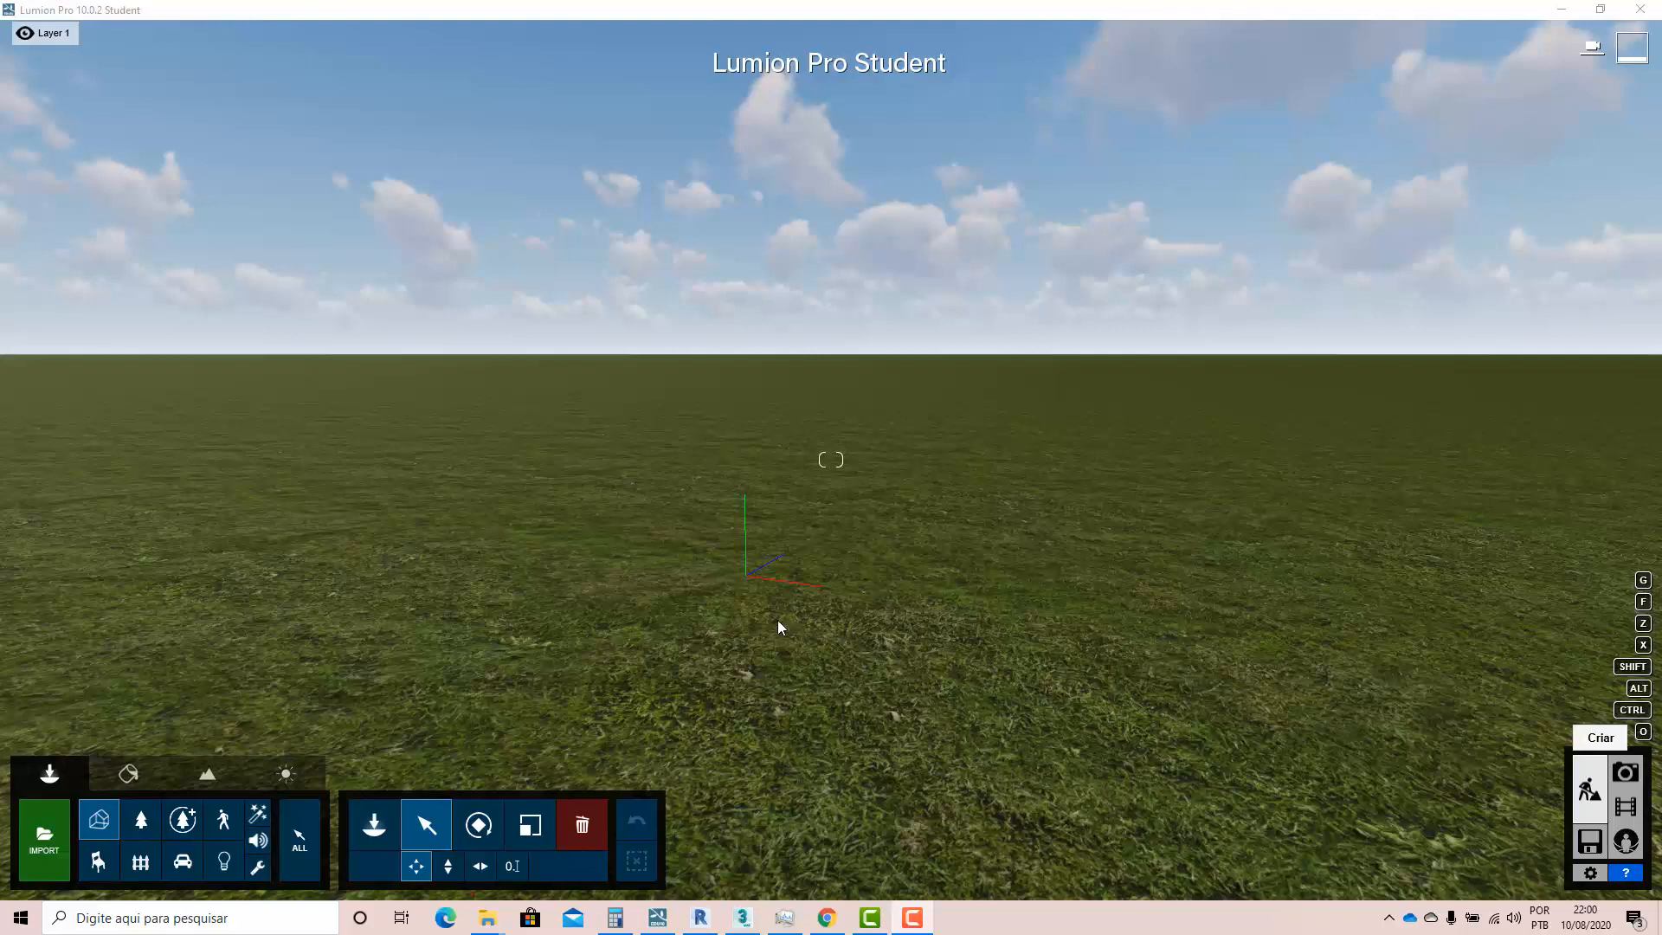
- Enable OpenStreetMap for the landscape, accept the beta message and open the map for selecting the GPS coordinates
left_click(208, 774)
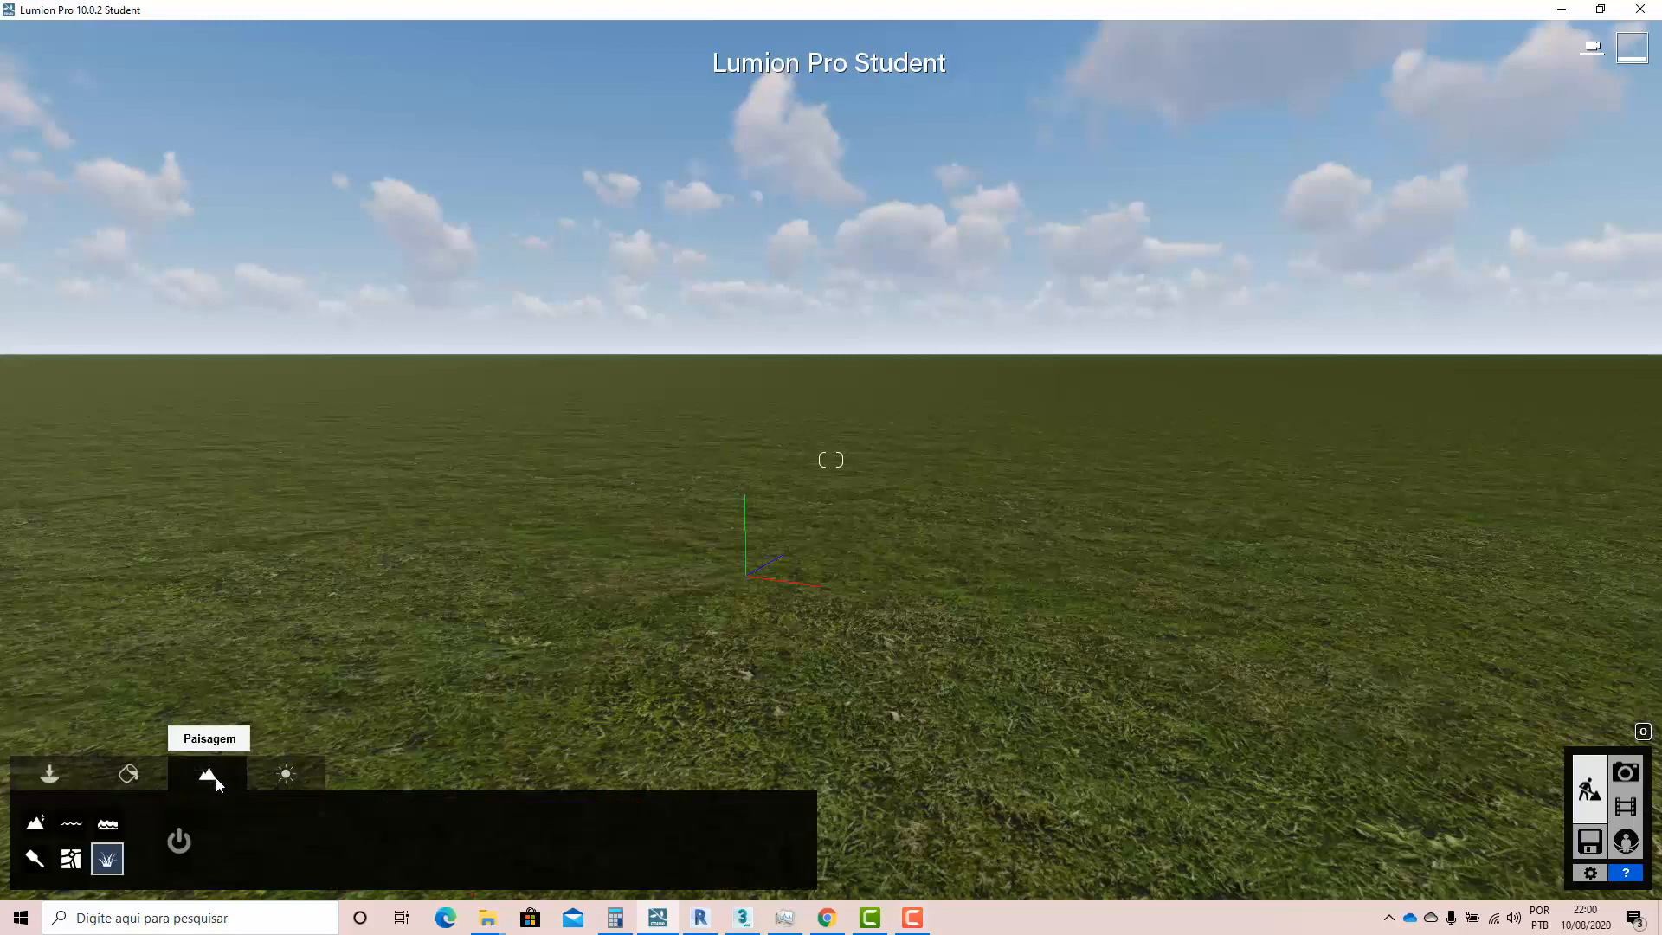
left_click(71, 858)
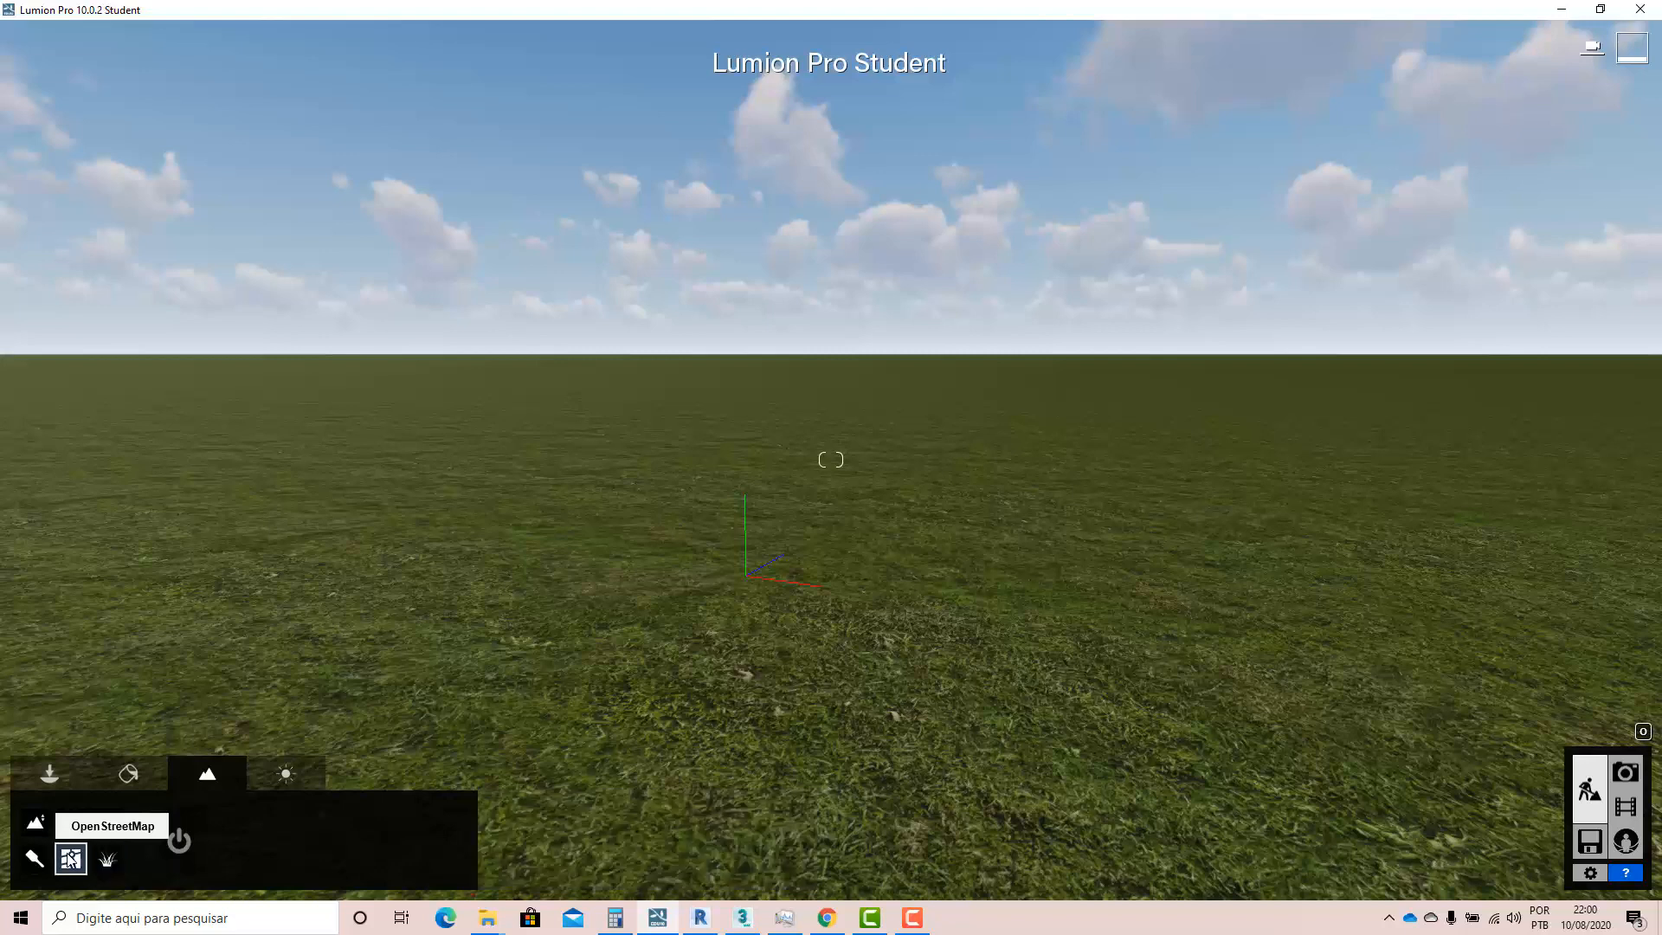
left_click(179, 845)
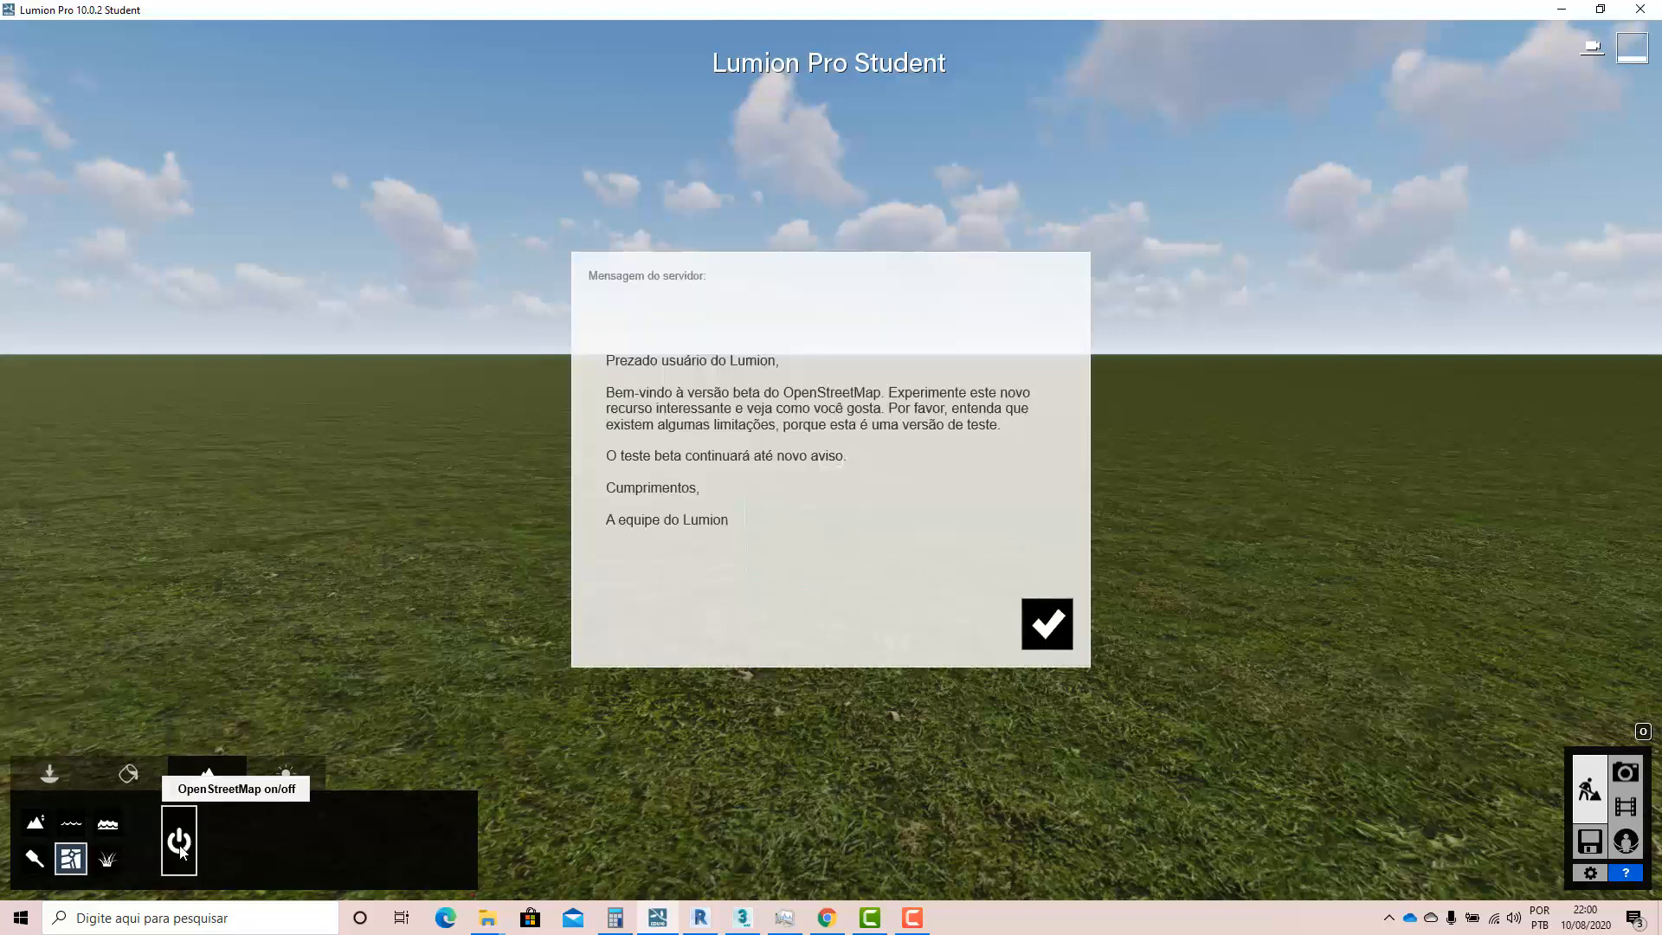
left_click(1055, 631)
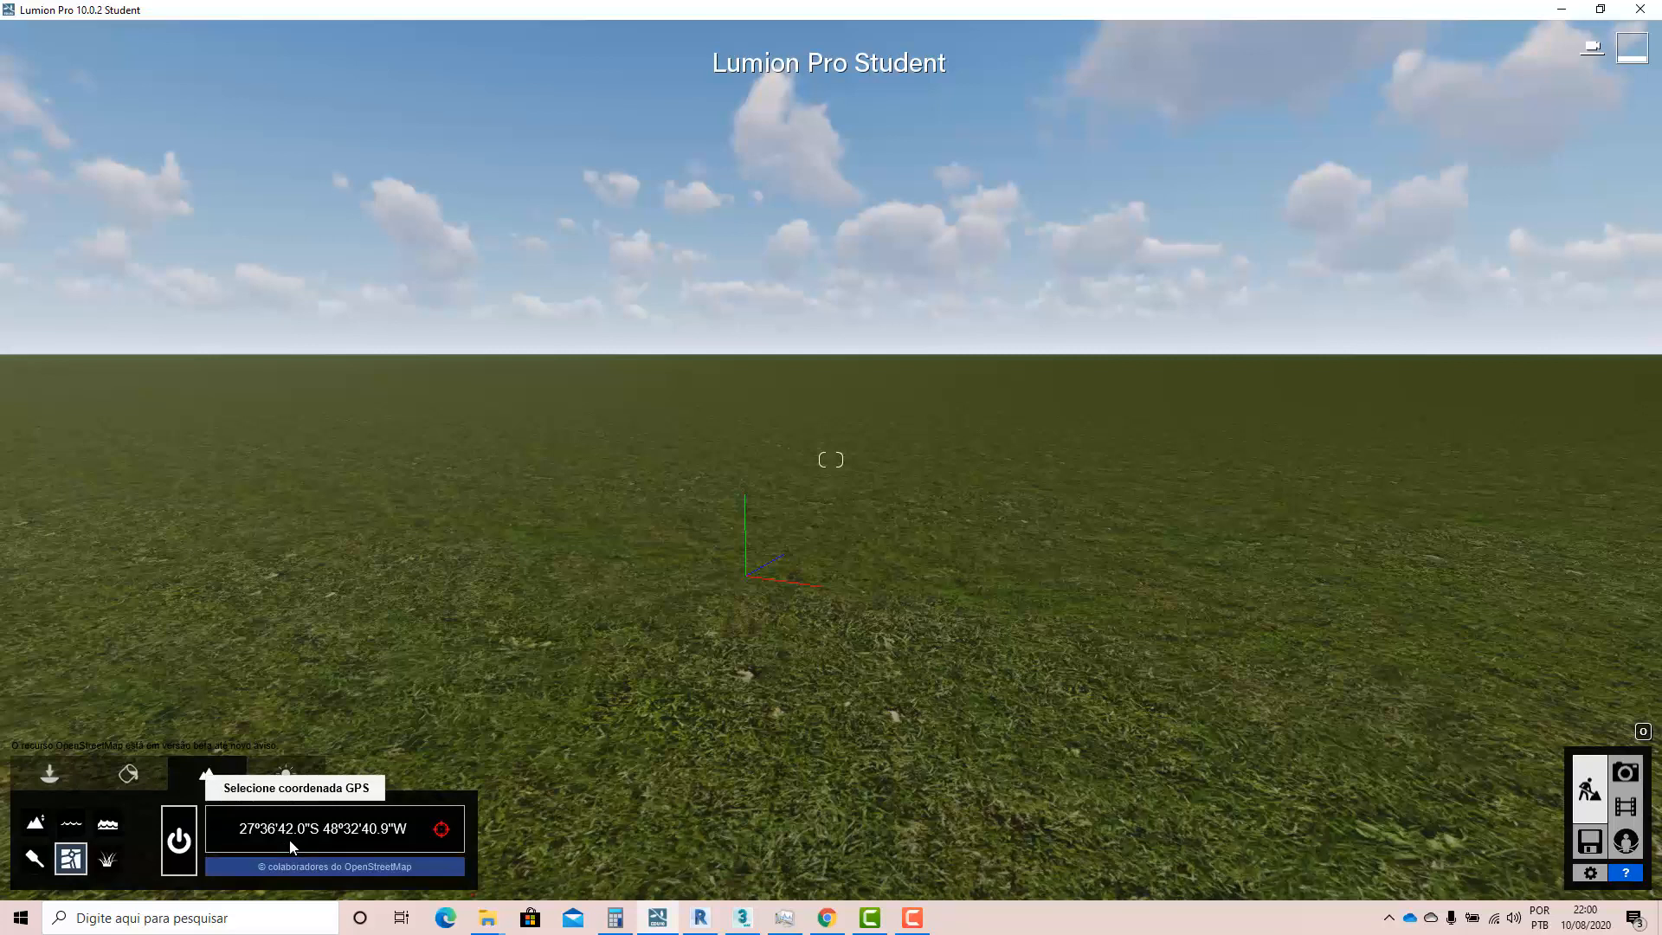
left_click(372, 830)
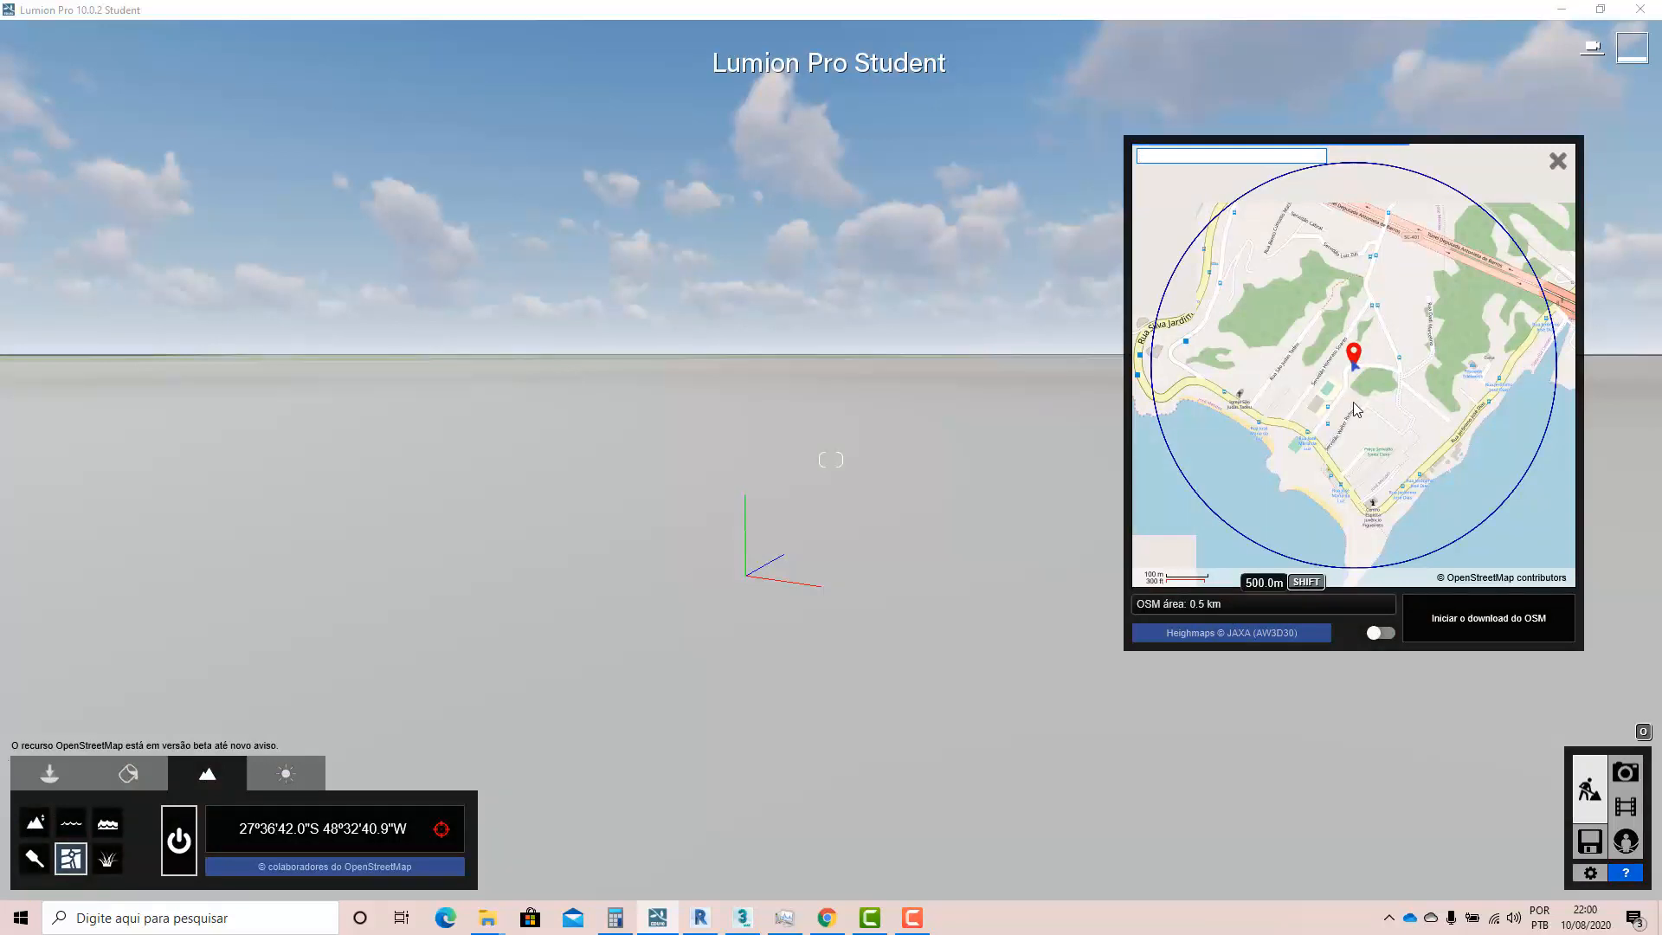
- Enlarge the OSM area around the location marker to about 1184 m (1.2 km)
scroll(1355, 409, "down", 3)
scroll(1355, 409, "down", 1)
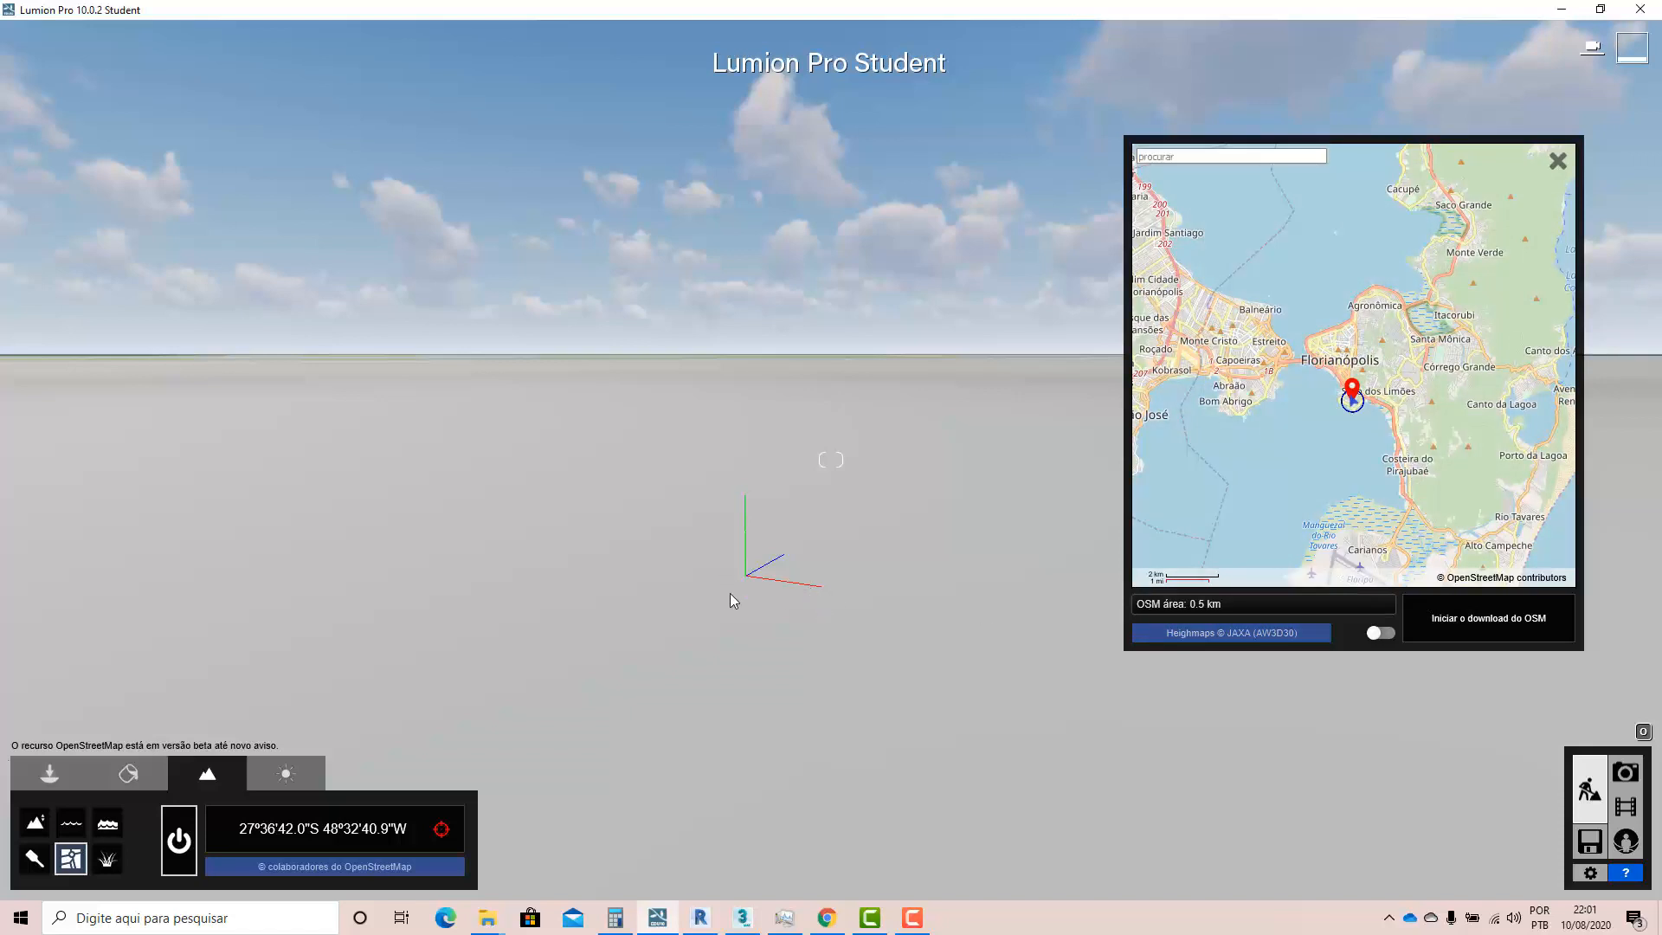
key("s")
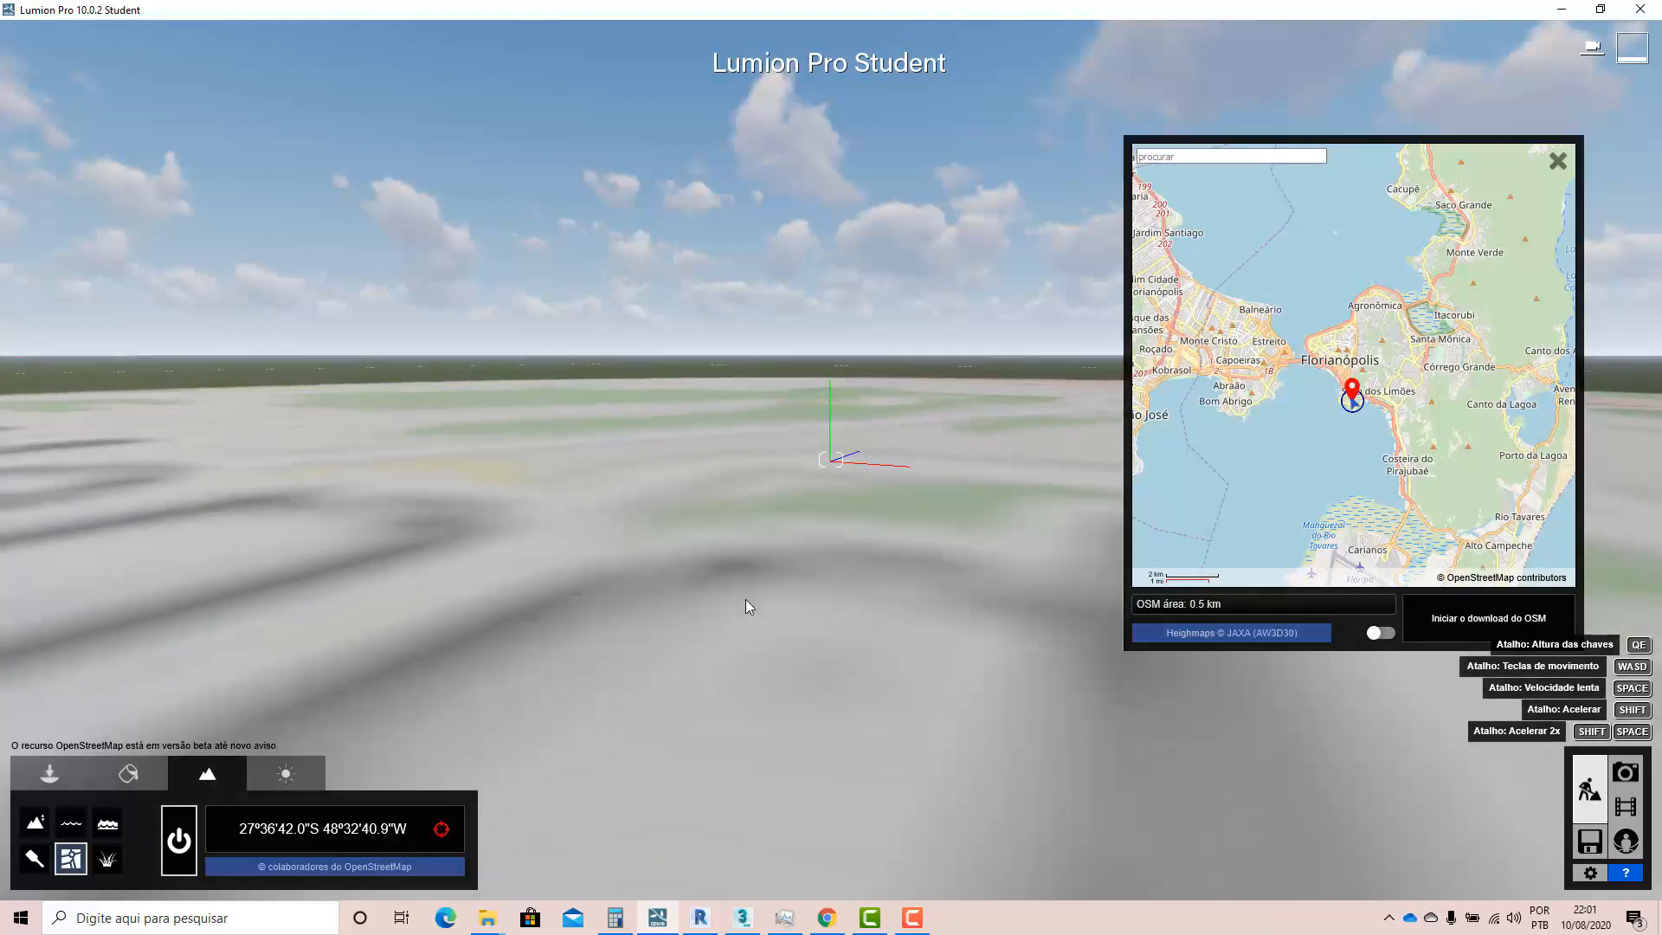
key("s")
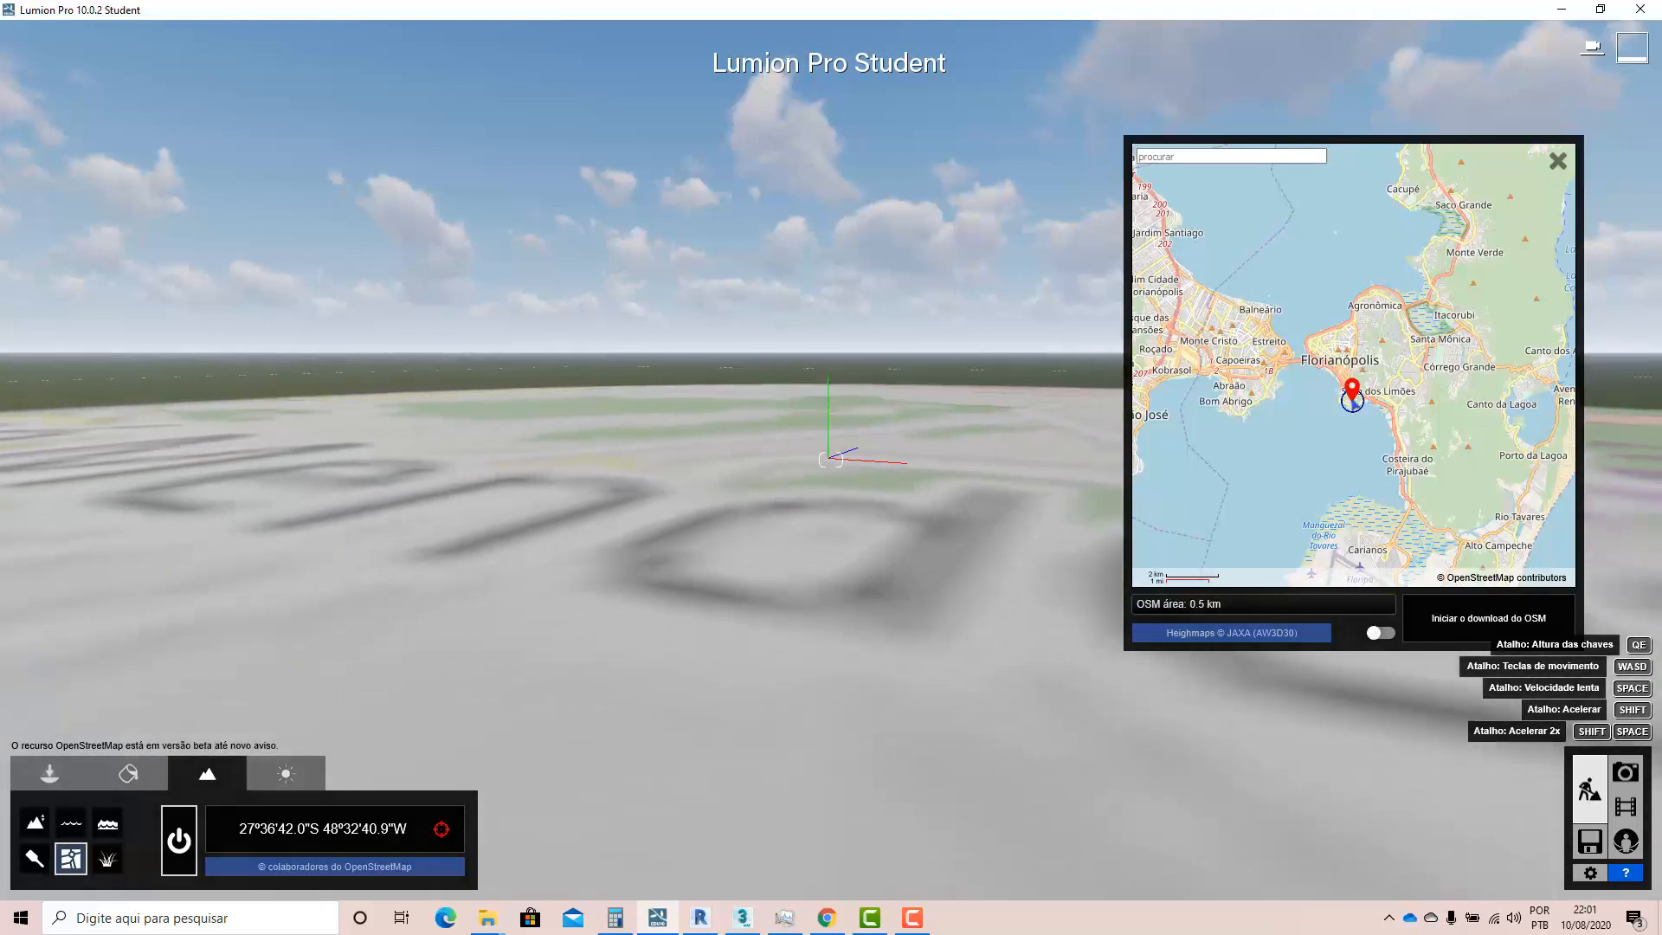
right_click_drag(745, 600, 746, 601)
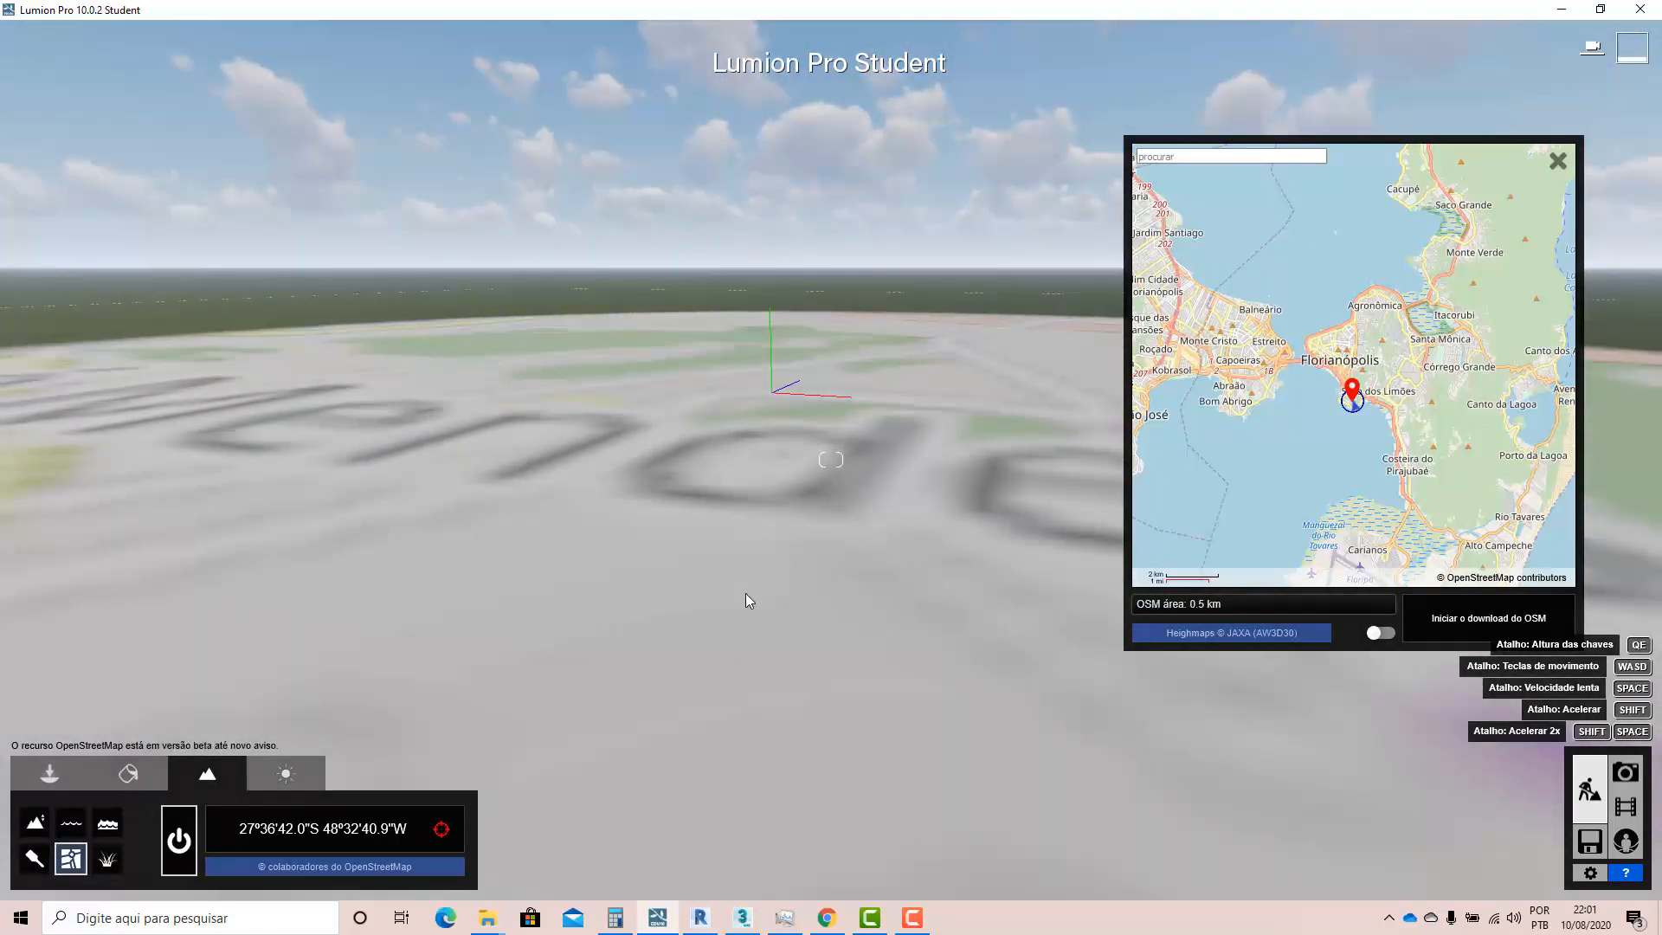
key("s")
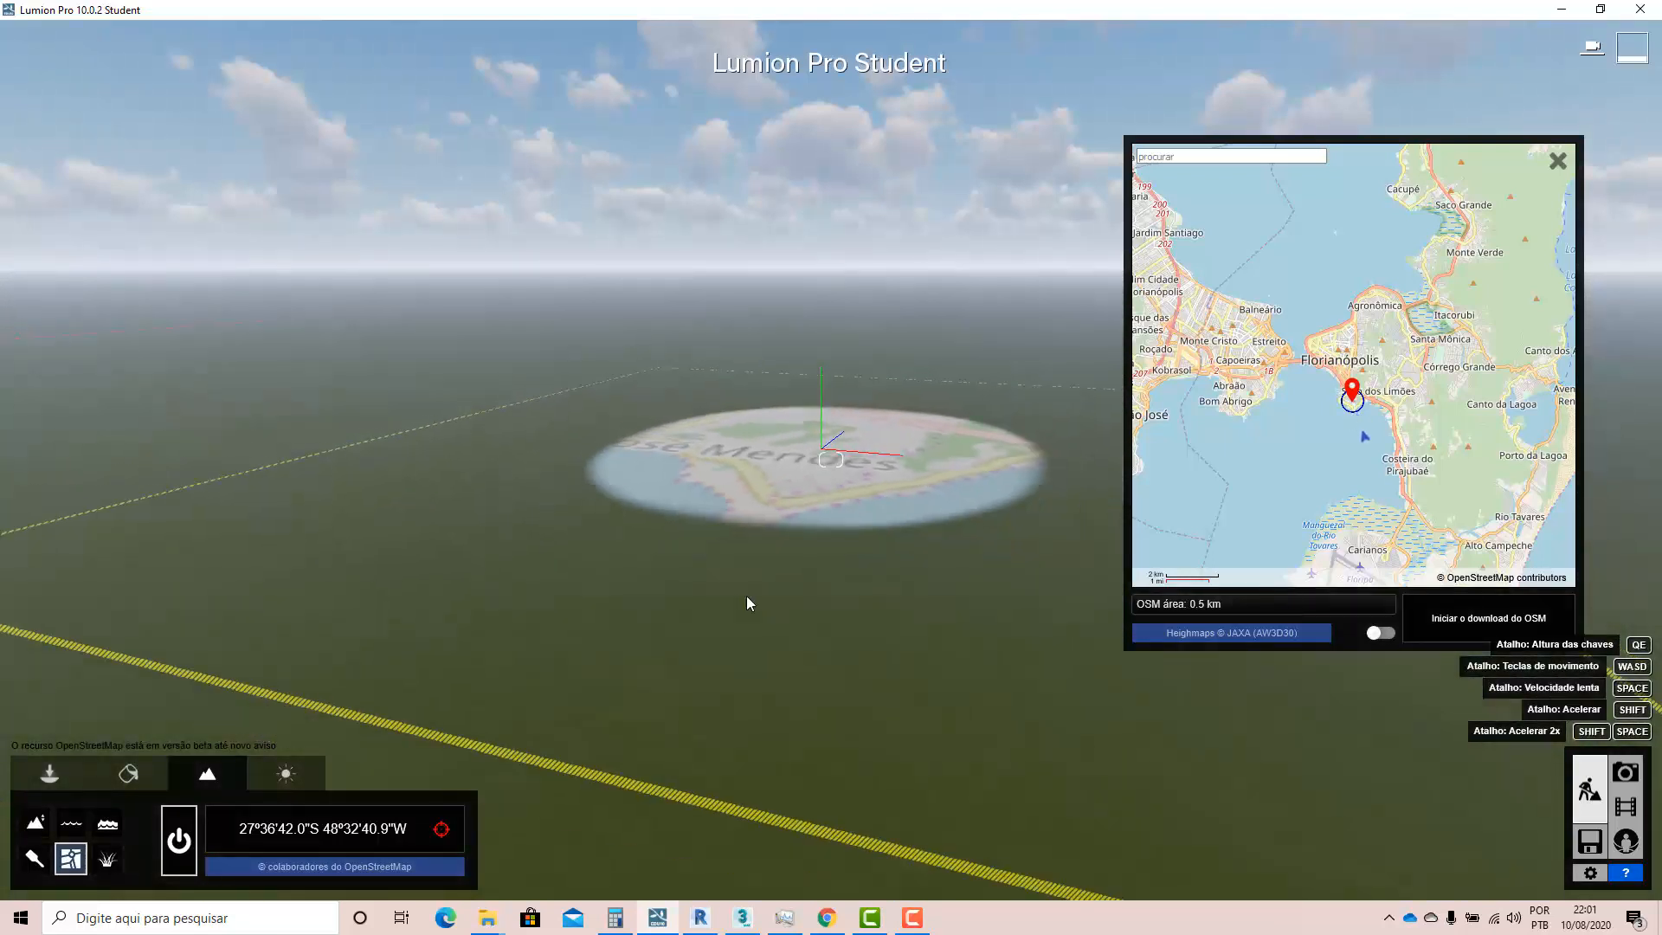
right_click_drag(746, 596, 763, 590)
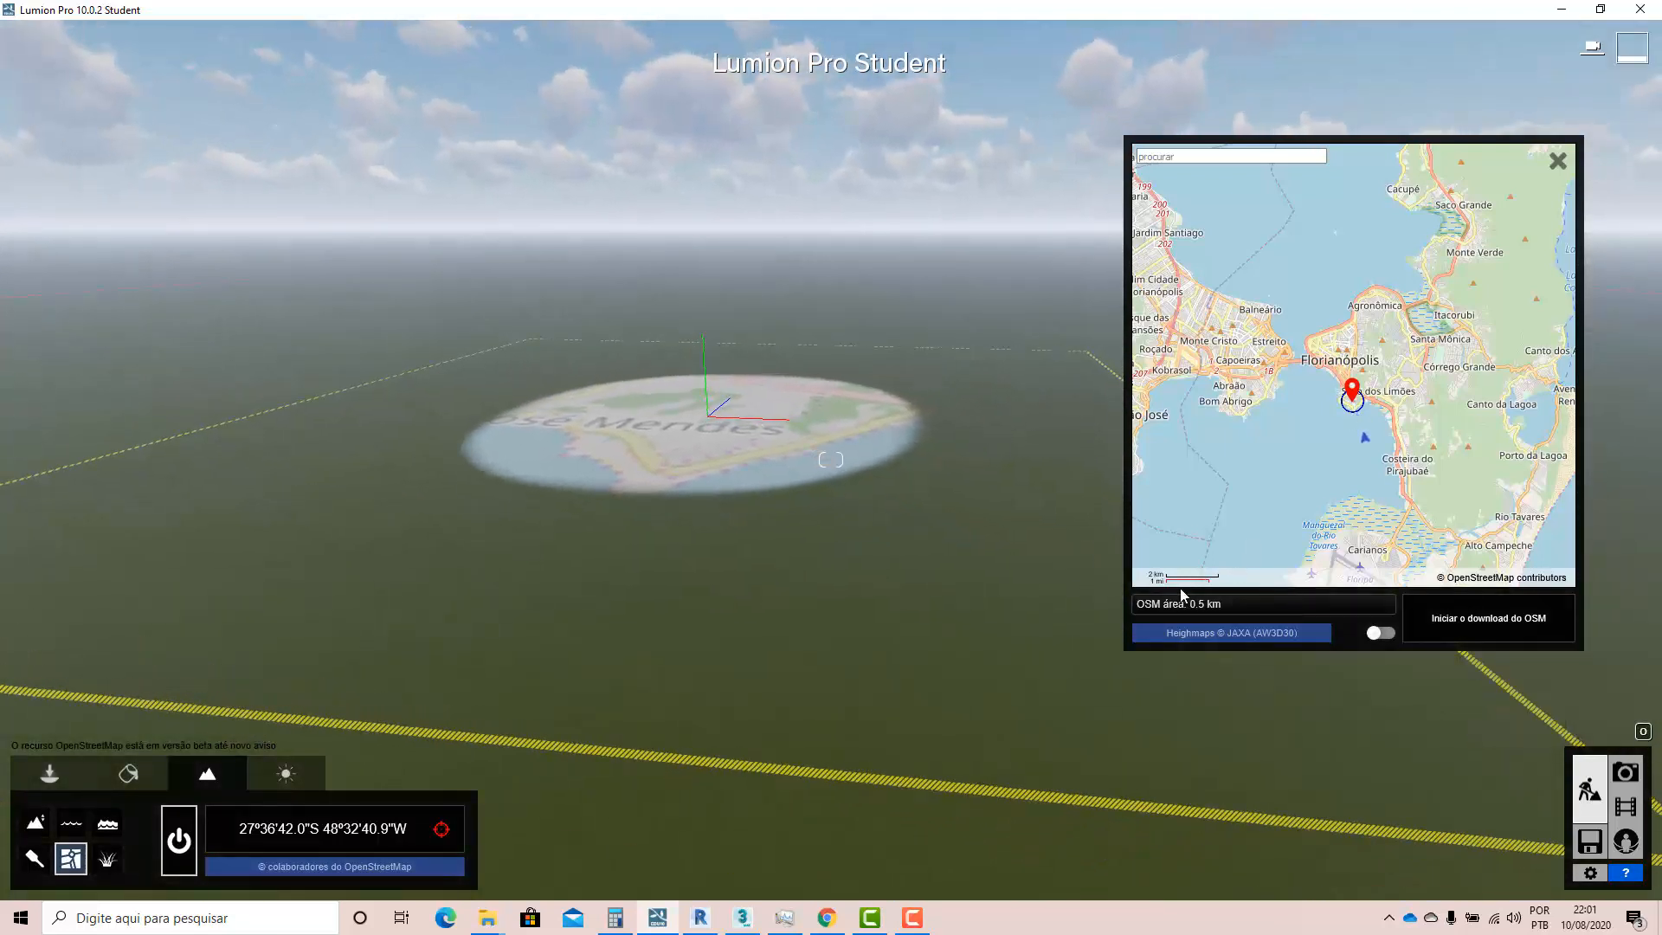
mouse_move(1140, 609)
left_mouse_down()
mouse_move(1335, 606)
mouse_move(1227, 612)
left_mouse_up()
- Move the location marker to central Florianópolis, at about 27°35'41.8"S 48°33'13.0"W
mouse_move(1356, 395)
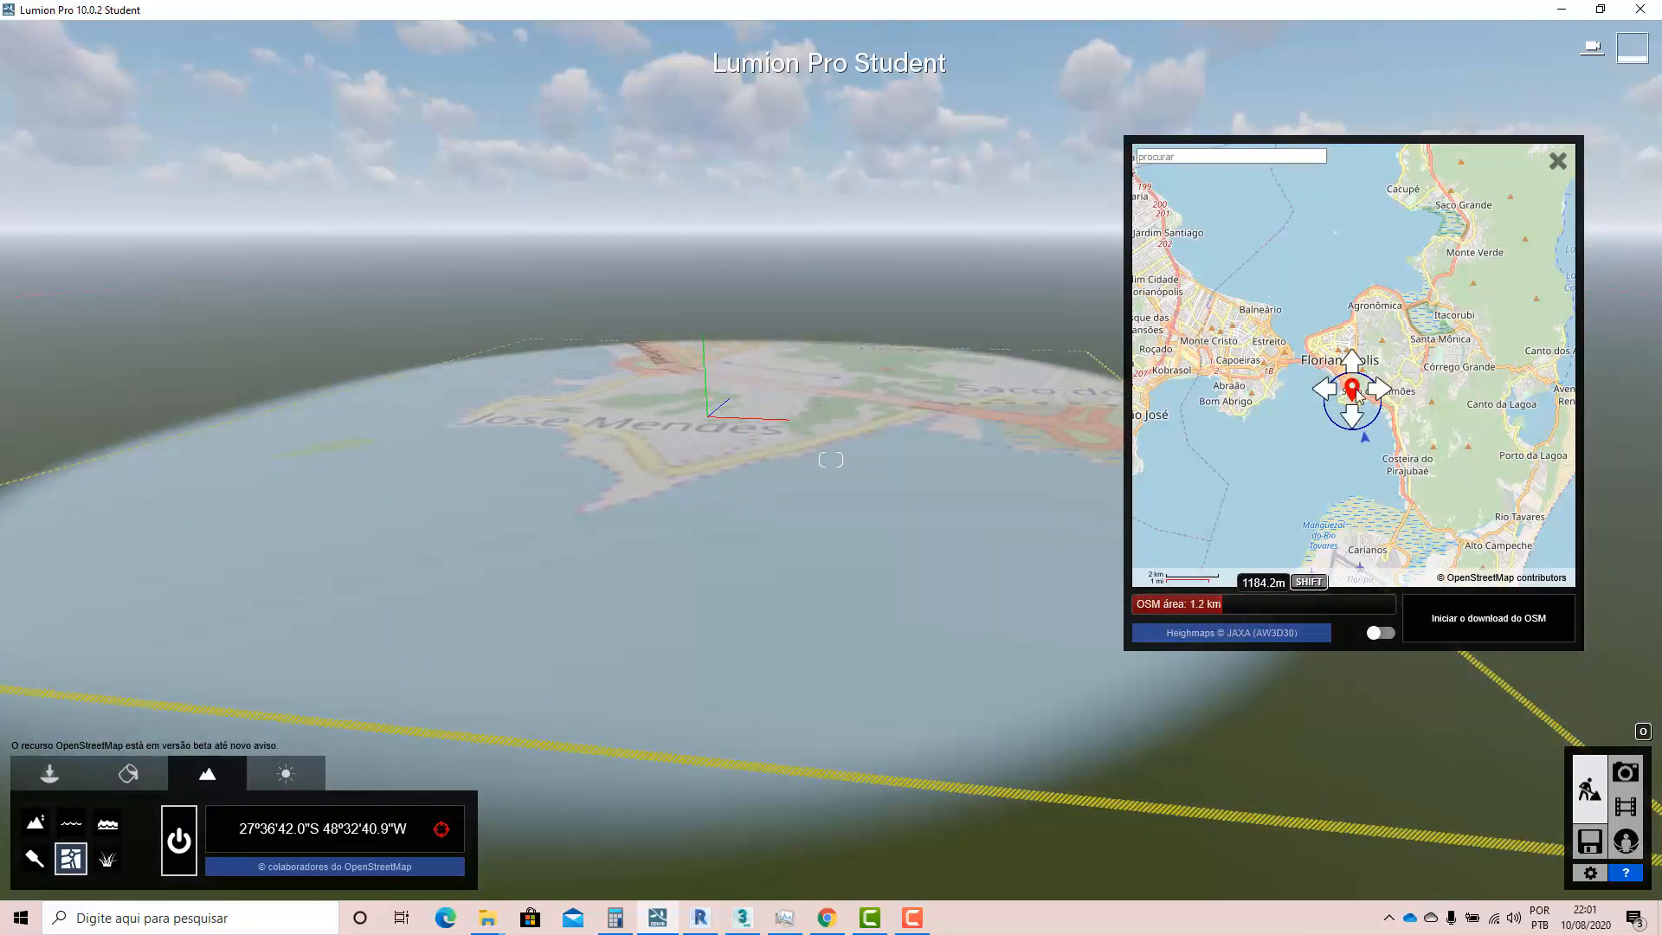
left_click_drag(1356, 396, 1334, 348)
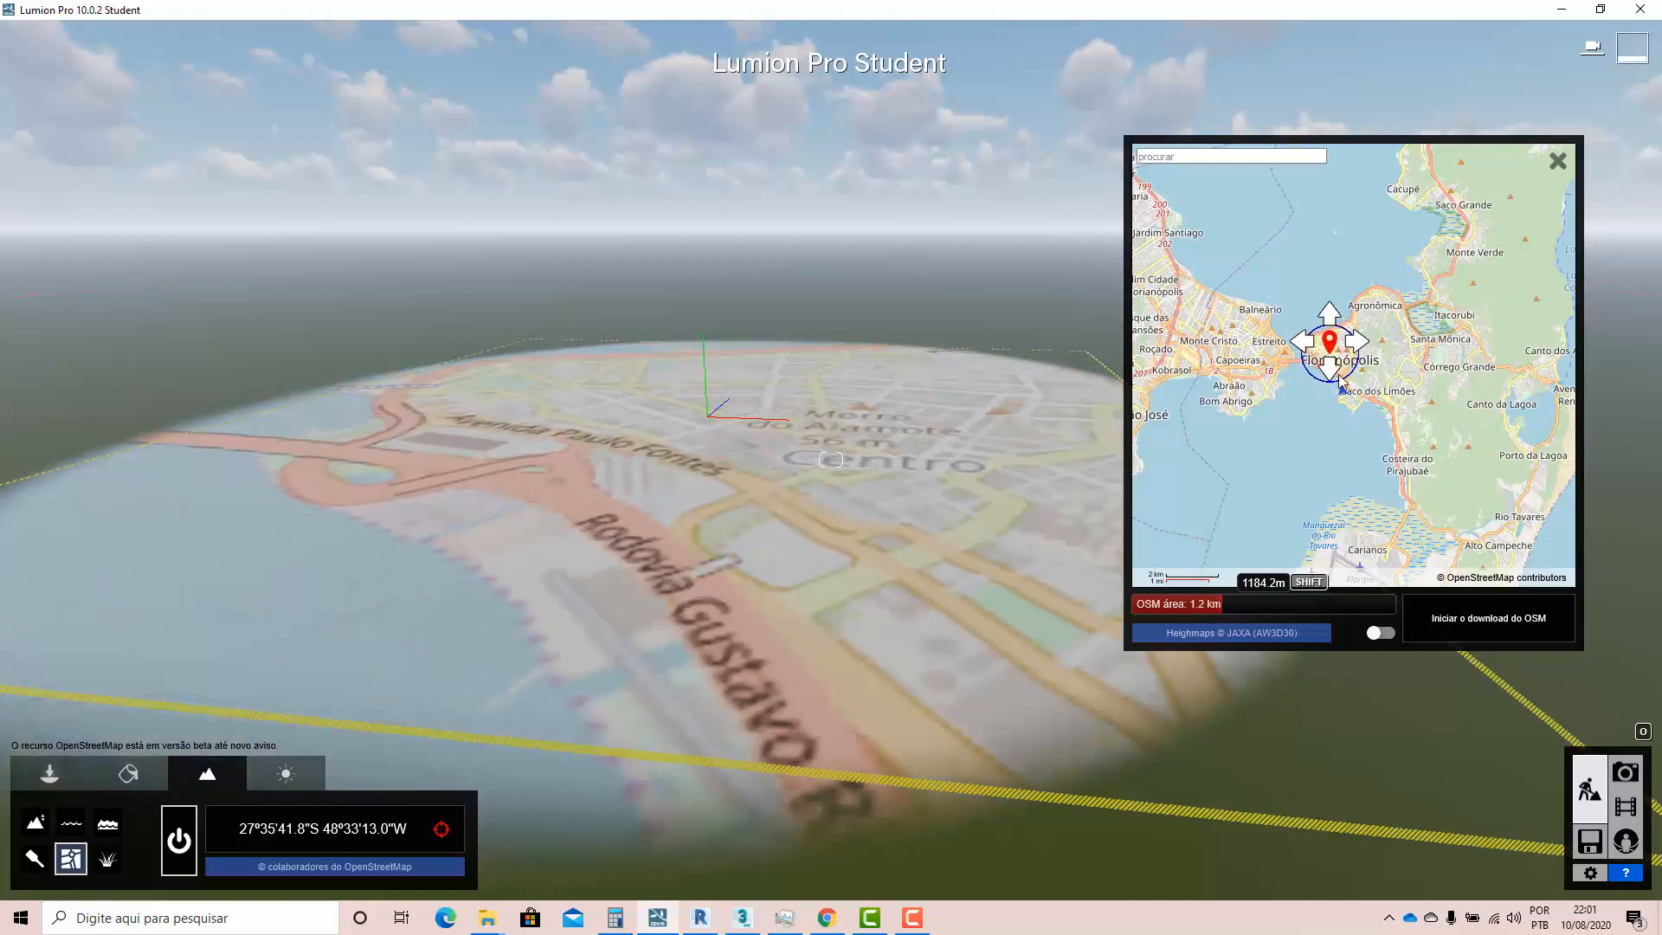
scroll(1352, 456, "down", 3)
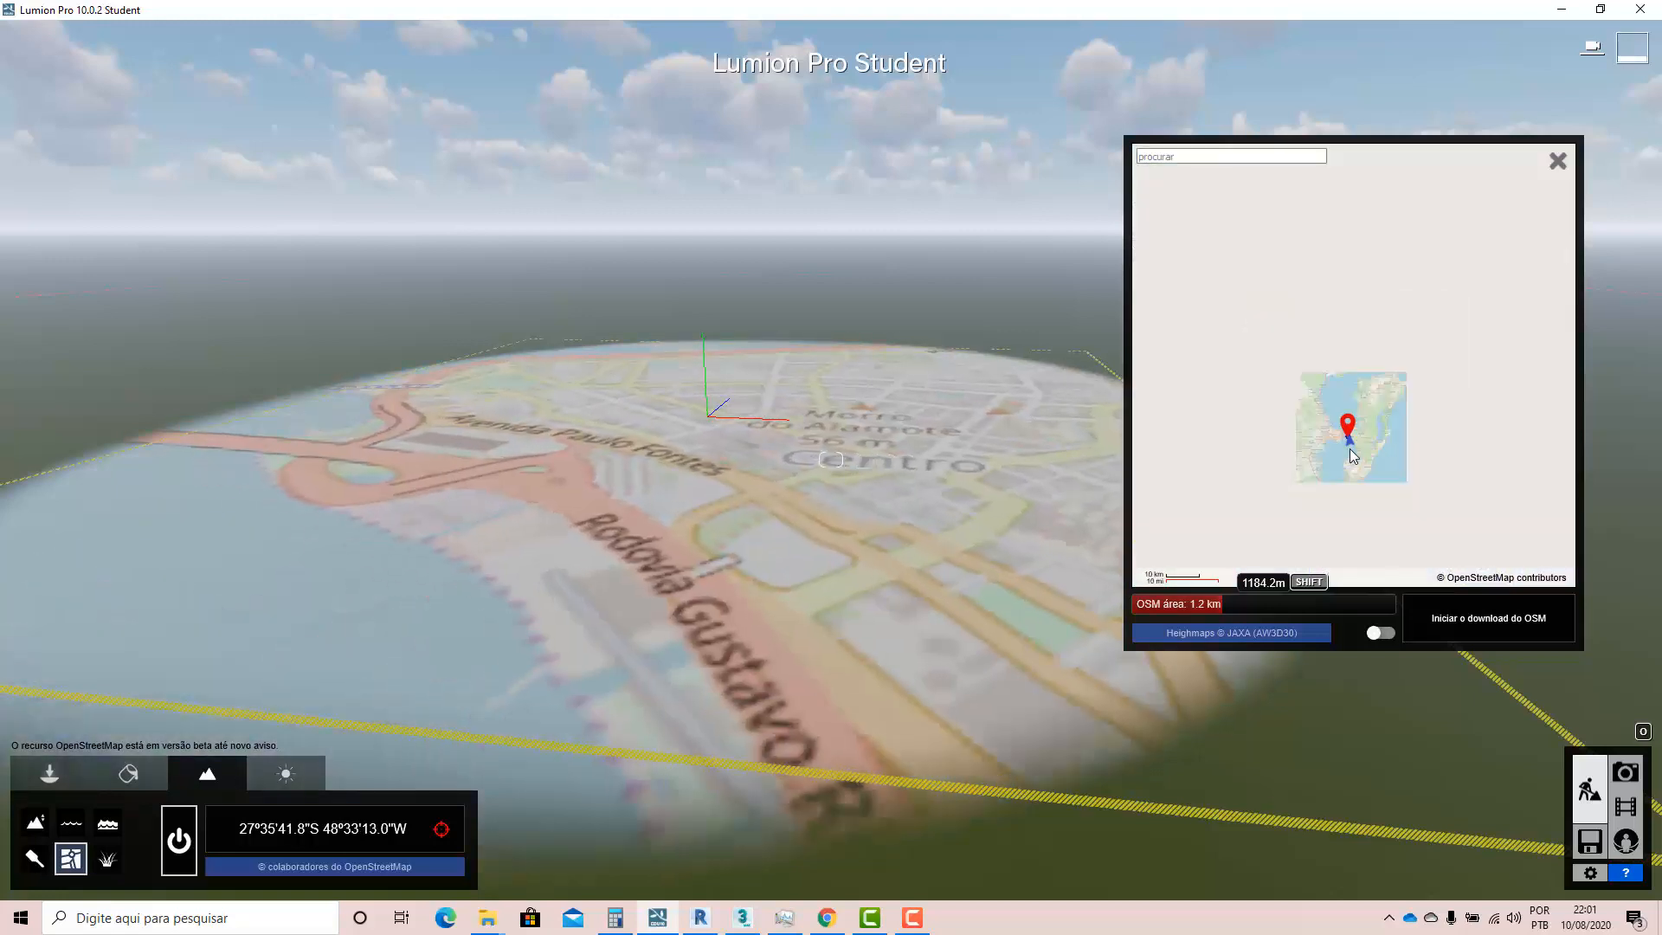
scroll(1347, 446, "up", 4)
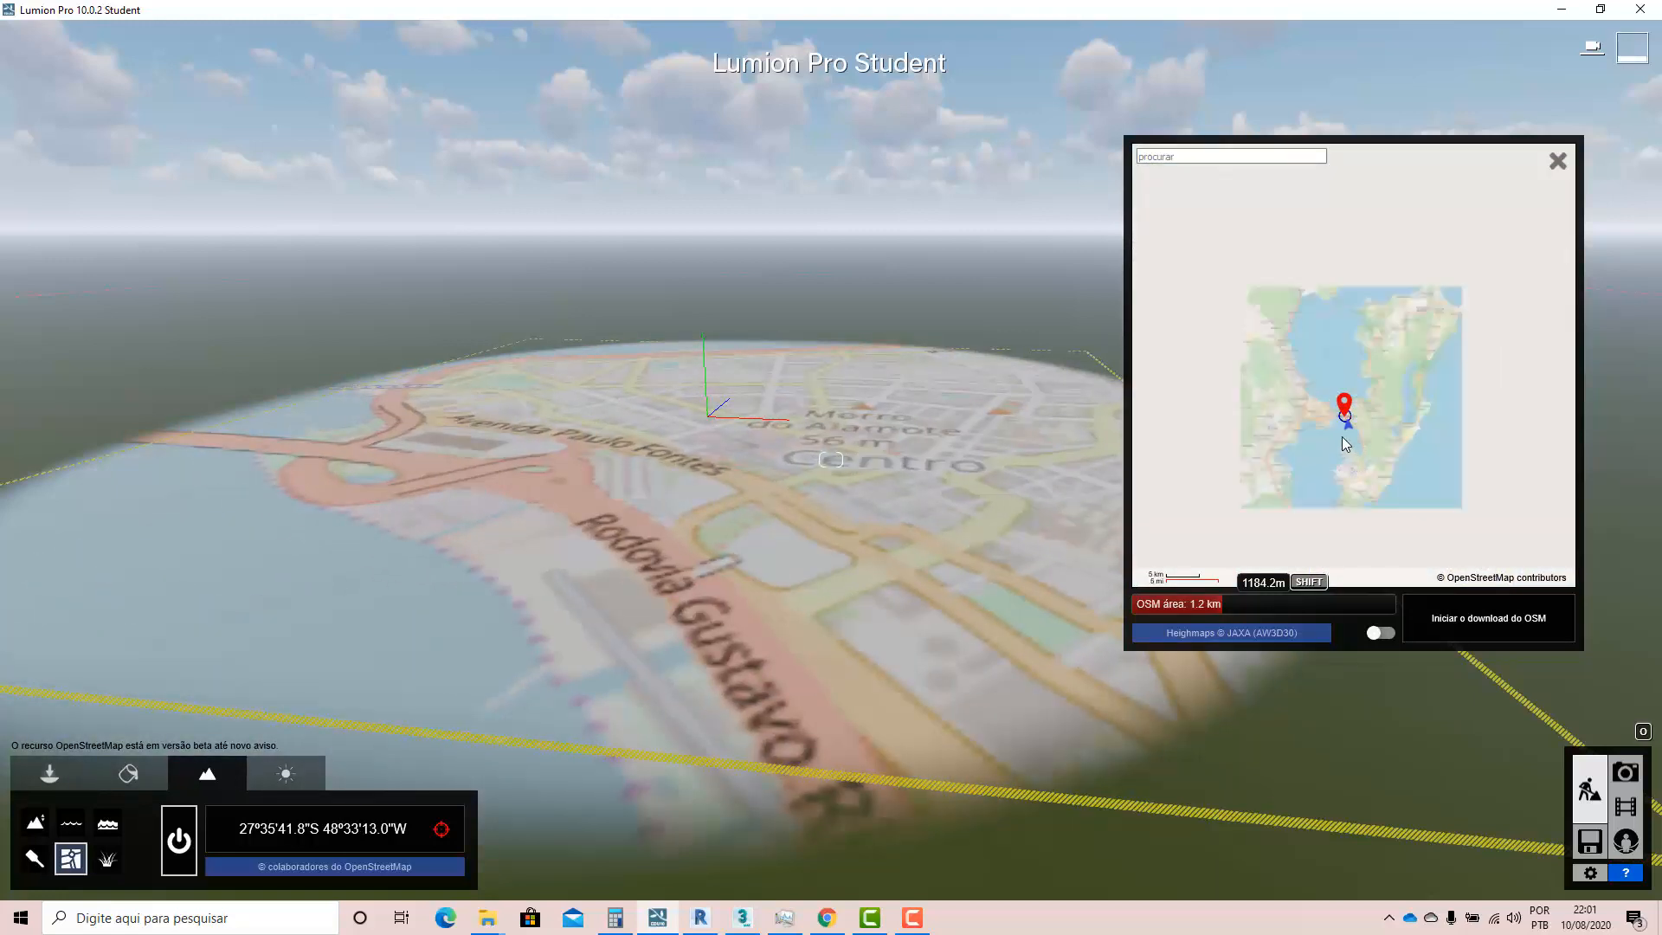
scroll(1320, 403, "down", 1)
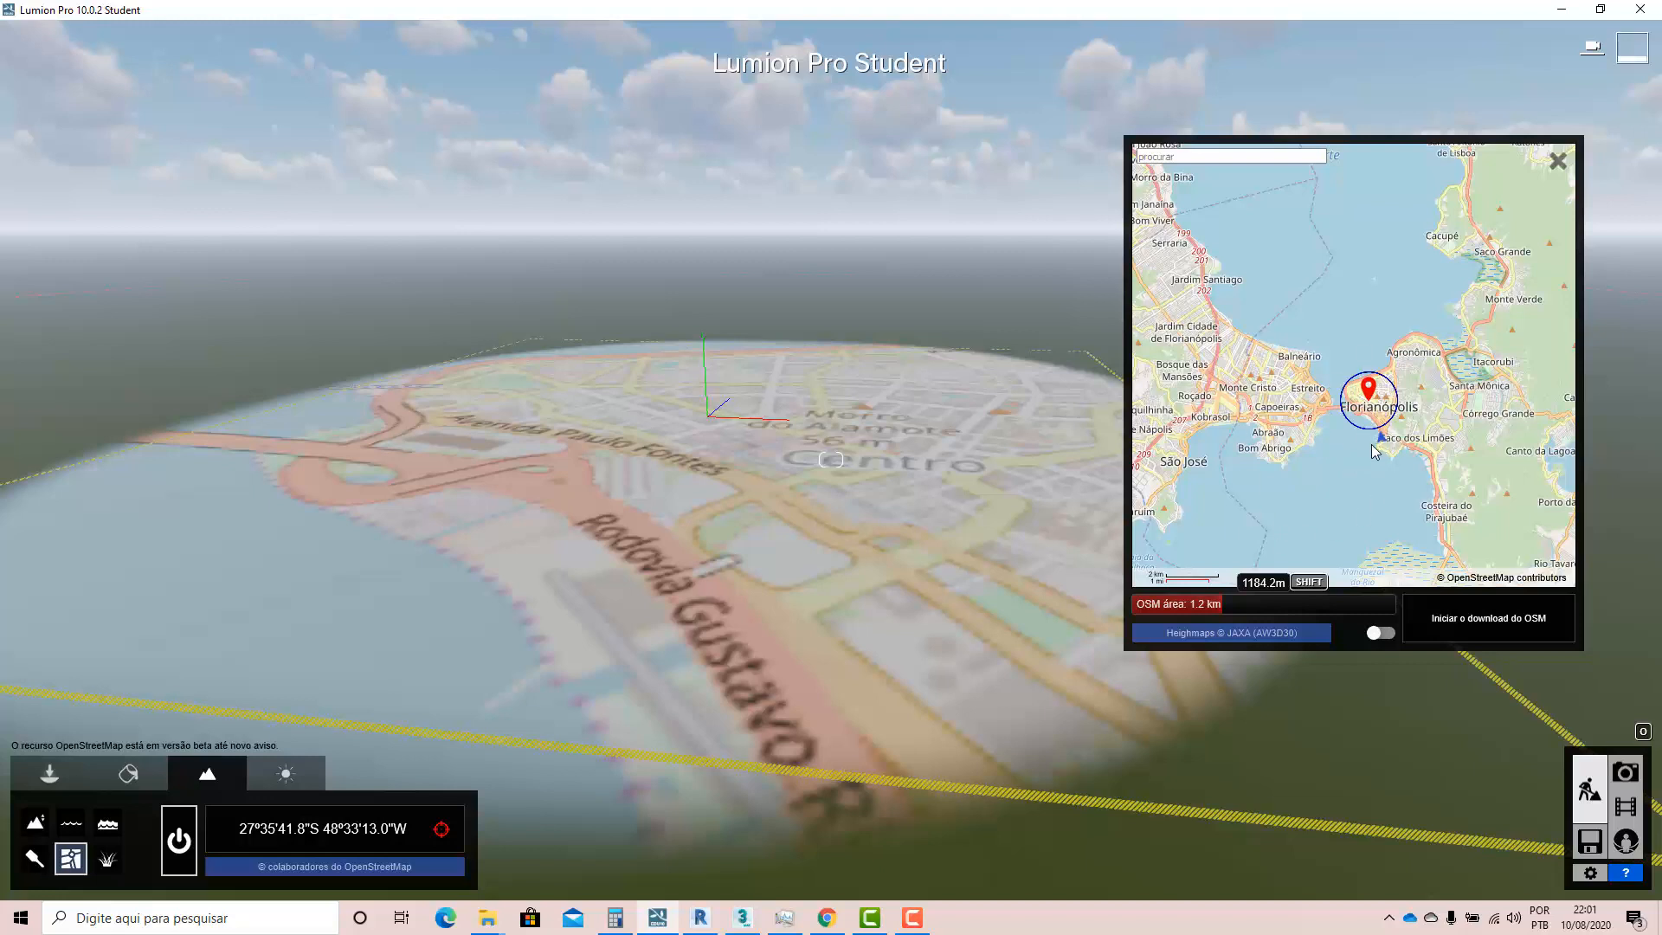
scroll(1387, 391, "up", 2)
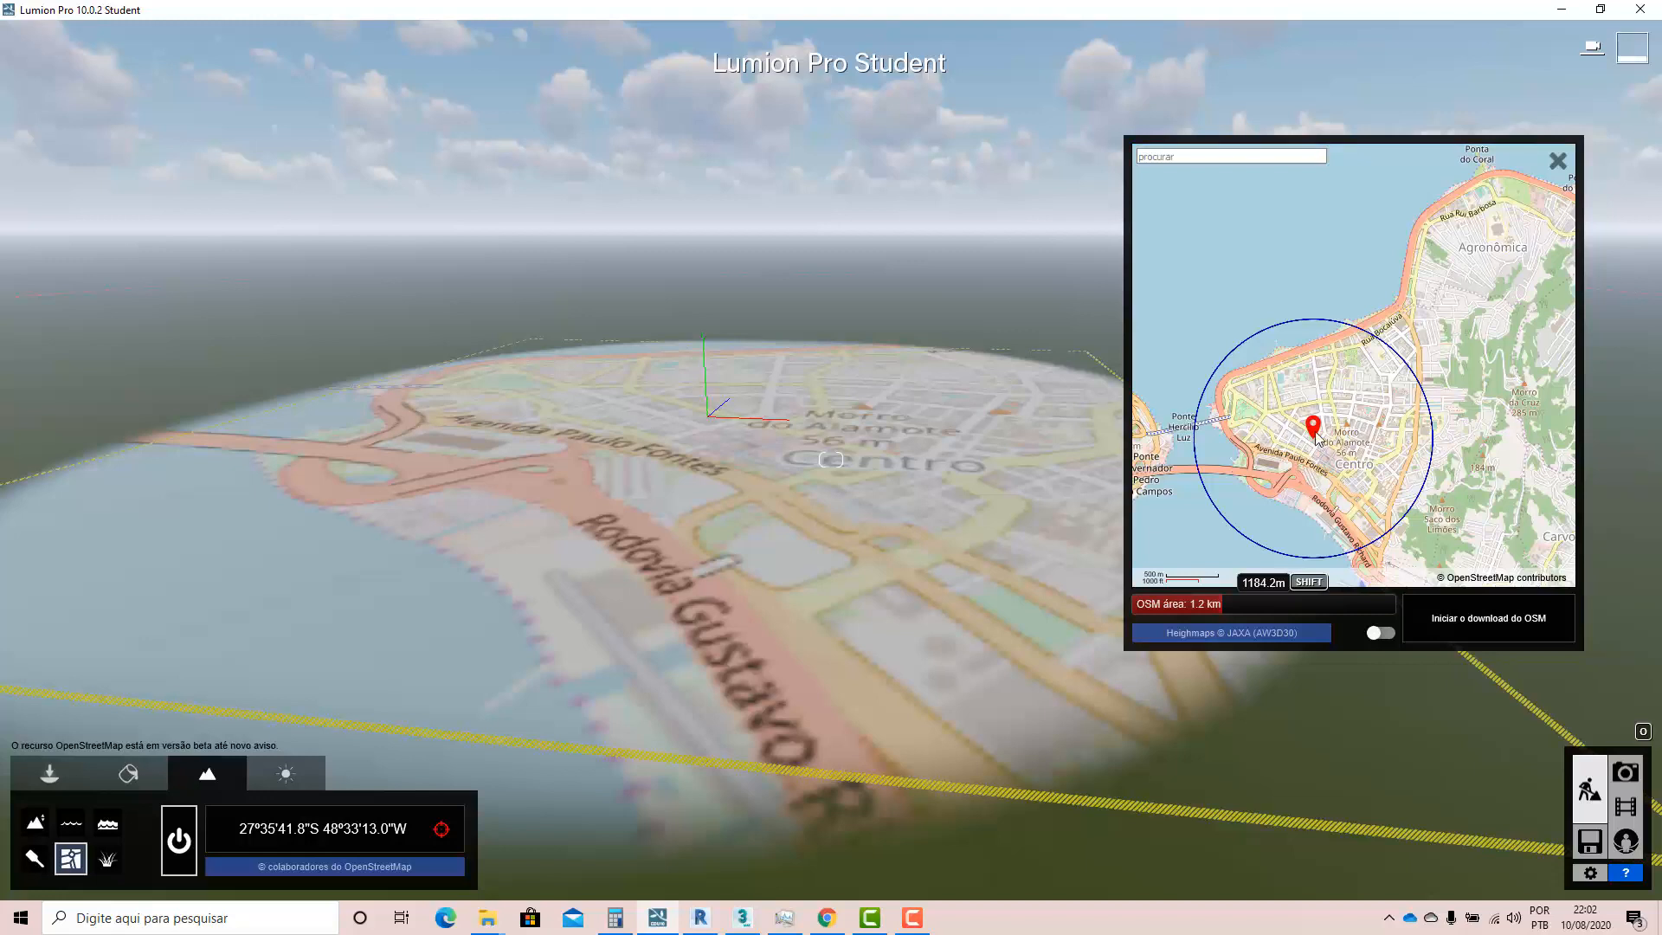
- Relocate the location marker to Morro Saco dos Limões, at about 27°36'12.5"S 48°32'29.2"W
mouse_move(1314, 443)
mouse_move(1315, 448)
left_mouse_down()
mouse_move(1353, 504)
mouse_move(1390, 528)
mouse_move(1423, 519)
left_mouse_up()
scroll(1340, 399, "down", 1)
scroll(1315, 372, "up", 3)
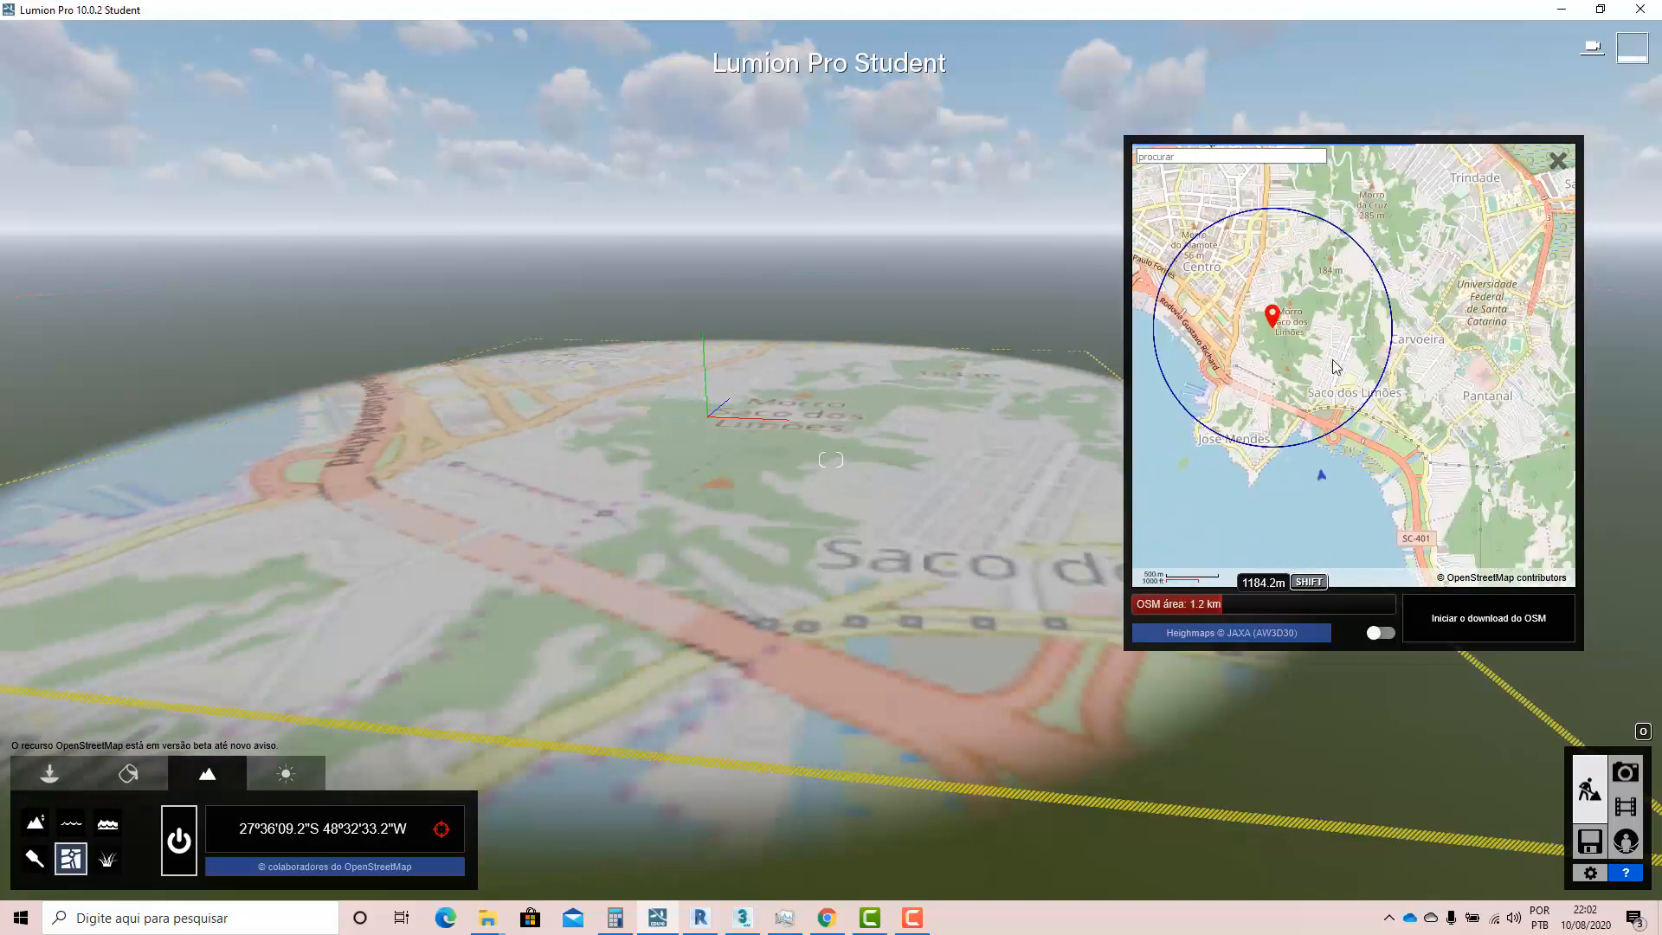
scroll(1301, 396, "down", 3)
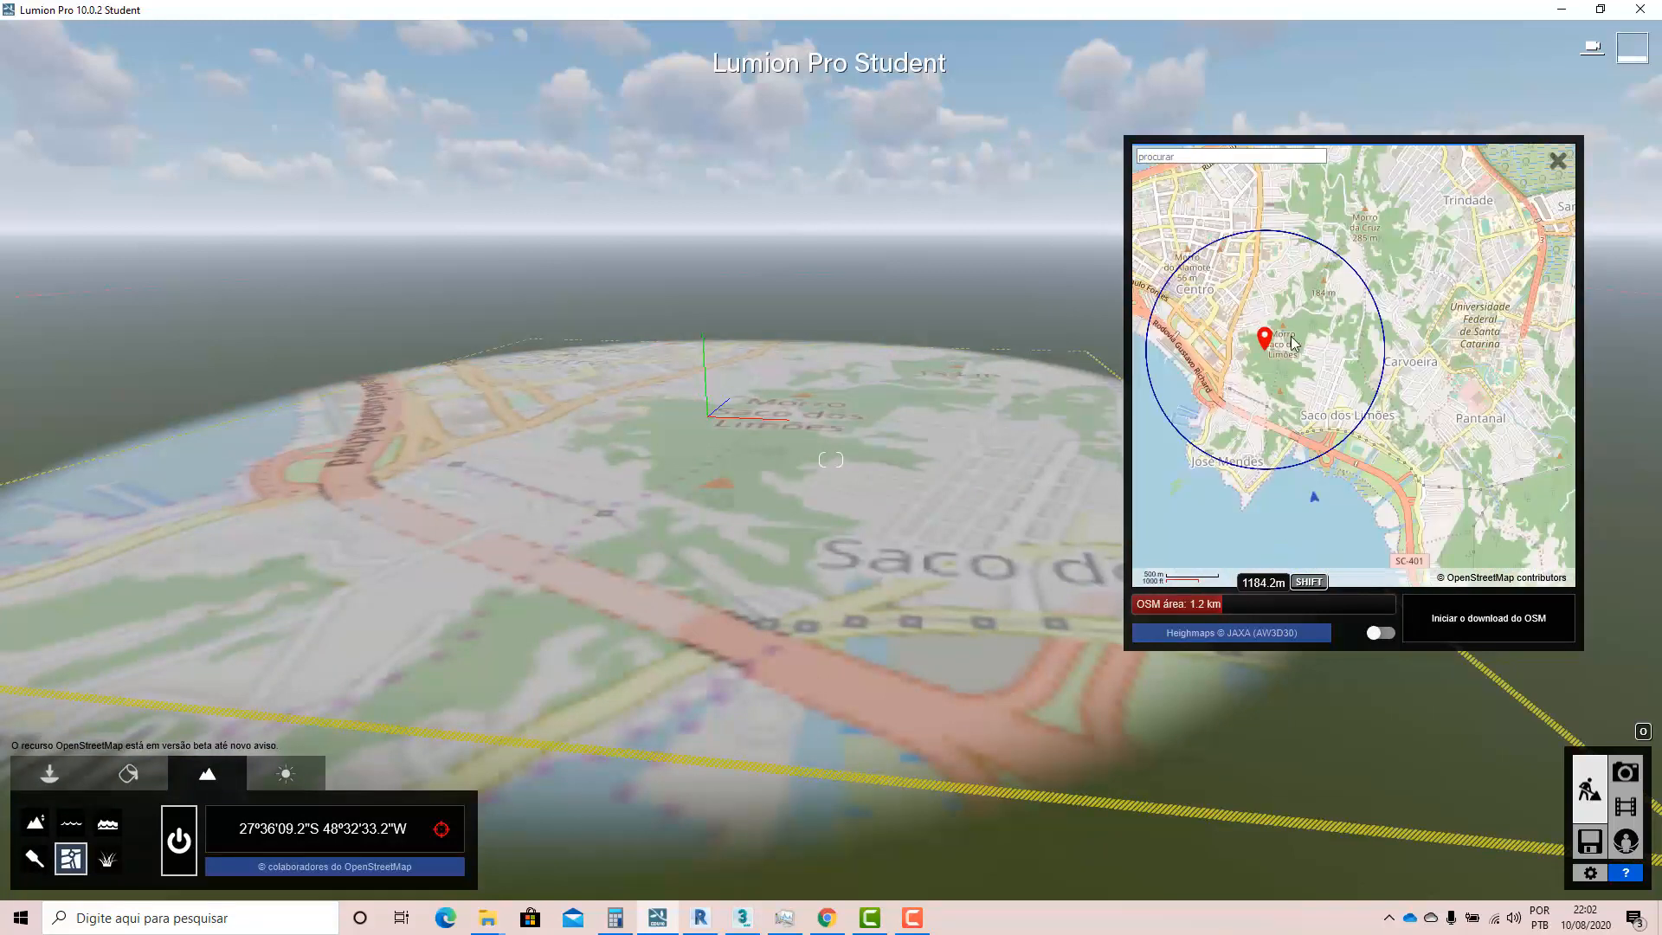
mouse_move(1269, 348)
left_click_drag(1269, 351, 1279, 360)
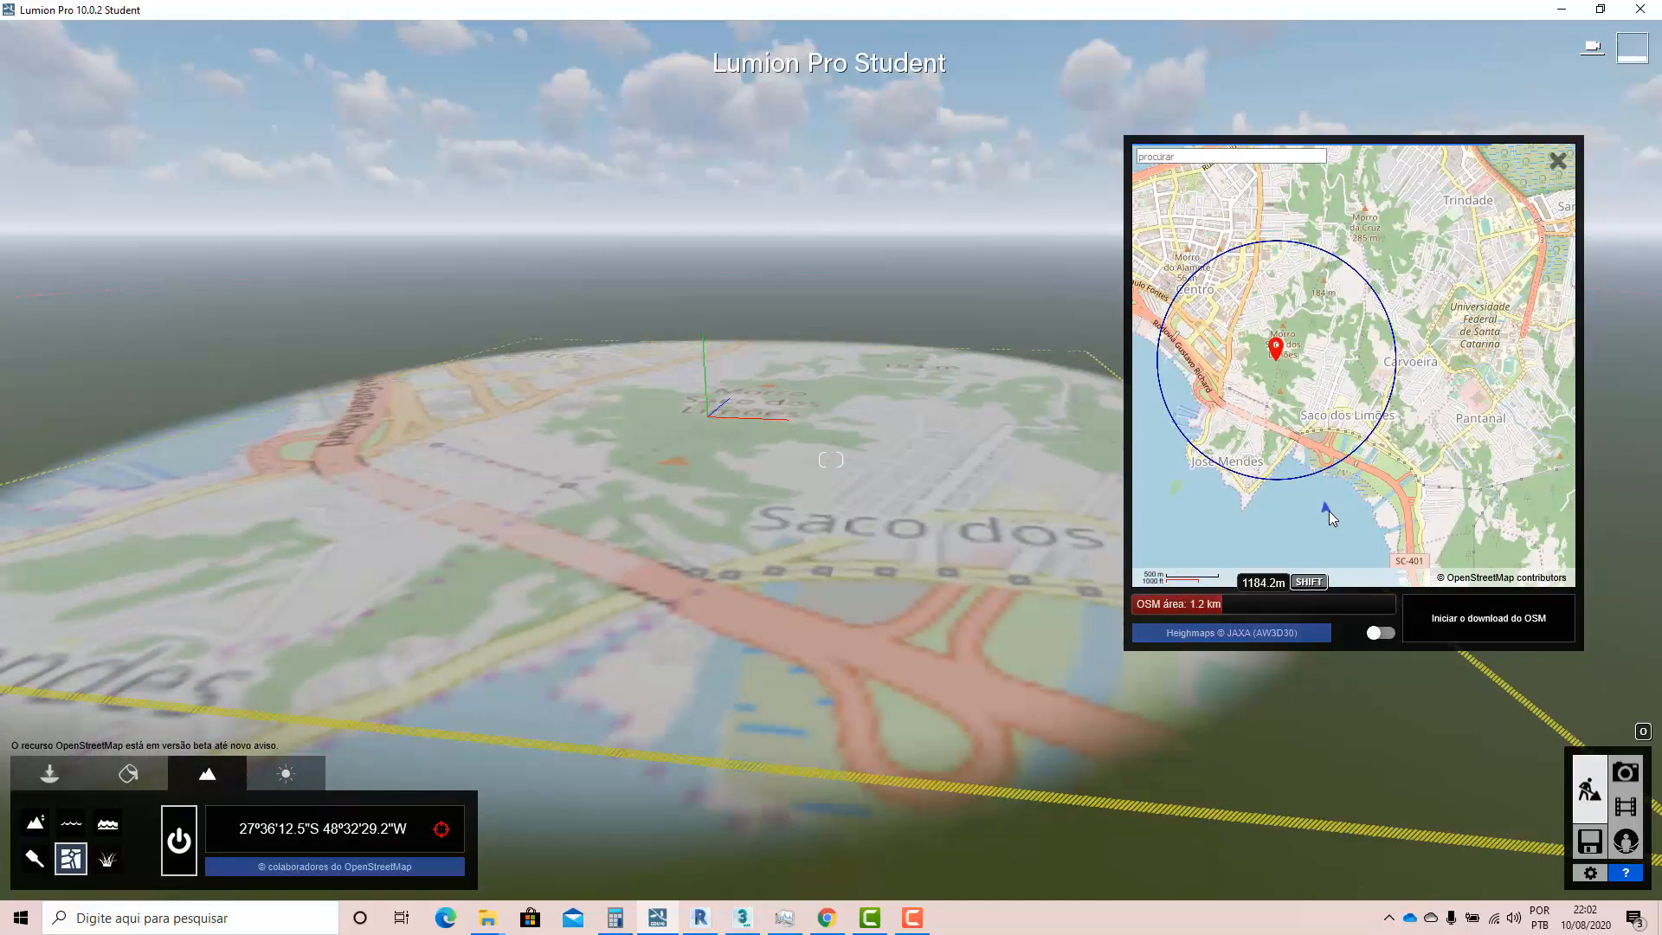
left_click_drag(1328, 511, 1329, 508)
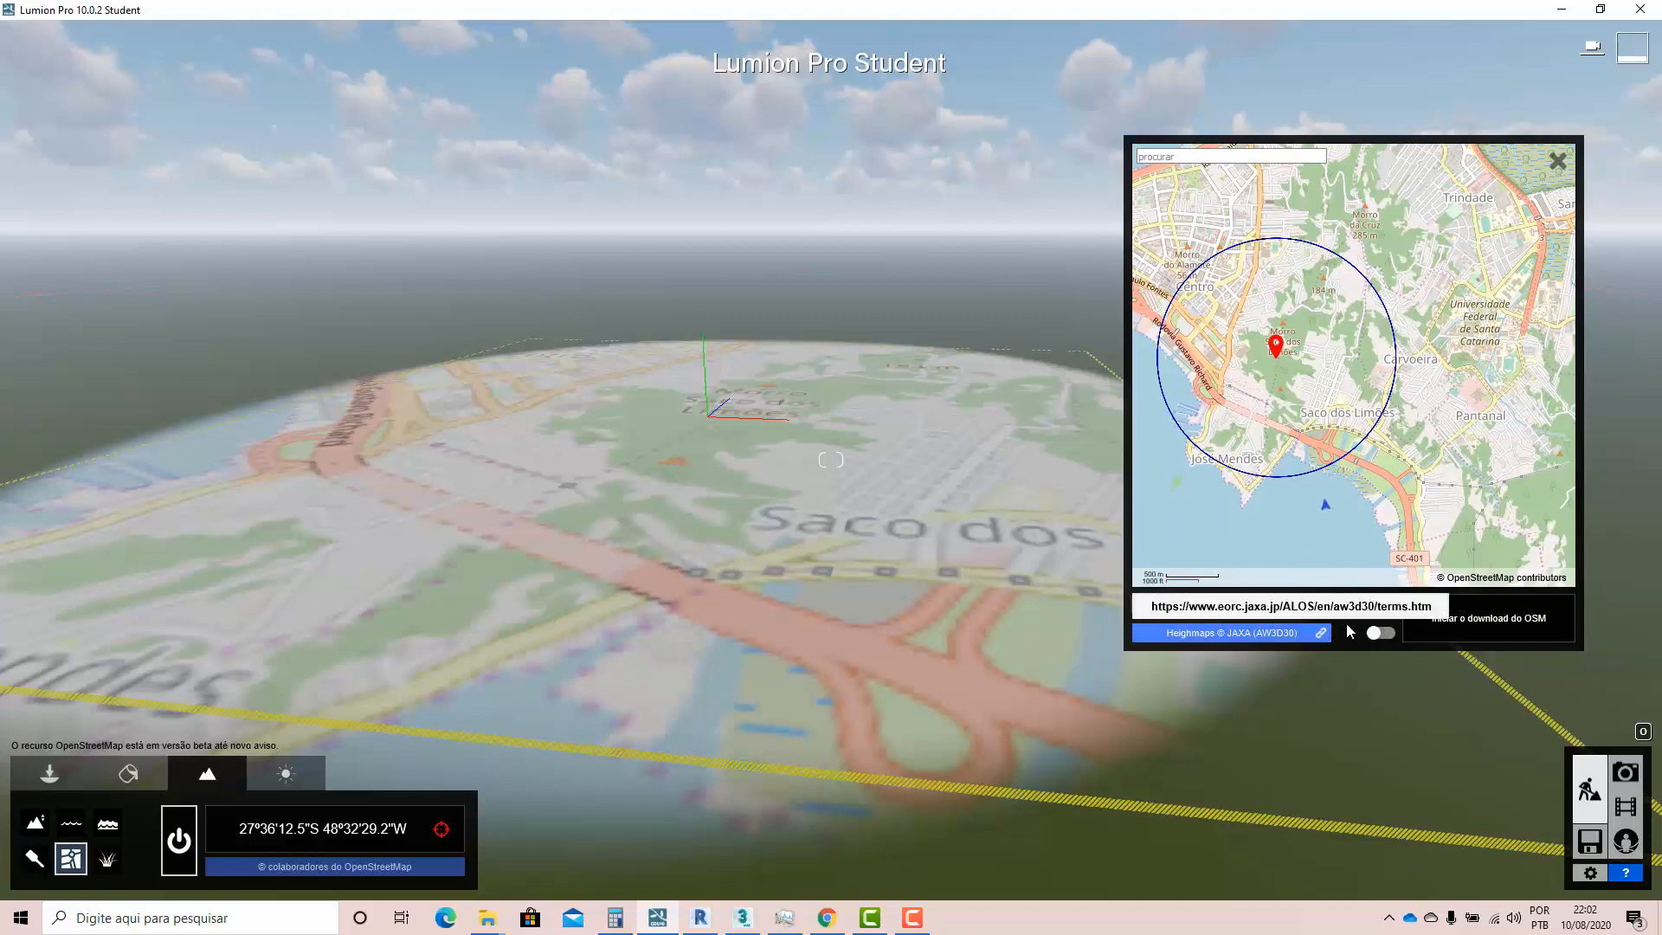
- Turn on the JAXA (AW3D30) heightmaps so the map terrain gets real relief
left_click(1383, 633)
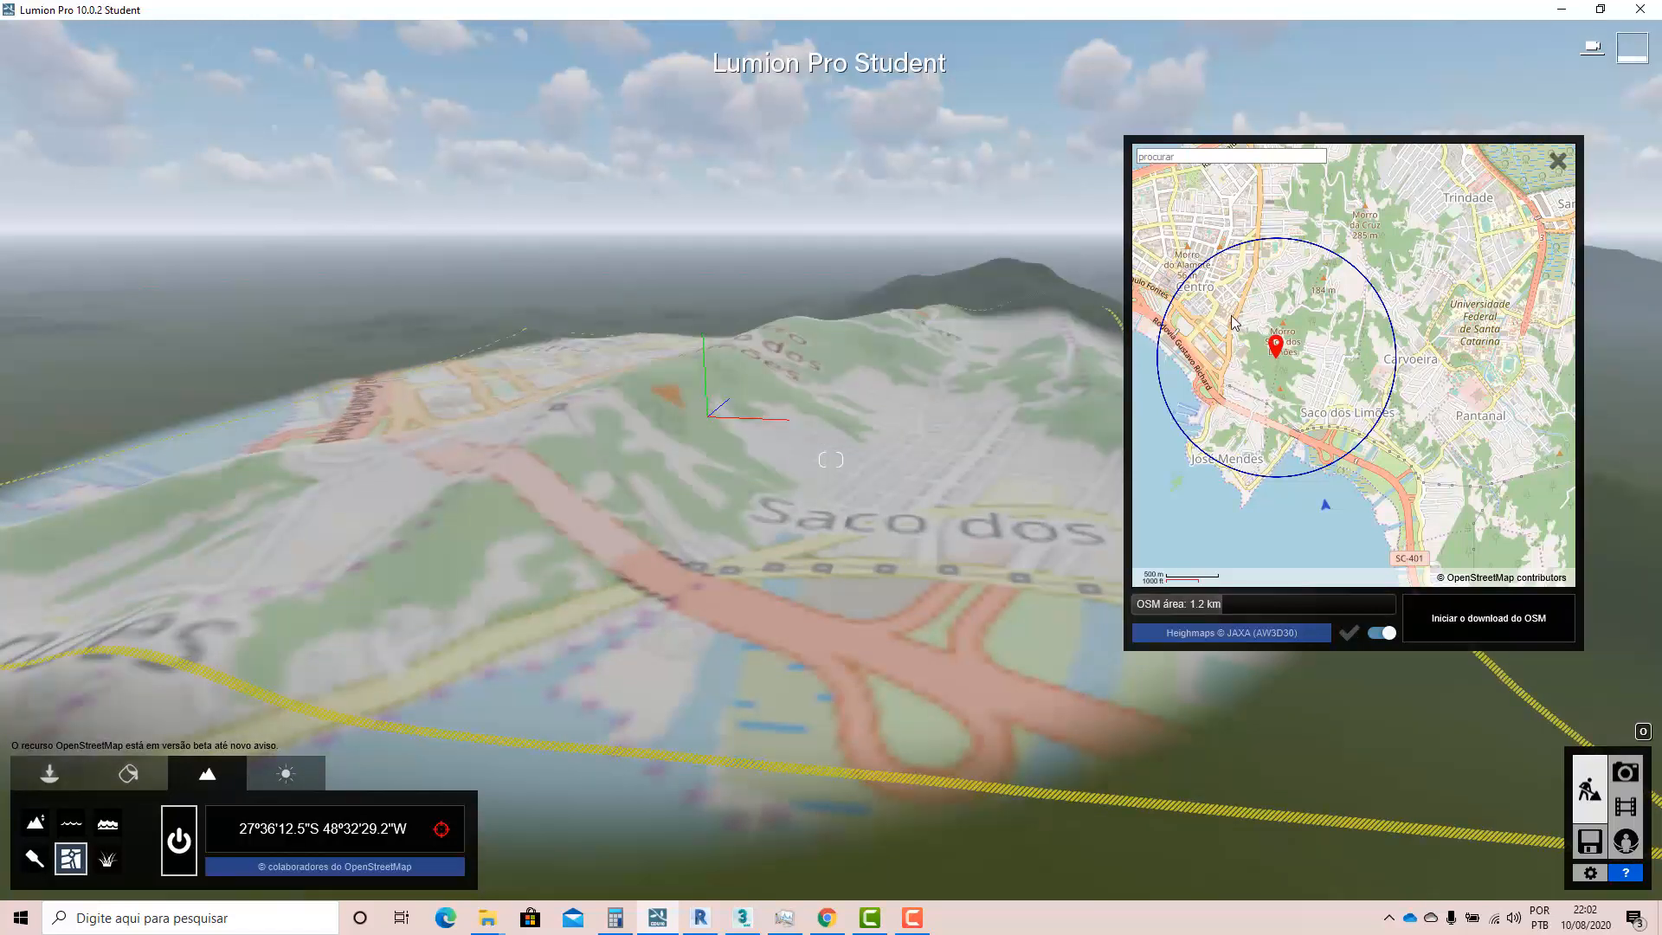
scroll(1179, 276, "up", 1)
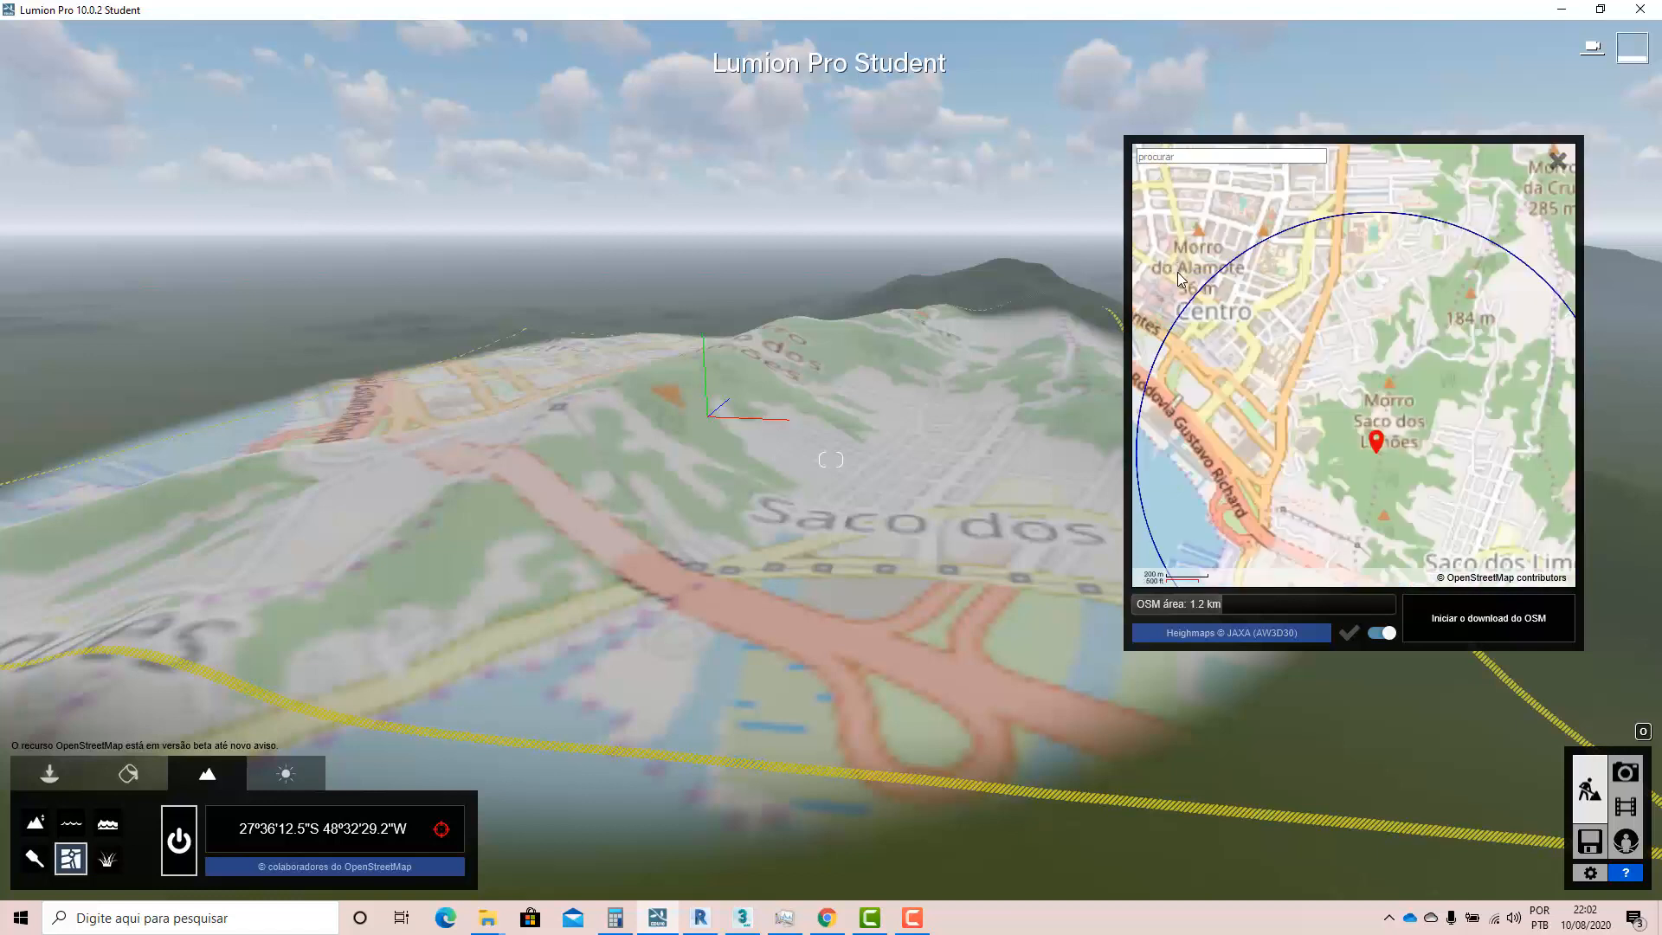
scroll(1287, 348, "down", 1)
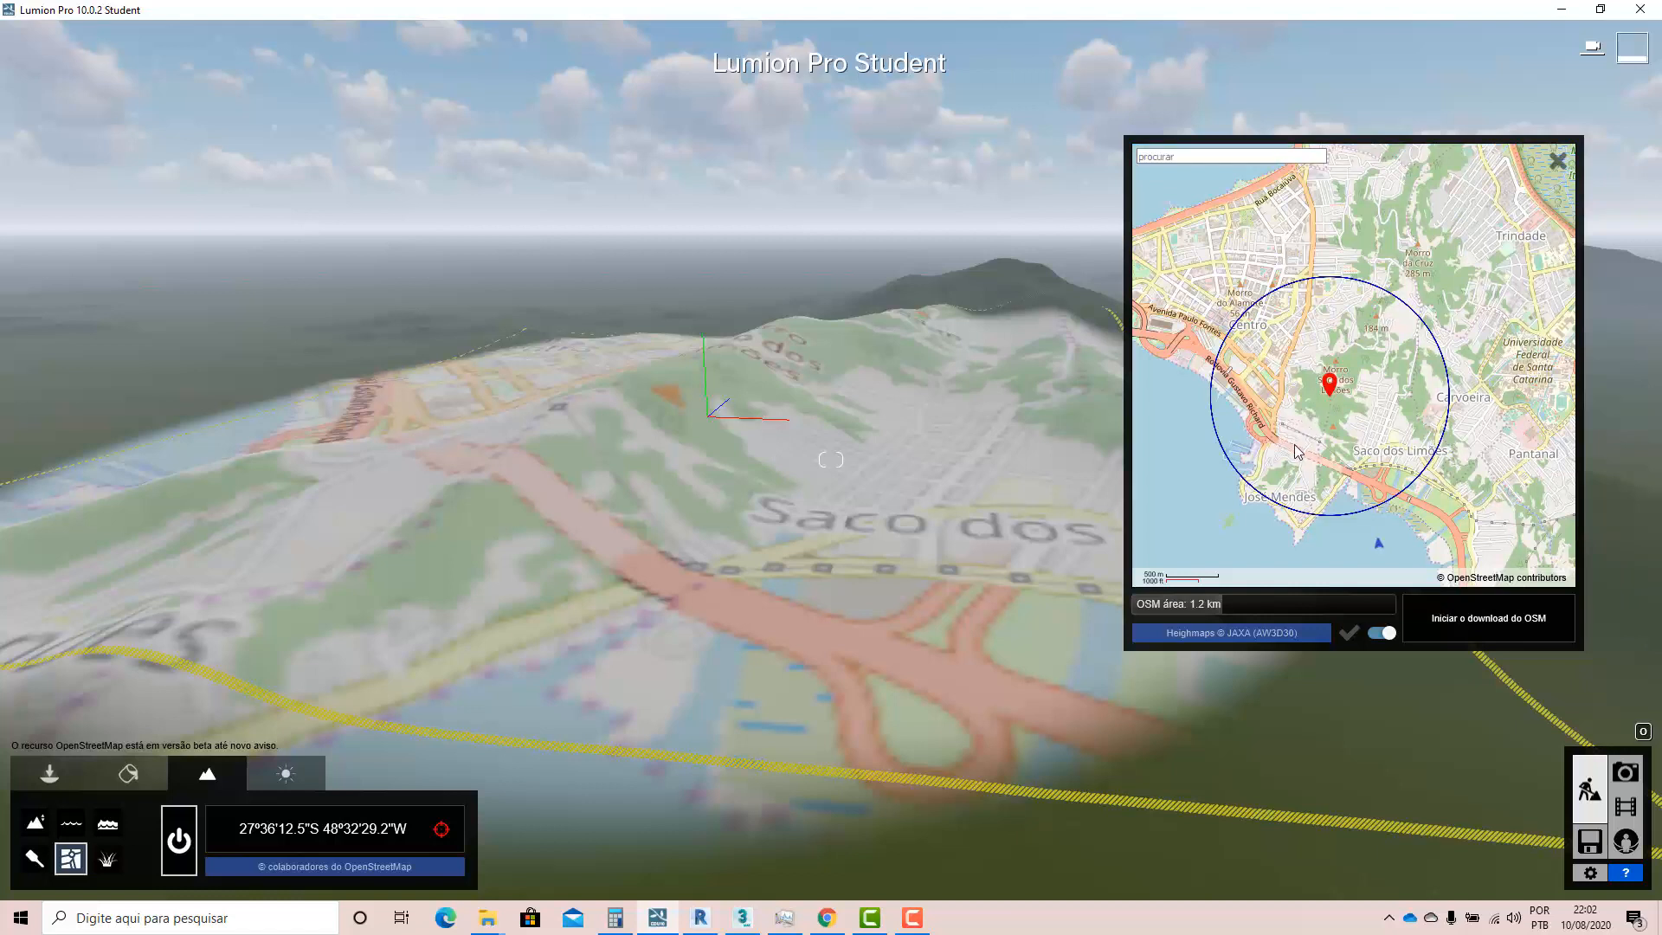
- Move the location marker east to the Universidade Federal de Santa Catarina, at about 27°36'08.4"S 48°31'18.1"W
left_click_drag(1332, 383, 1531, 370)
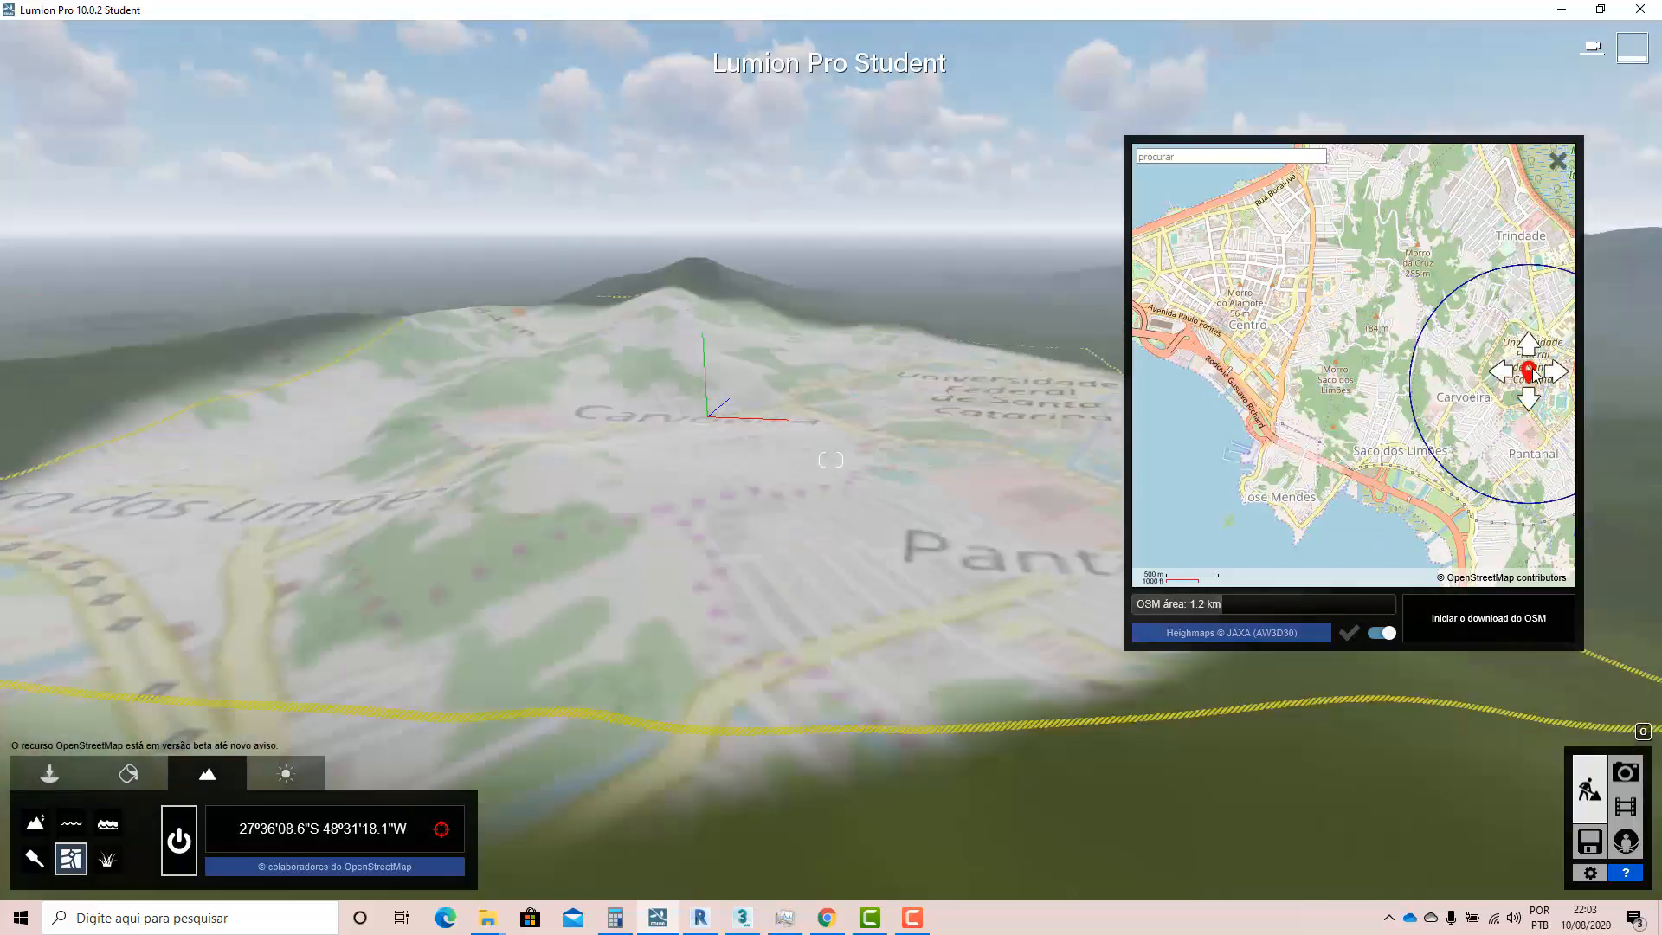
scroll(1373, 392, "down", 1)
scroll(1373, 394, "up", 2)
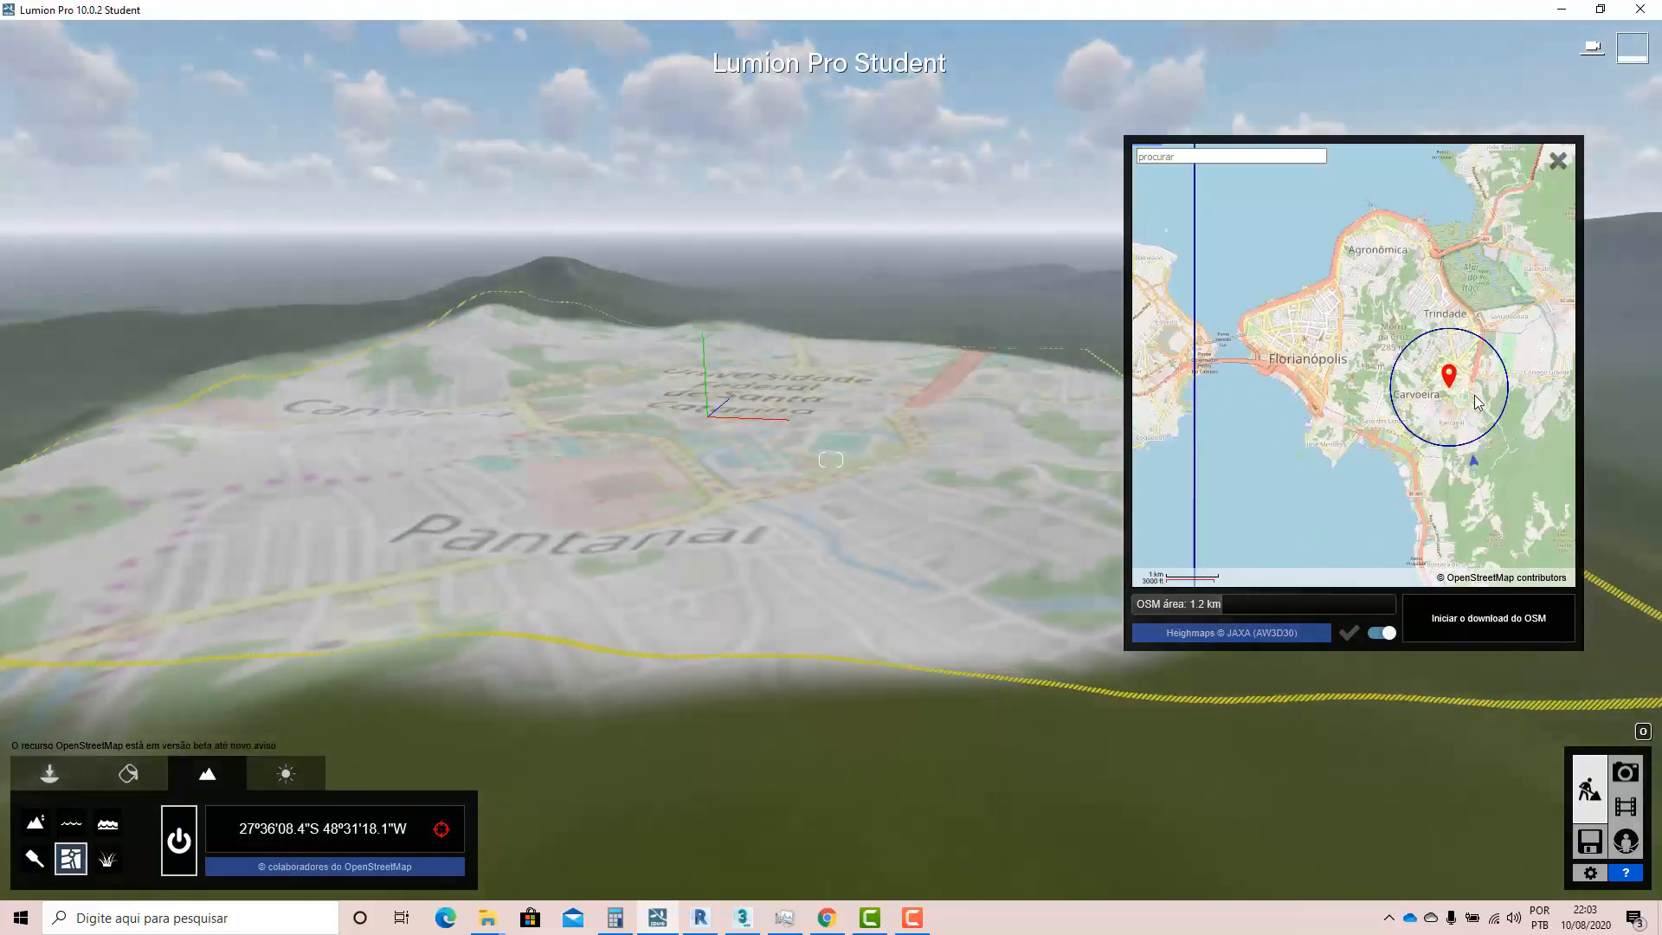
scroll(1357, 407, "down", 1)
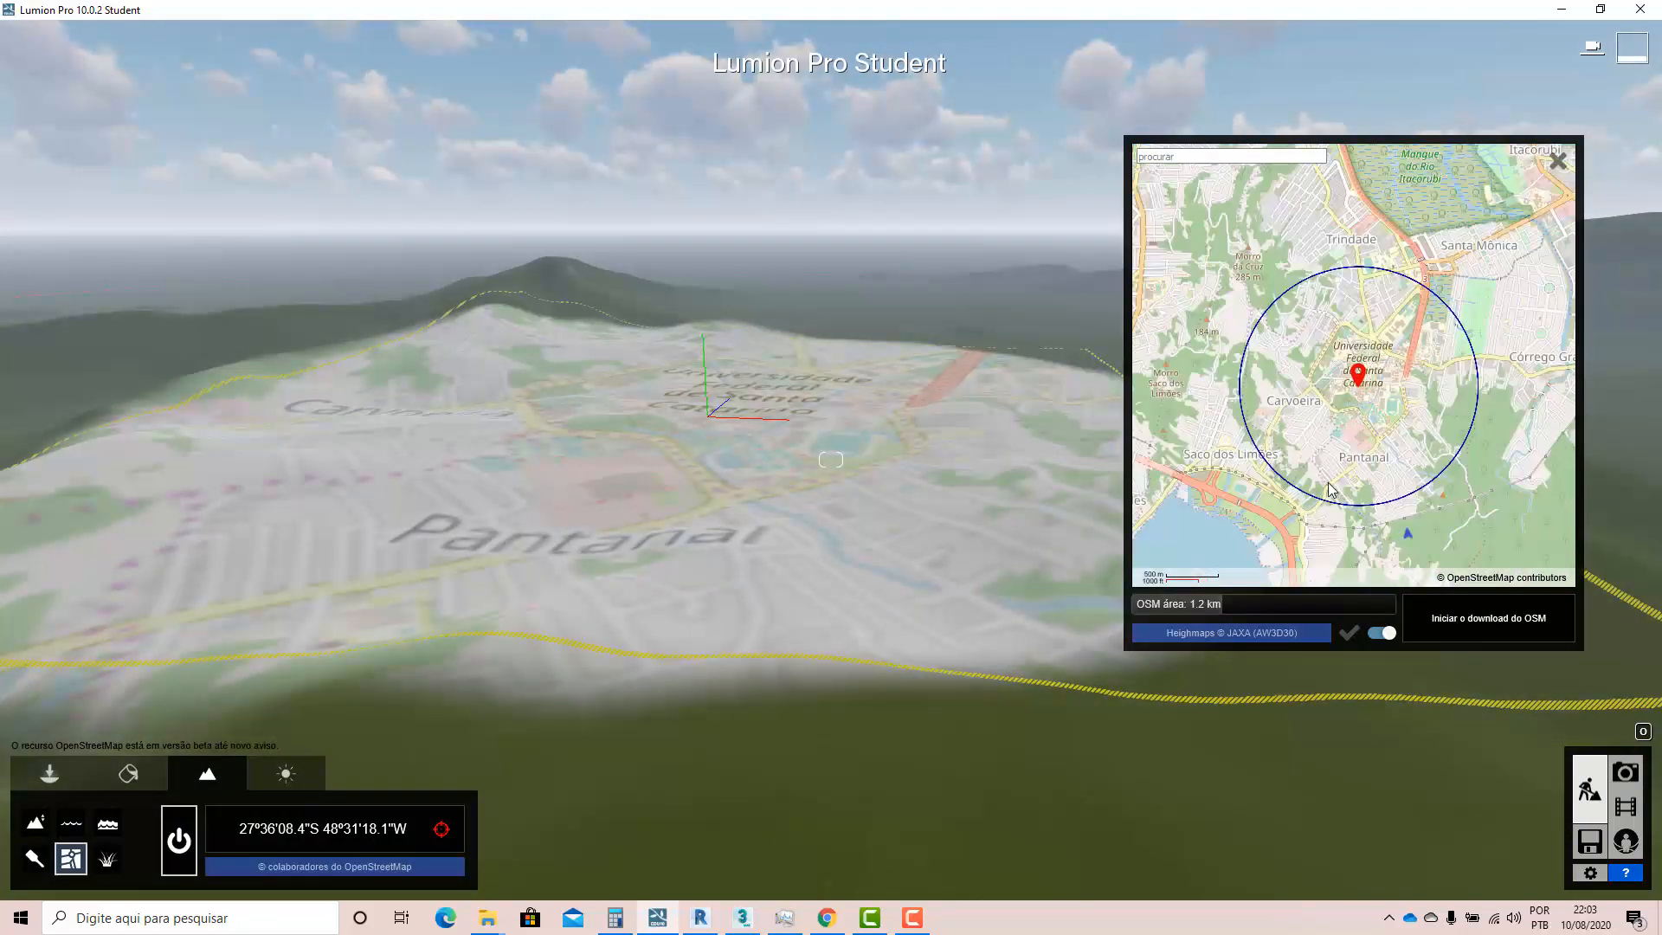
- Reduce the OSM area to about 980 m and shift the marker to about 27°35'59.9"S 48°31'18.4"W
mouse_move(1220, 618)
left_mouse_down()
mouse_move(1212, 605)
mouse_move(1196, 619)
left_mouse_up()
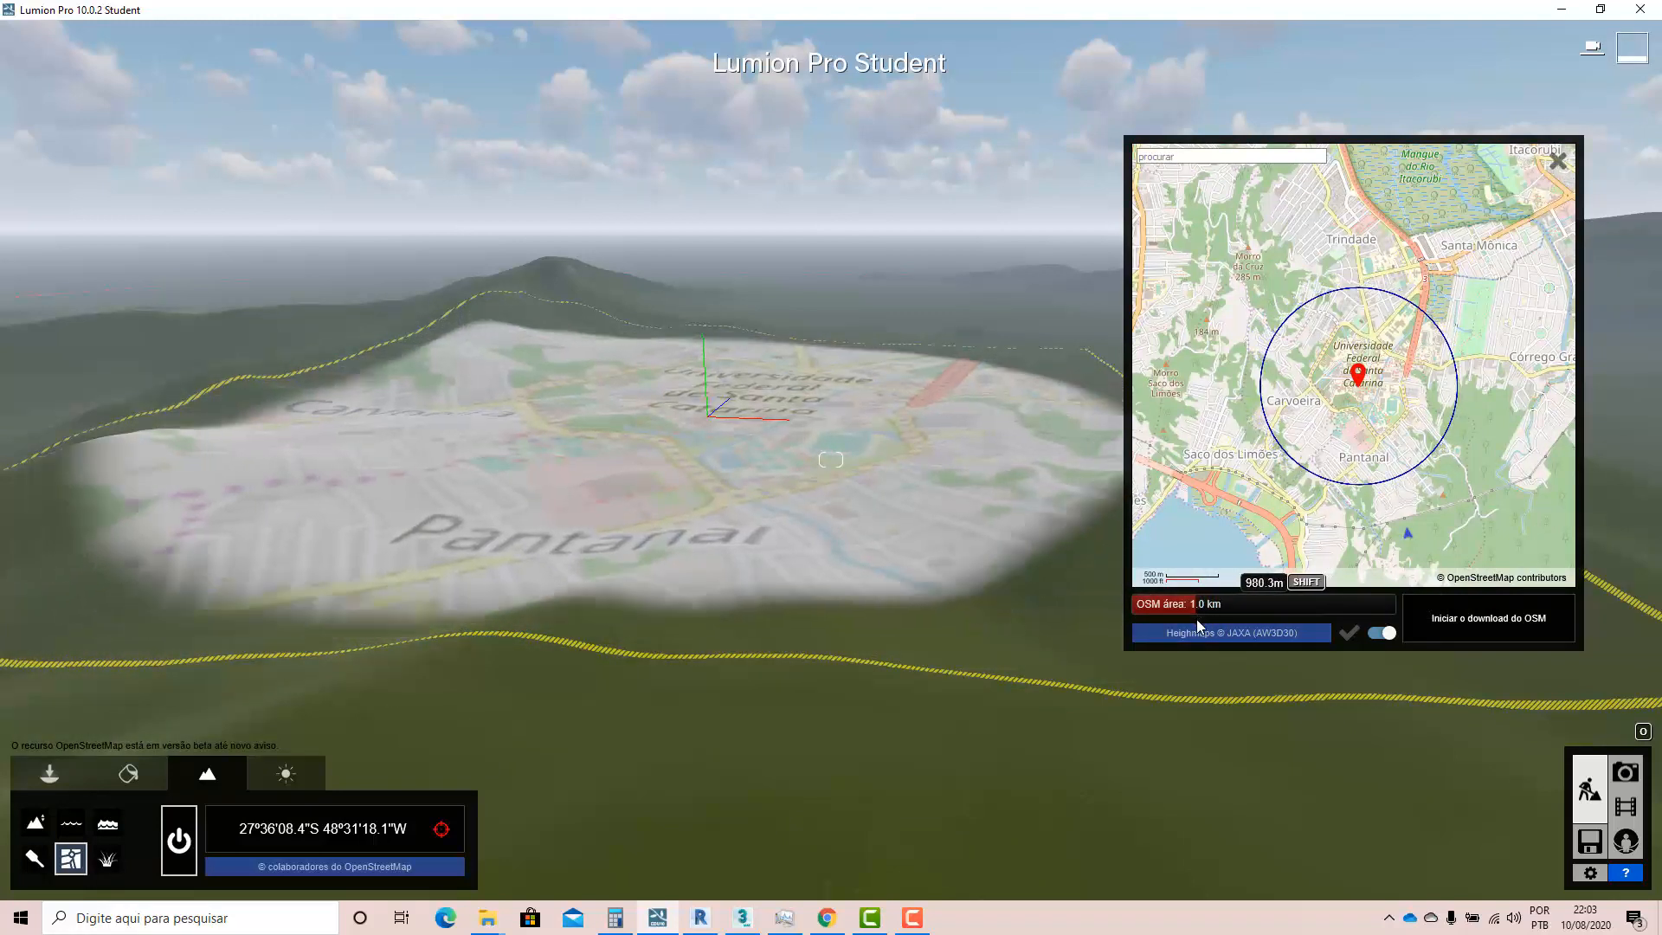
left_click_drag(1333, 398, 1244, 370)
mouse_move(1220, 372)
left_mouse_down()
mouse_move(1388, 393)
mouse_move(1344, 368)
left_mouse_up()
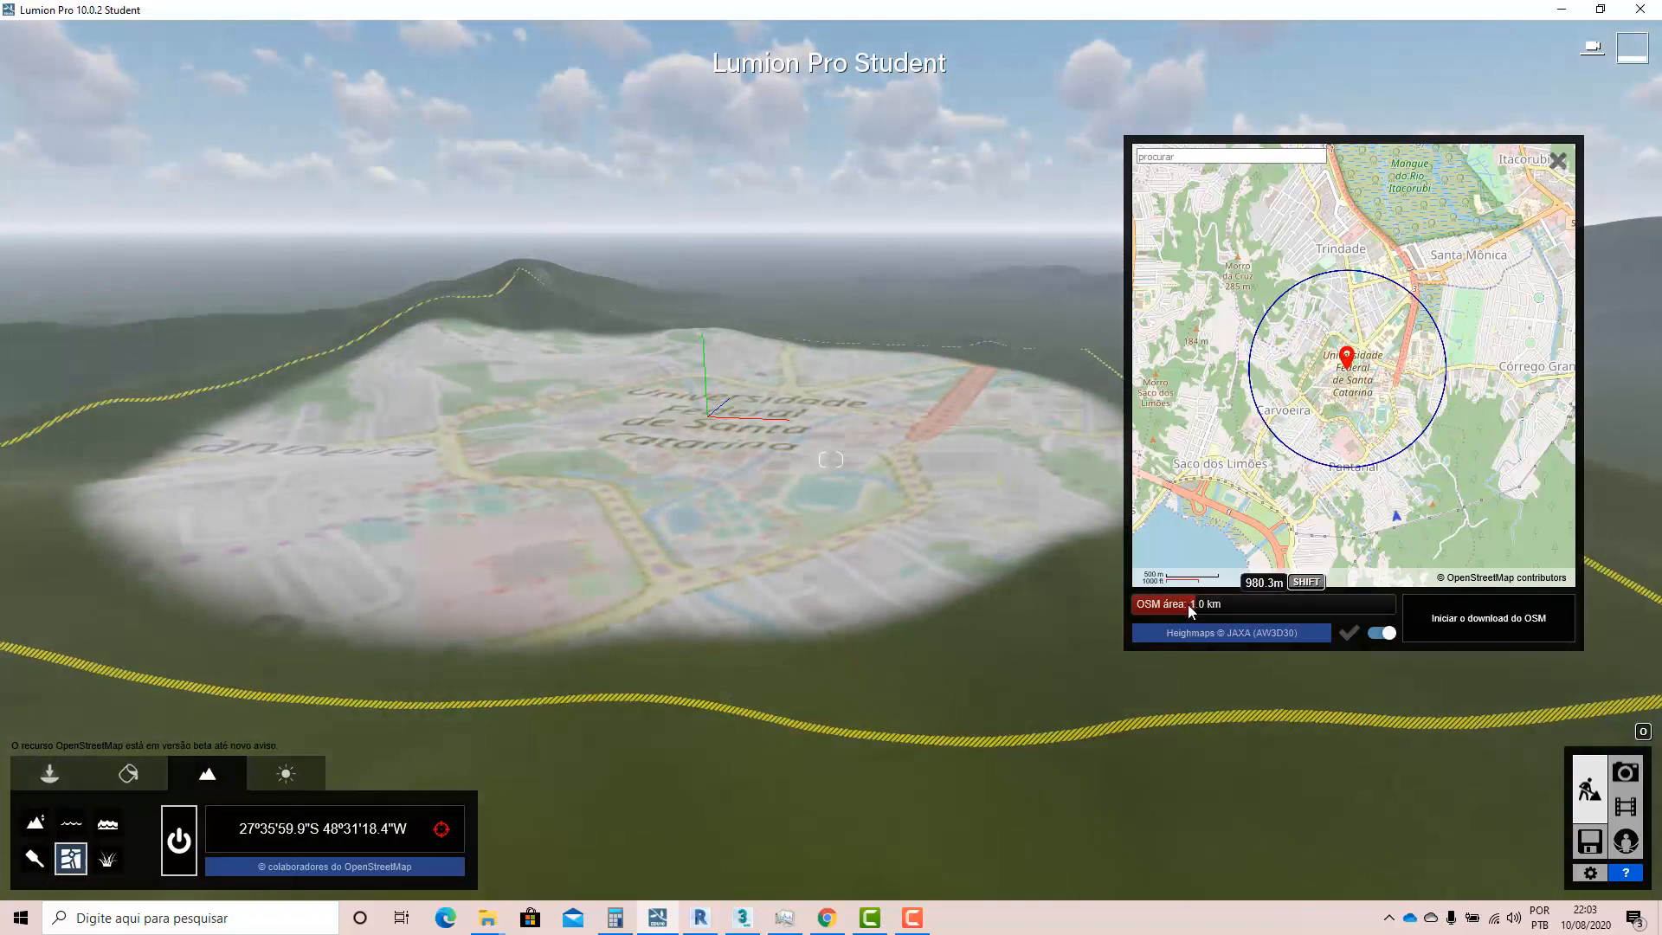
- Fine-tune the OSM area to about 882 m and the marker position to about 27°36'03.4"S 48°31'15.9"W
mouse_move(1188, 604)
left_mouse_down()
mouse_move(1156, 611)
mouse_move(1180, 611)
left_mouse_up()
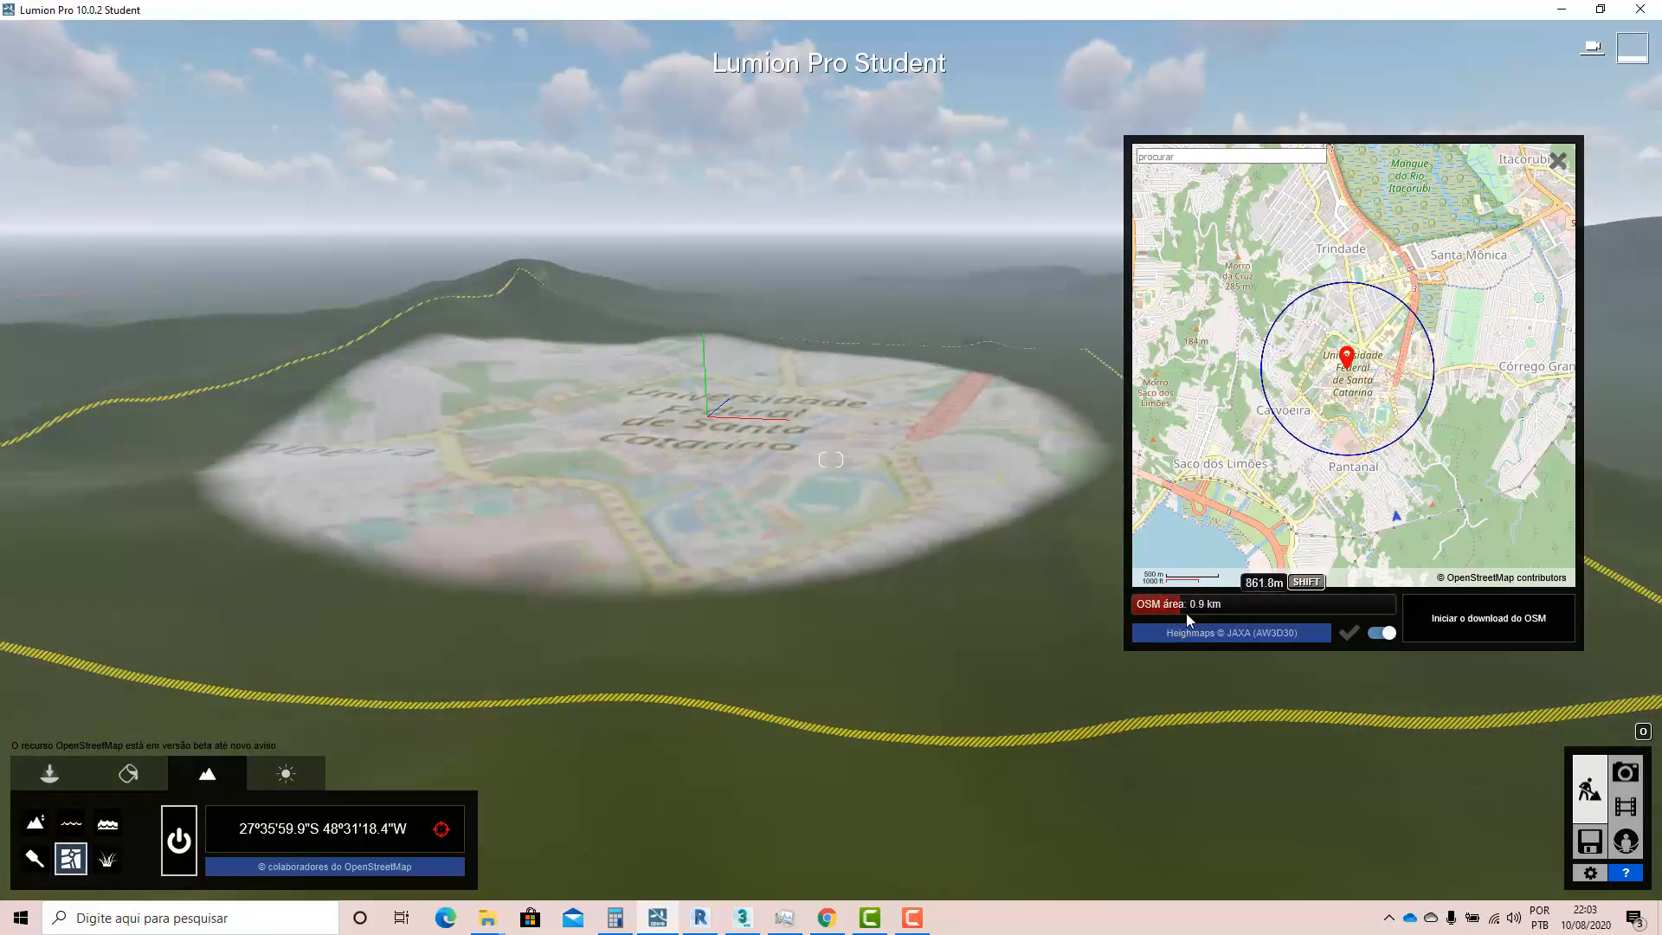
left_click_drag(1344, 370, 1358, 379)
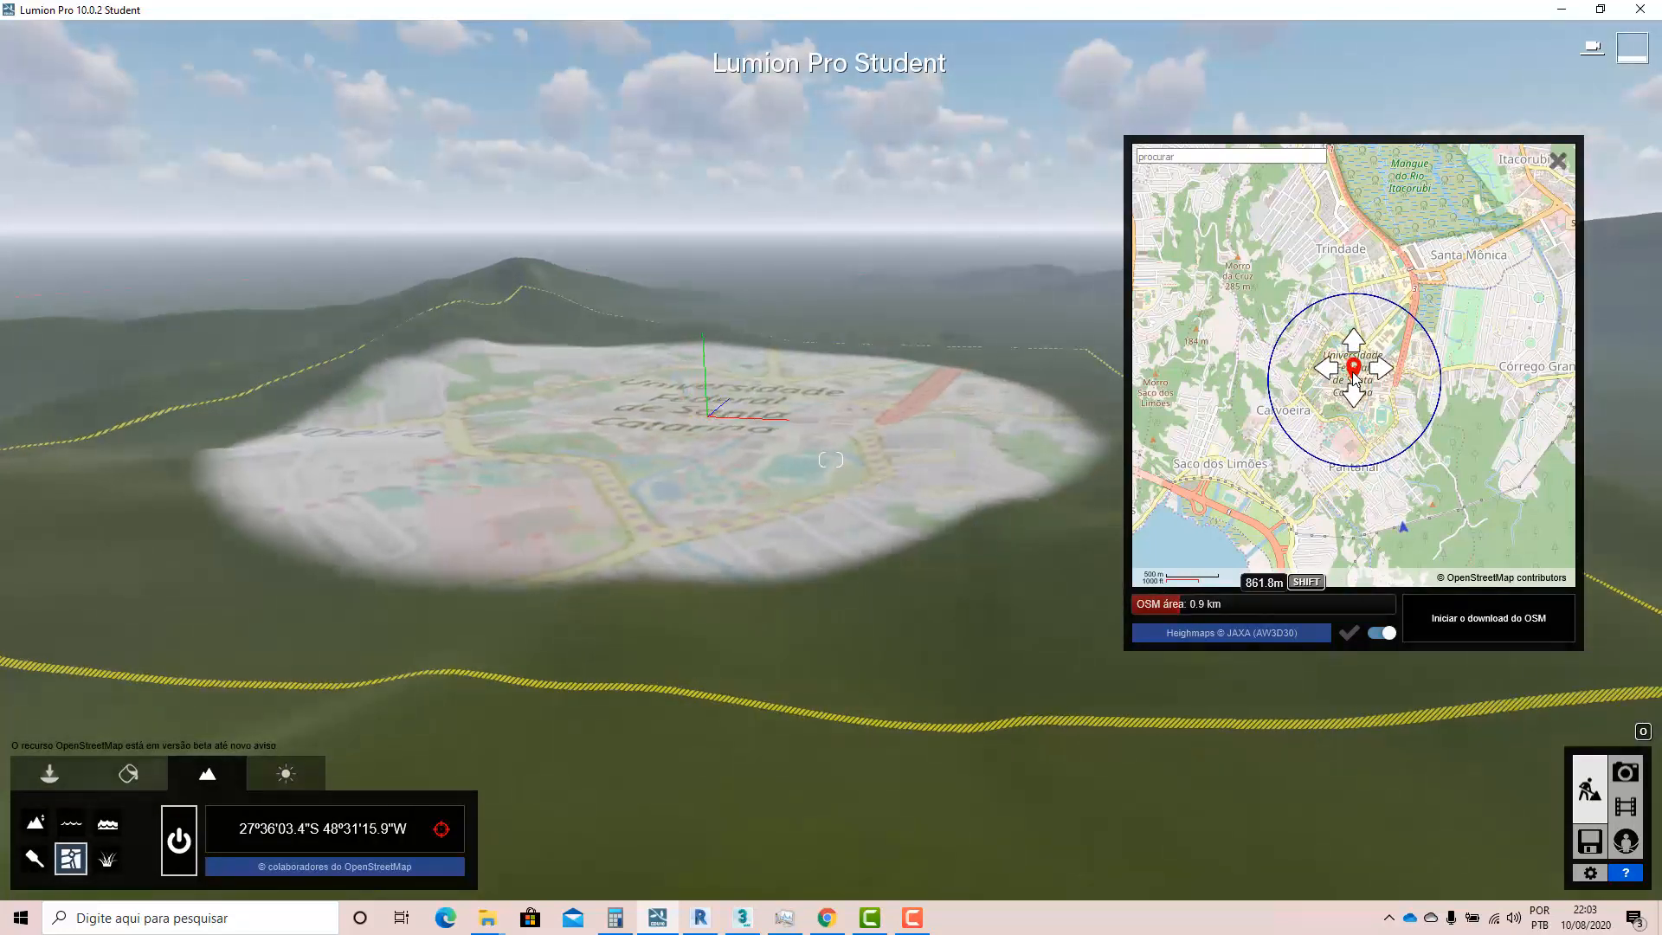
left_click(1185, 604)
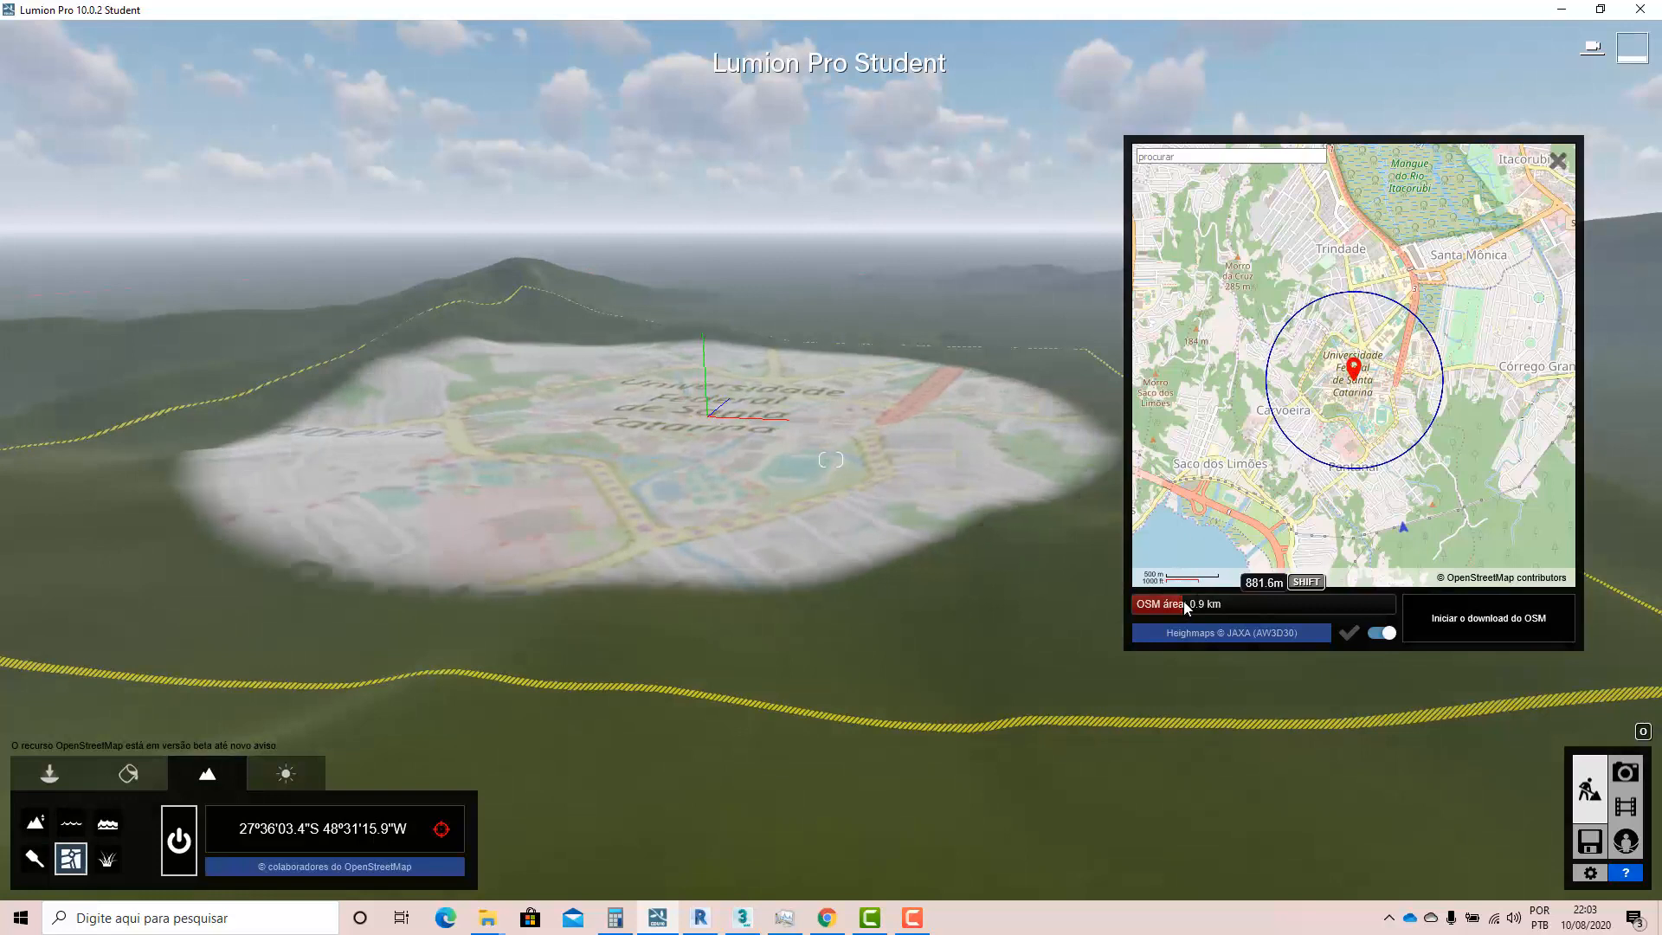
- Download the OSM data for the selected university area and view the generated city model more closely
left_click(1479, 632)
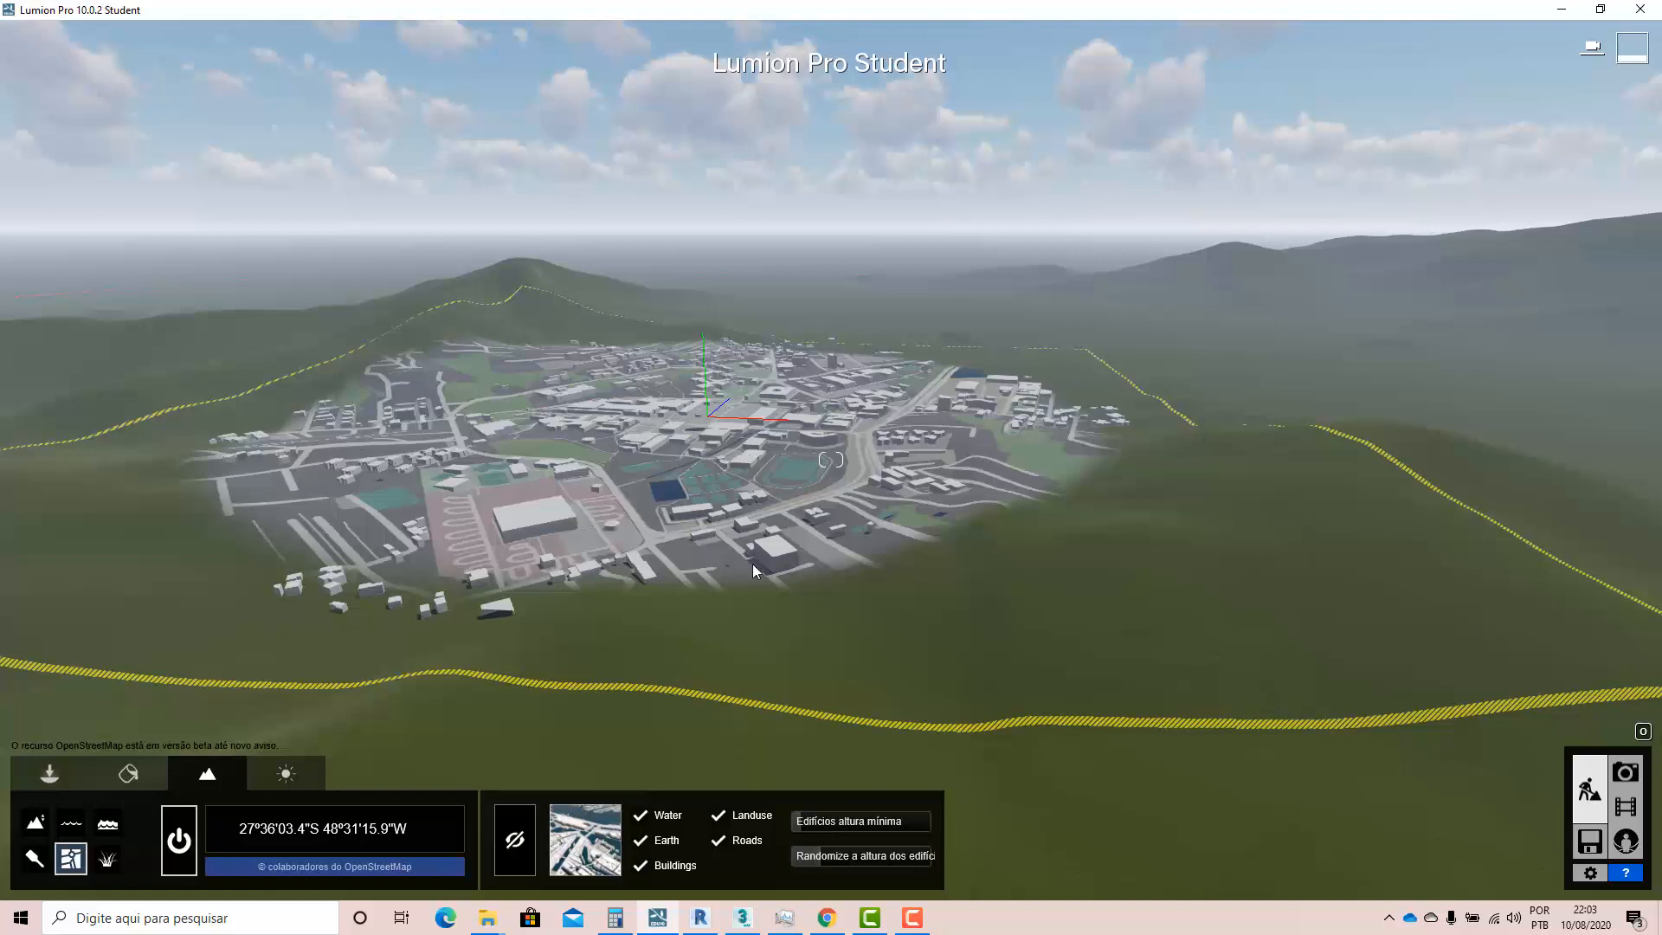
right_click_drag(737, 537, 652, 330)
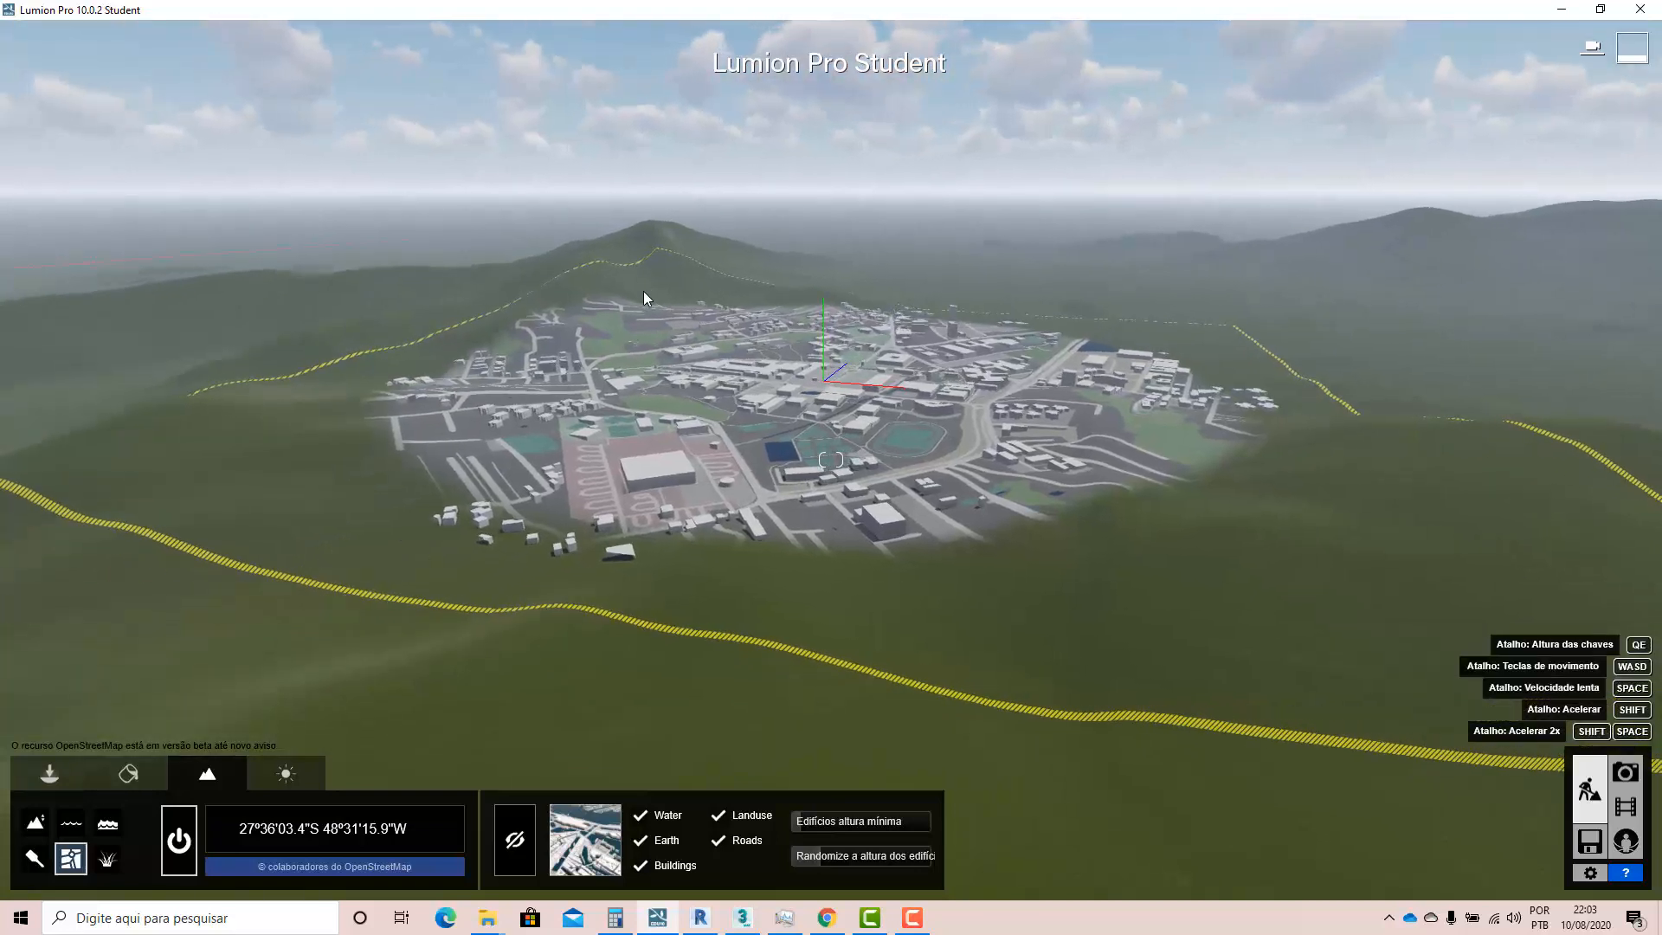
scroll(641, 320, "up", 3)
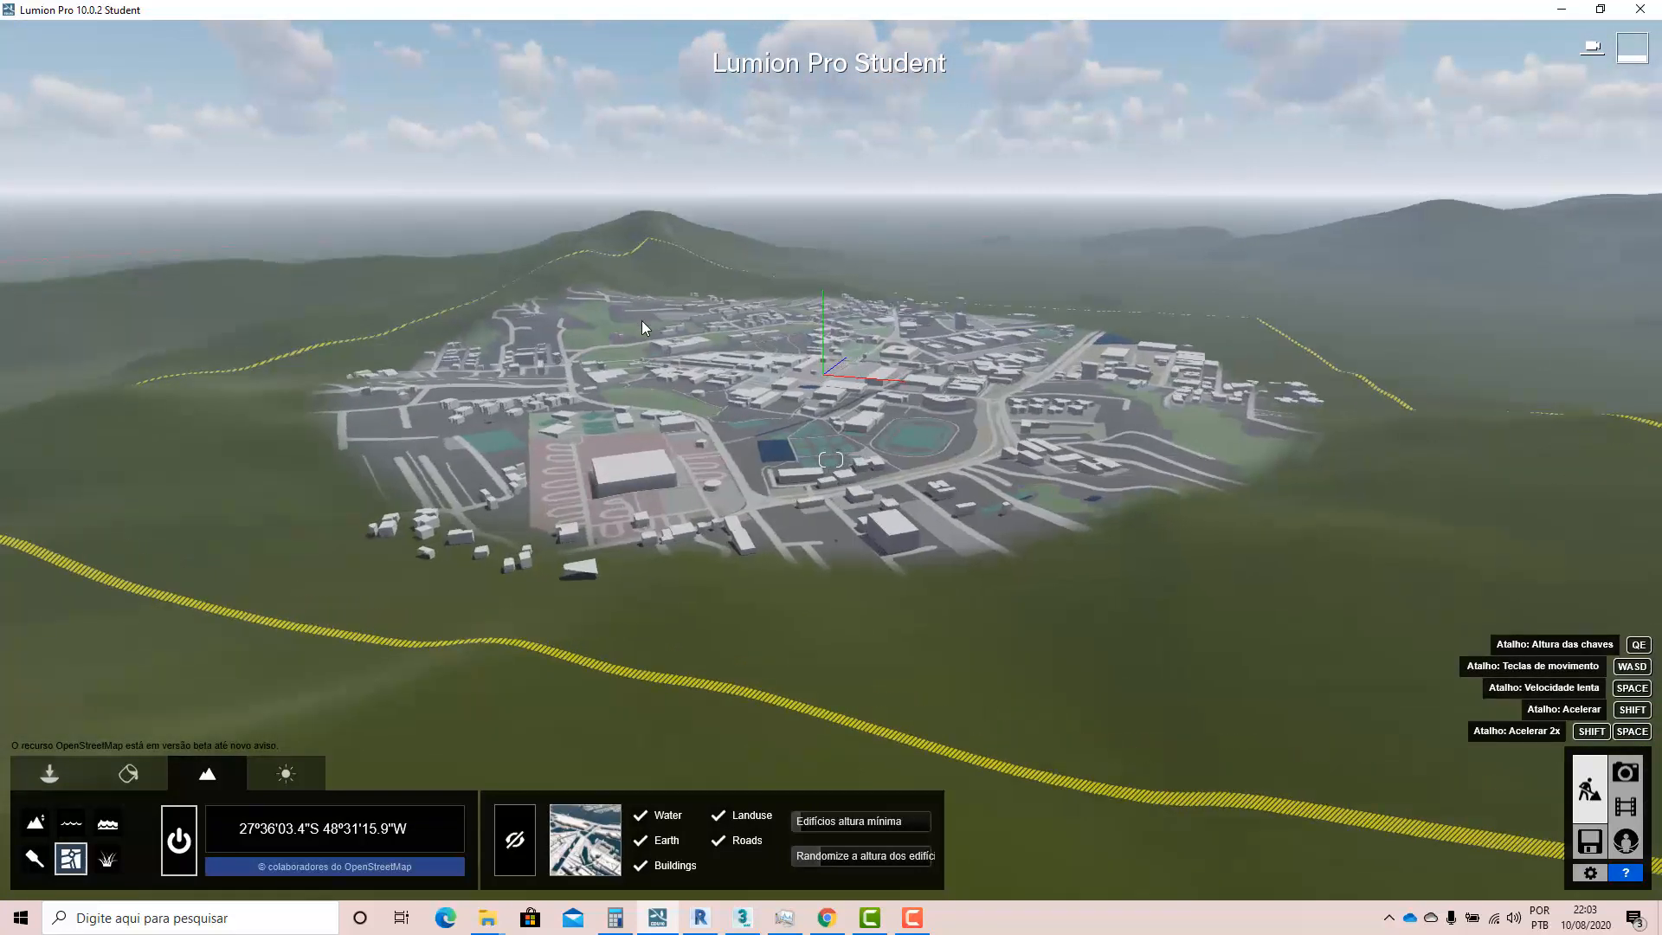
- Point the sun to the west and lower its height so the buildings of the imported city cast longer shadows
middle_click_drag(675, 298, 773, 174)
scroll(752, 313, "up", 5)
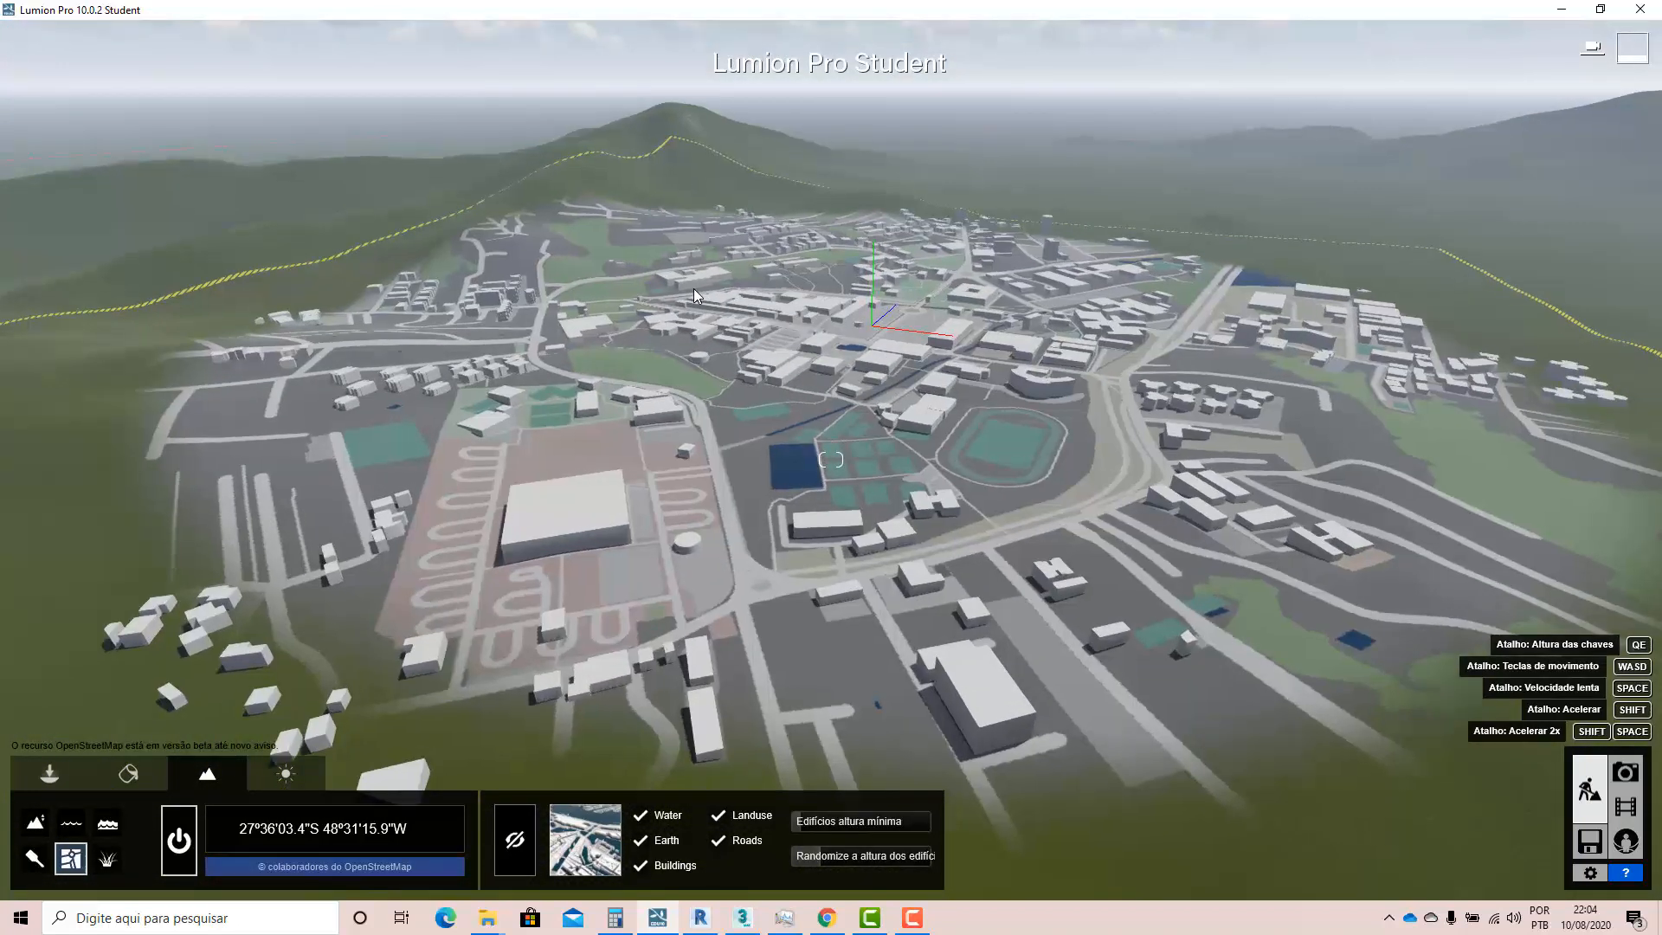
middle_click_drag(696, 289, 868, 387)
right_click_drag(869, 387, 833, 424)
scroll(835, 424, "down", 3)
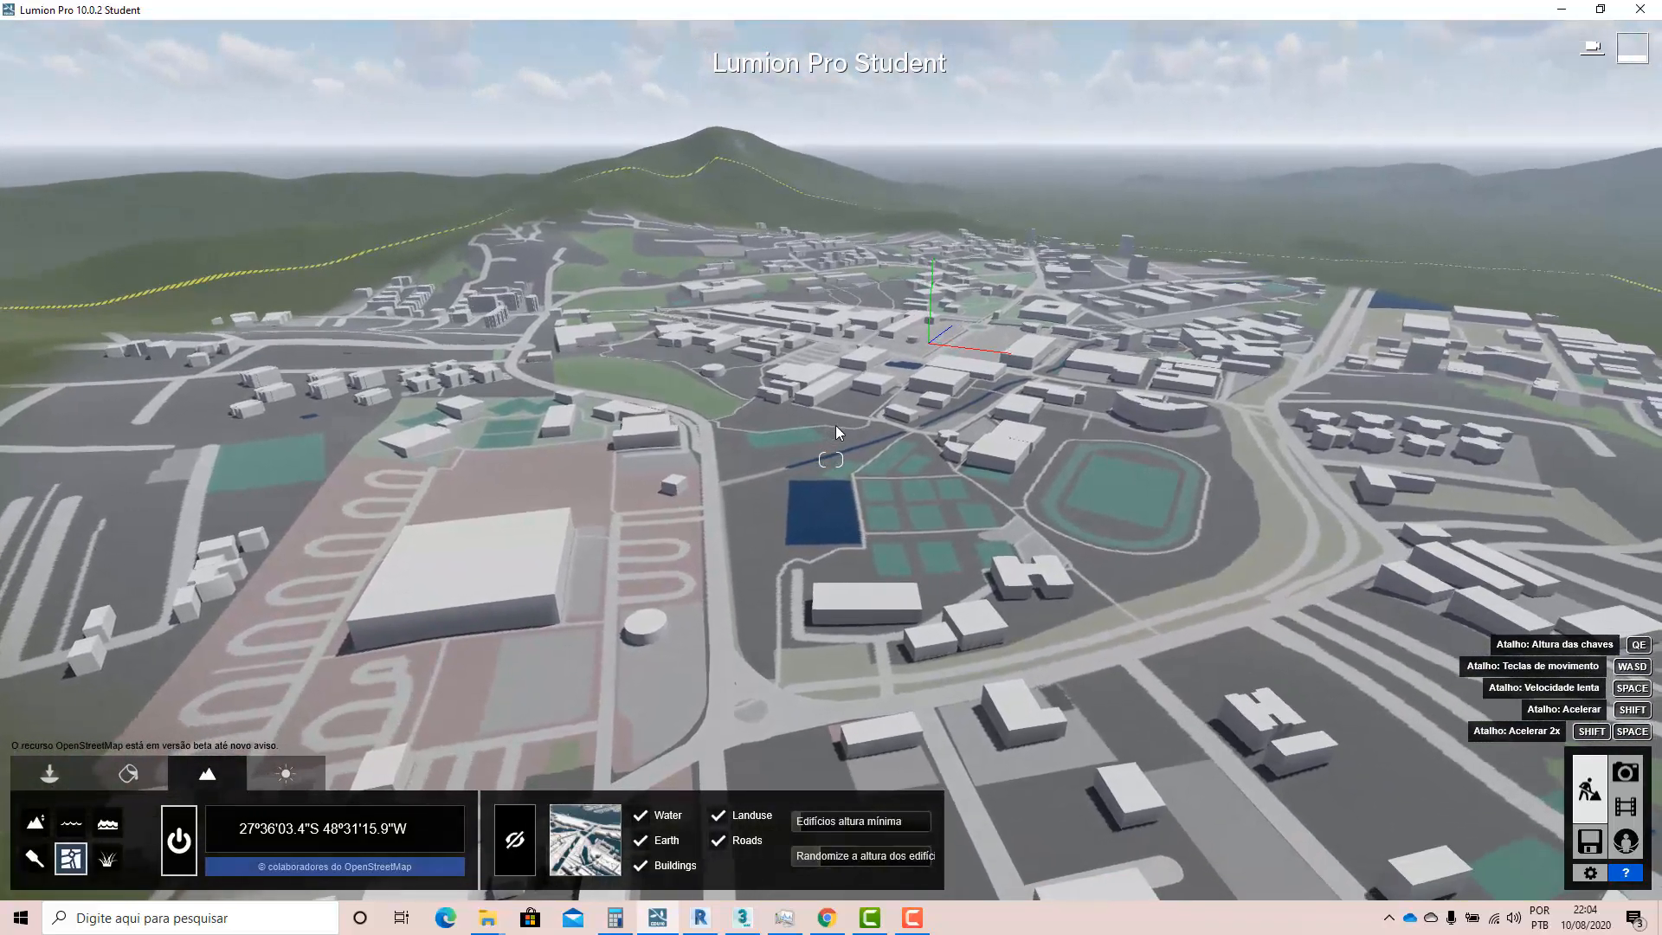
scroll(838, 424, "down", 2)
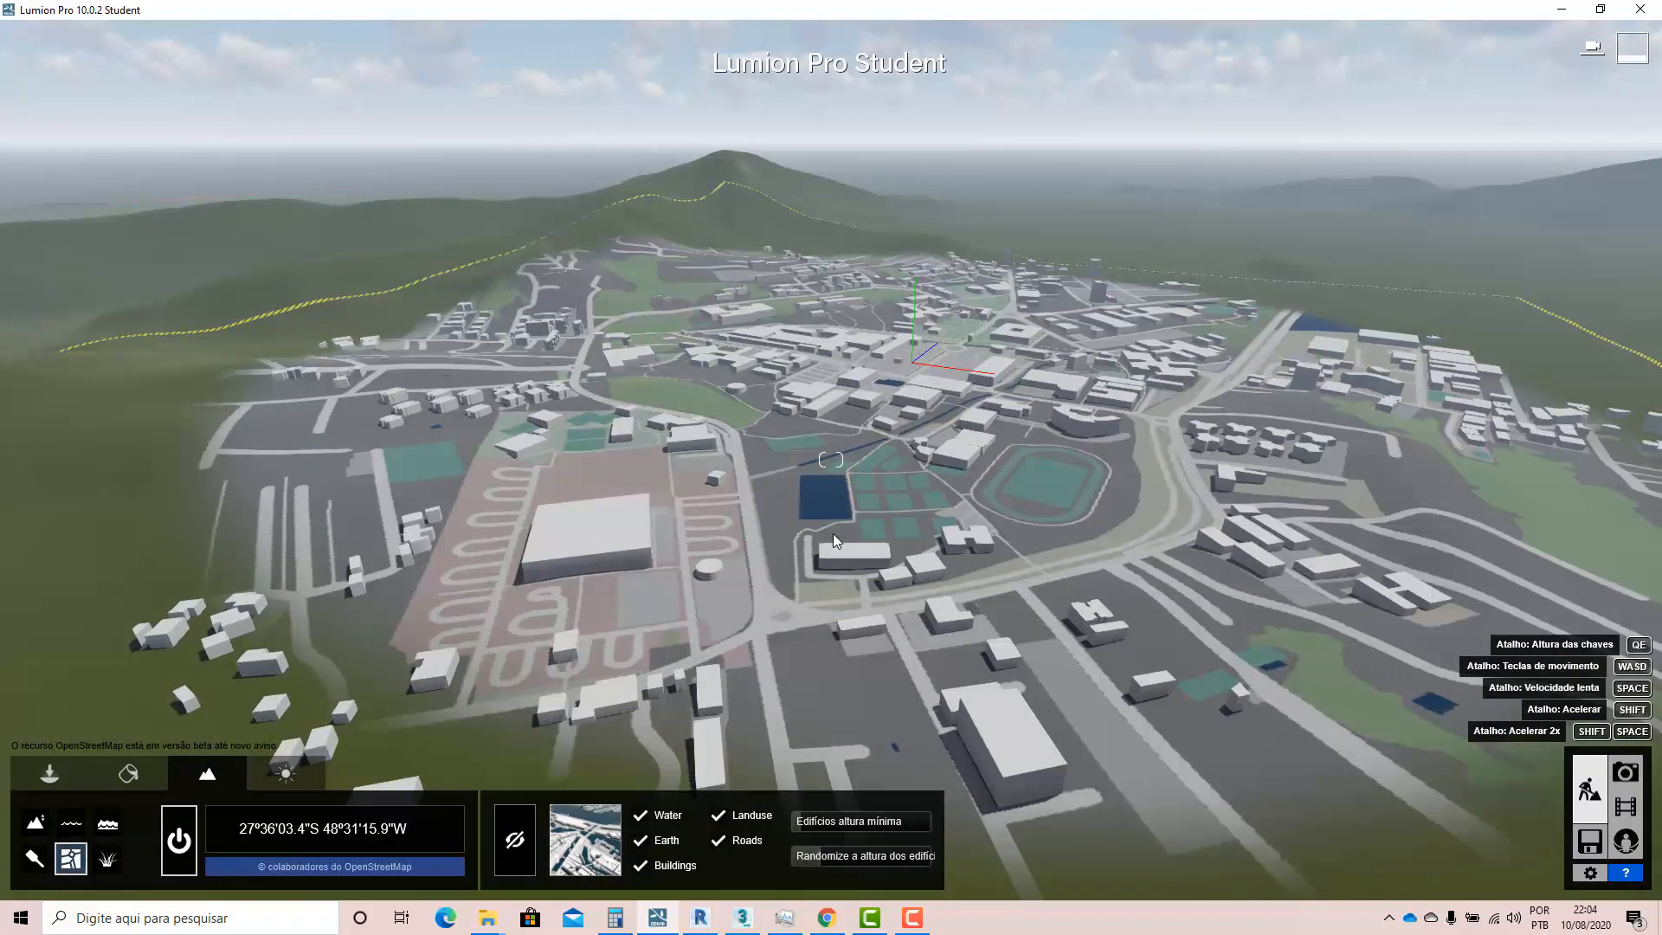
left_click(276, 779)
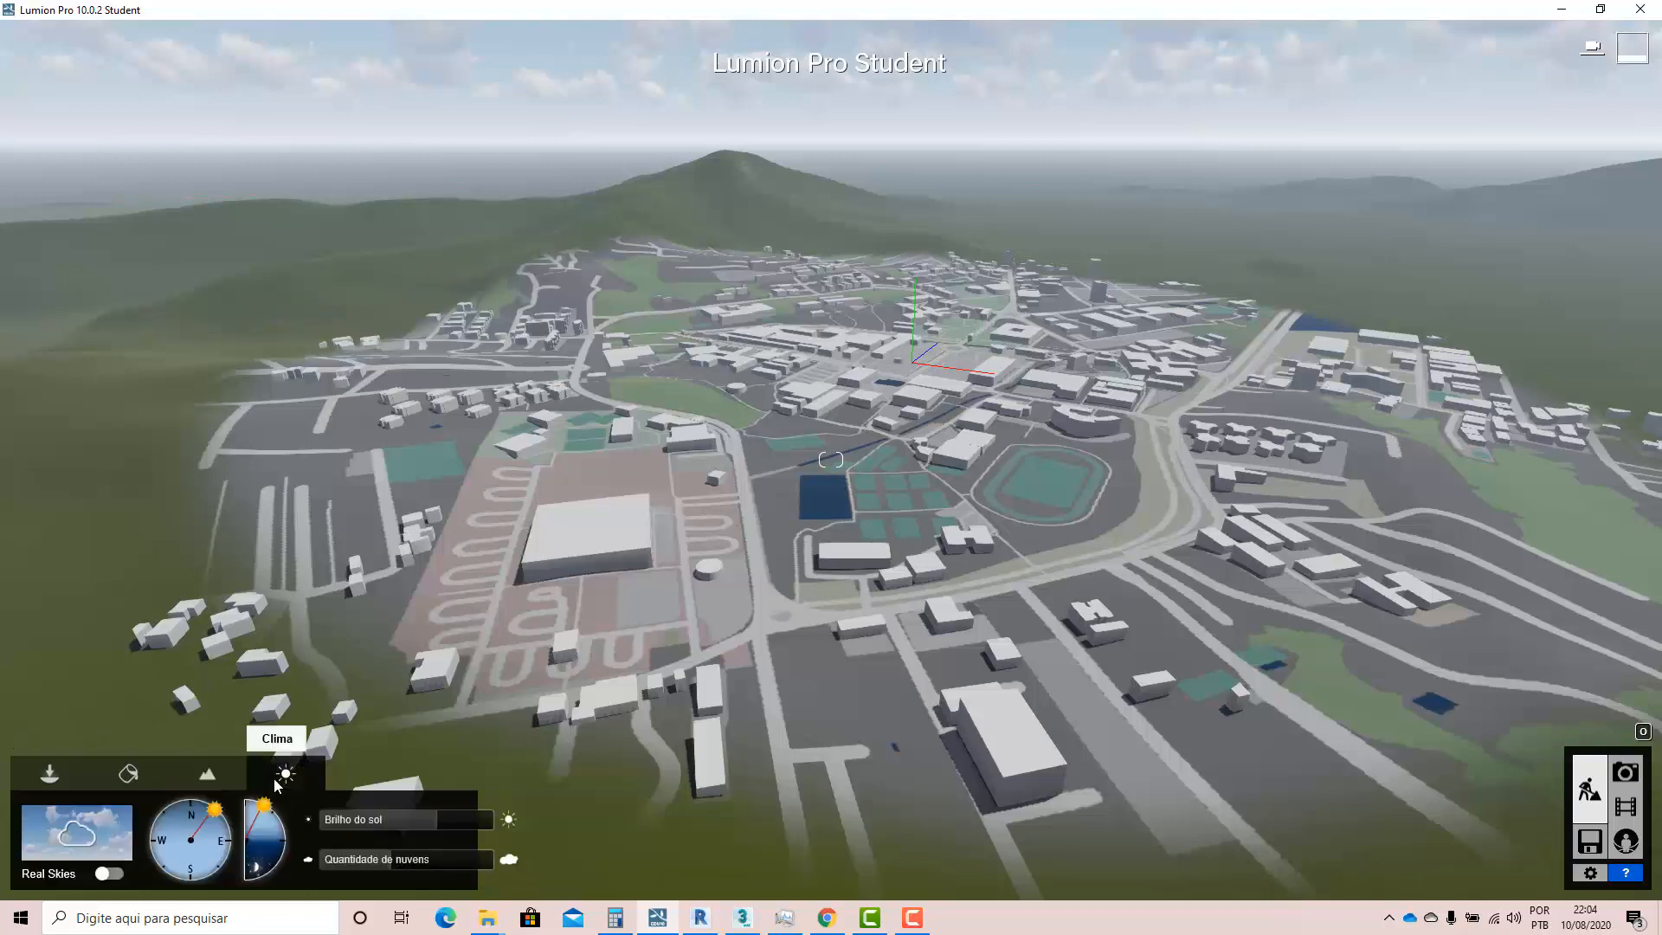
left_click_drag(274, 809, 128, 792)
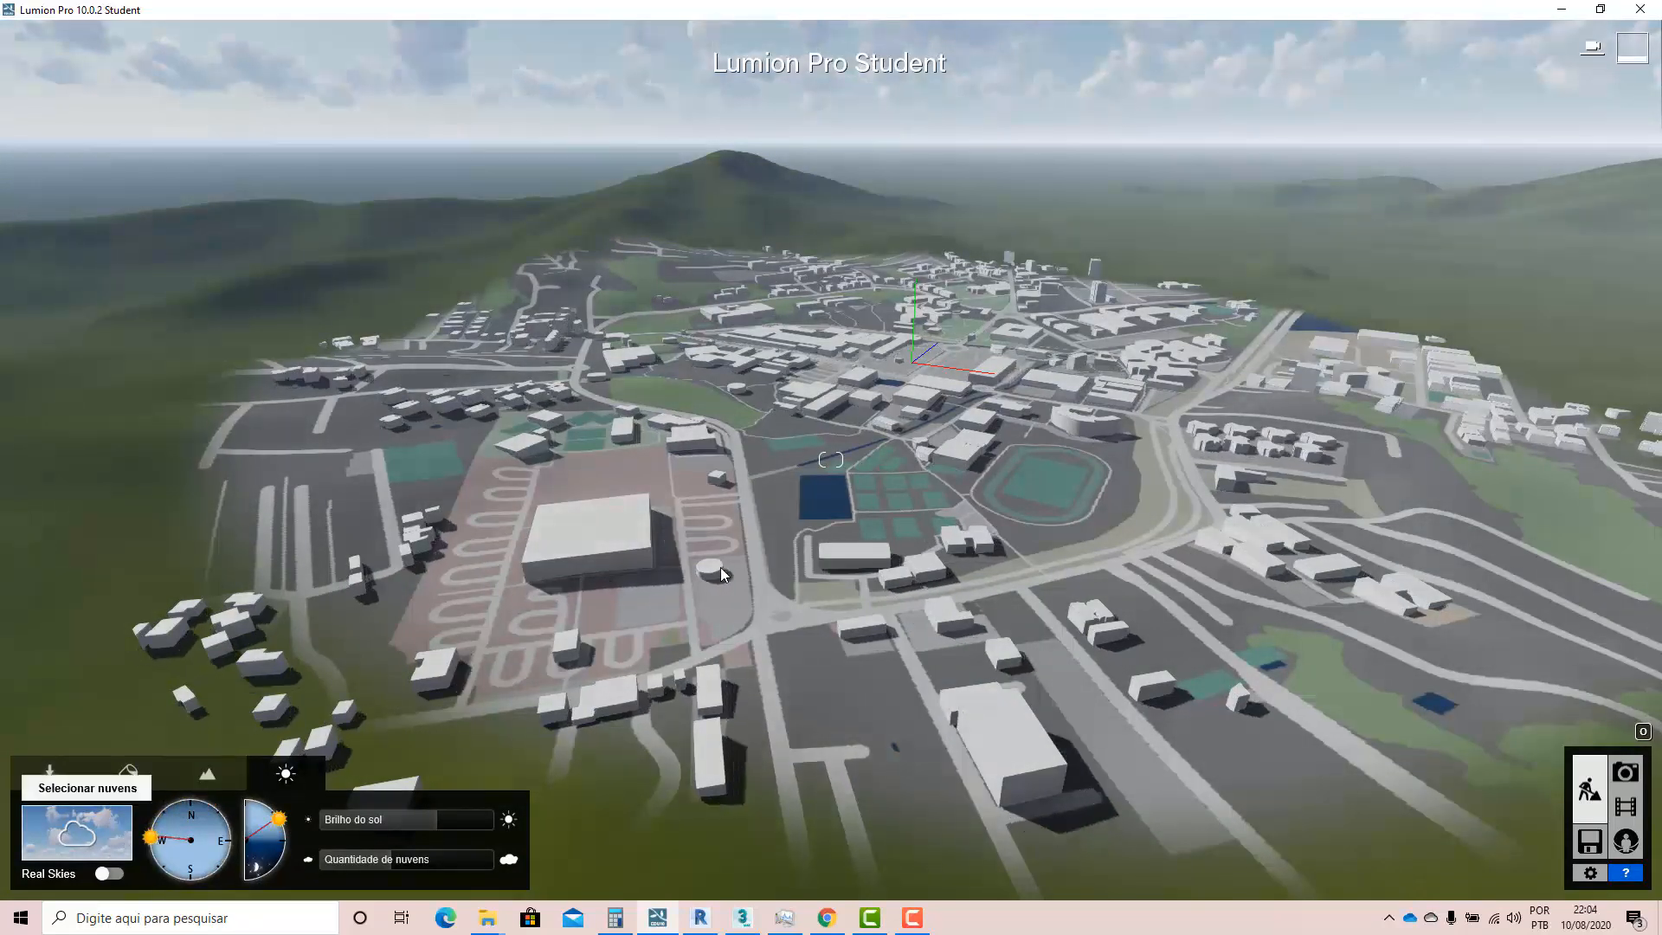
- Frame the city from the air, store the view as photo 1 and apply the Interior style to it
scroll(720, 568, "down", 1)
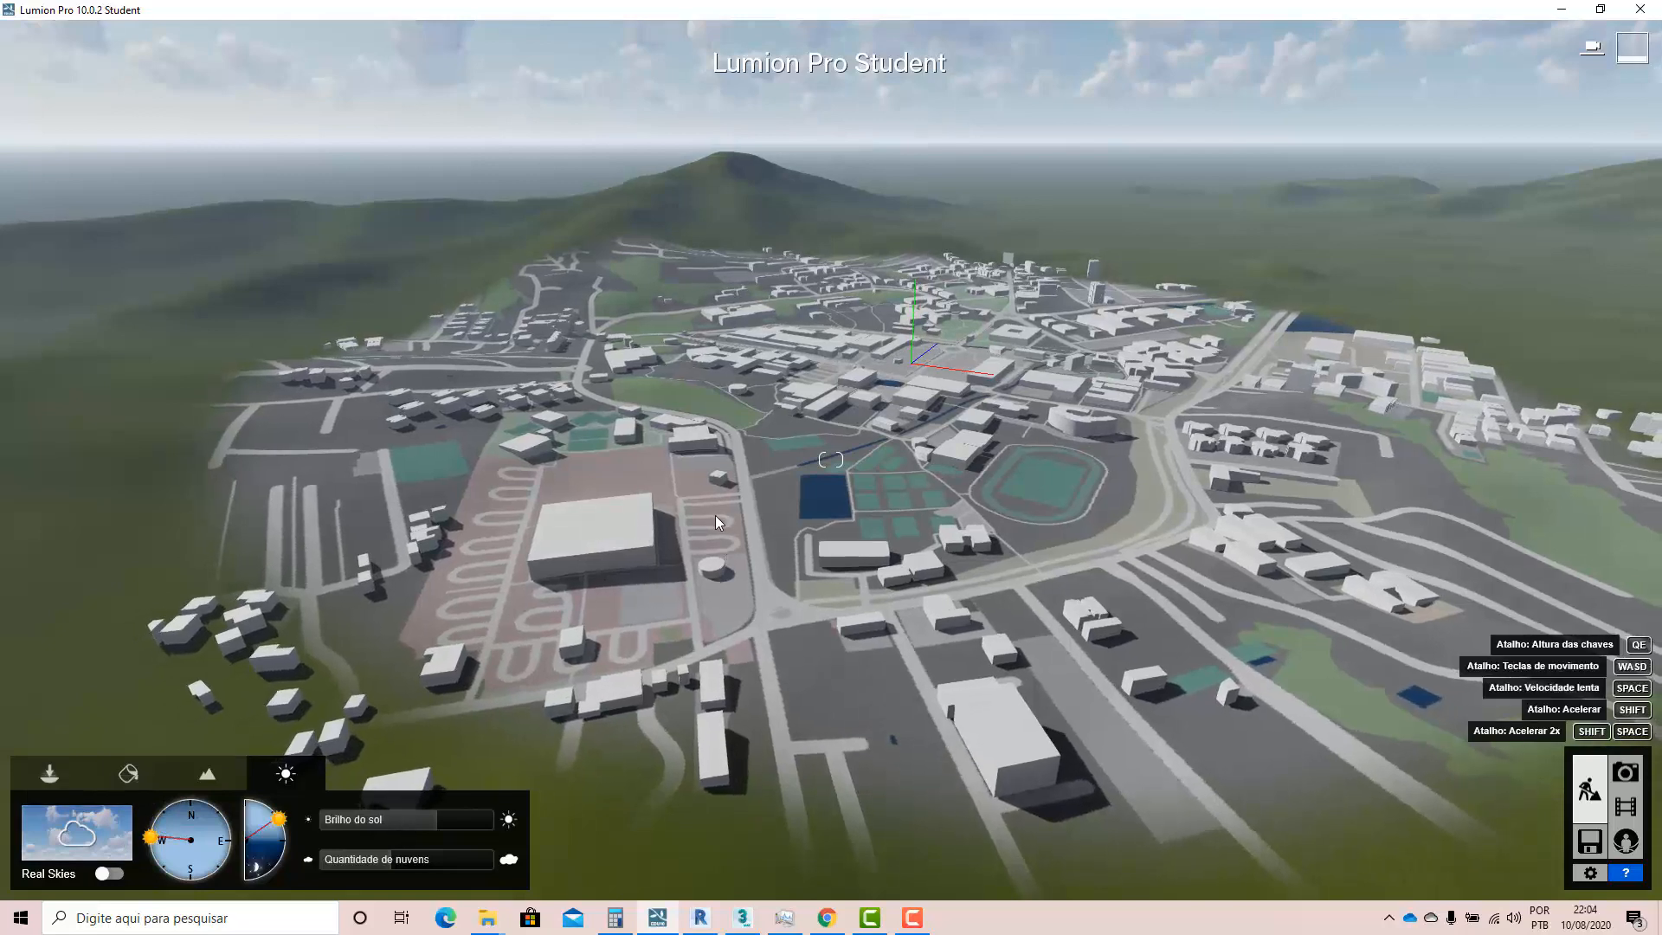
scroll(715, 516, "down", 5)
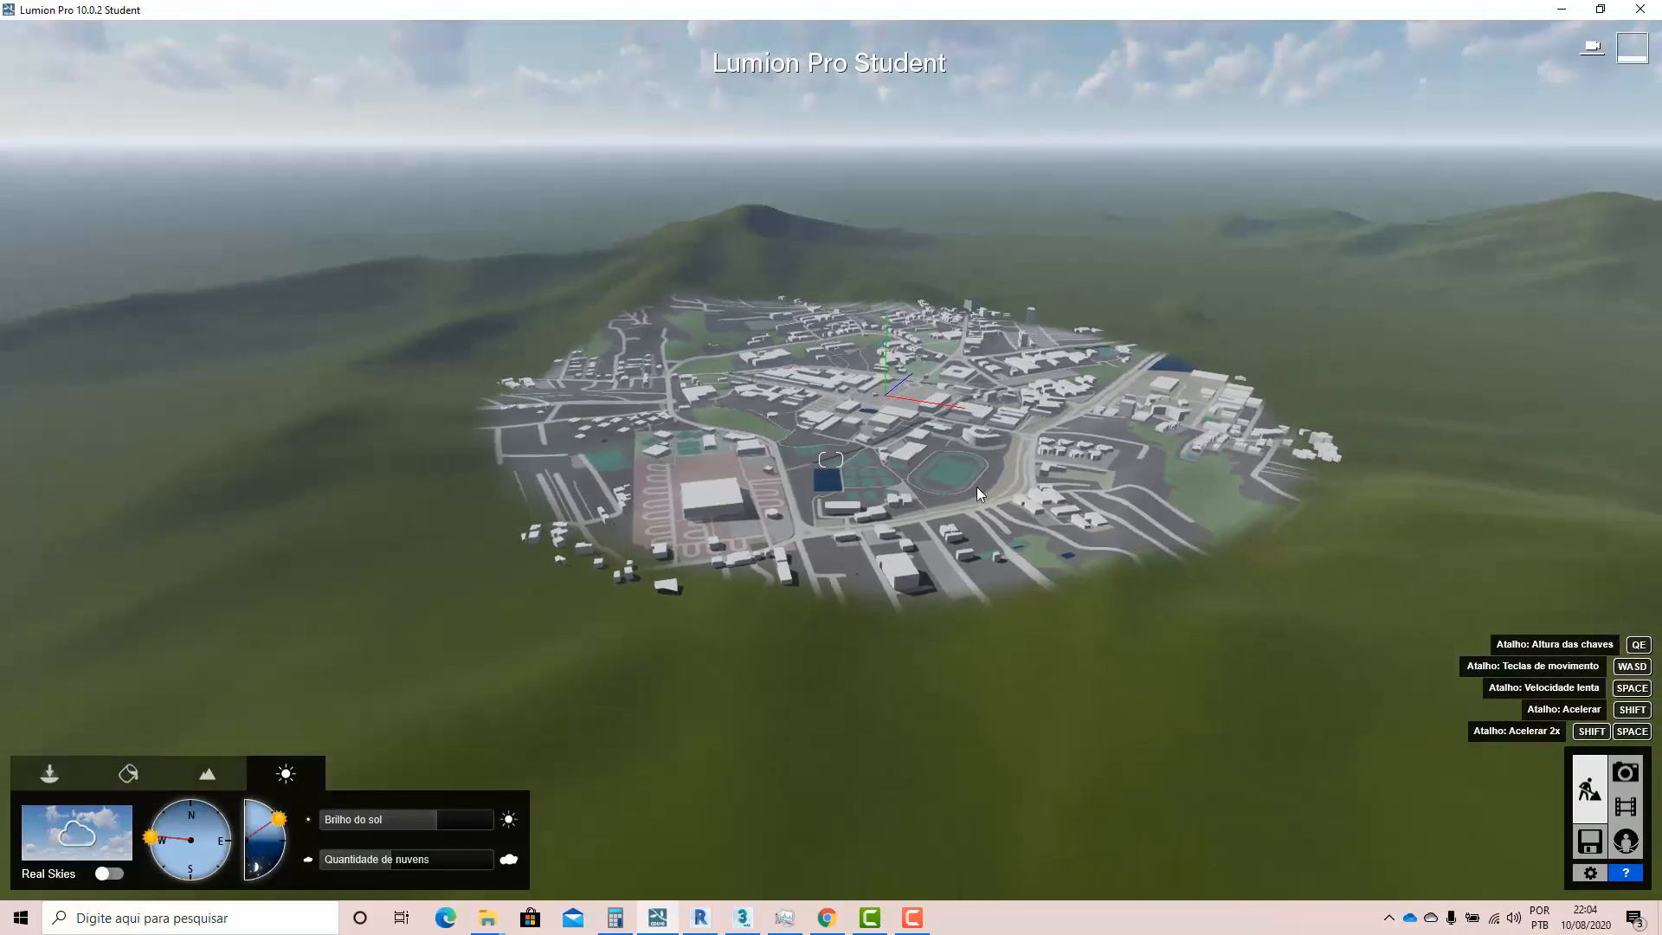
scroll(977, 487, "up", 6)
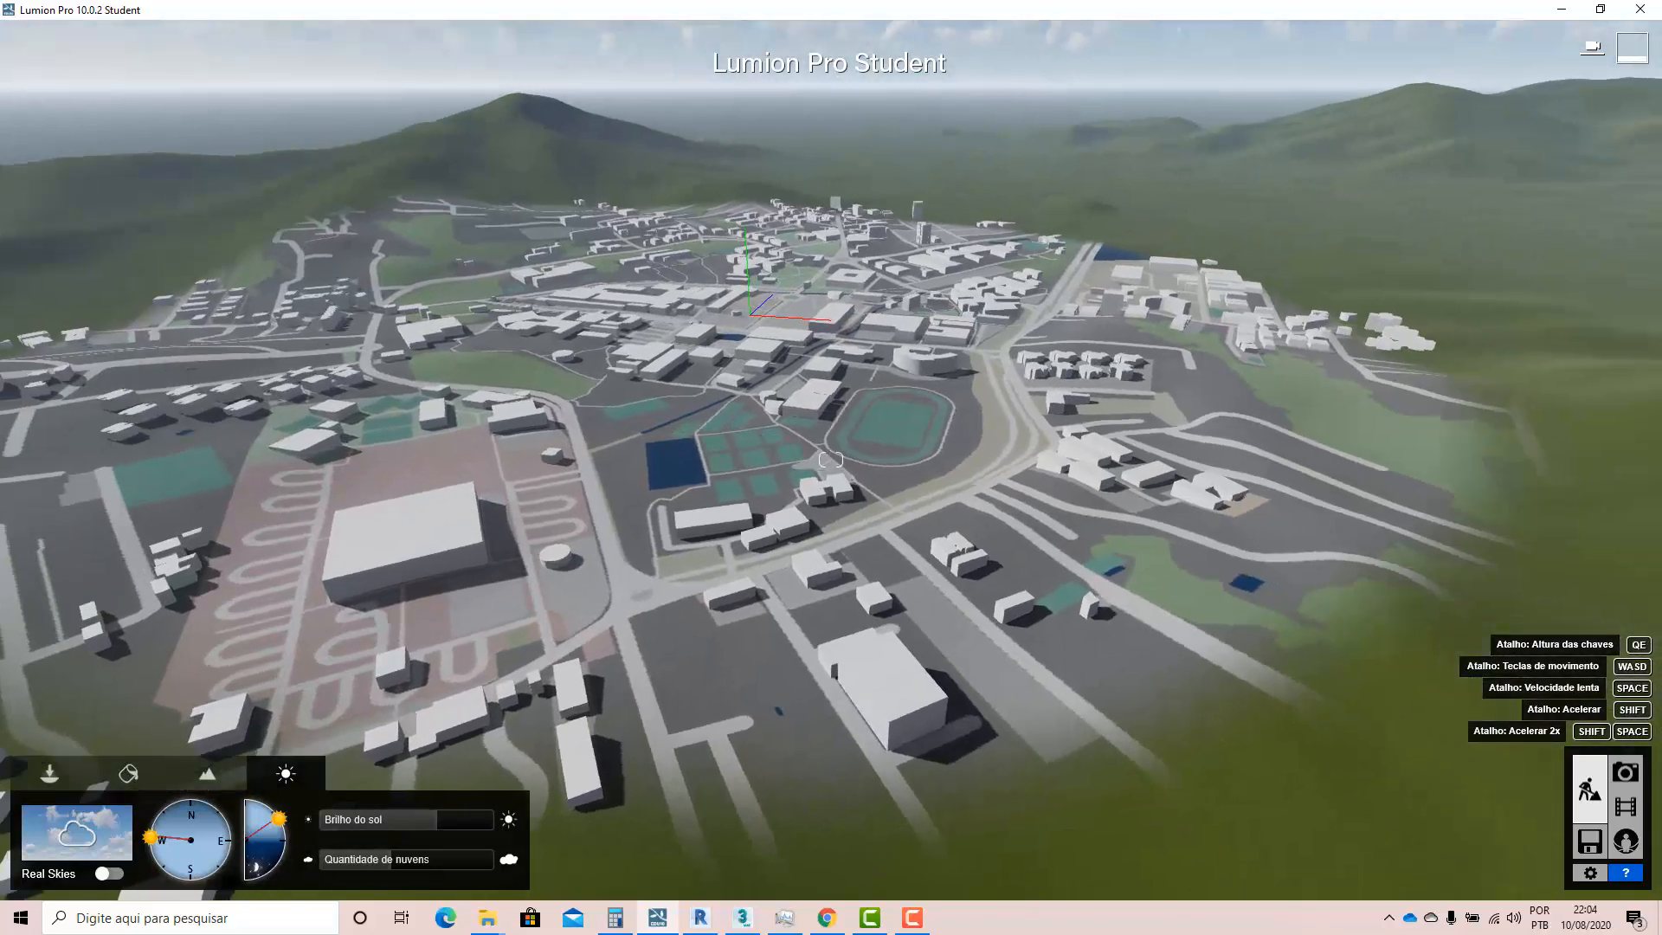
right_click_drag(888, 353, 784, 336)
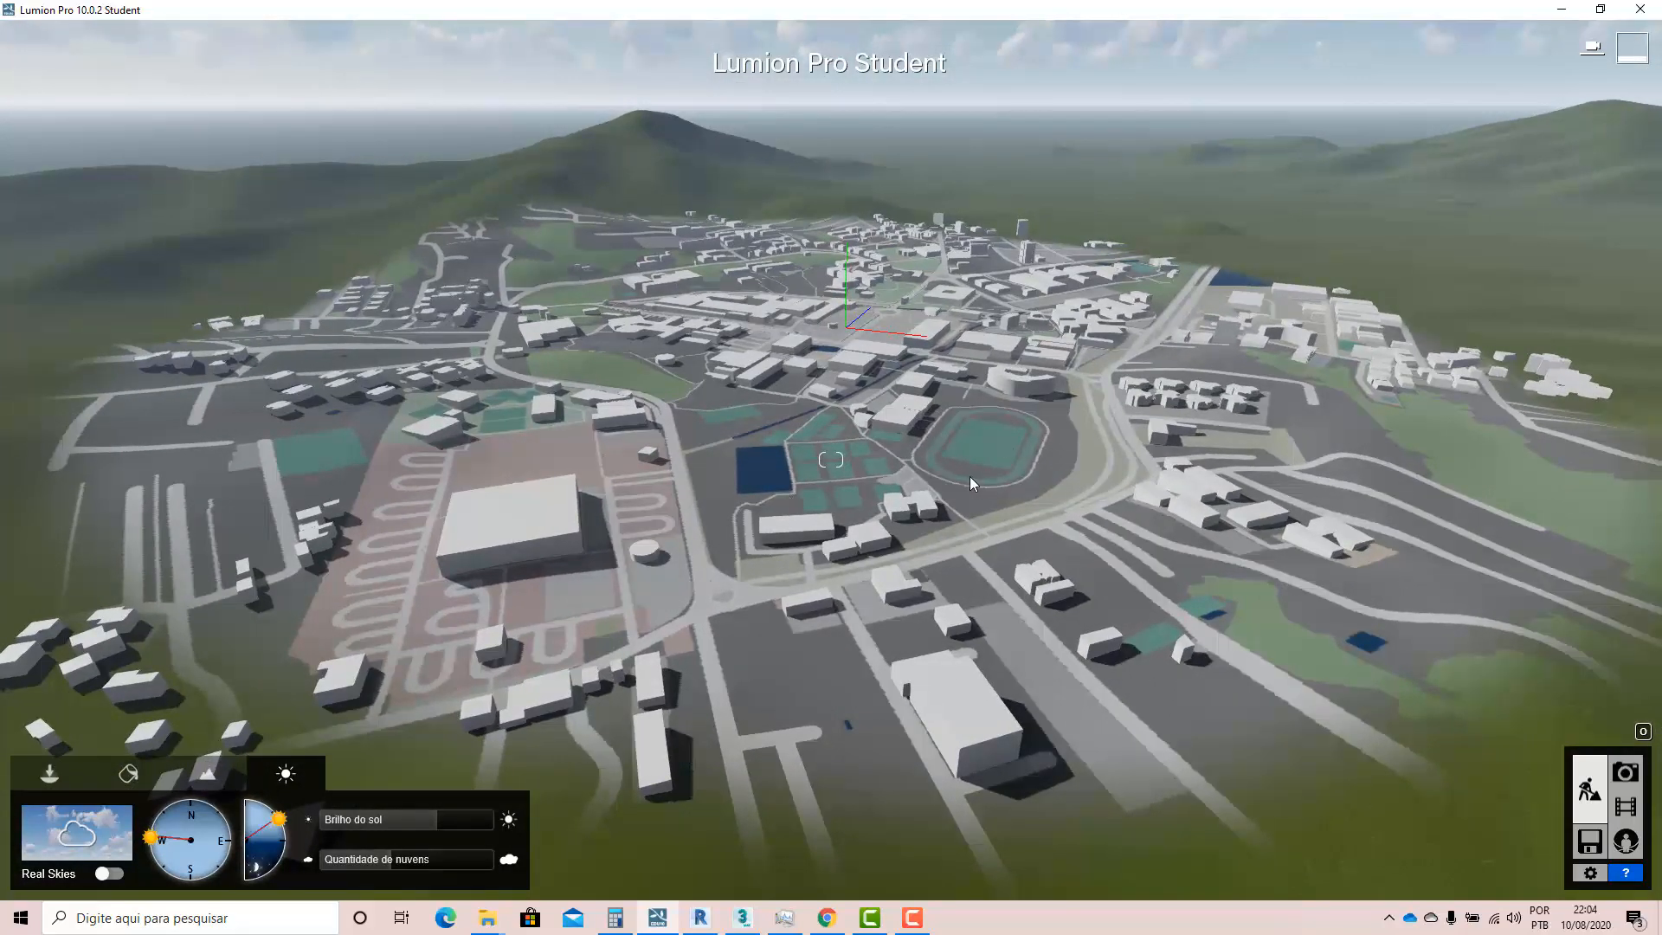
left_click(1625, 771)
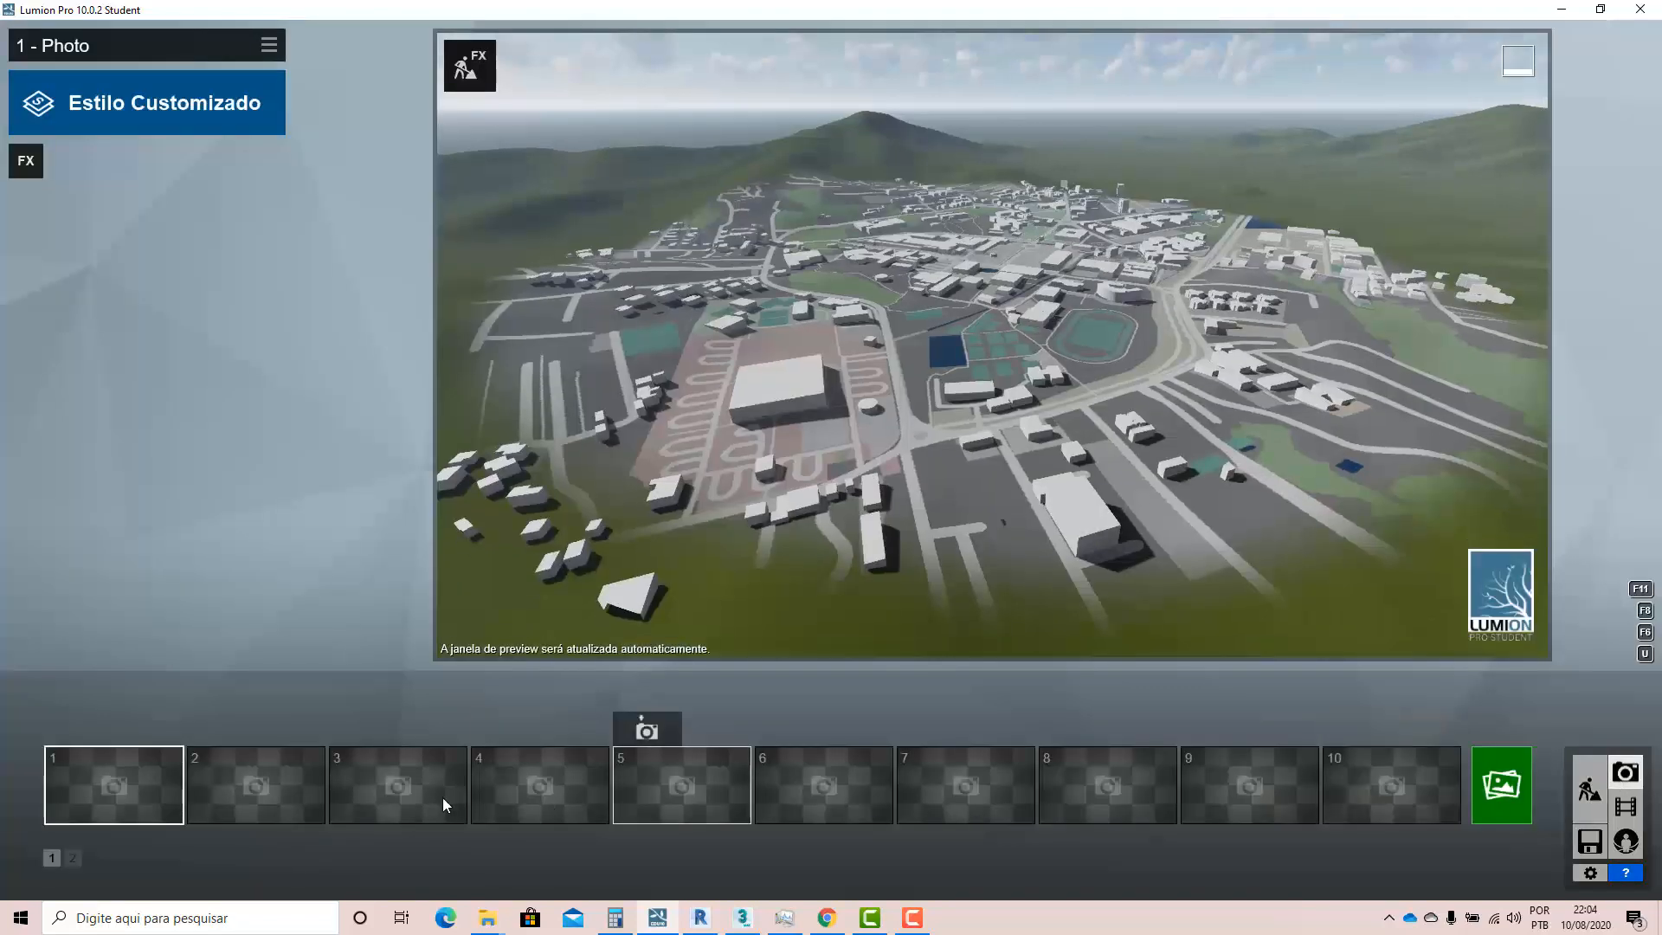
left_click(78, 730)
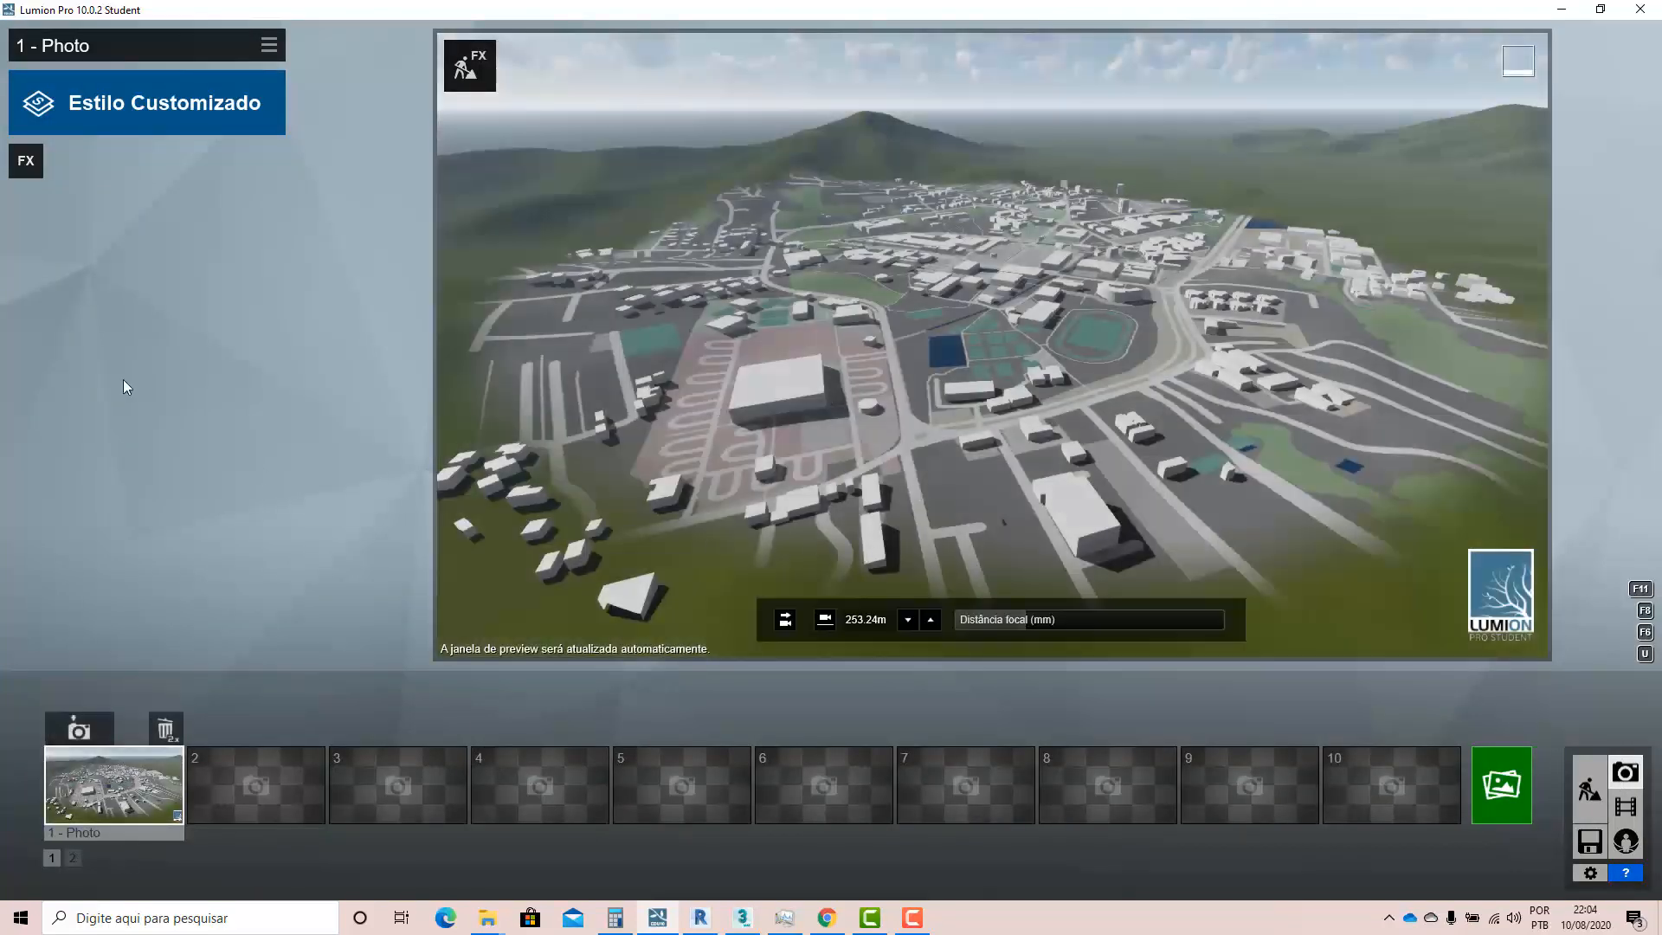
left_click(111, 112)
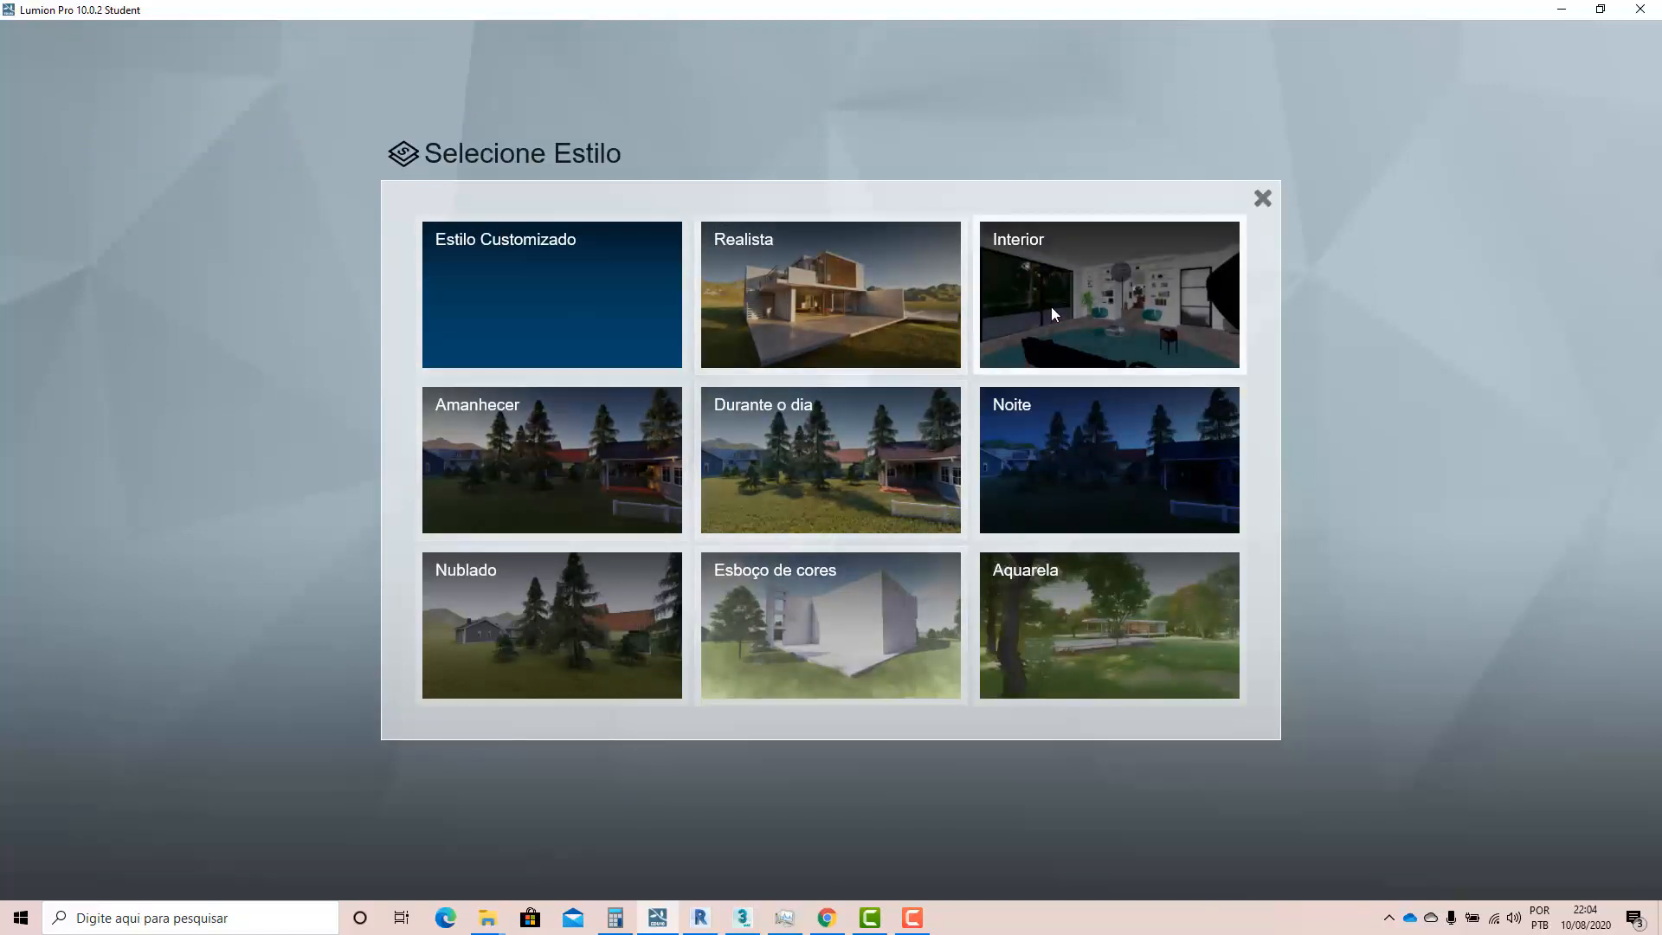
left_click(971, 350)
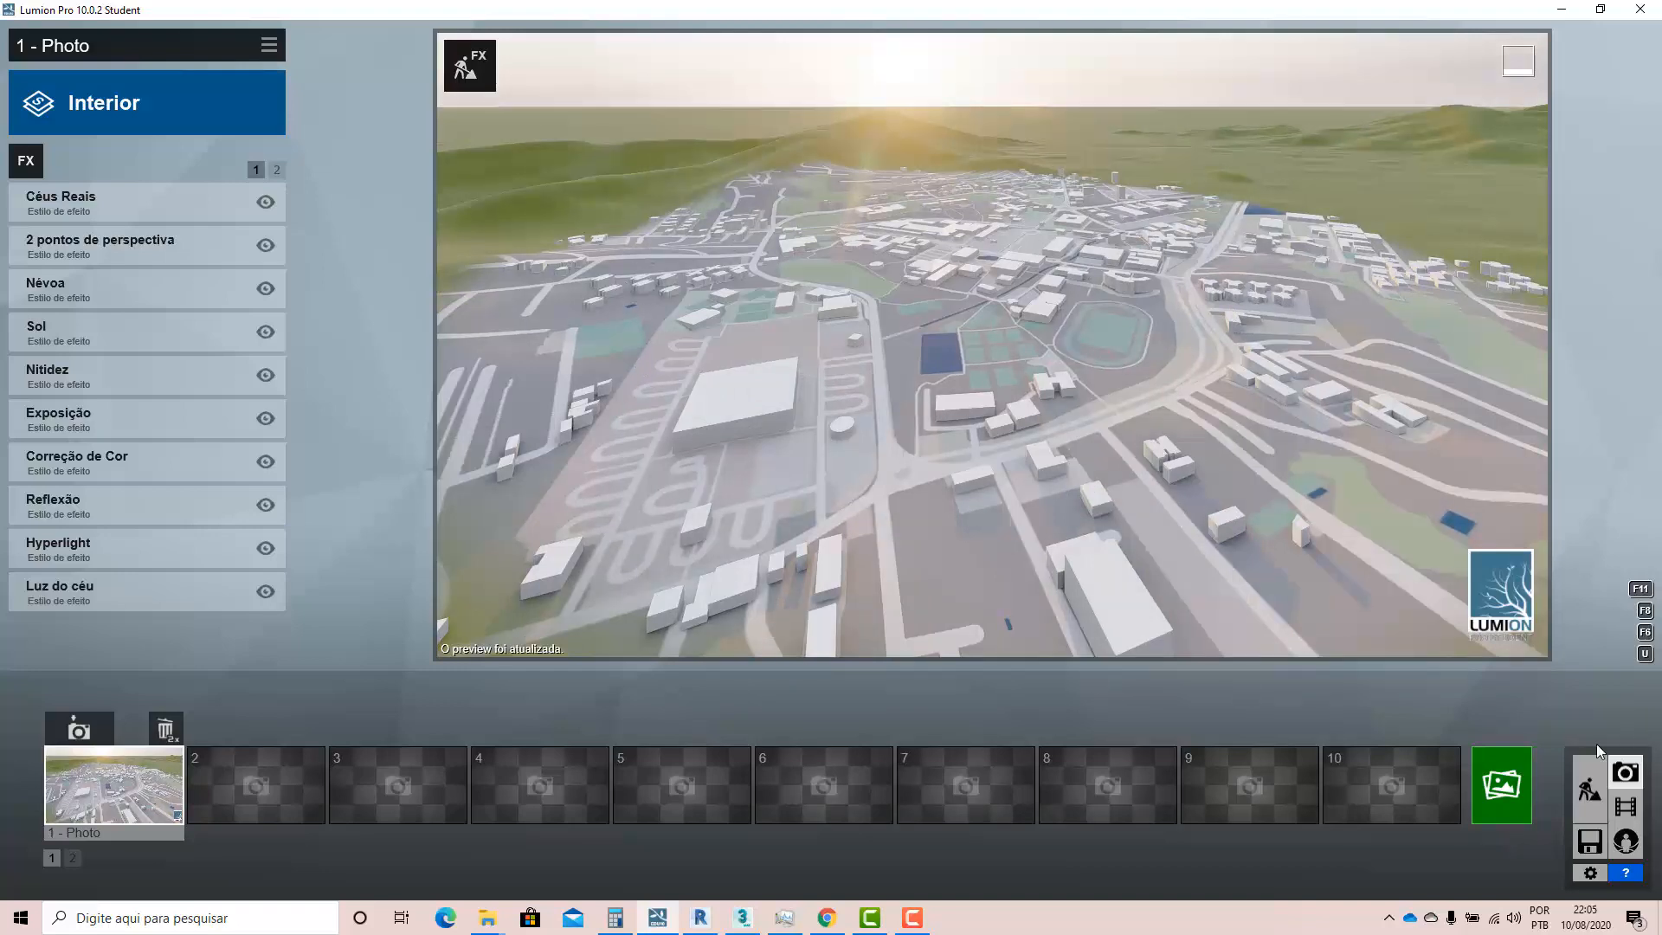
- Render the current photo at Email size (1280x720) as AS, overwriting the existing file, and return to build mode
left_click(1503, 786)
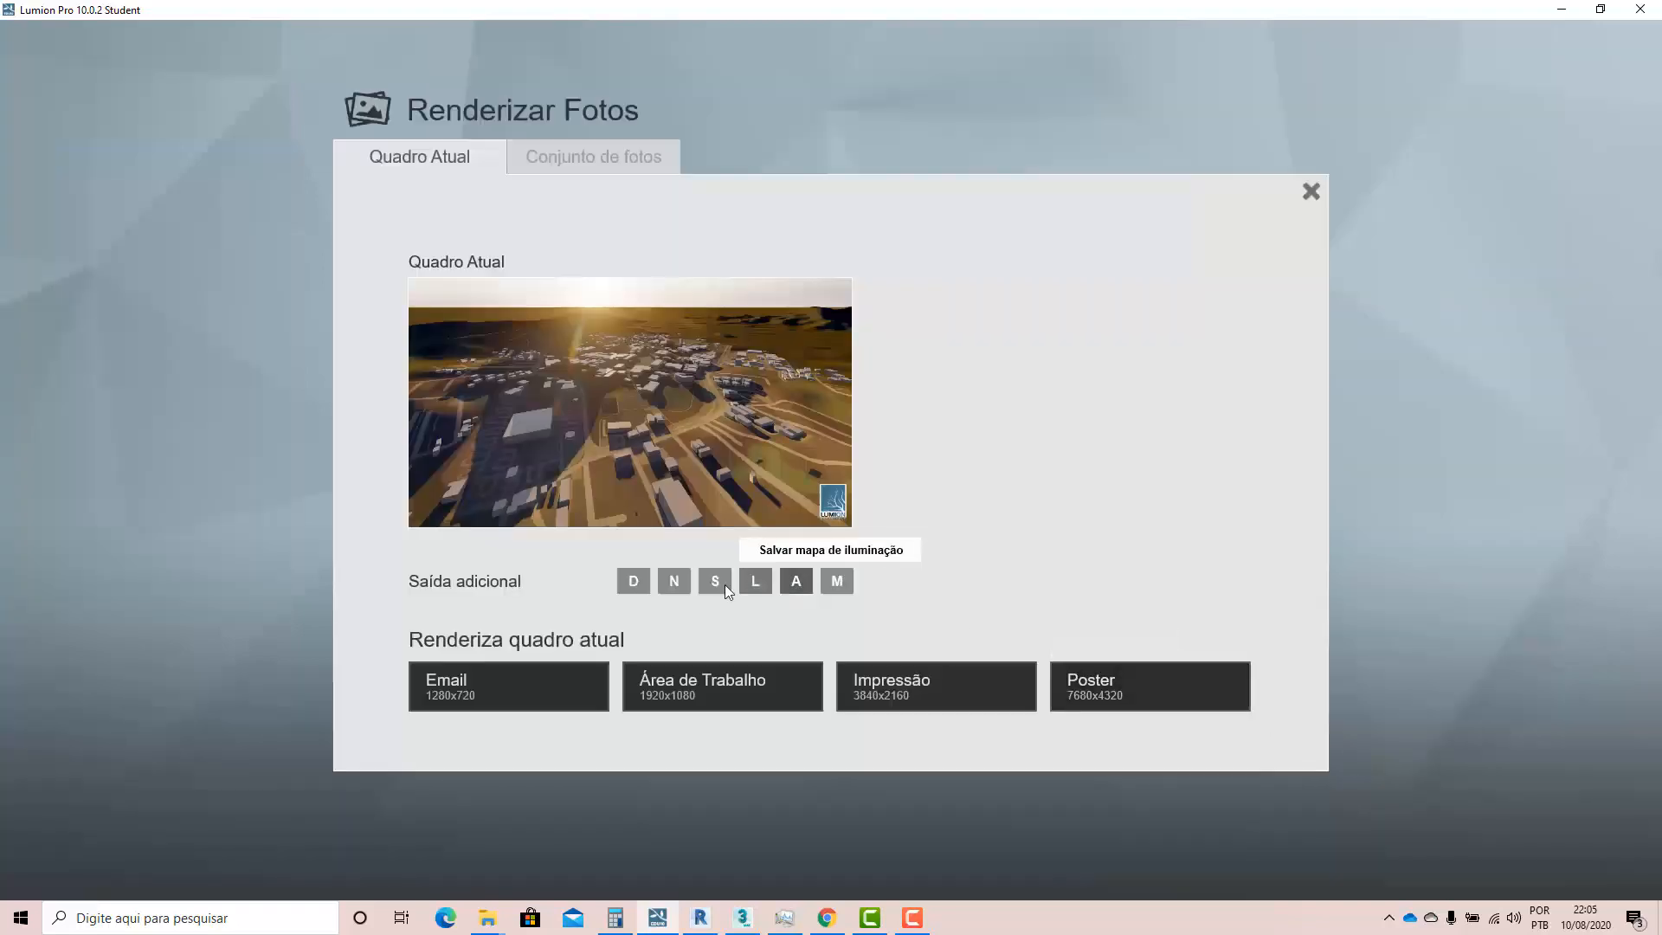
left_click(585, 677)
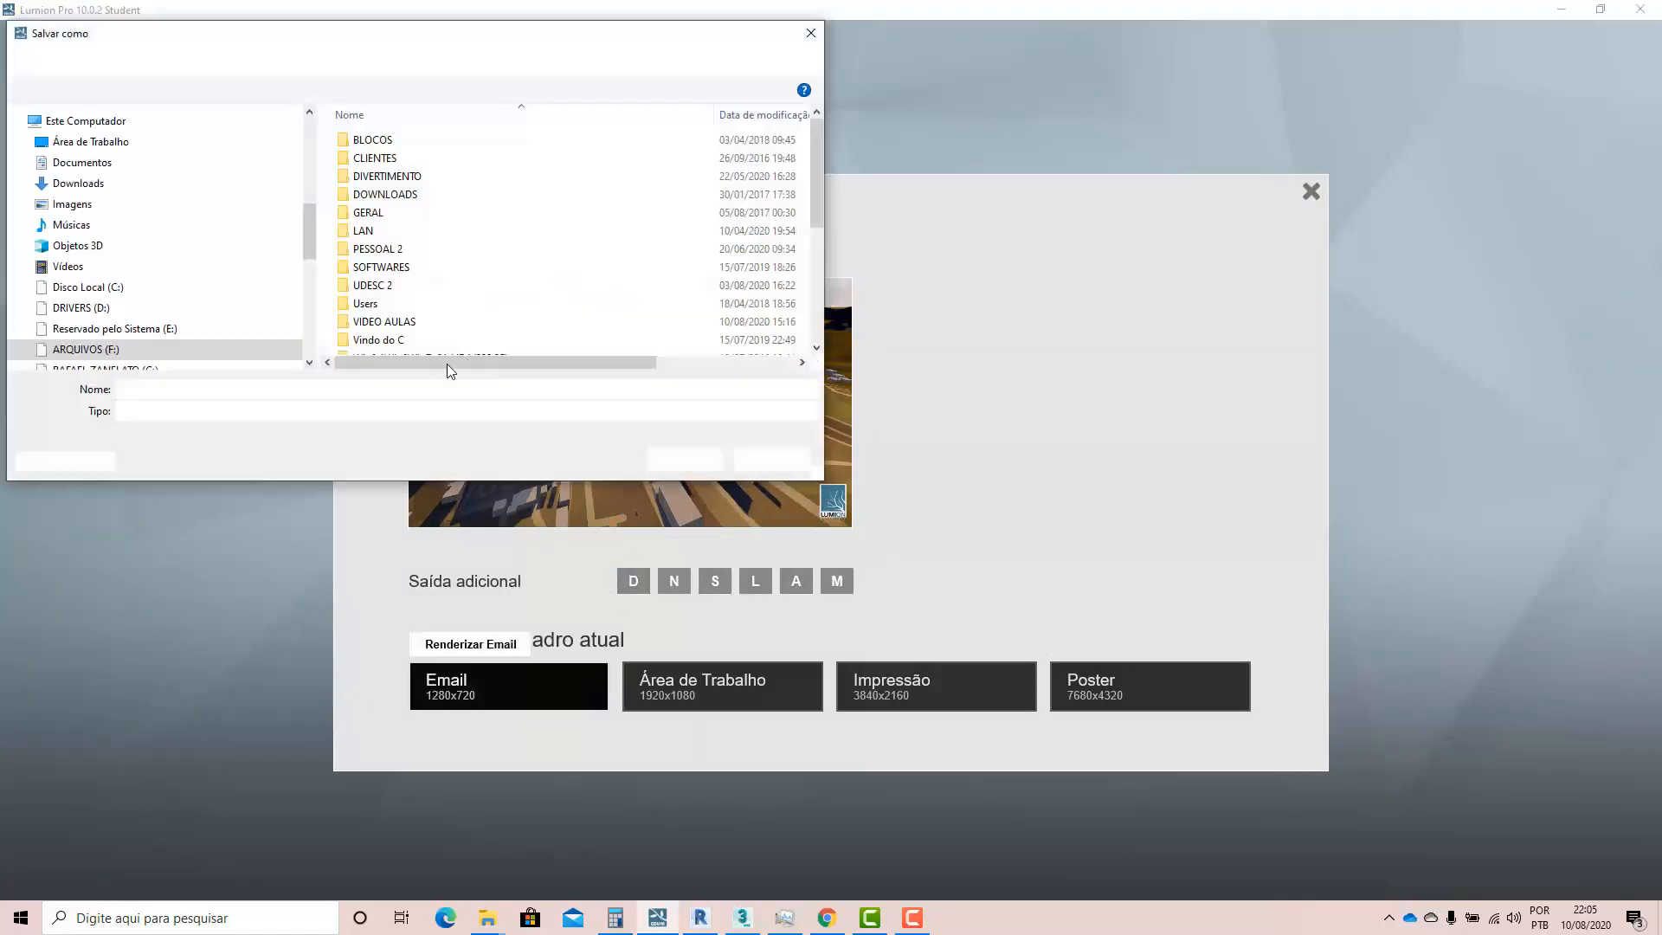
type("AS")
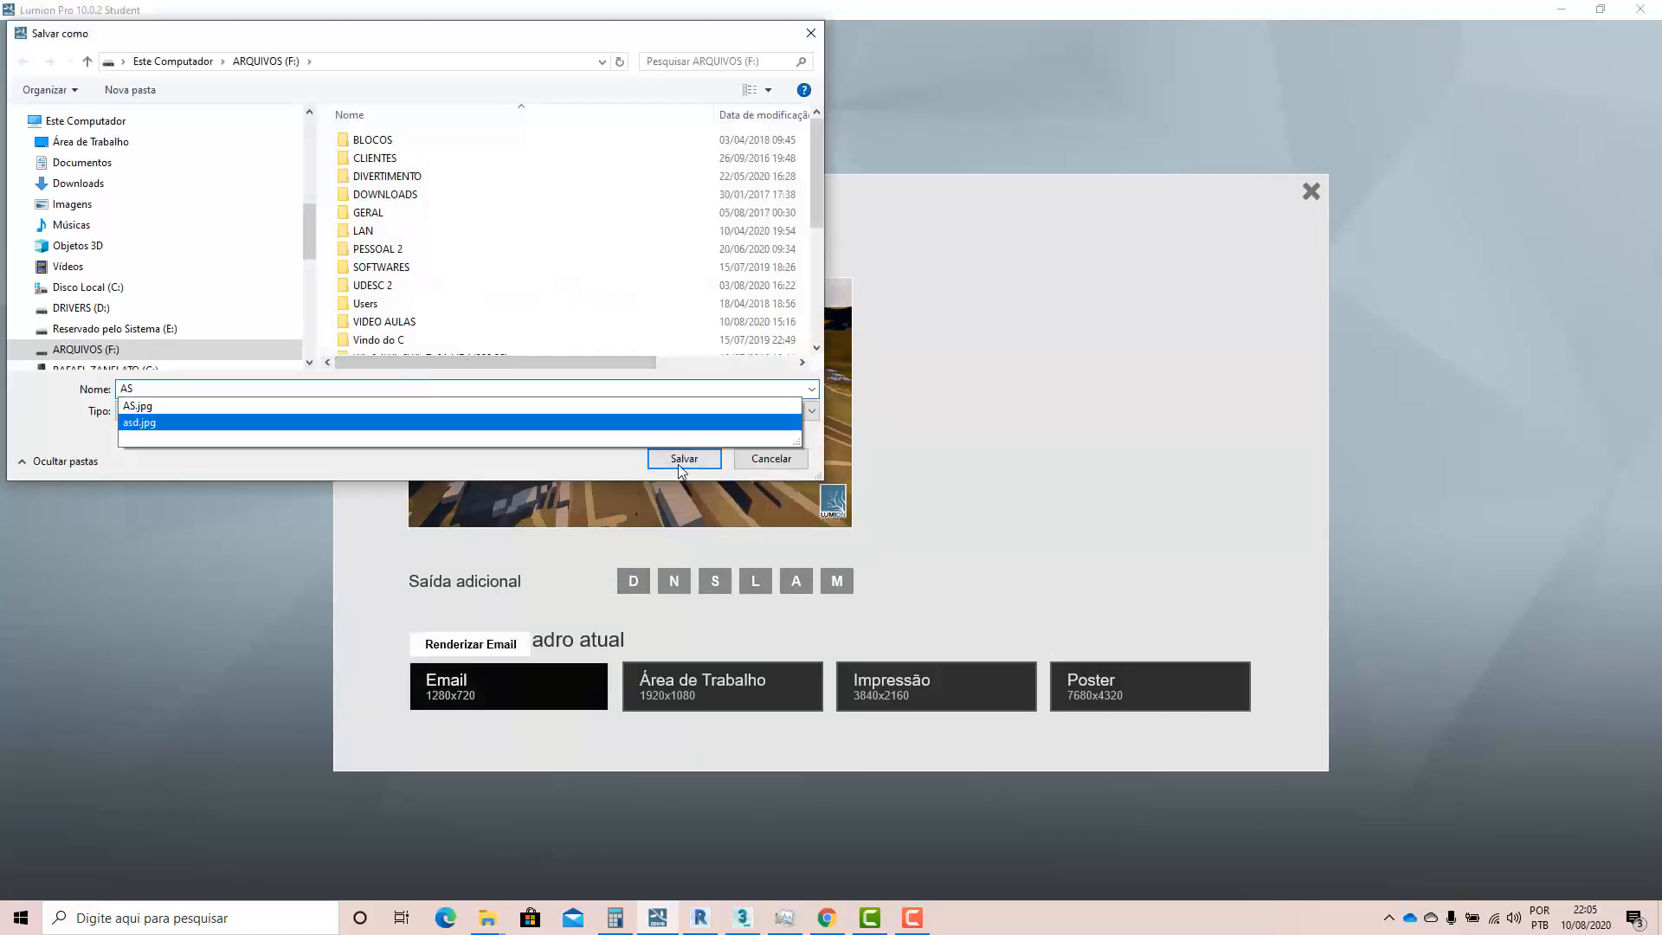
left_click(680, 460)
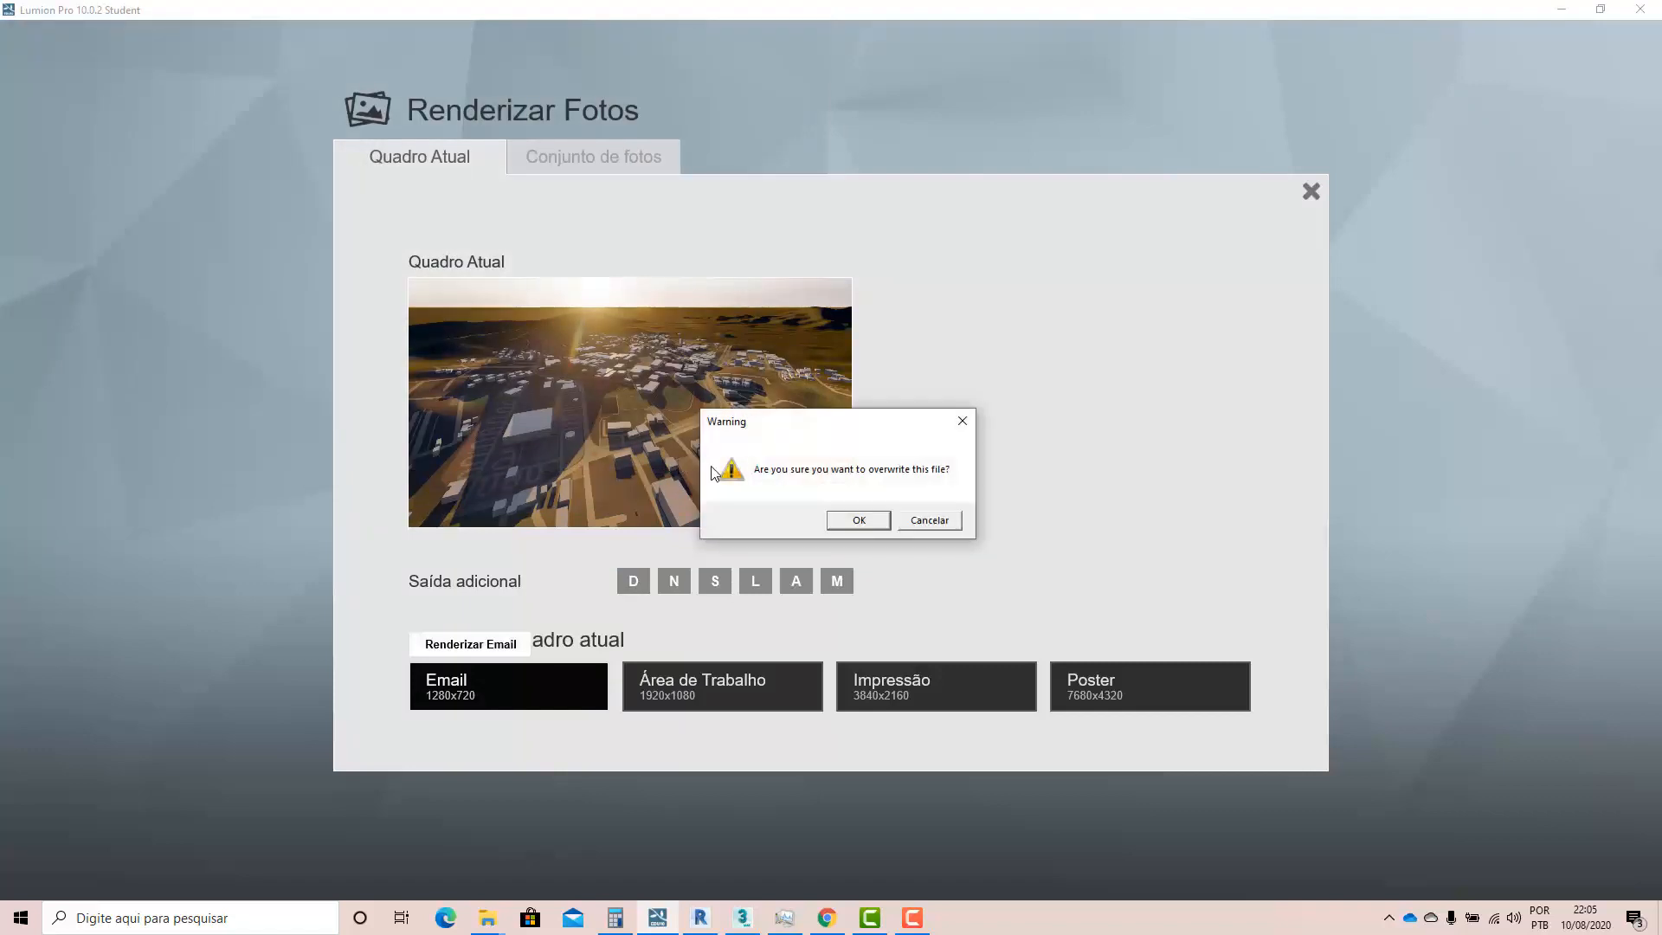
left_click(853, 519)
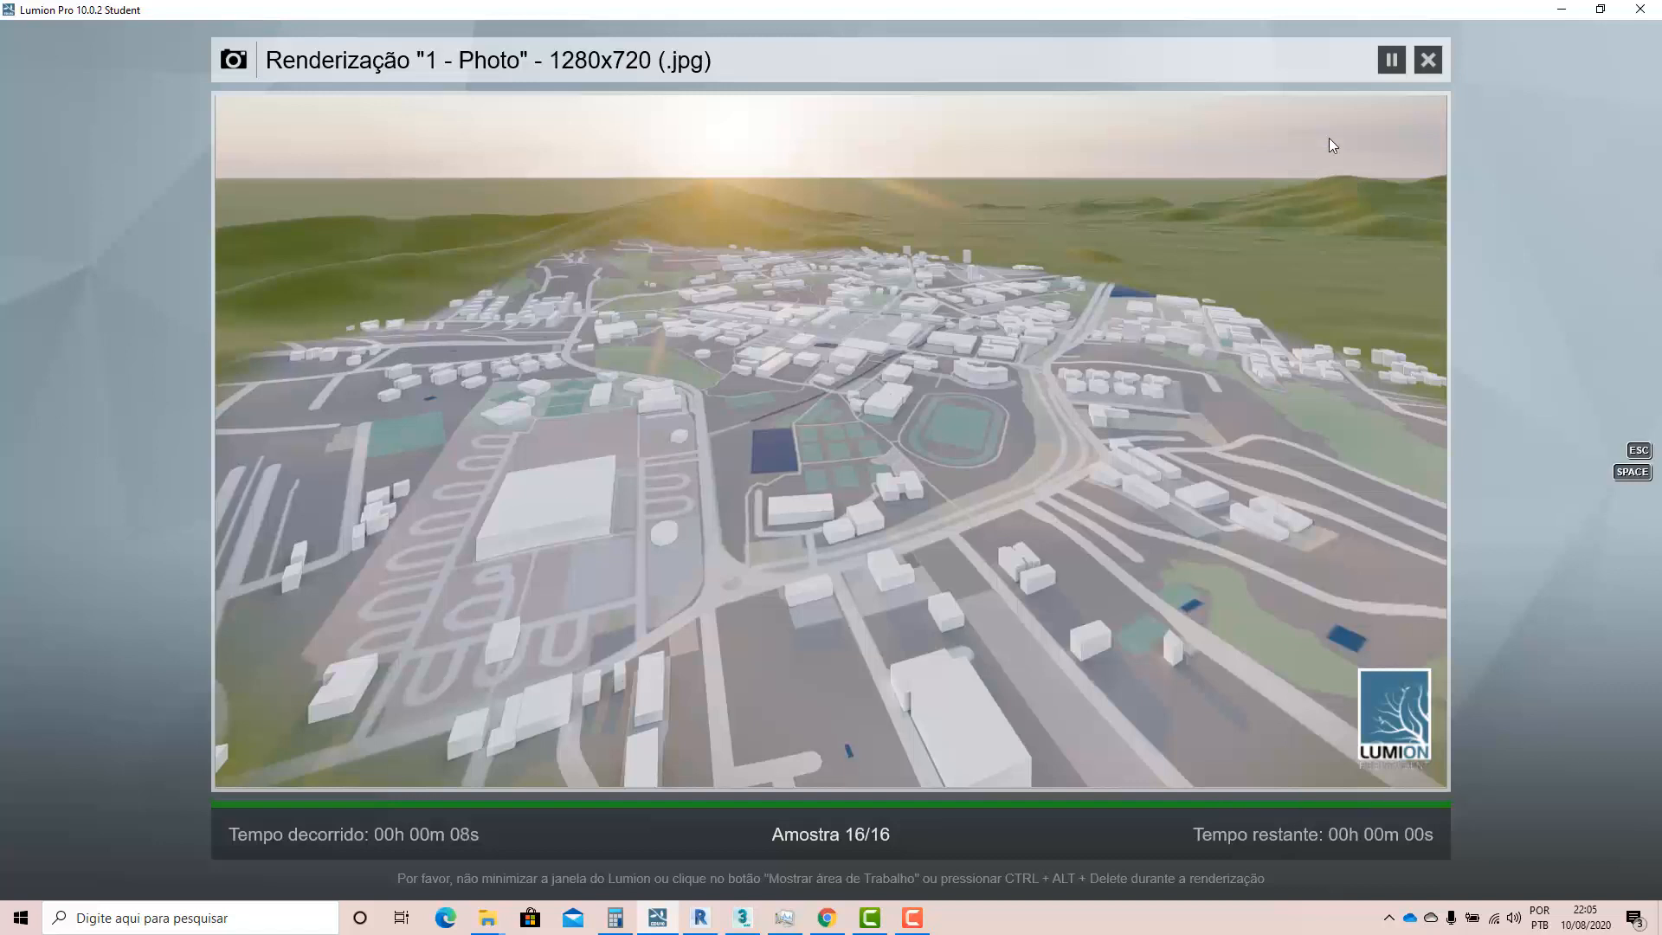
left_click(1342, 762)
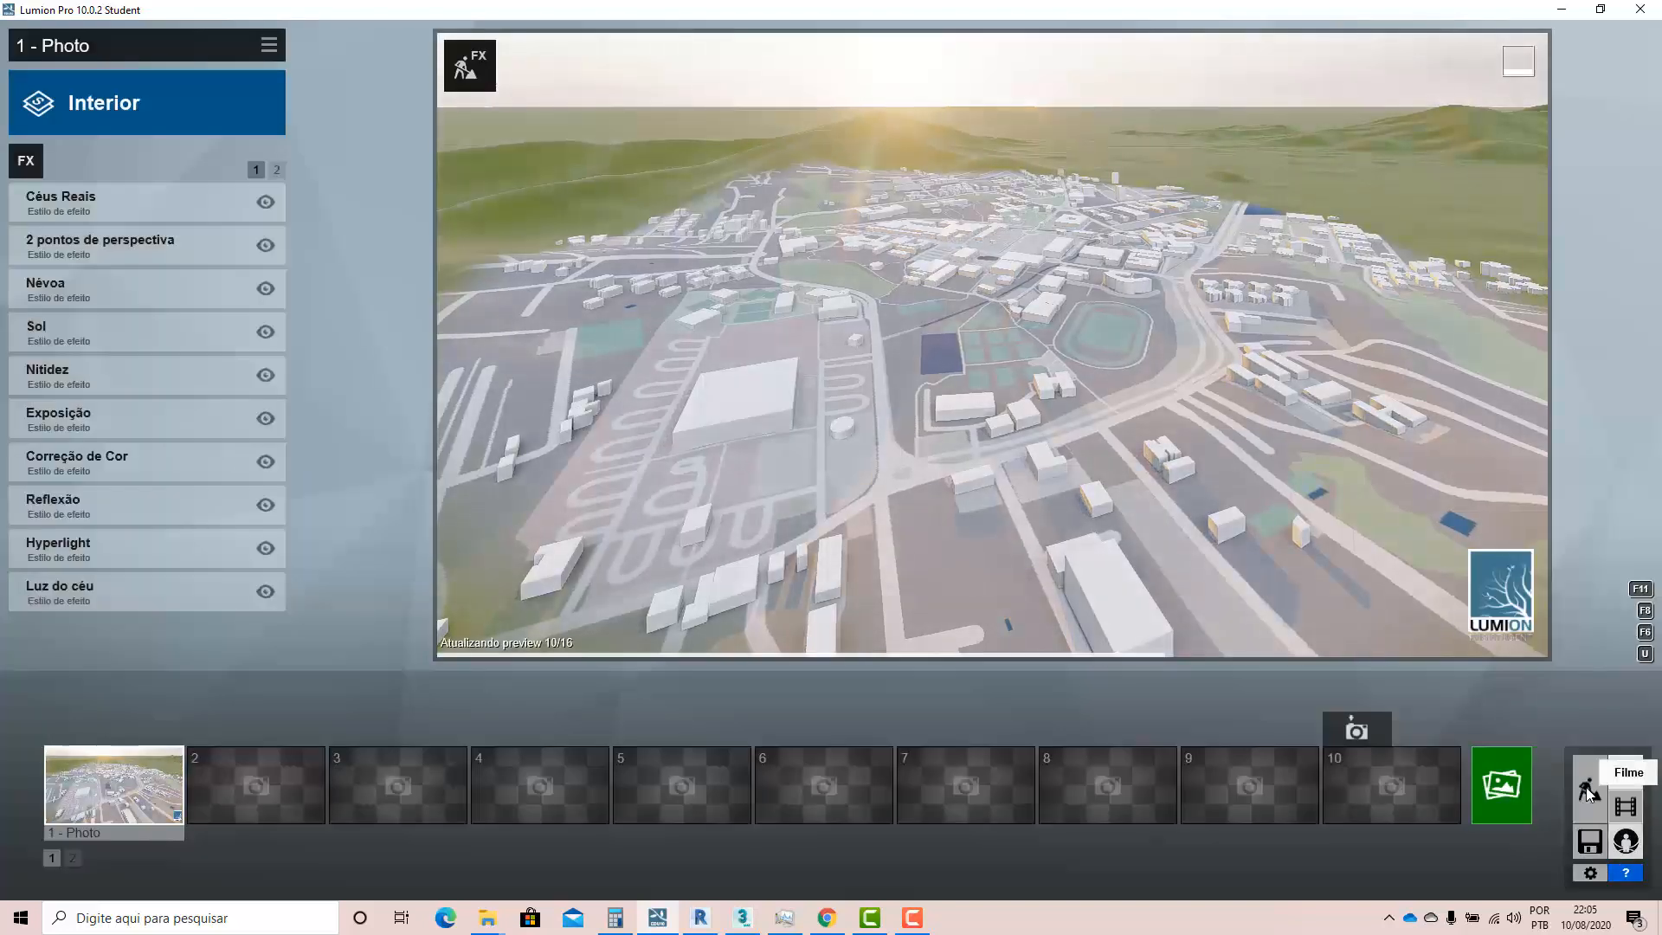
left_click(1588, 790)
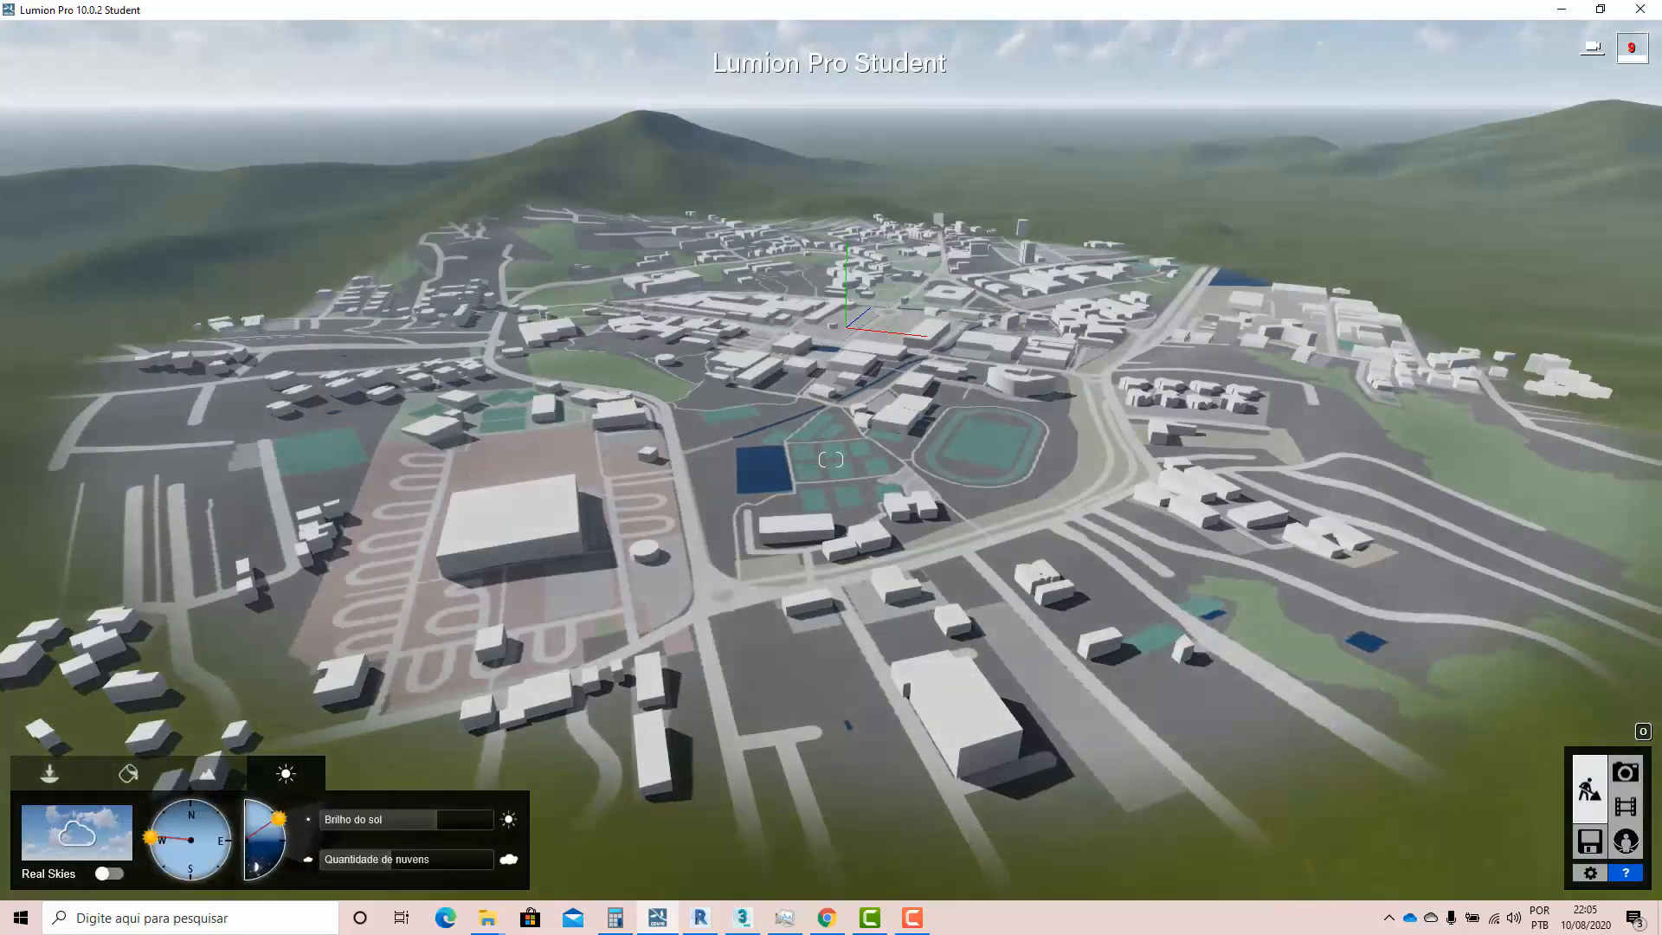
- Load the autosaved project dated Aug 10 21:52:53 with the house by the lake
right_click_drag(830, 468, 1033, 644)
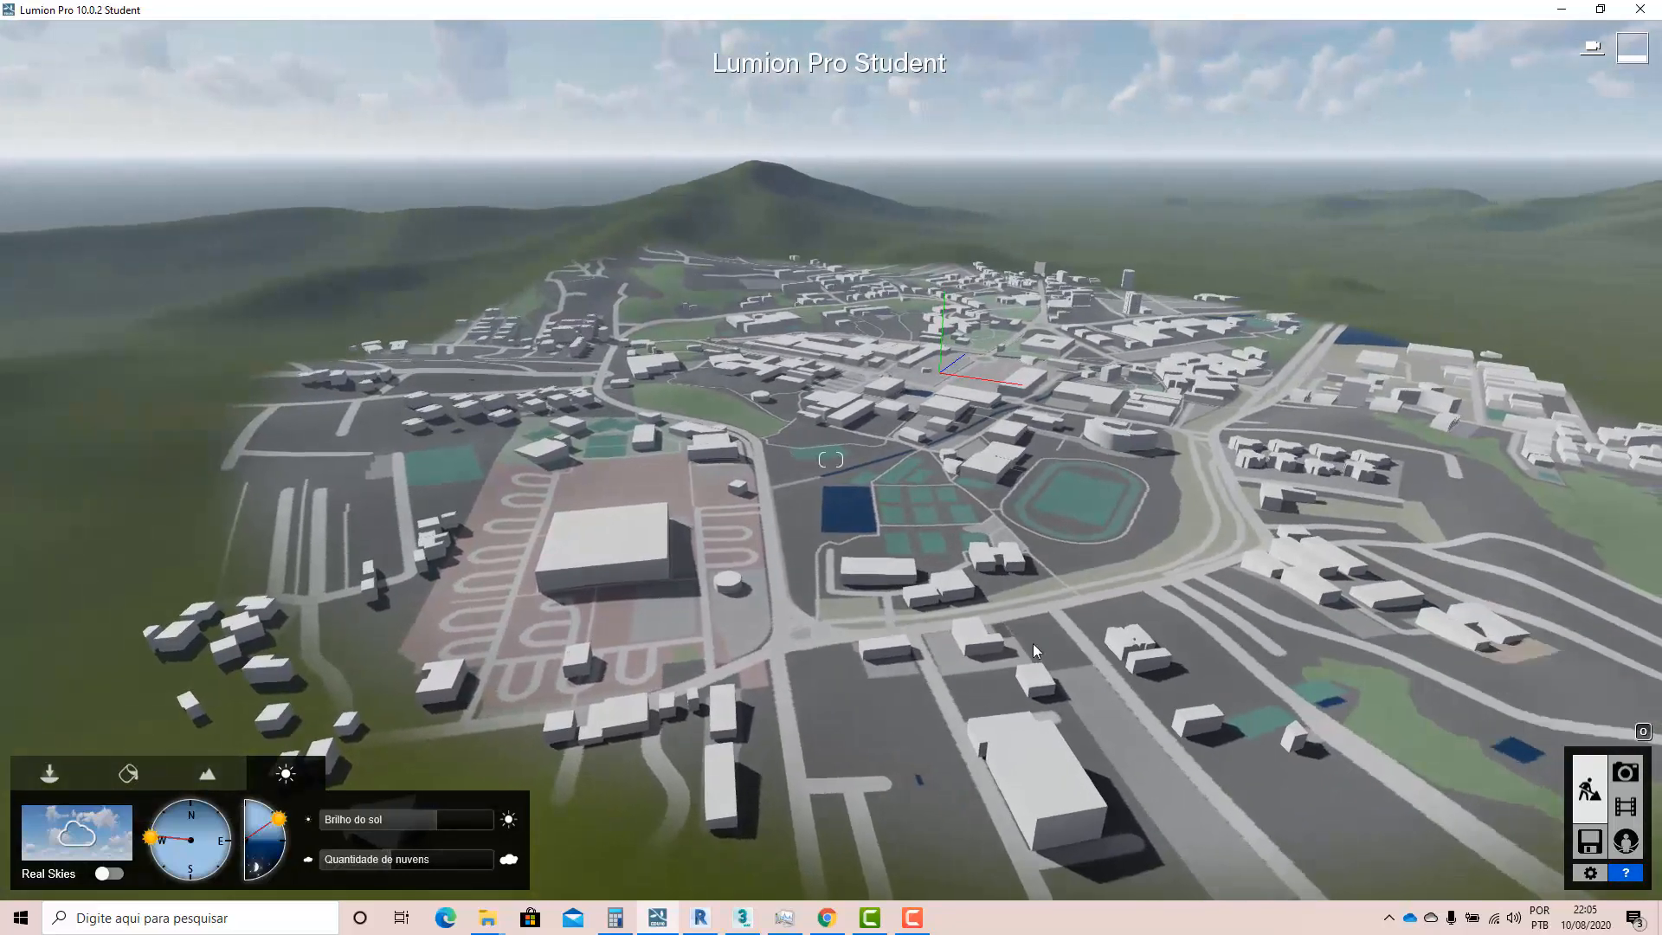
left_click(1589, 839)
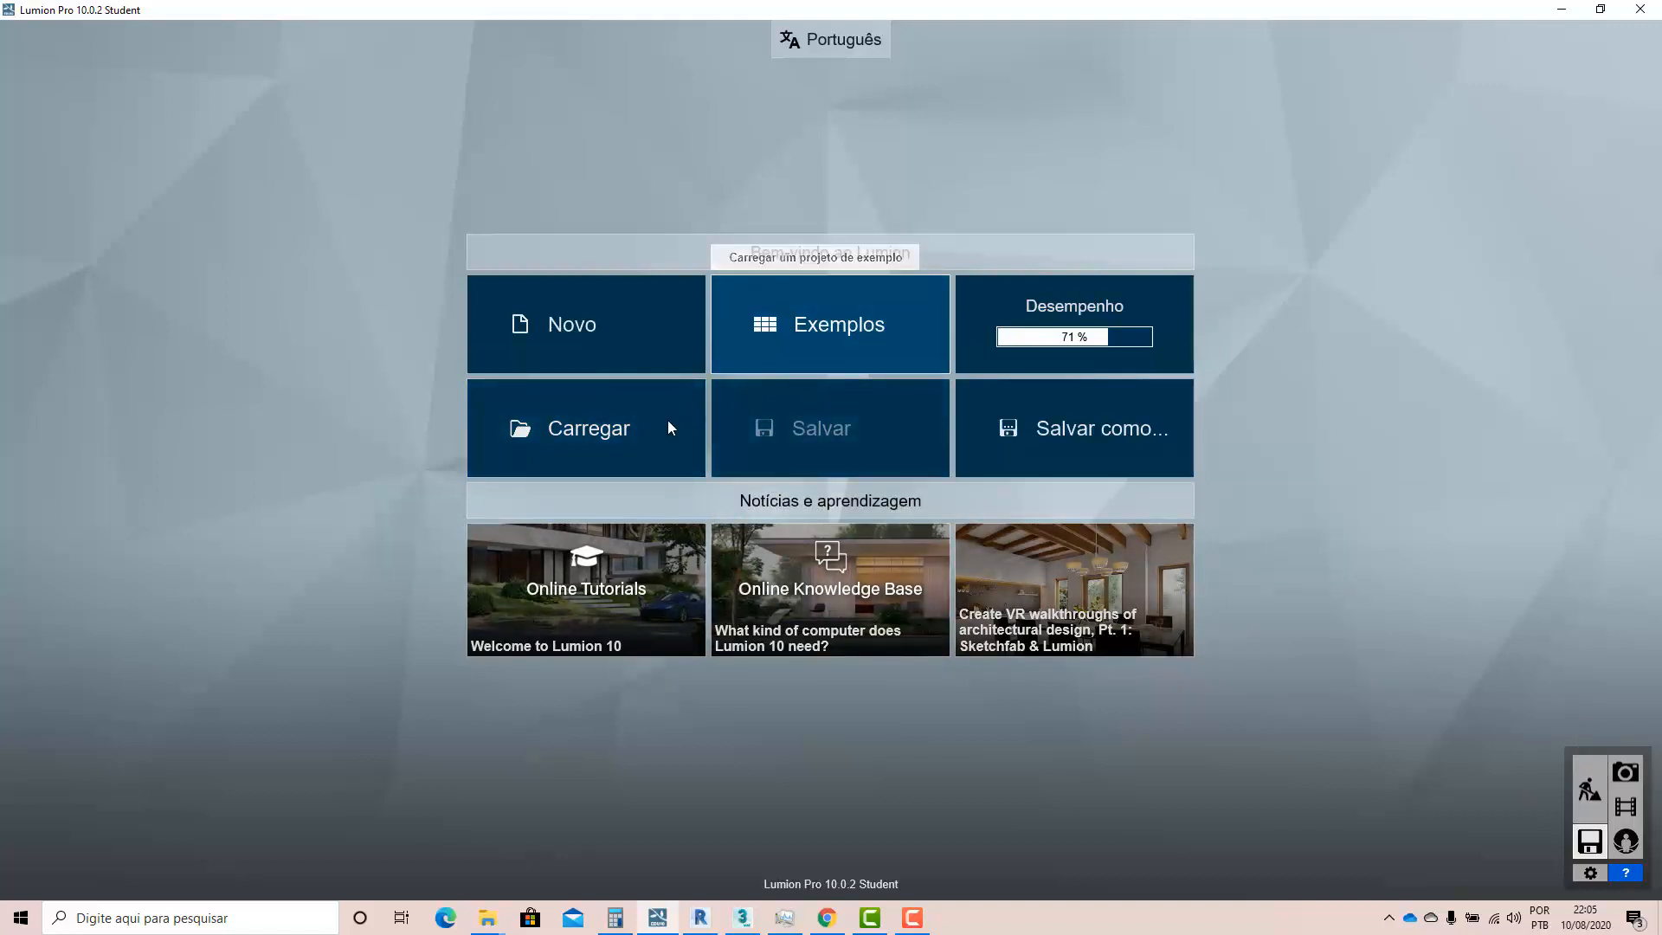
left_click(639, 426)
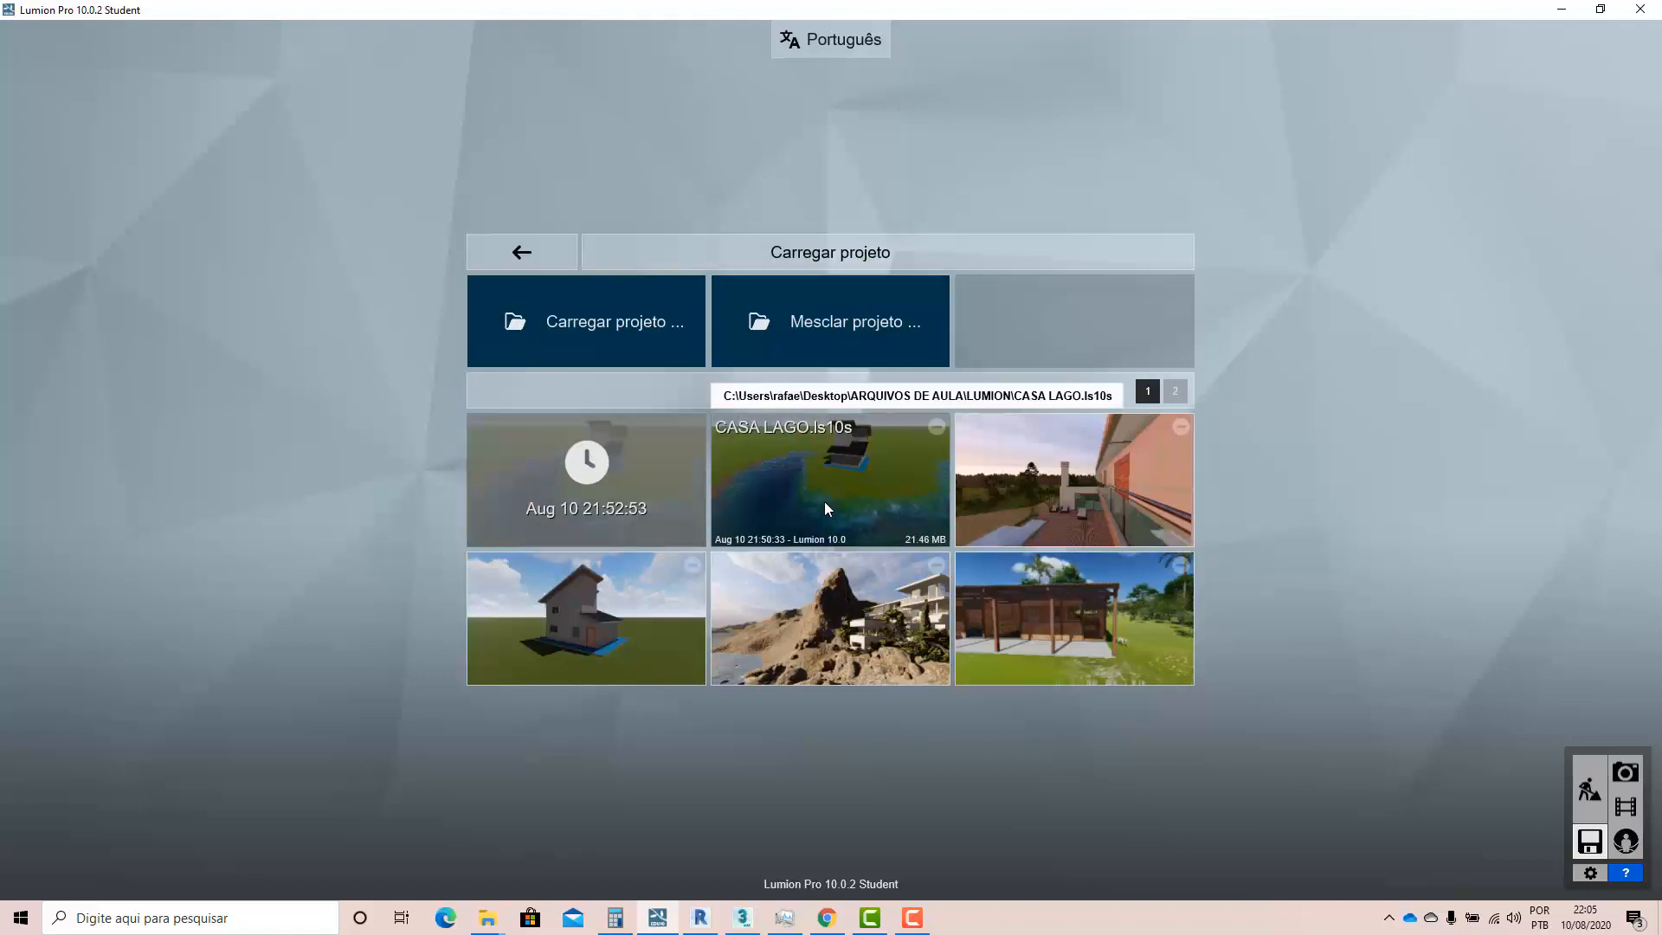
left_click(486, 500)
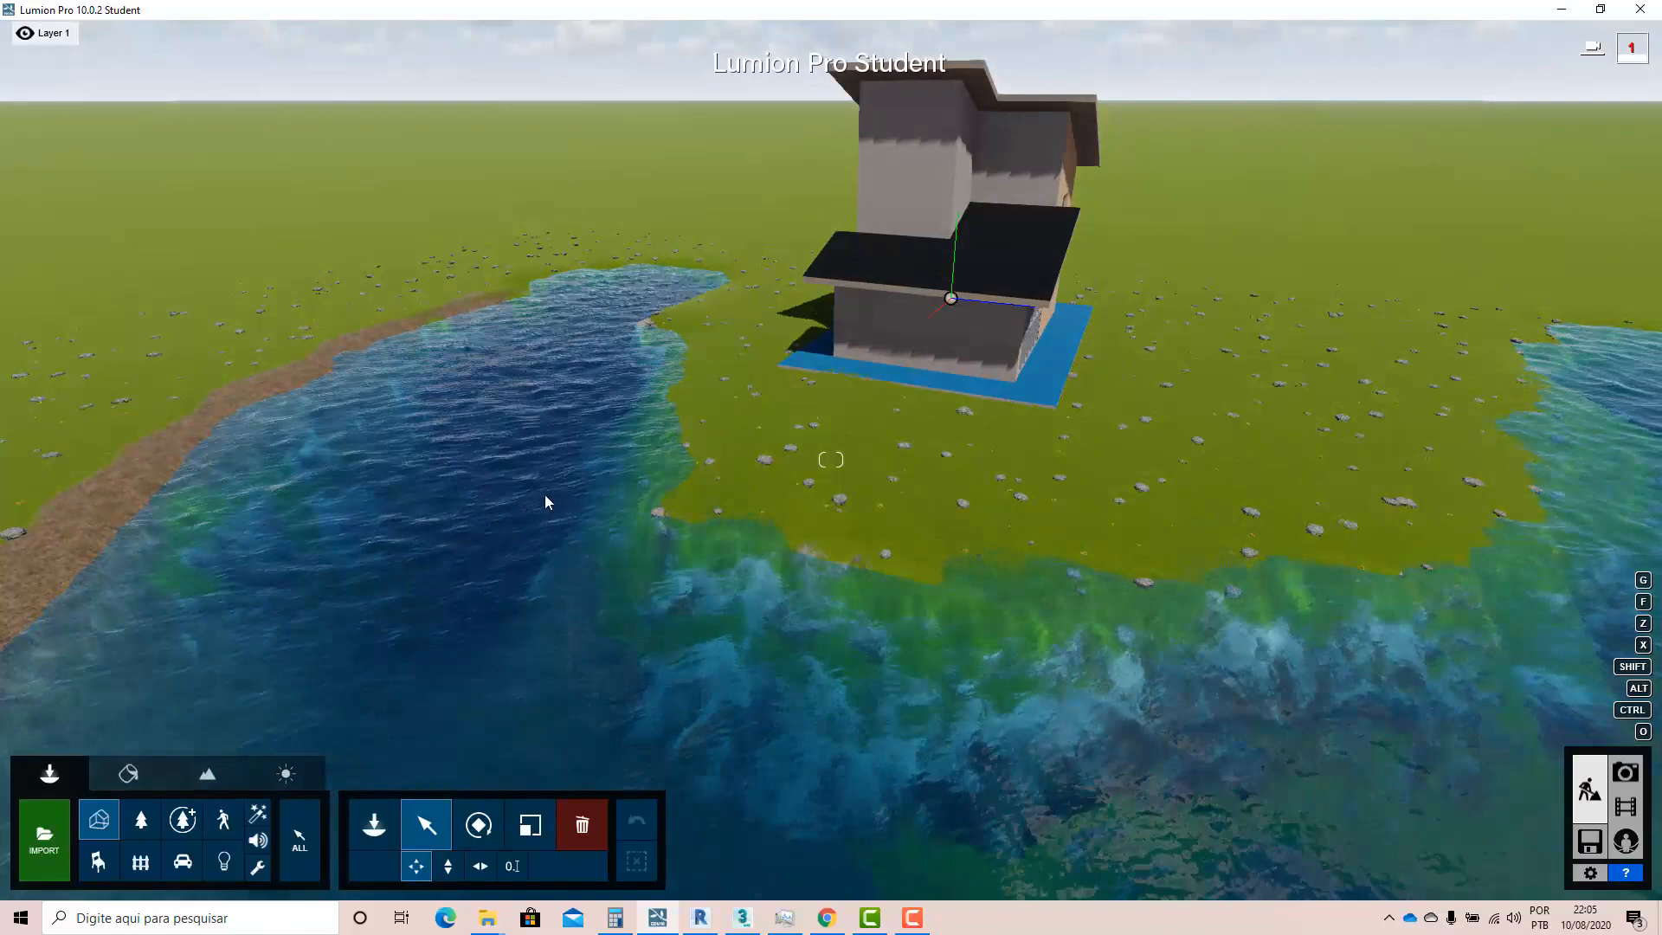
- Examine the lake house scene from several heights and angles, including the house, the shoreline and the rocky hill
mouse_move(543, 496)
right_mouse_down()
mouse_move(632, 563)
mouse_move(559, 469)
right_mouse_up()
key("s")
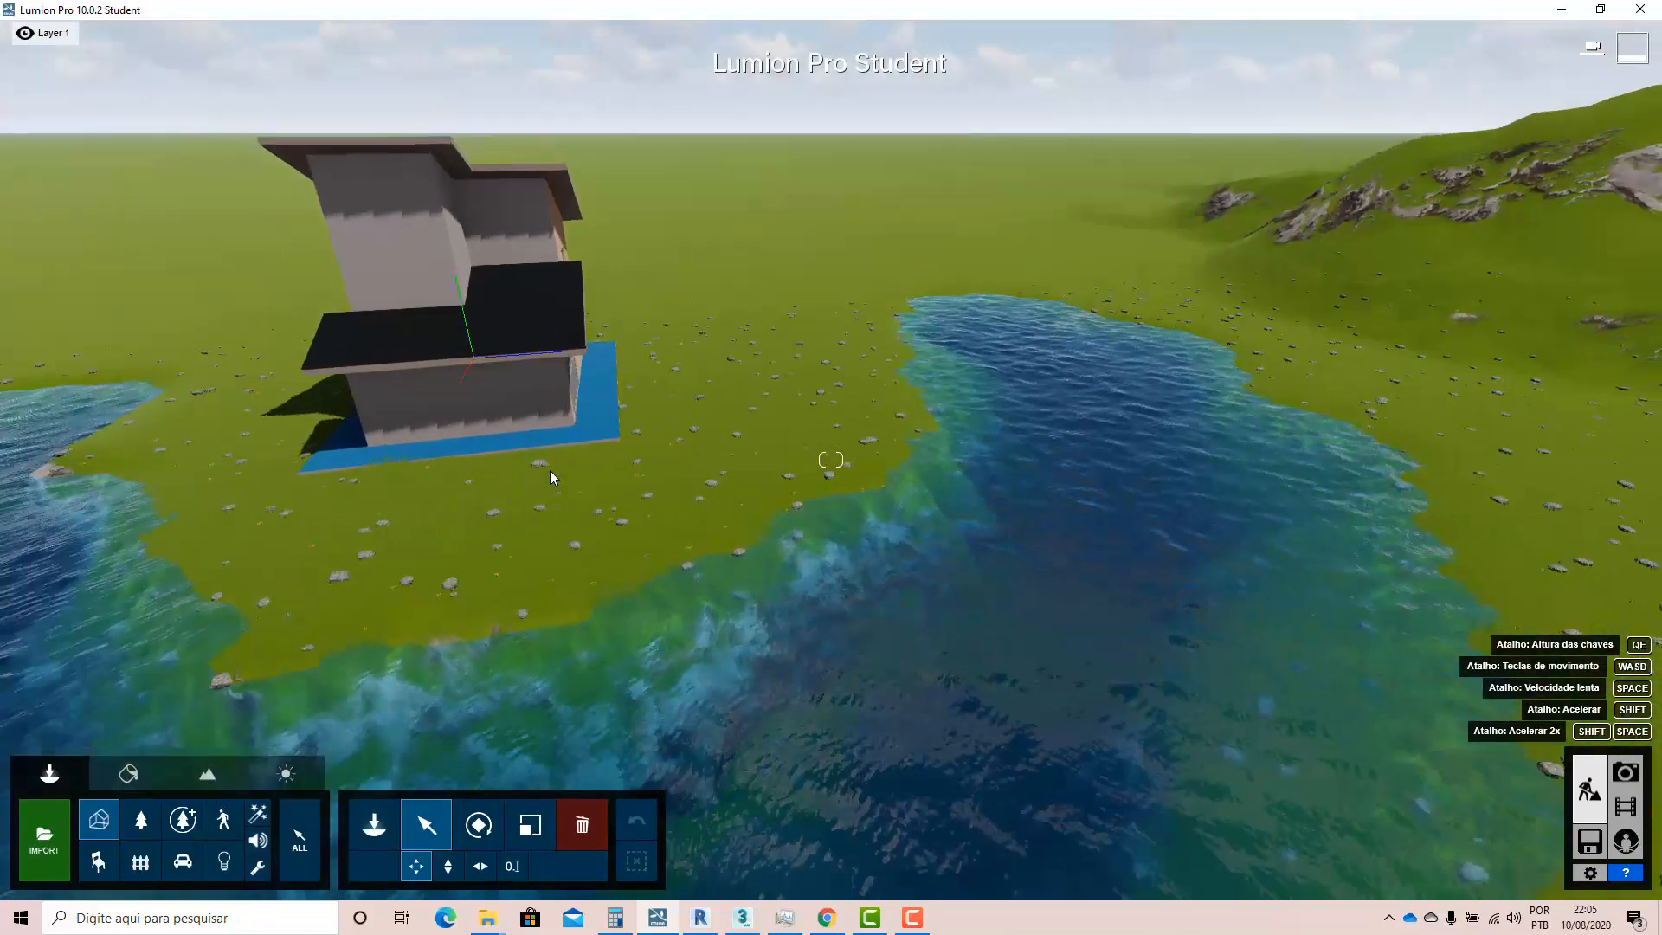
key("s")
right_click_drag(361, 480, 254, 578)
key("w")
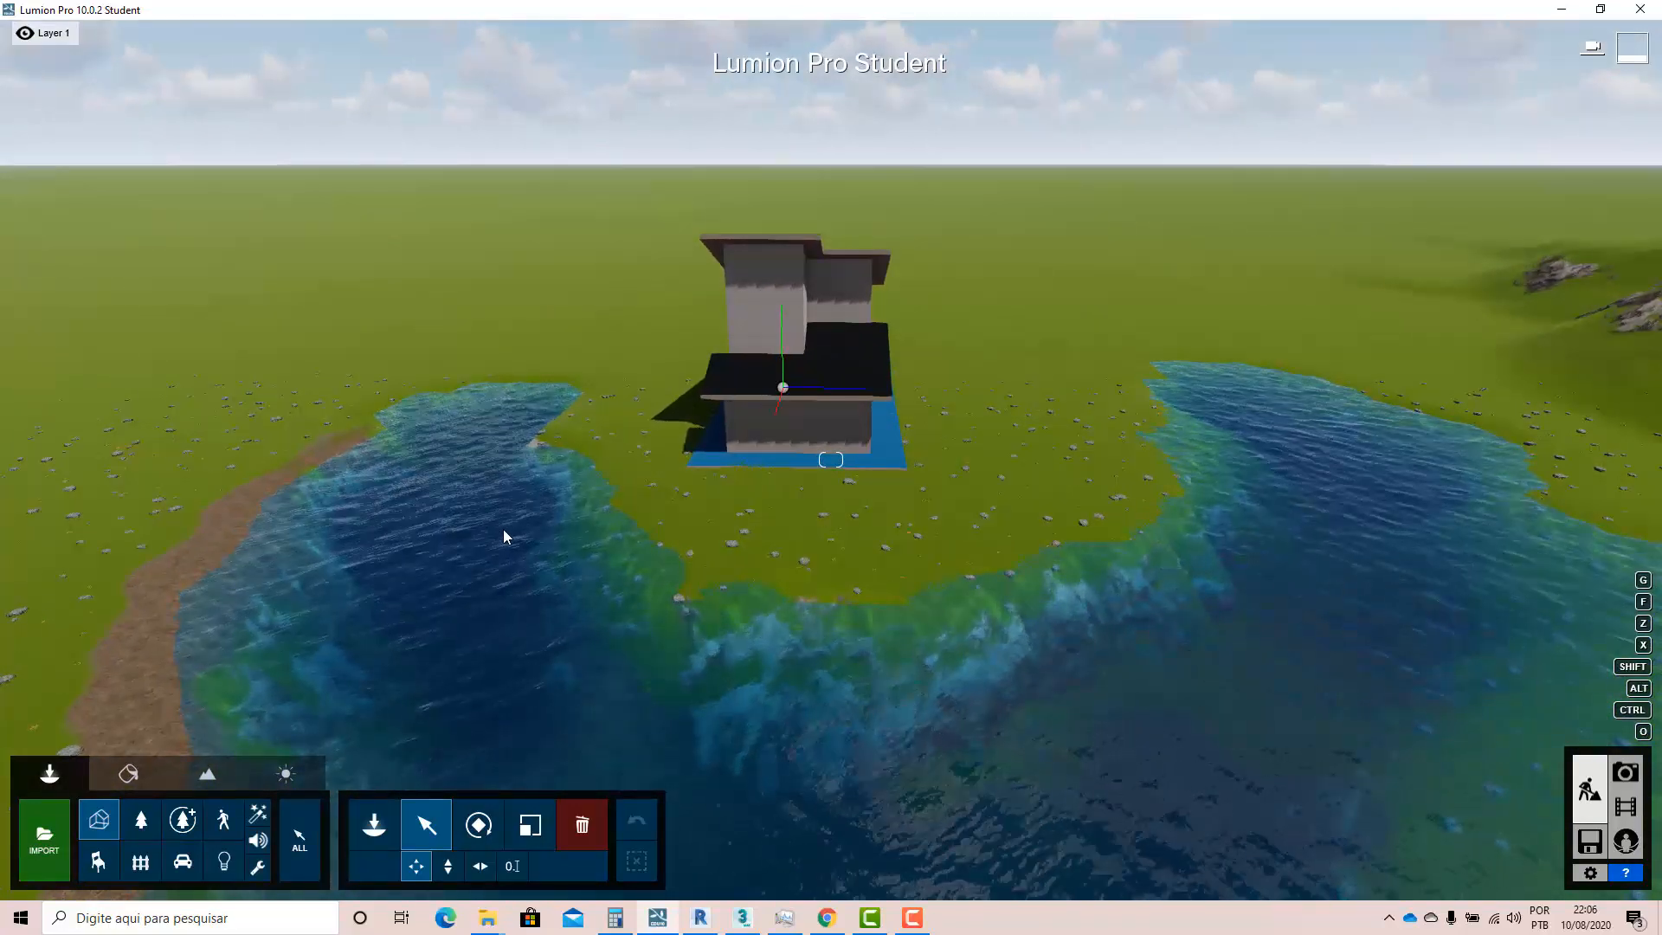
key("w")
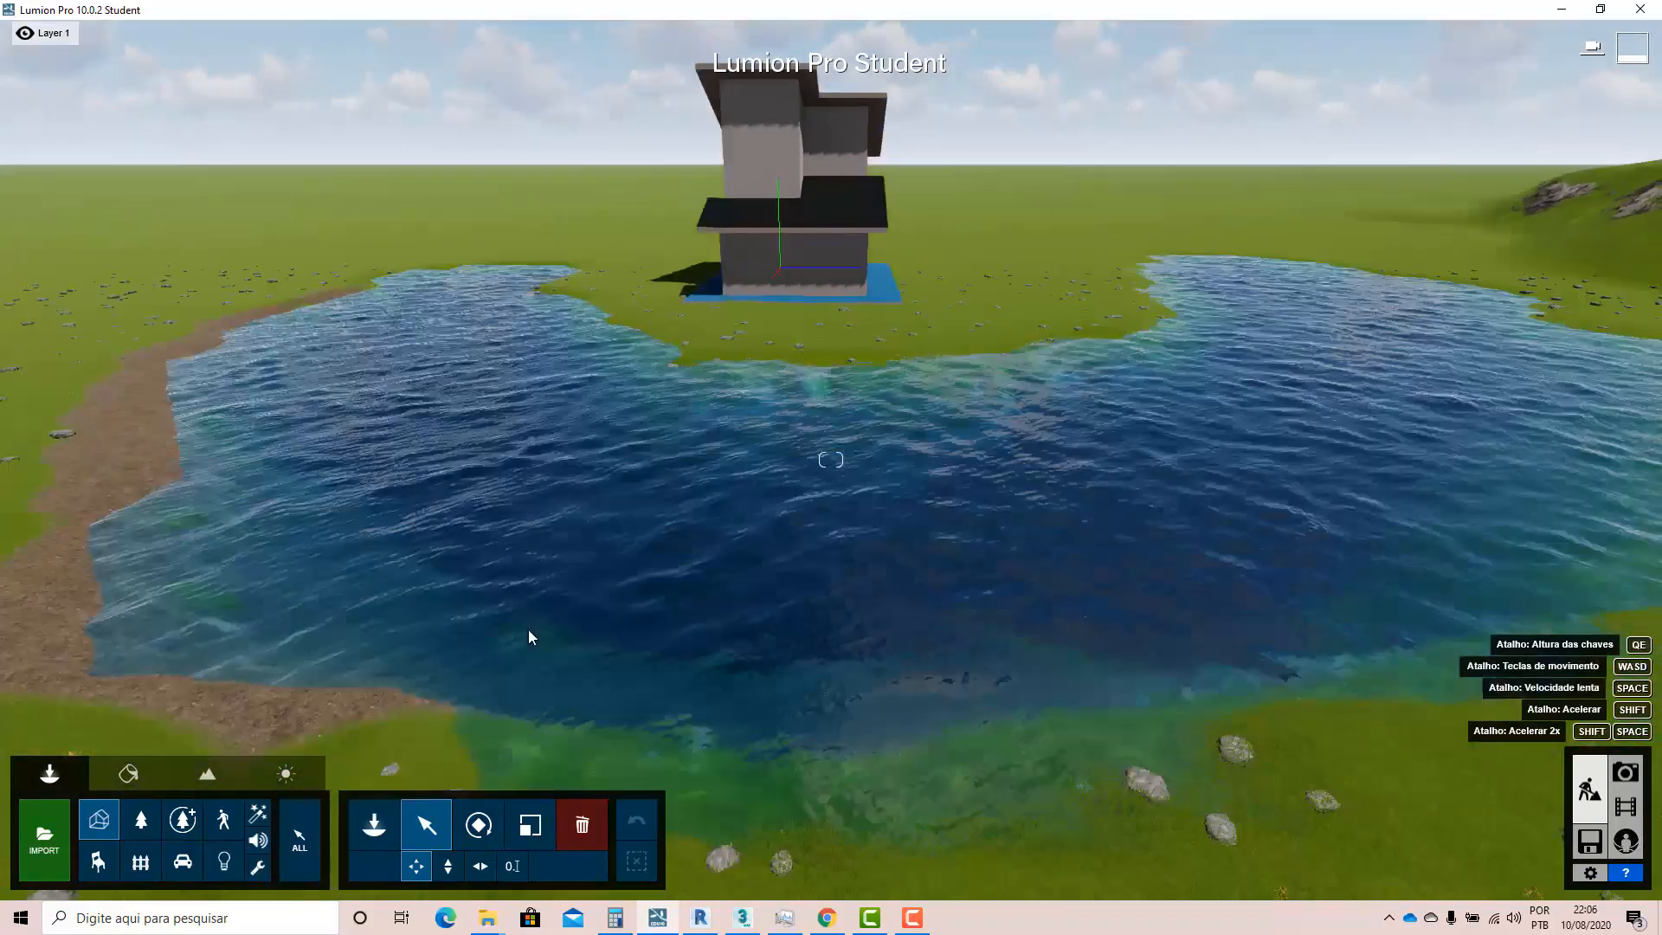
key("q")
mouse_move(533, 537)
right_mouse_down()
mouse_move(498, 523)
mouse_move(521, 528)
right_mouse_up()
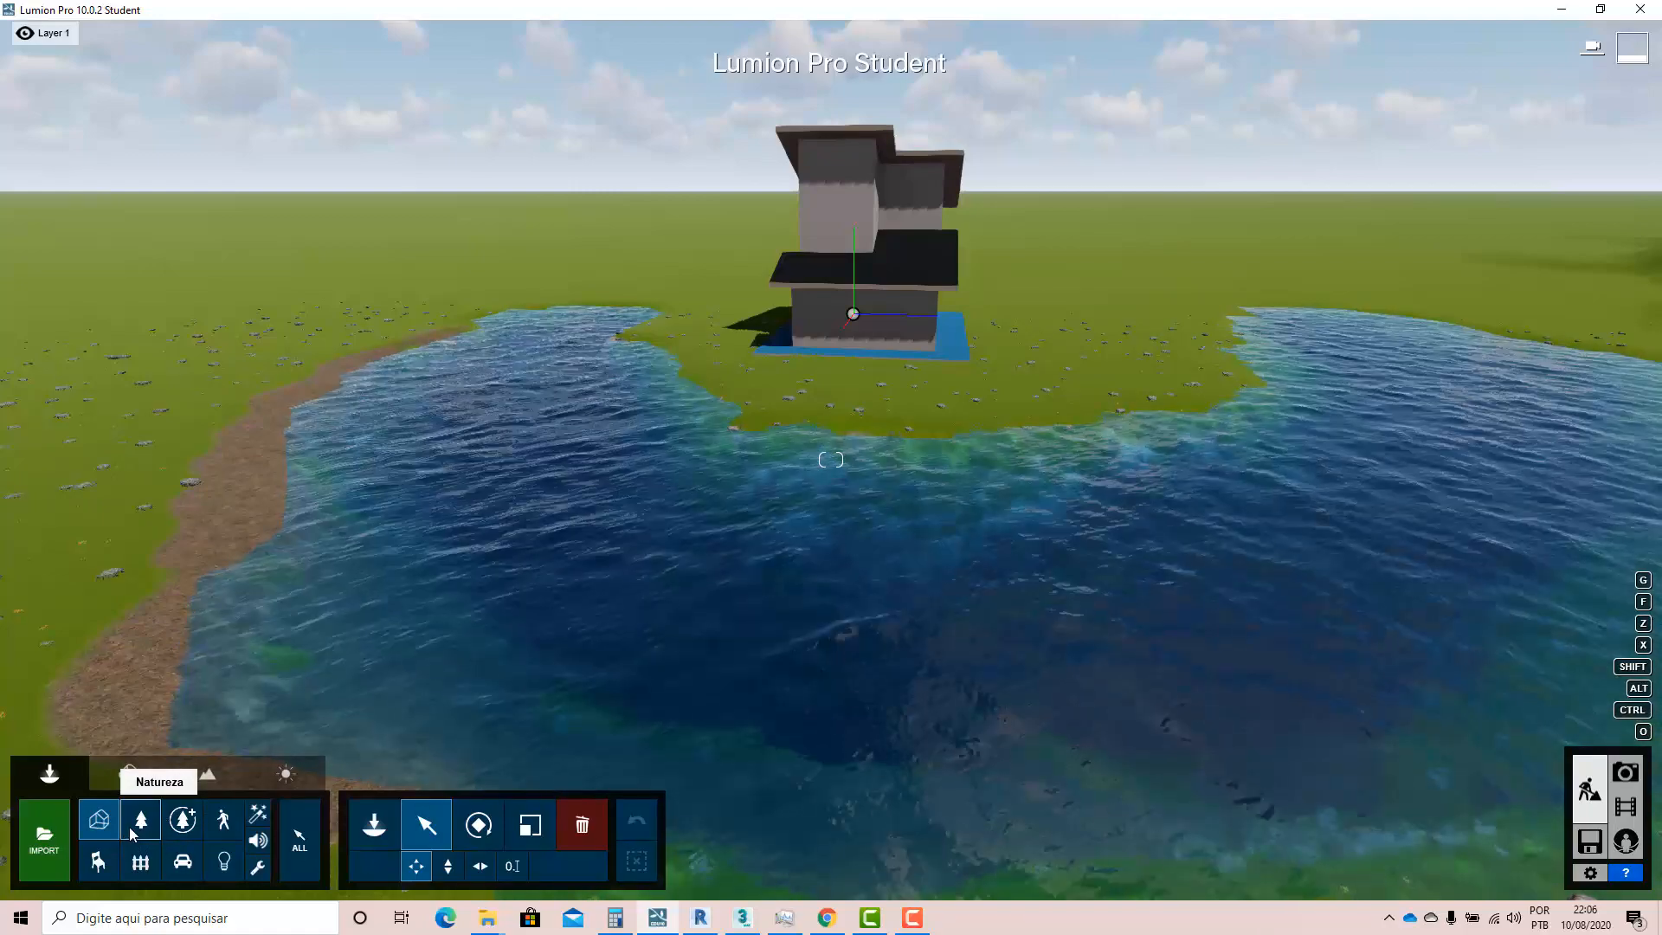
right_click_drag(770, 450, 892, 431)
right_click_drag(501, 662, 661, 489)
key("w")
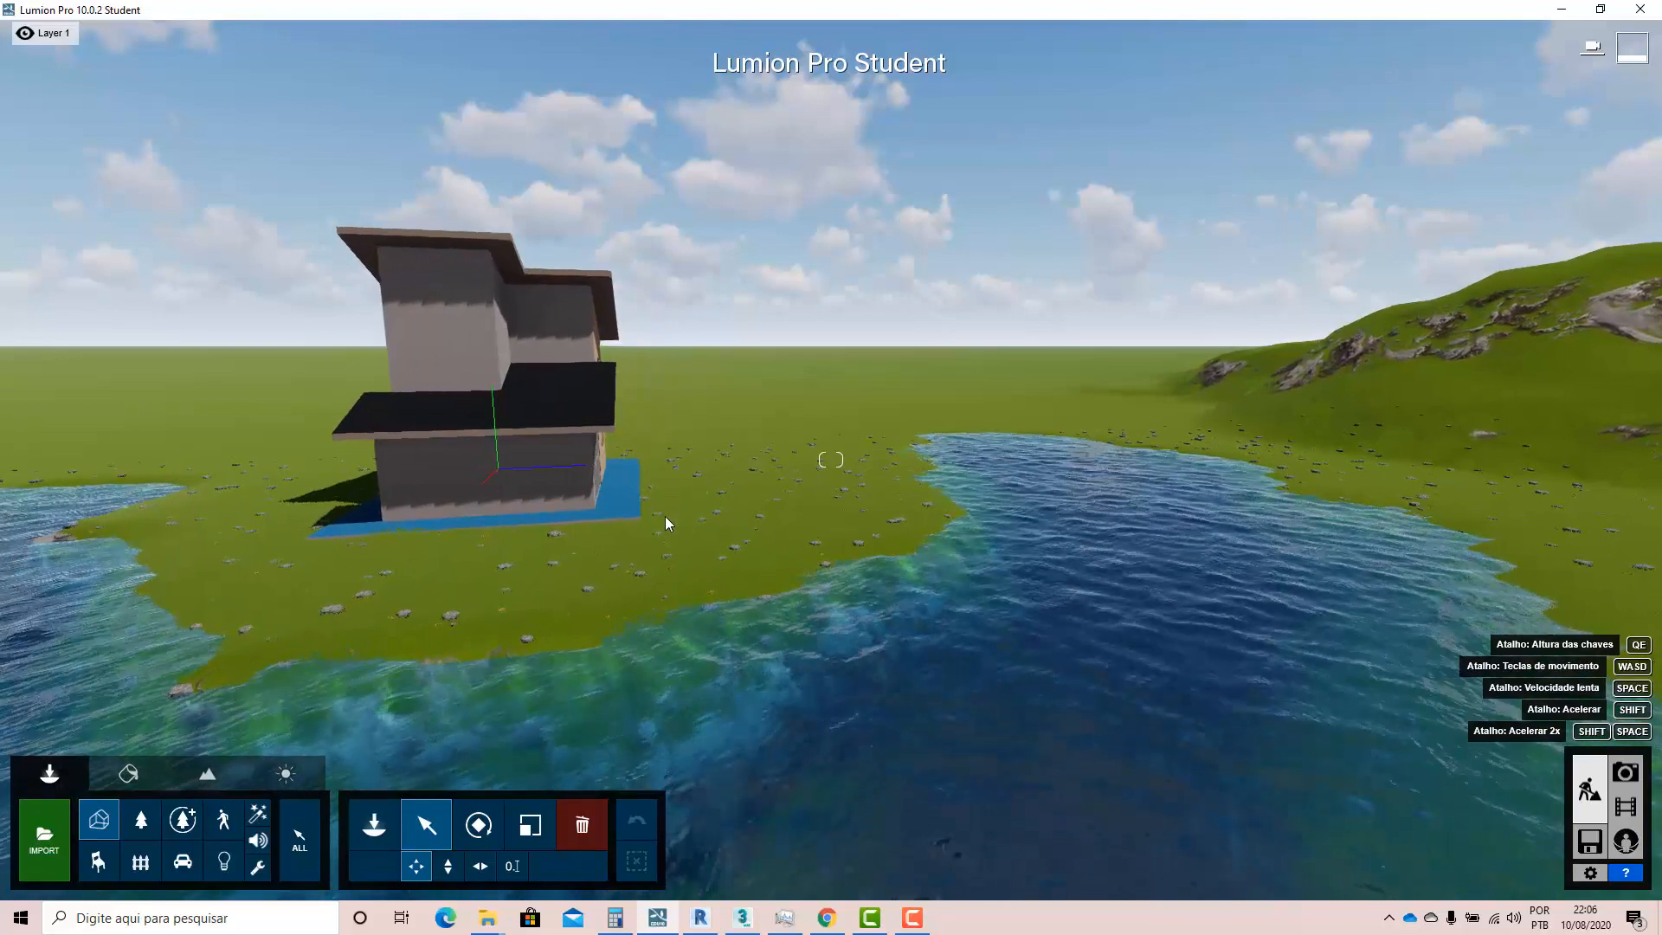
key("q")
key("q")
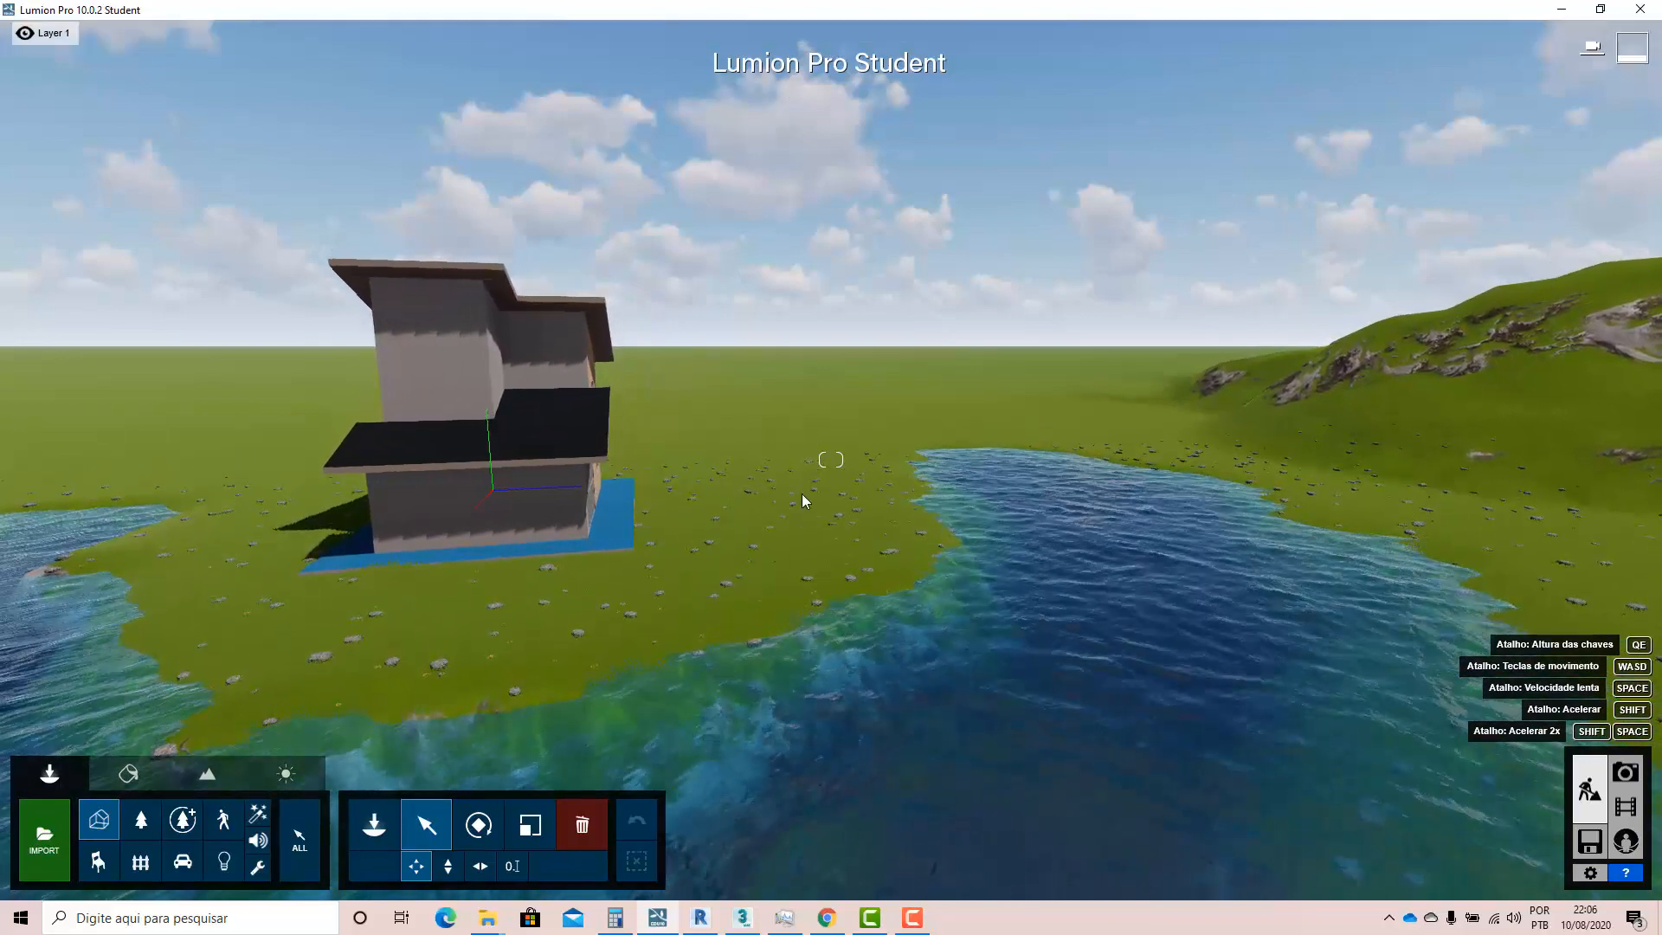
key("q")
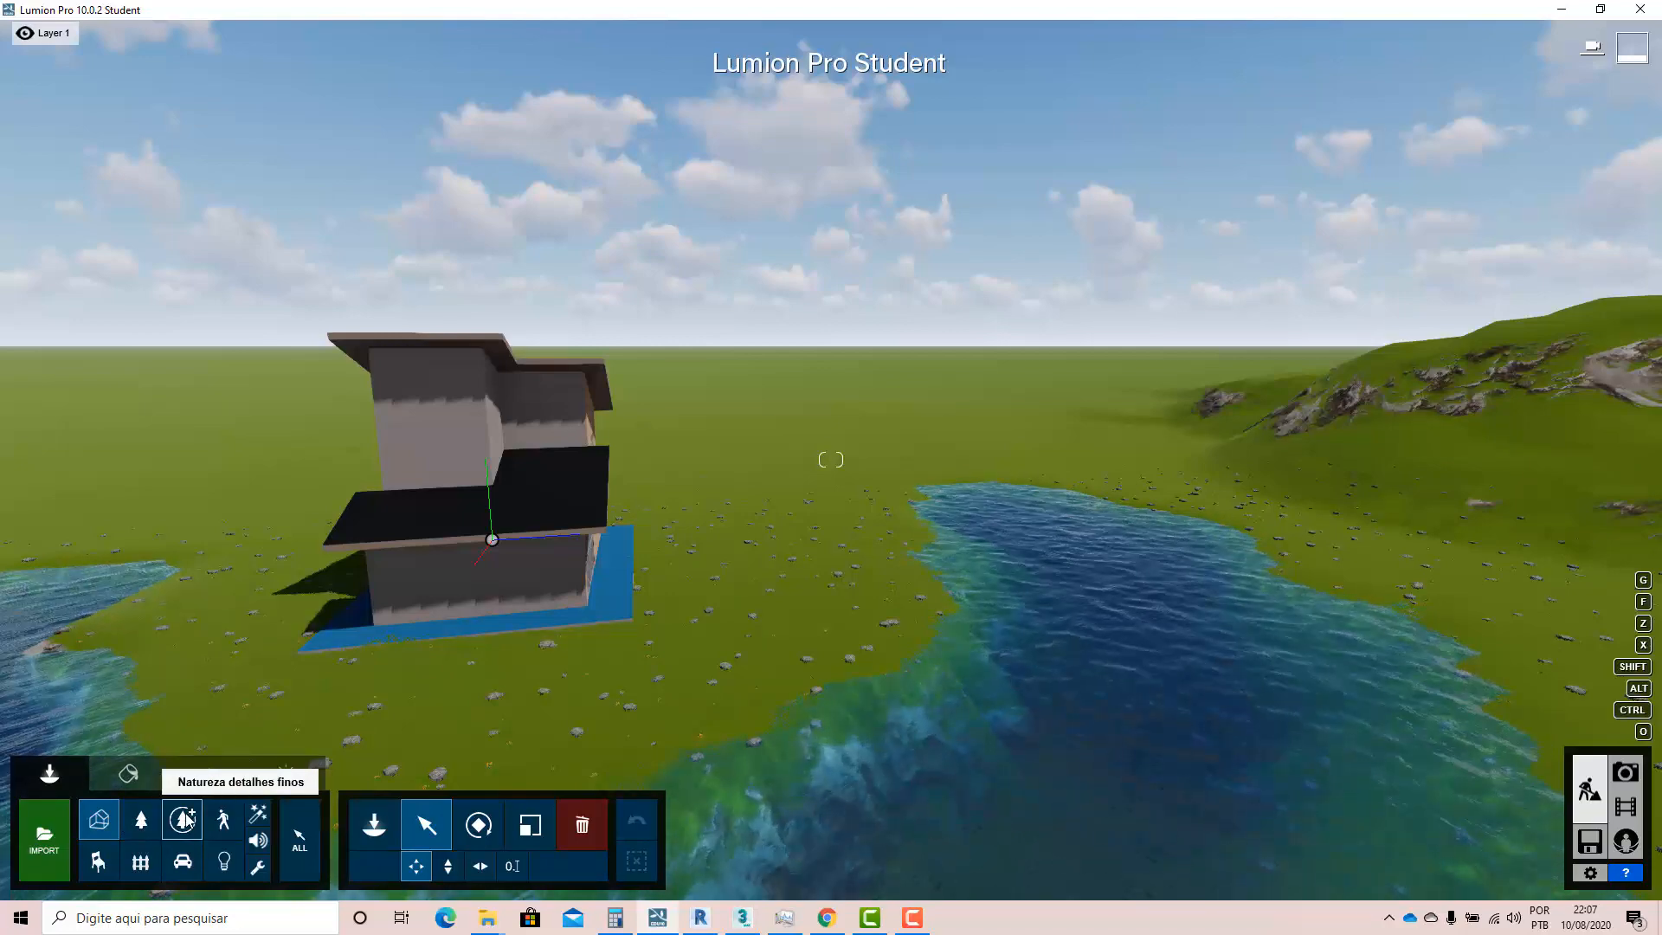
- Browse the broadleaf trees and shrubs in the nature library back and forth, finishing on page 11
left_click(141, 827)
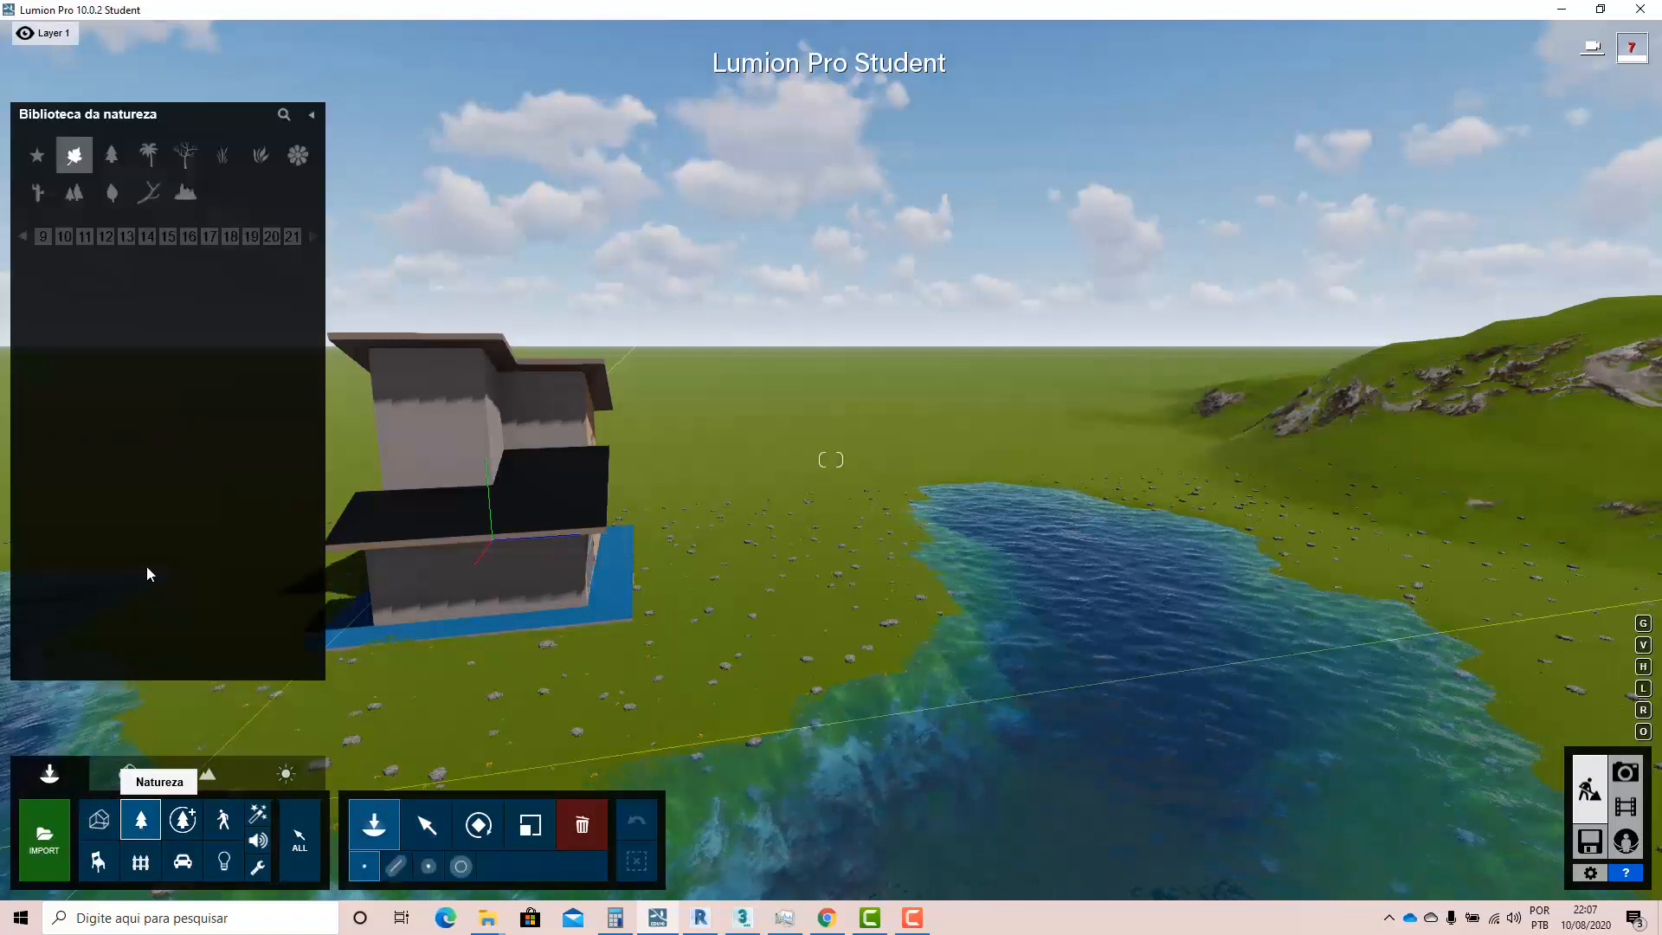
left_click(20, 236)
left_click(20, 236)
left_click(20, 236)
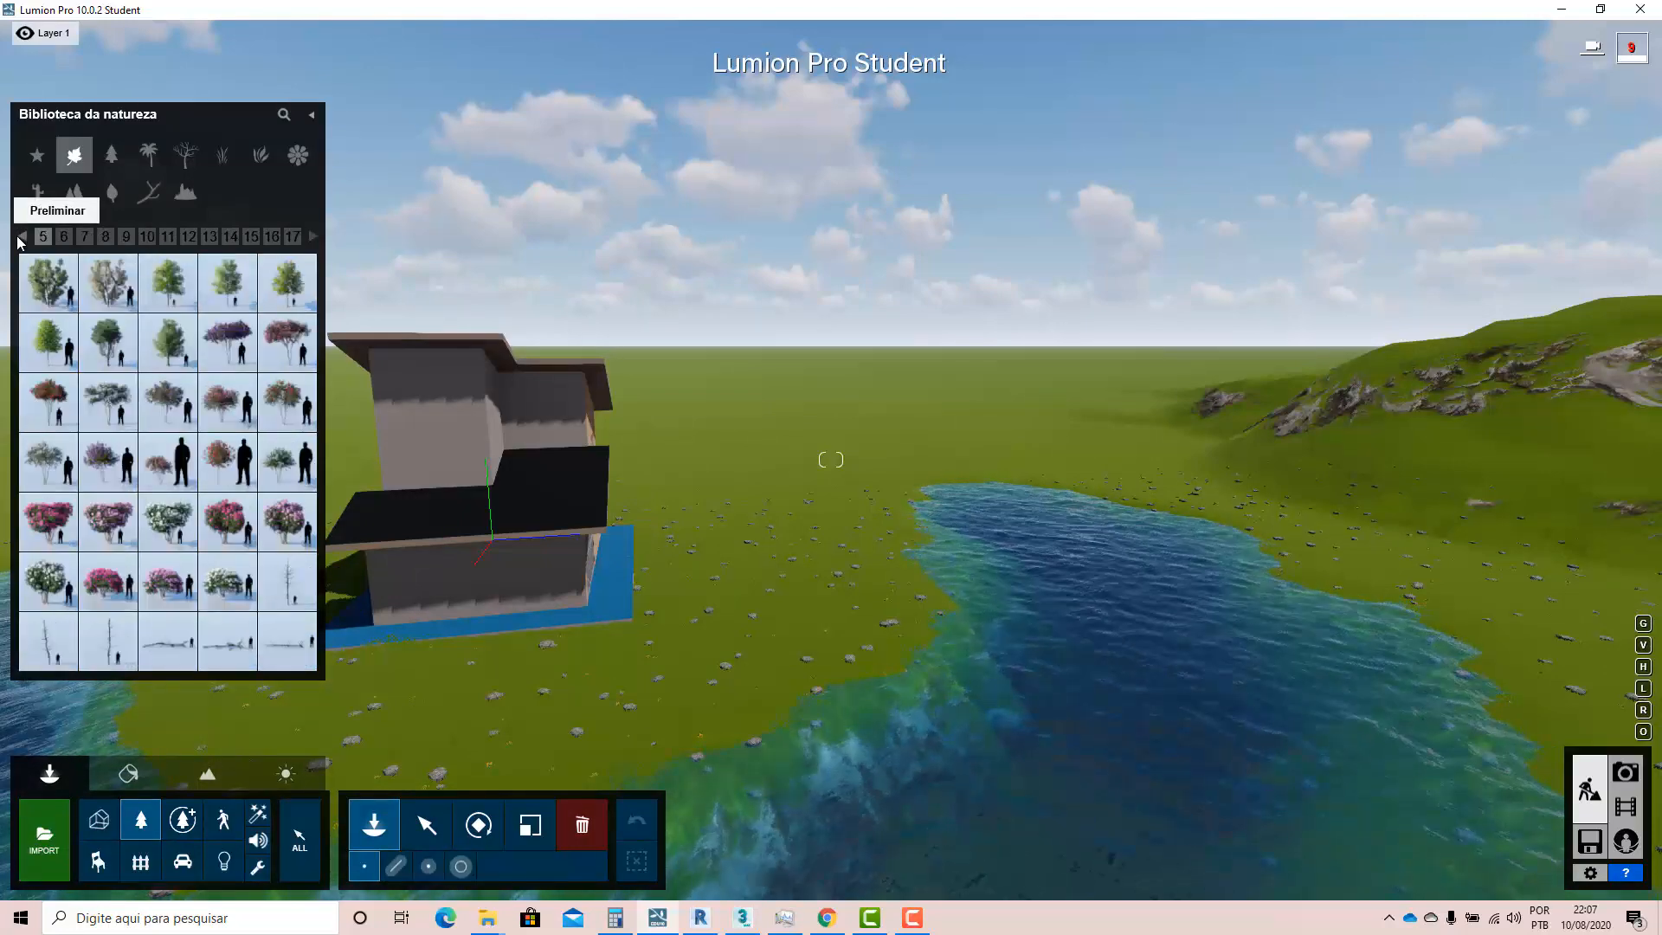
left_click(20, 236)
left_click(20, 238)
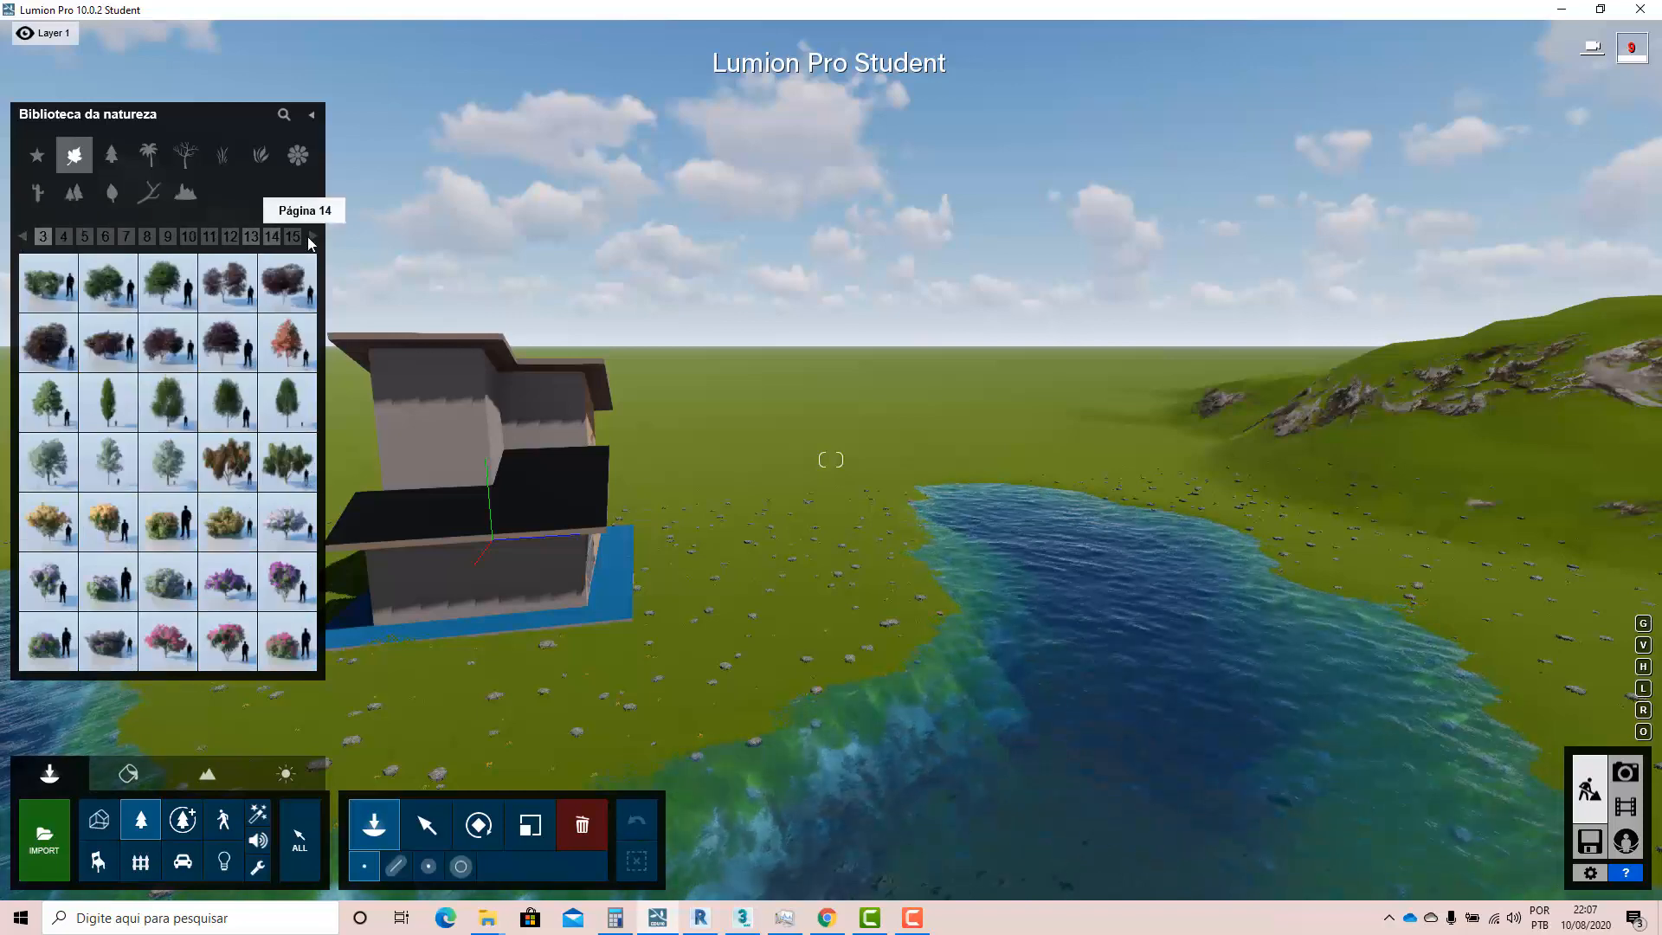
left_click(311, 236)
left_click(311, 237)
left_click(310, 236)
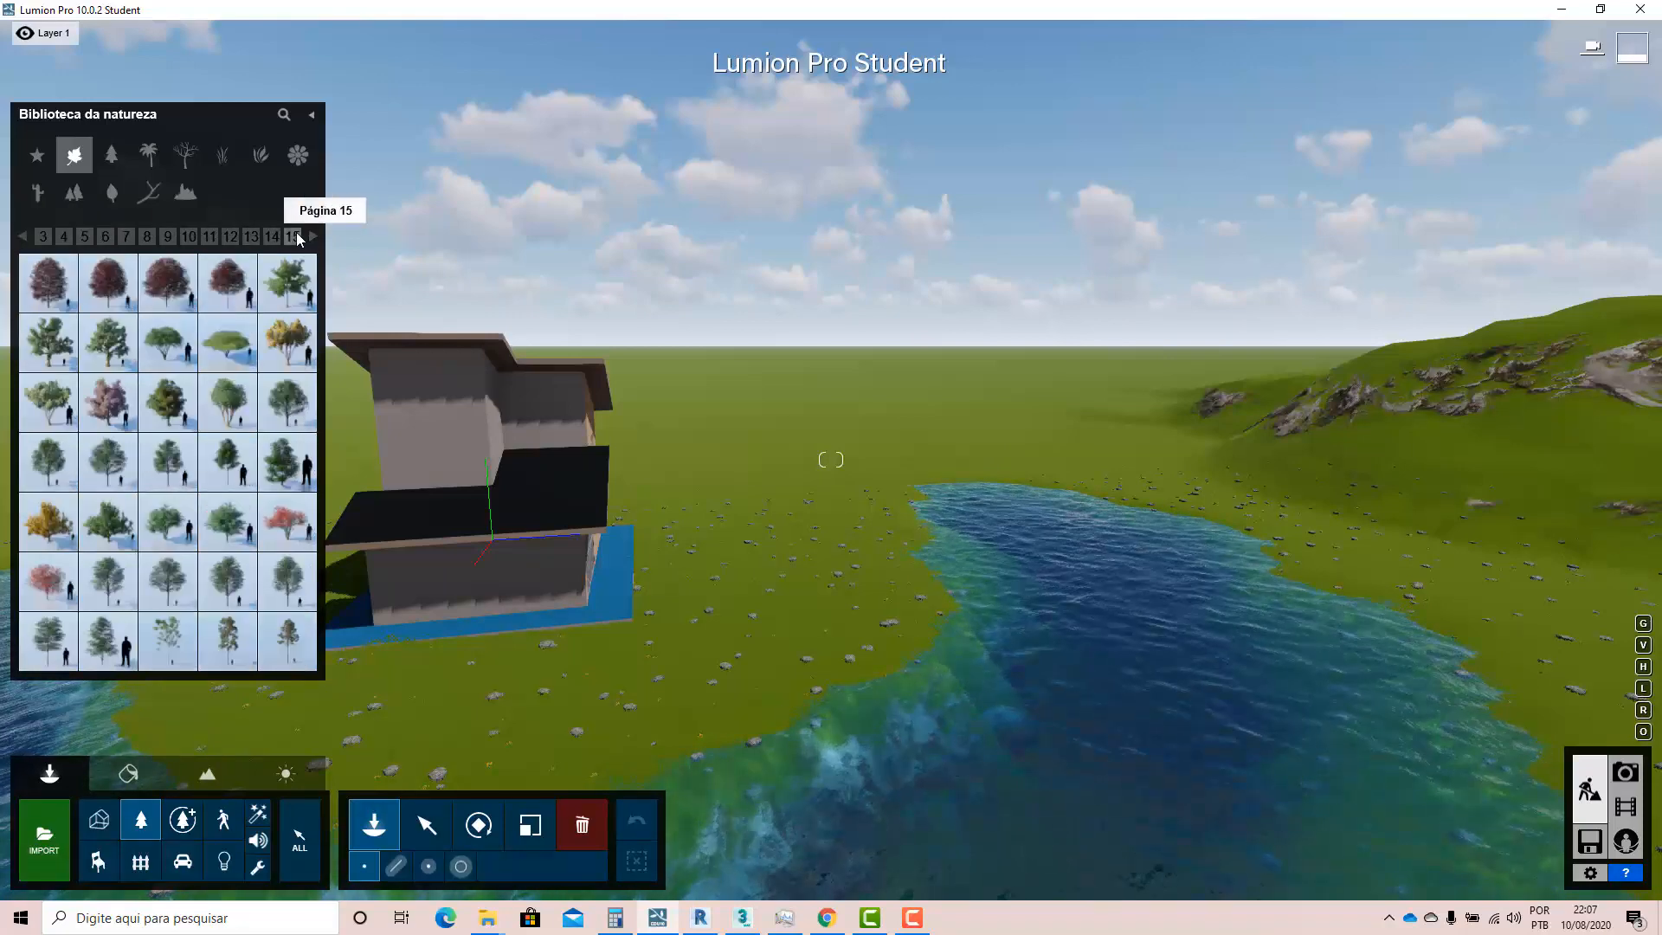
left_click(273, 241)
left_click(208, 246)
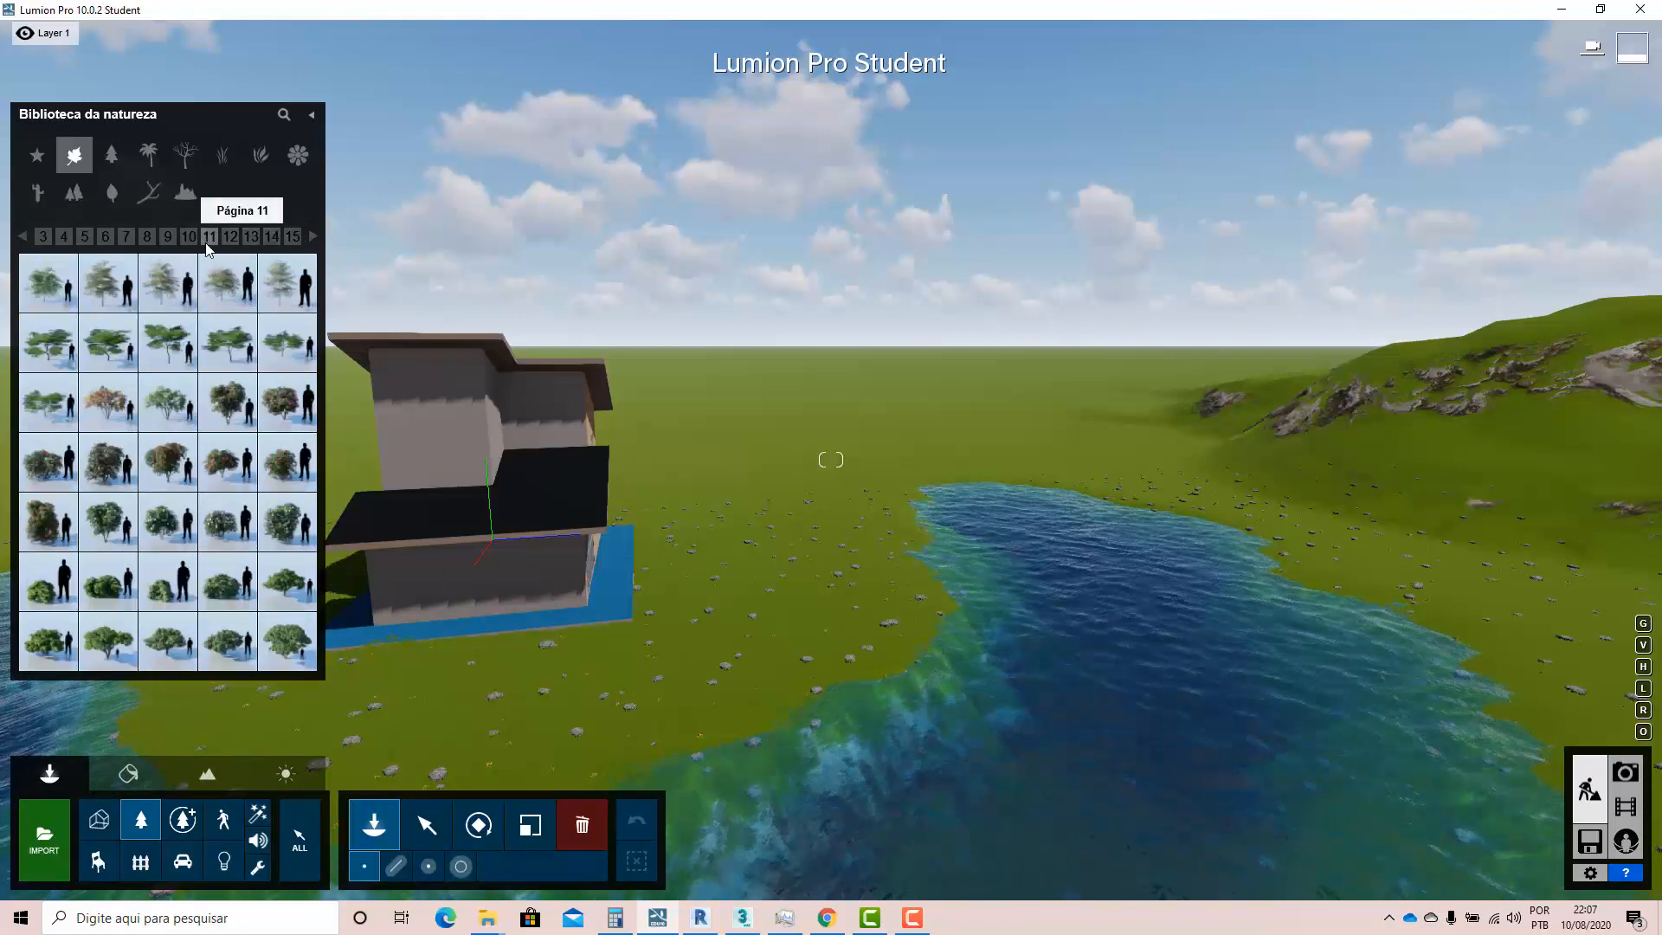
- Place a Japanese Camellia White S 02 shrub on the grass between the house and the lake
mouse_move(154, 646)
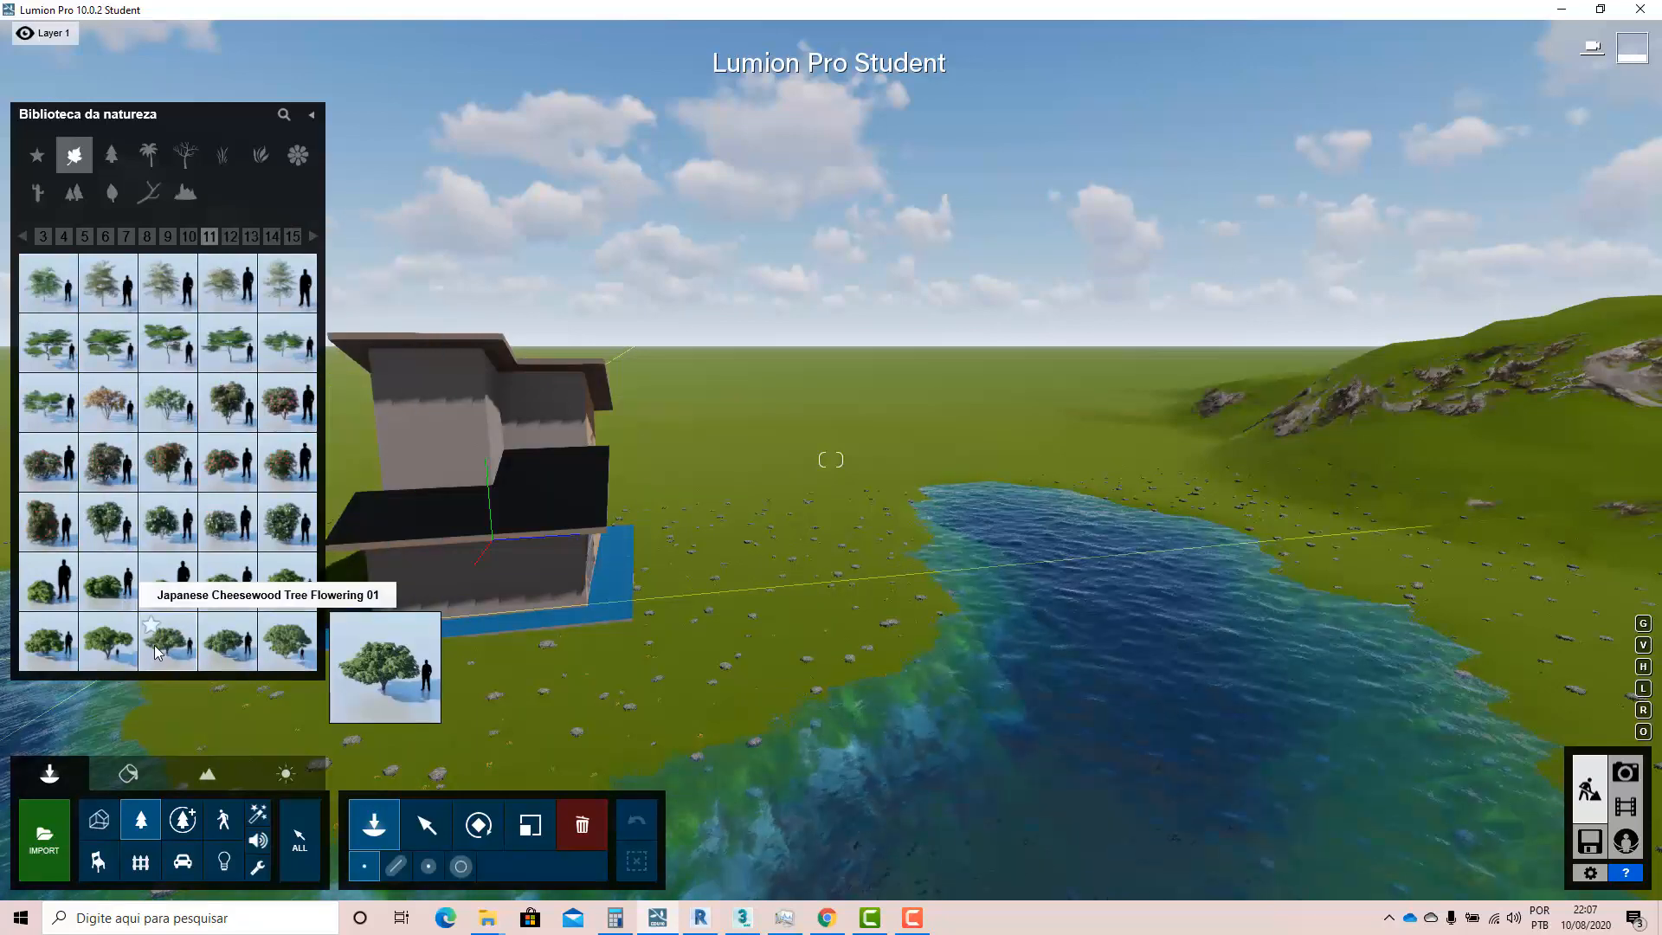
left_click(161, 530)
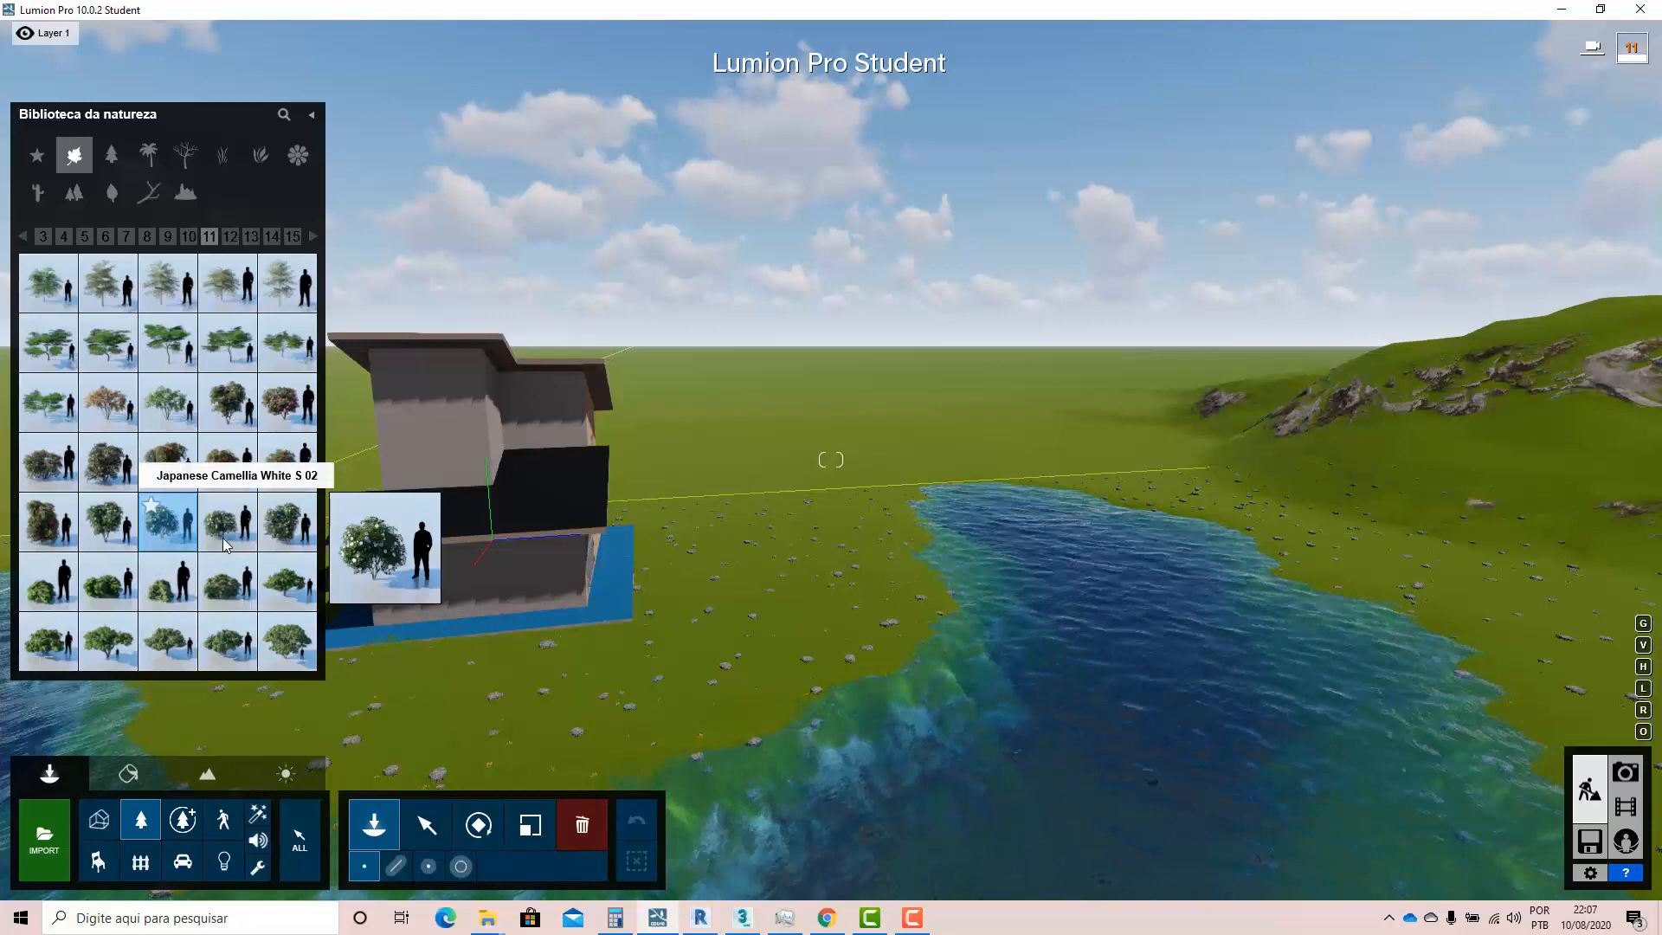
left_click(788, 559)
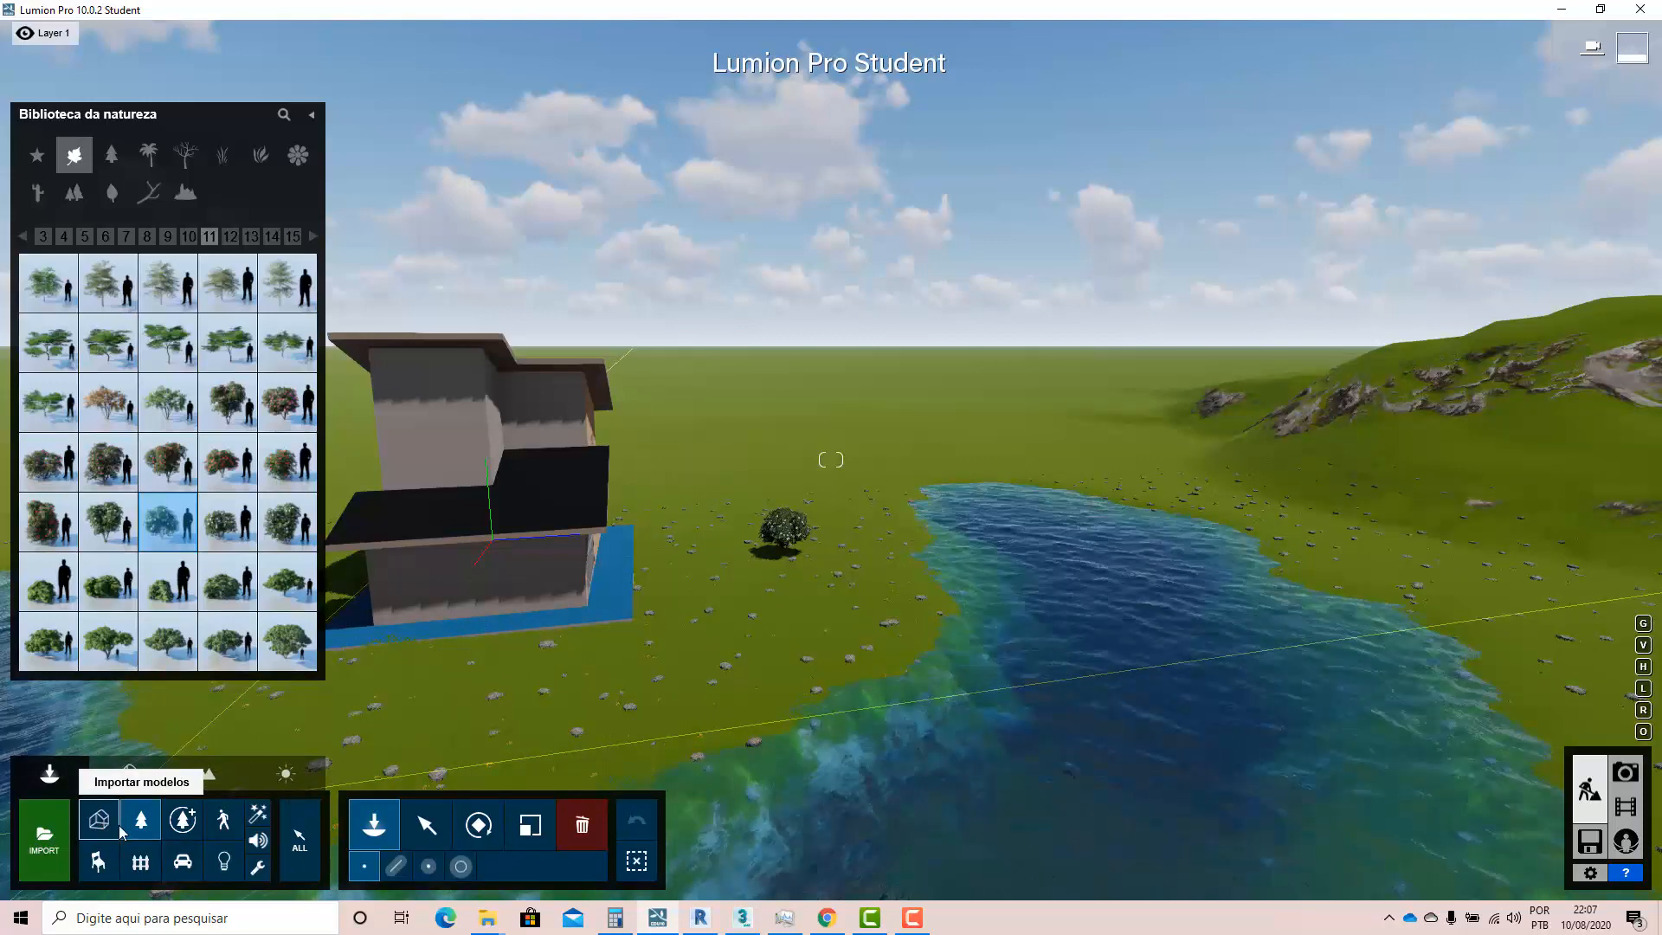
- Place a european beech 002 from page 2 of the fine-detail nature library on the grass behind the flowering shrub
left_click(184, 822)
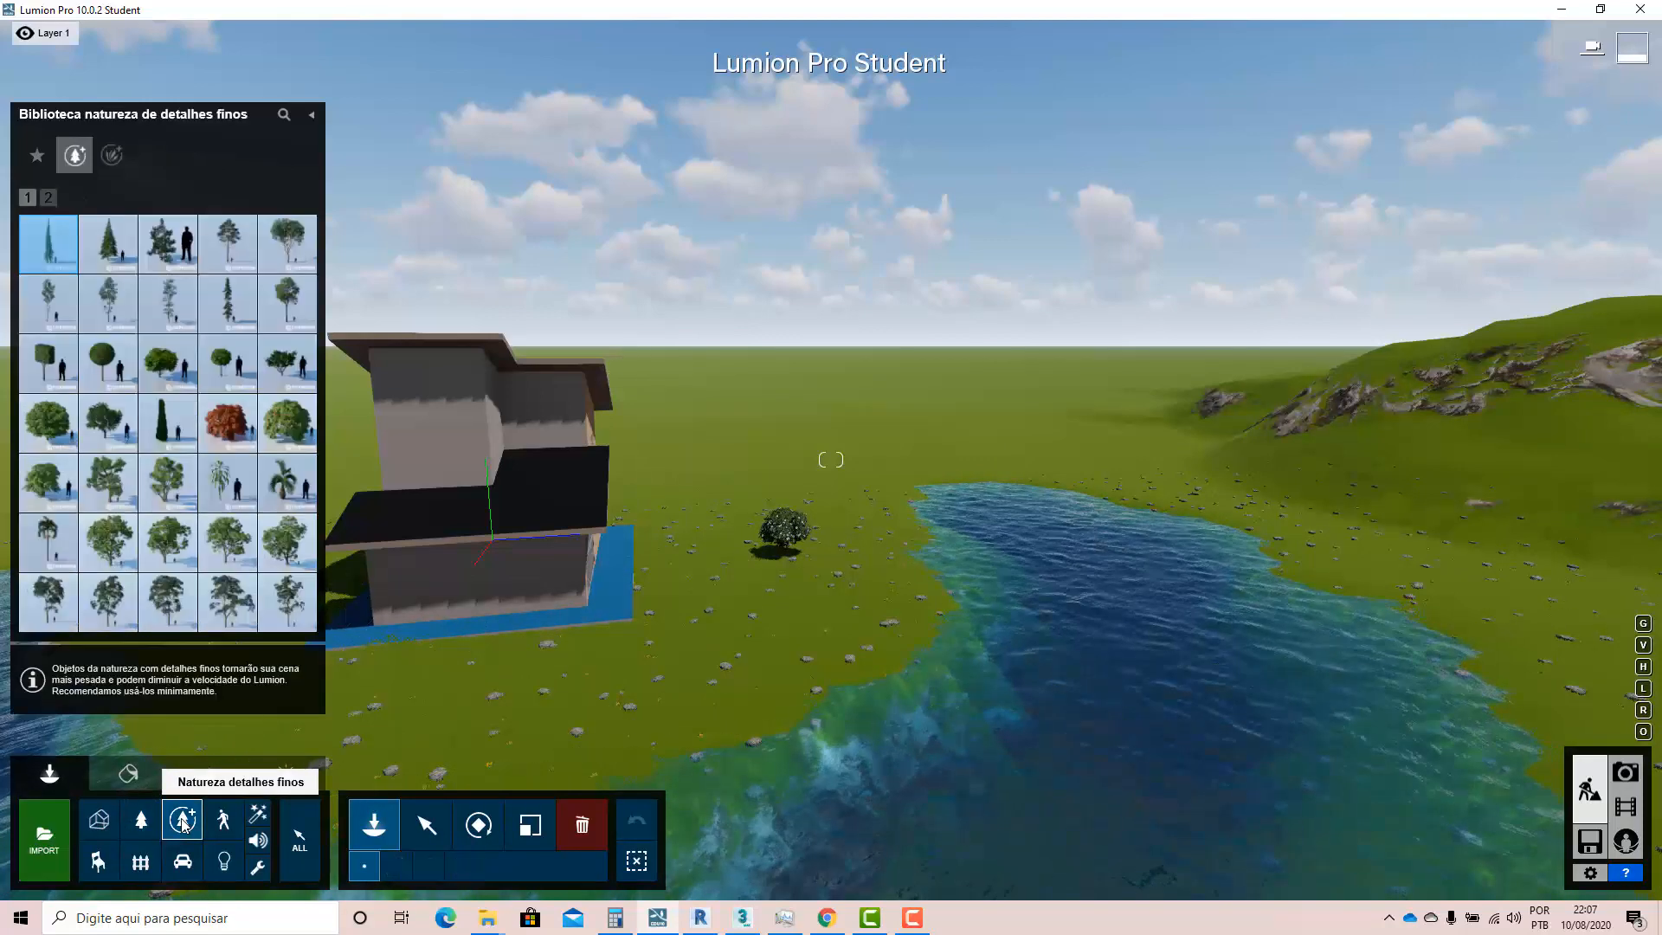
left_click(46, 199)
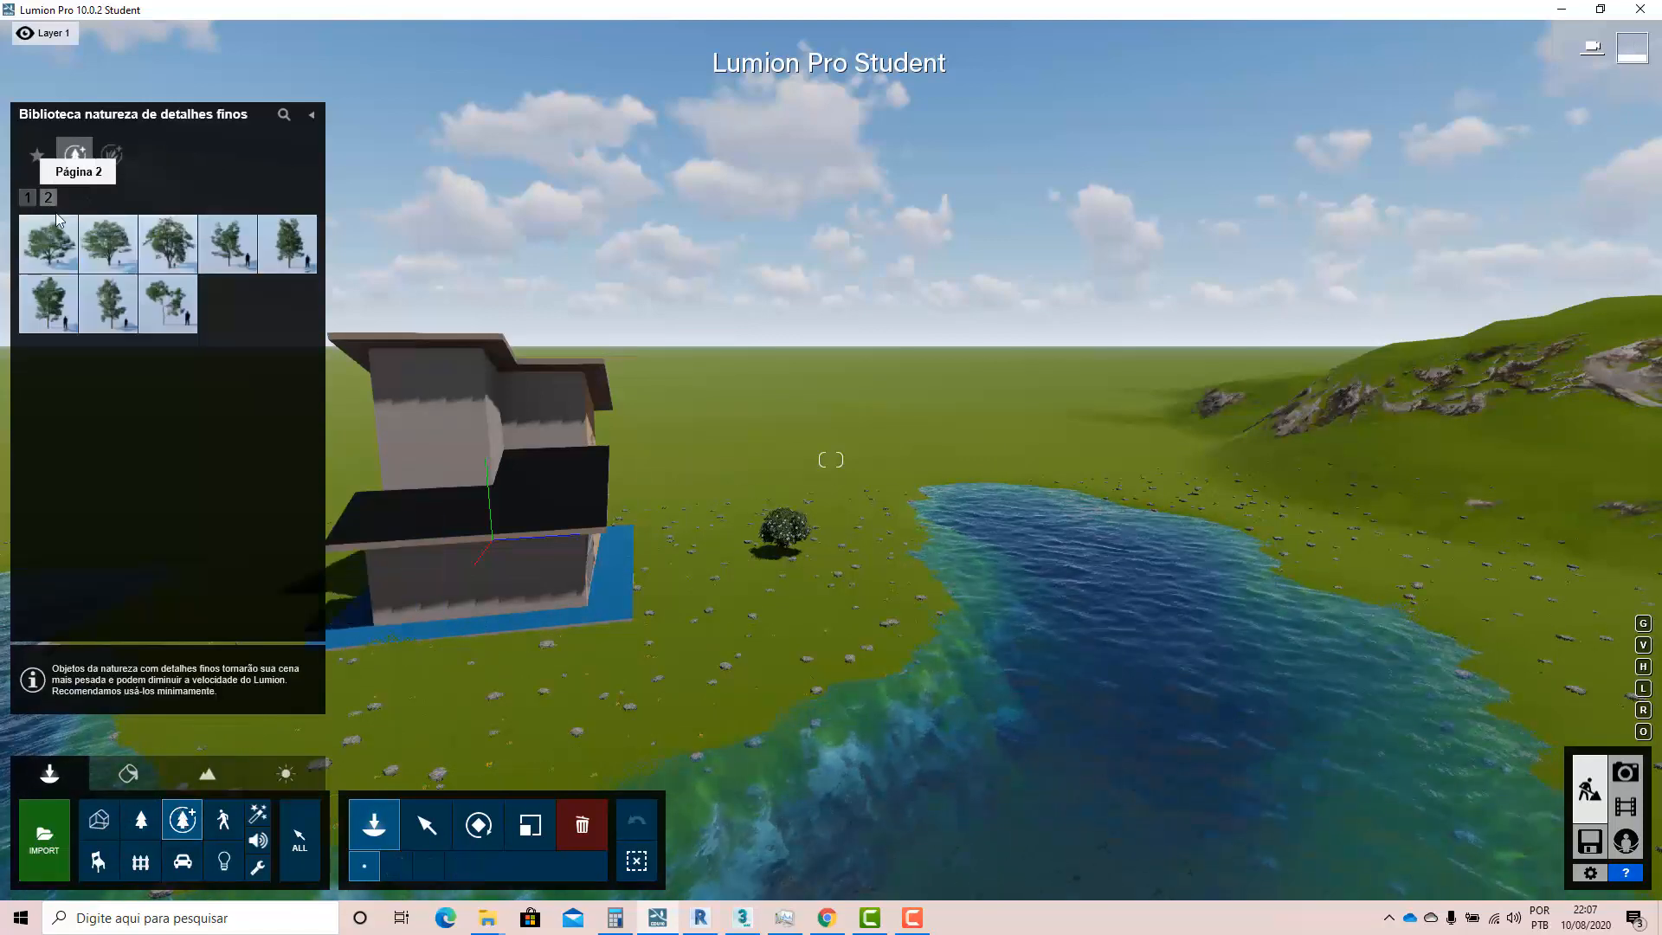
left_click(739, 585)
key("w")
key("w")
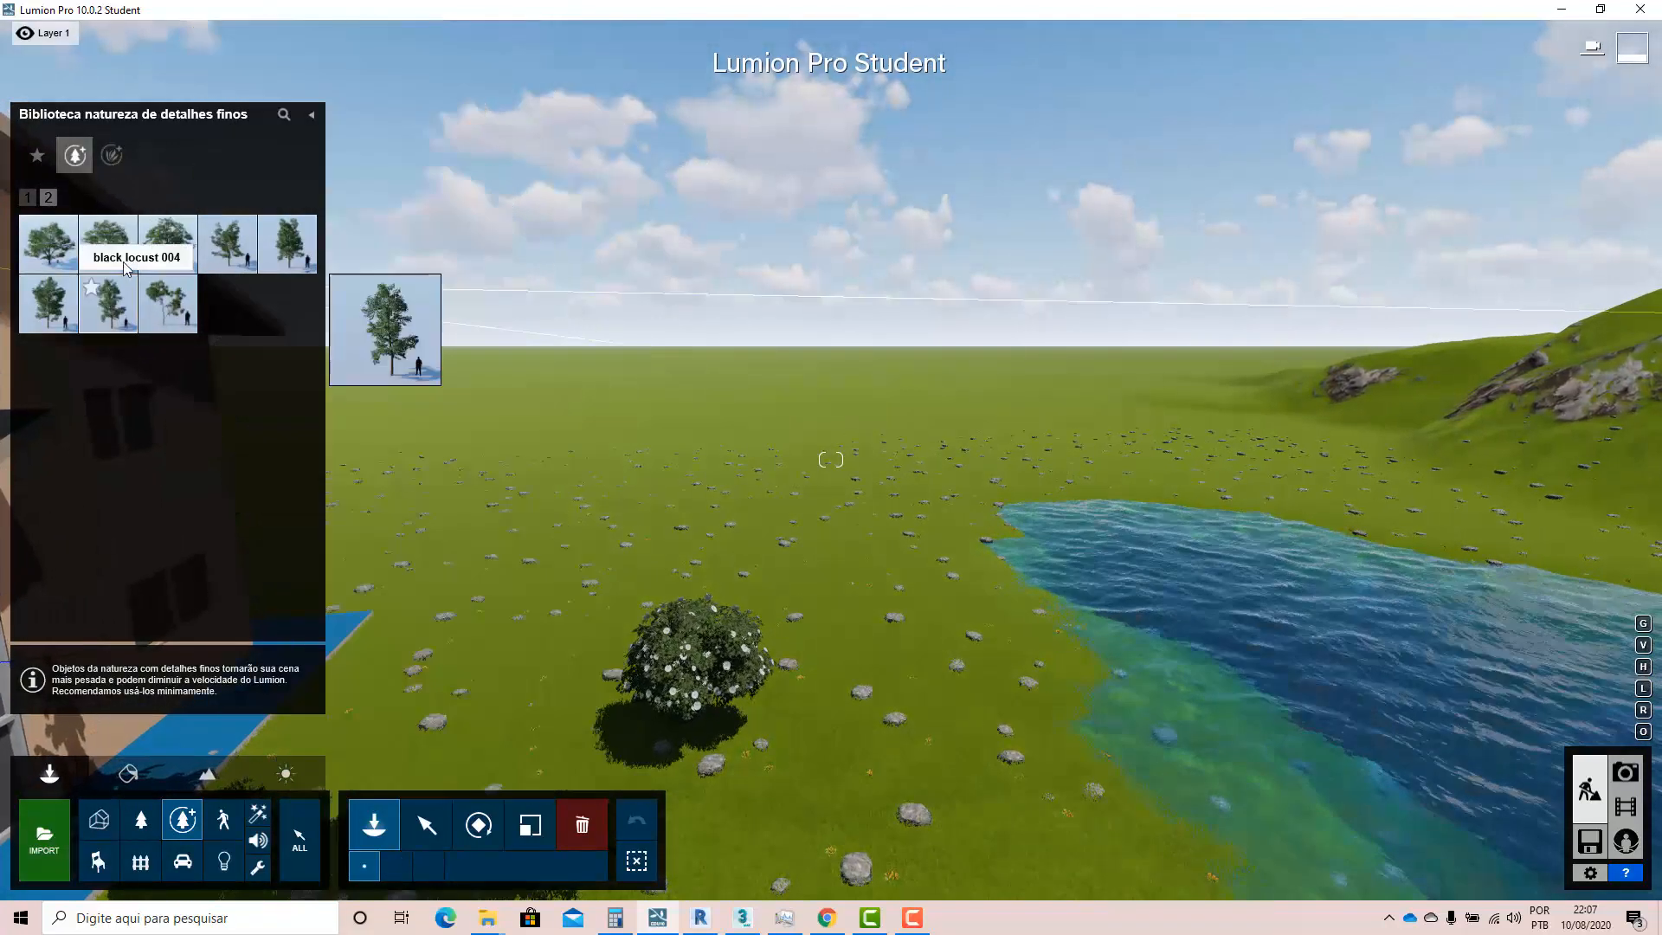
left_click(109, 249)
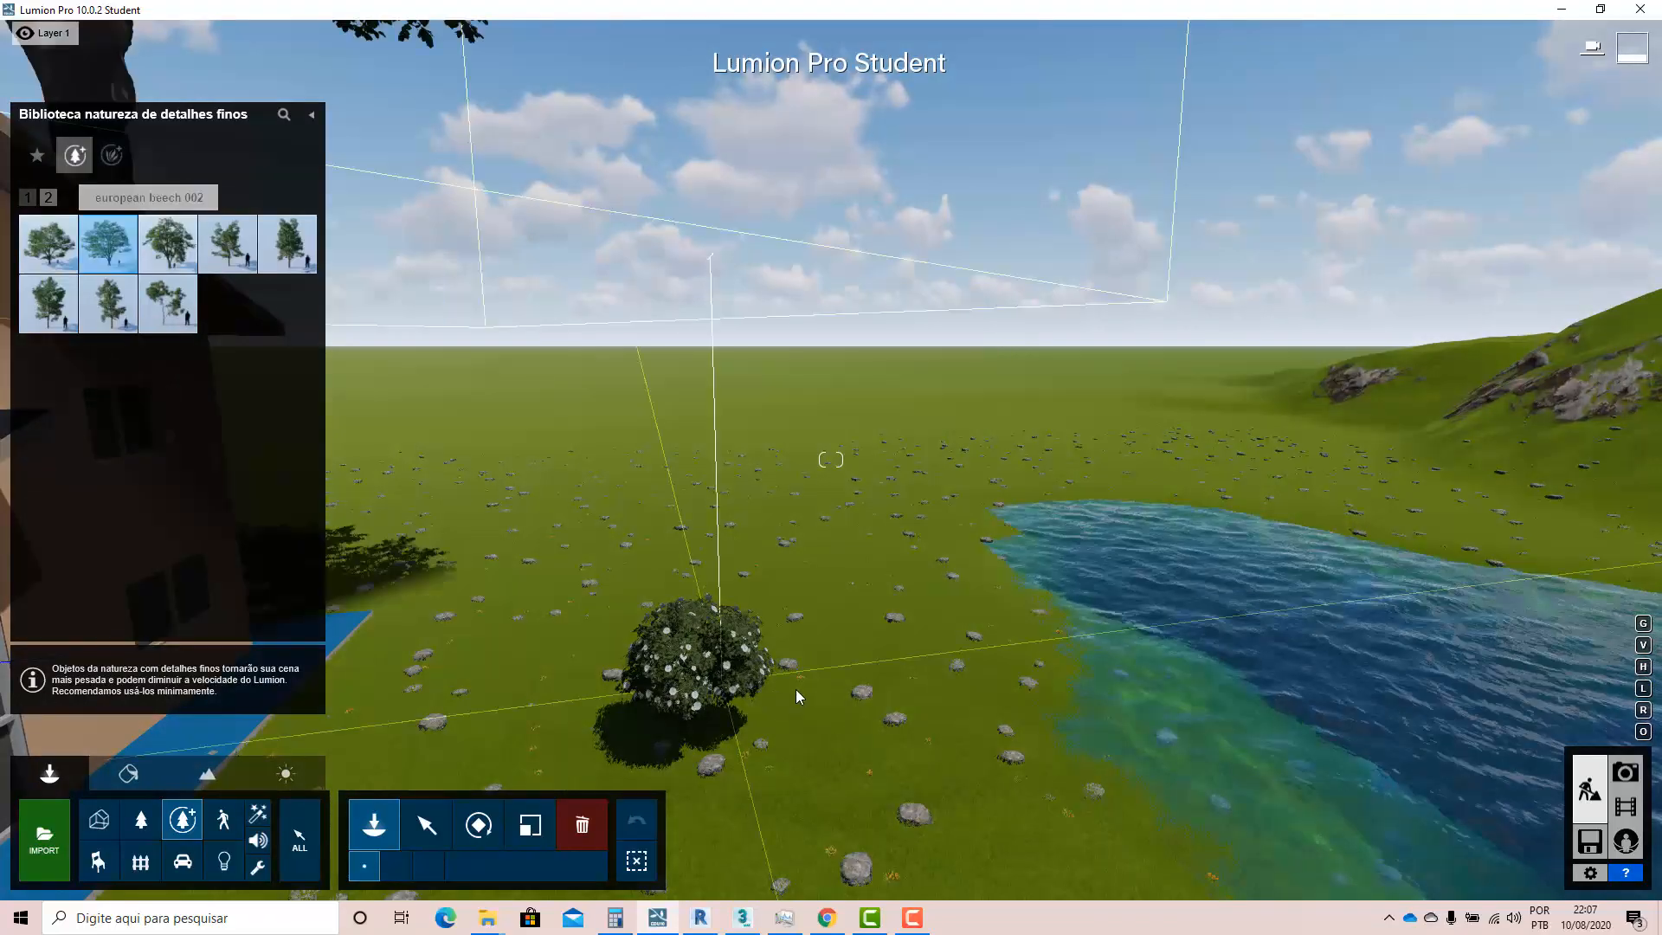
left_click(869, 679)
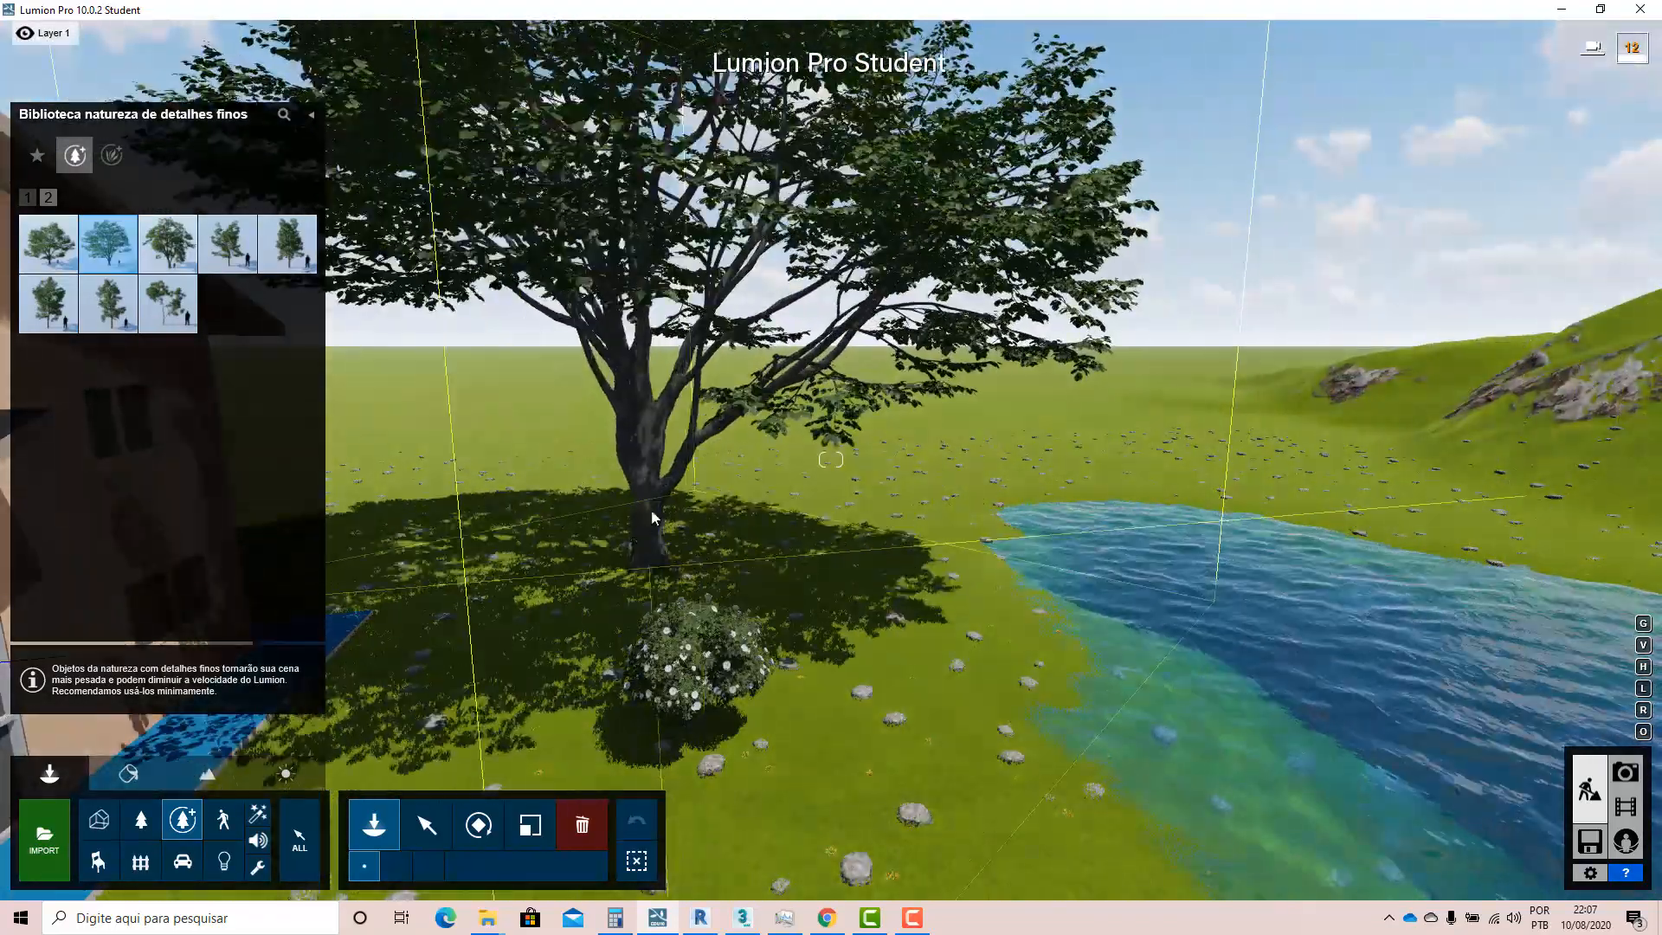
left_click(686, 509)
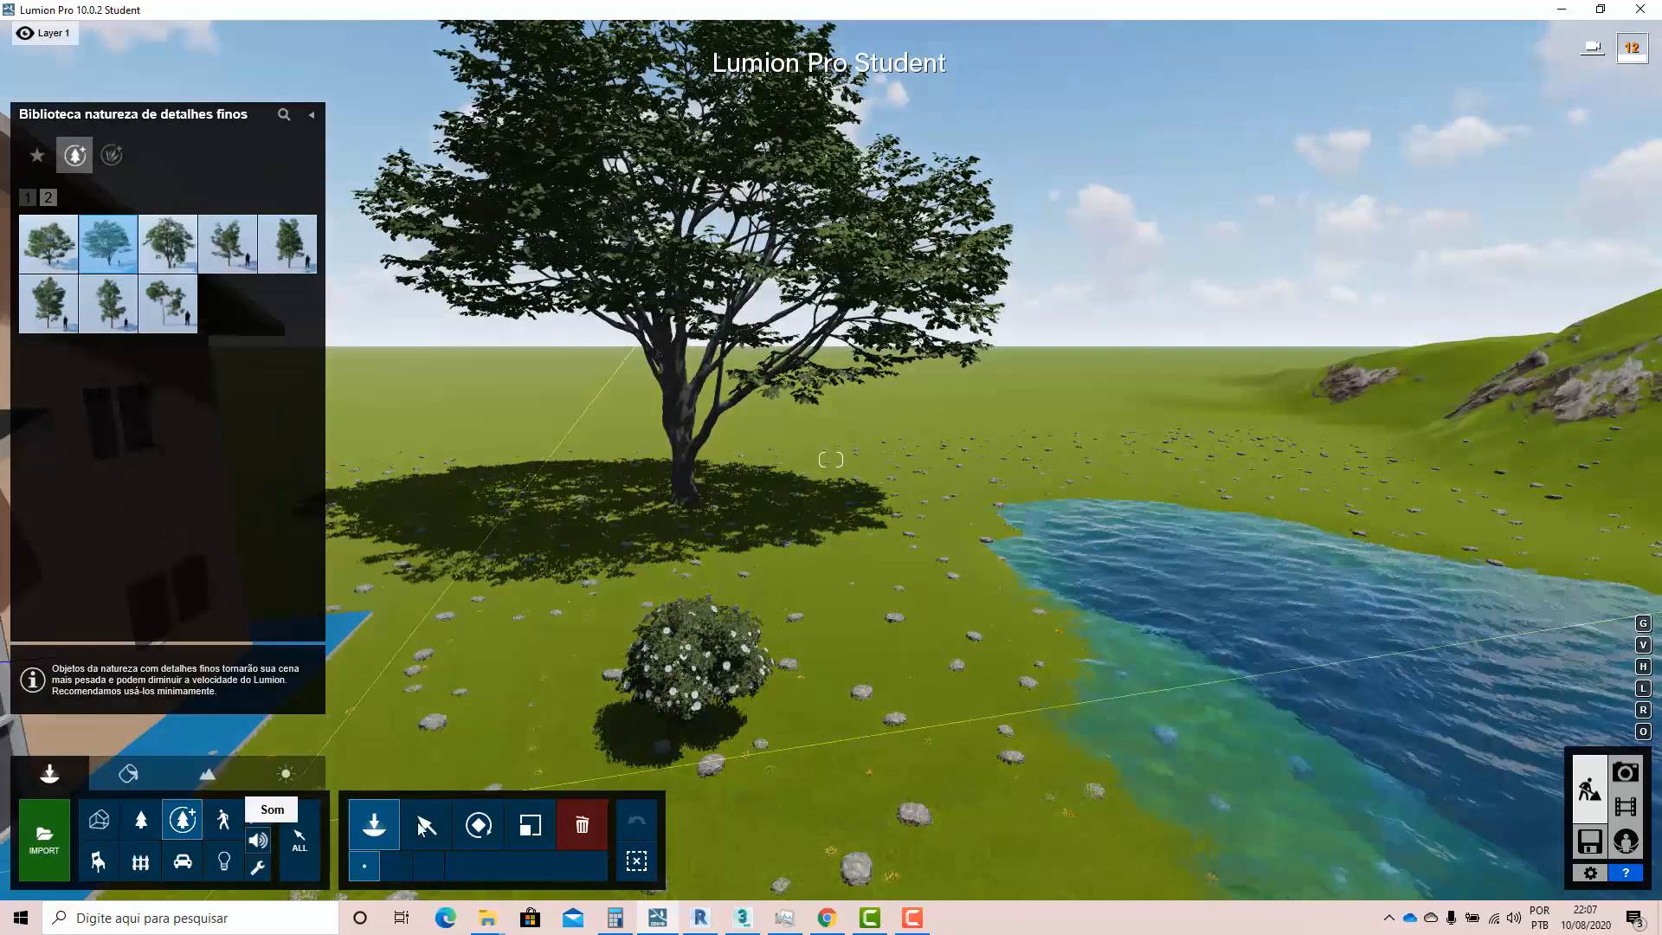
- Select the european beech and examine its trunk, branches and leaves up close, including against the lake and rocky hill
left_click(658, 199)
key("w")
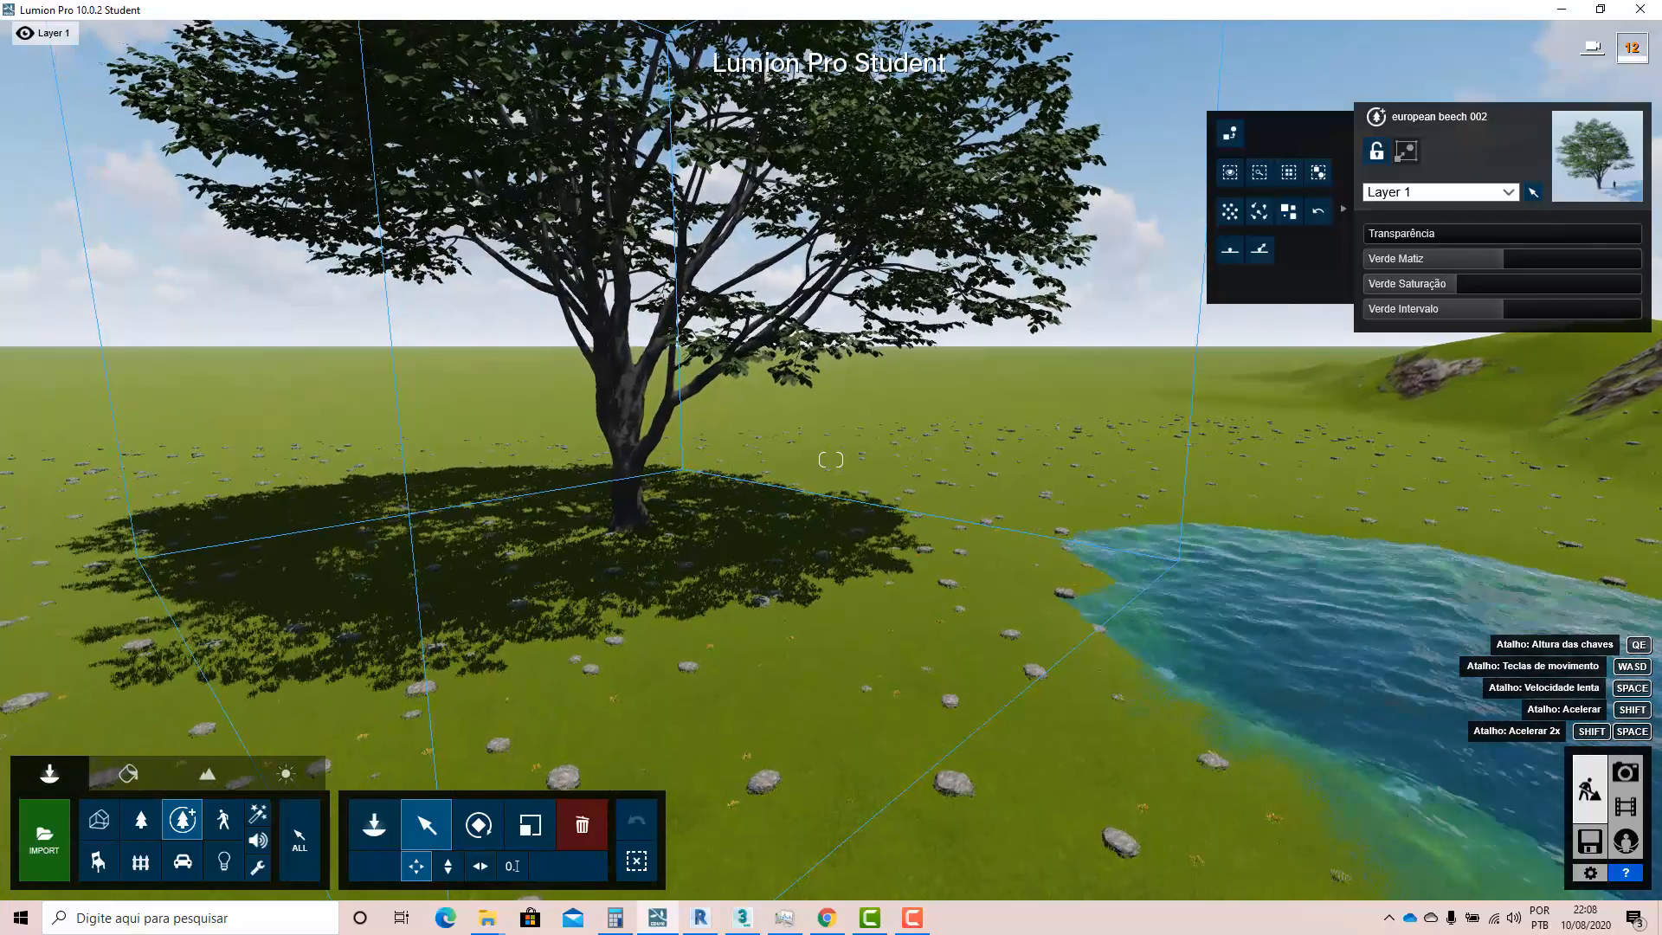
right_click_drag(950, 554, 968, 395)
key("w")
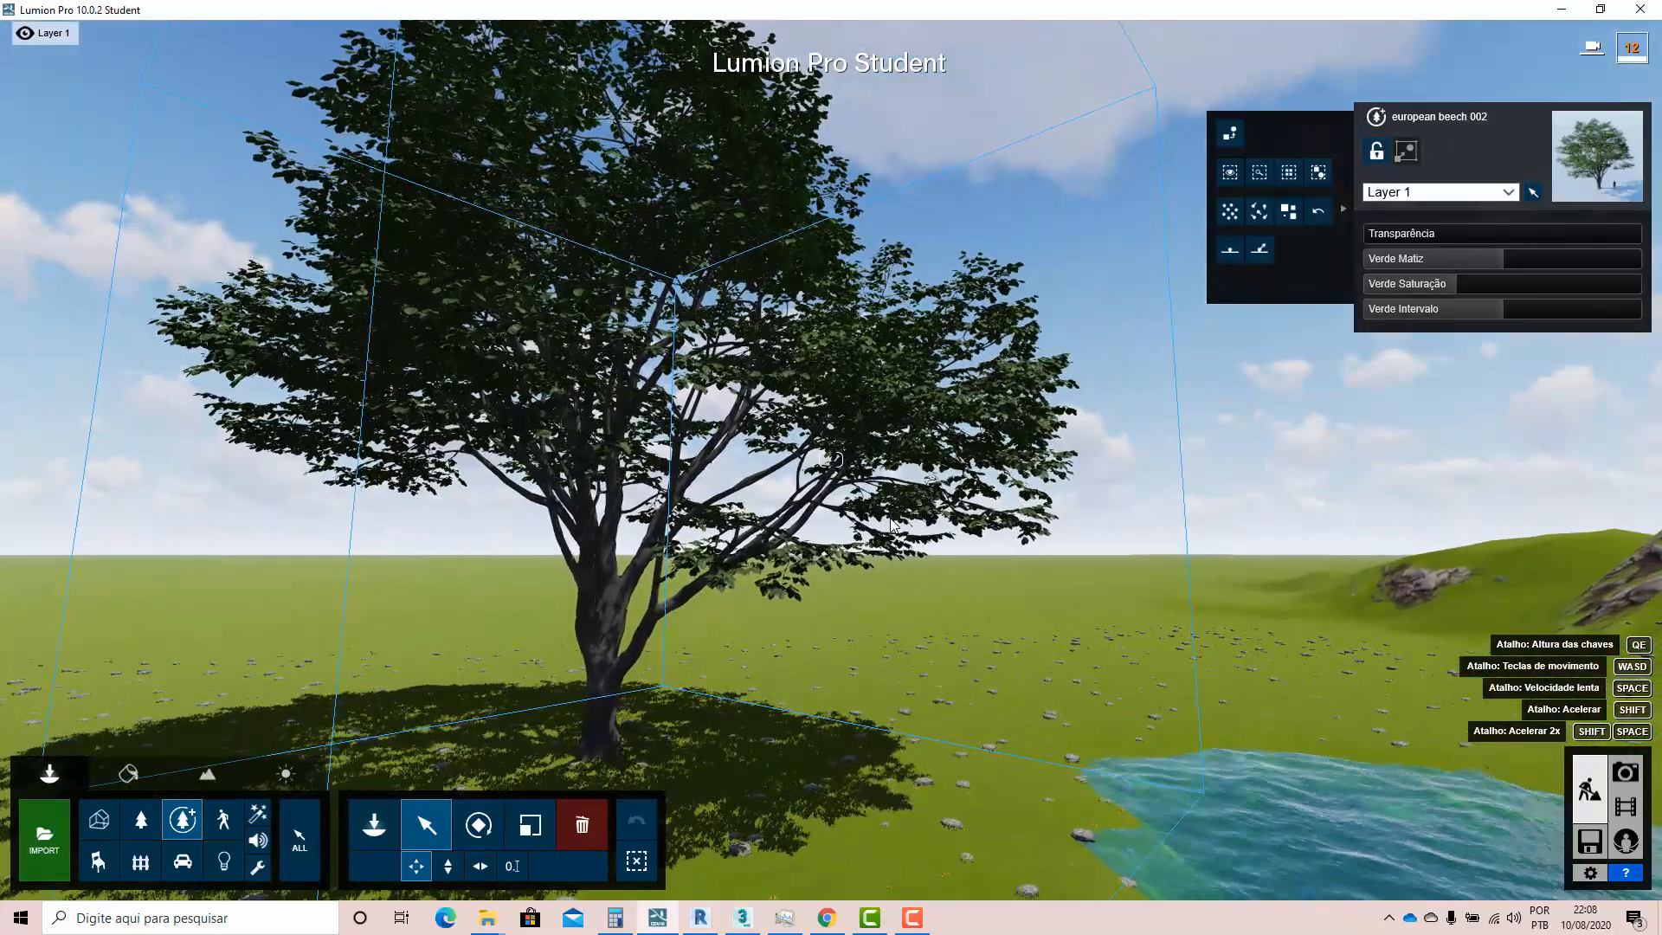
key("w")
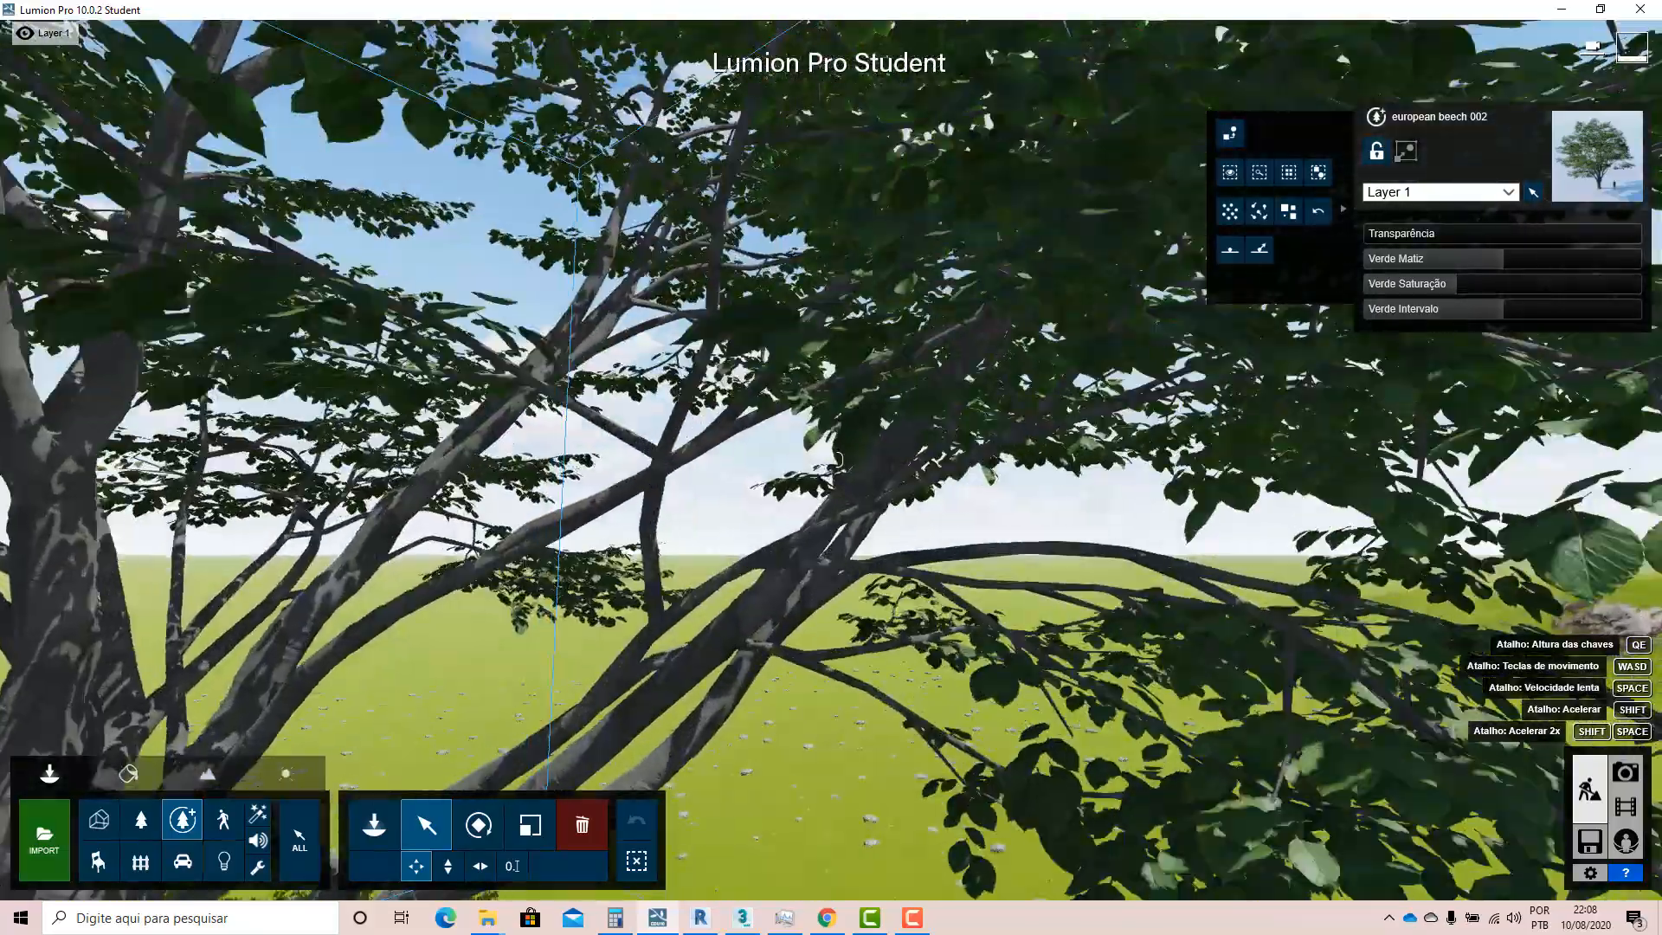
right_click_drag(390, 363, 841, 543)
key("w")
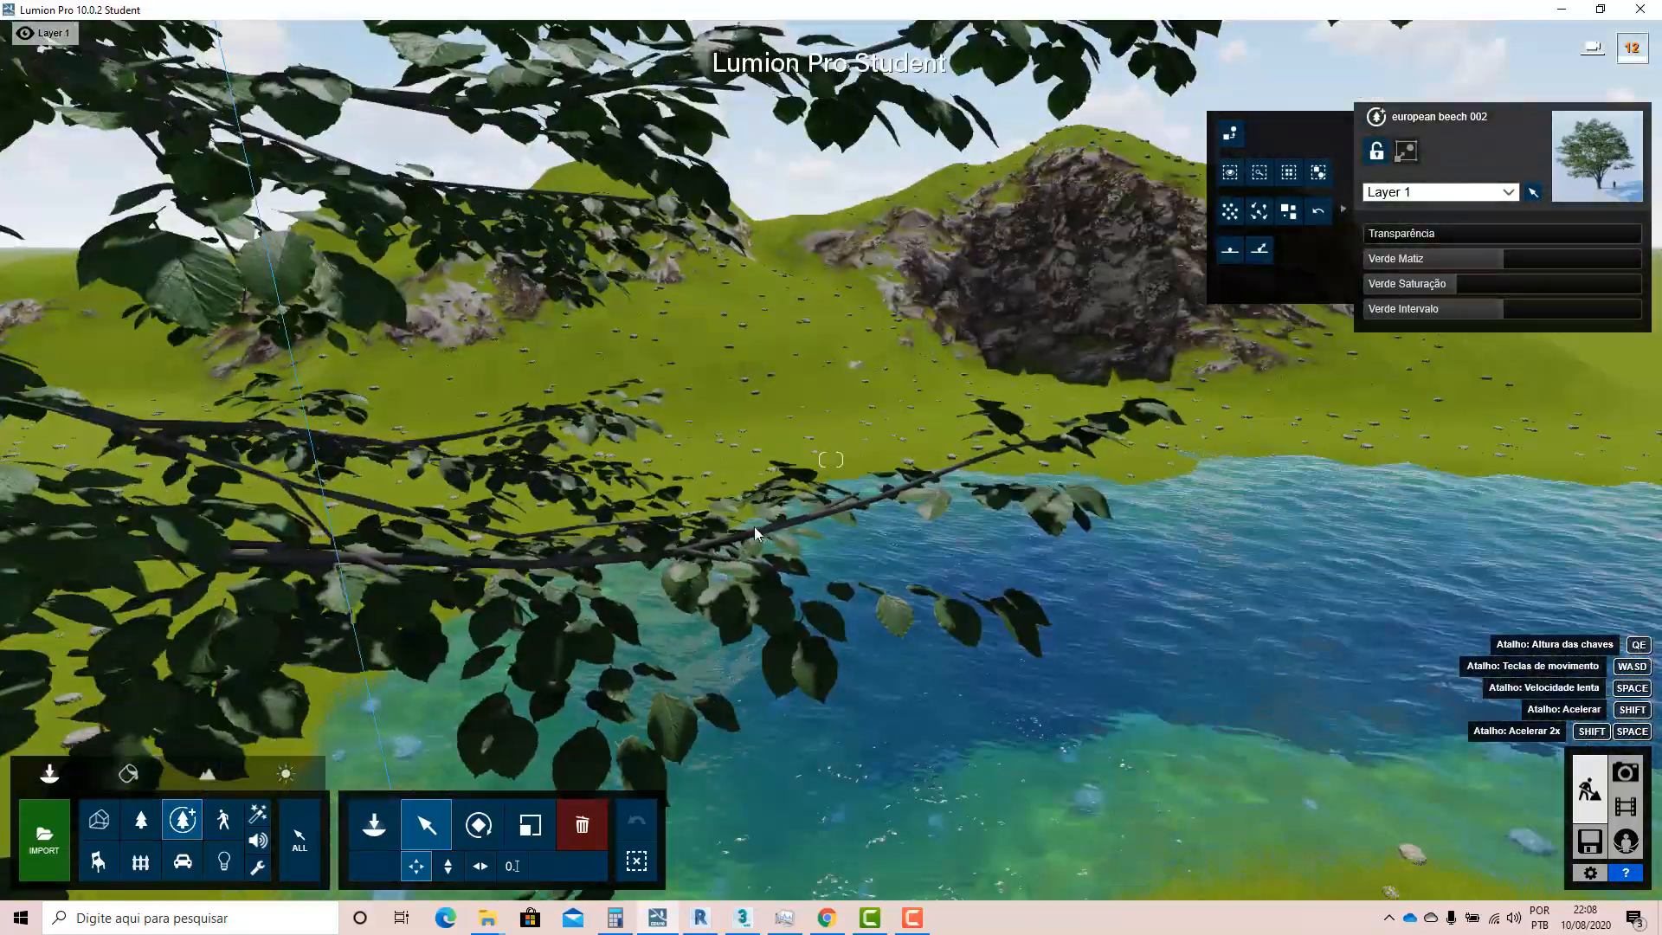
key("s")
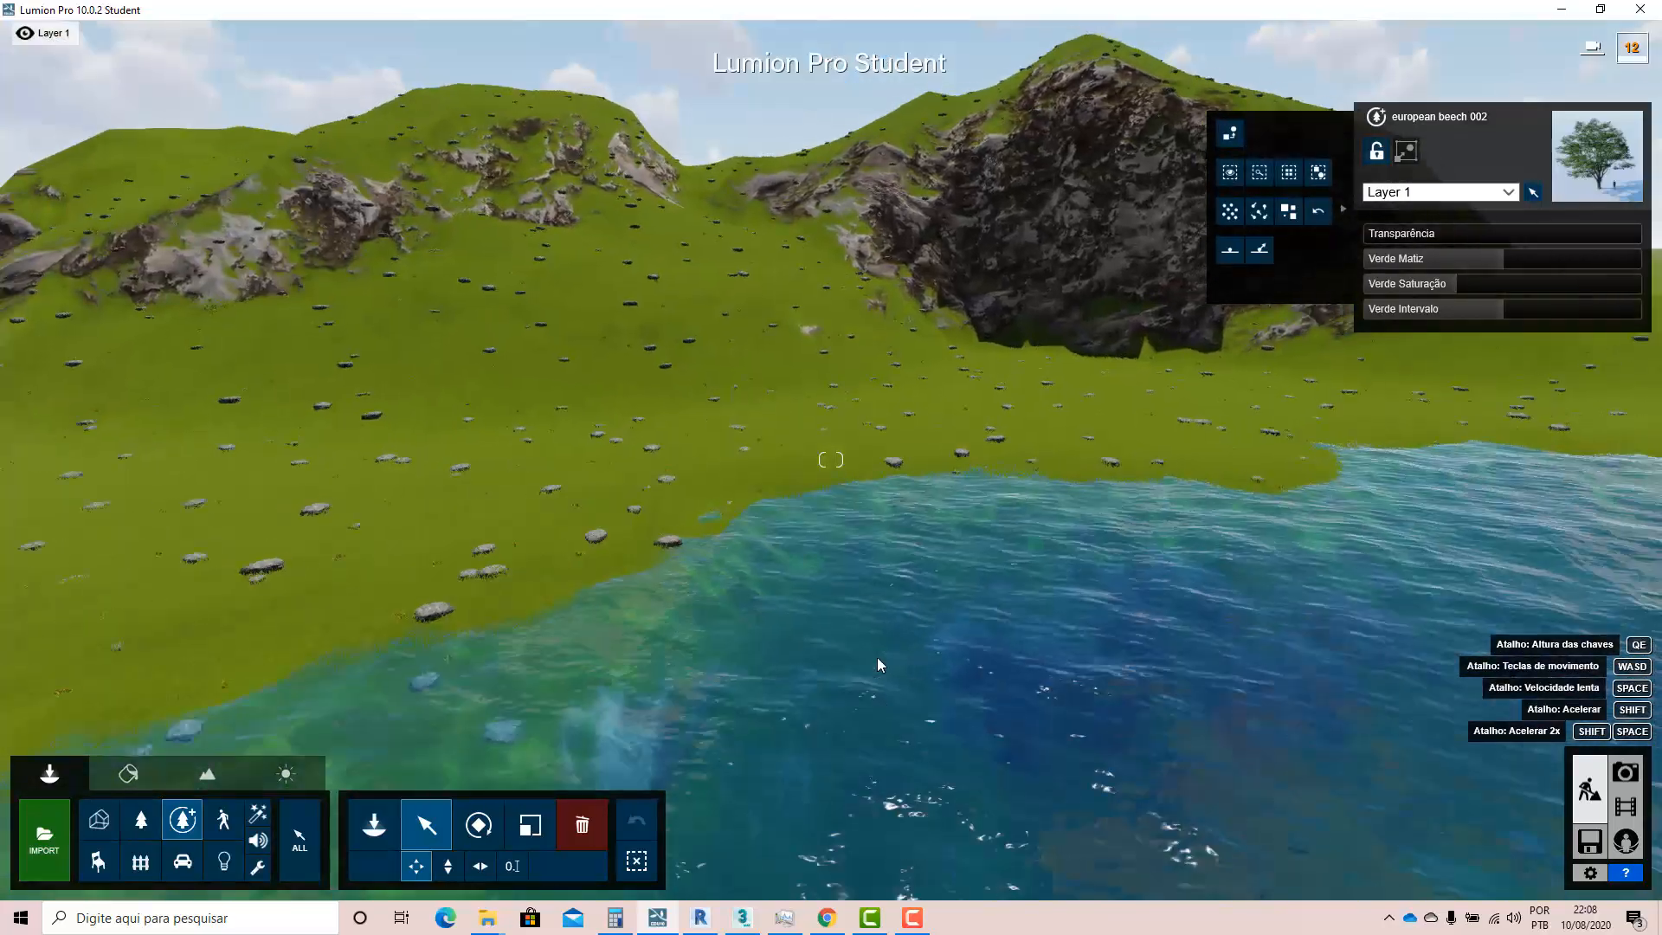
key("s")
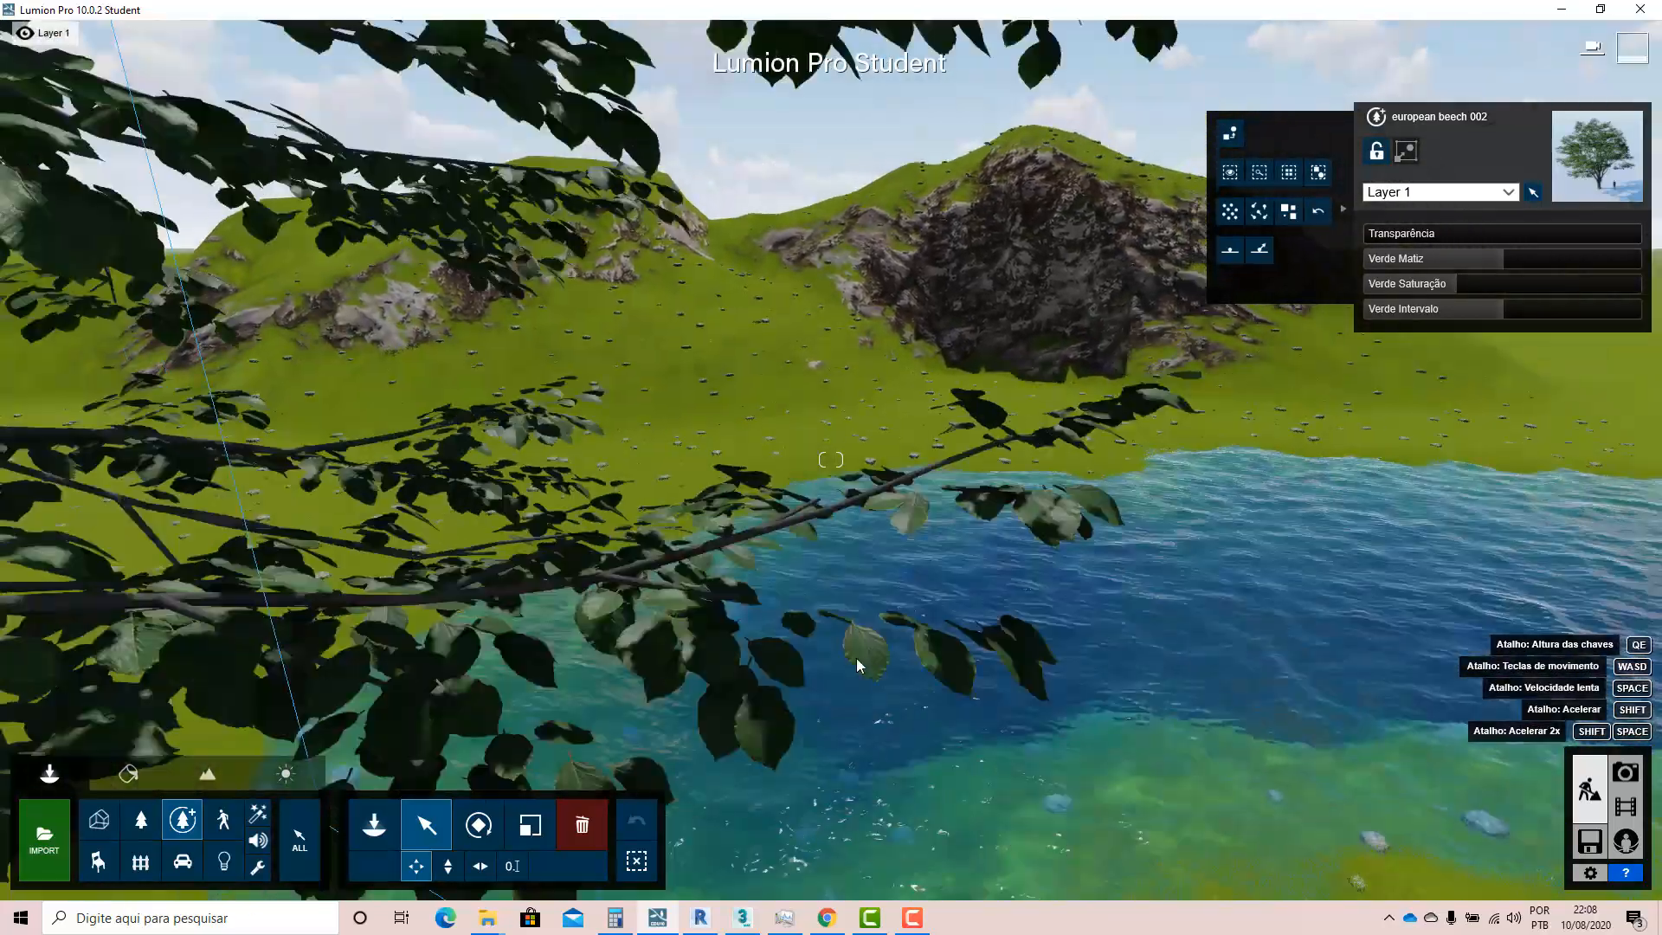
right_click_drag(813, 554, 758, 604)
key("w")
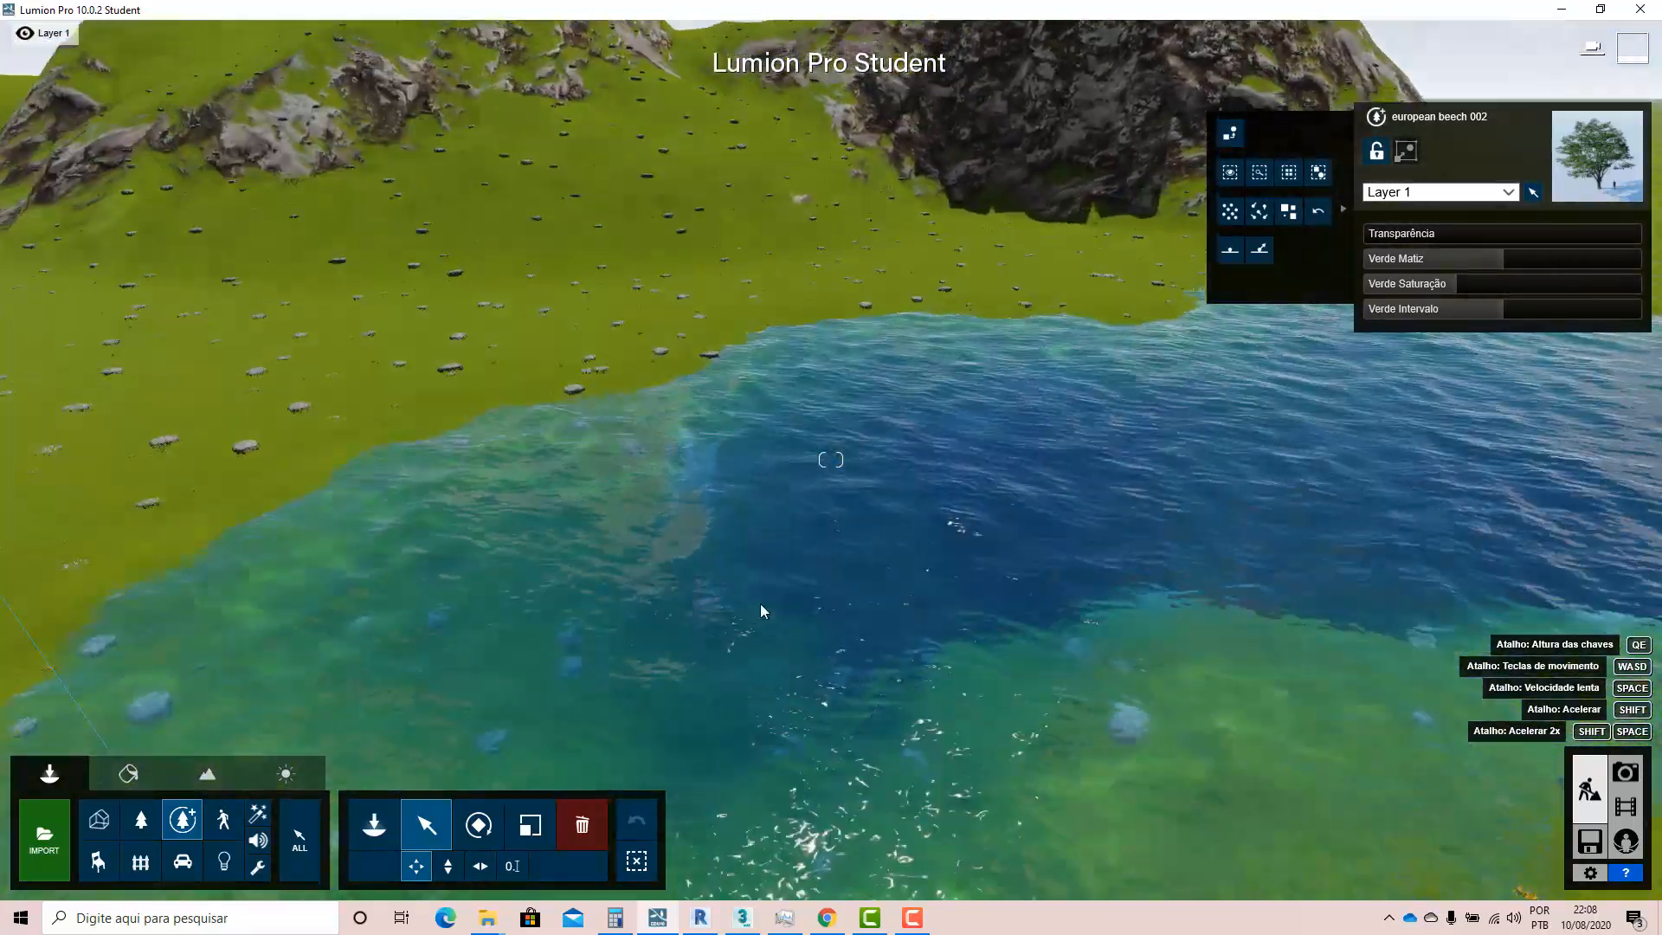
key("s")
key("s")
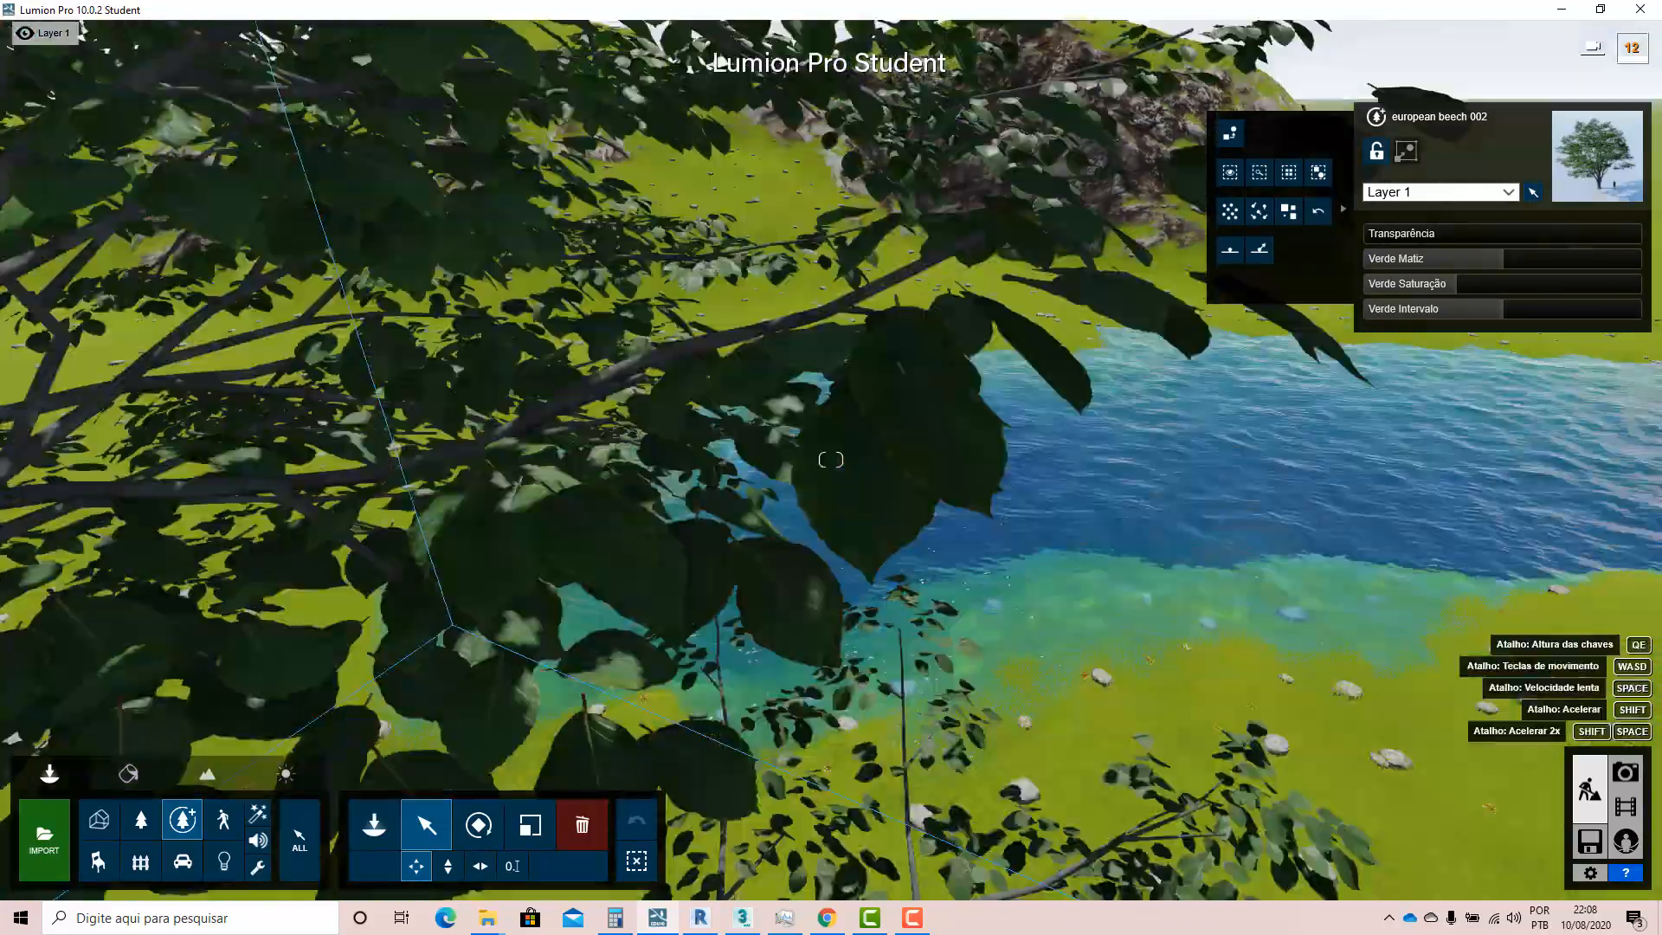
- Look around from the beech past the lake, shrub and house, finishing on an overview of the house and both plants
right_click_drag(484, 563, 623, 510)
key("w")
key("w")
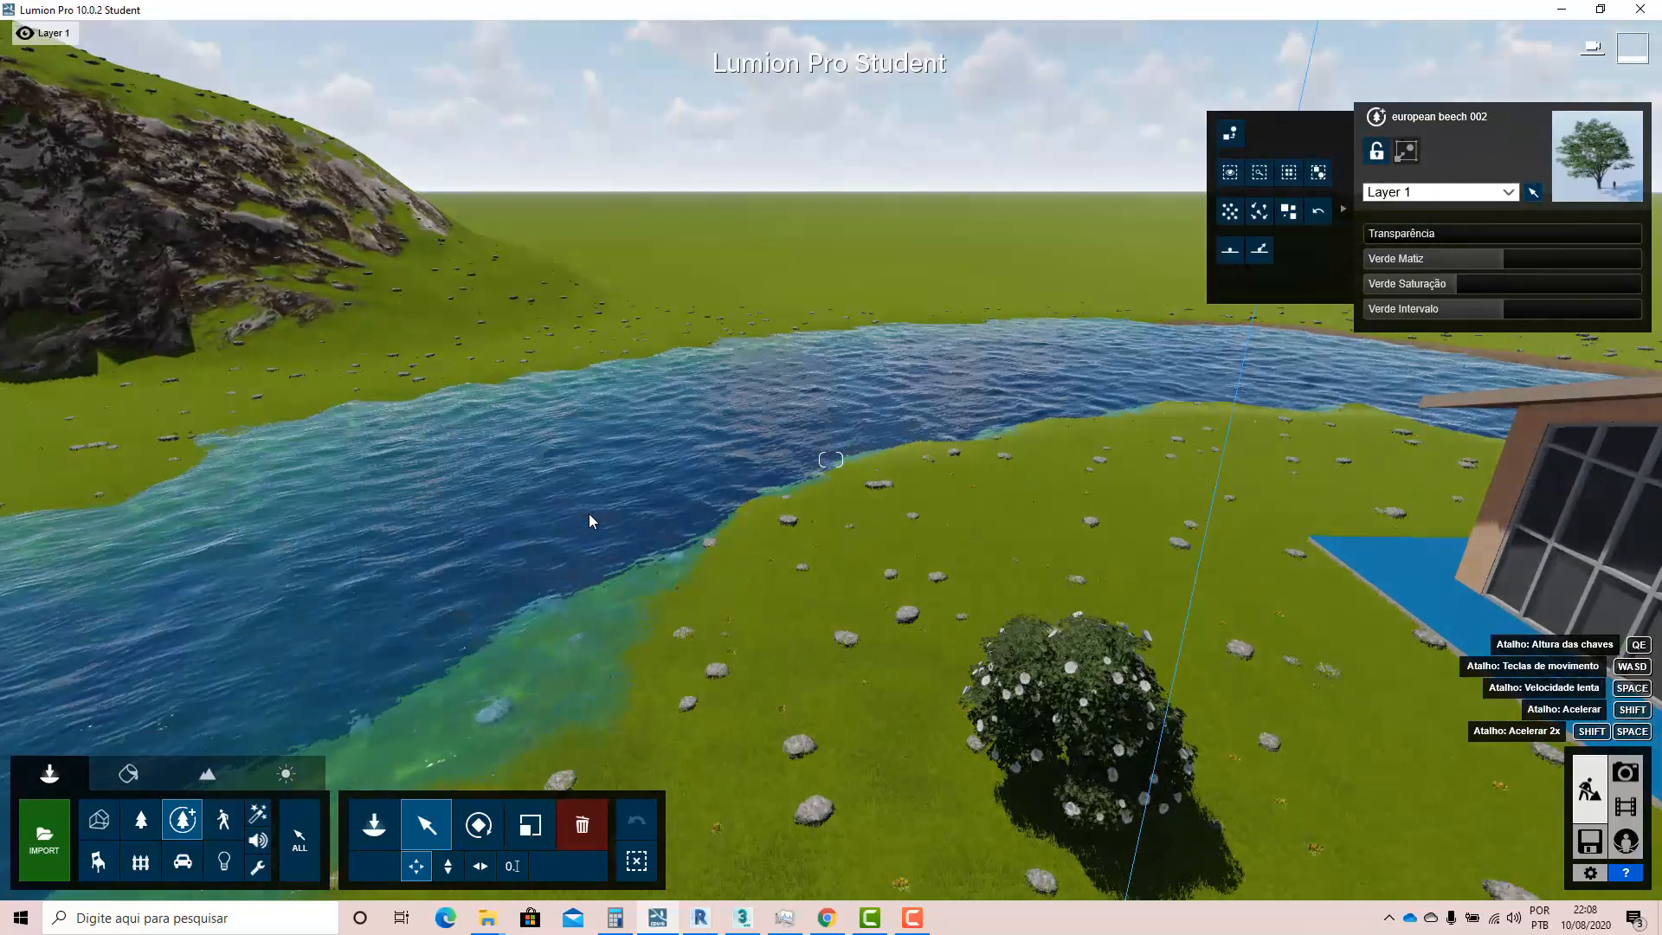
right_click_drag(473, 511, 529, 506)
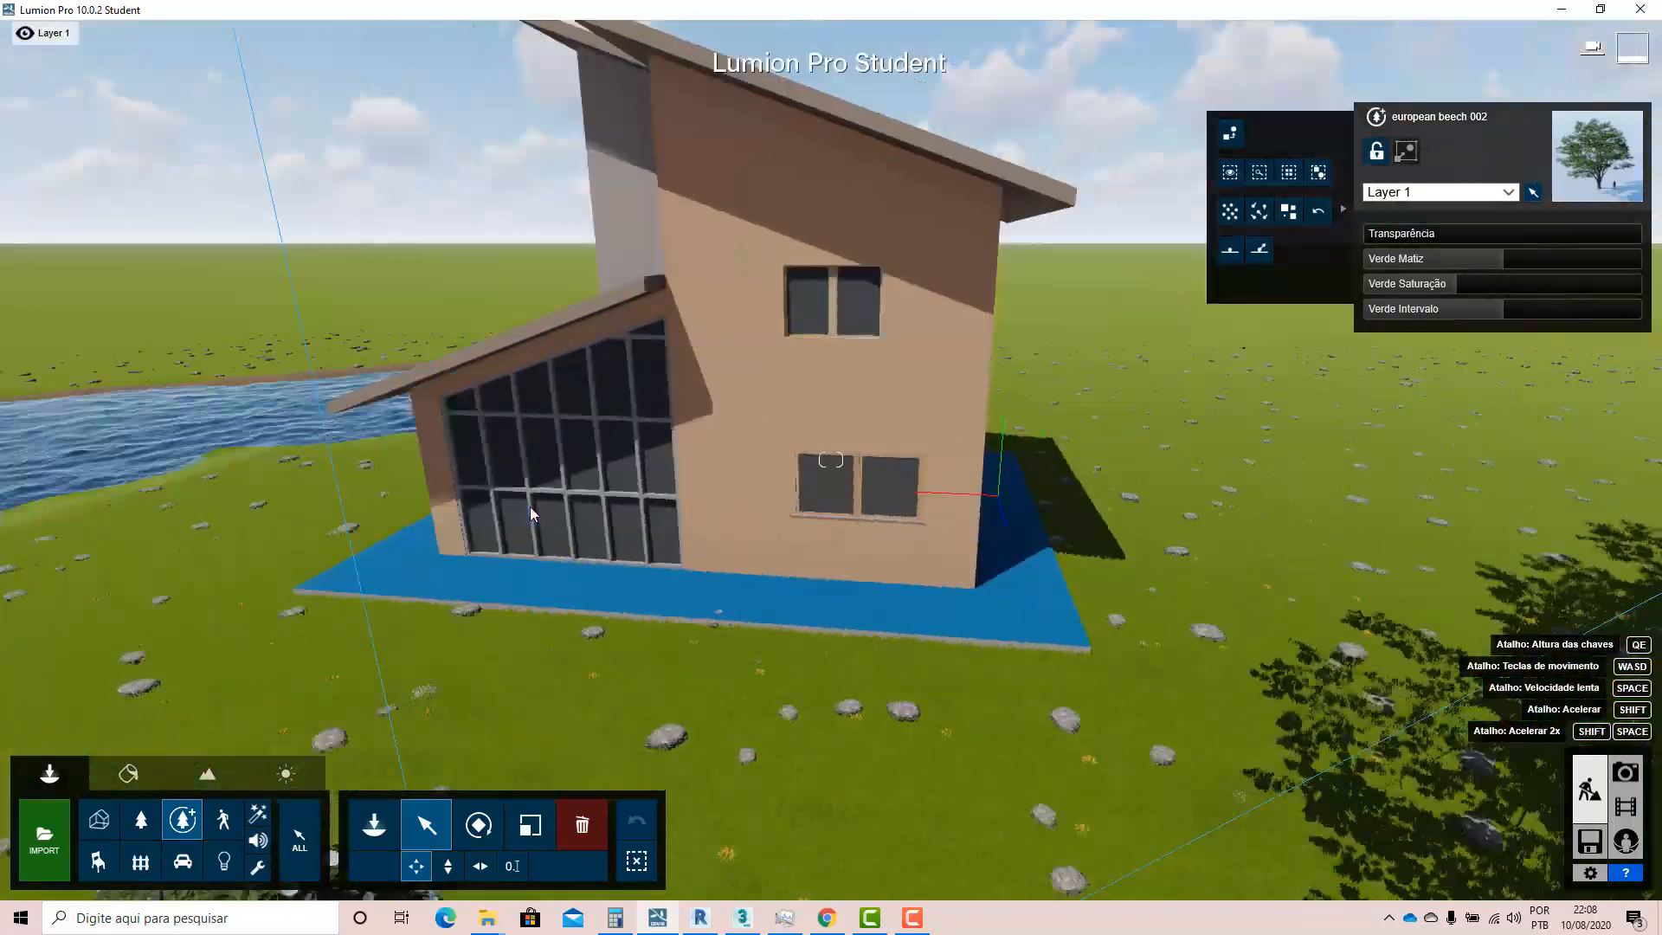
right_click_drag(389, 507, 523, 511)
key("s")
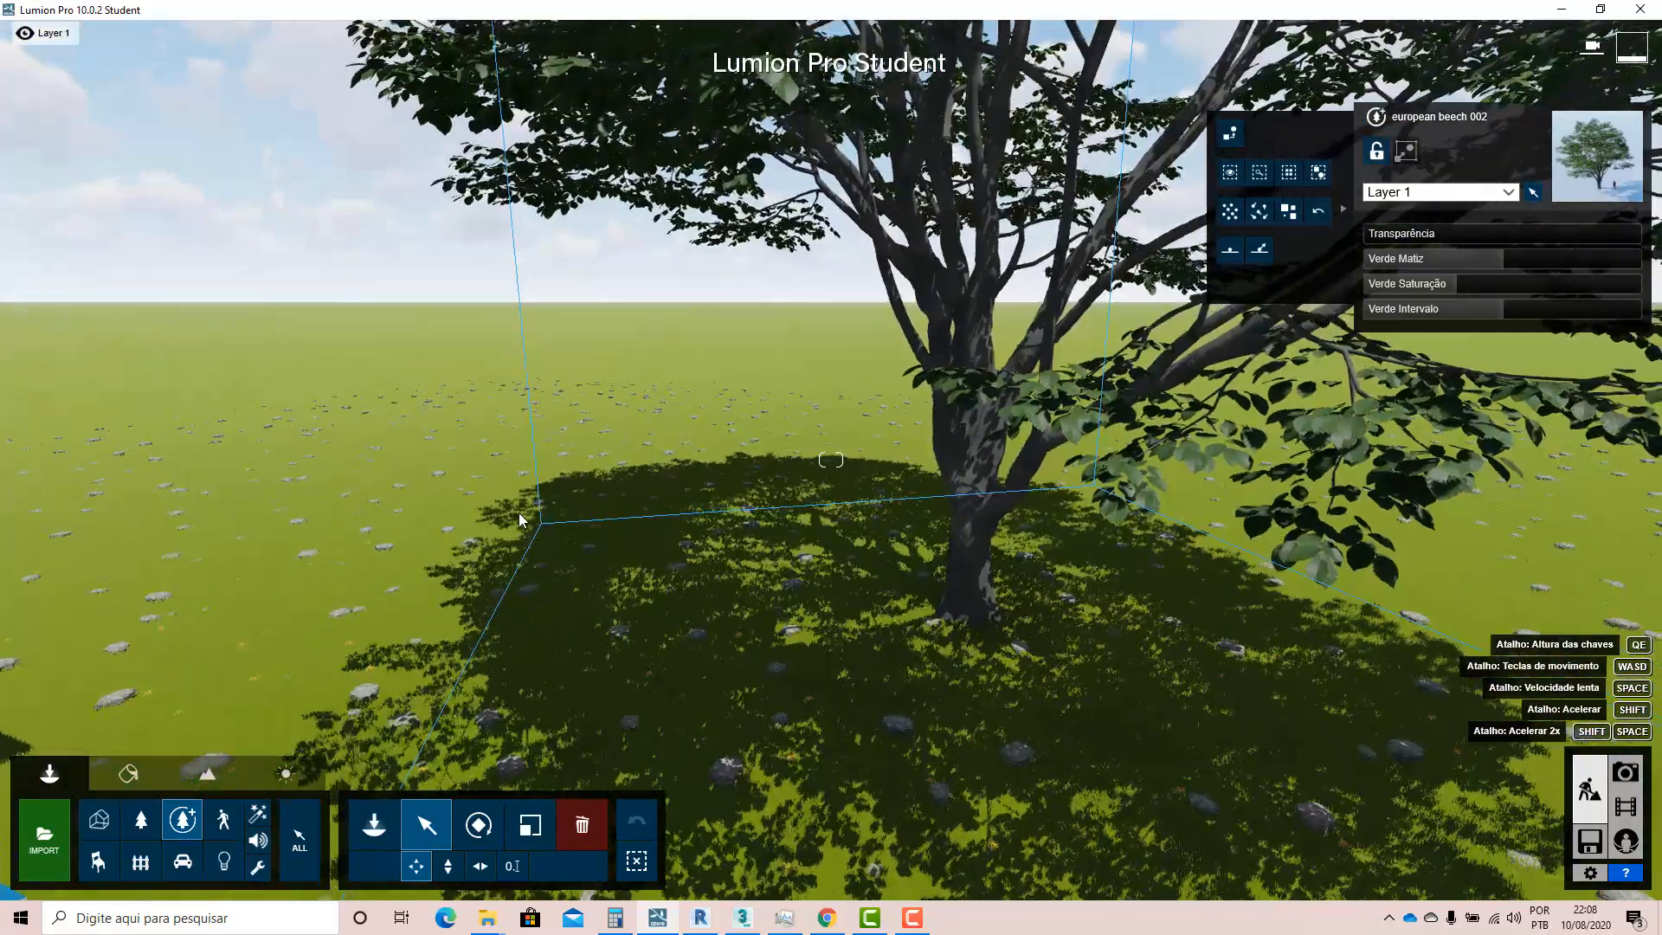
key("s")
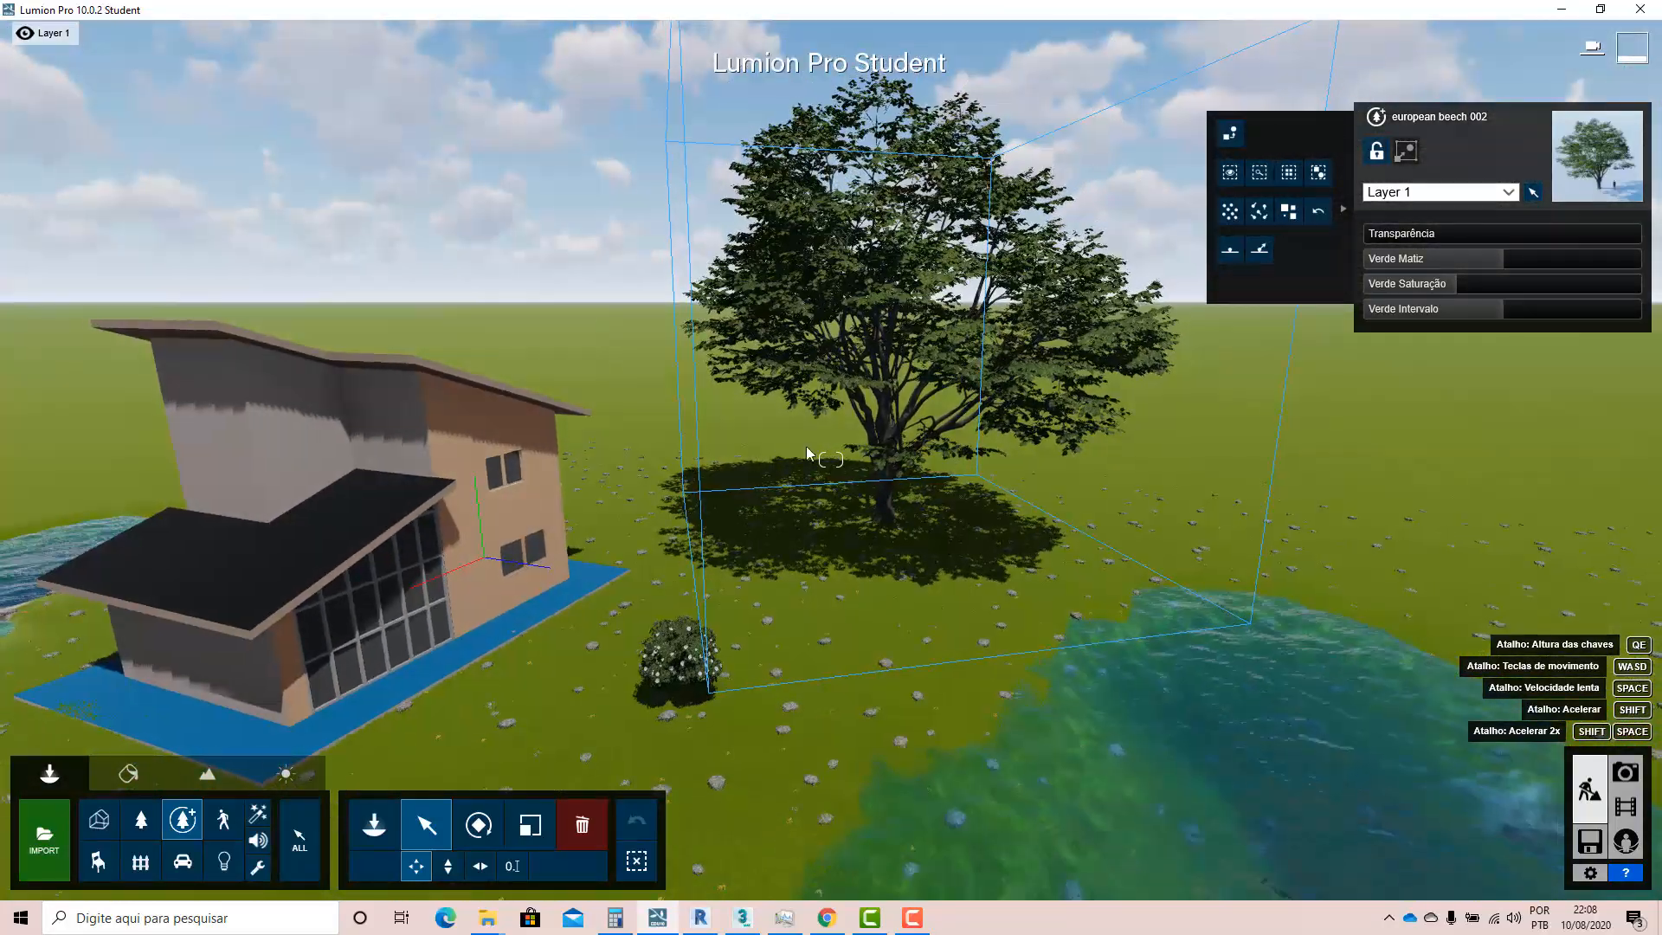
right_click_drag(972, 251, 775, 463)
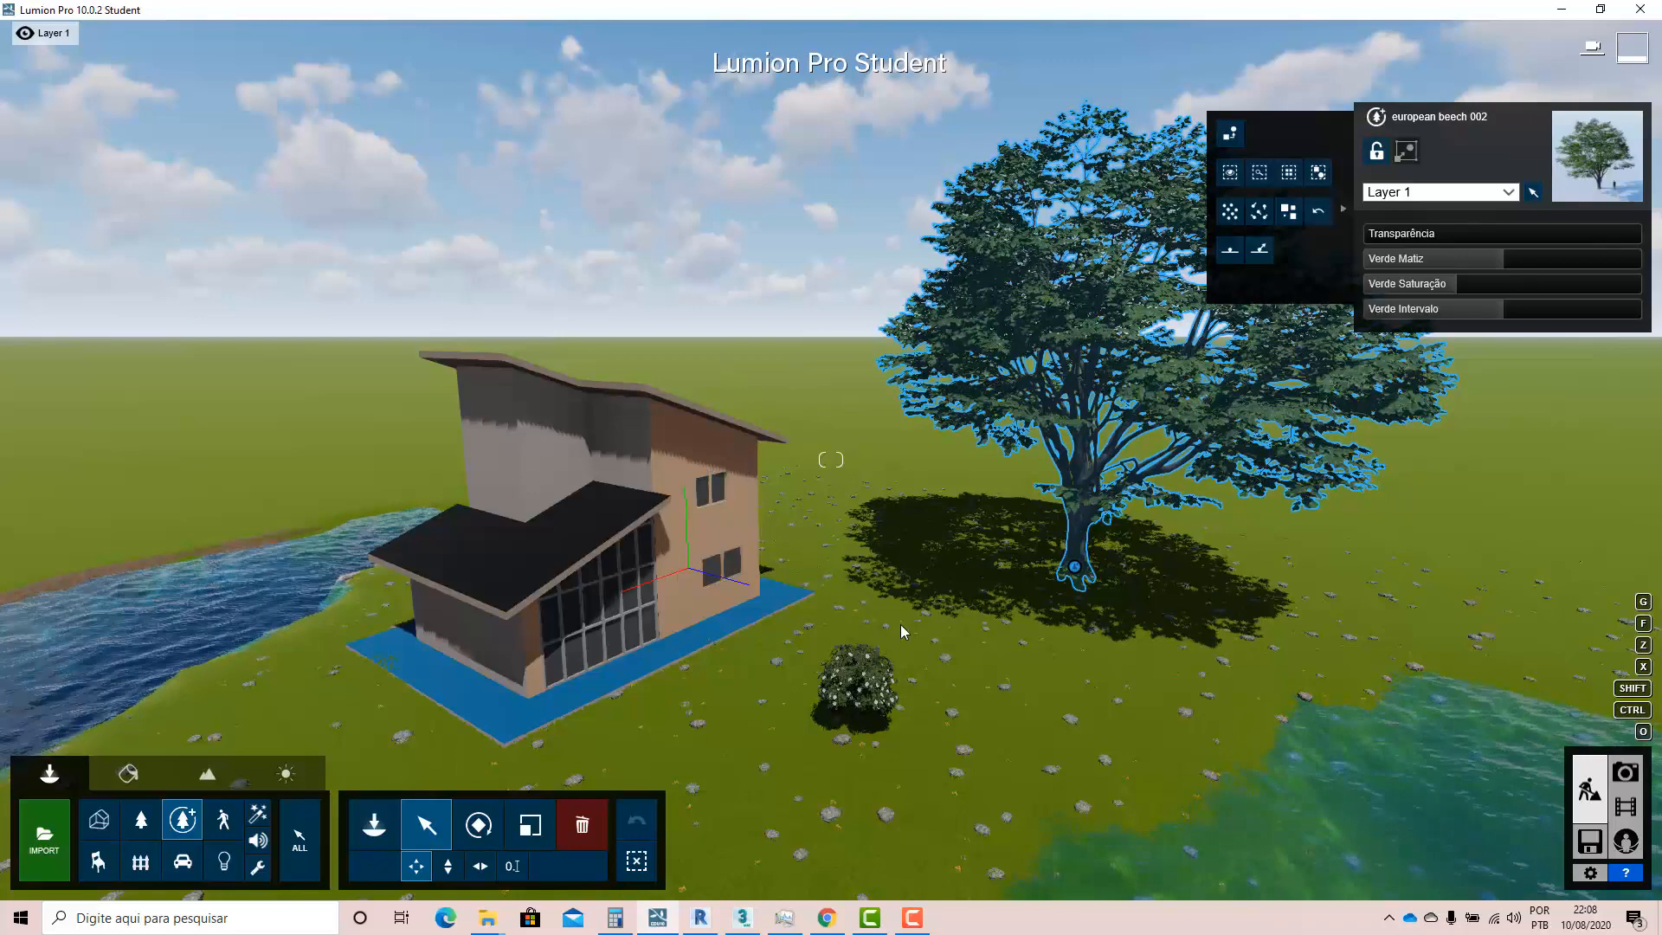
scroll(906, 606, "down", 3)
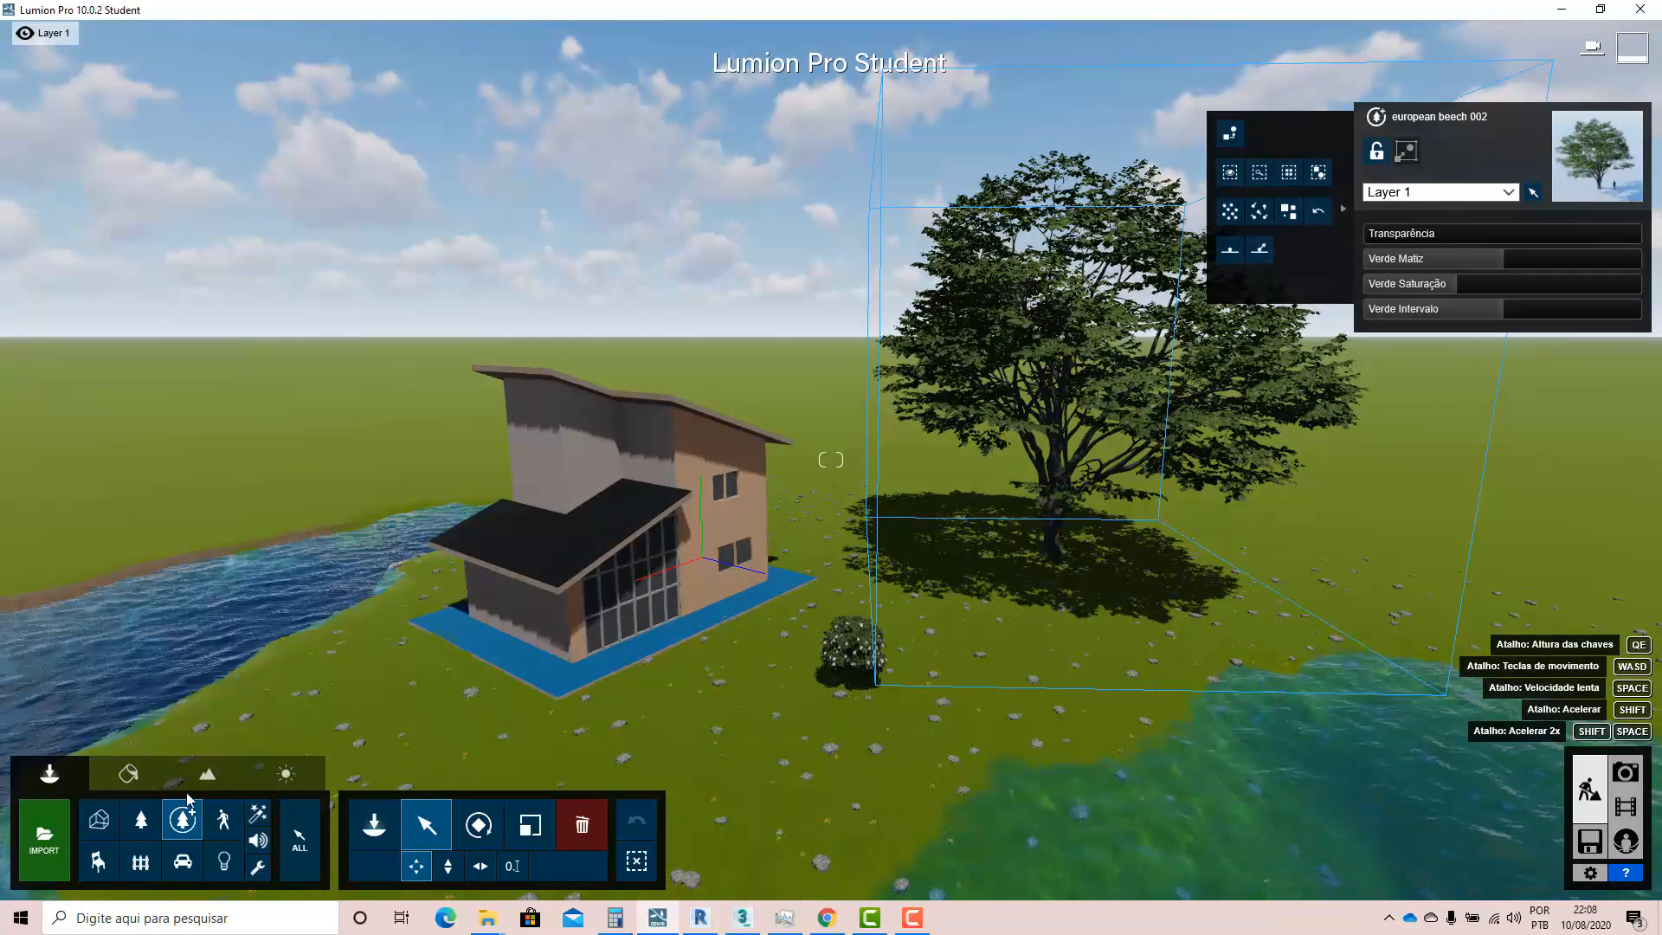
- Place the silver Car 017 from the transport library on the grass in front of the house, near the flowering shrub
left_click(145, 825)
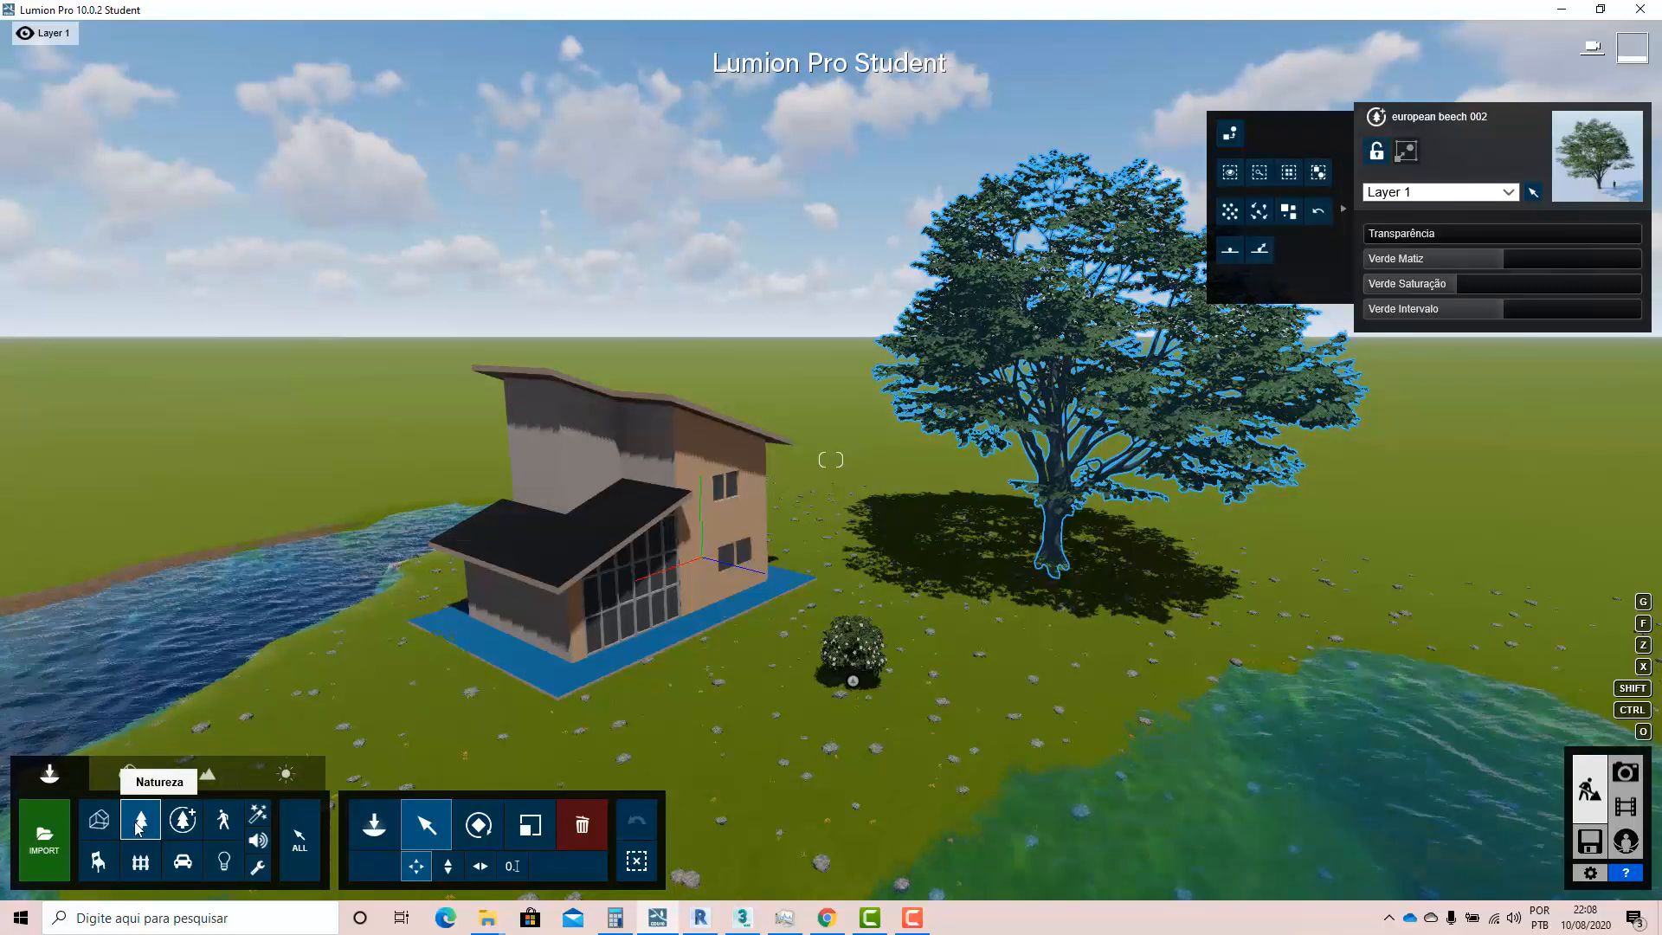
left_click(183, 866)
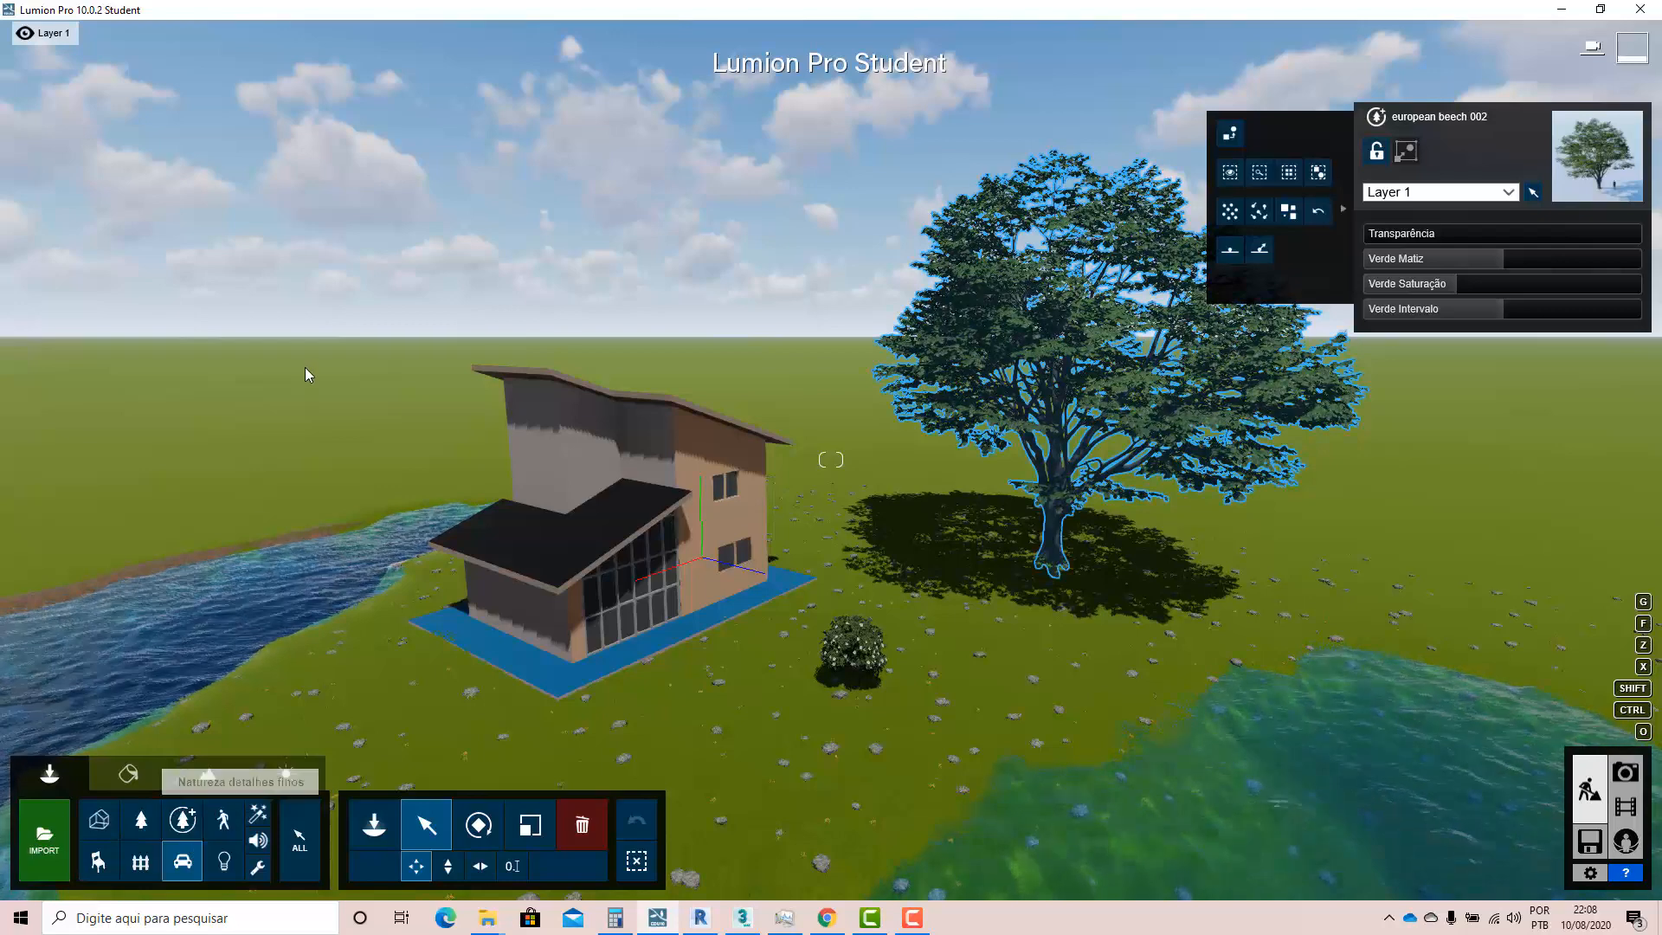
left_click(184, 861)
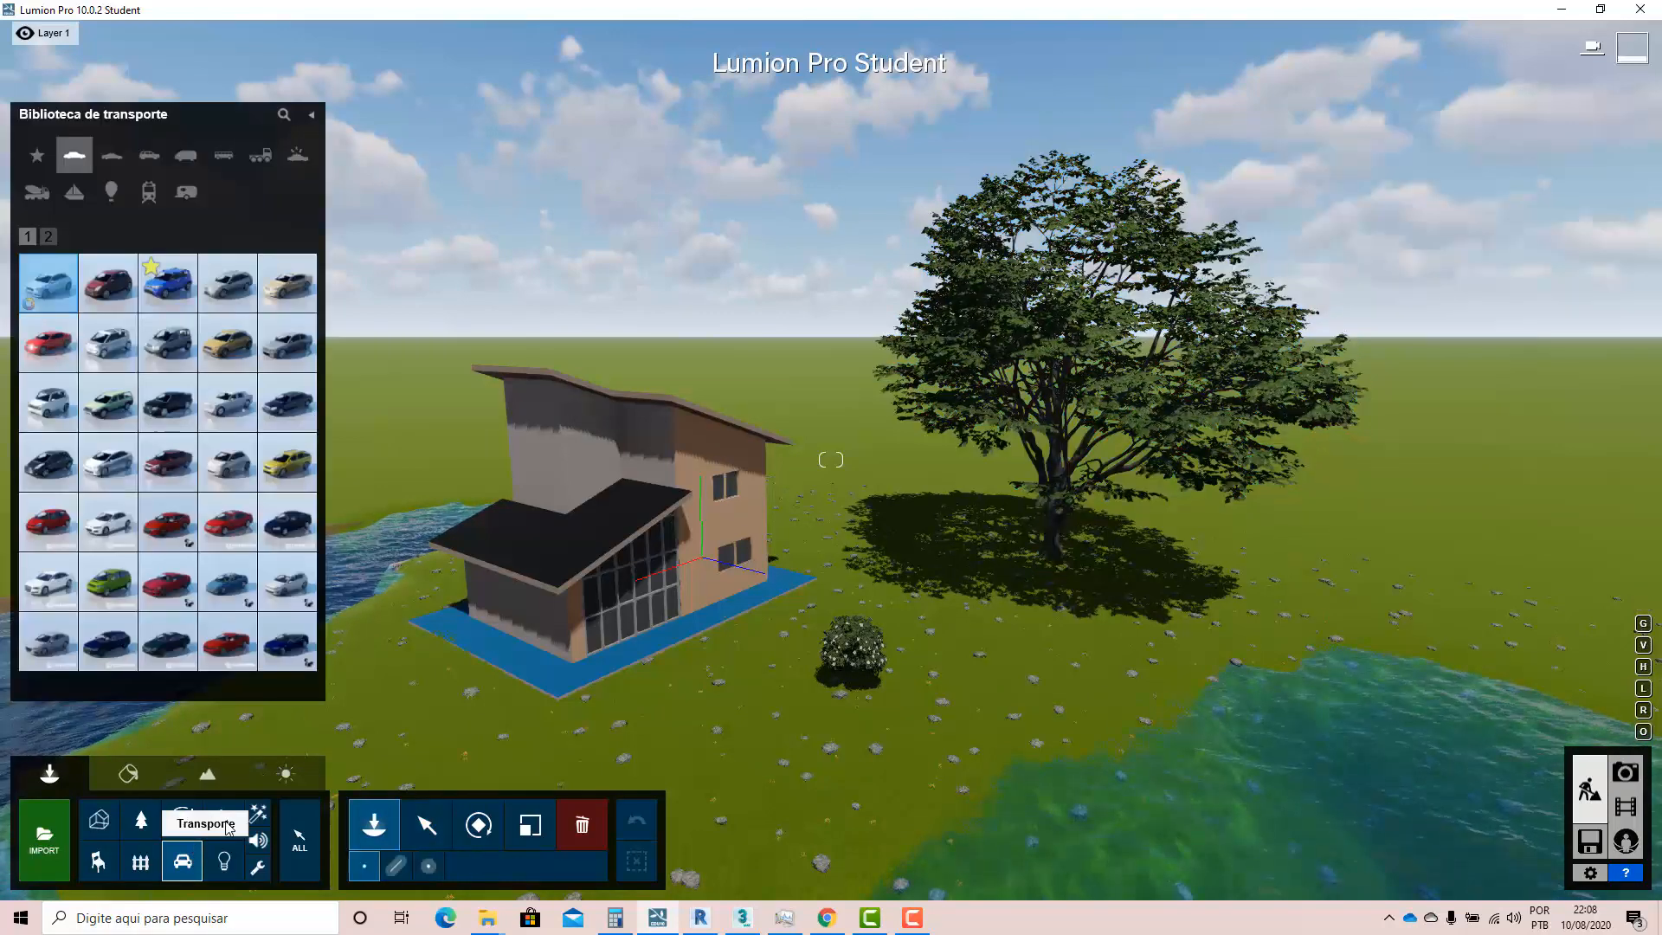
left_click(54, 230)
left_click(32, 235)
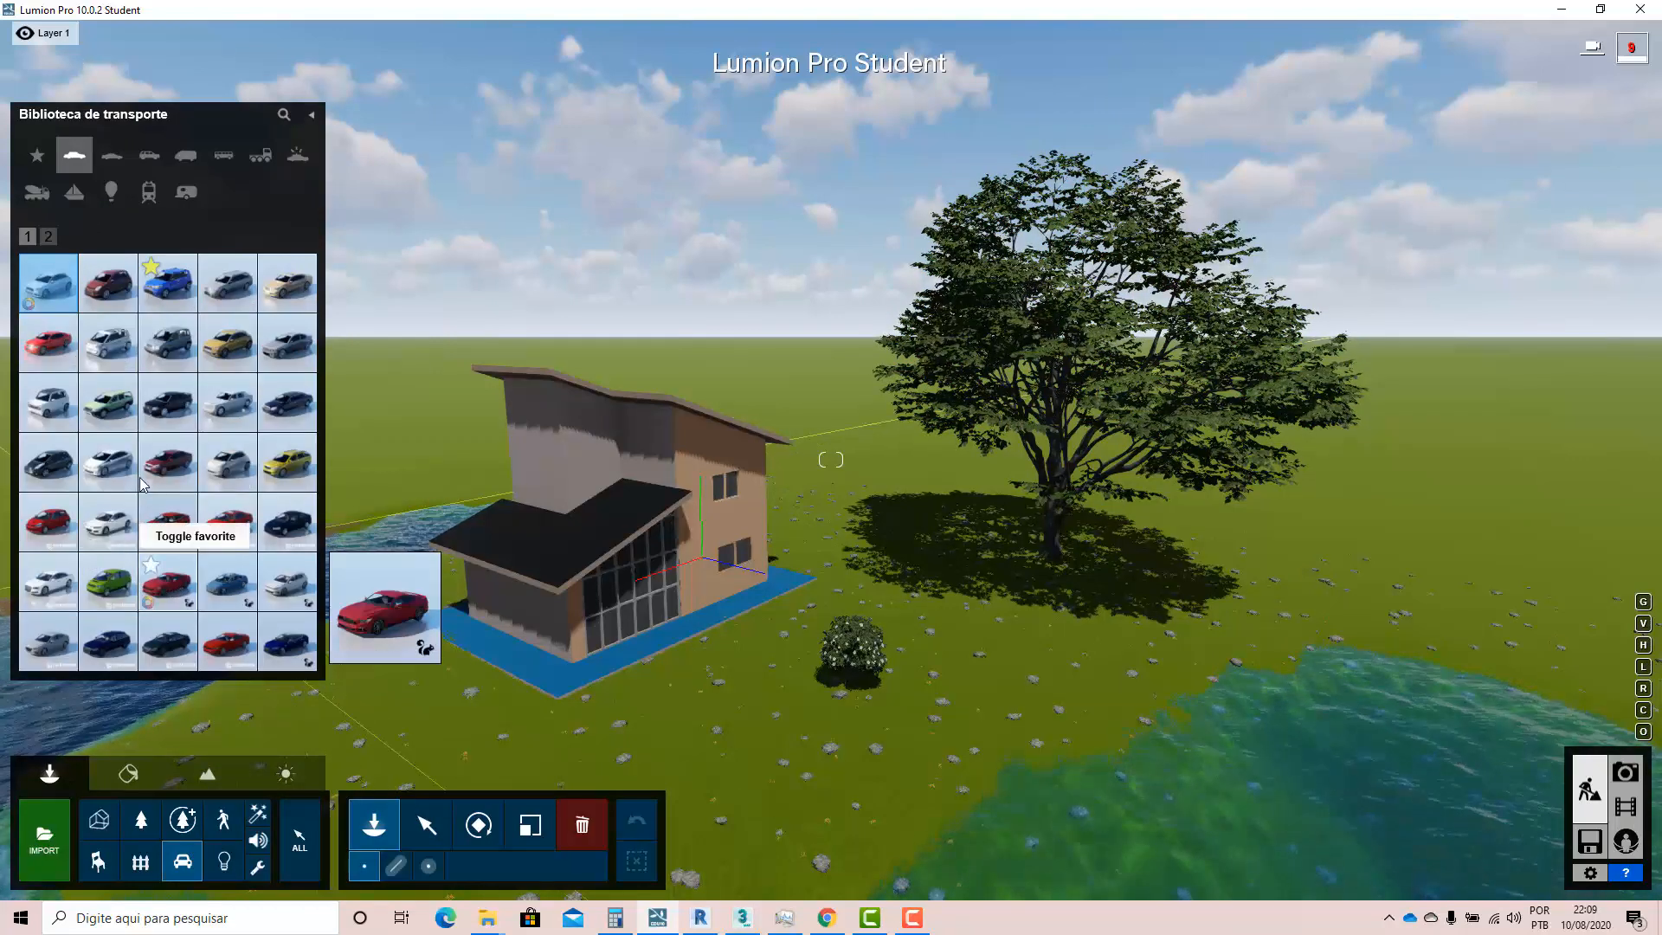
left_click(117, 466)
left_click(530, 688)
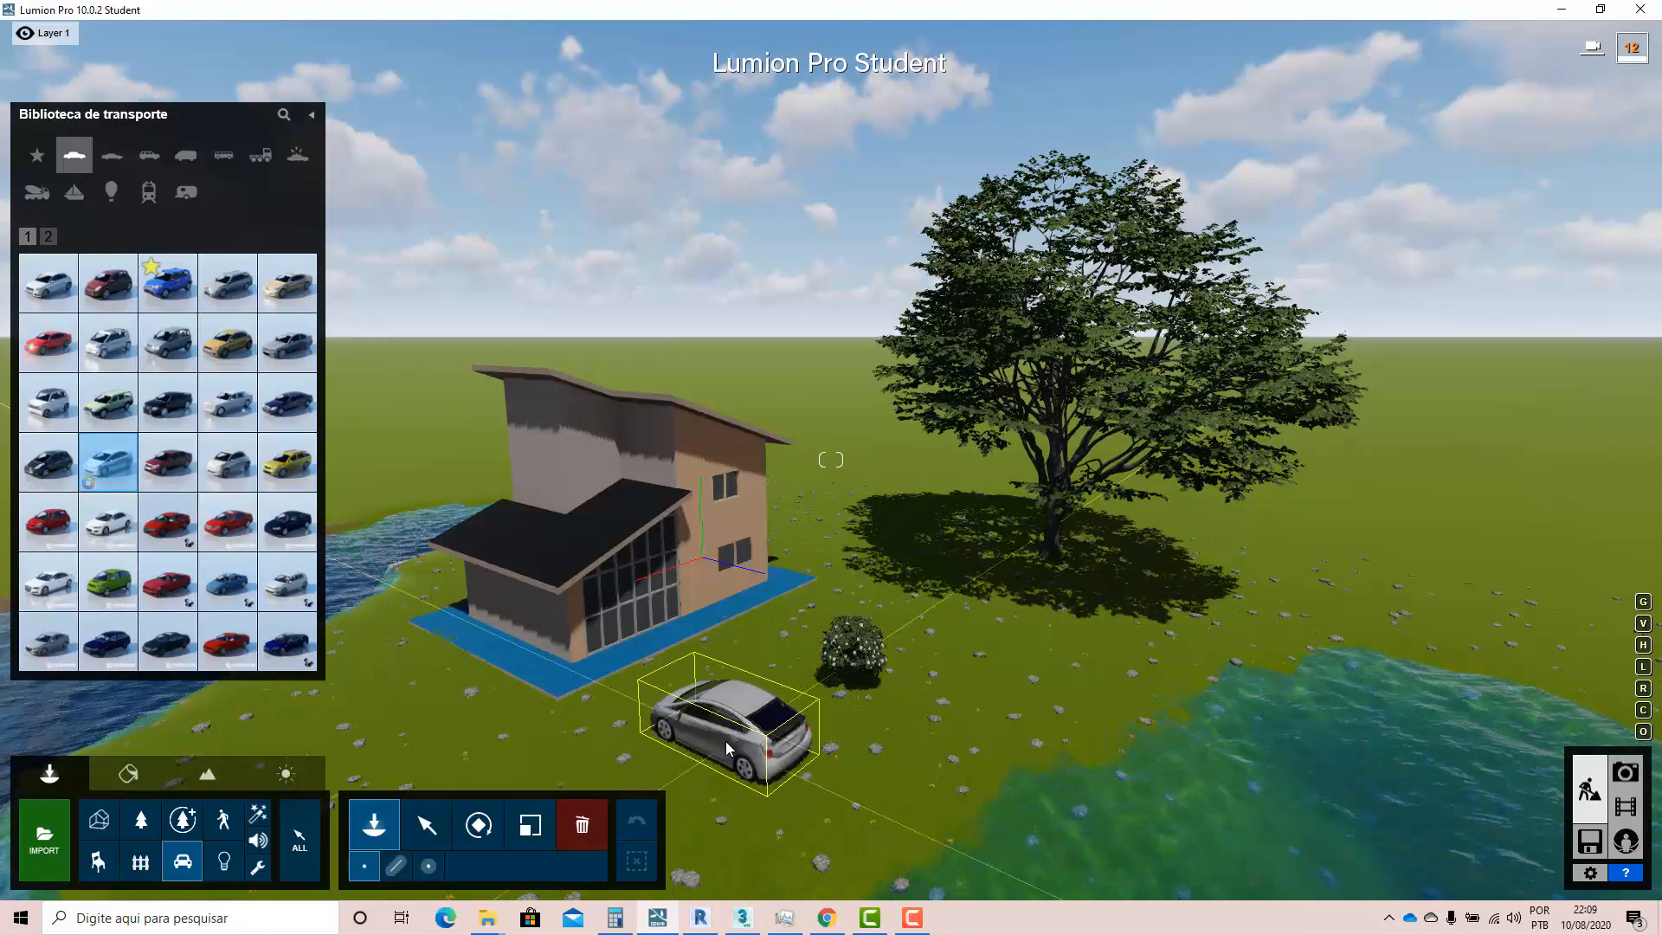
left_click(725, 741)
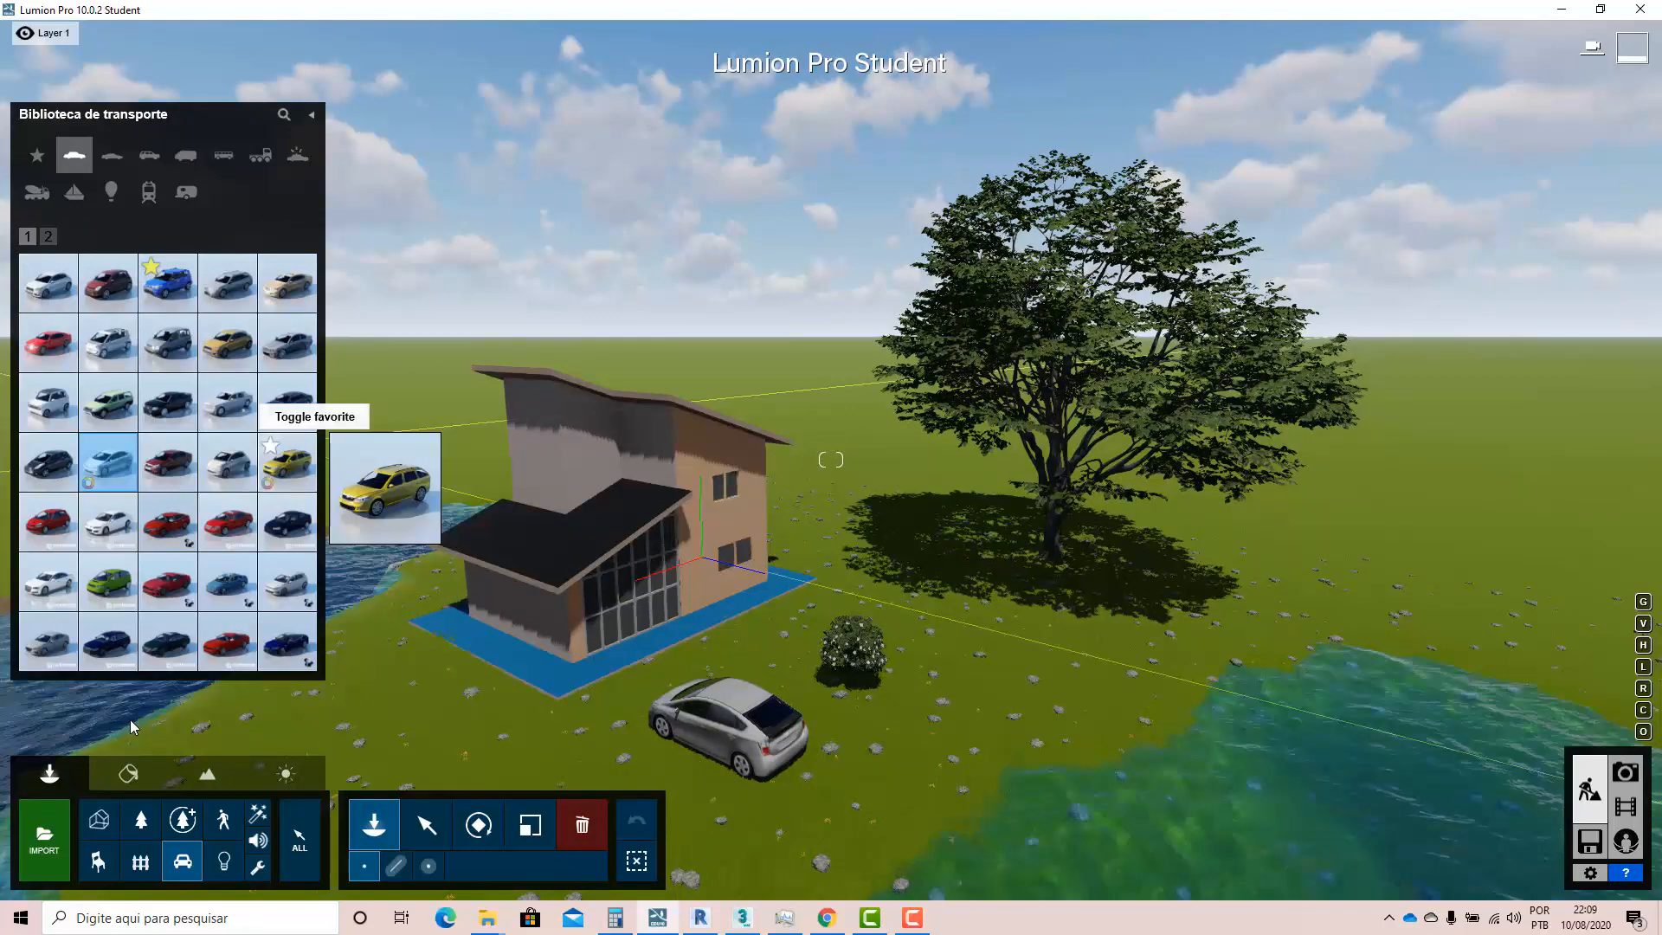
- Select the silver car in front of the house to open its colour, lights and driver properties
left_click(427, 824)
right_click_drag(606, 636, 654, 654)
left_click(598, 730)
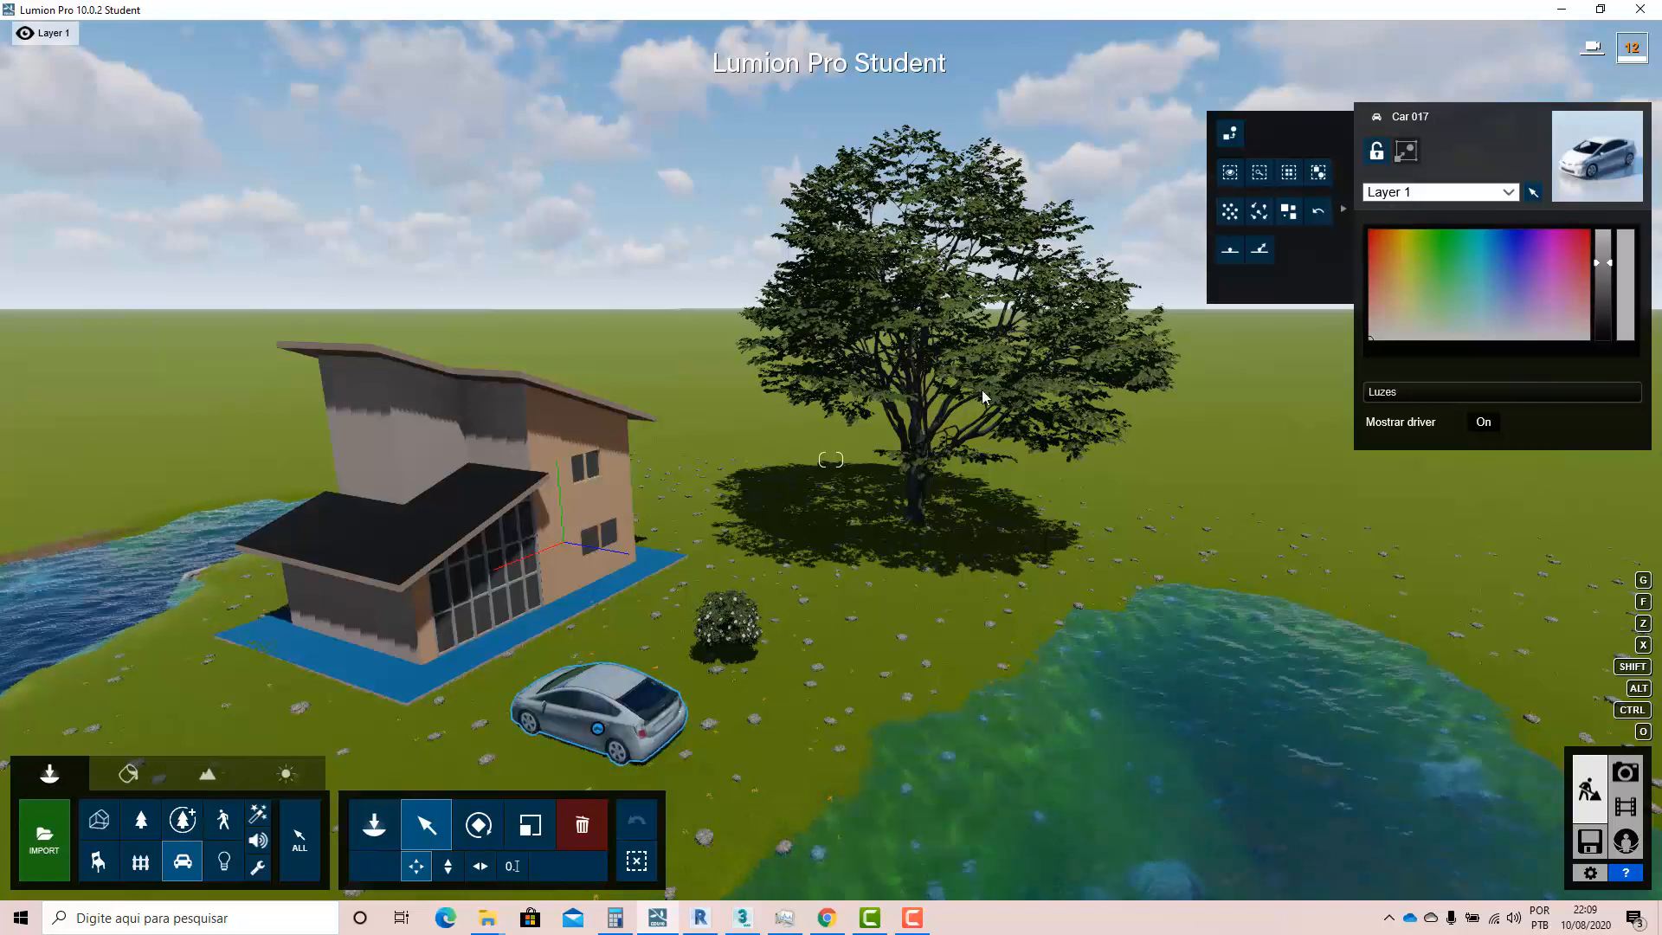
- Select the european beech and the white camellia shrub one after the other, each through its own object category
left_click(184, 827)
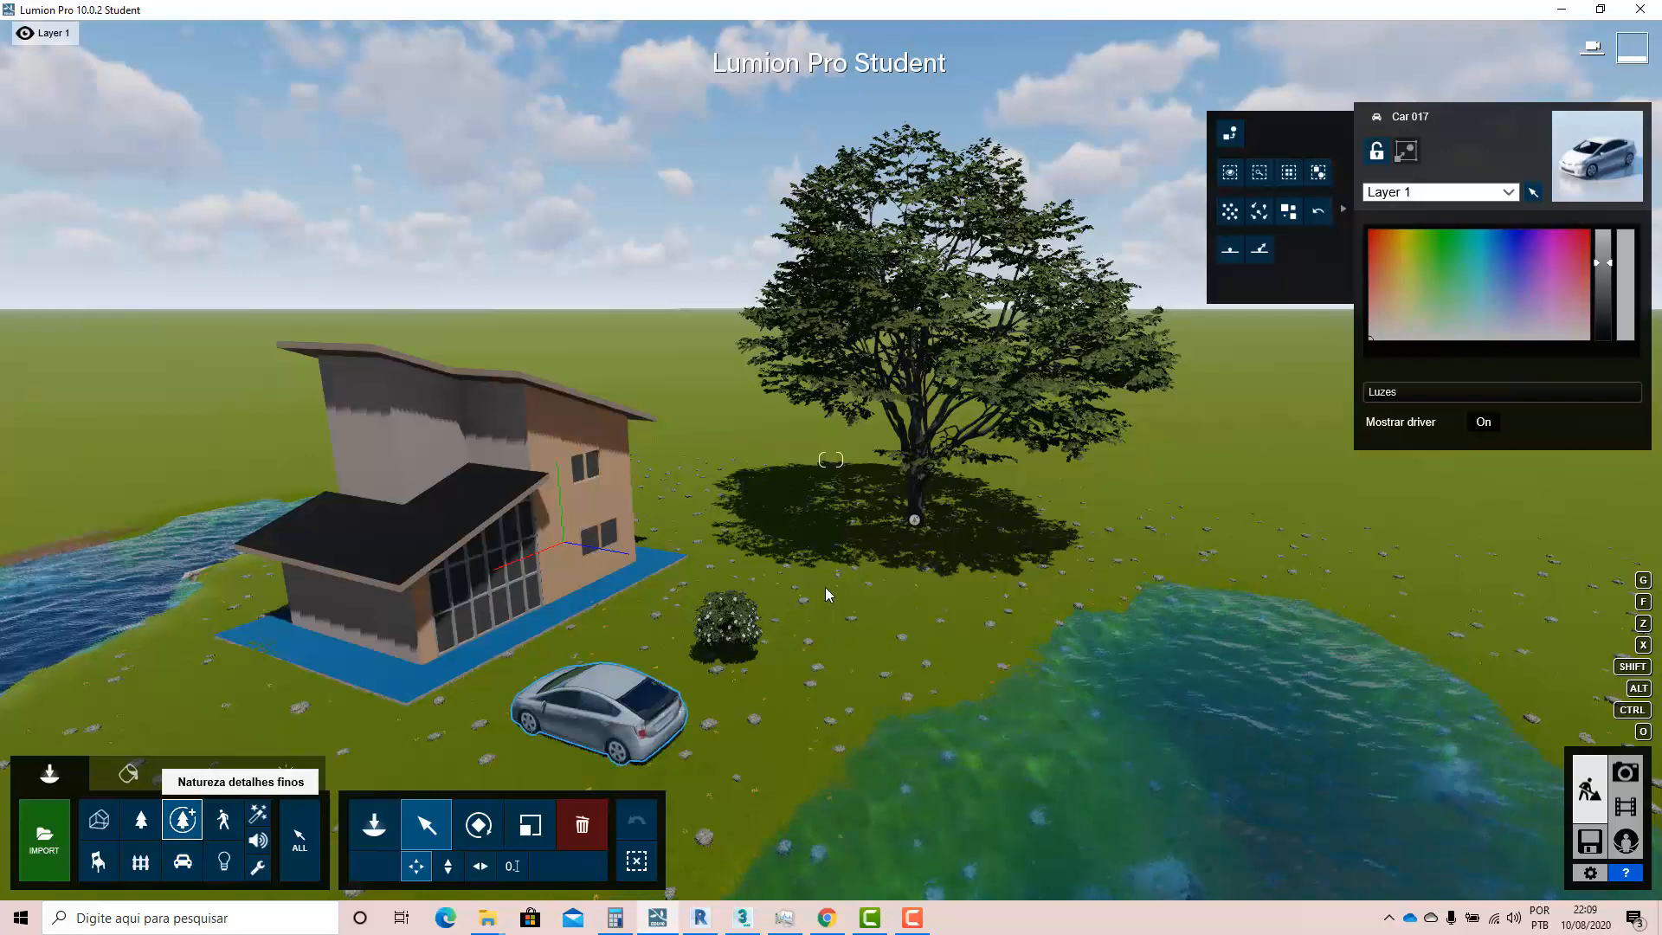
left_click(916, 521)
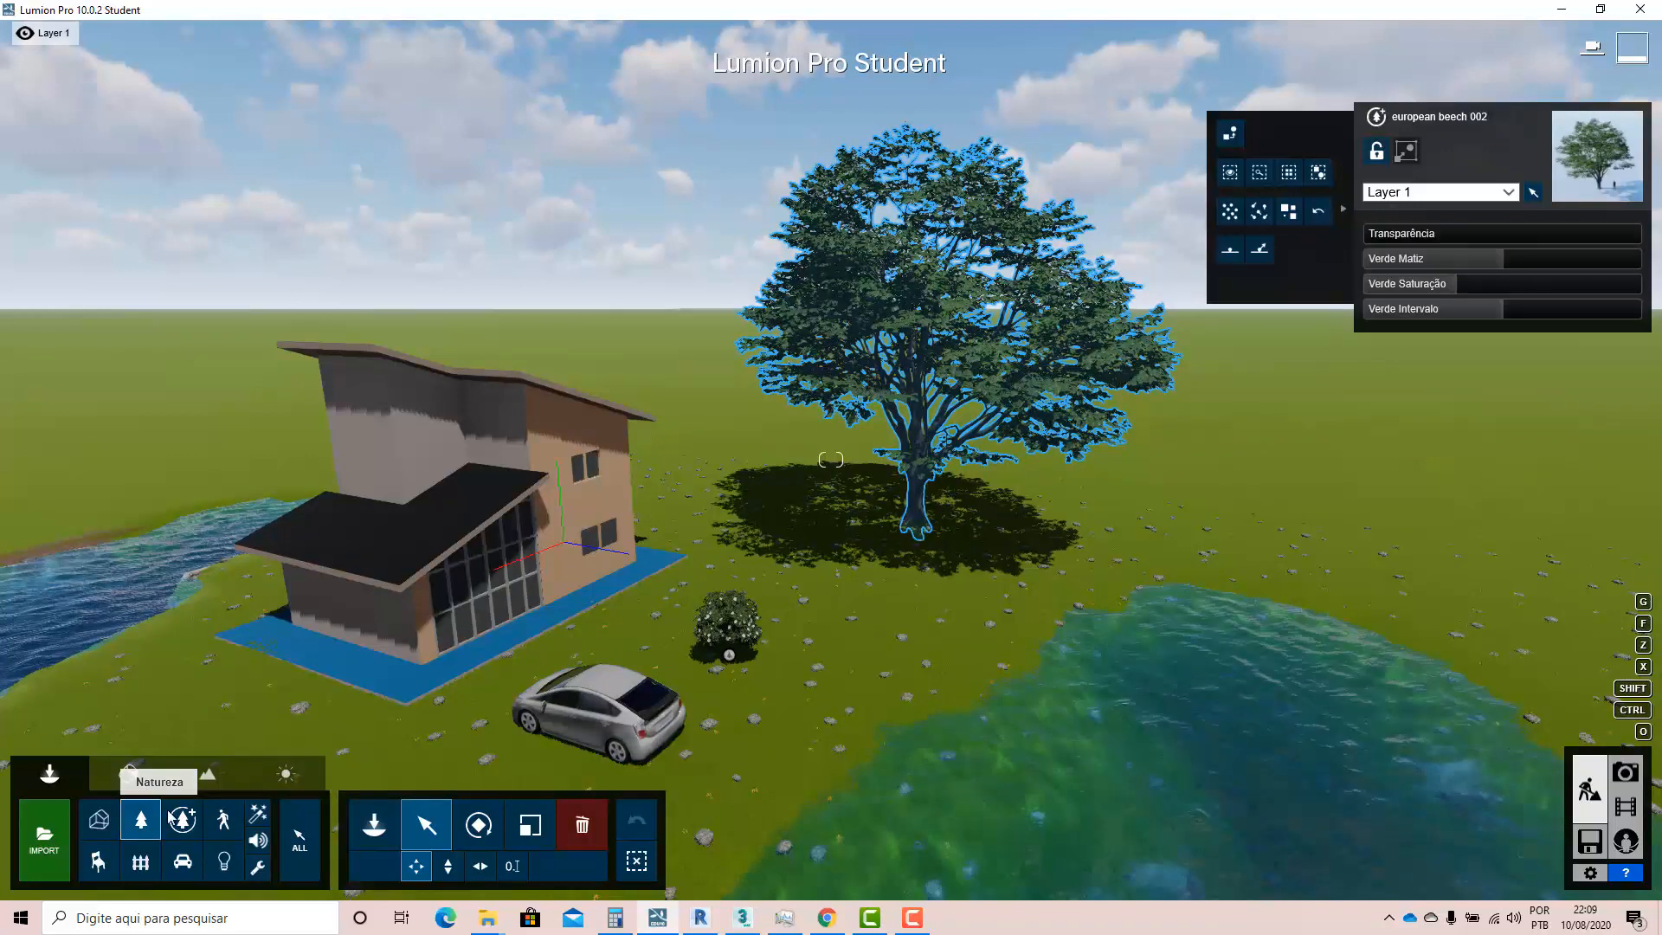
left_click(731, 658)
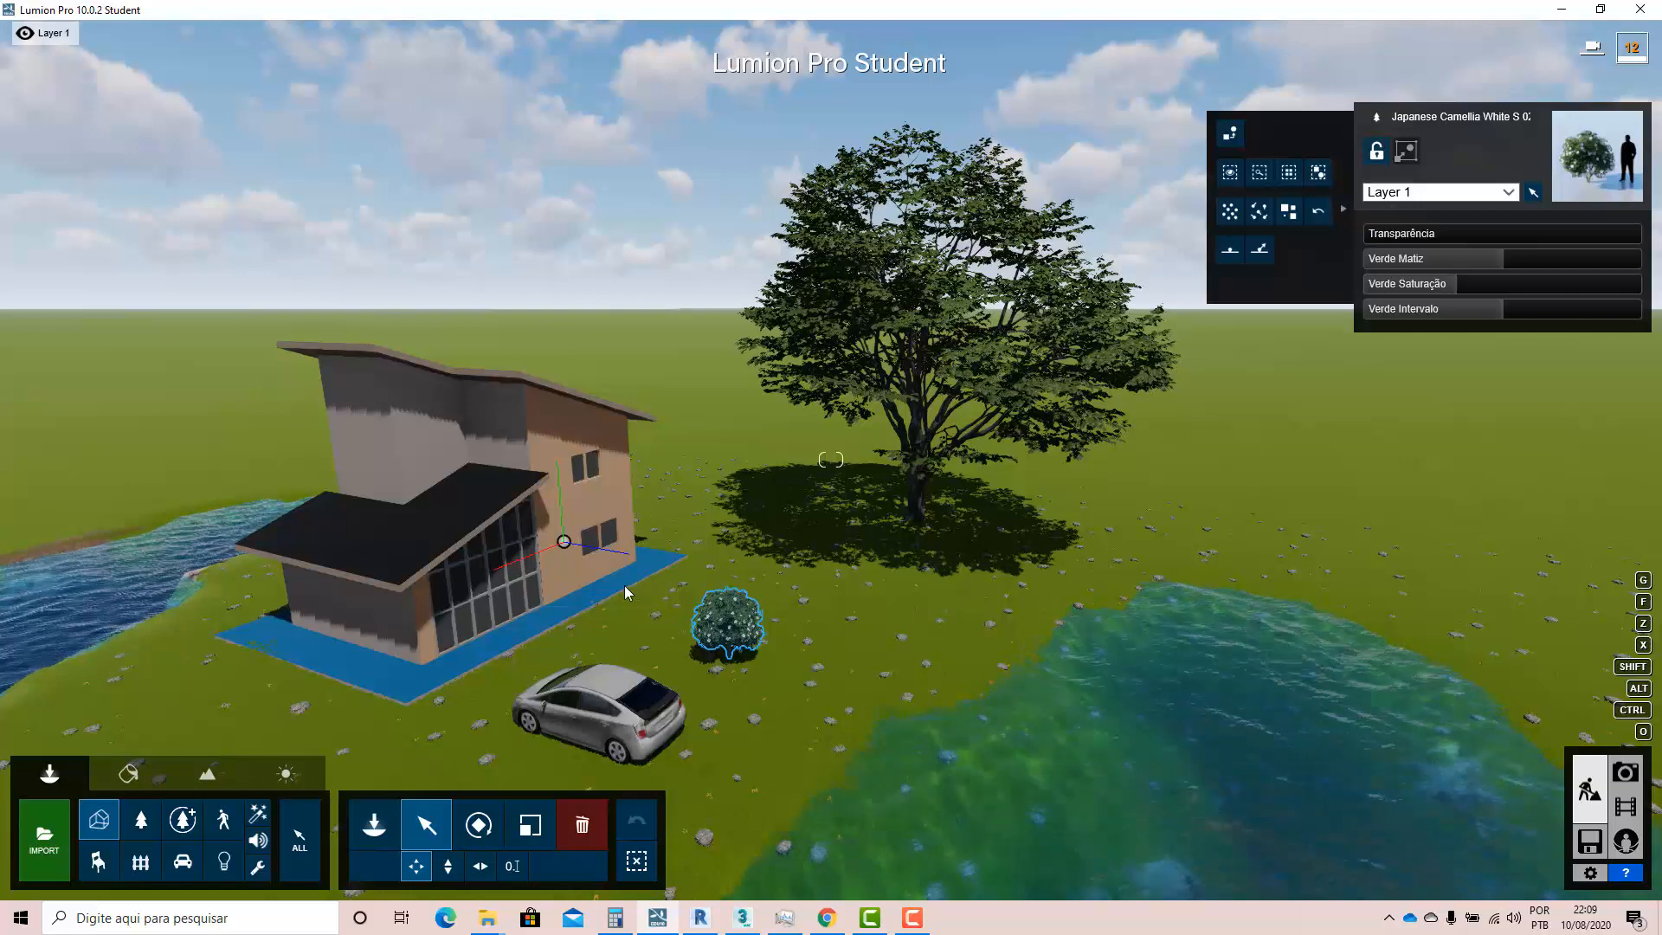
- Enable selection across all object categories and select the silver car in front of the house
left_click(299, 838)
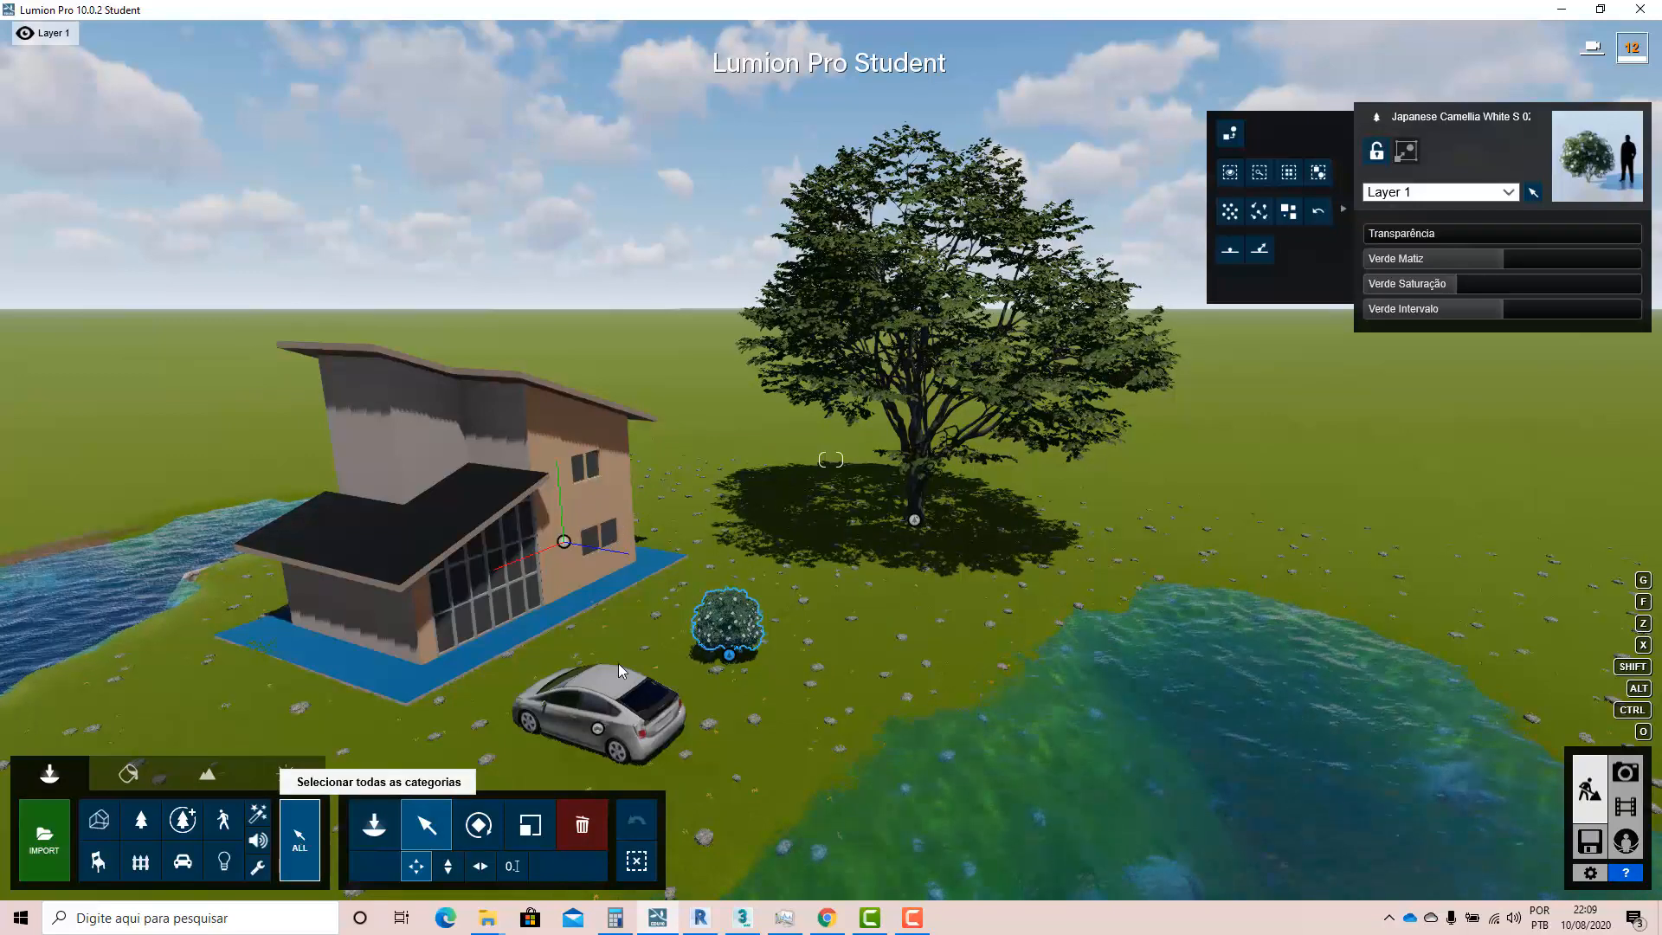
left_click(603, 746)
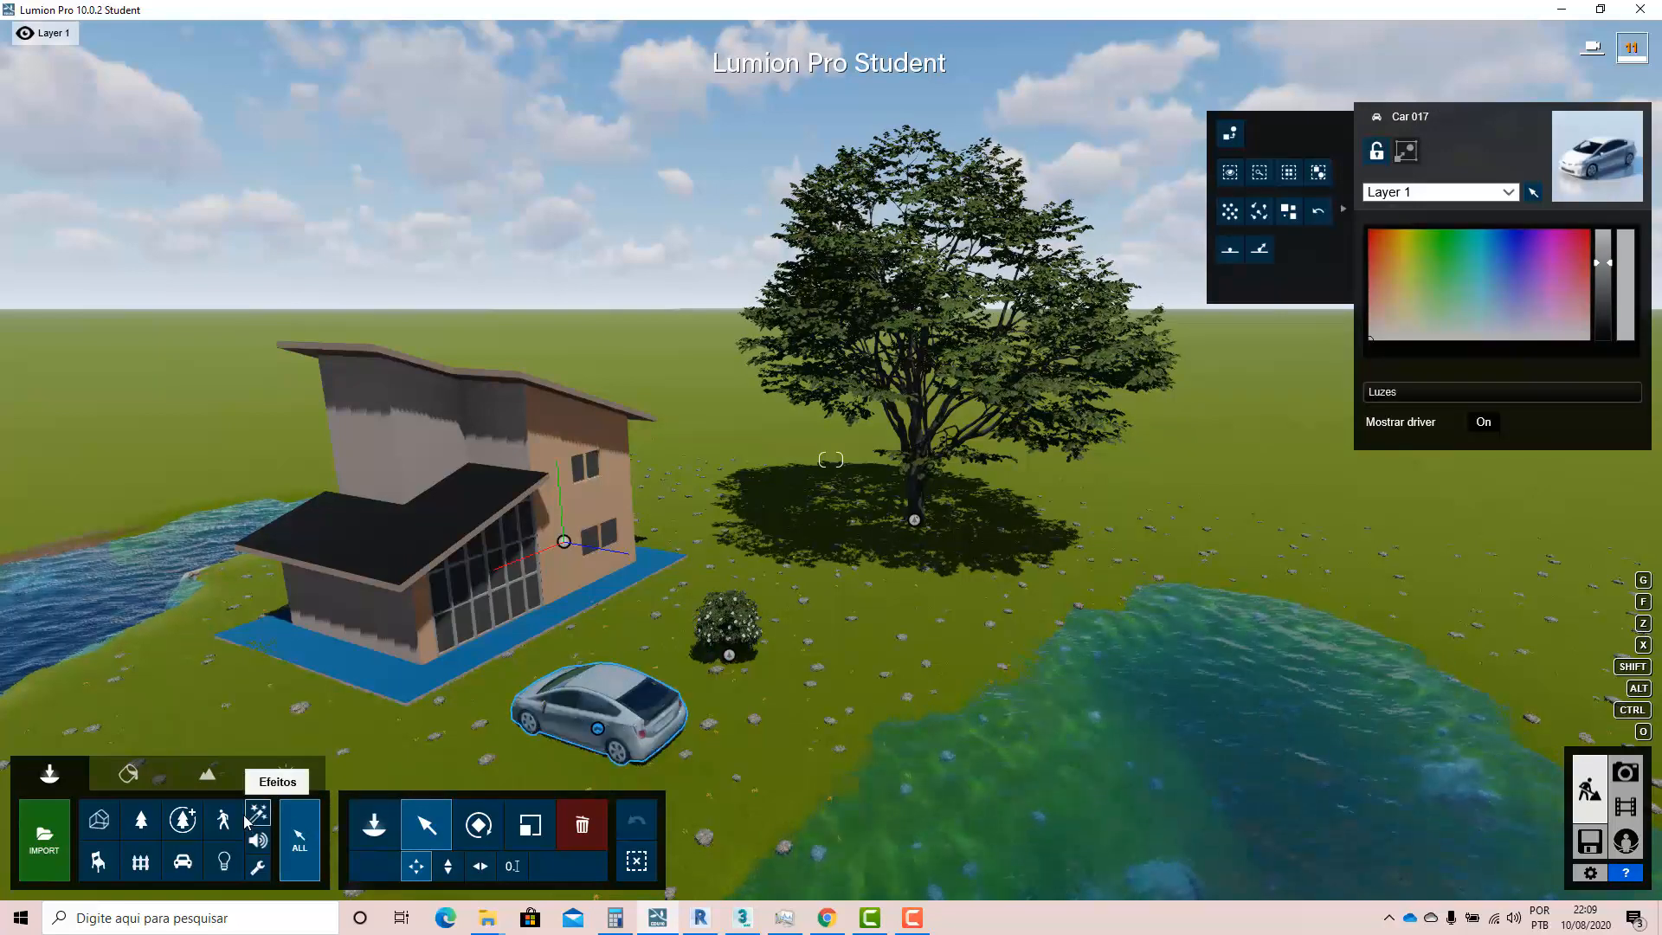
left_click(259, 839)
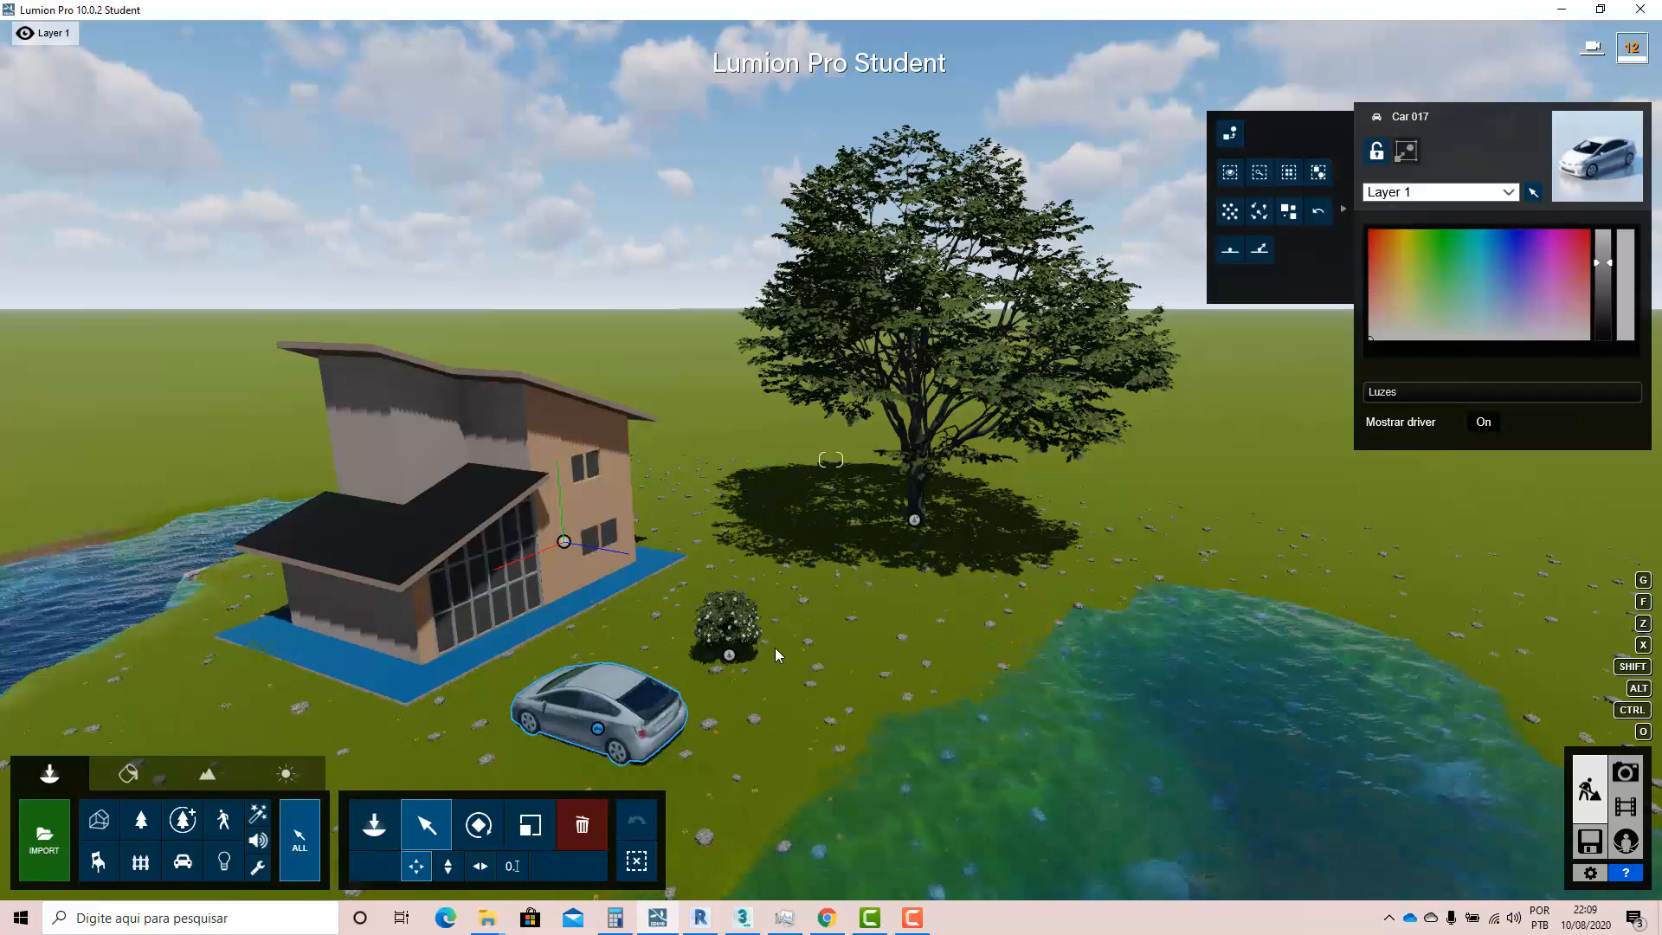
- Move the european beech across the grass to a spot behind the white camellia, beside the house
scroll(611, 635, "down", 2)
right_click_drag(611, 640, 807, 564)
mouse_move(807, 554)
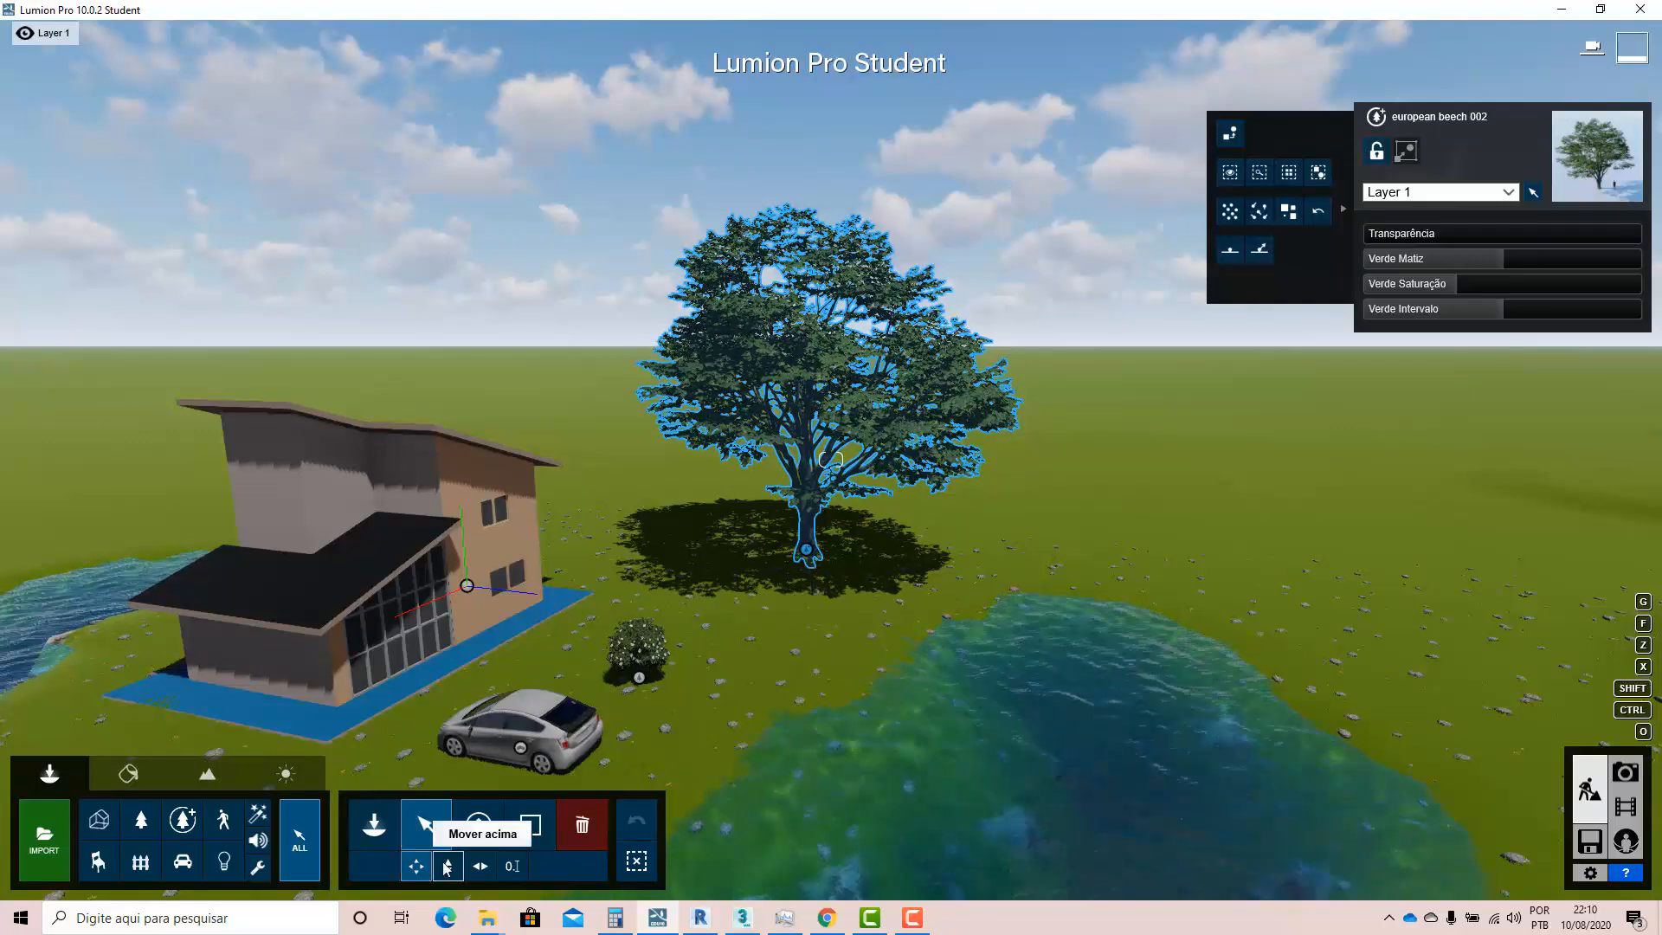
mouse_move(812, 558)
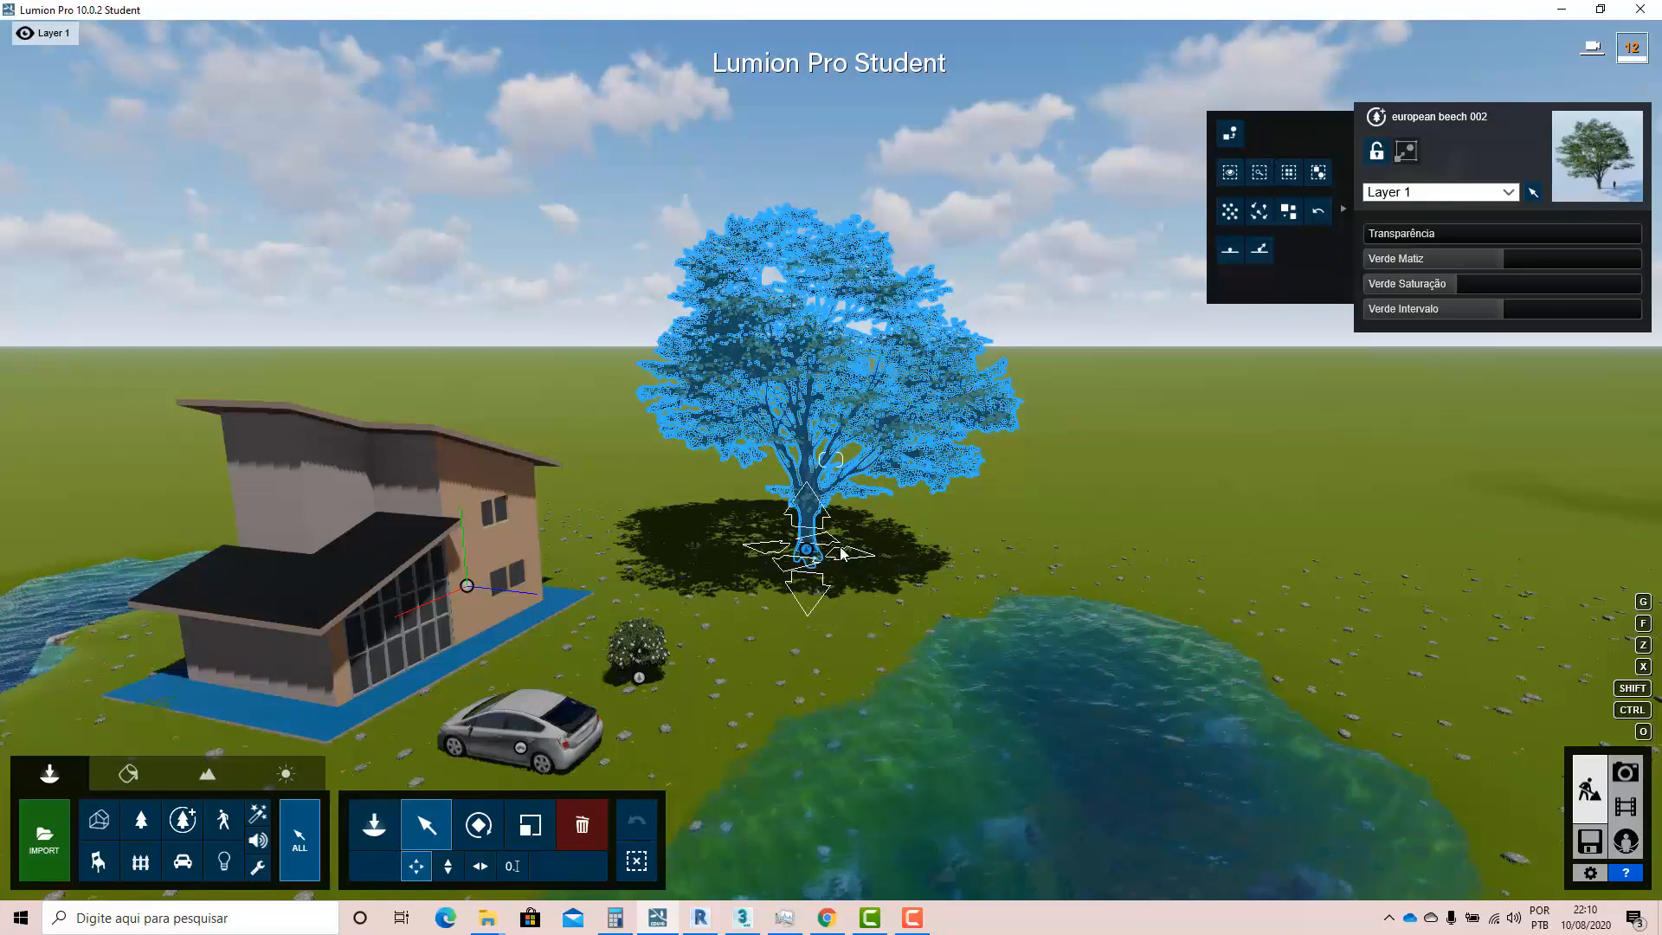
left_click_drag(840, 550, 874, 556)
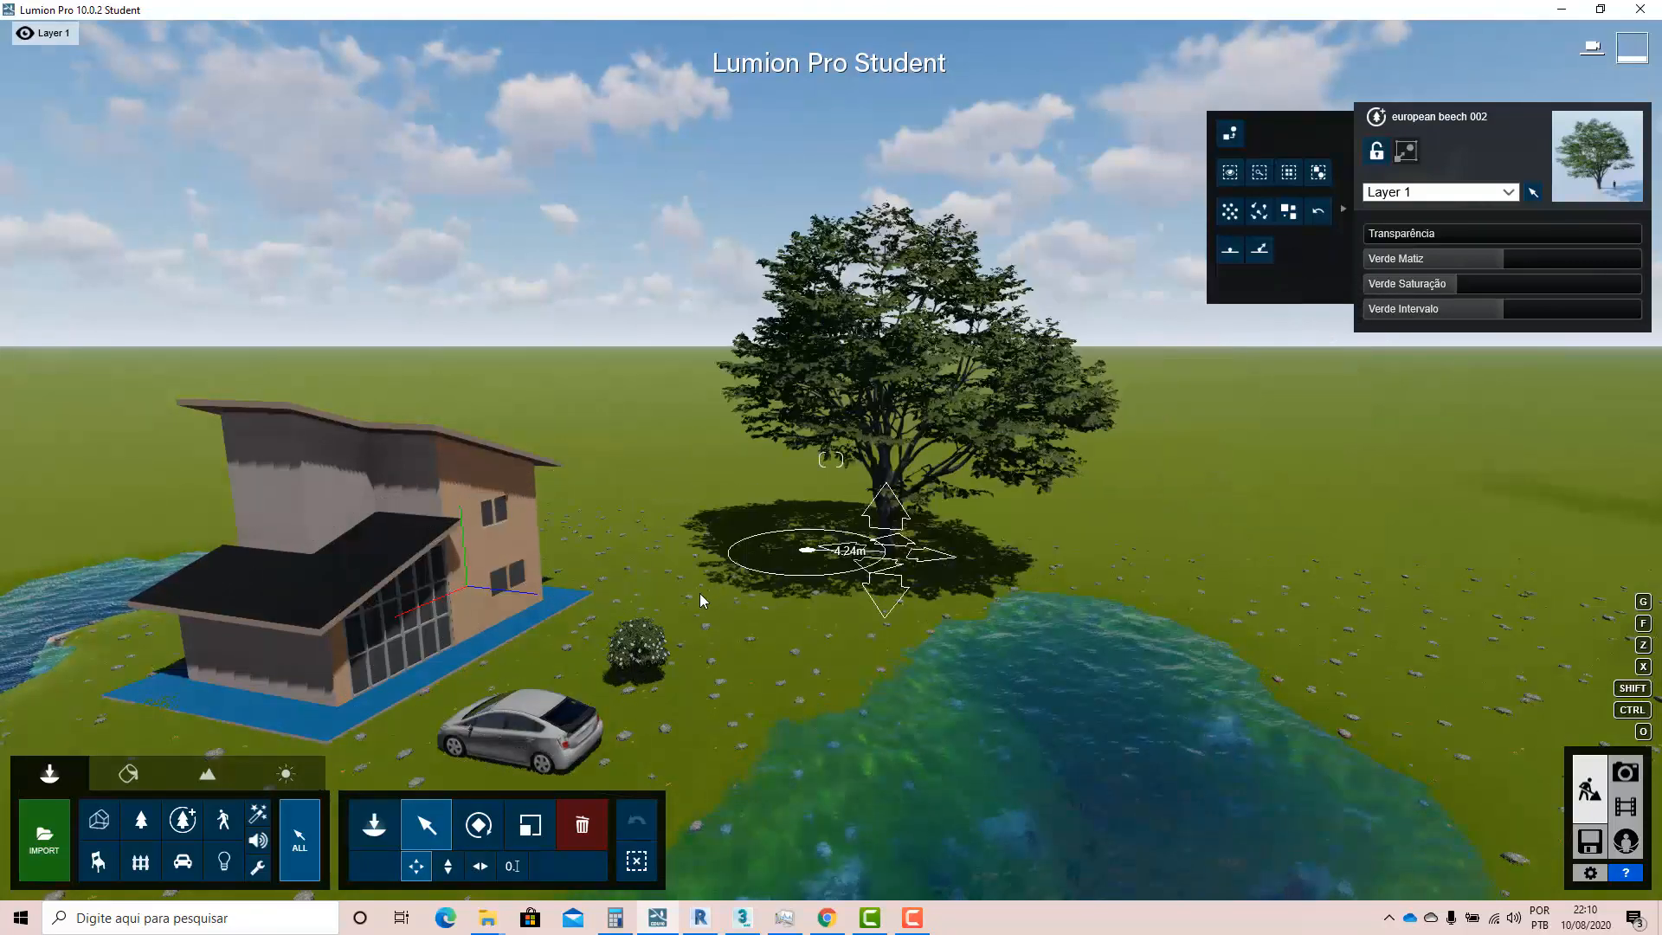
left_click_drag(700, 594, 728, 535)
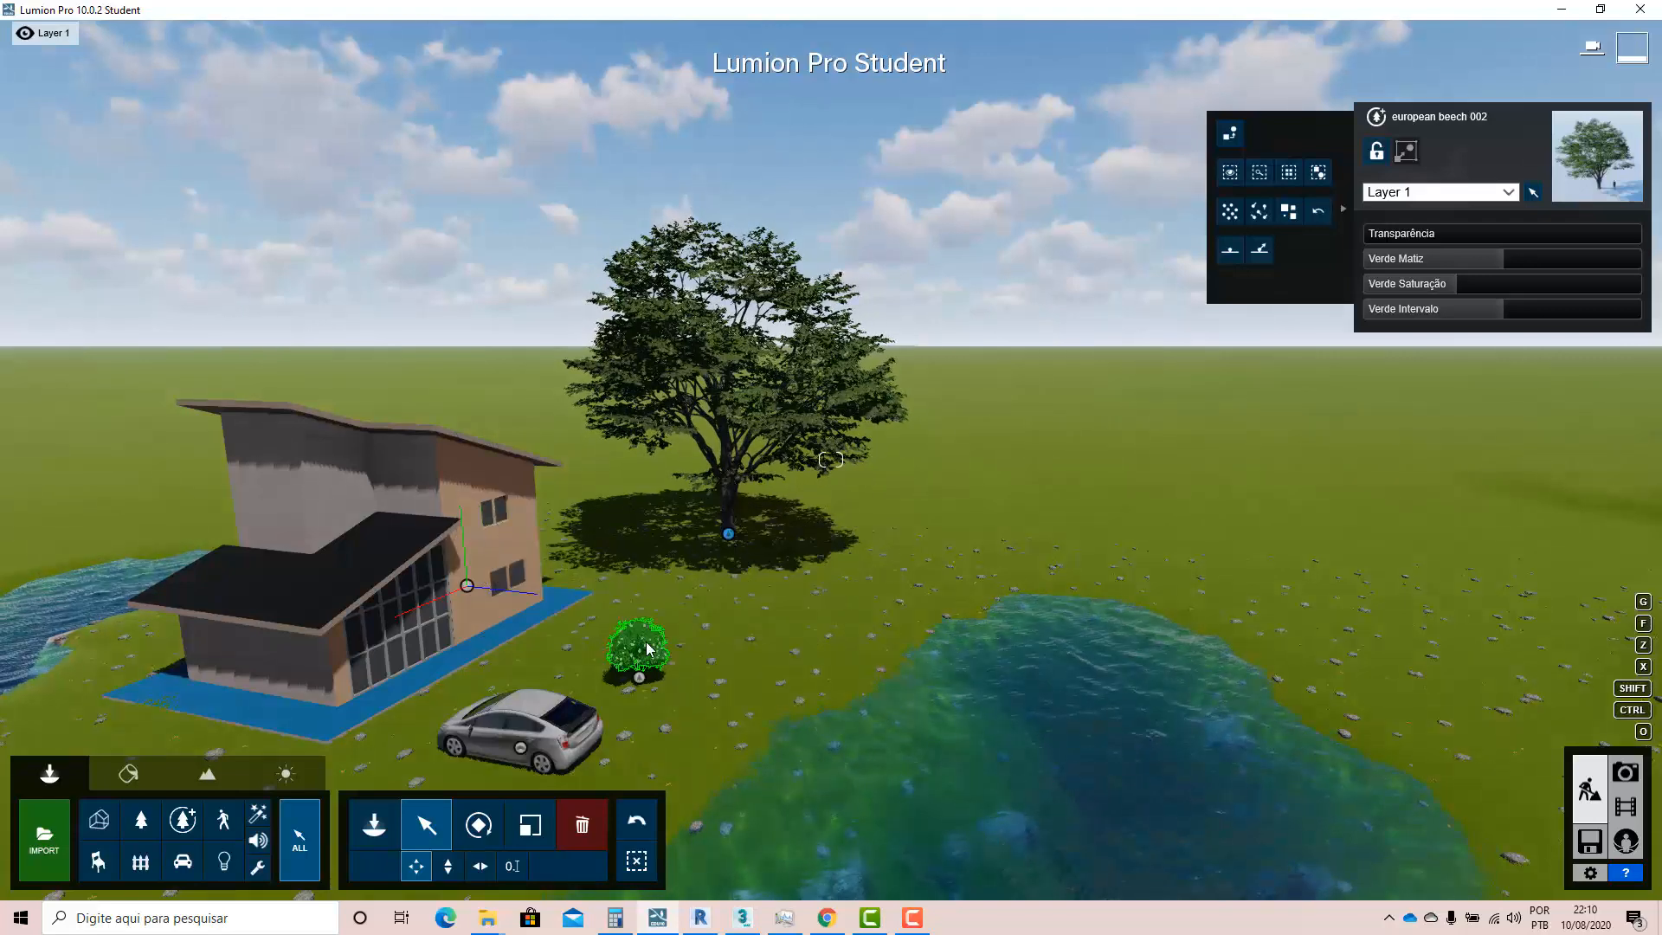
- Move the white camellia a short distance away from the car, back toward the beech
left_click(640, 679)
left_click_drag(657, 650, 683, 617)
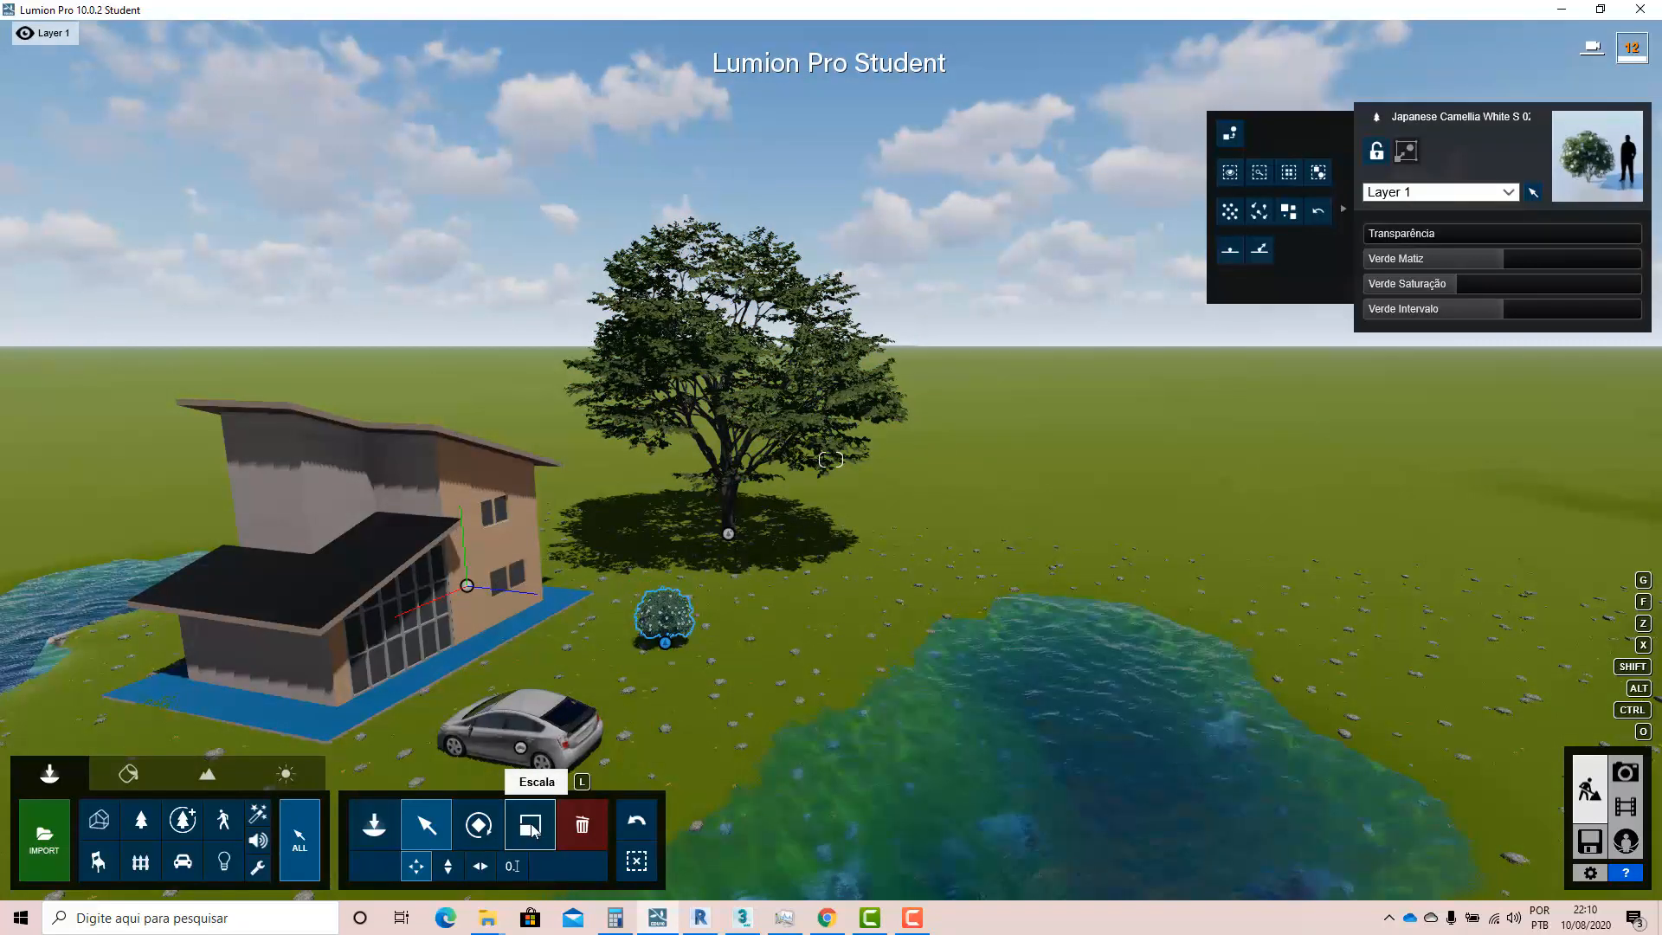
- Scale the european beech down, then enlarge it to slightly more than 1.0x
left_click(727, 537)
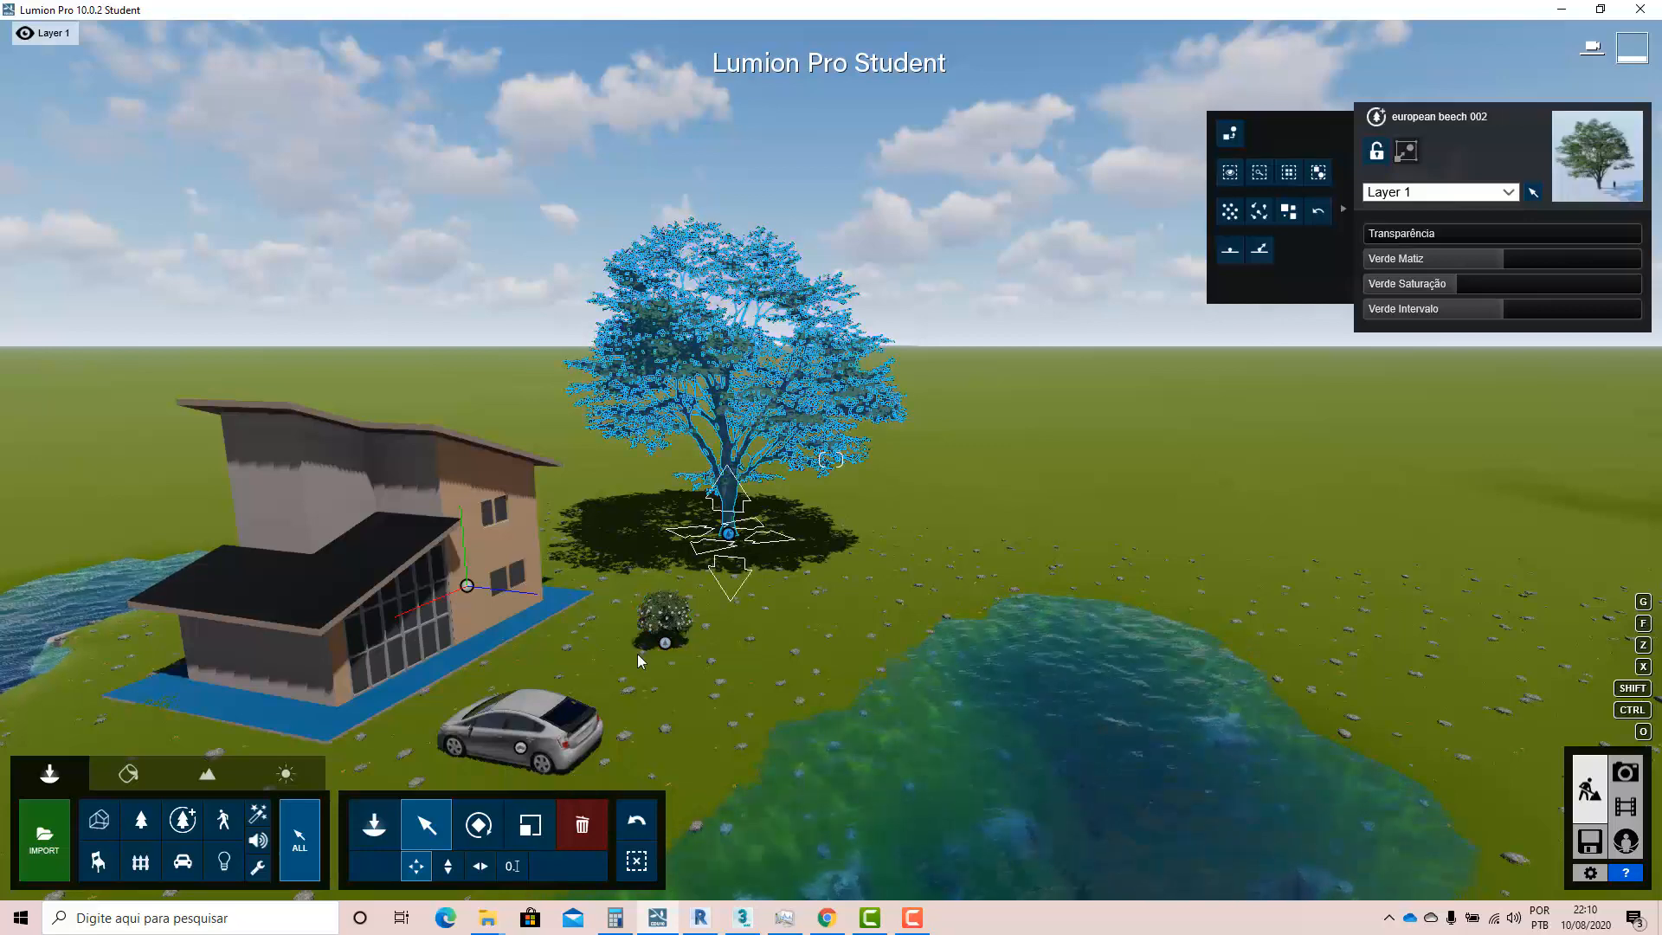
left_click(530, 825)
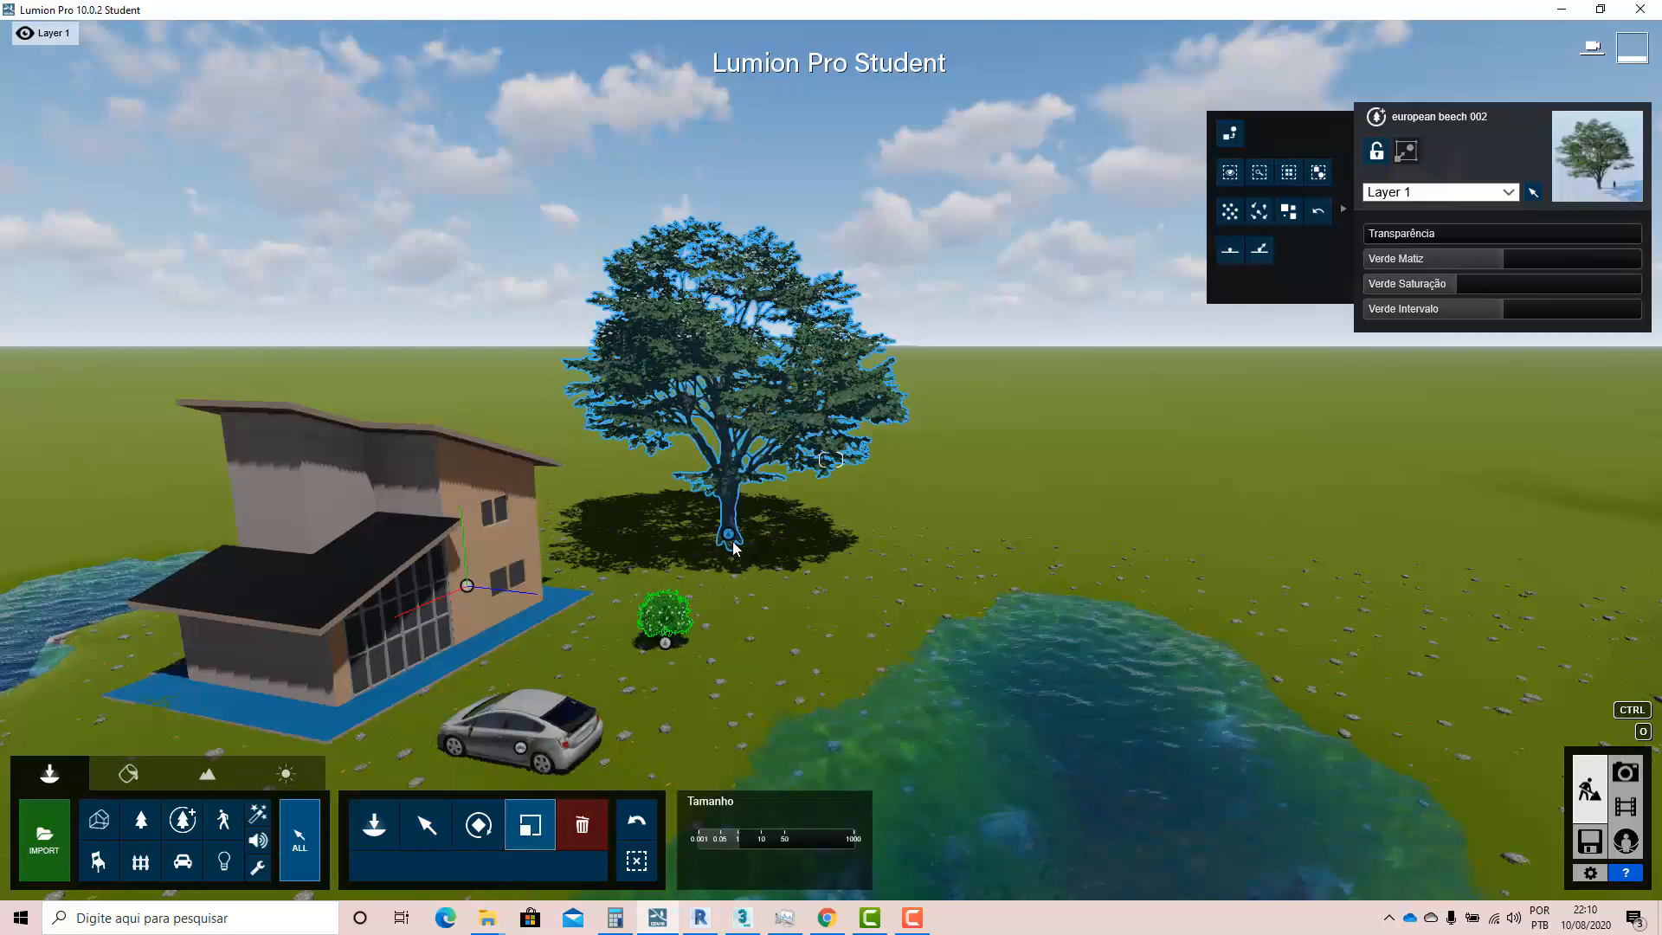
left_click_drag(732, 569, 732, 578)
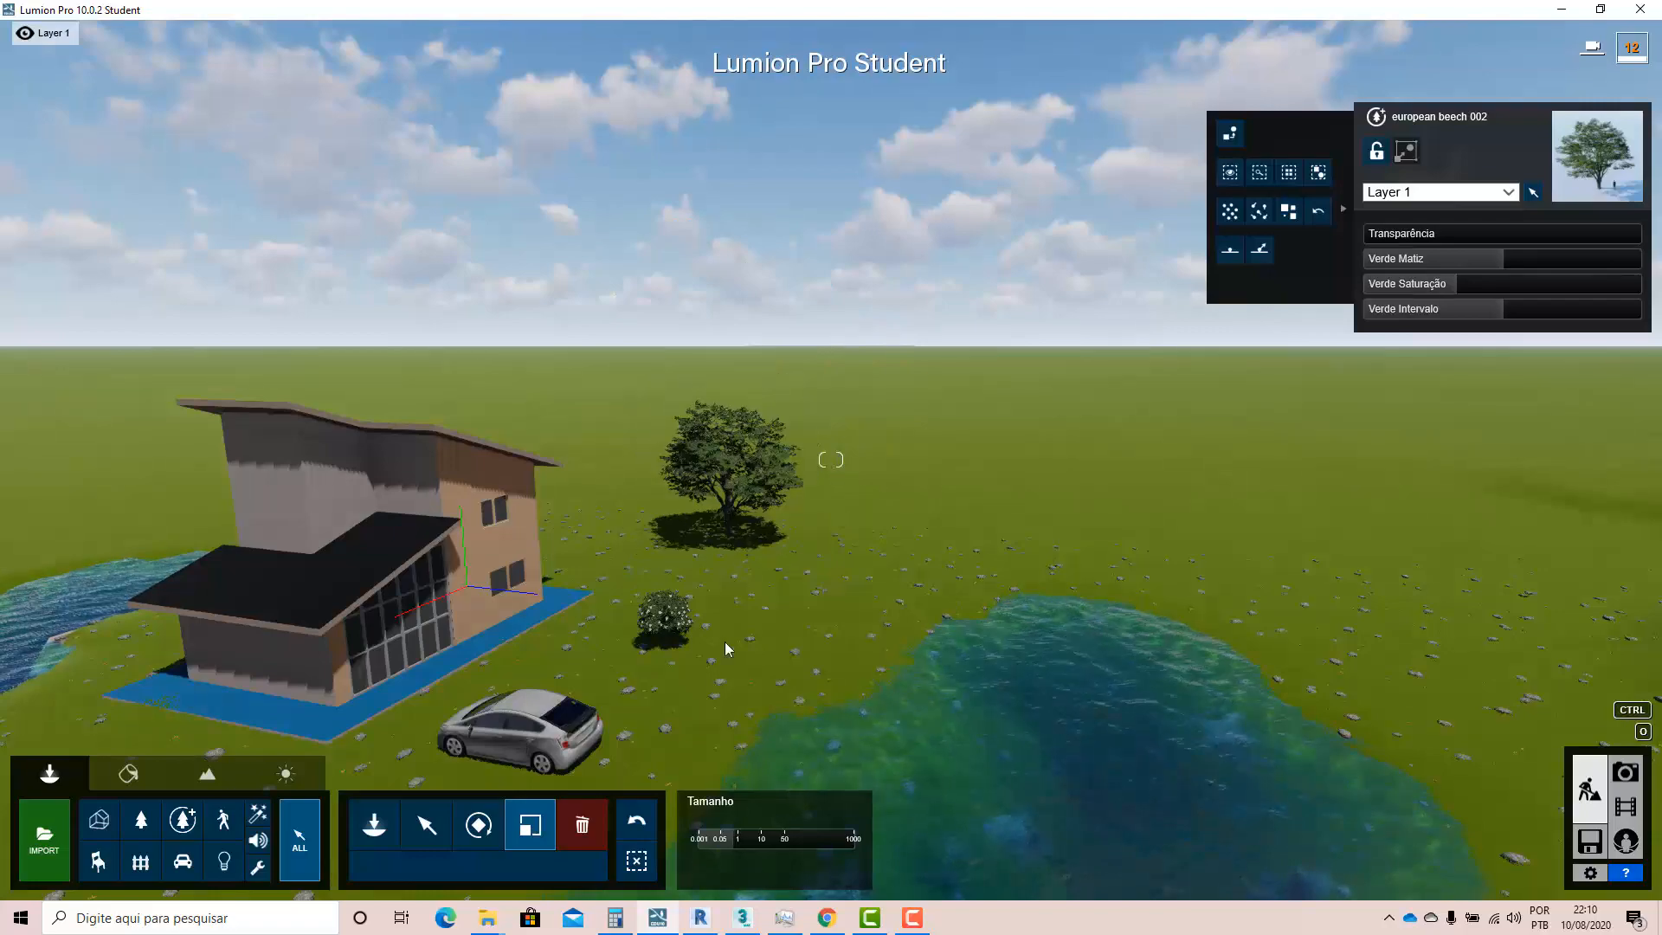
mouse_move(734, 839)
left_mouse_down()
mouse_move(765, 842)
mouse_move(739, 843)
left_mouse_up()
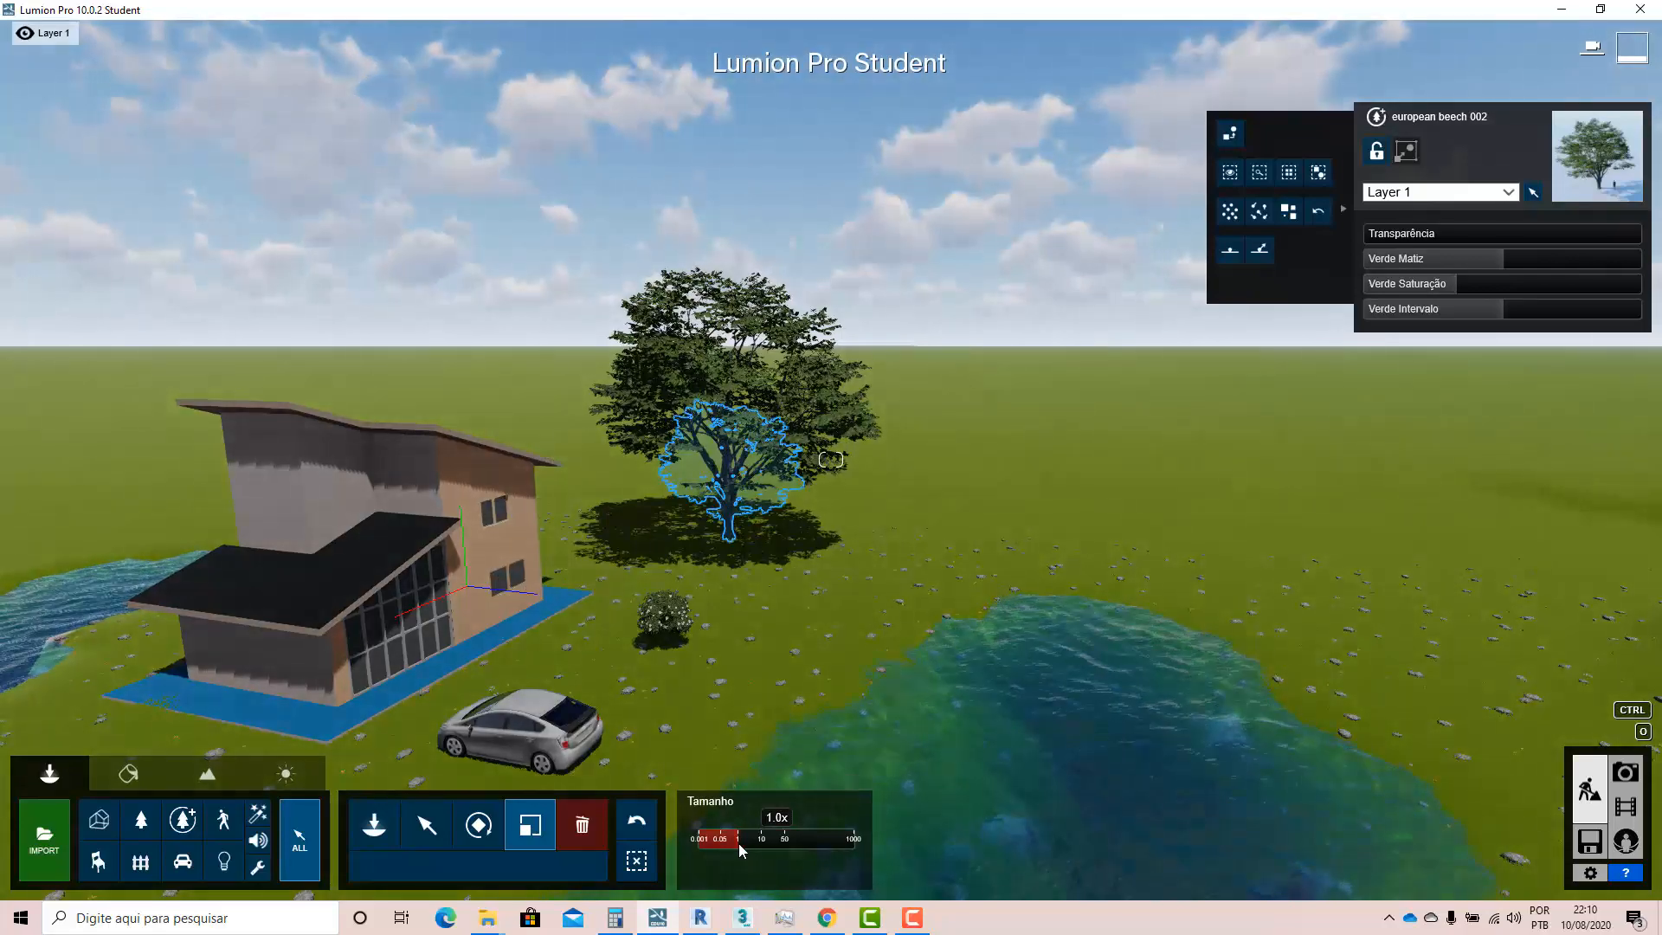
mouse_move(739, 843)
left_mouse_down()
mouse_move(767, 846)
mouse_move(728, 850)
mouse_move(744, 848)
left_mouse_up()
- Rotate the european beech around its vertical axis, first freely and then through its orientation value
left_click(475, 837)
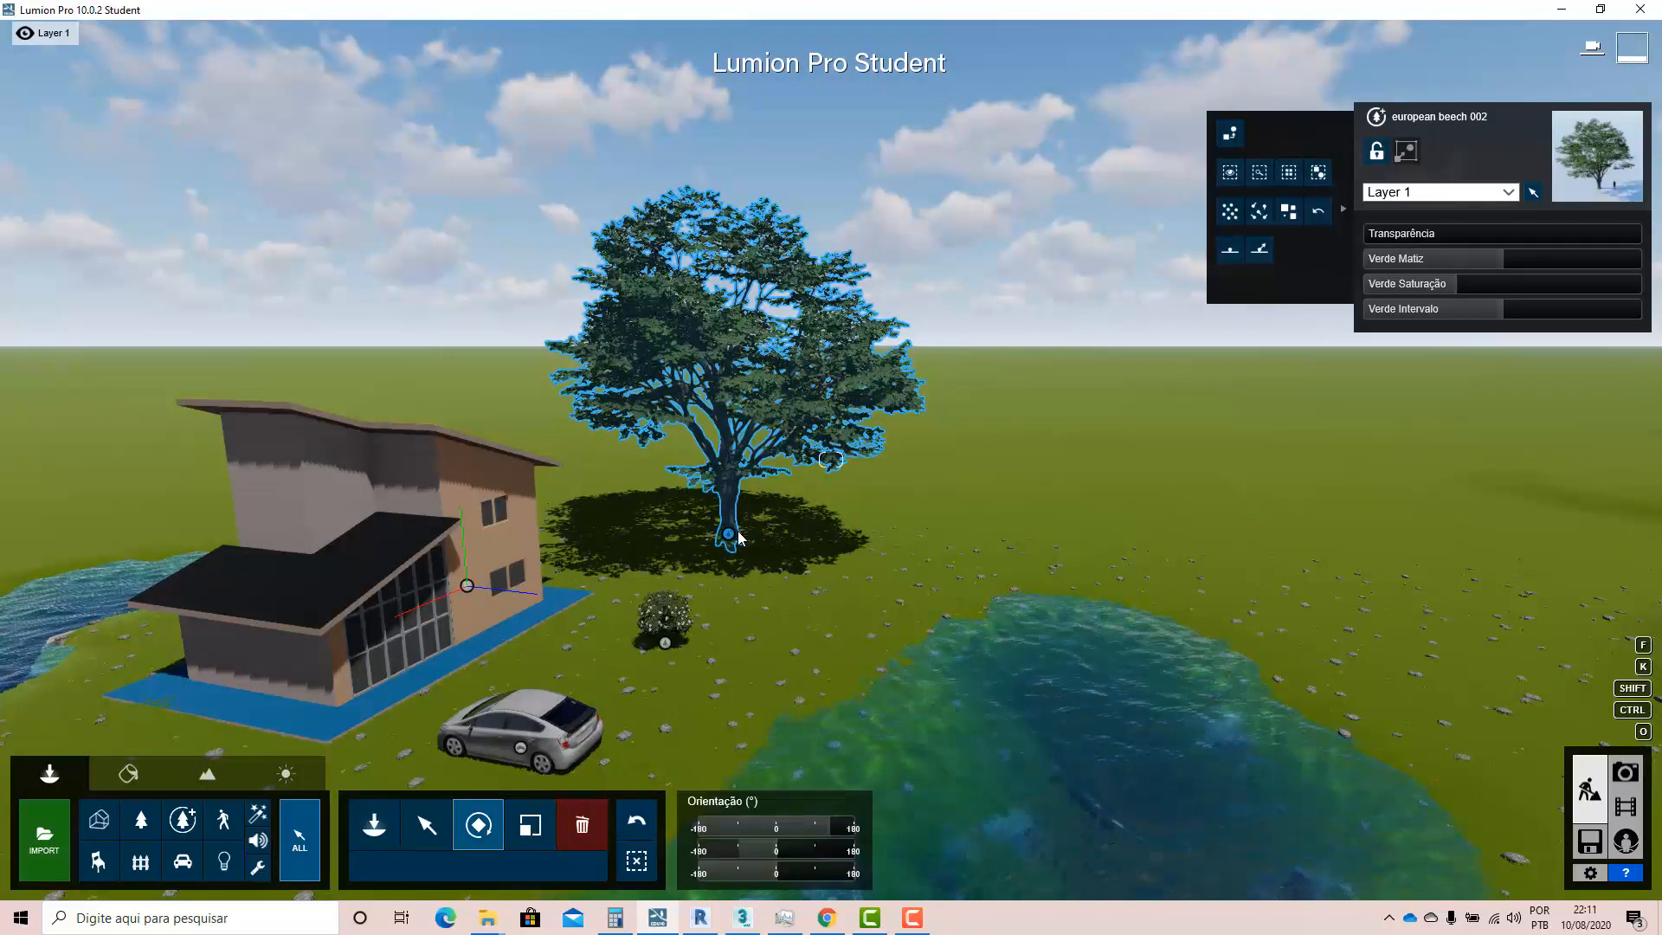
left_click_drag(714, 546, 826, 684)
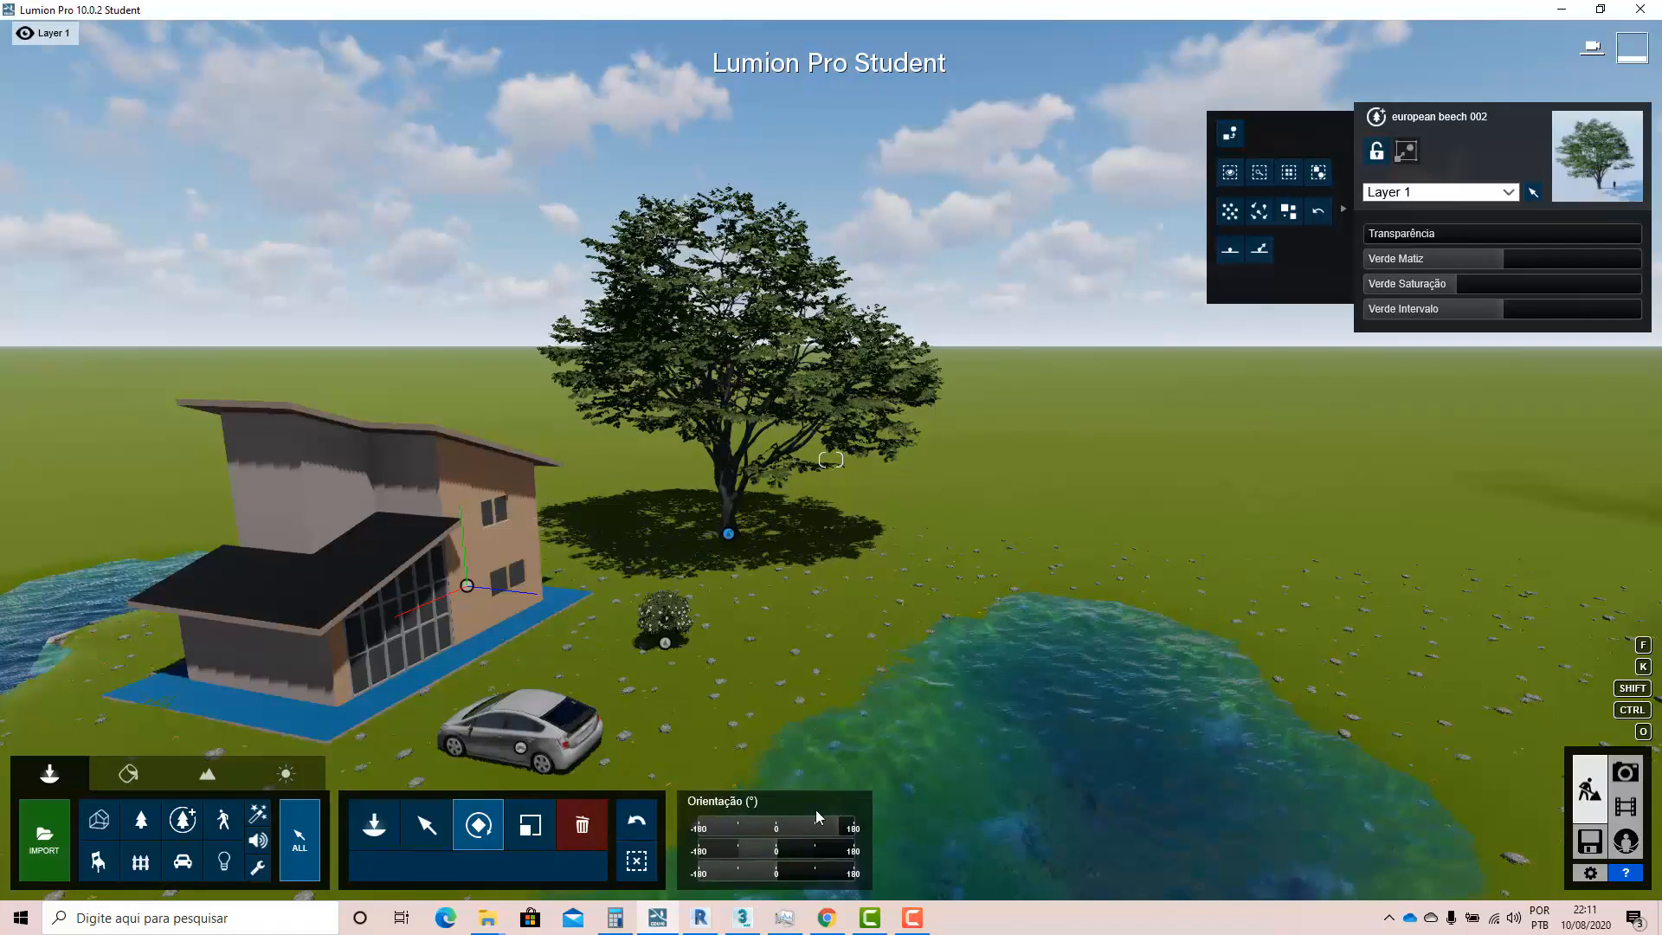
left_click_drag(815, 828, 775, 829)
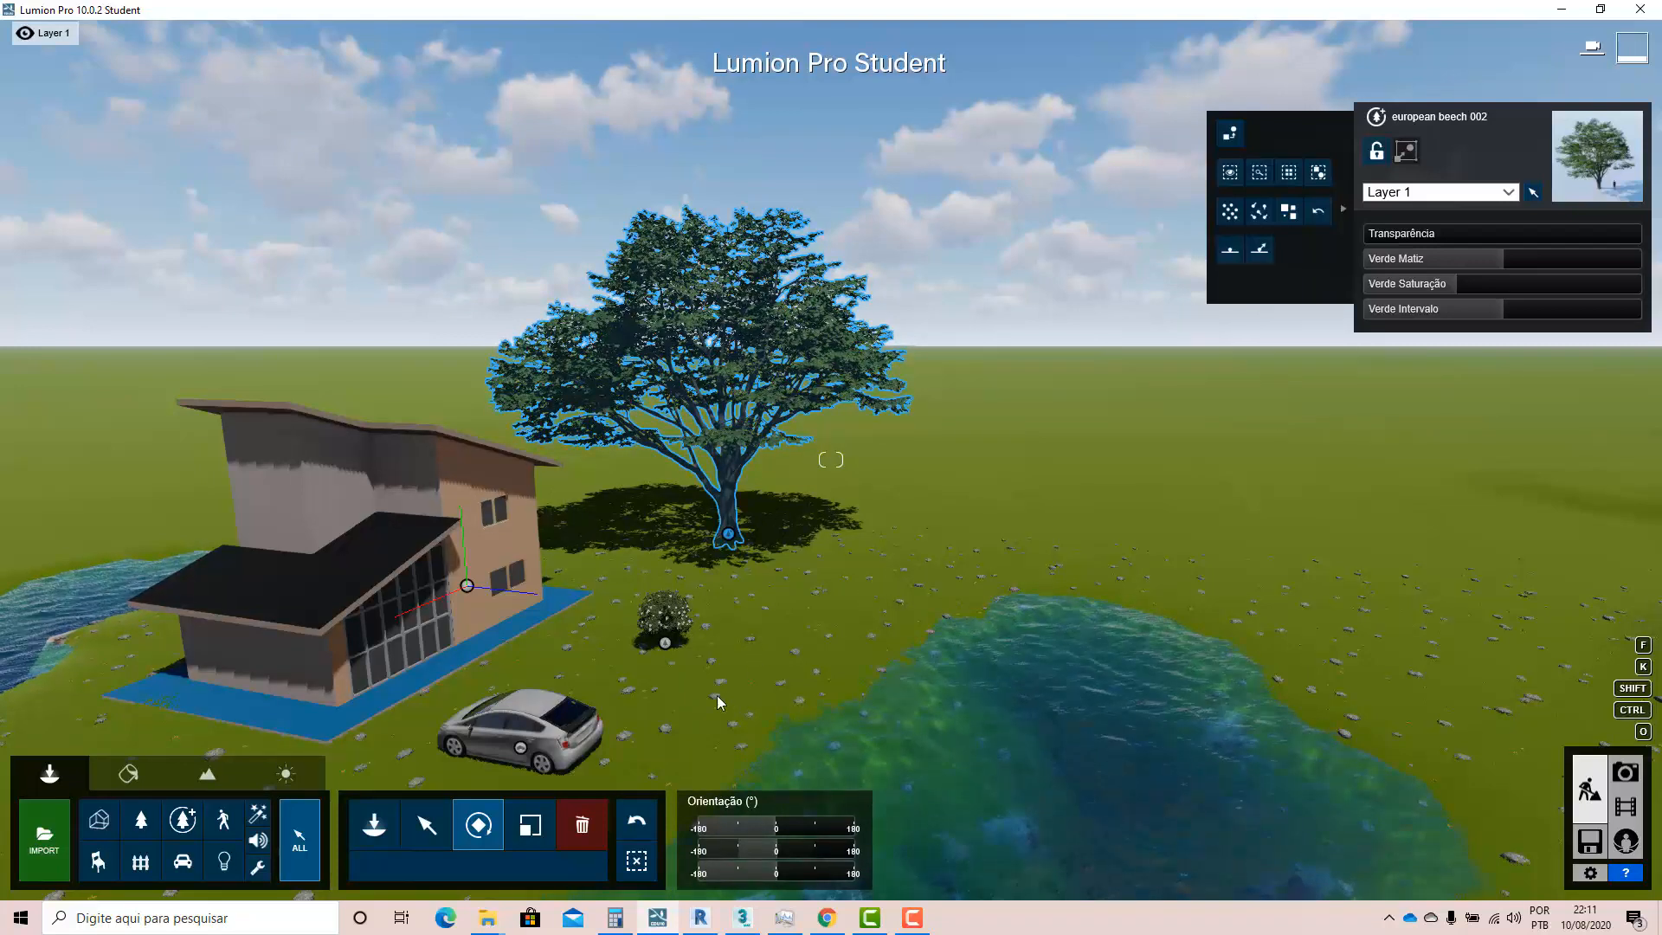
- Delete the european beech behind the white camellia
left_click(582, 825)
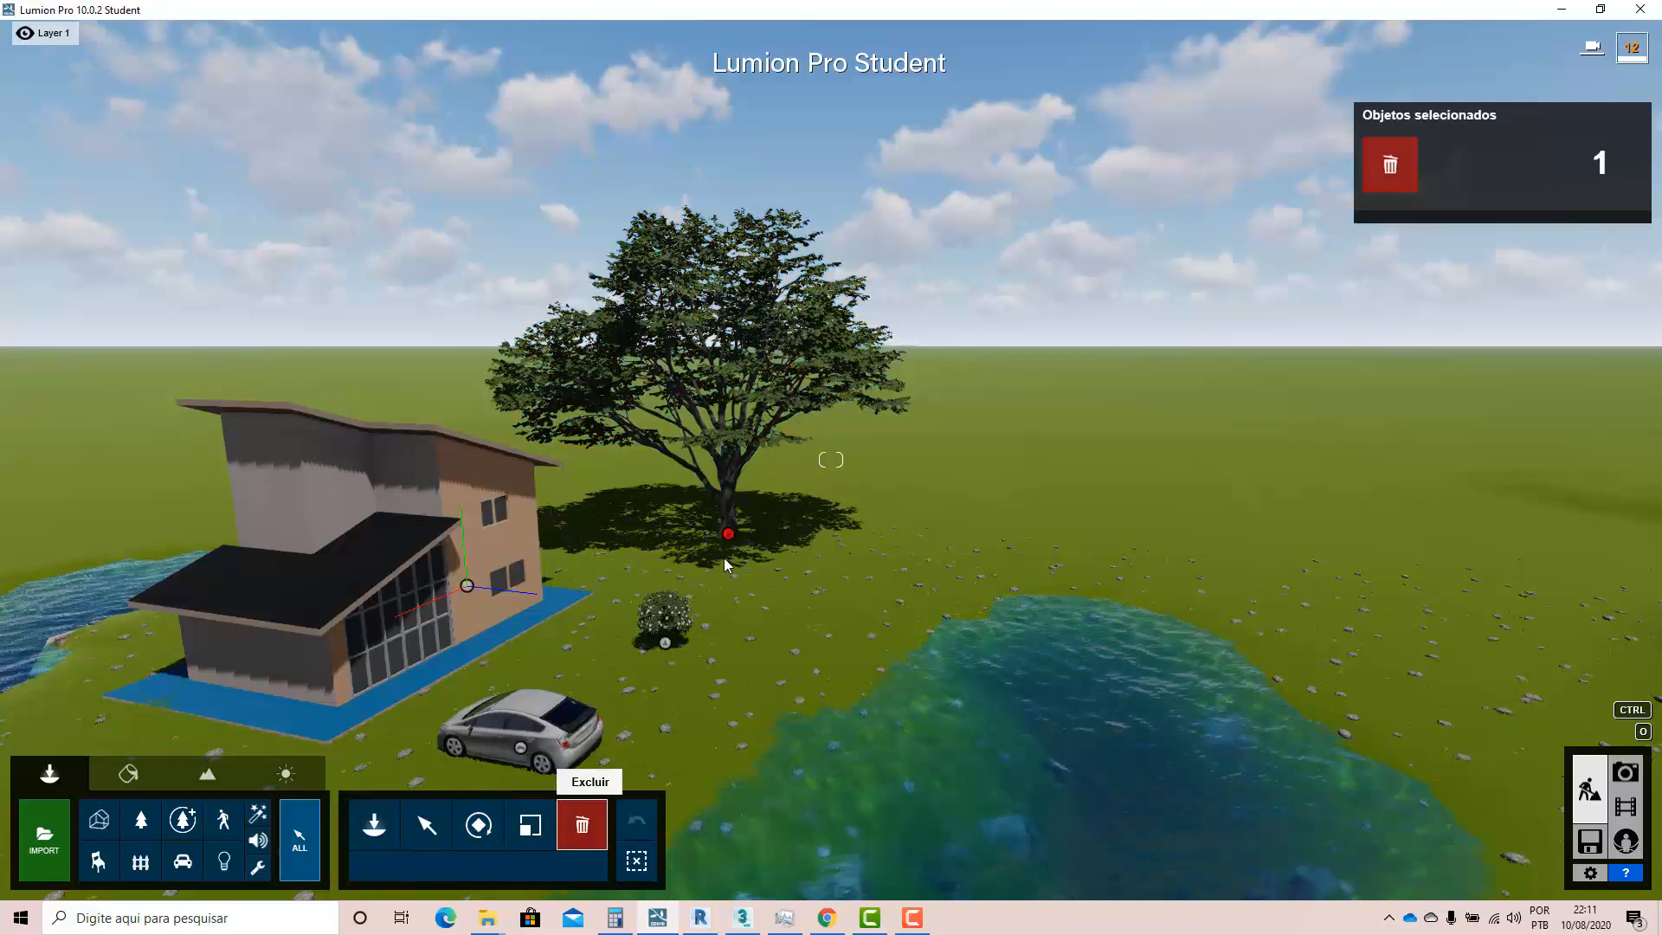
left_click(724, 557)
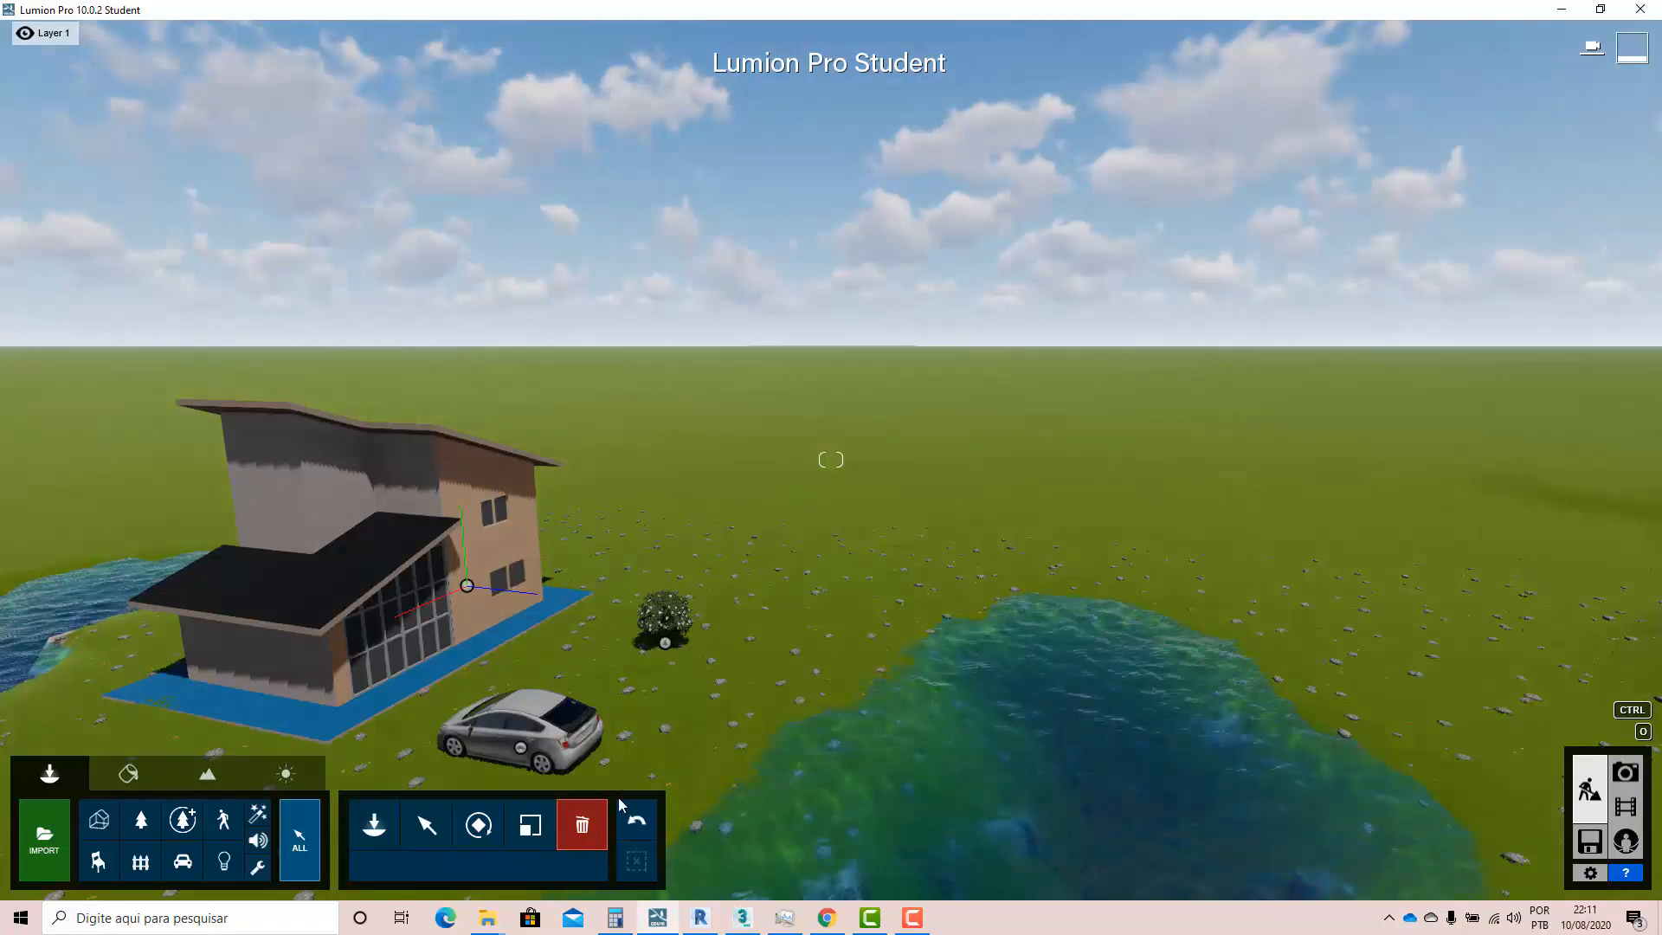
- Place a Japanese Camellia Red S 01 from the nature library on the grass between the white camellia and the lake
left_click(143, 824)
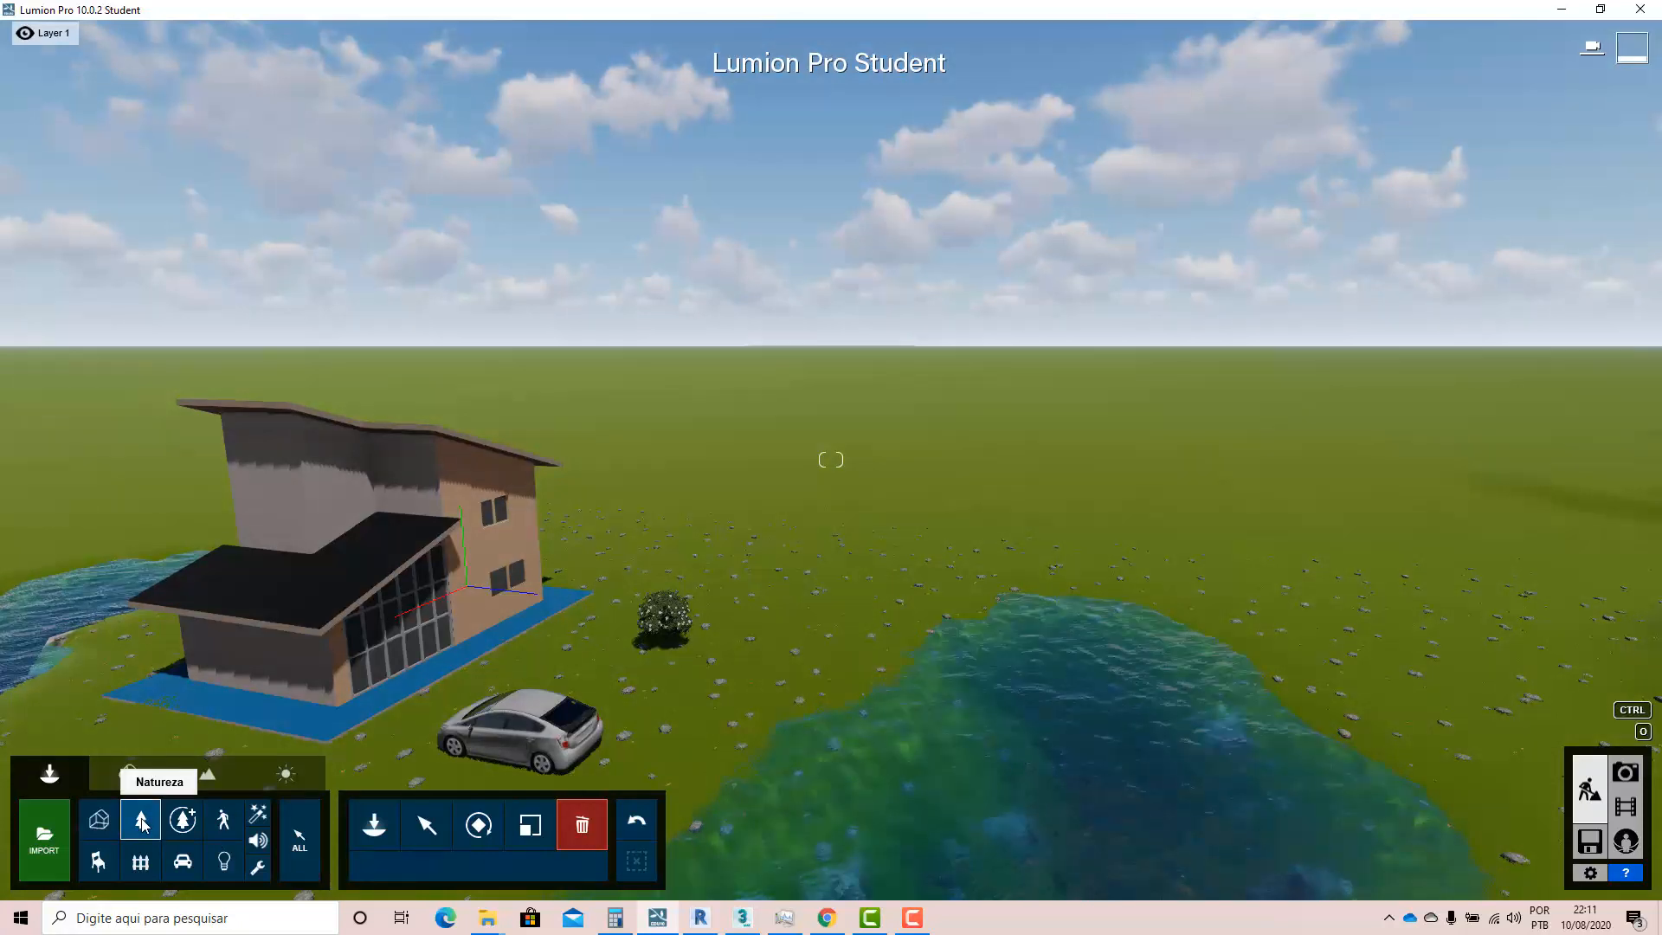
left_click(142, 824)
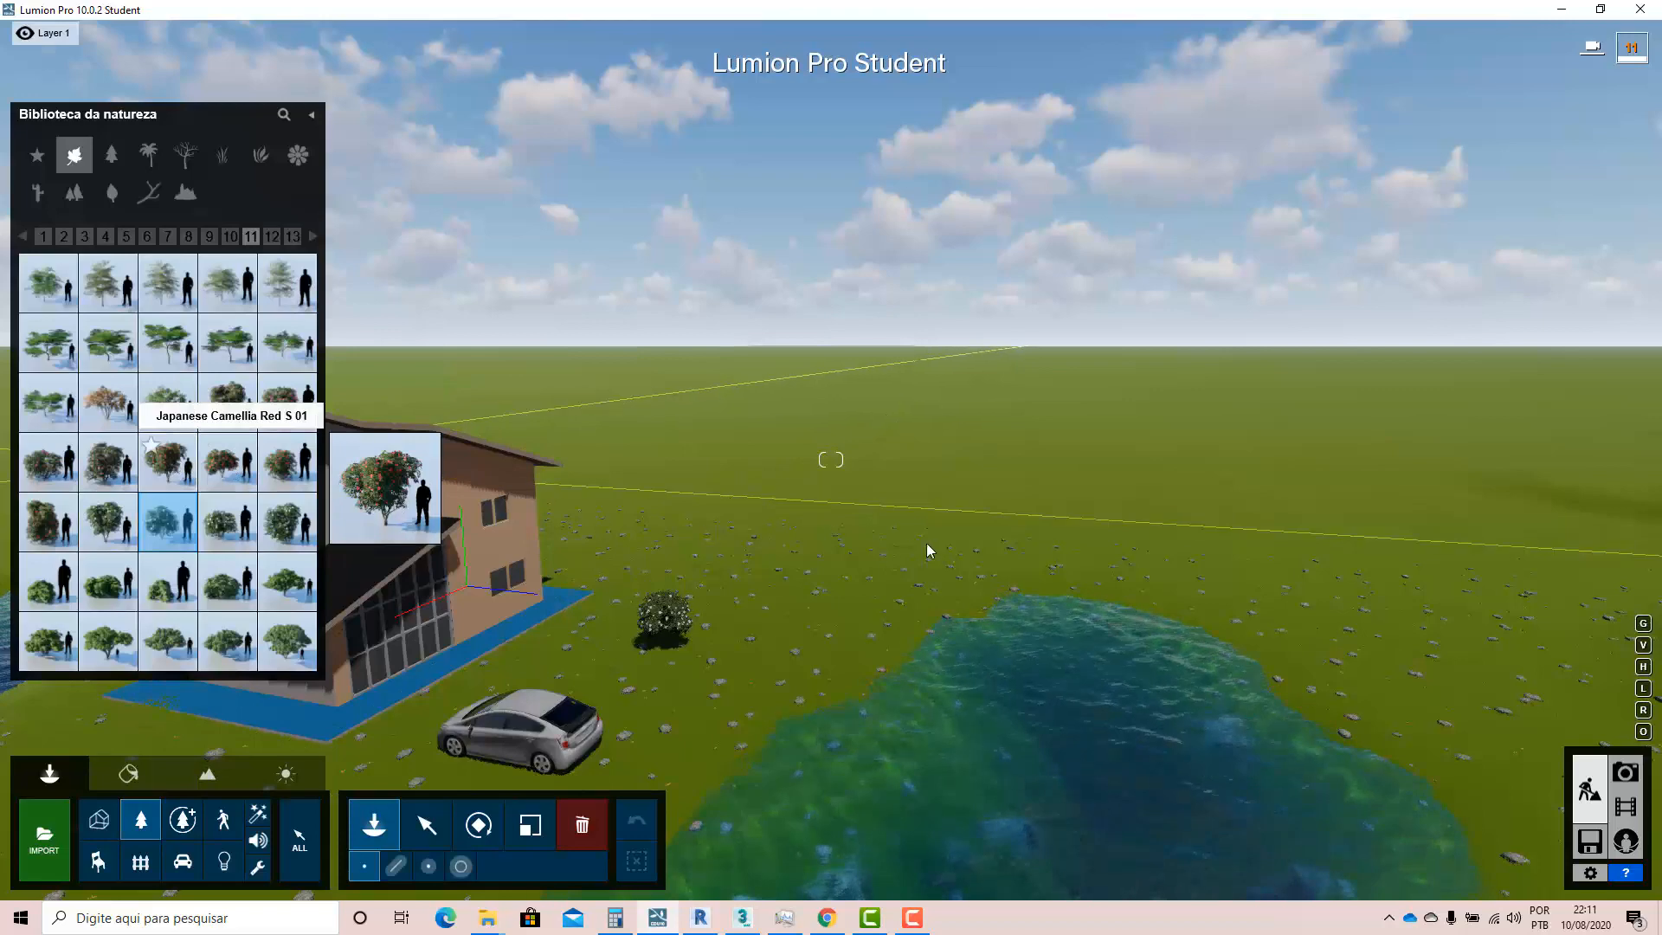
left_click(184, 469)
left_click(781, 599)
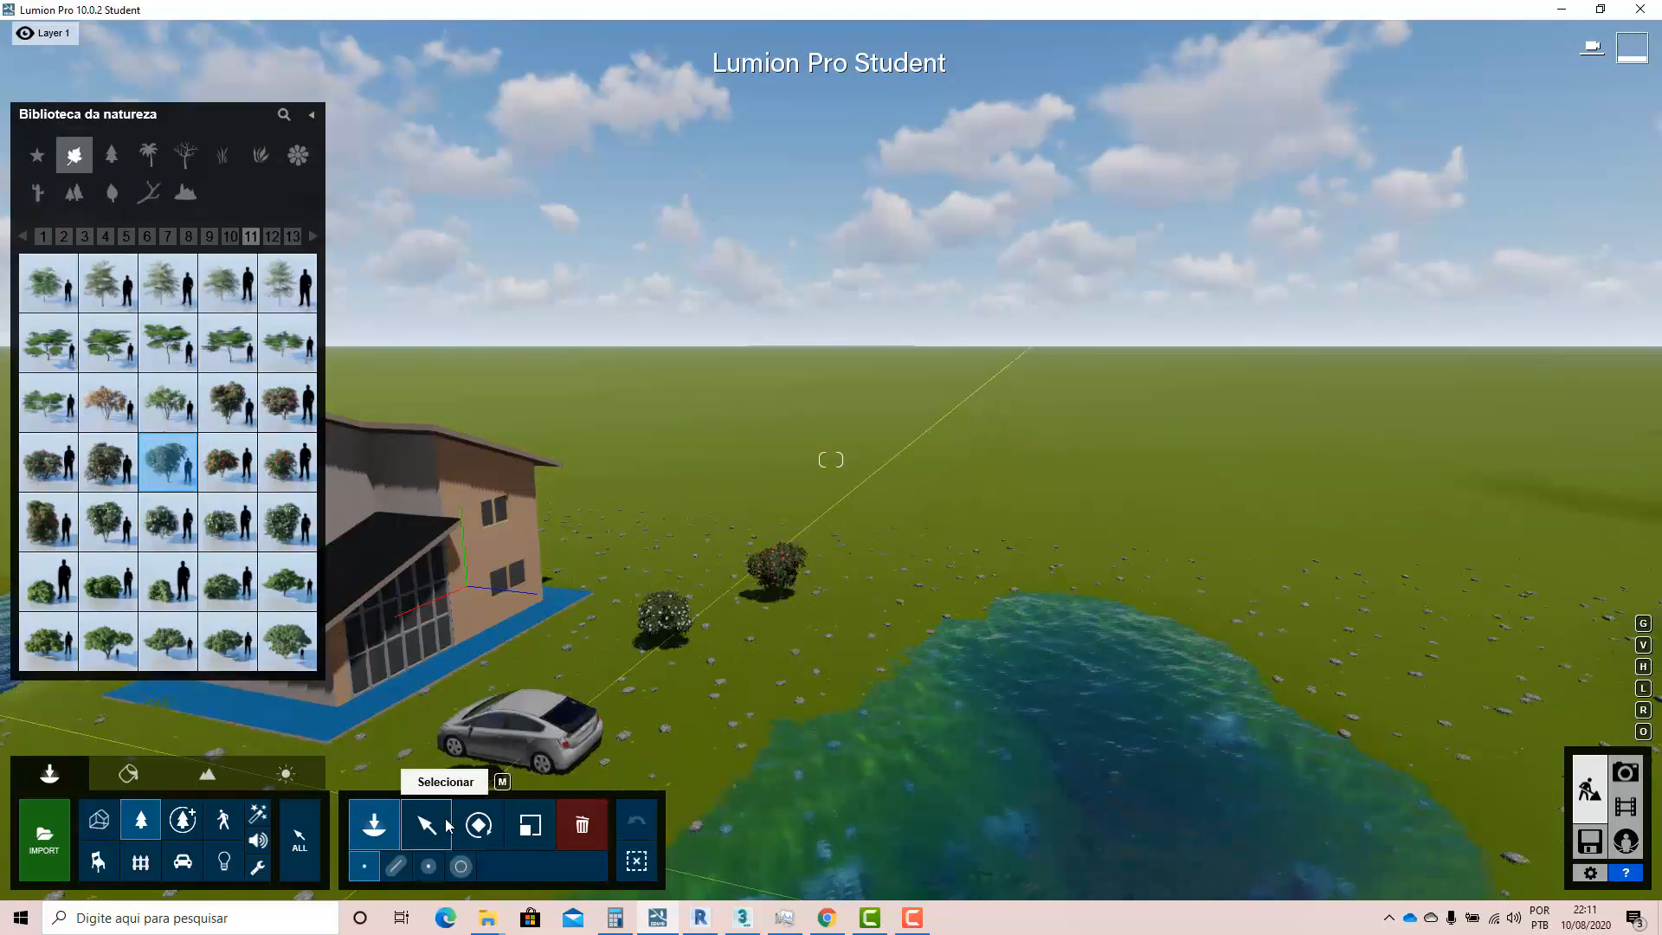
- Scale the red camellia up to the size of a small tree, well taller than the white camellia
left_click(425, 824)
left_click(780, 598)
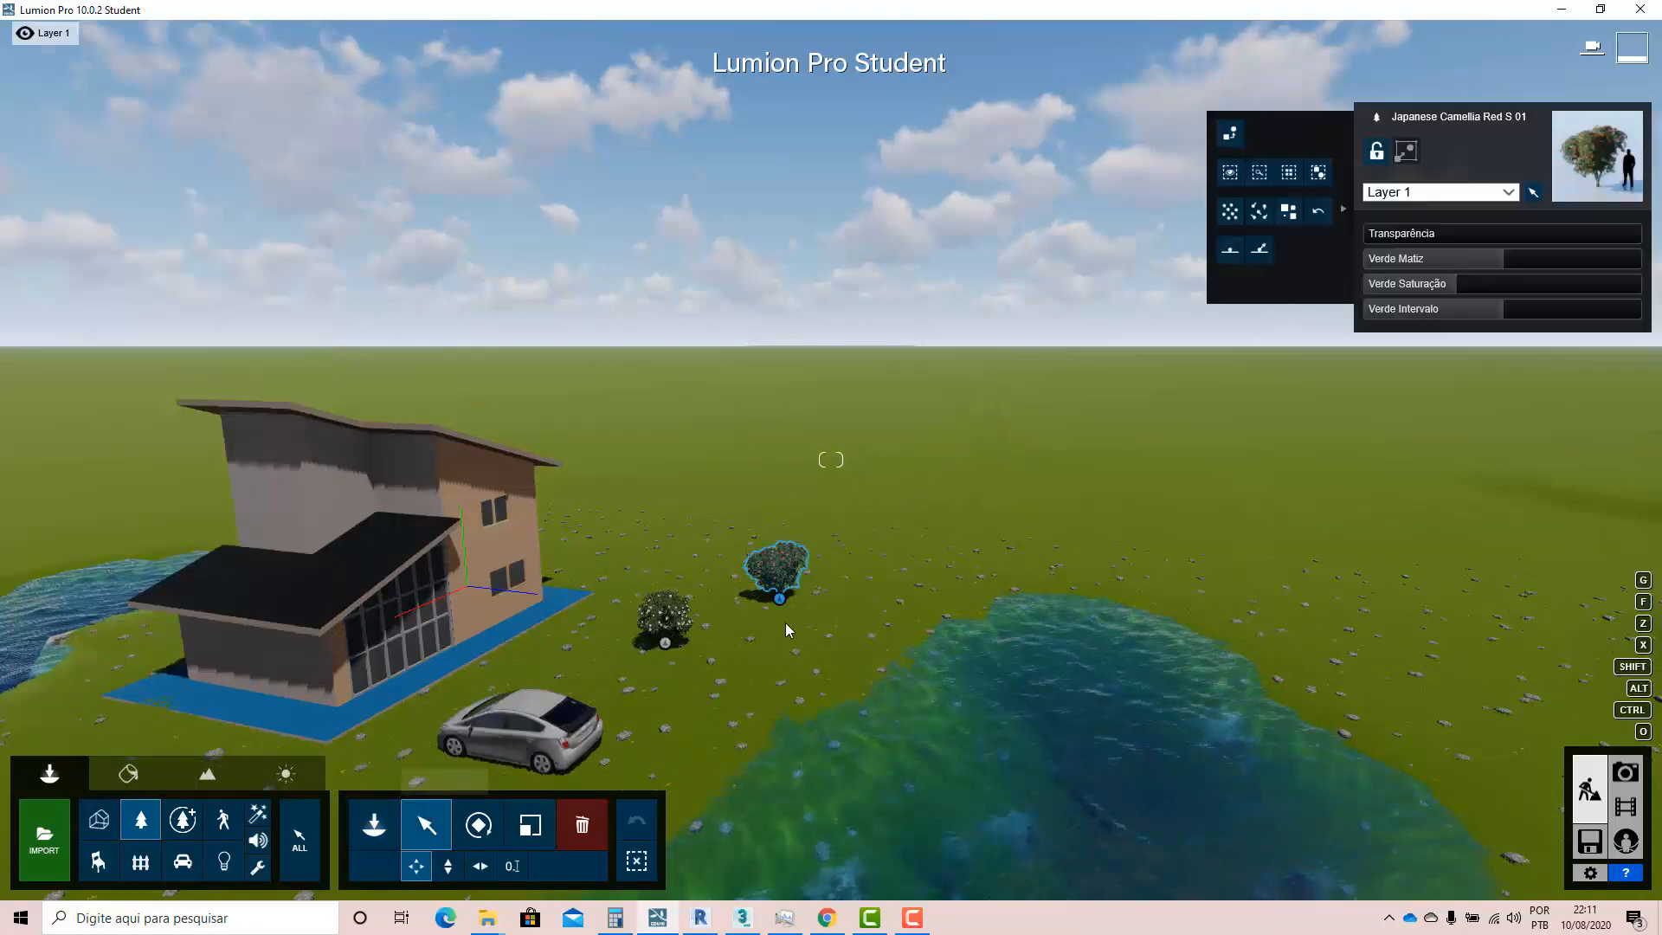
left_click(530, 824)
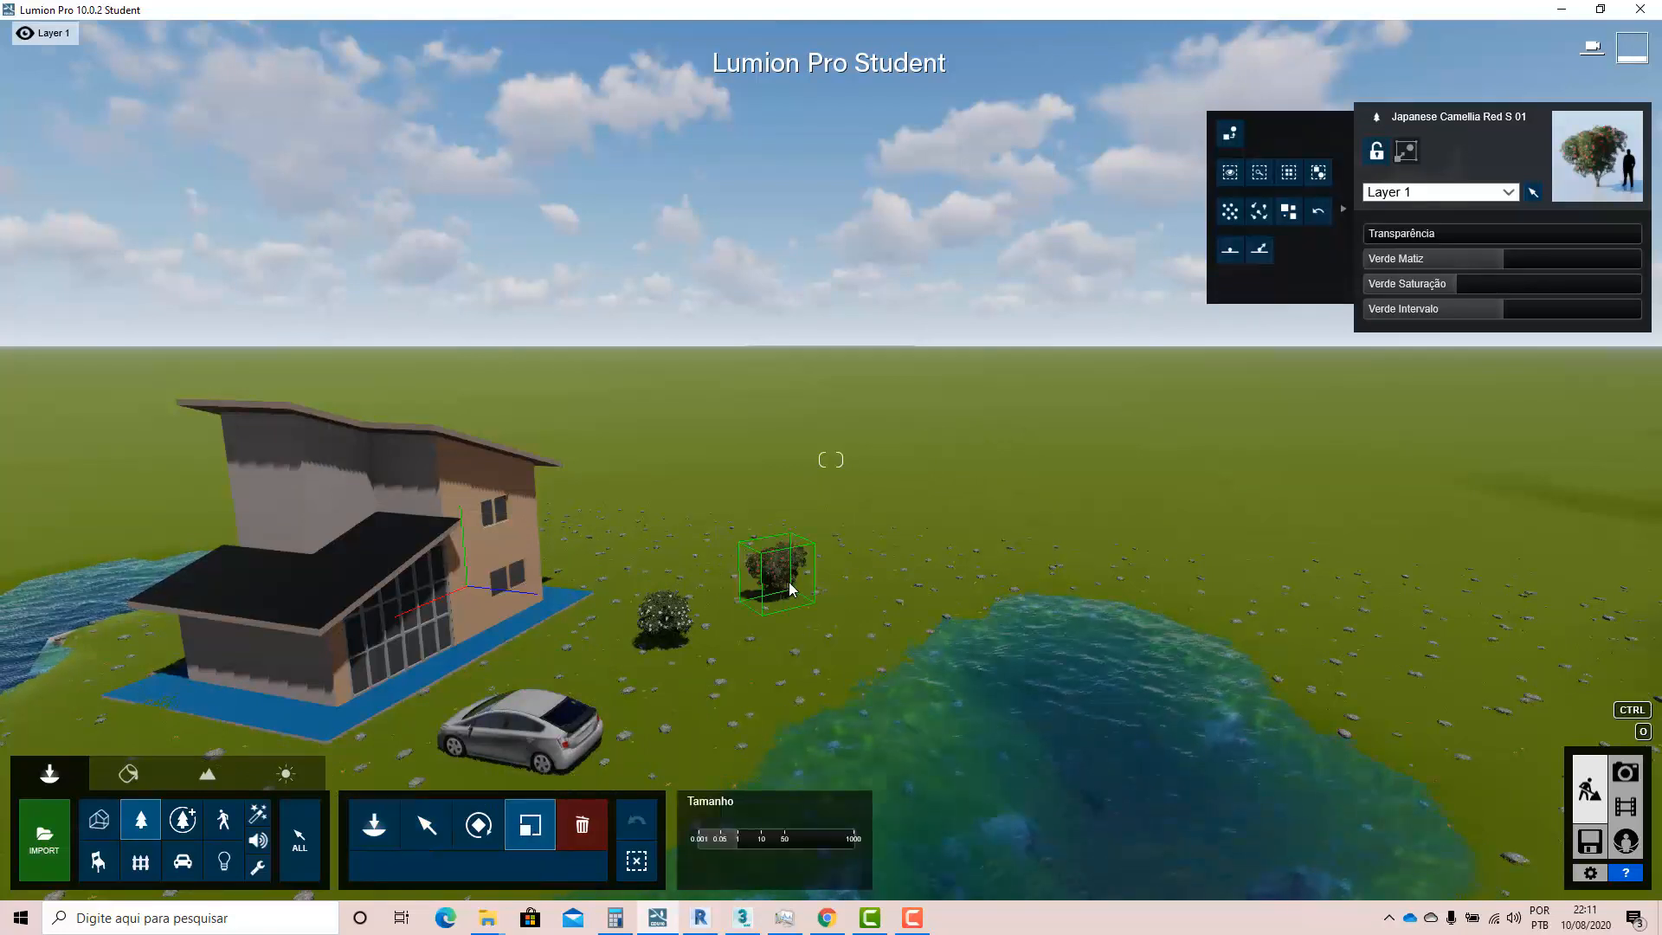
left_click_drag(804, 542, 815, 652)
key("w")
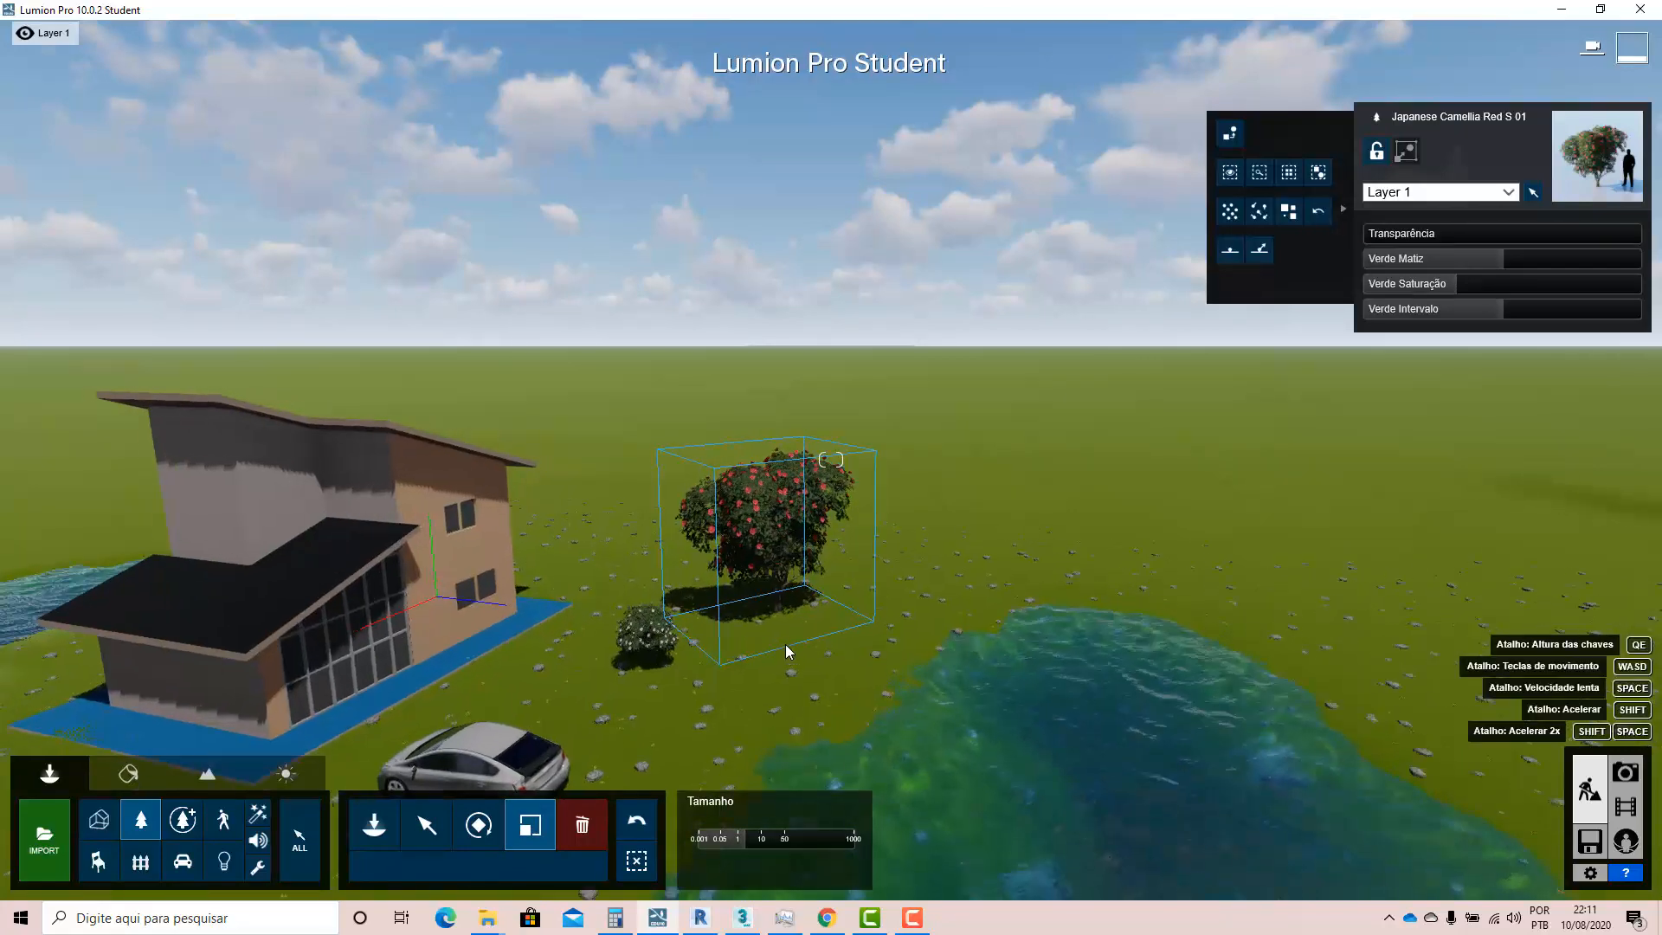
right_click_drag(787, 556, 796, 584)
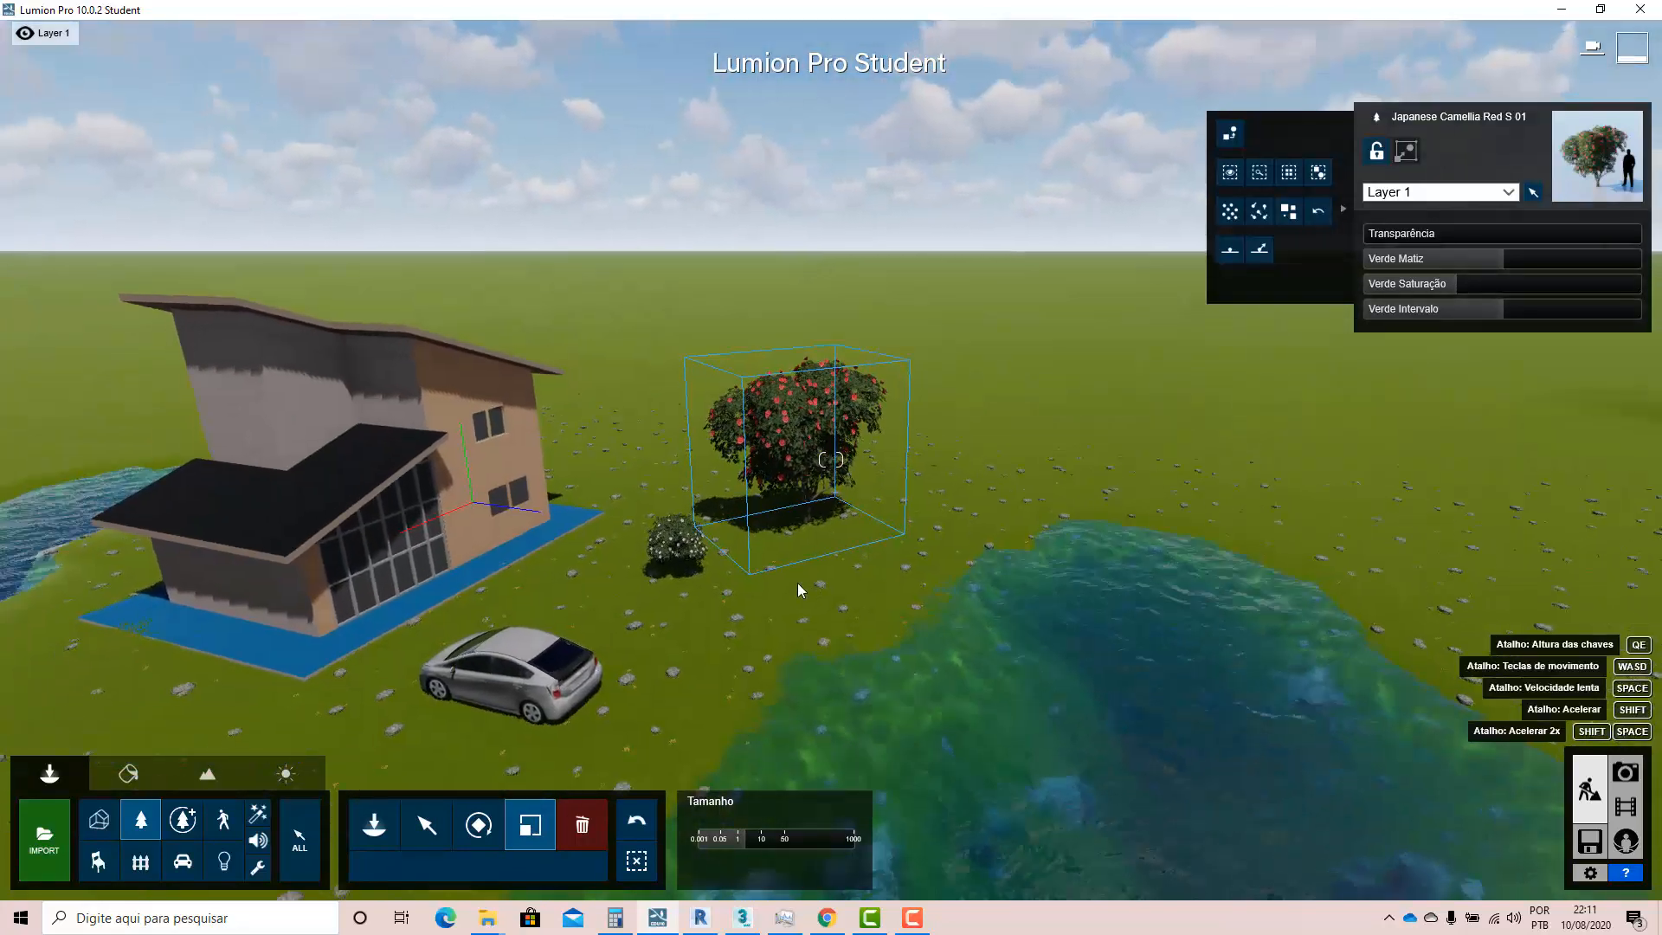
key("w")
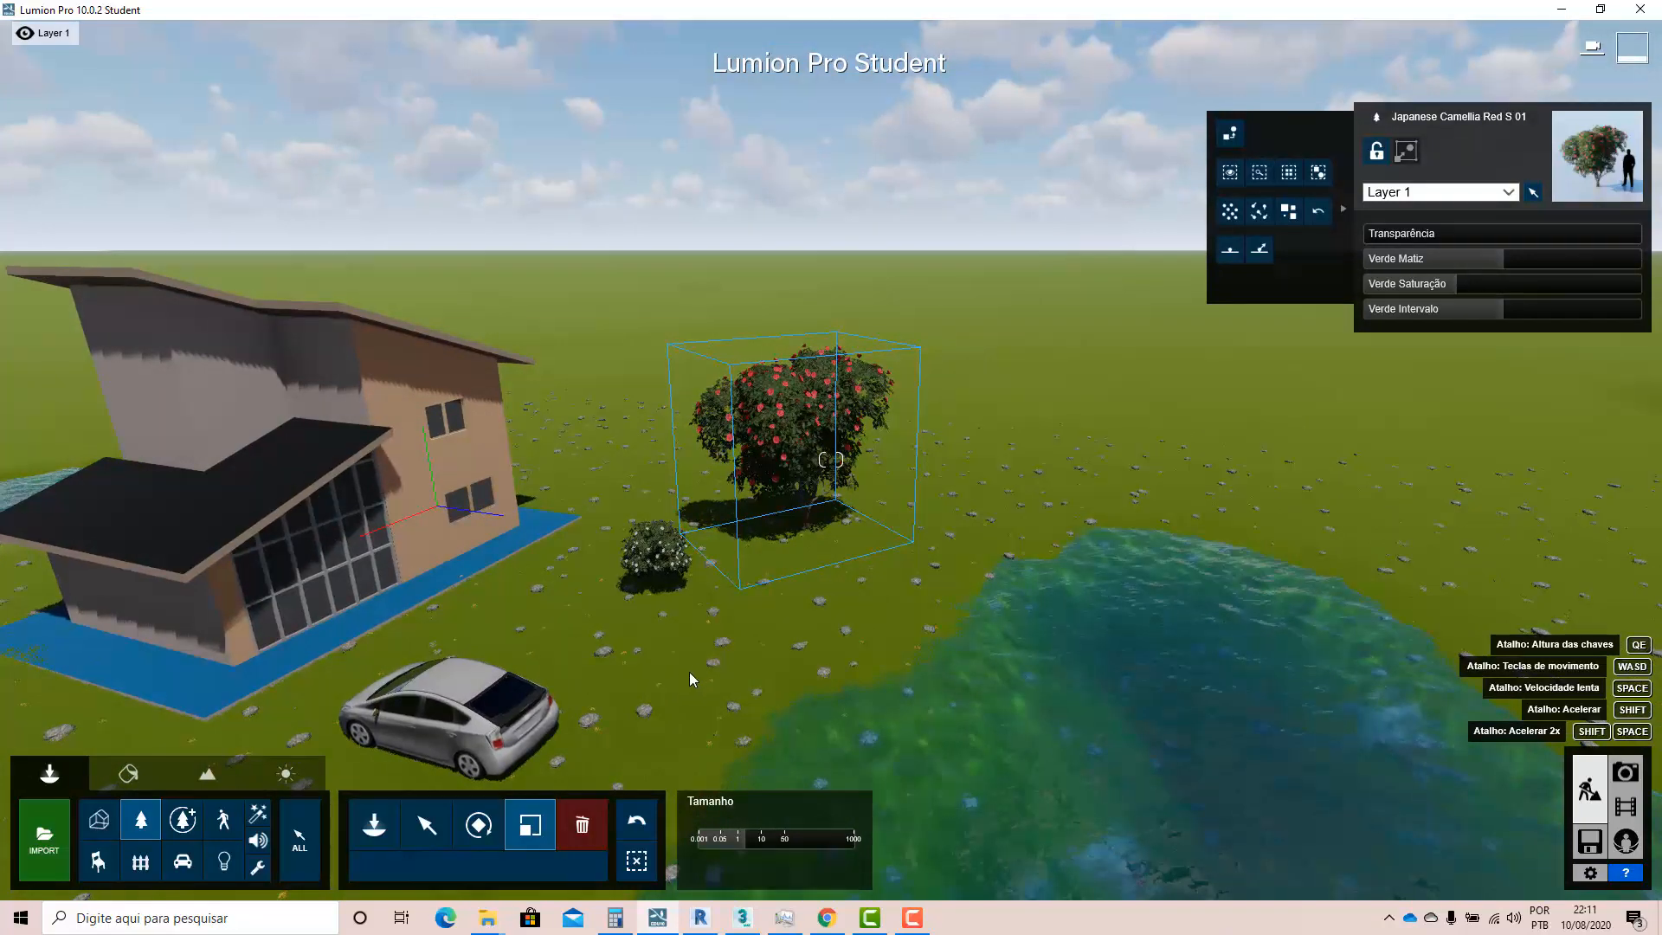
key("w")
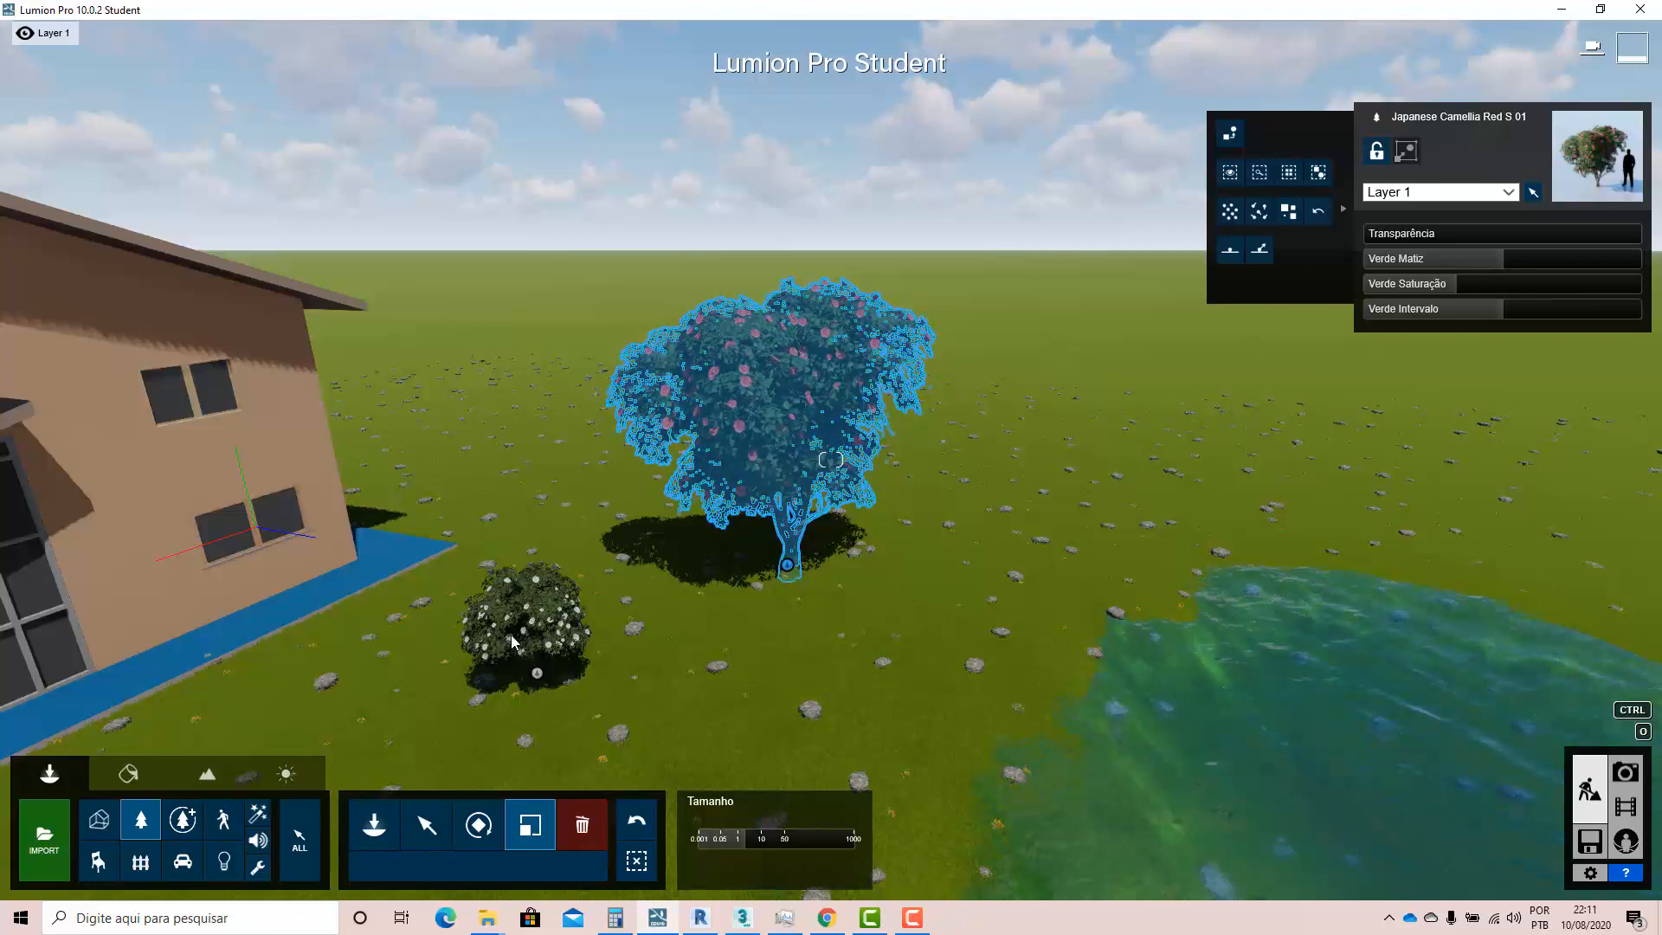
- Shift the red camellia slightly and make two copies of it in a row behind the lake's near end
left_click(536, 674)
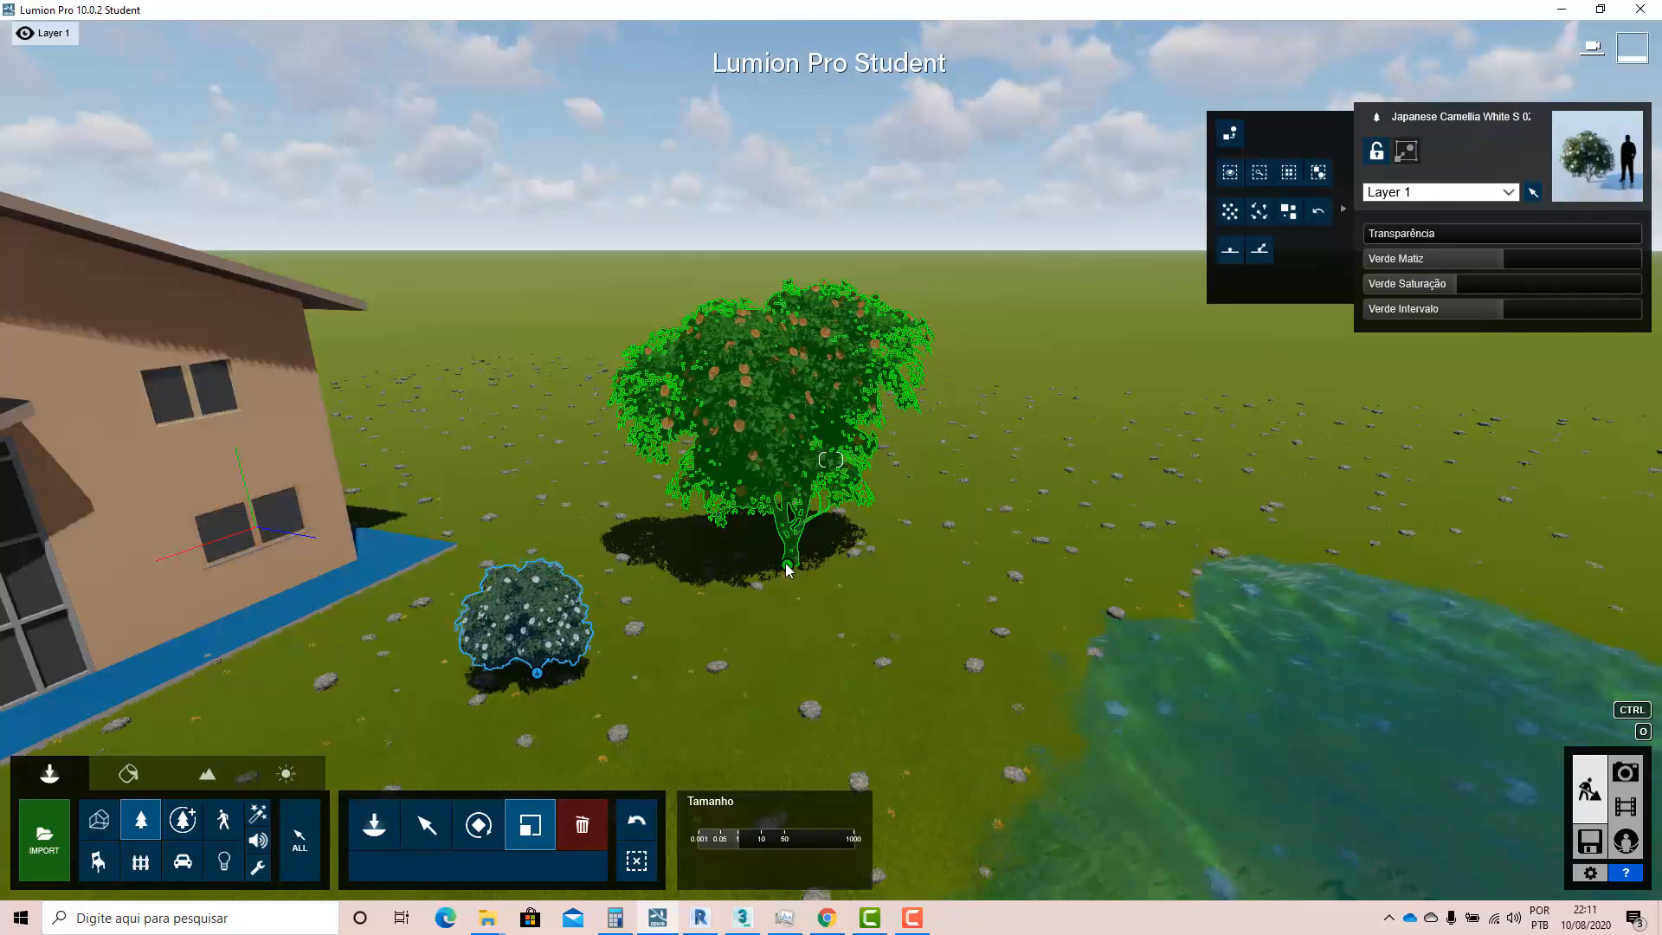
left_click(787, 565)
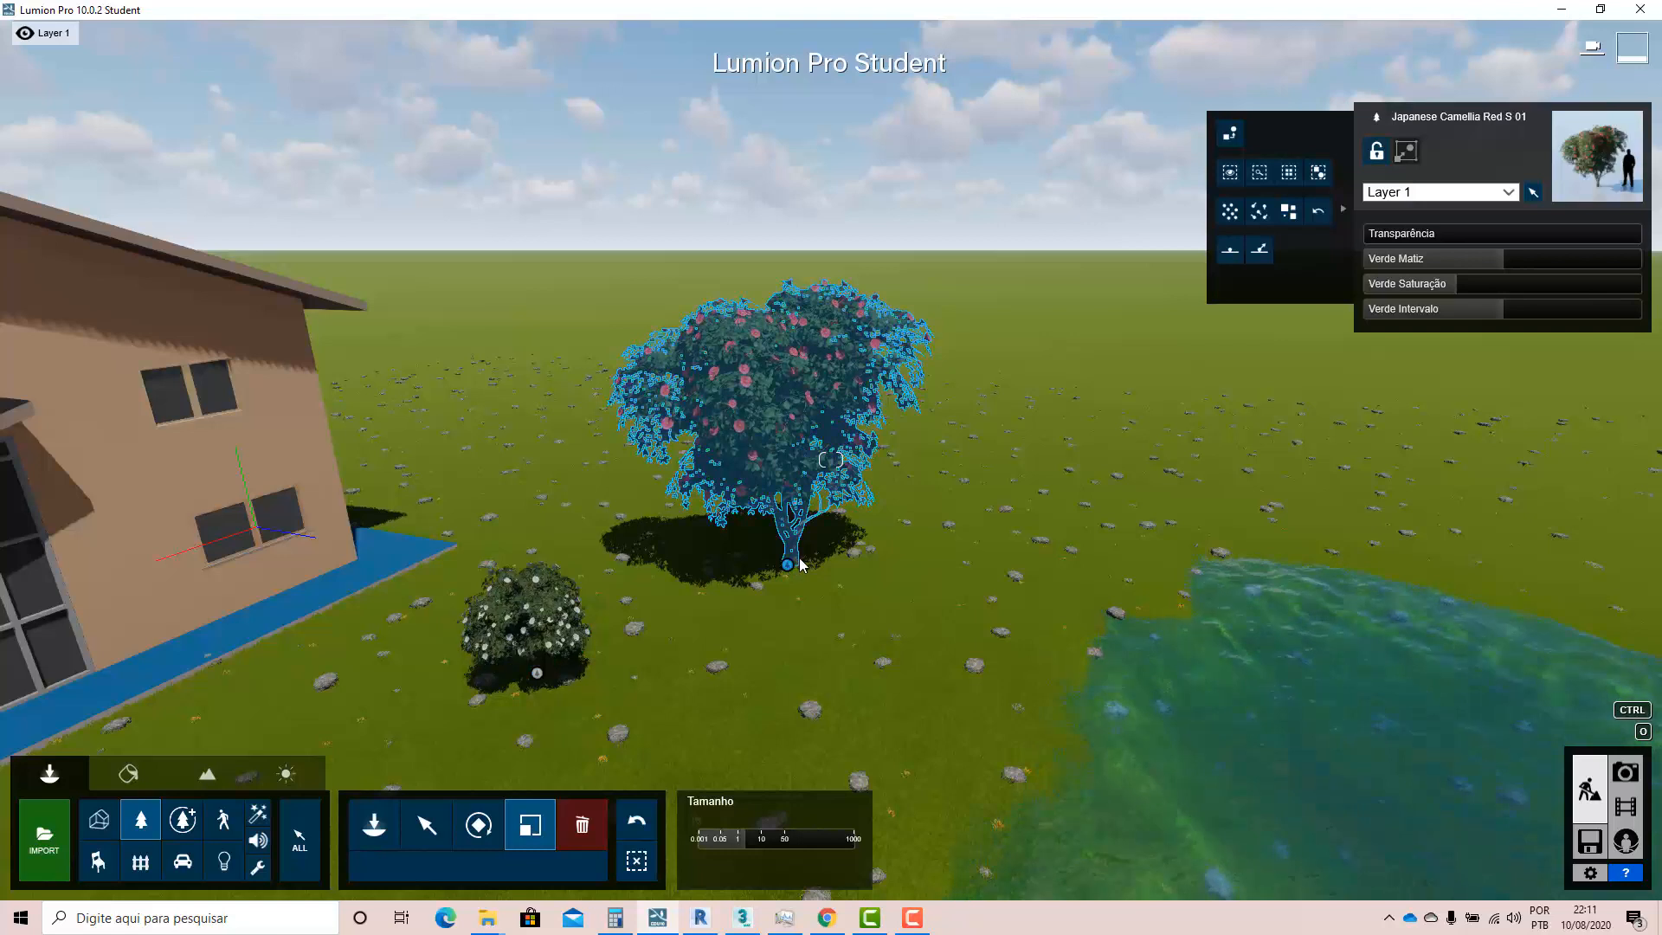
left_click(426, 827)
mouse_move(789, 568)
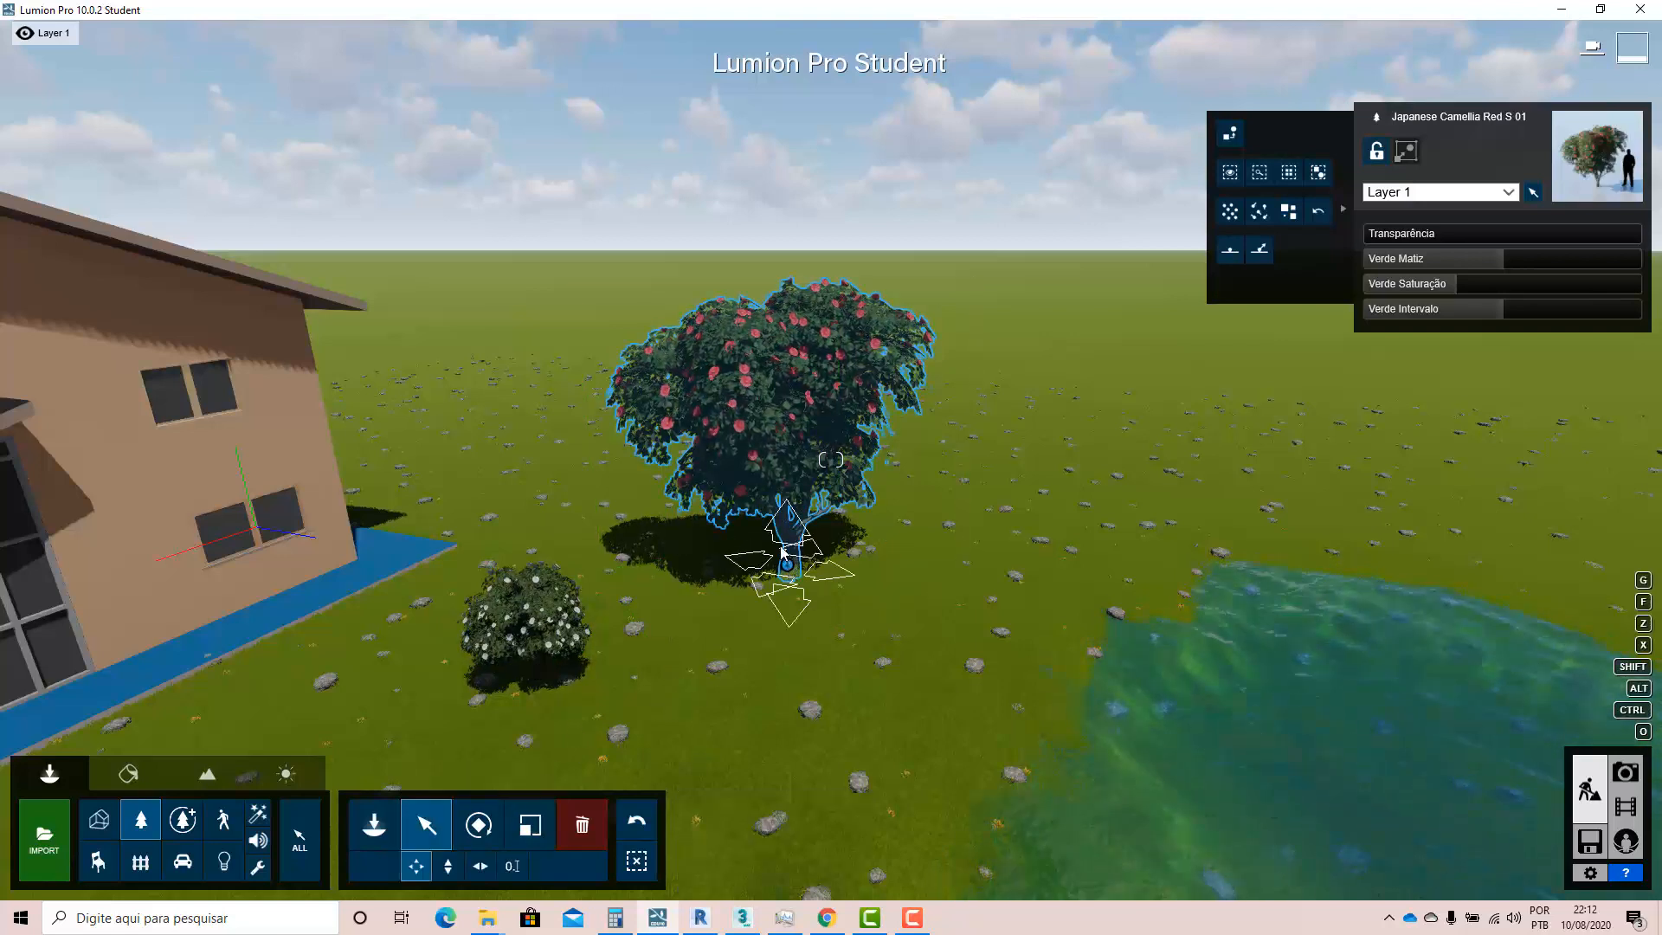
left_click_drag(783, 549, 784, 562)
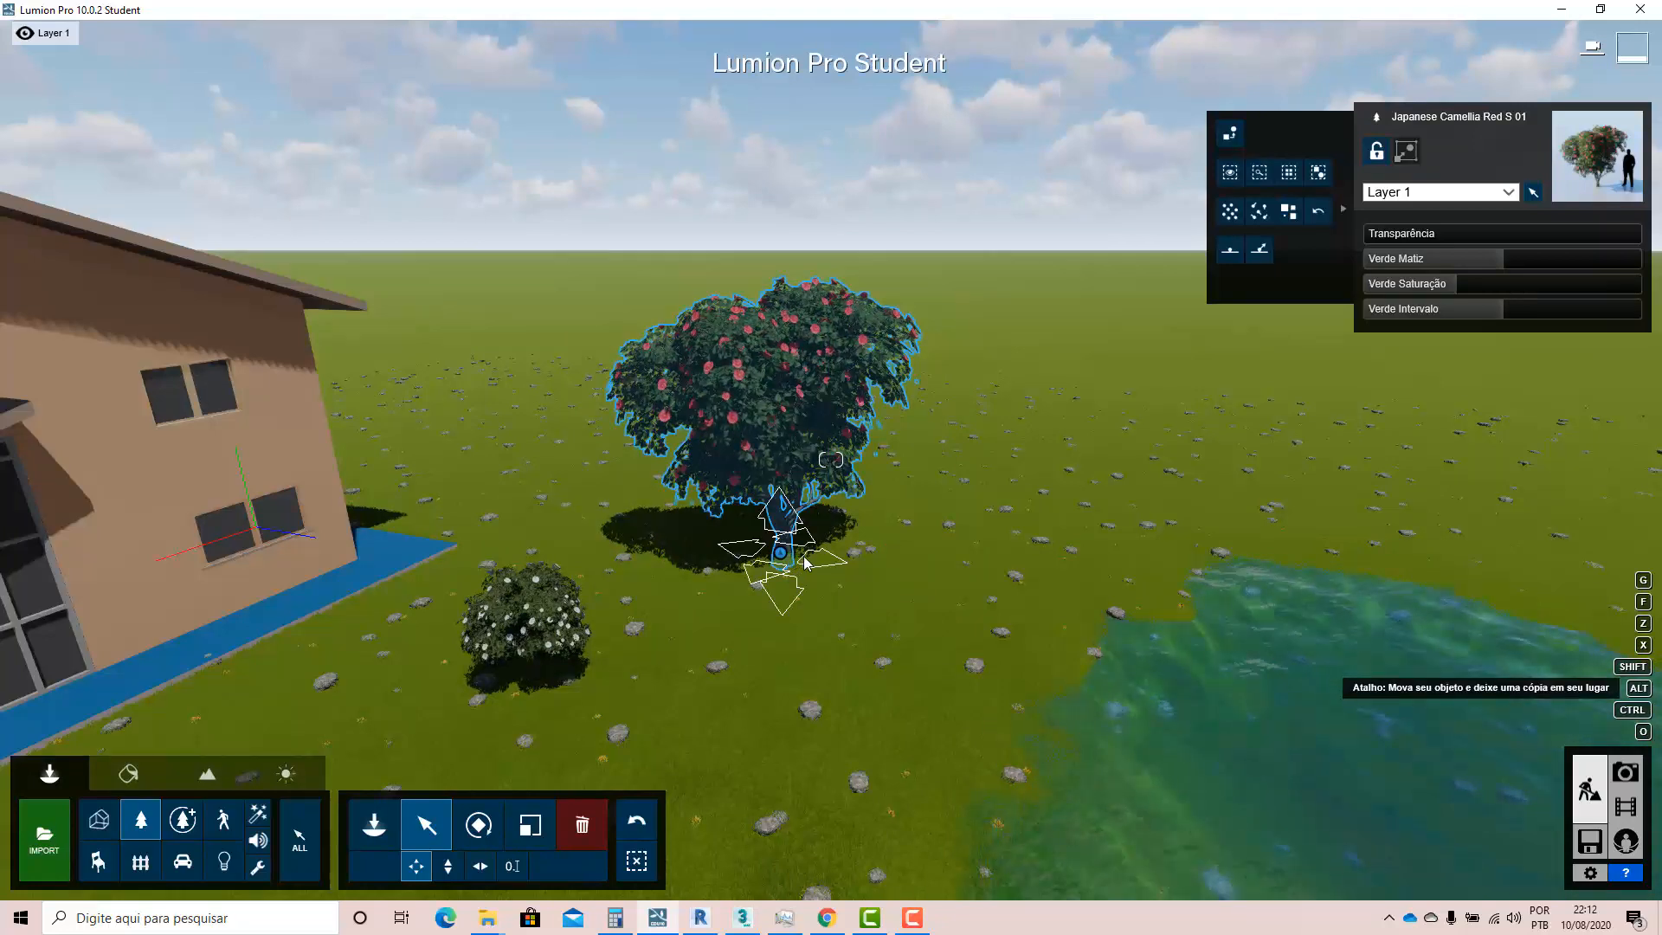
left_click_drag(781, 561, 1289, 497)
key("s")
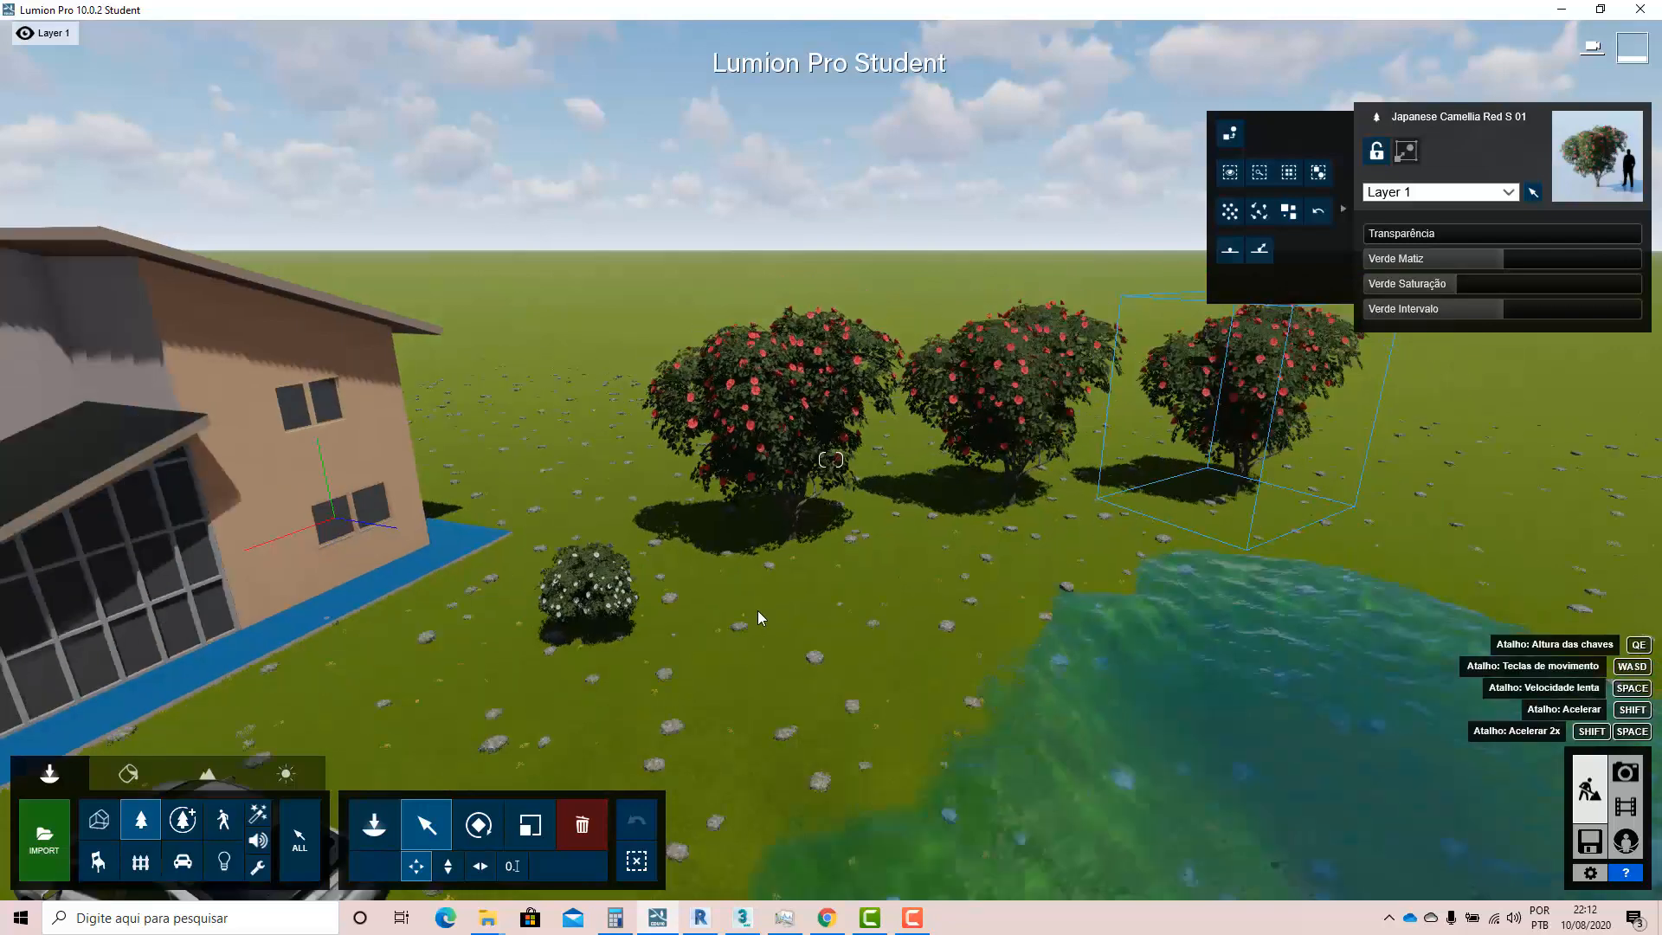
right_click_drag(692, 662, 760, 631)
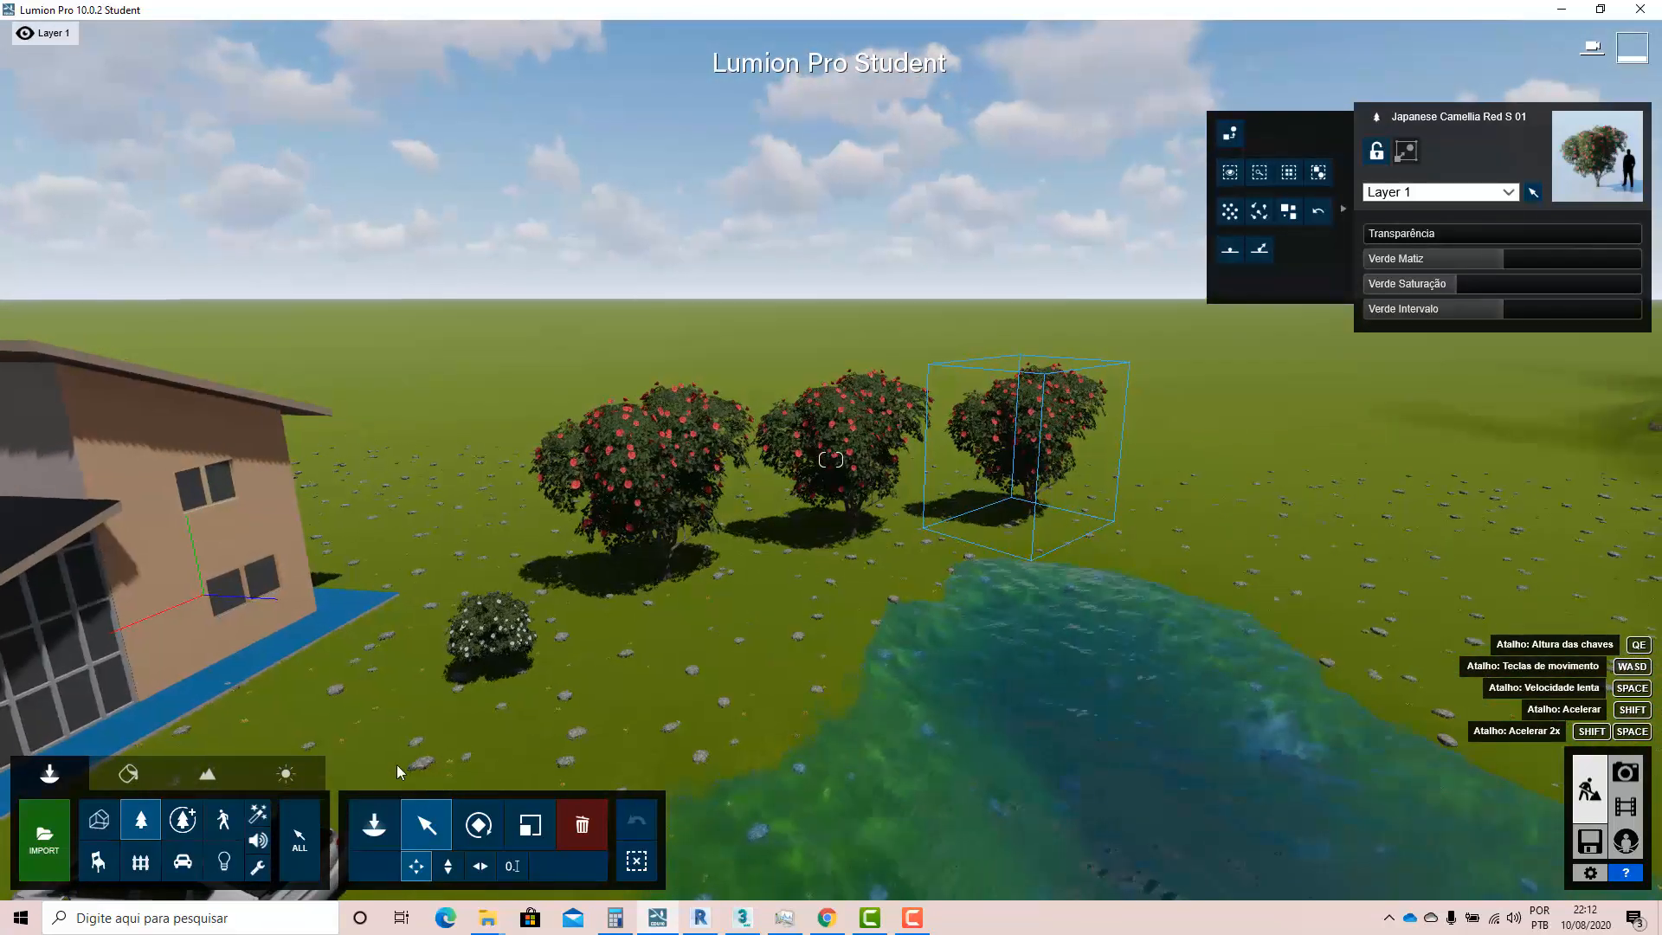
- Scale the white camellia beside the house up to roughly twice its size
left_click(495, 669)
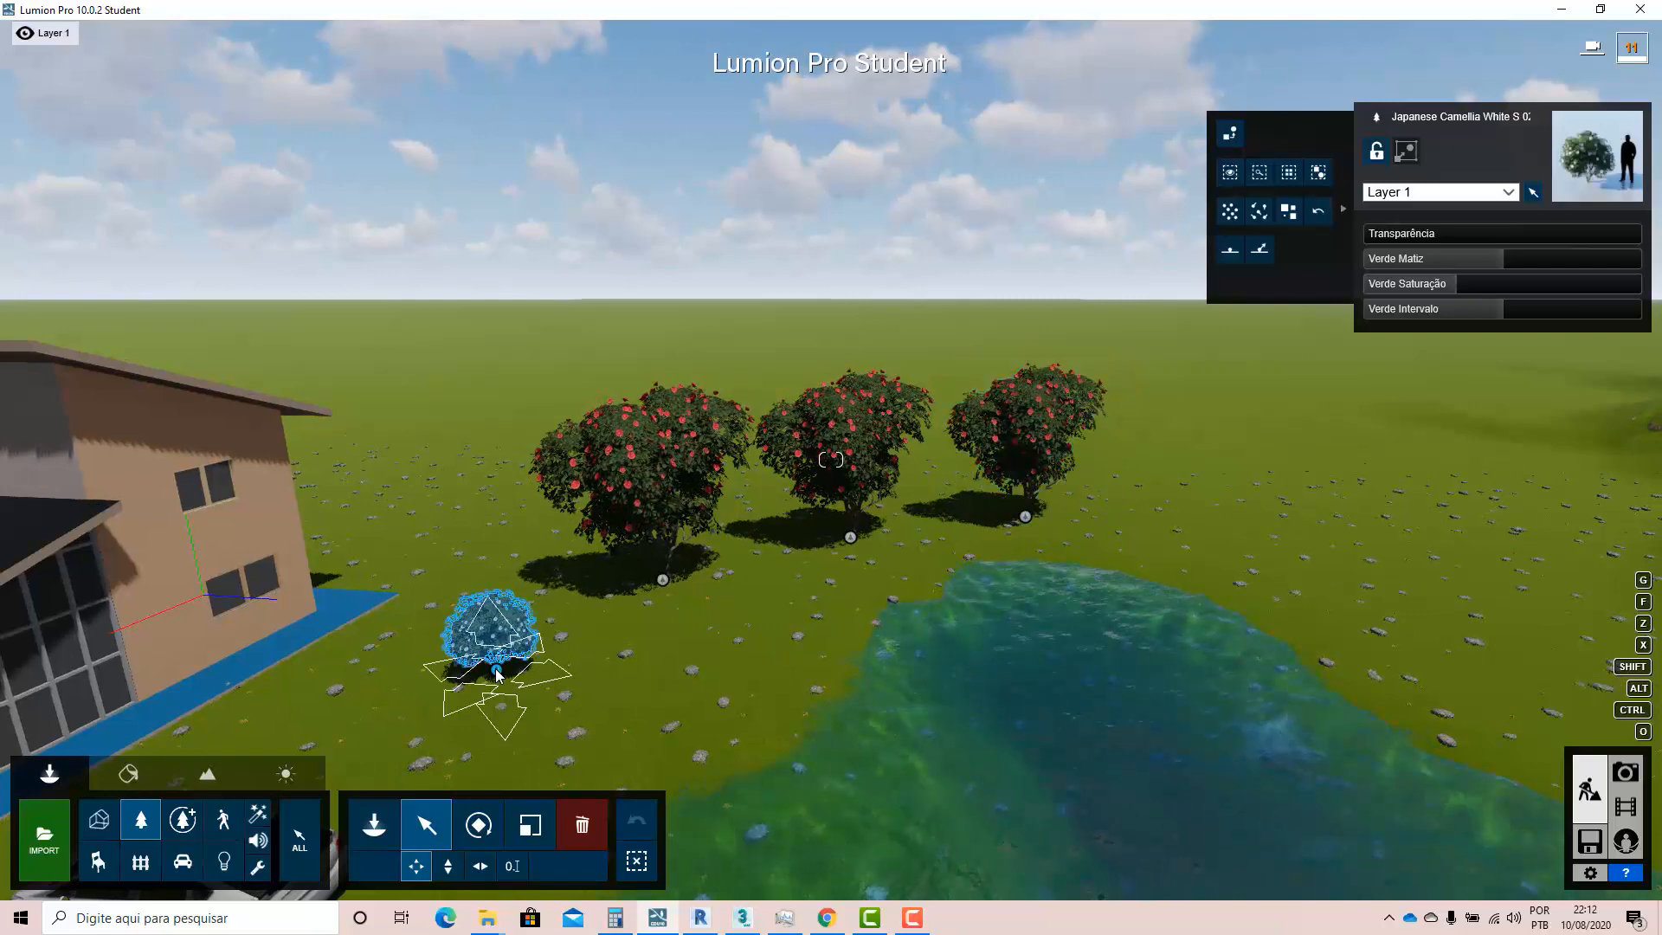
left_click(529, 825)
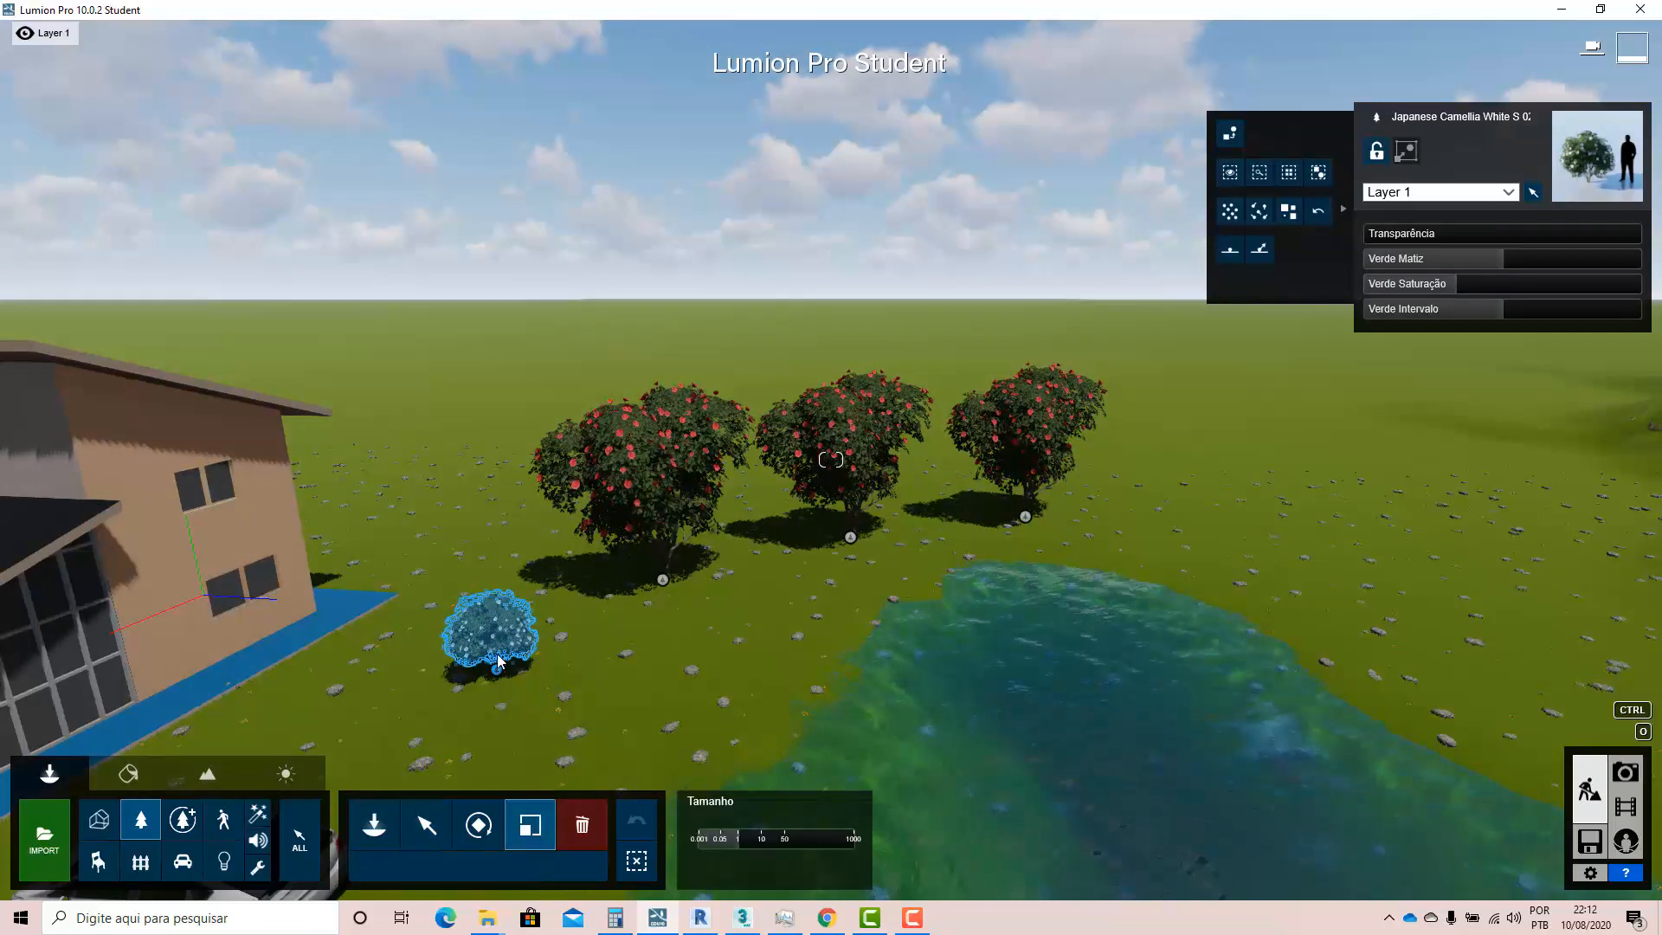
left_click_drag(490, 679, 504, 611)
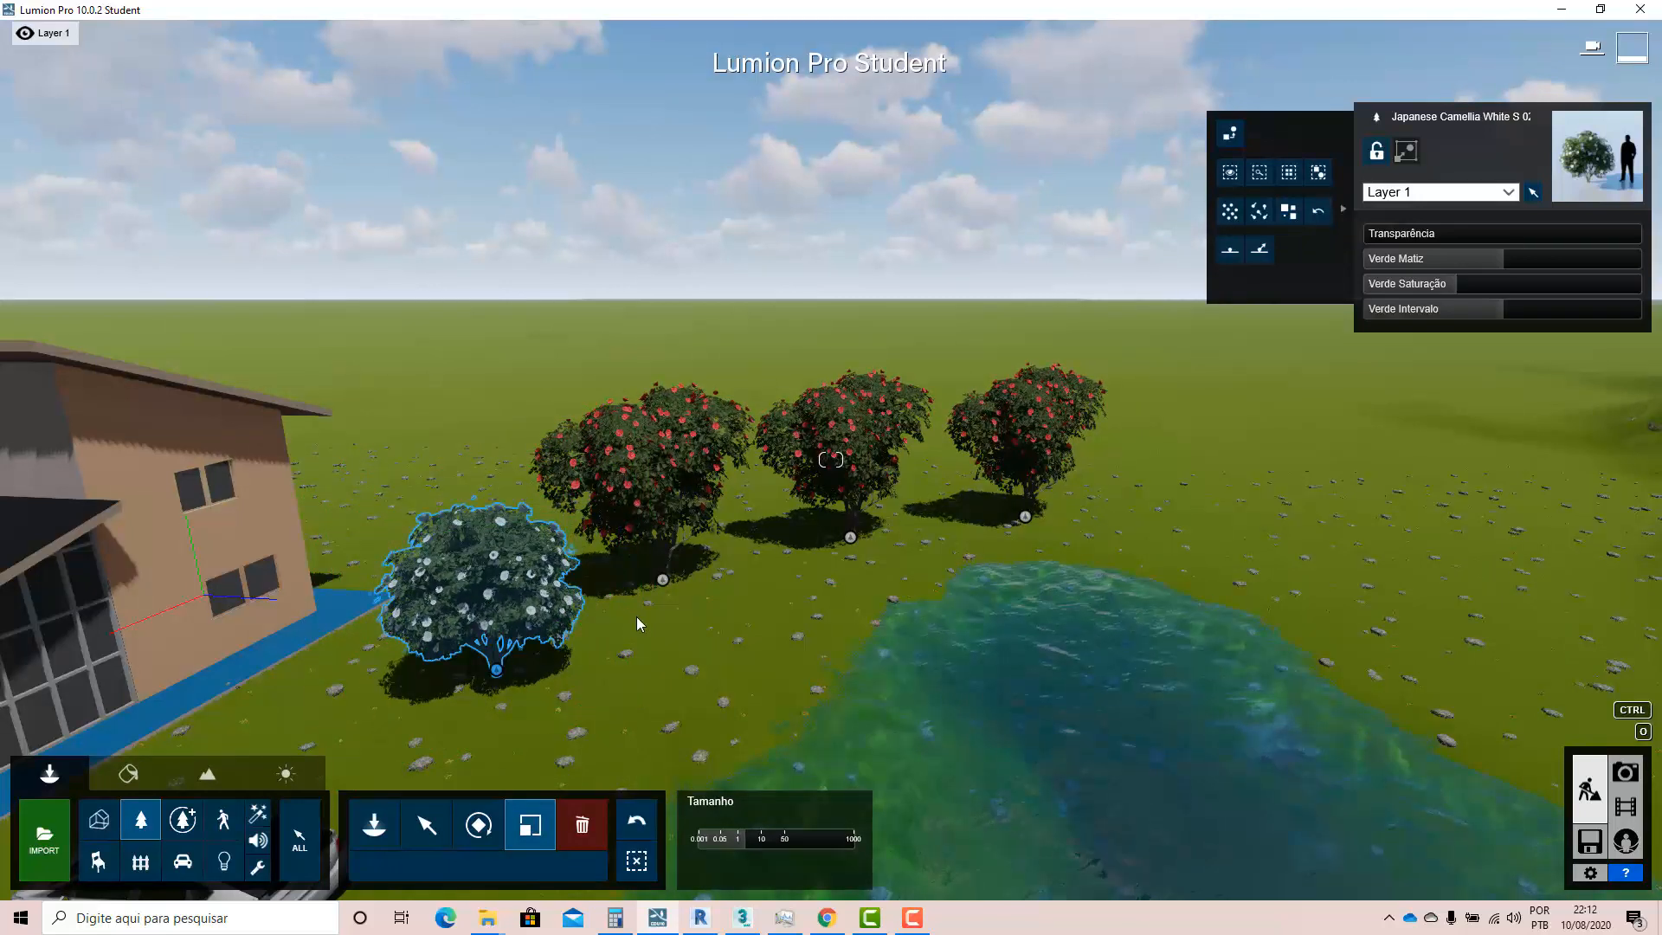
- Make objects of all categories selectable and select the silver car in front of the house
key("s")
key("a")
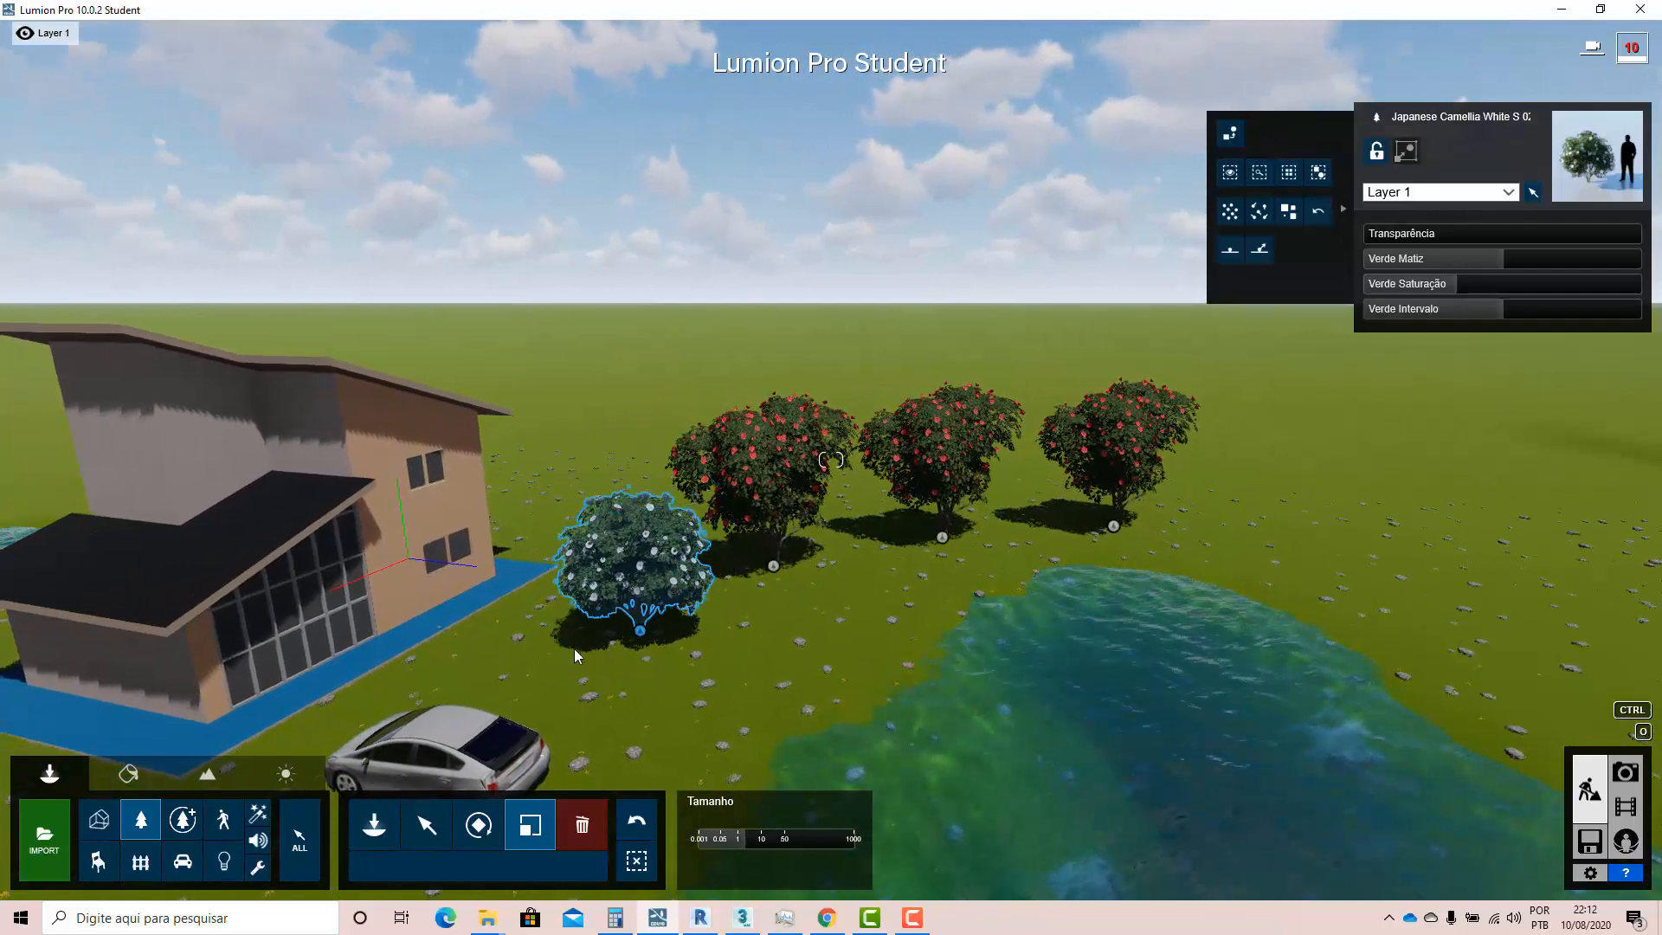
key("s")
right_click_drag(574, 648, 538, 682)
key("w")
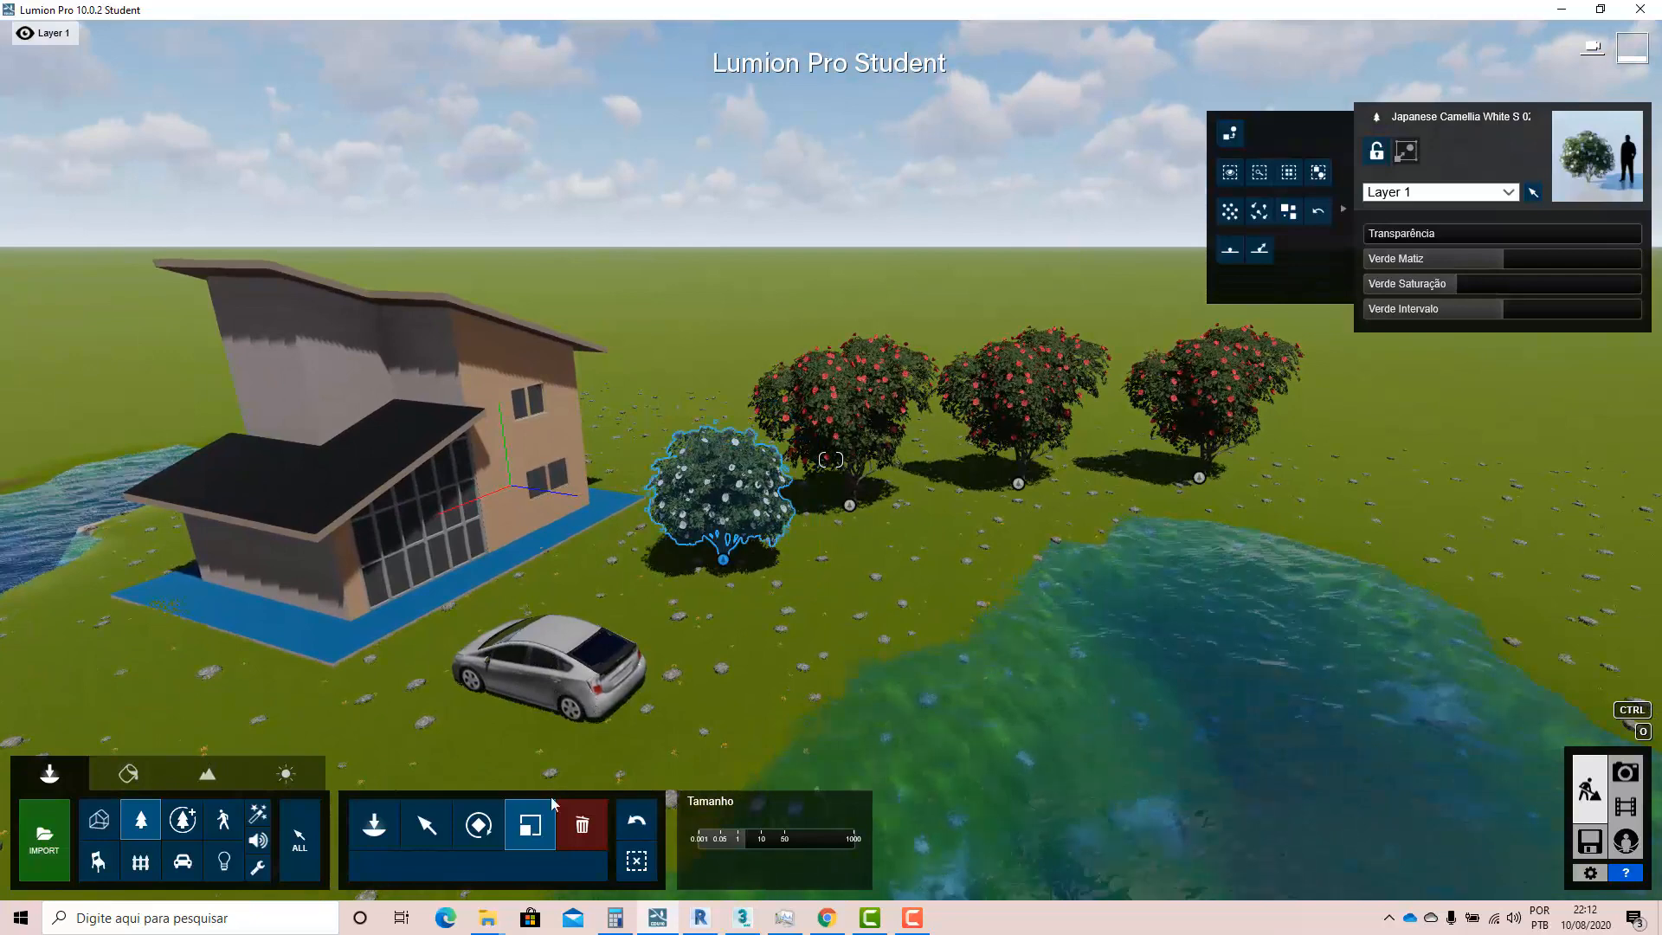
left_click(299, 838)
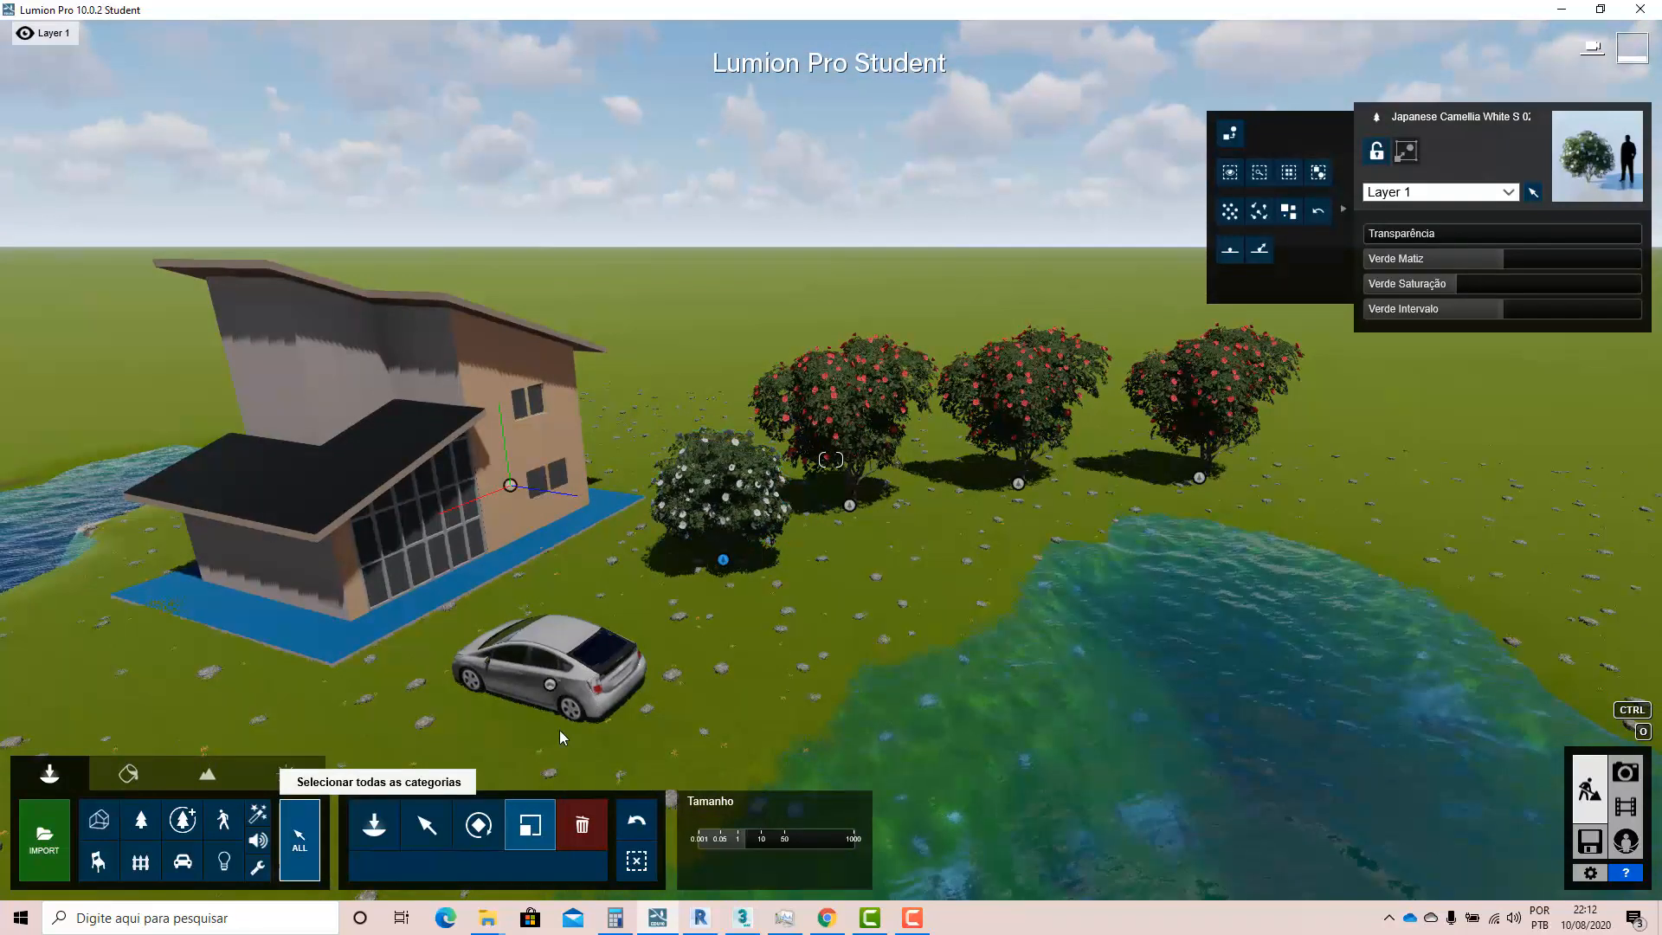
left_click(552, 683)
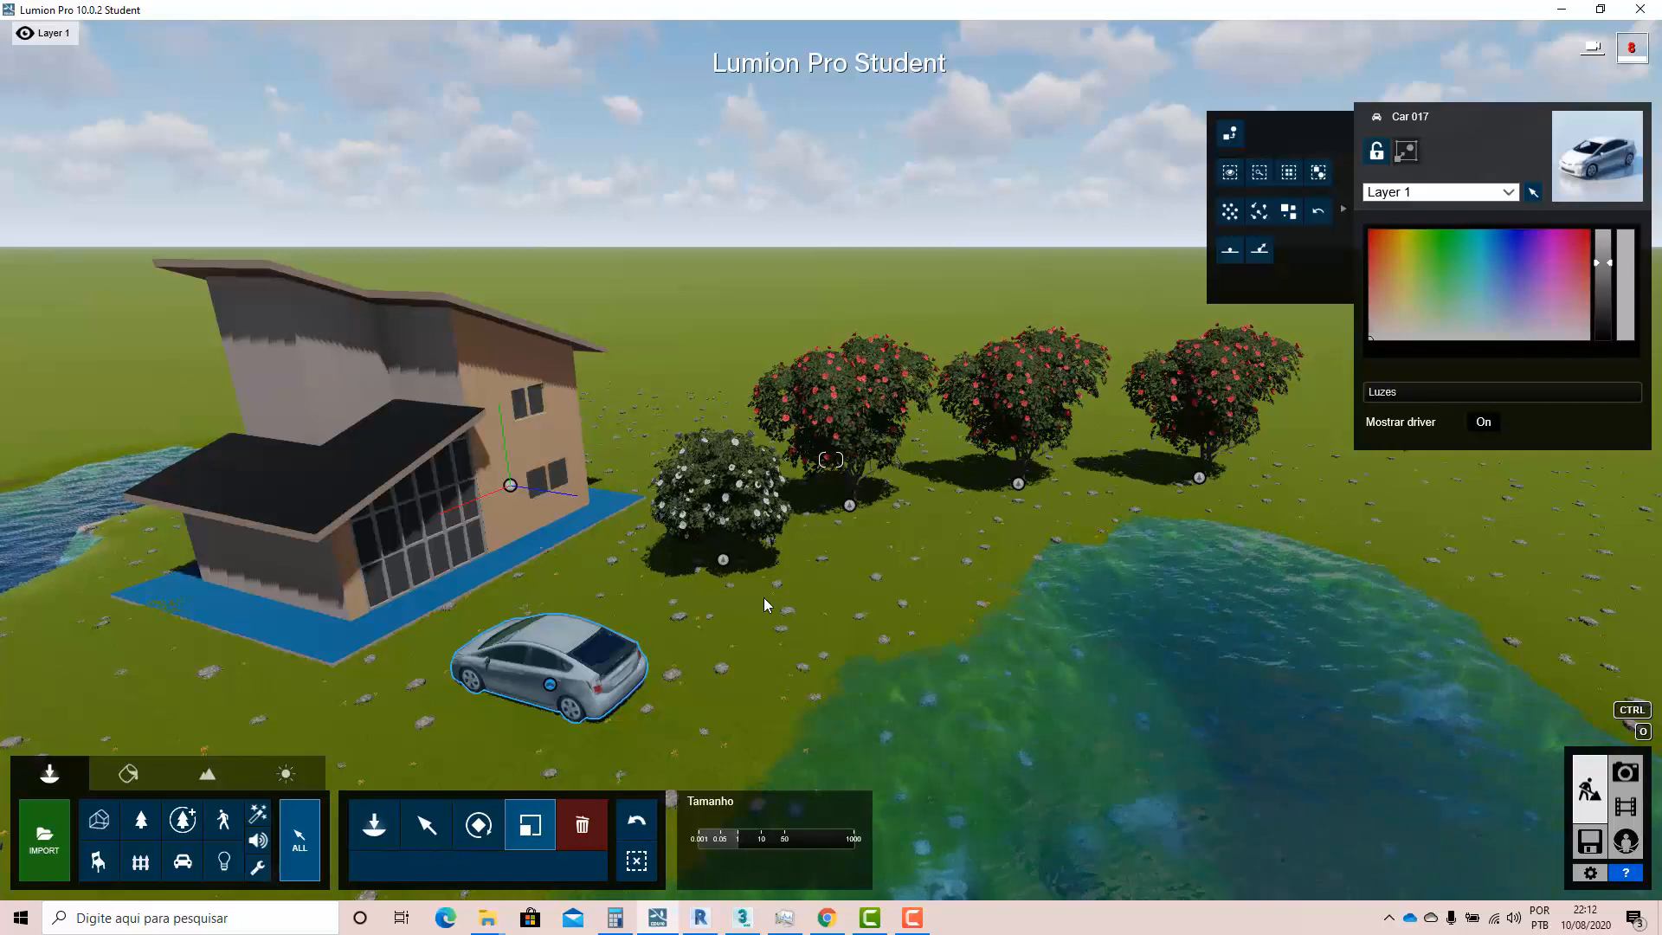
- Look over the house, the lake and the row of camellias from several angles and distances
right_click_drag(866, 675, 1001, 596)
key("s")
right_click_drag(1029, 491, 1028, 528)
key("w")
right_click_drag(917, 525, 882, 601)
key("s")
key("s")
right_click_drag(830, 460, 580, 463)
right_click_drag(519, 575, 806, 548)
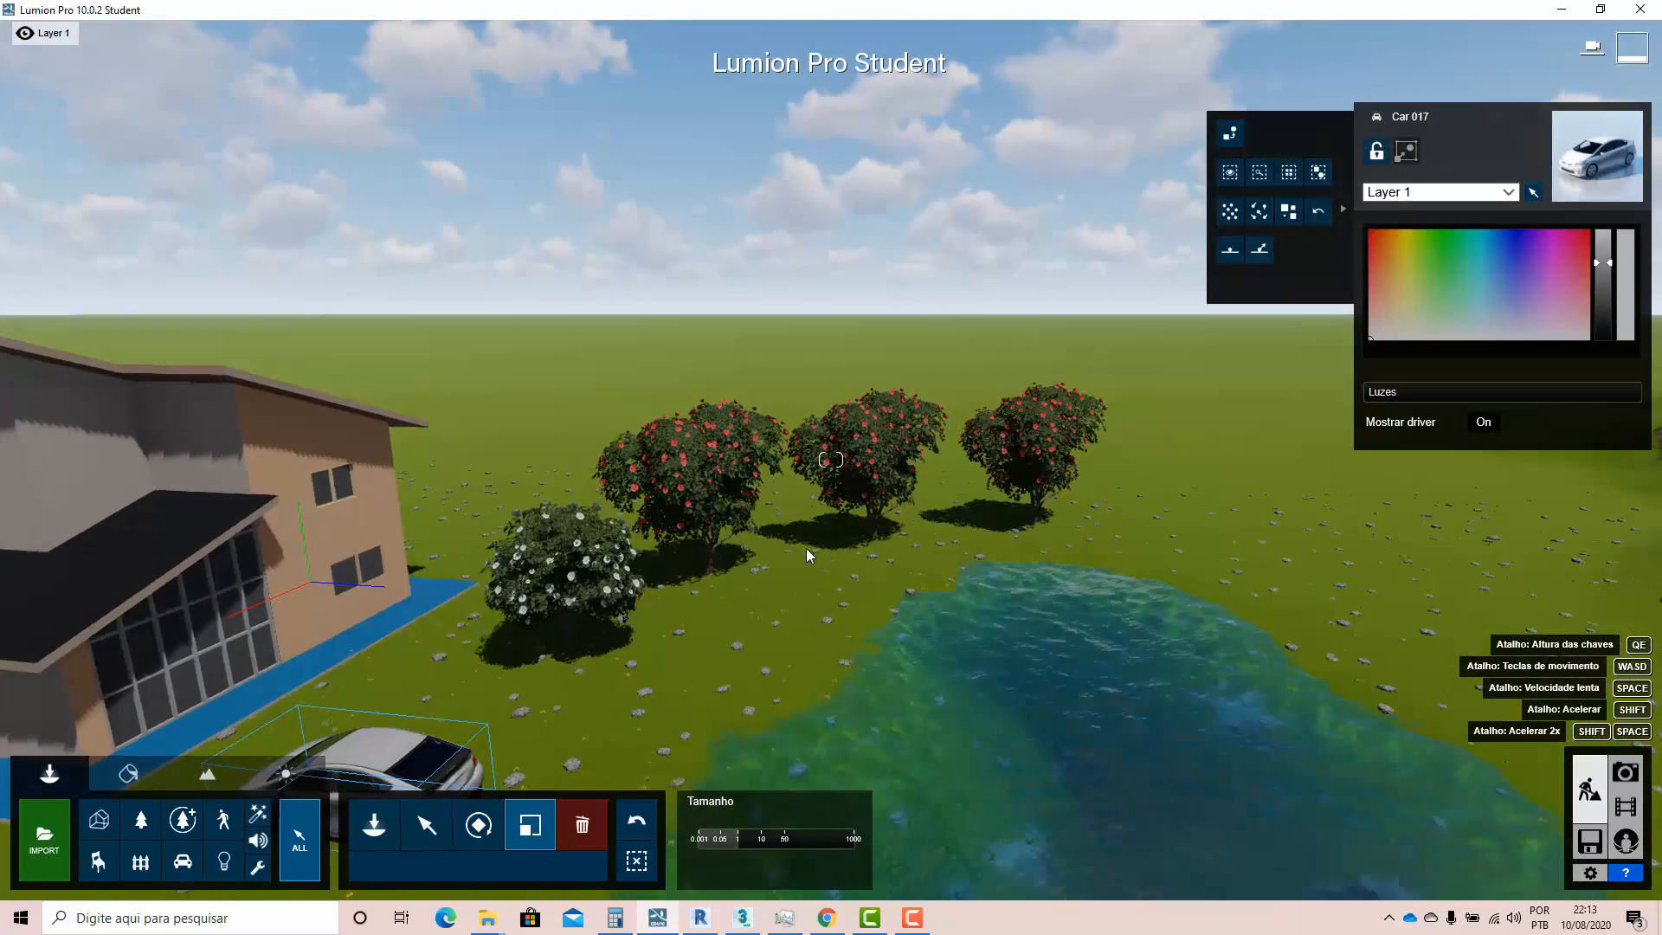
scroll(1093, 478, "up", 4)
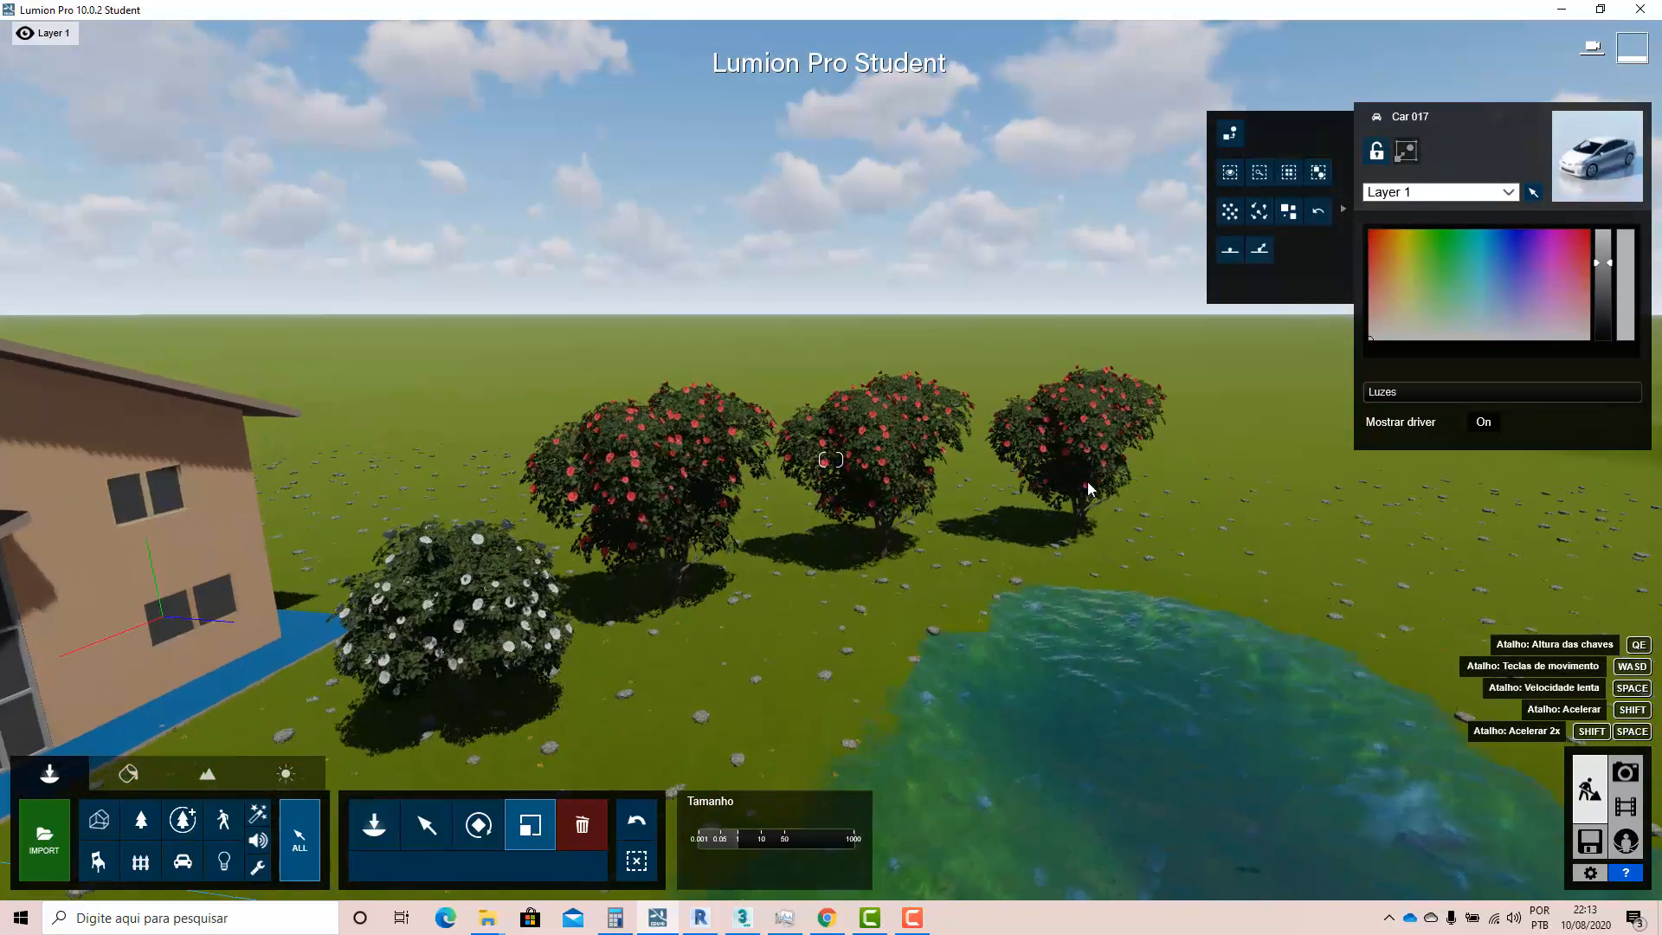
scroll(1052, 481, "up", 2)
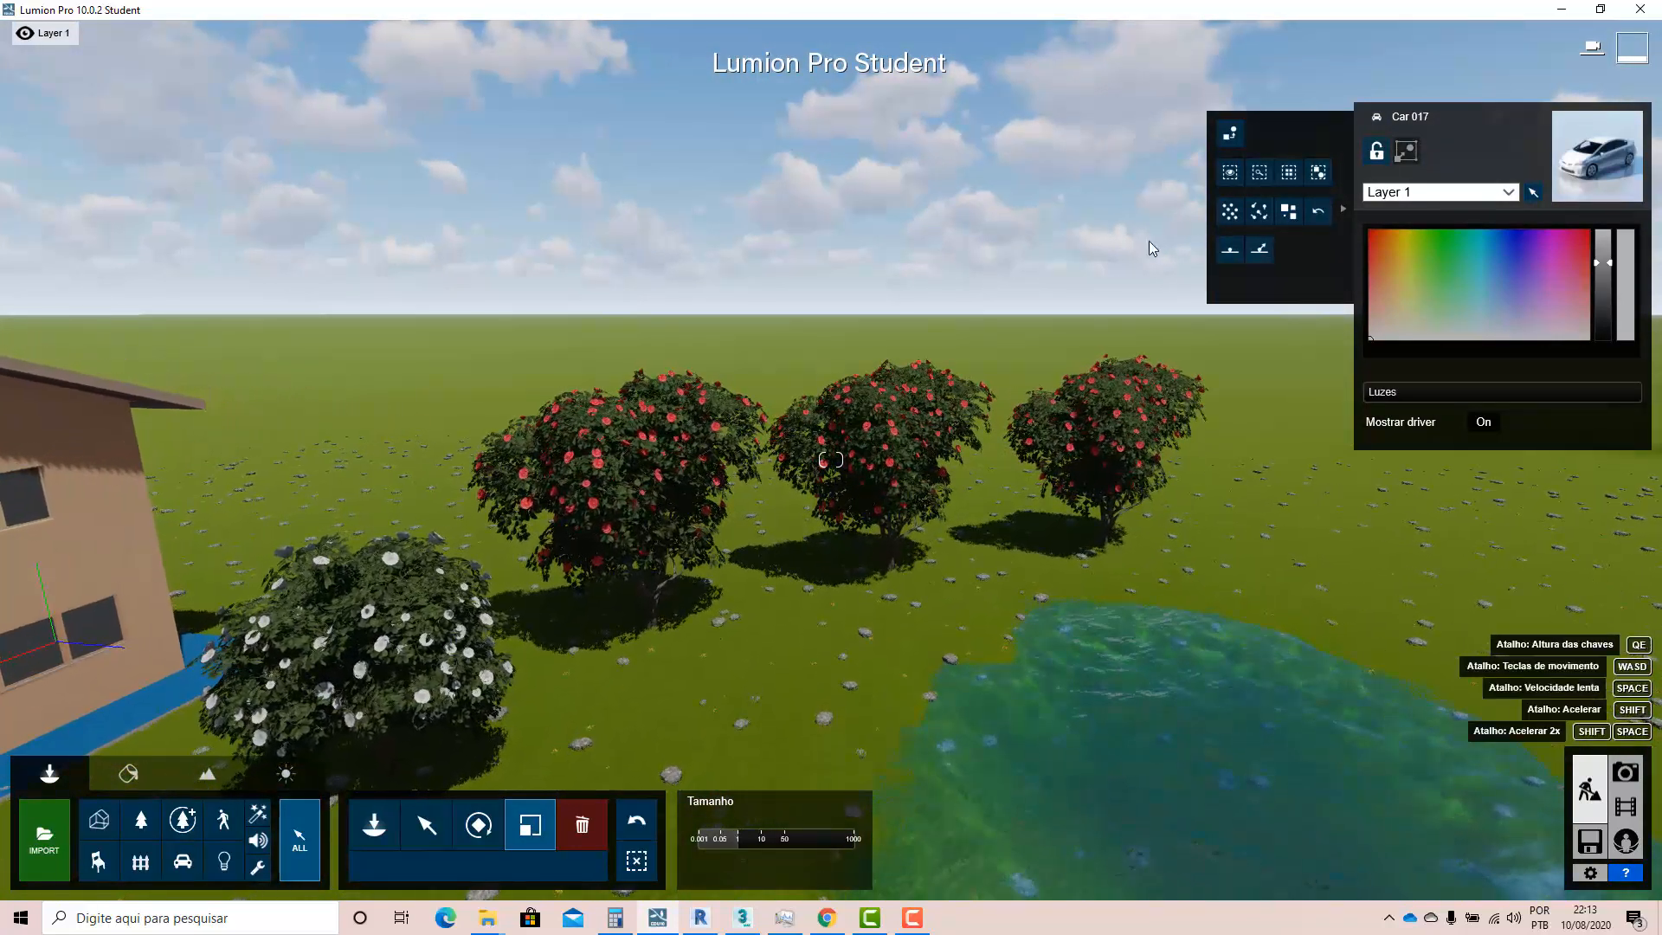
- Select the middle red camellia, the house, the car and the white camellia one after another across their categories
left_click(888, 570)
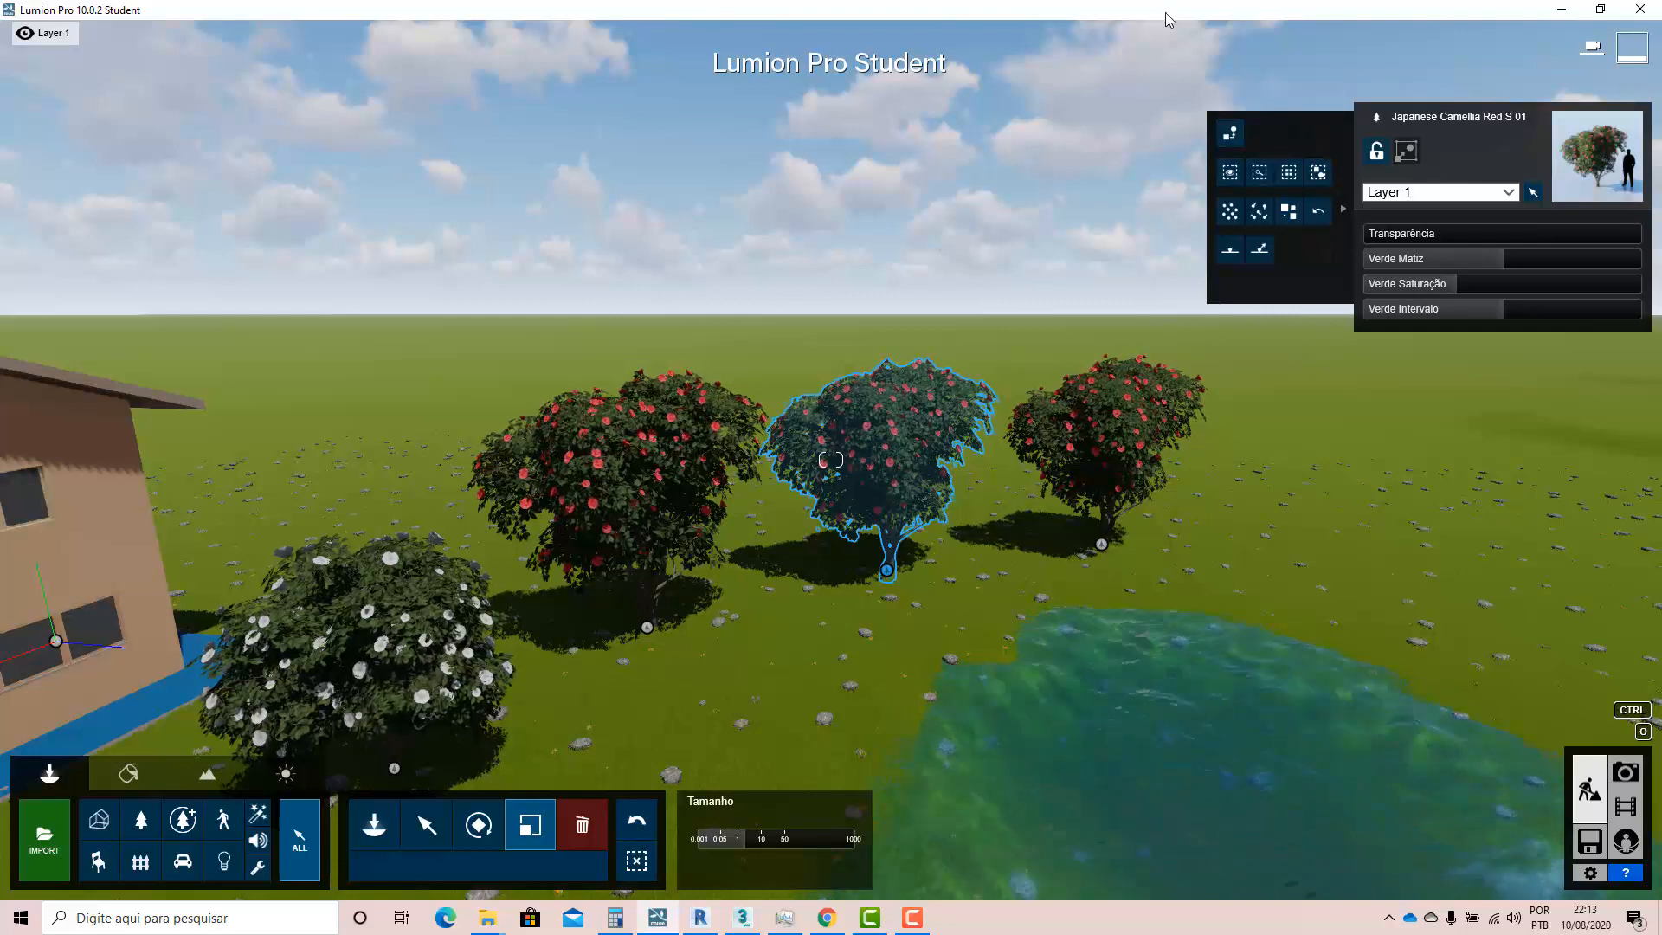
key("s")
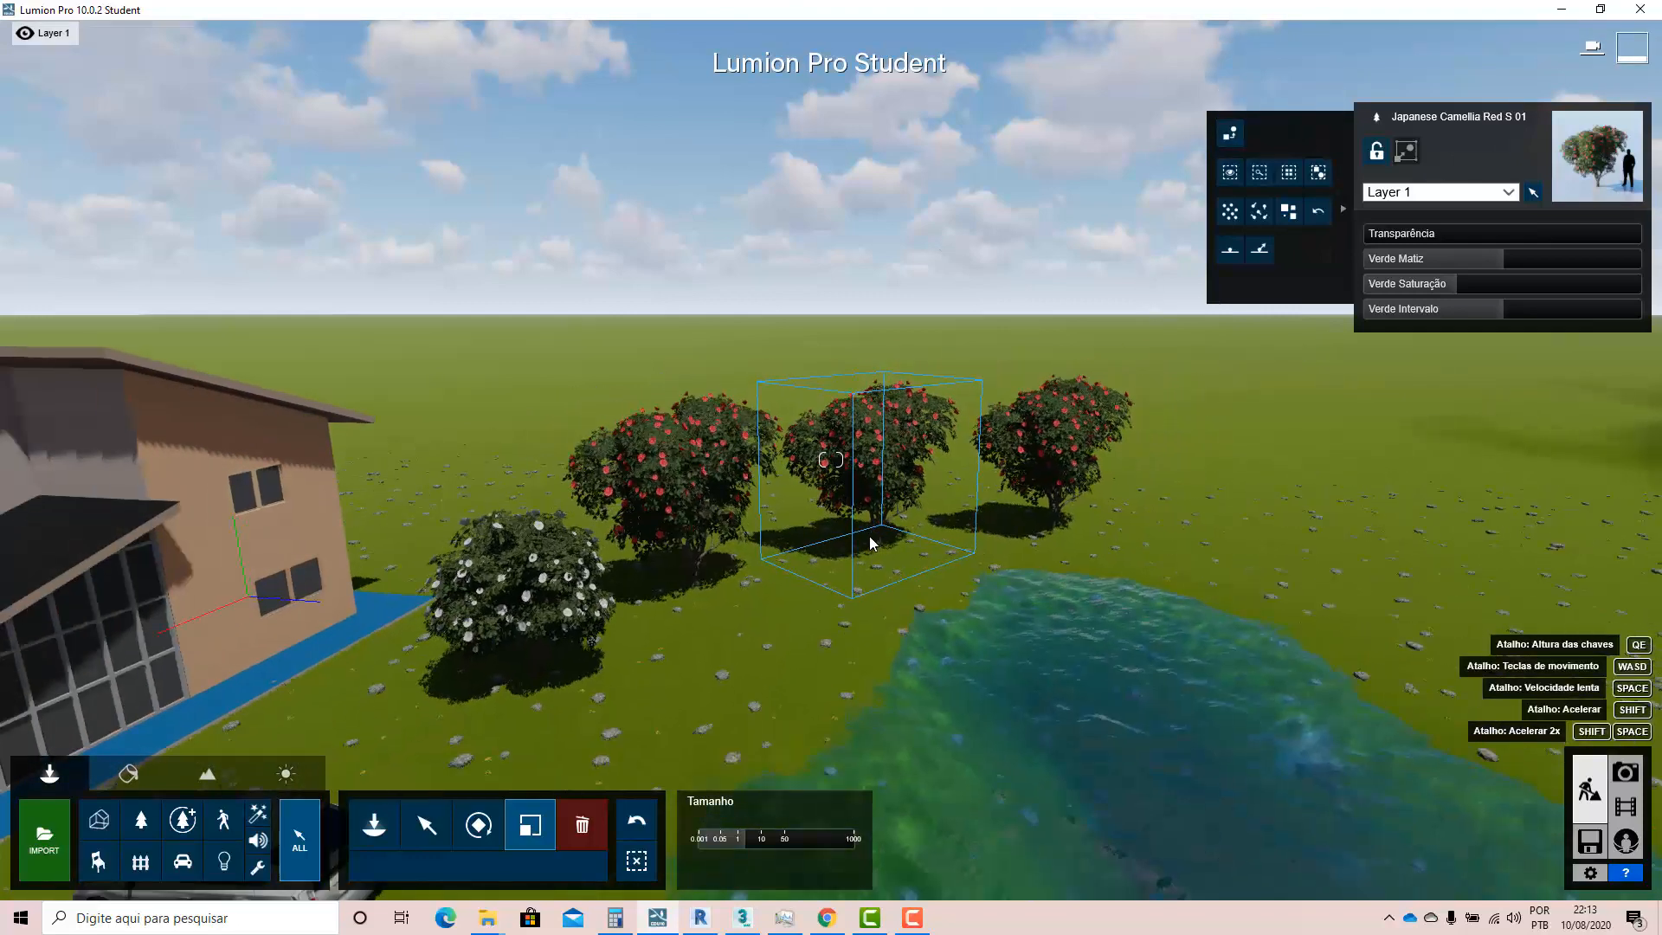
key("s")
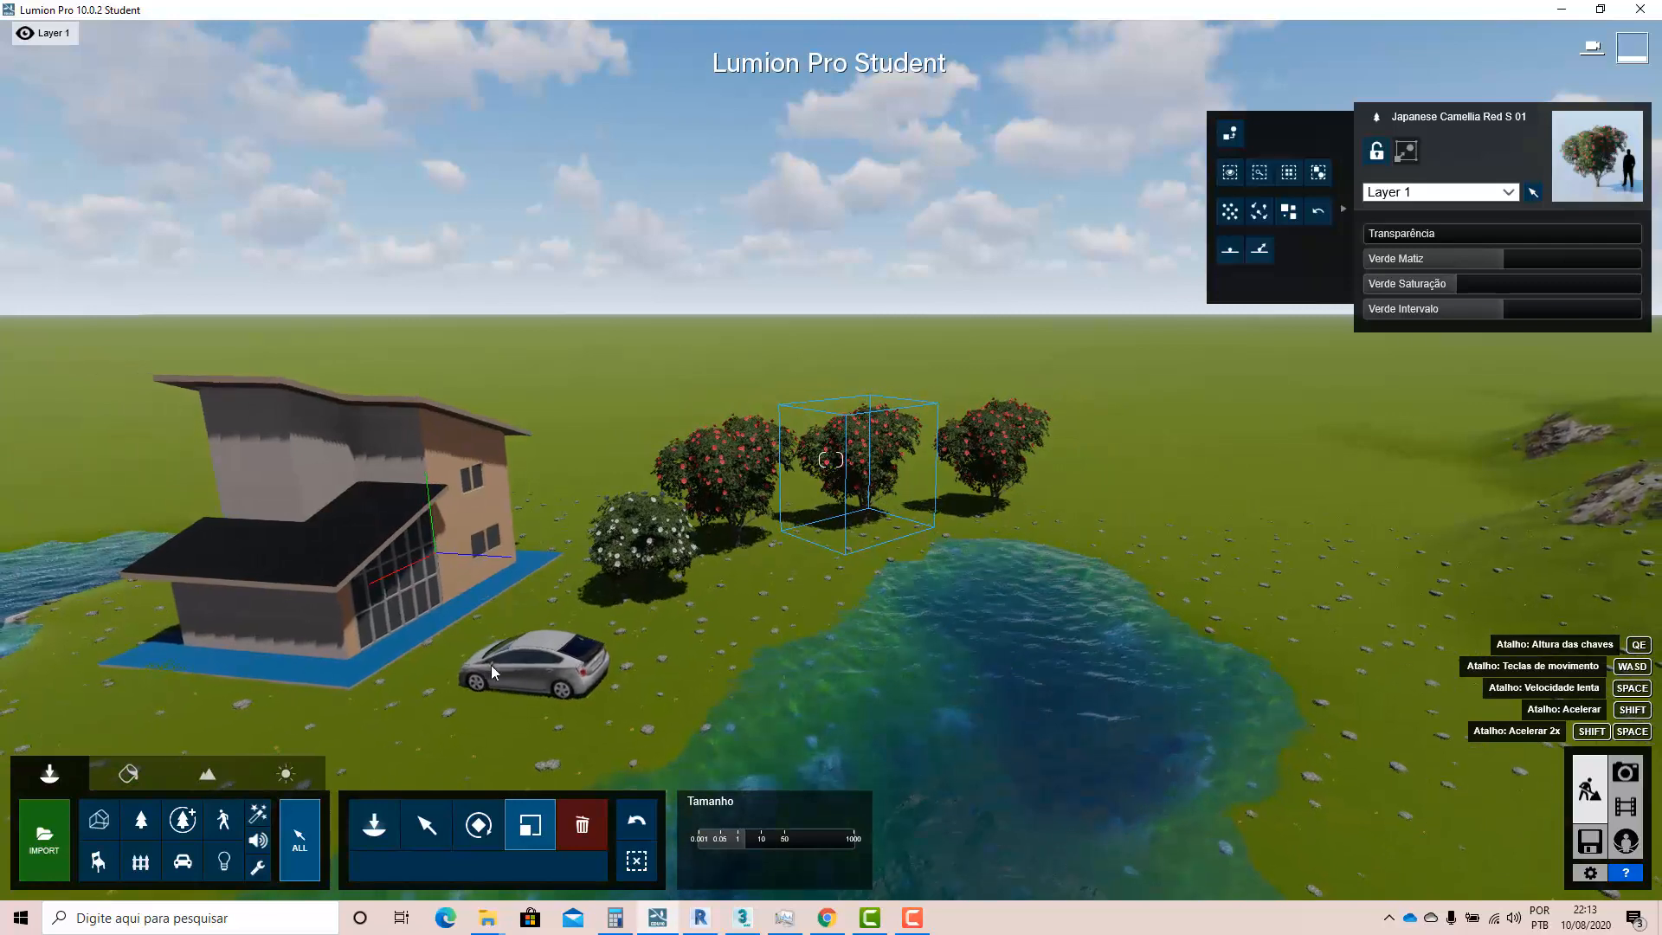
key("ctrl")
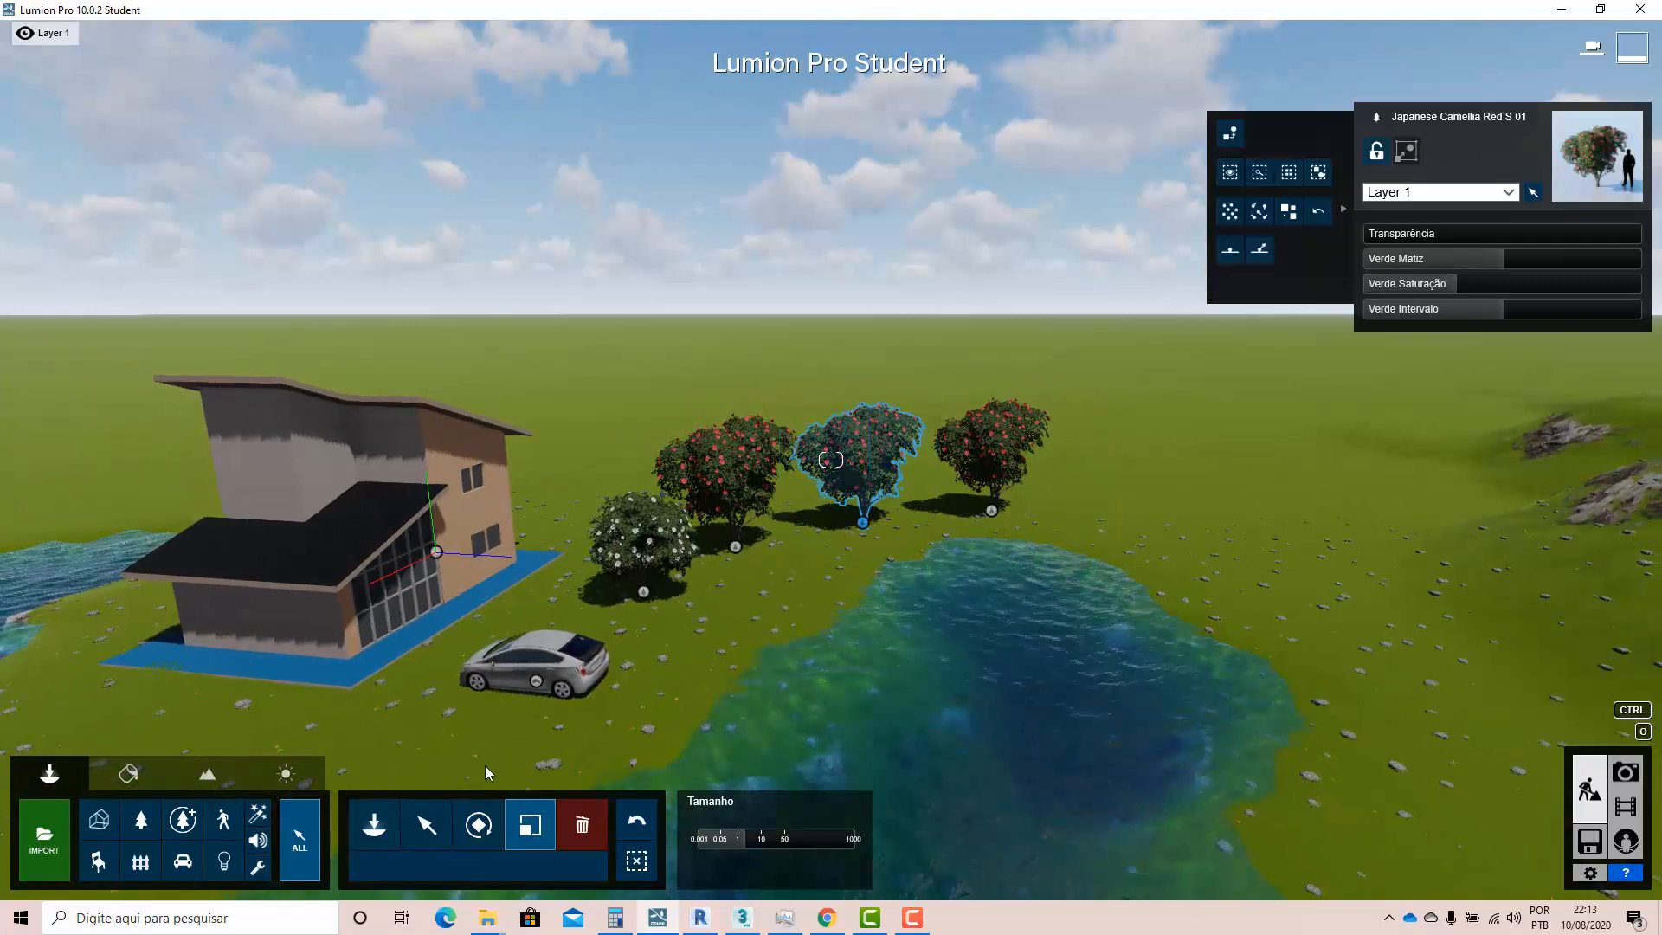
left_click(435, 553, "ctrl")
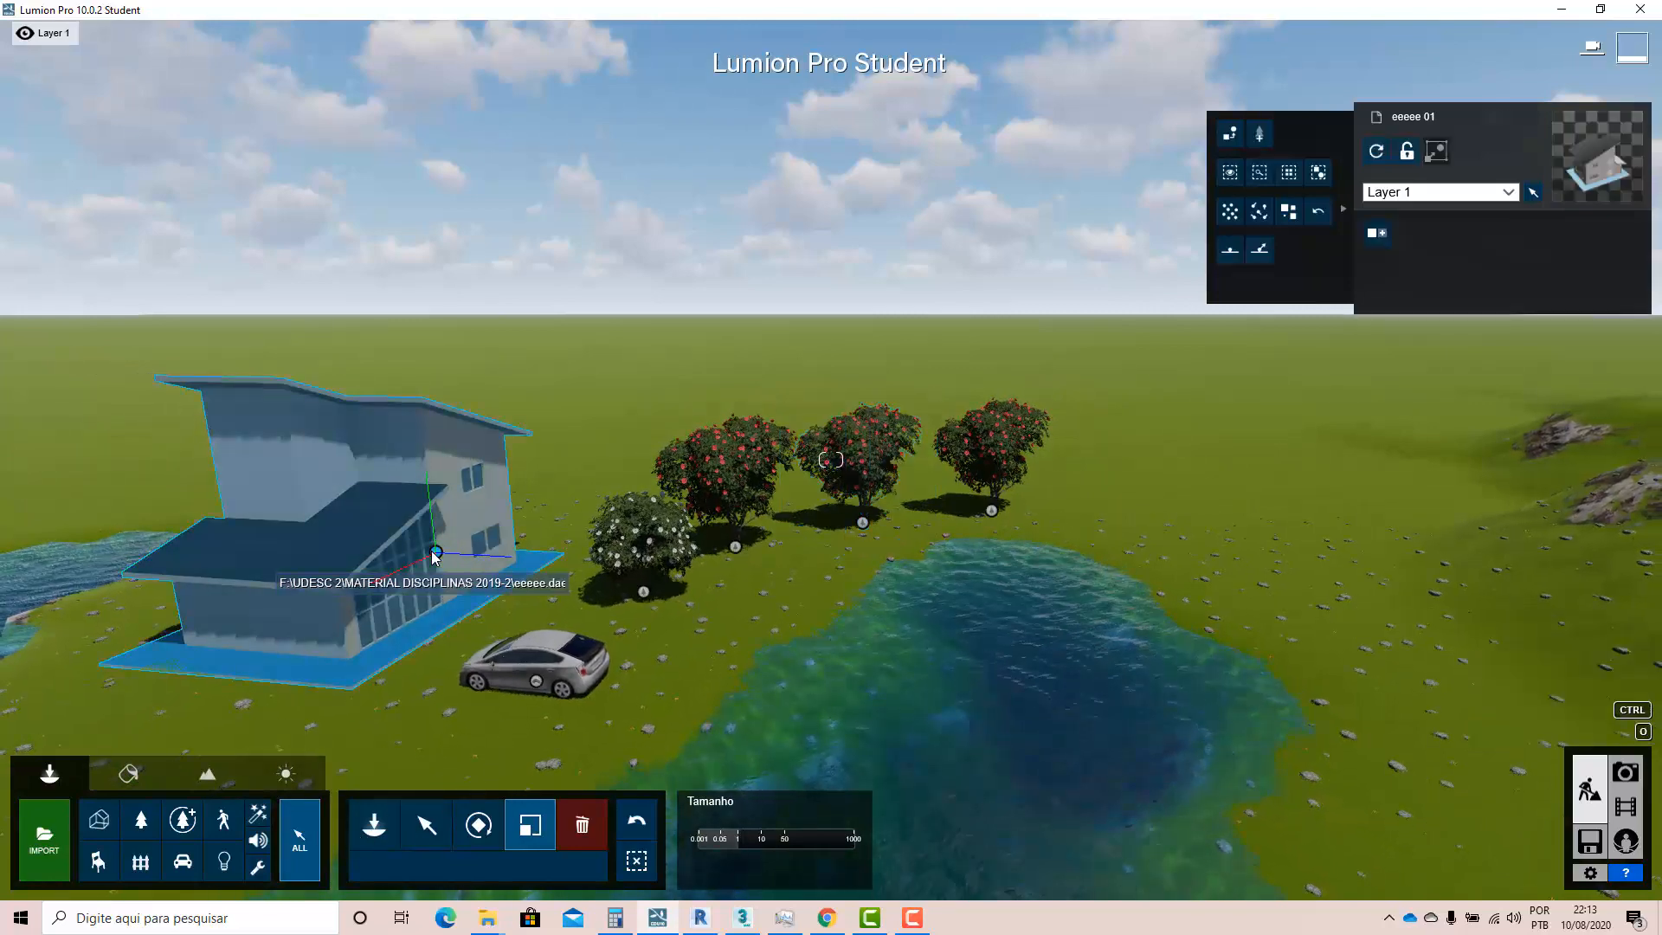
left_click(535, 688, "ctrl")
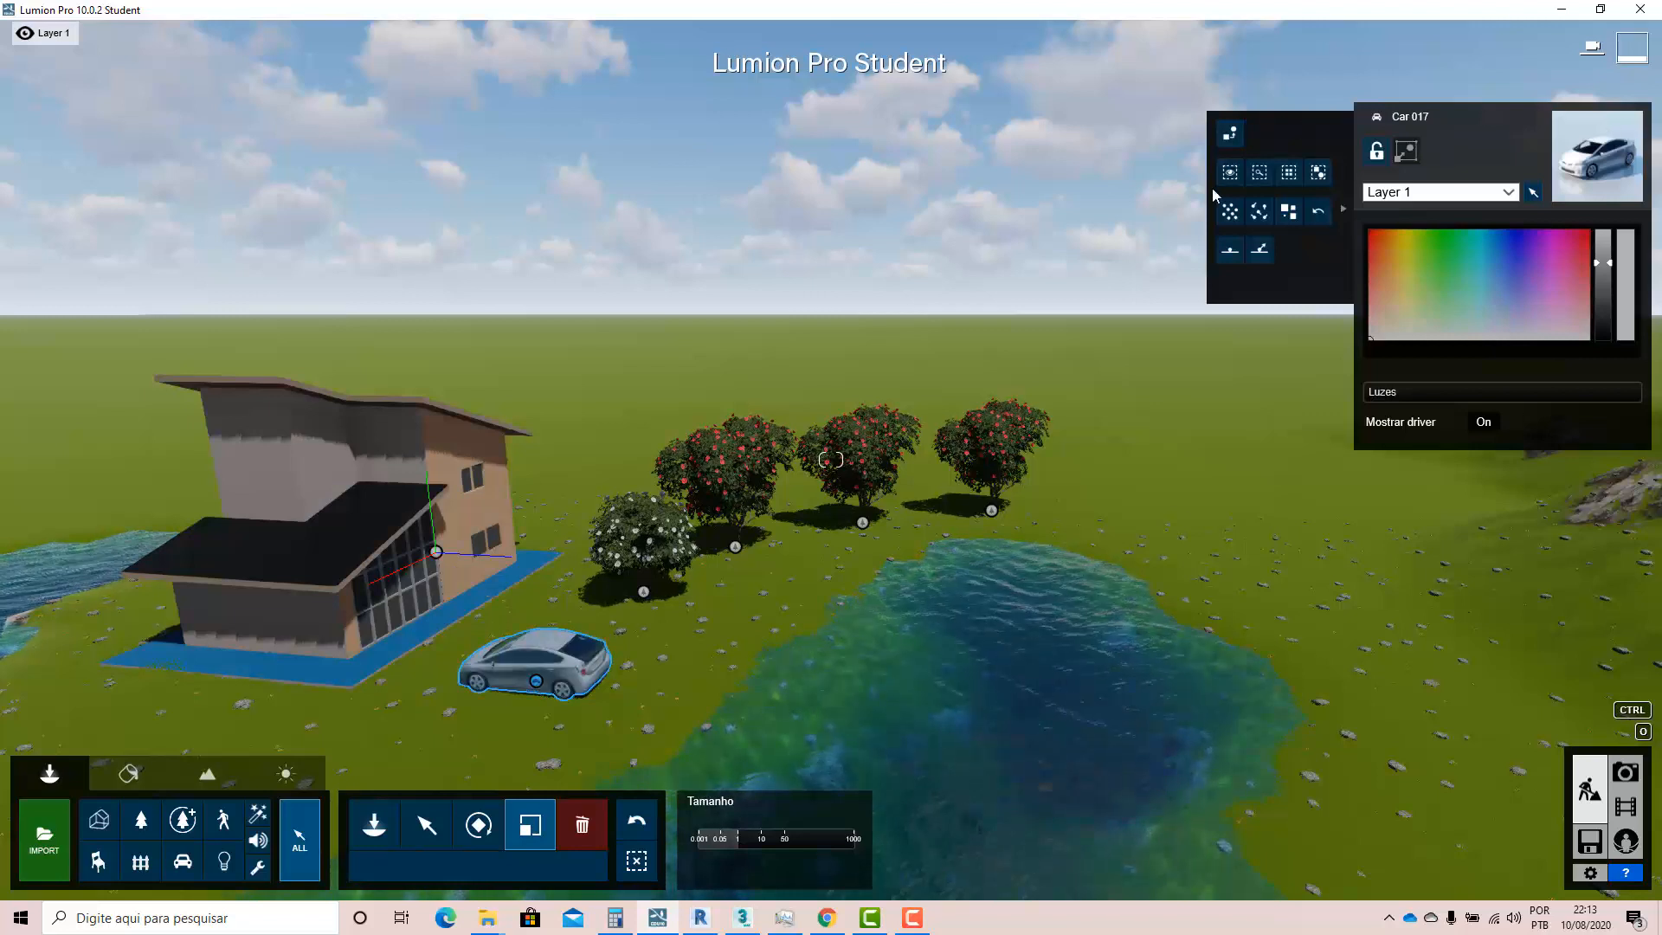
left_click(642, 597, "ctrl")
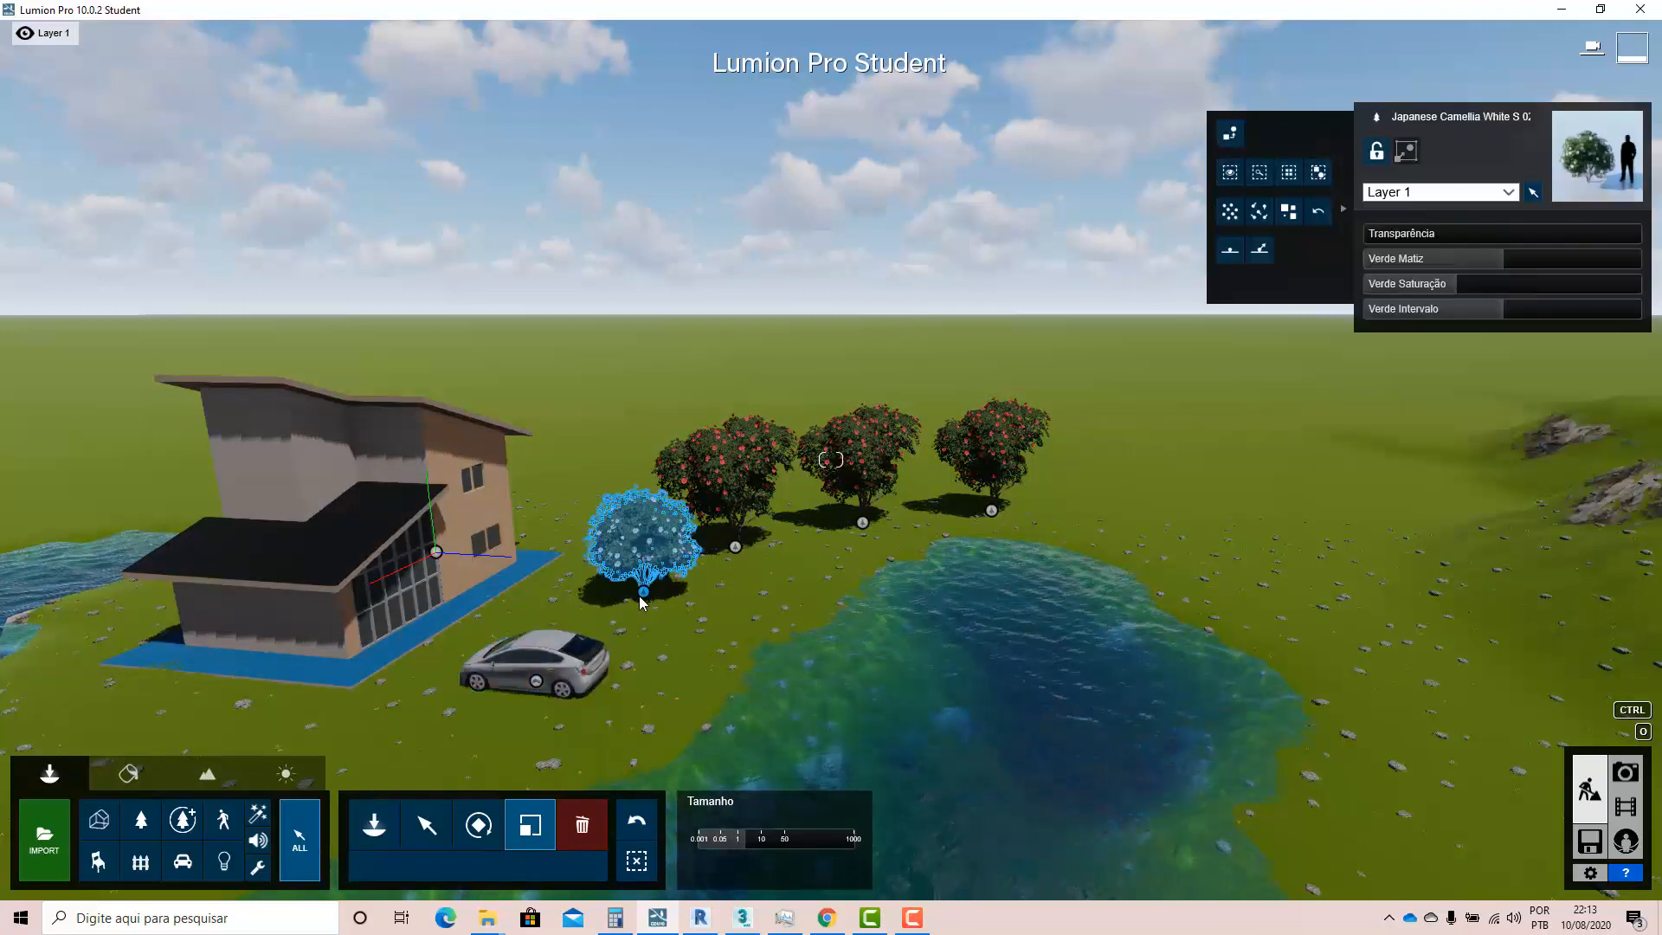
left_click(737, 546, "ctrl")
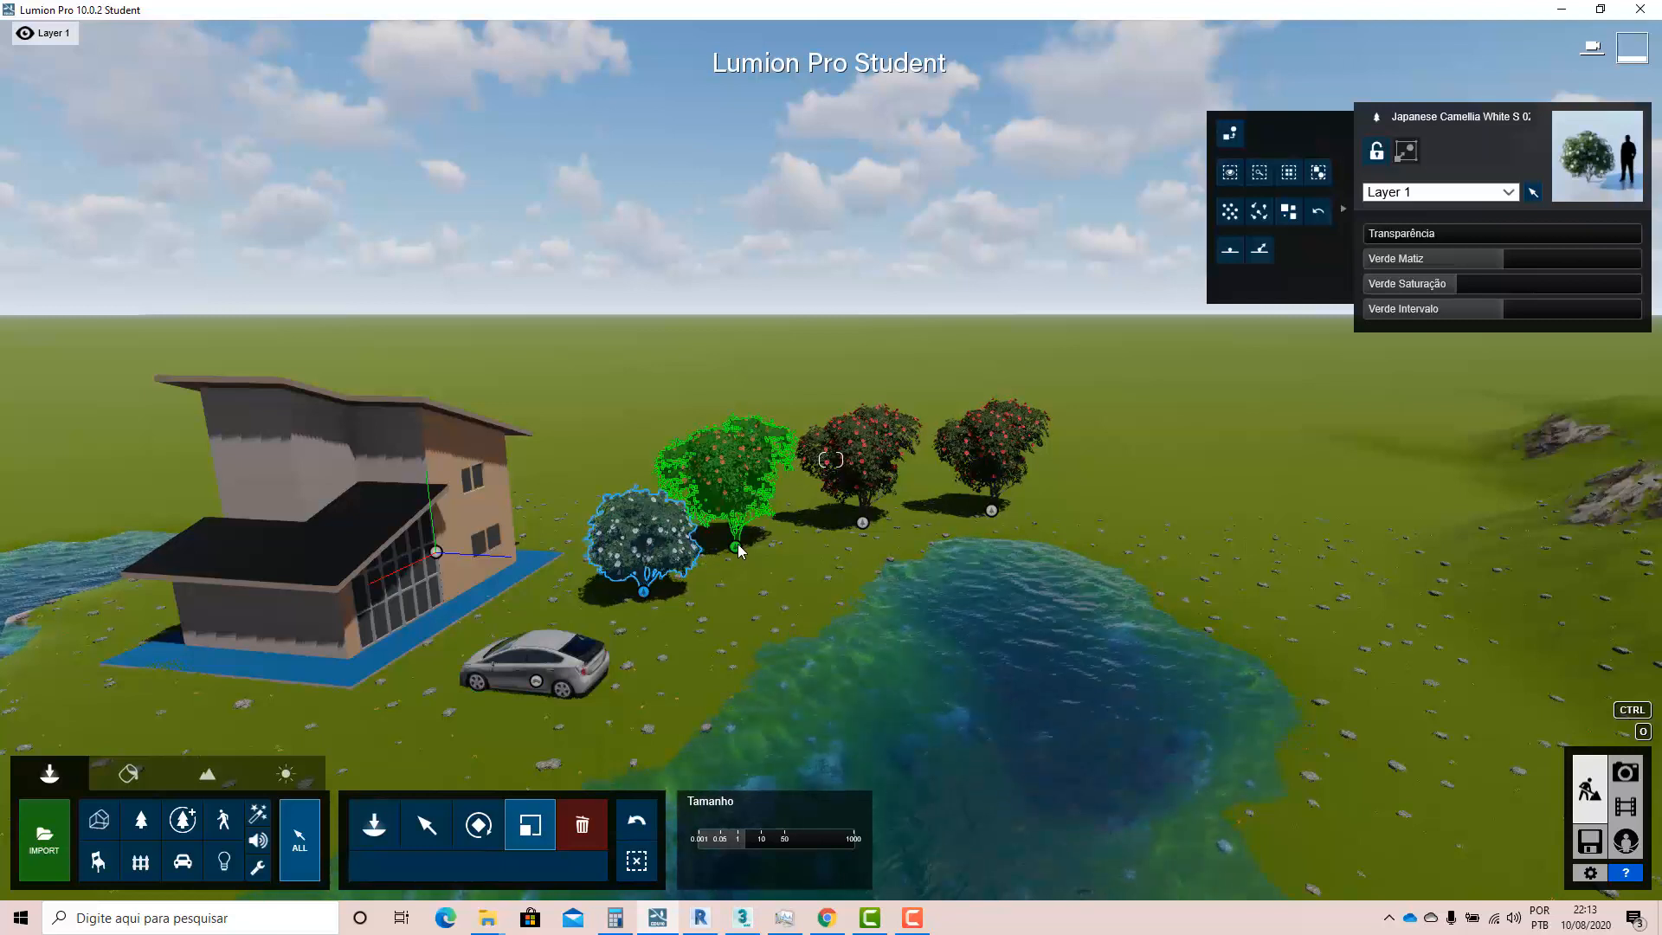
- Place Bench 001 from the outdoor library on the grass between the red camellias and the lake, and select it
left_click(136, 884)
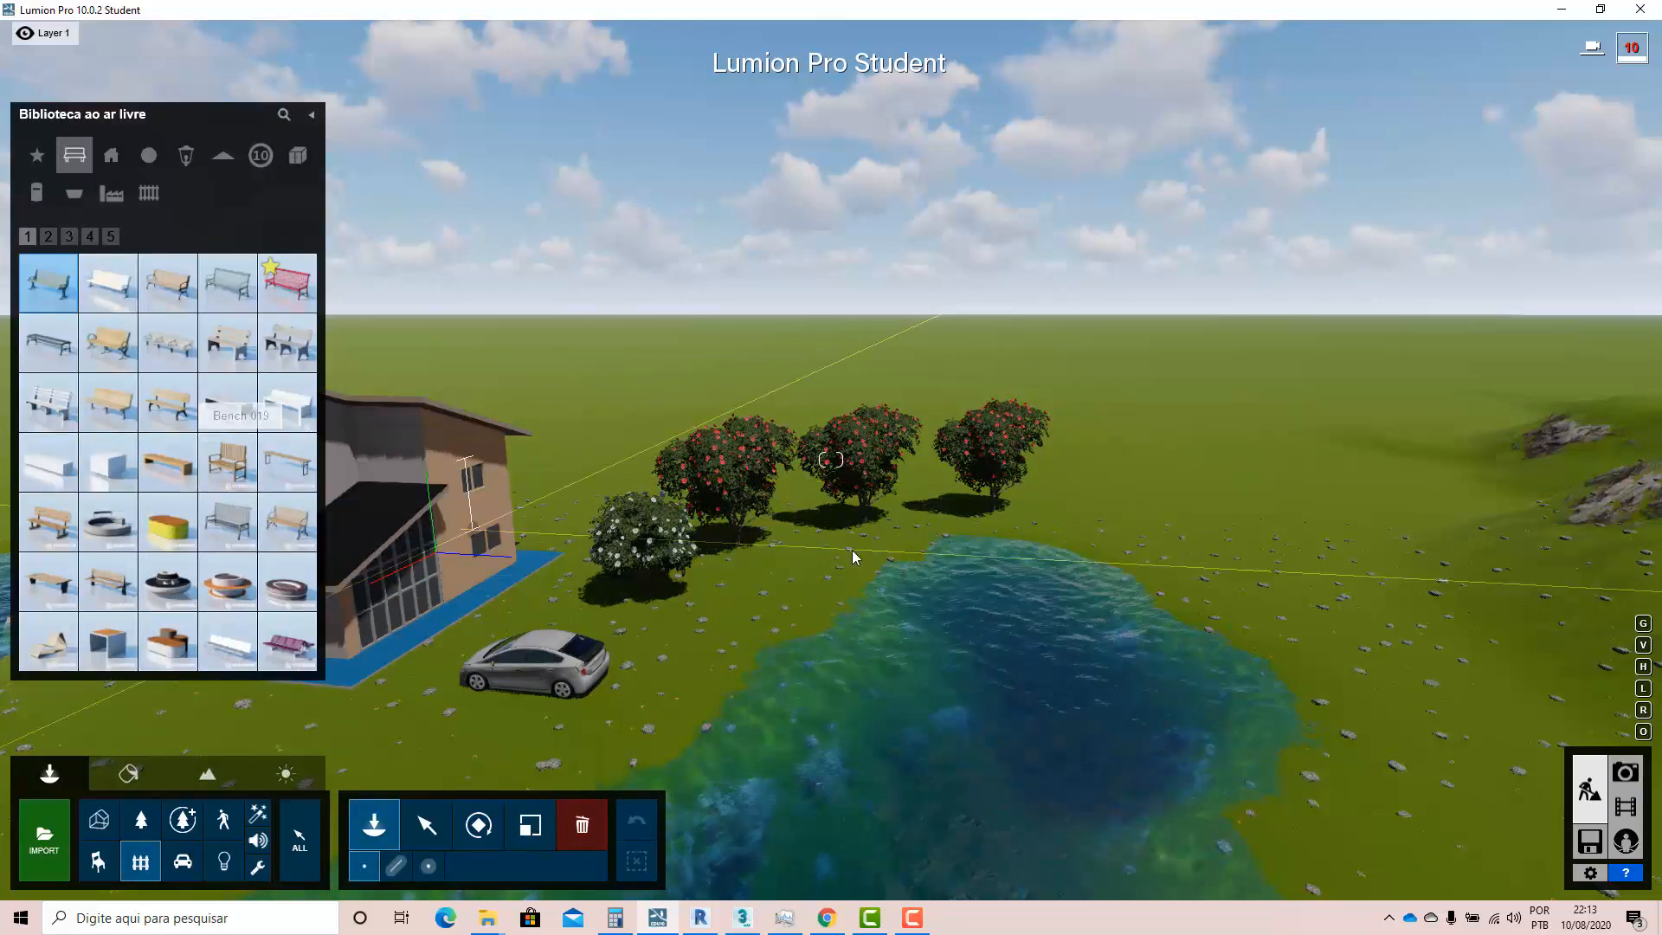
left_click(817, 557)
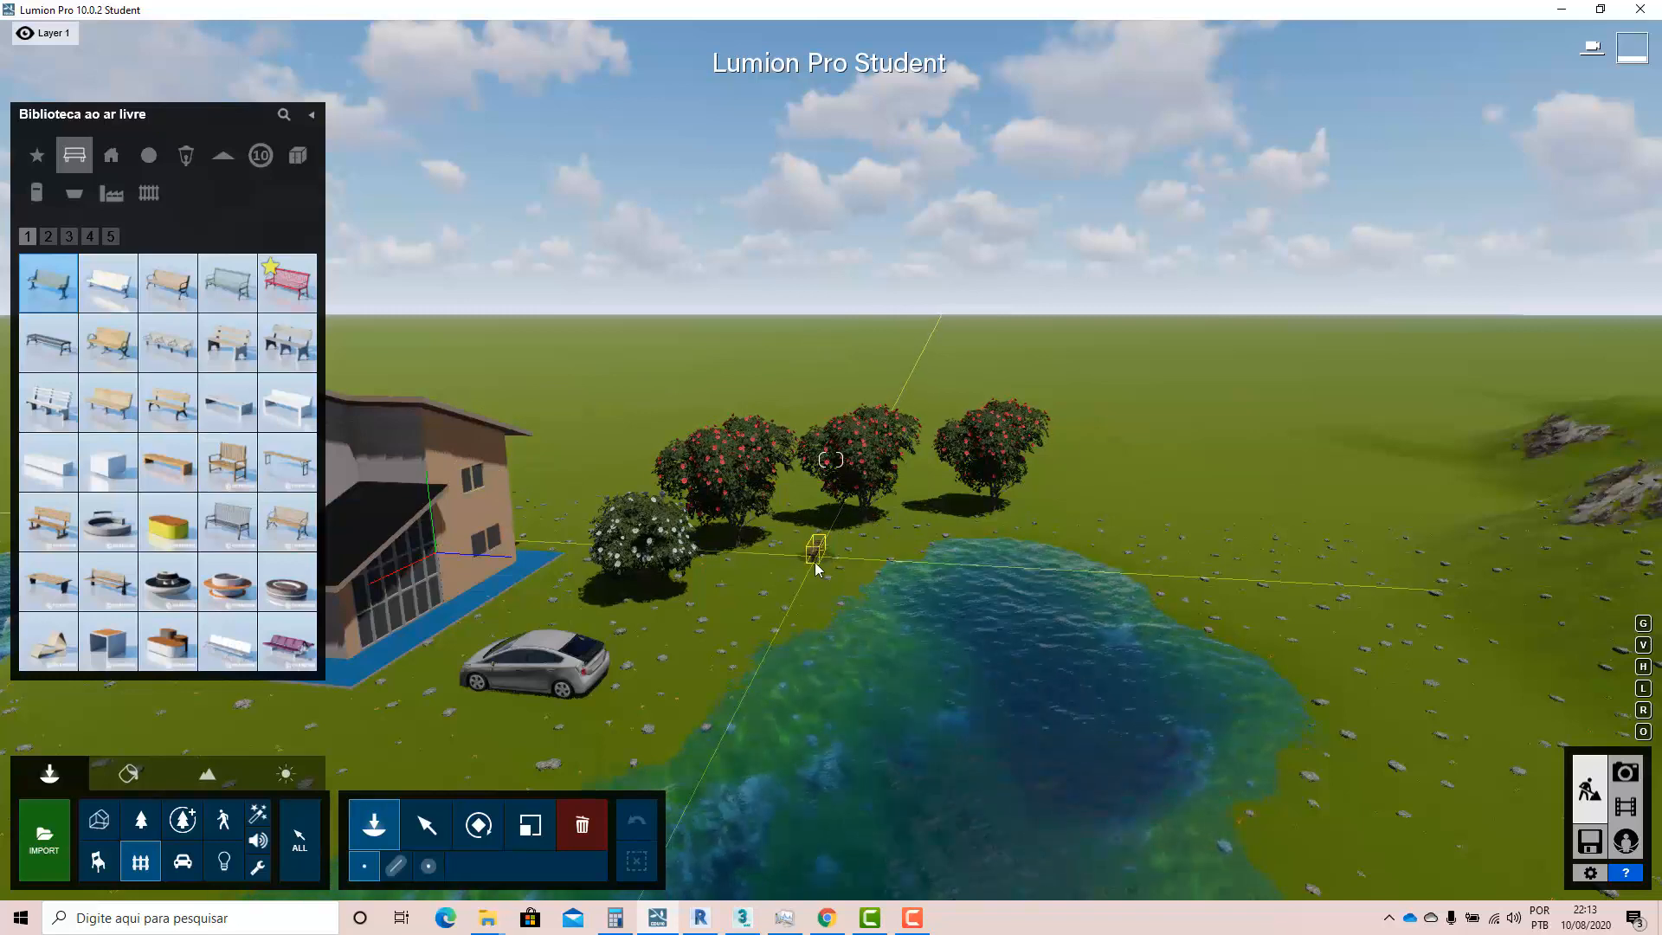
left_click(301, 844)
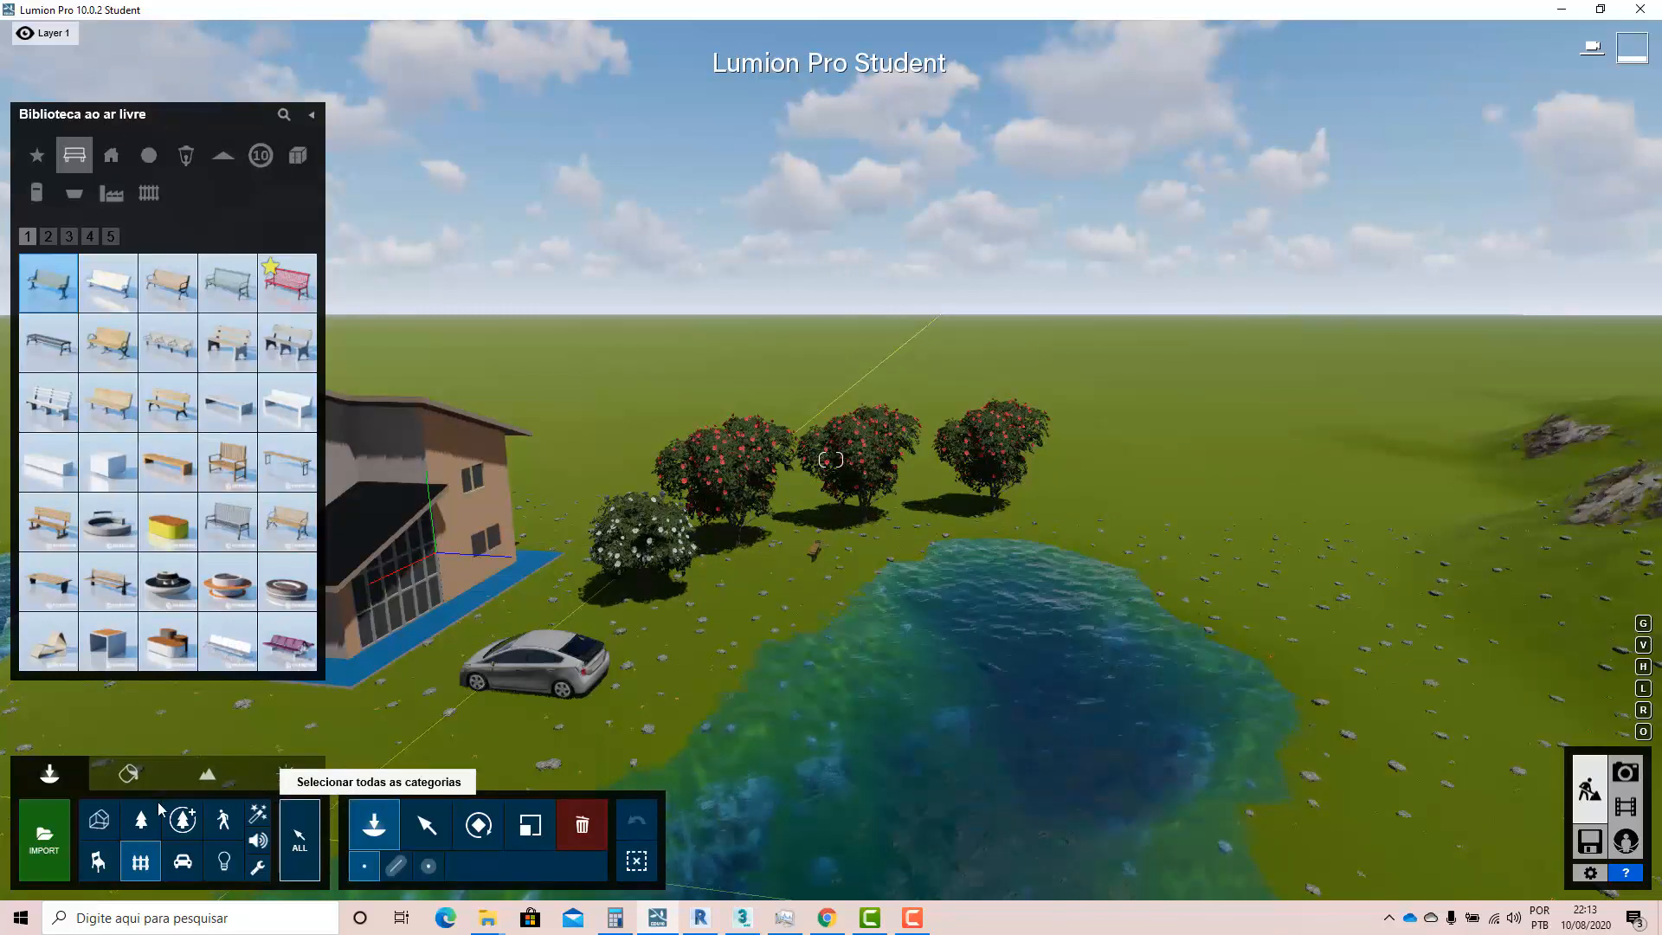
left_click(823, 552)
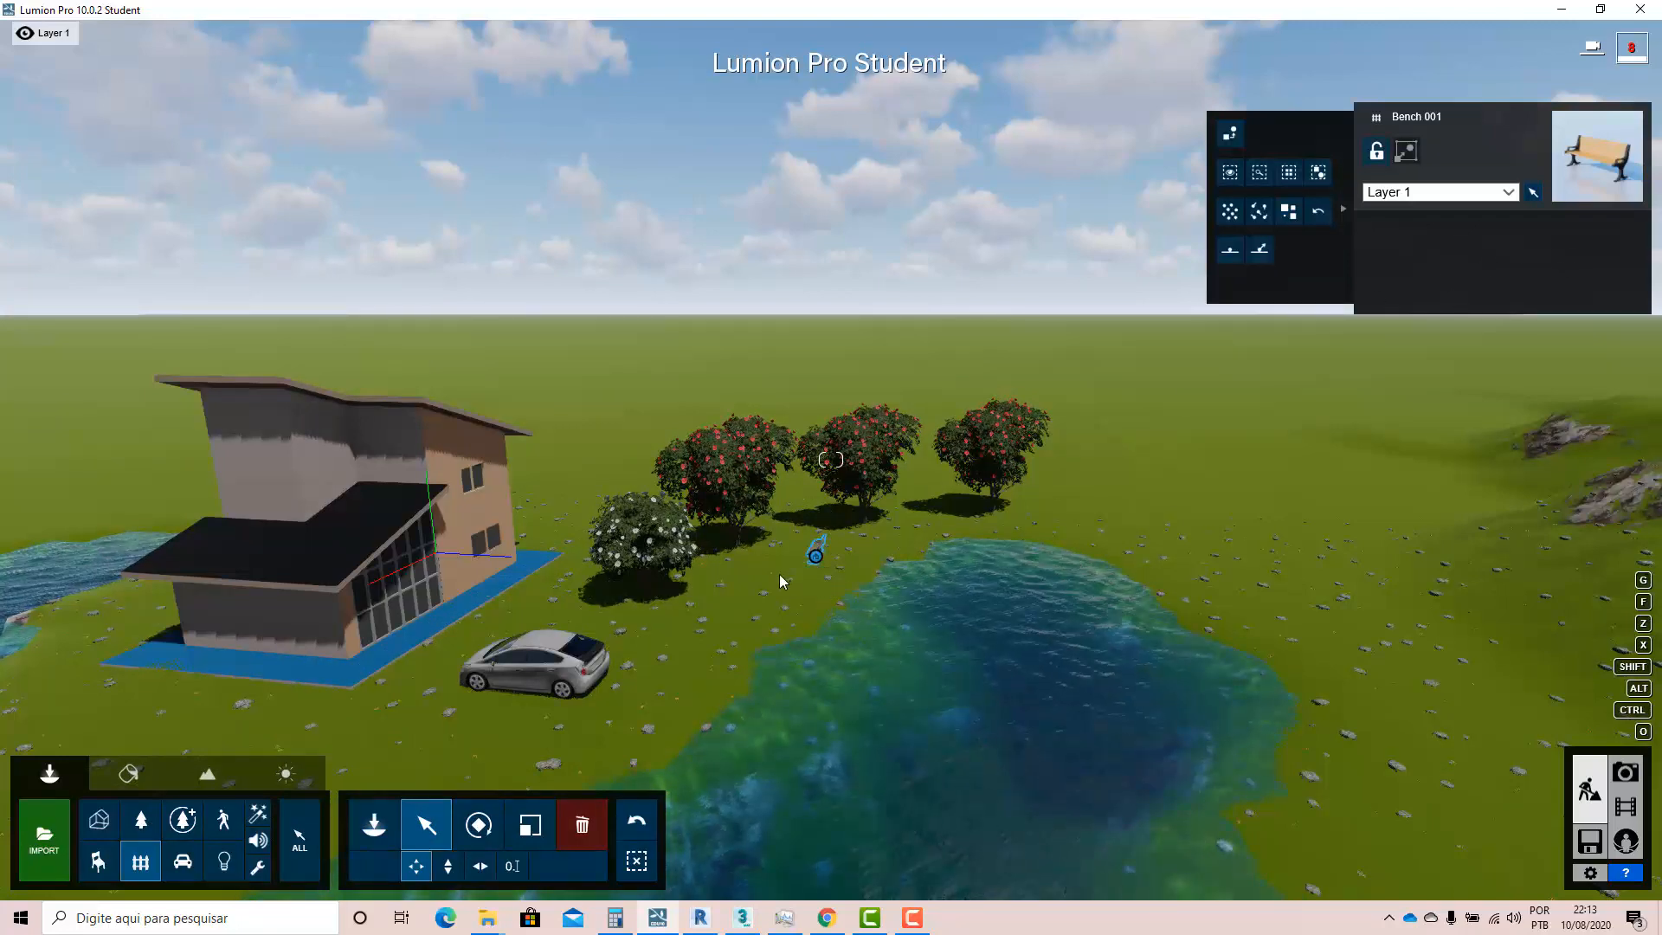
- With all categories selectable, select the white camellia, the silver car and the bench in turn
key("w")
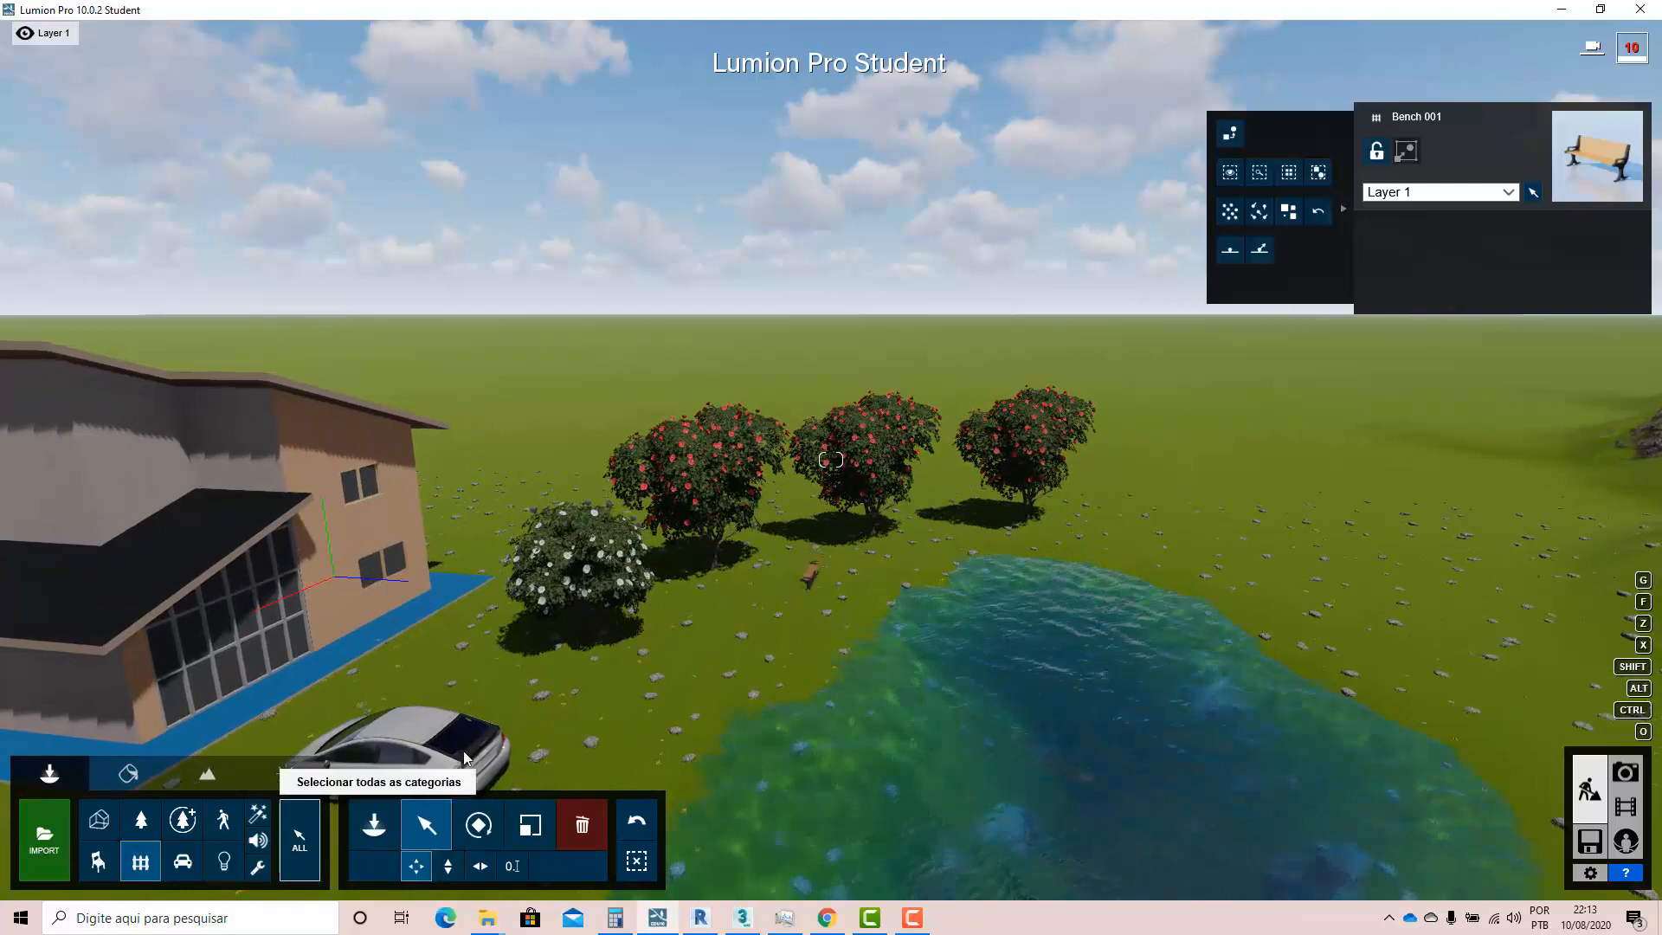
left_click(581, 631)
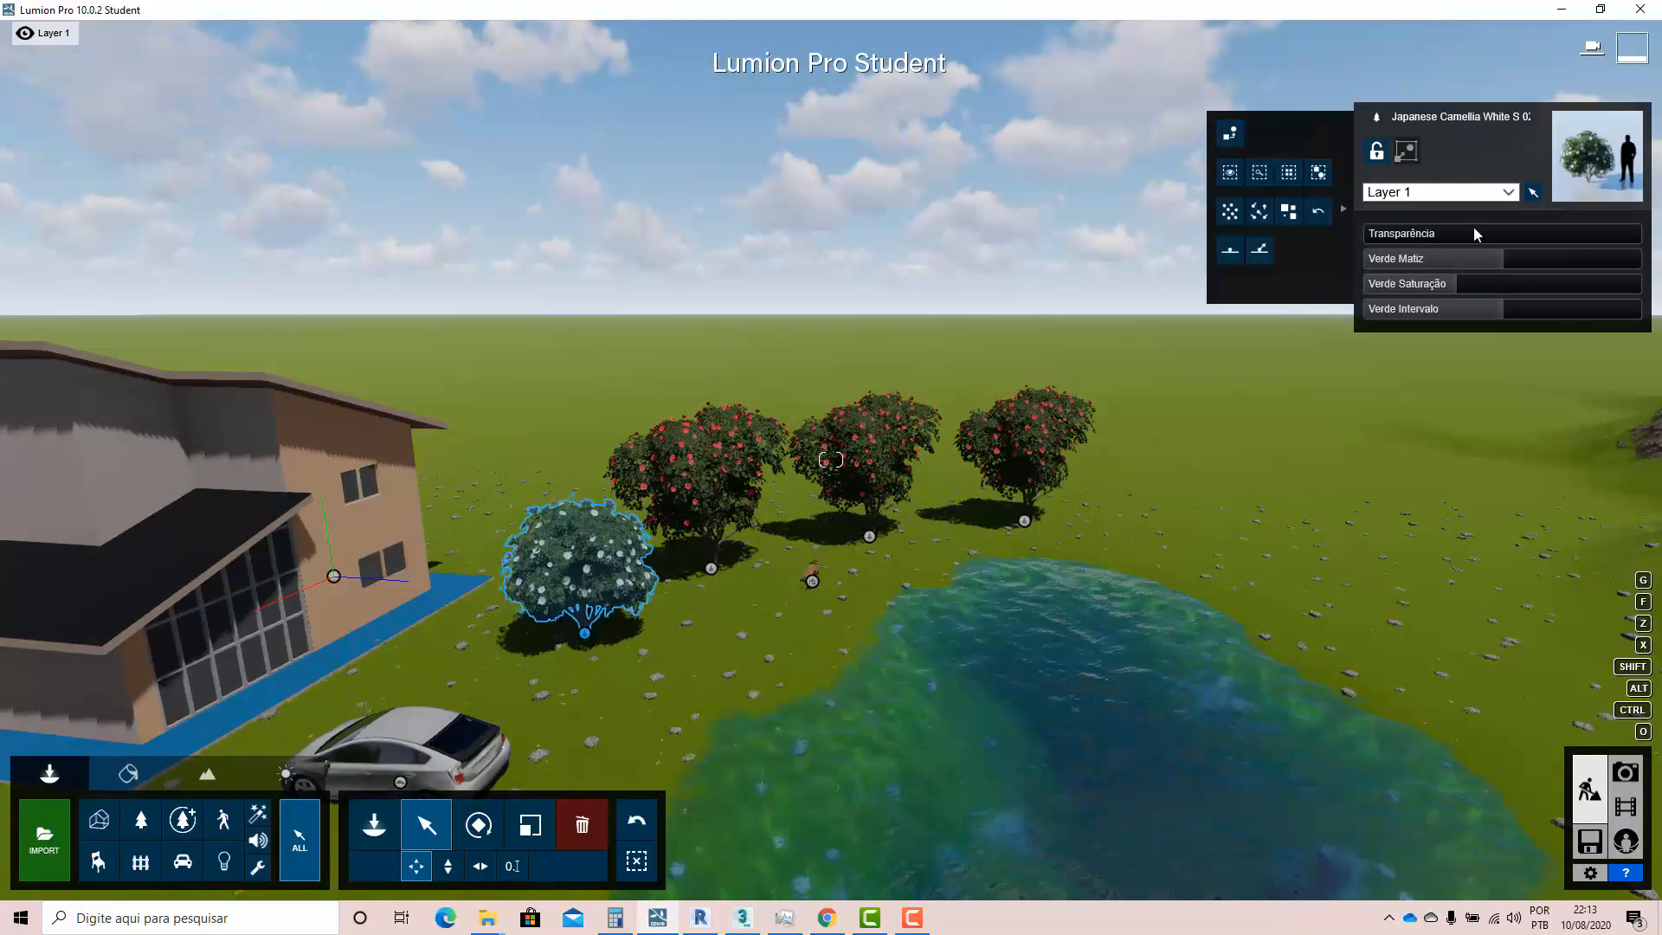
scroll(469, 727, "down", 2)
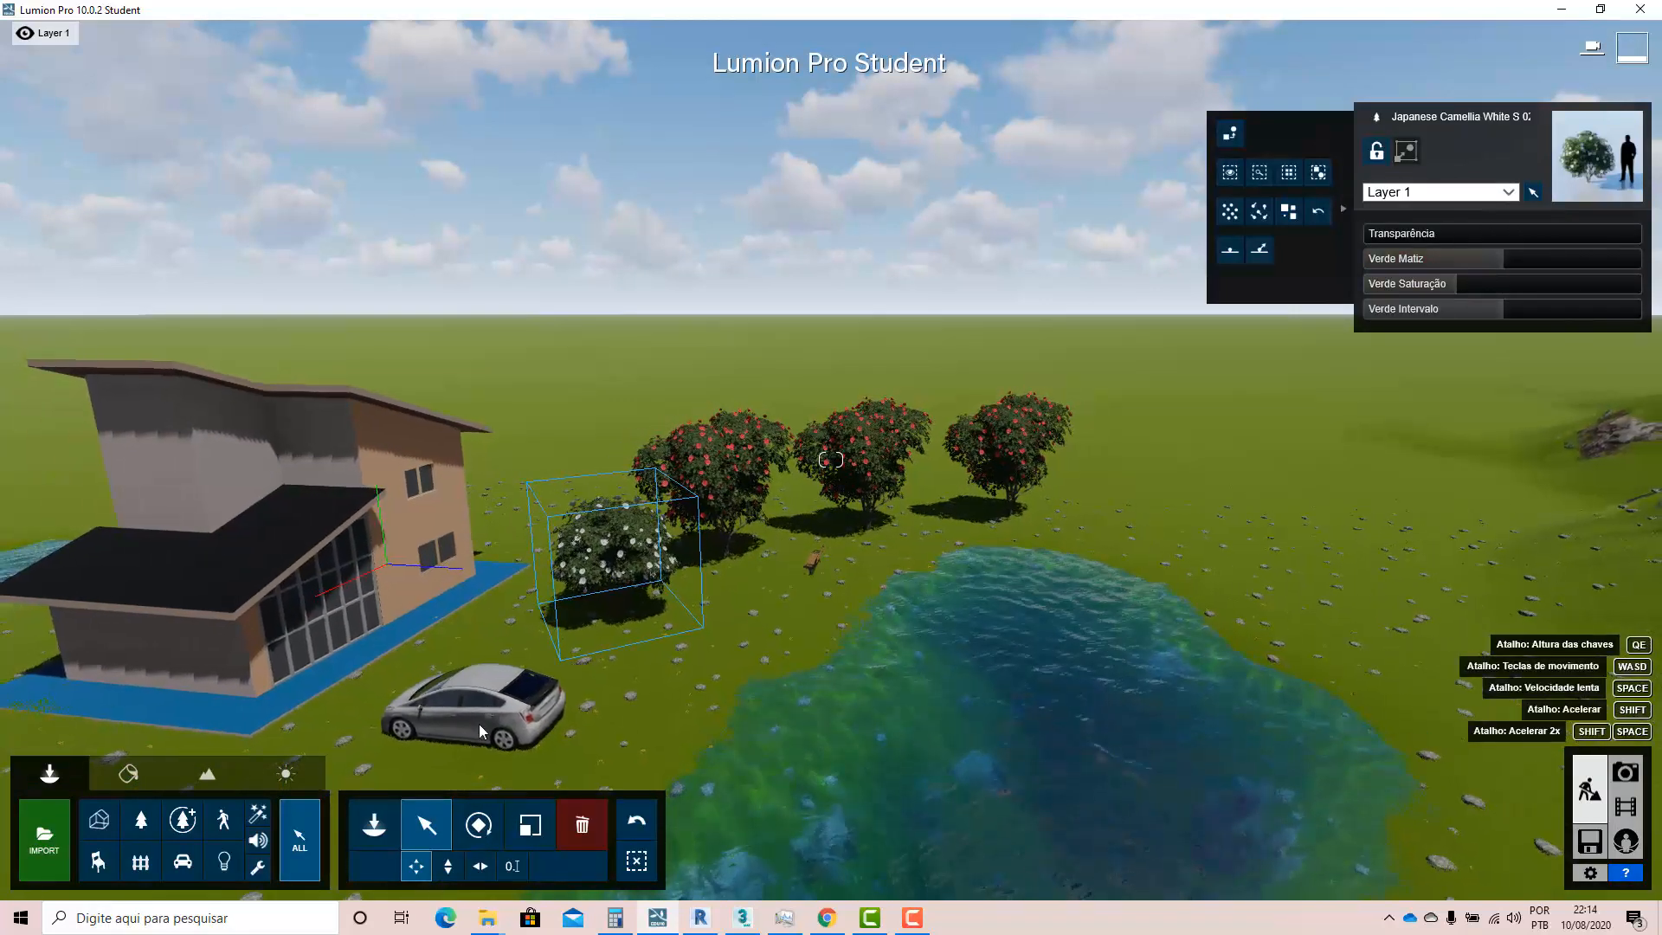
left_click(469, 724)
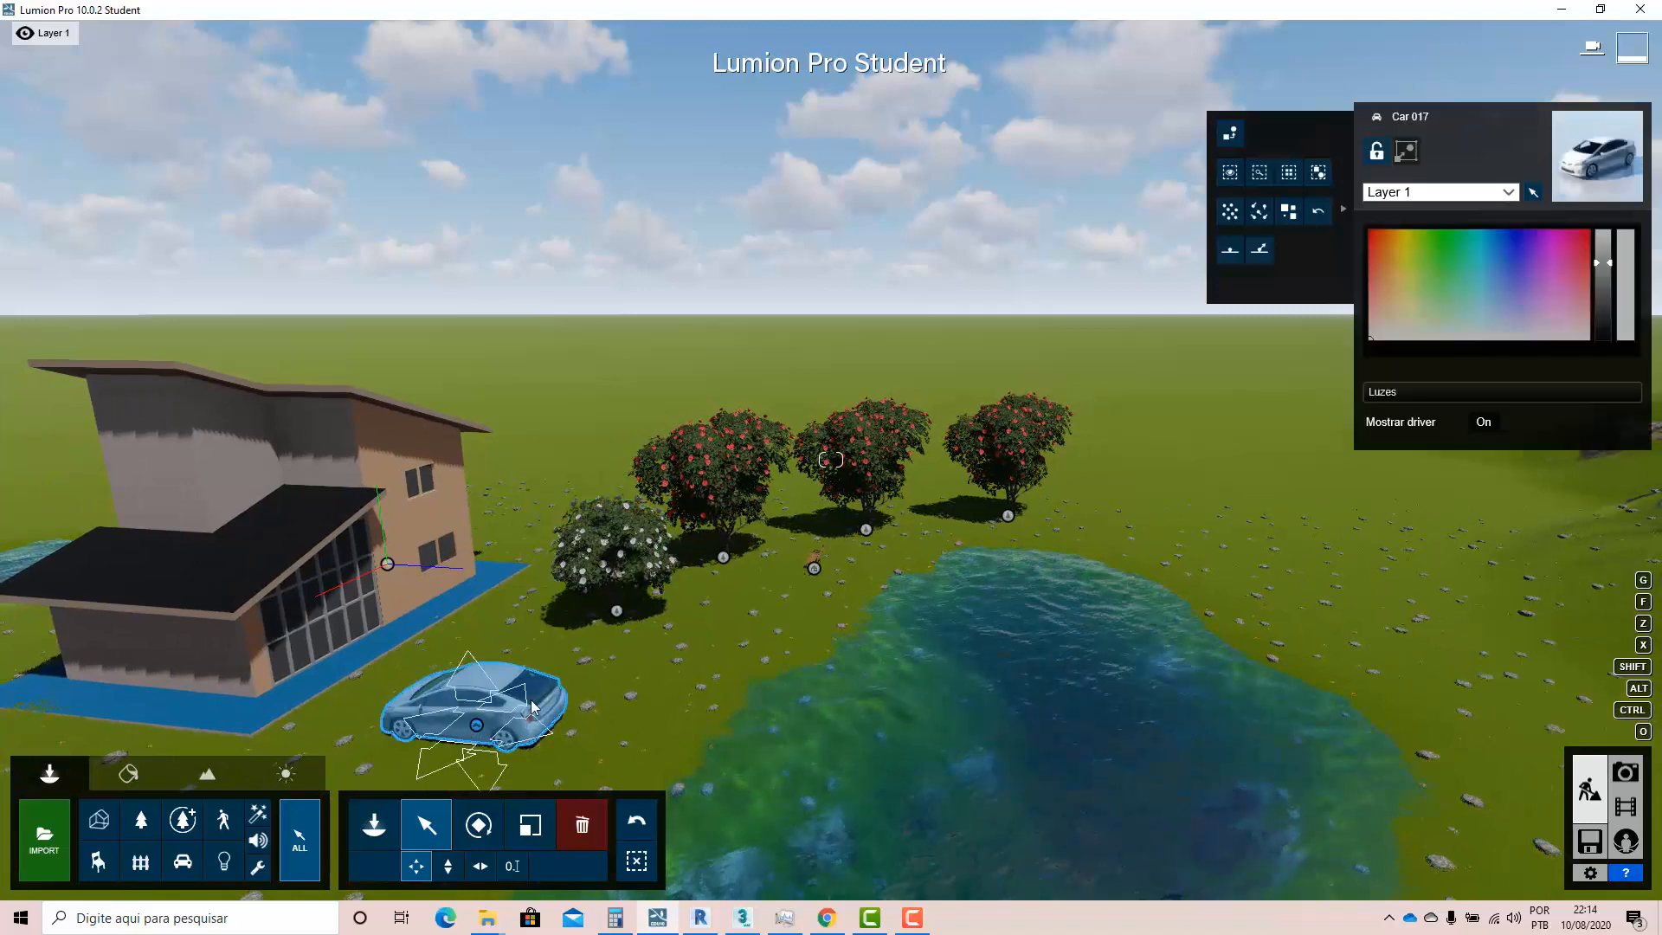
left_click(817, 566)
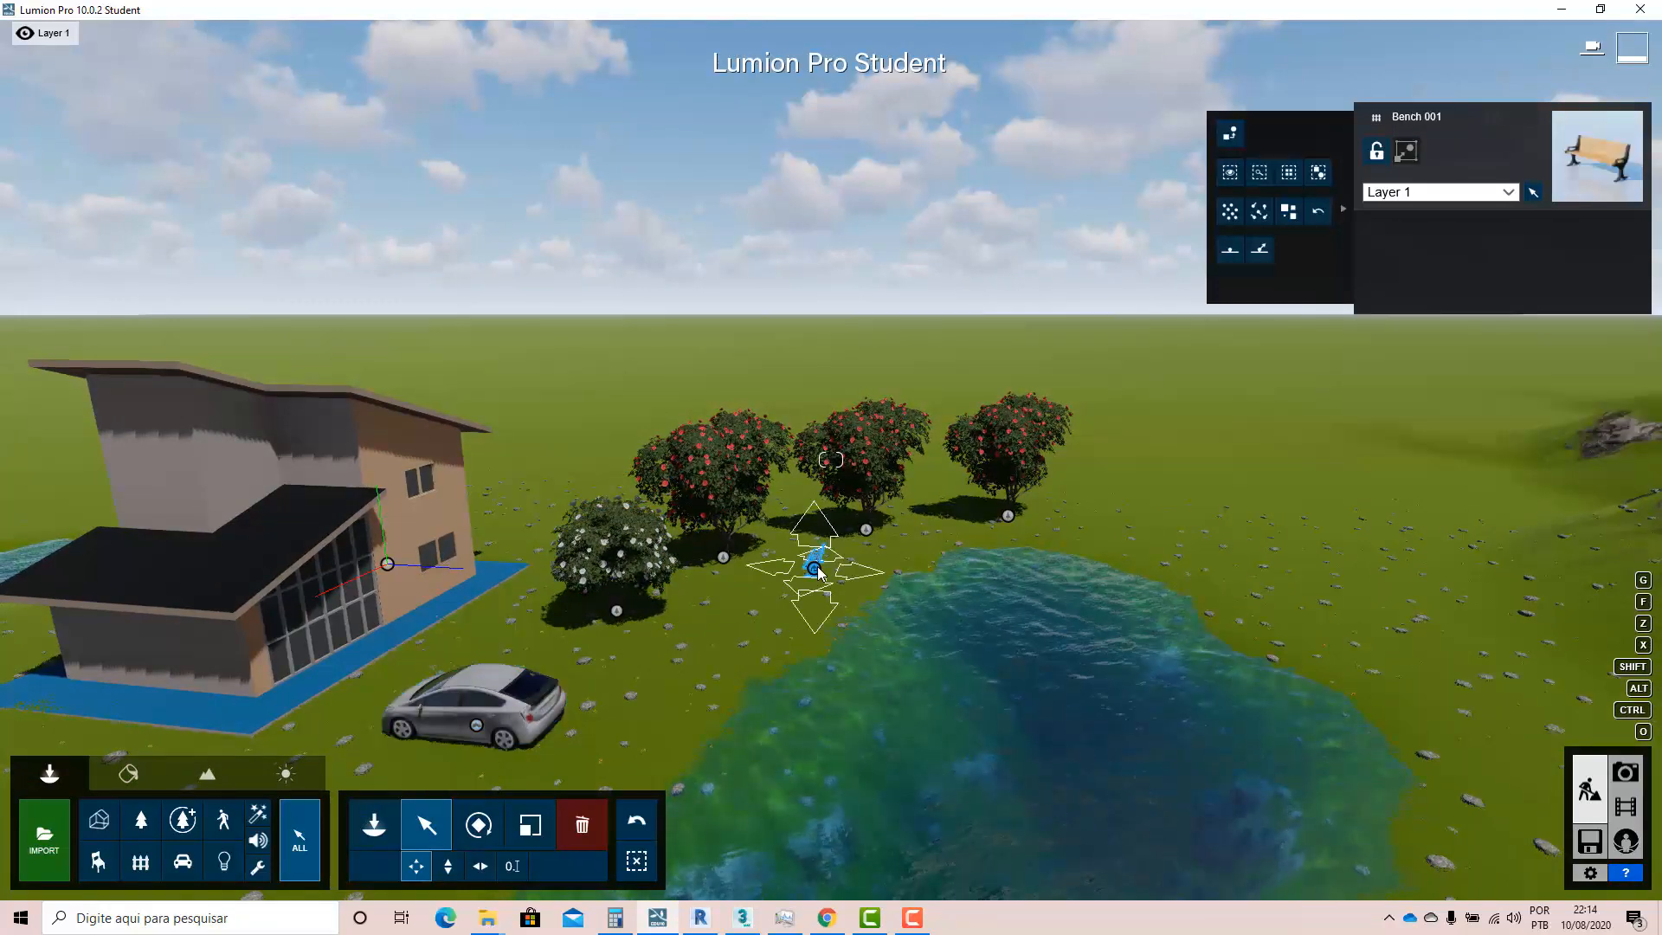
- Examine the bench up close and its position relative to the camellias and the lake
scroll(803, 613, "up", 3)
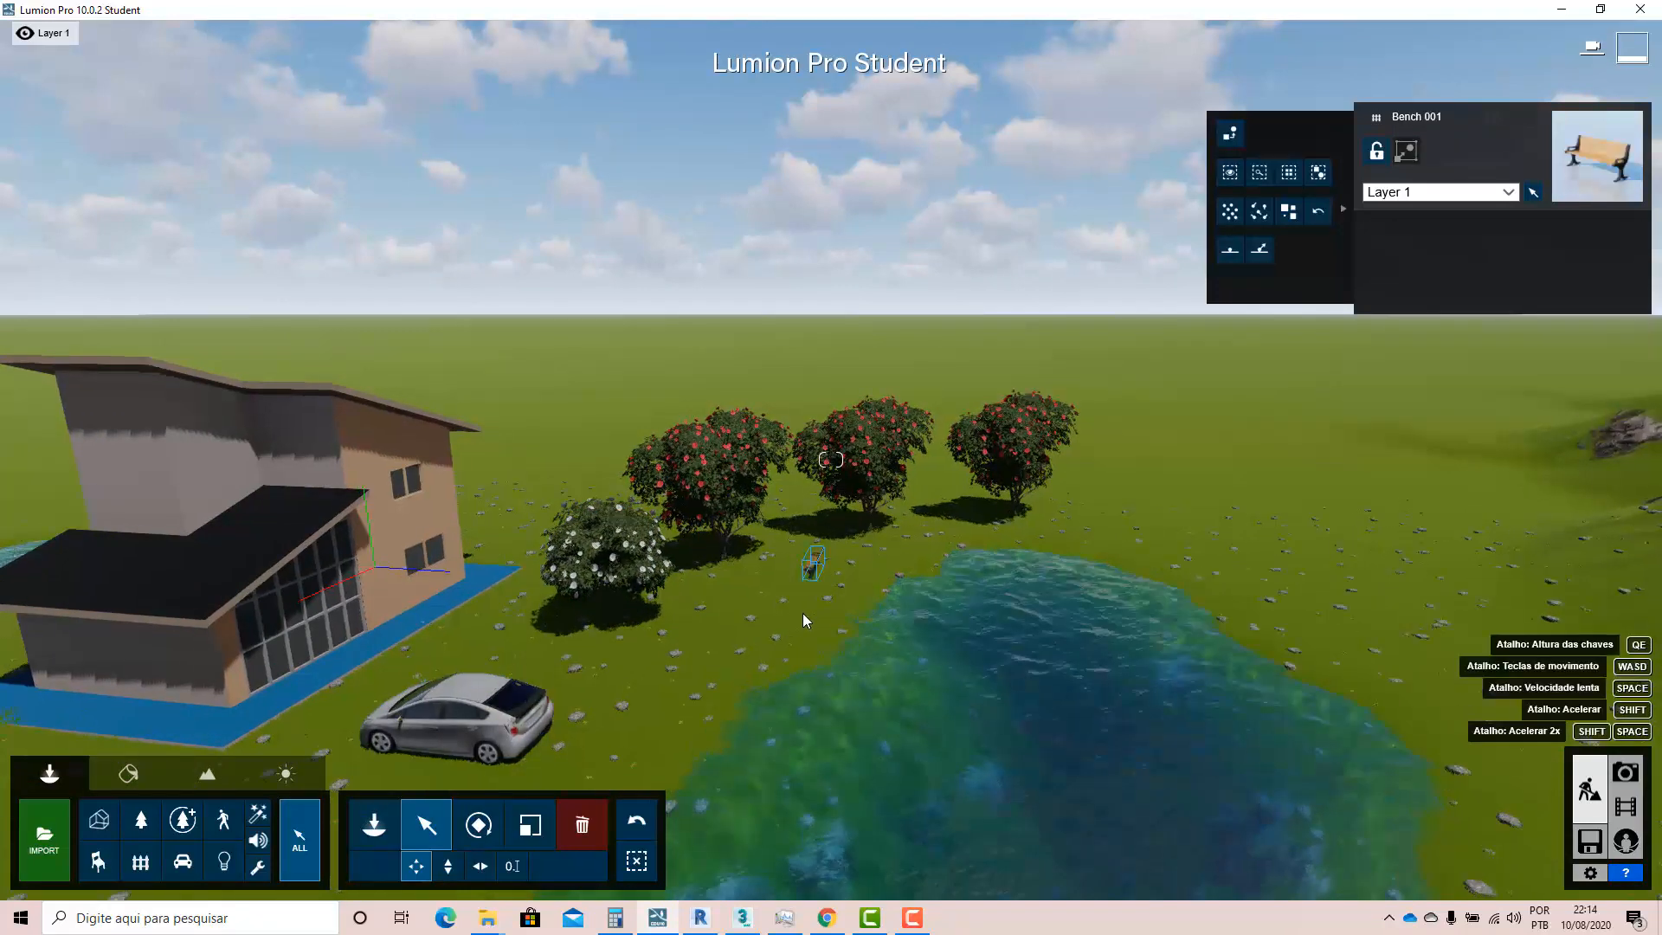
scroll(795, 644, "up", 2)
right_click_drag(795, 644, 745, 580)
scroll(745, 580, "up", 2)
scroll(746, 584, "up", 4)
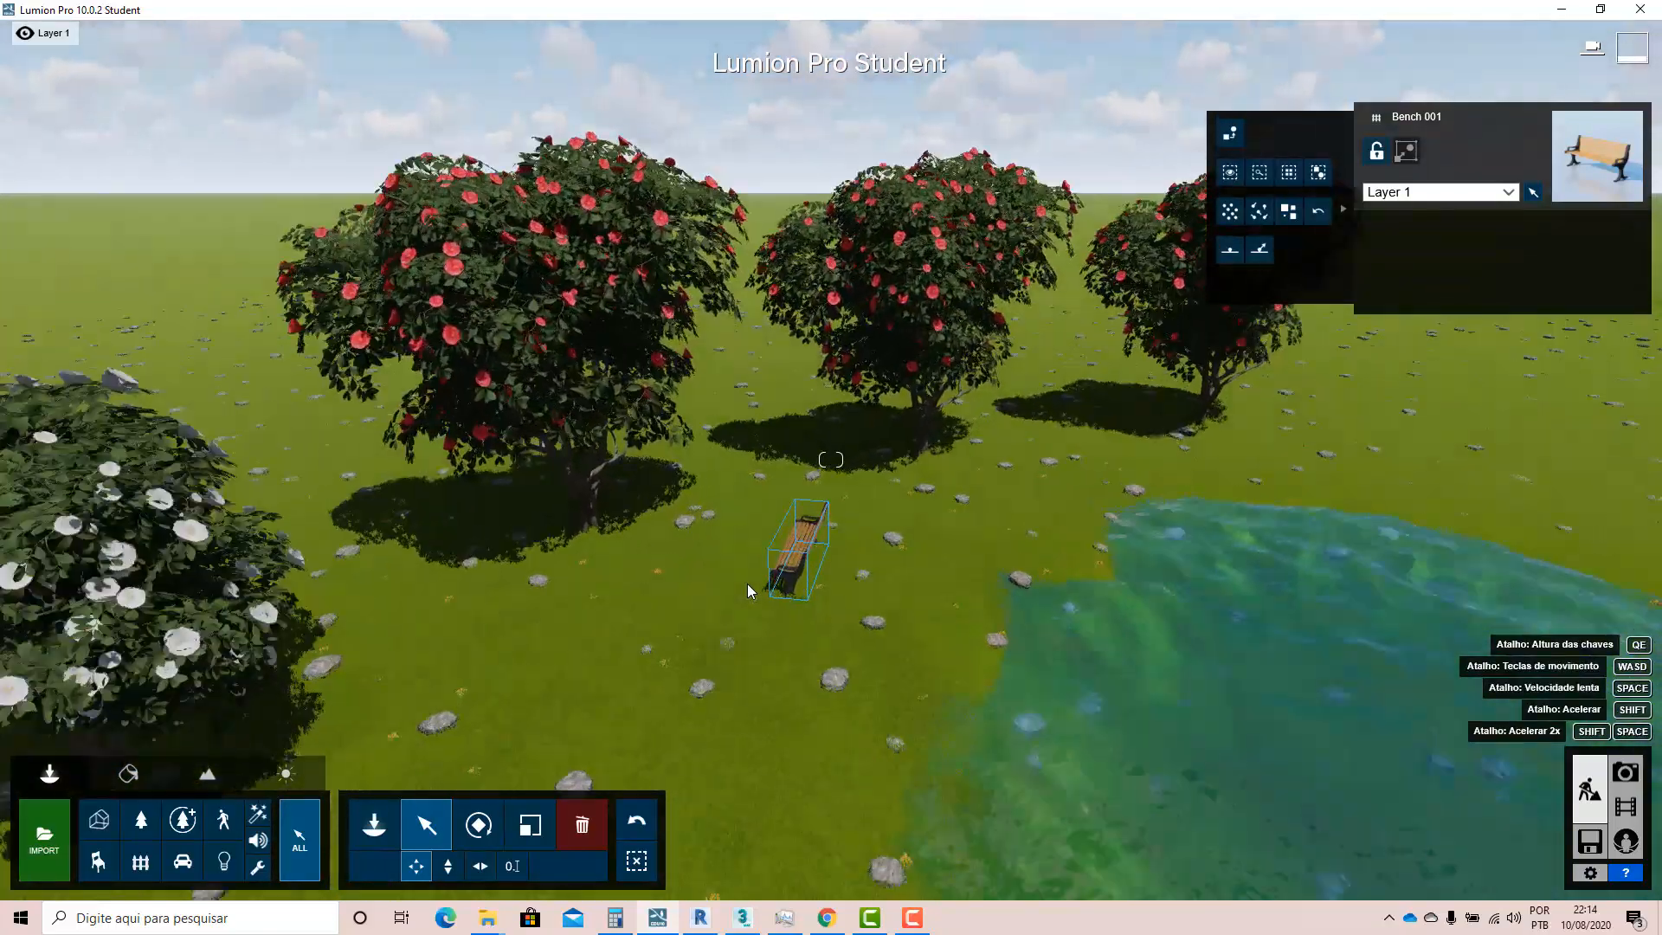
scroll(748, 591, "down", 5)
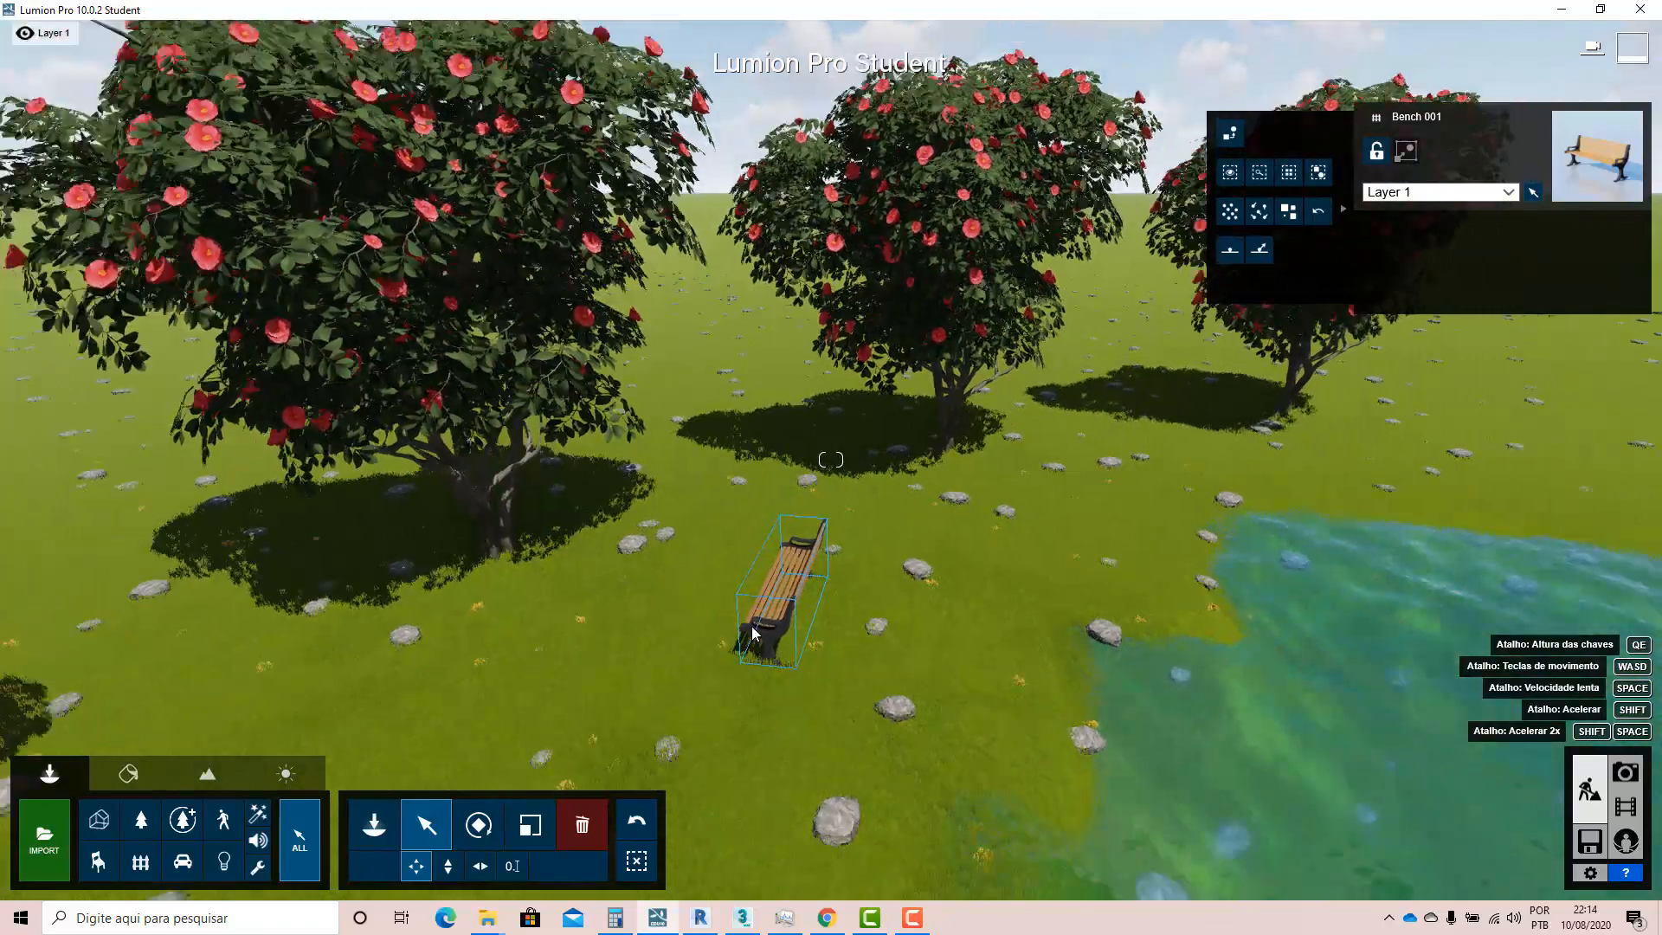
scroll(751, 627, "down", 4)
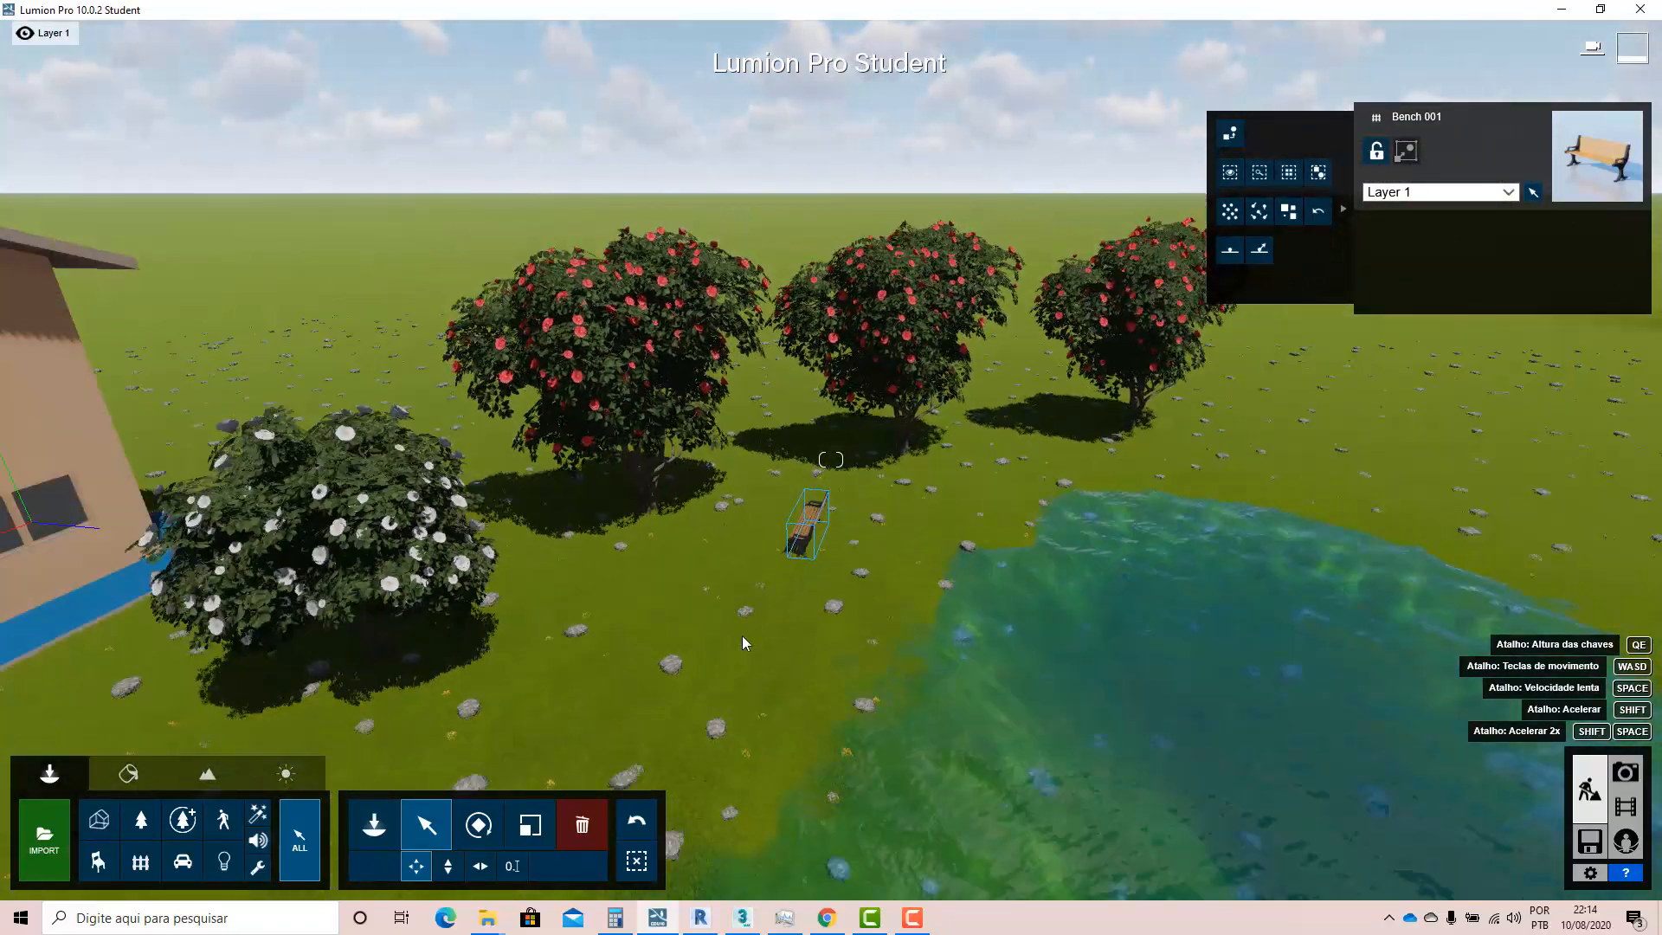
- Select the middle red camellia and try one of the group selection options on it
right_click_drag(281, 656, 399, 610)
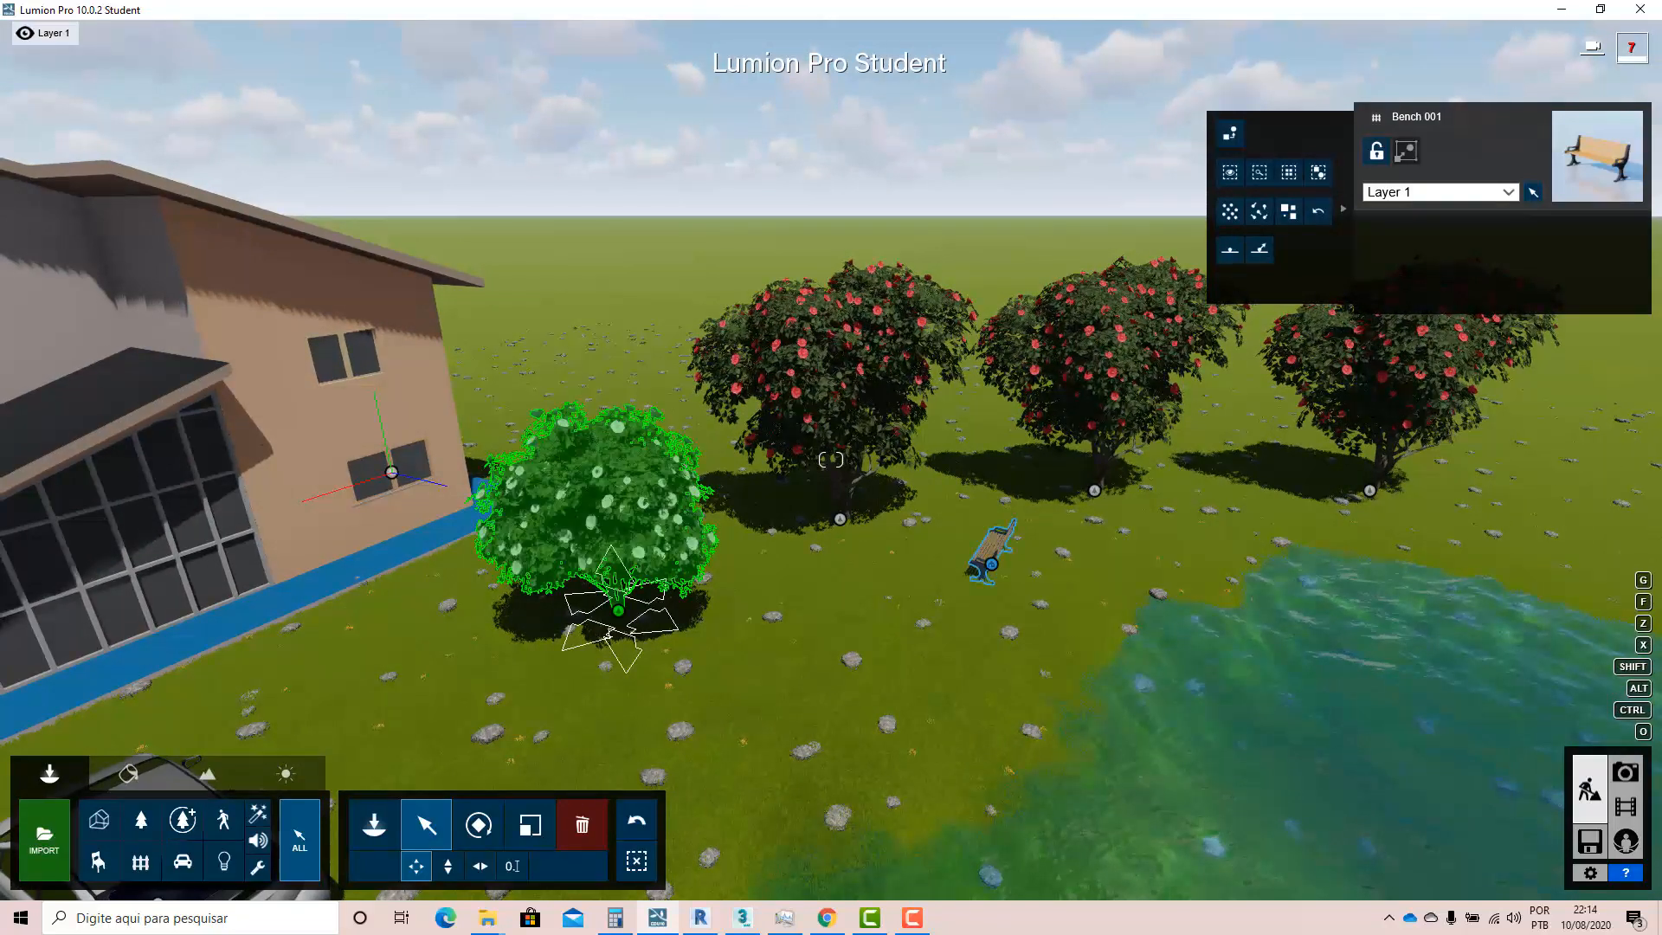
right_click_drag(618, 604, 929, 590)
scroll(722, 630, "down", 4)
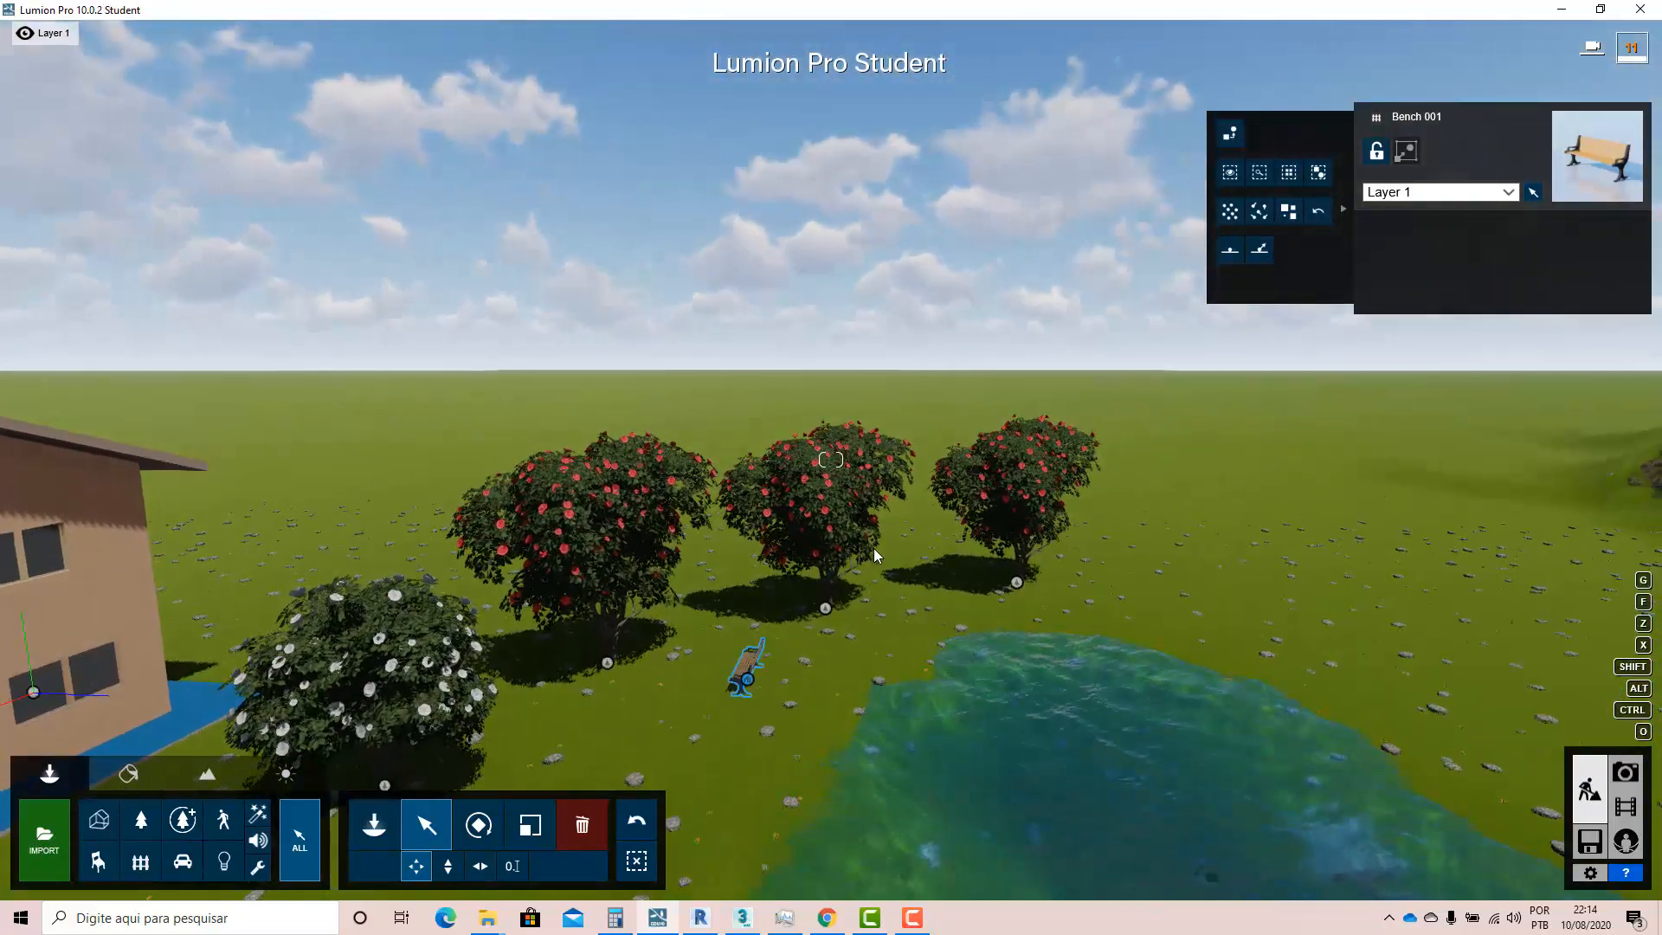
left_click(827, 607)
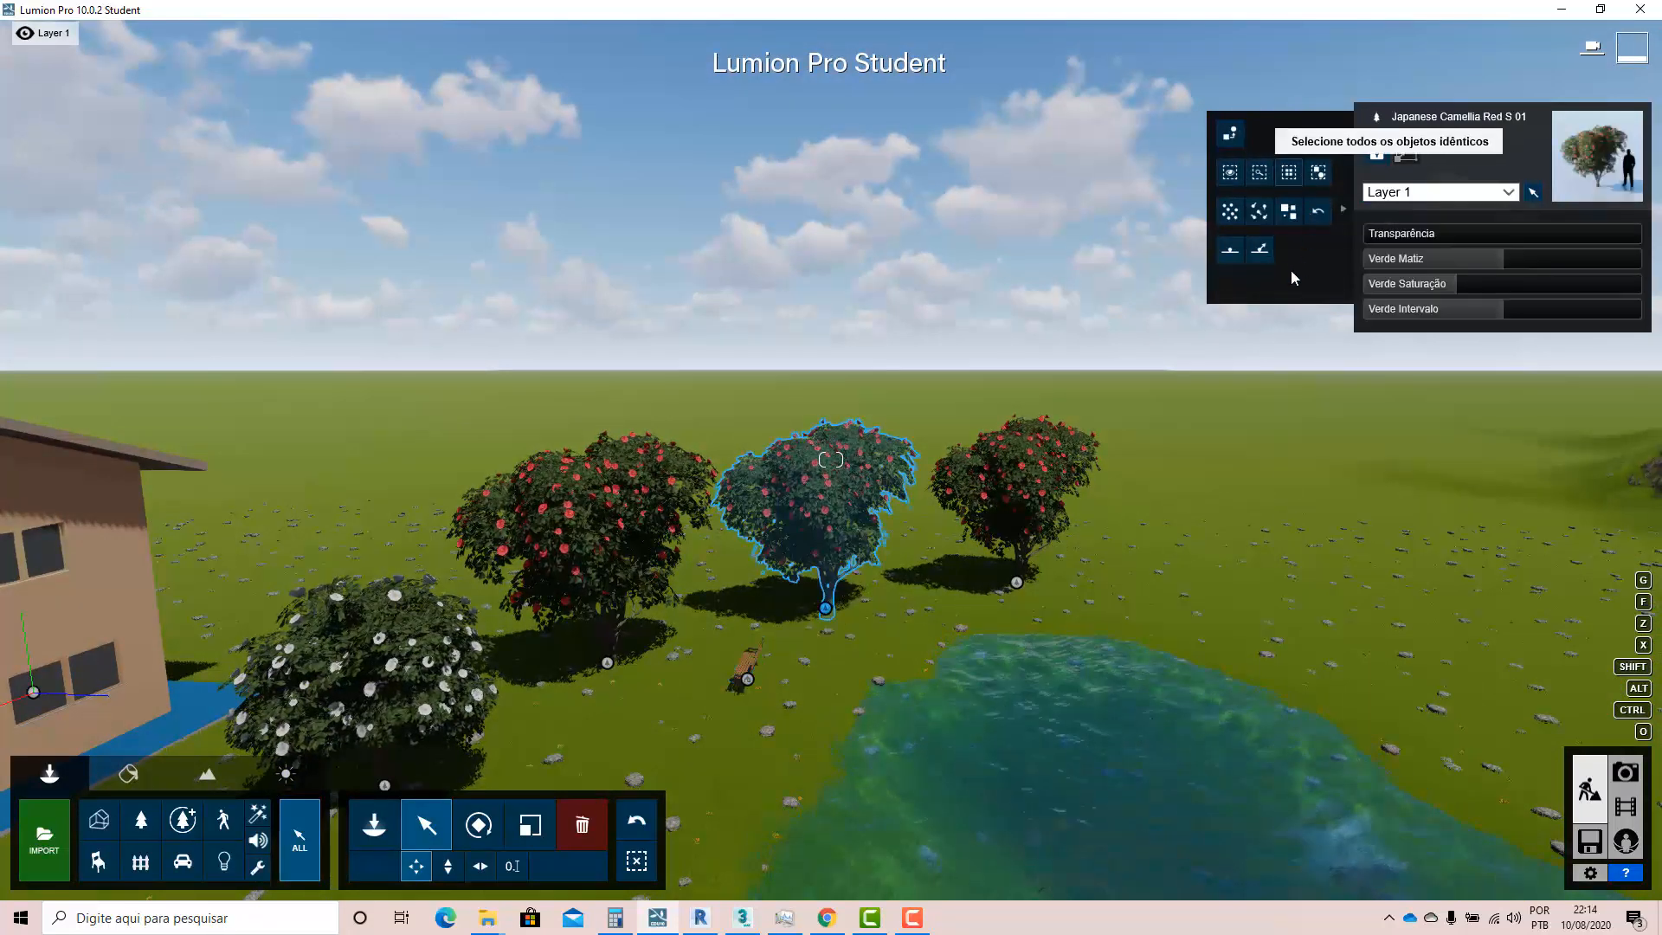
left_click(1230, 173)
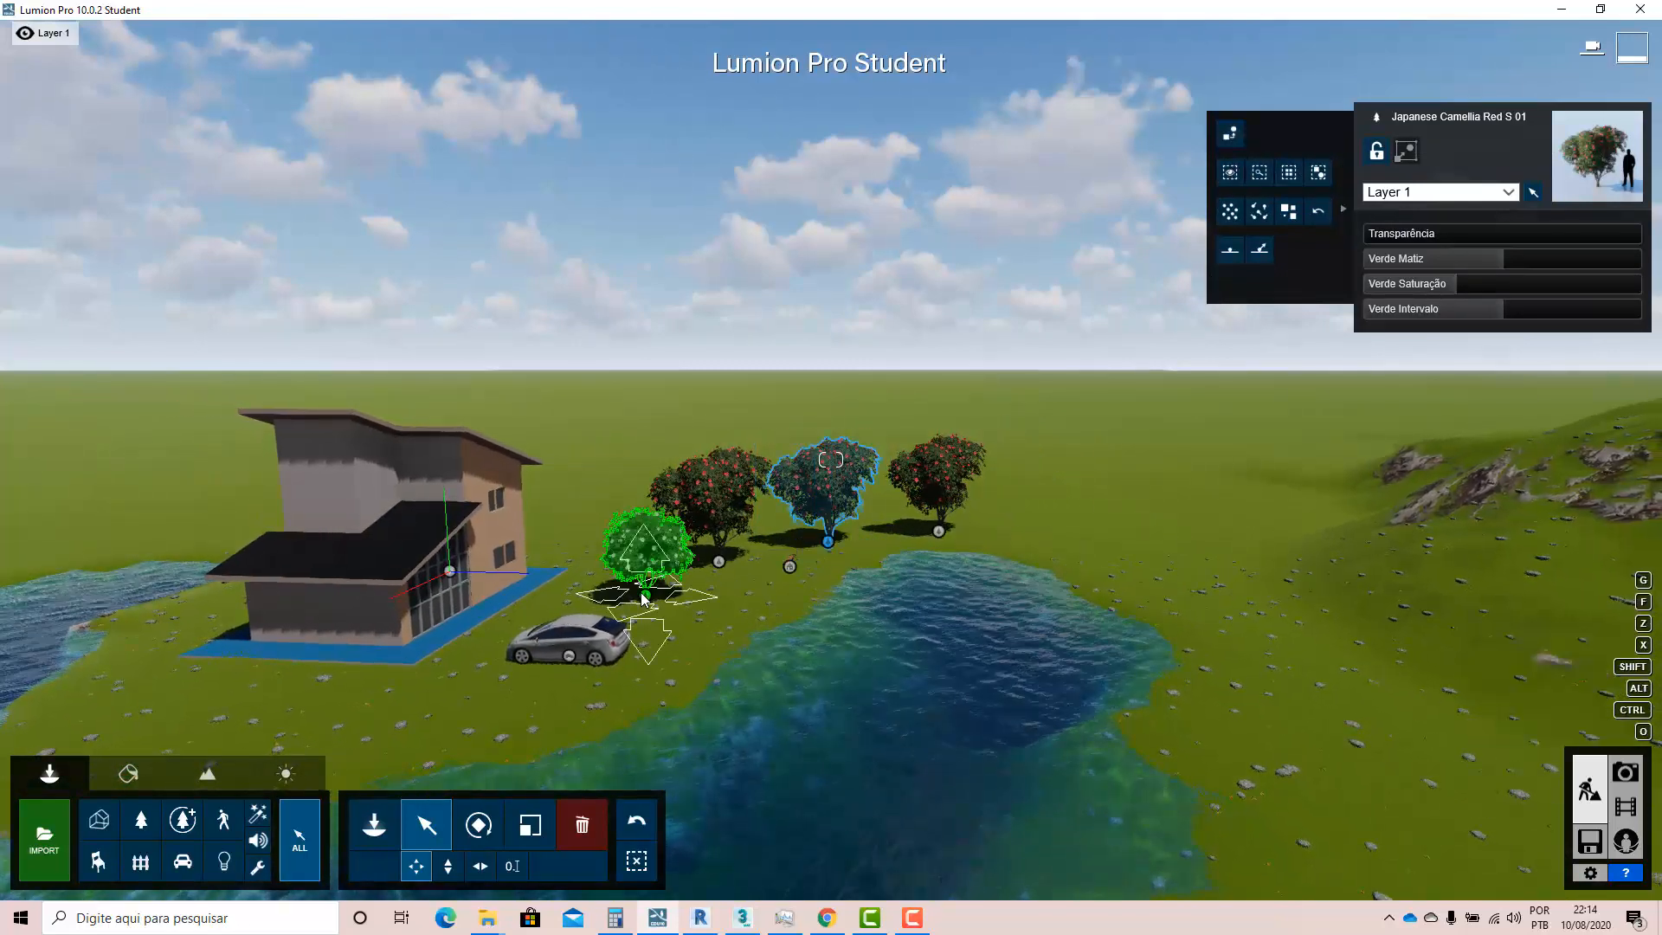
- Select the white camellia and try the group selection options on it
left_click(644, 597)
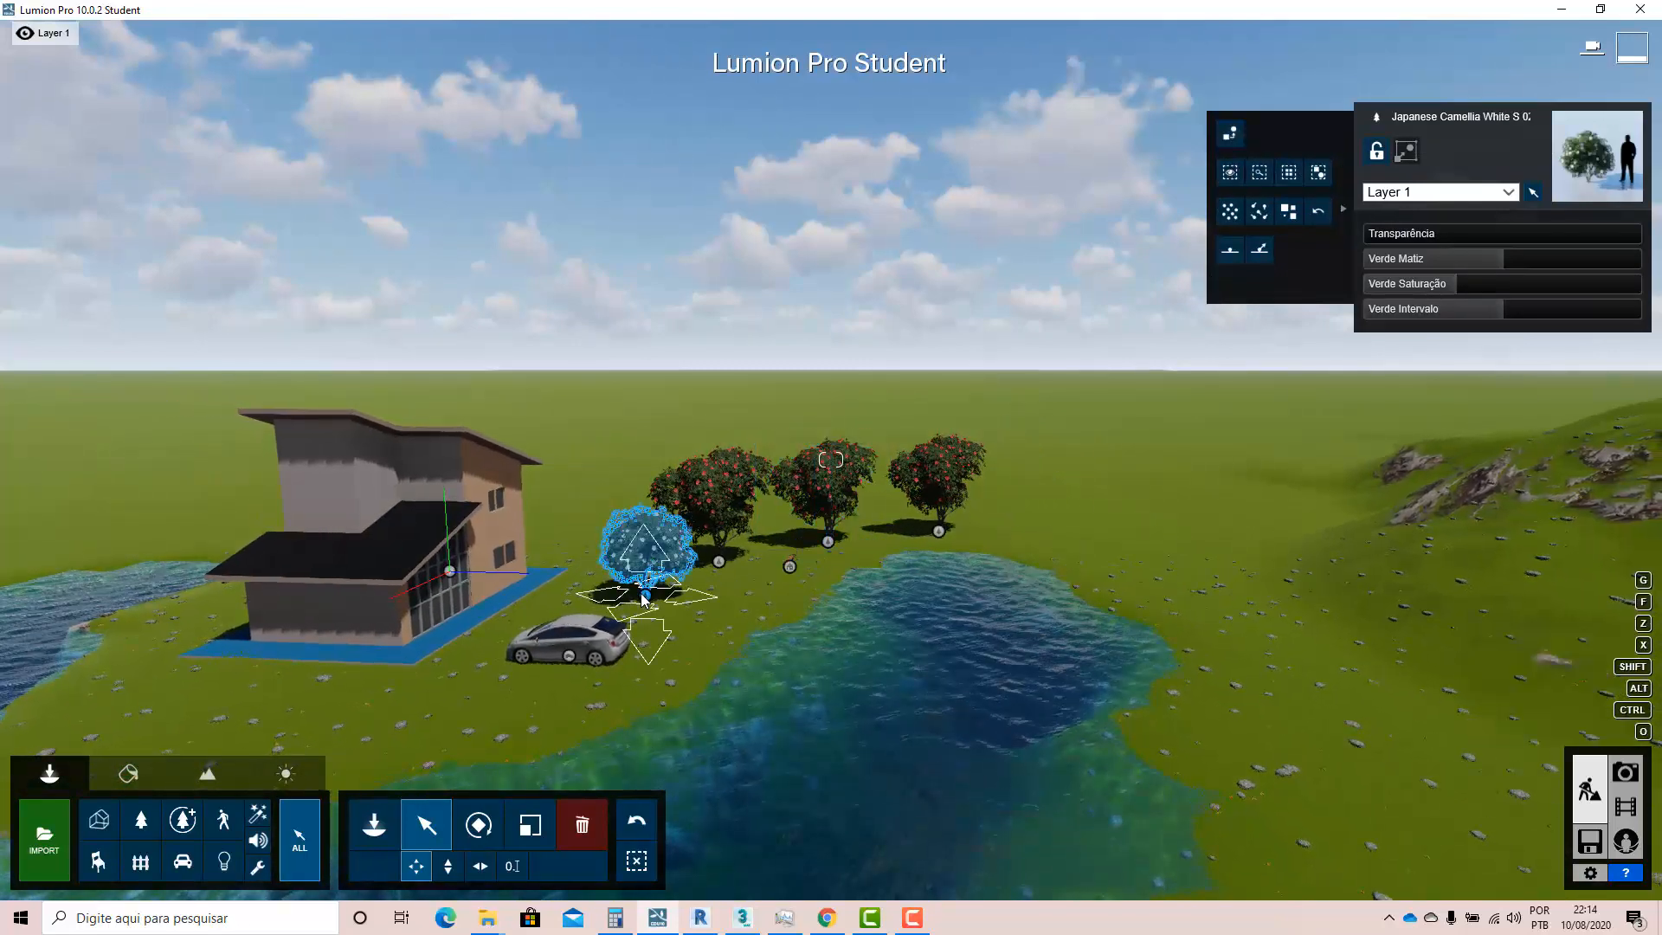
left_click(1231, 179)
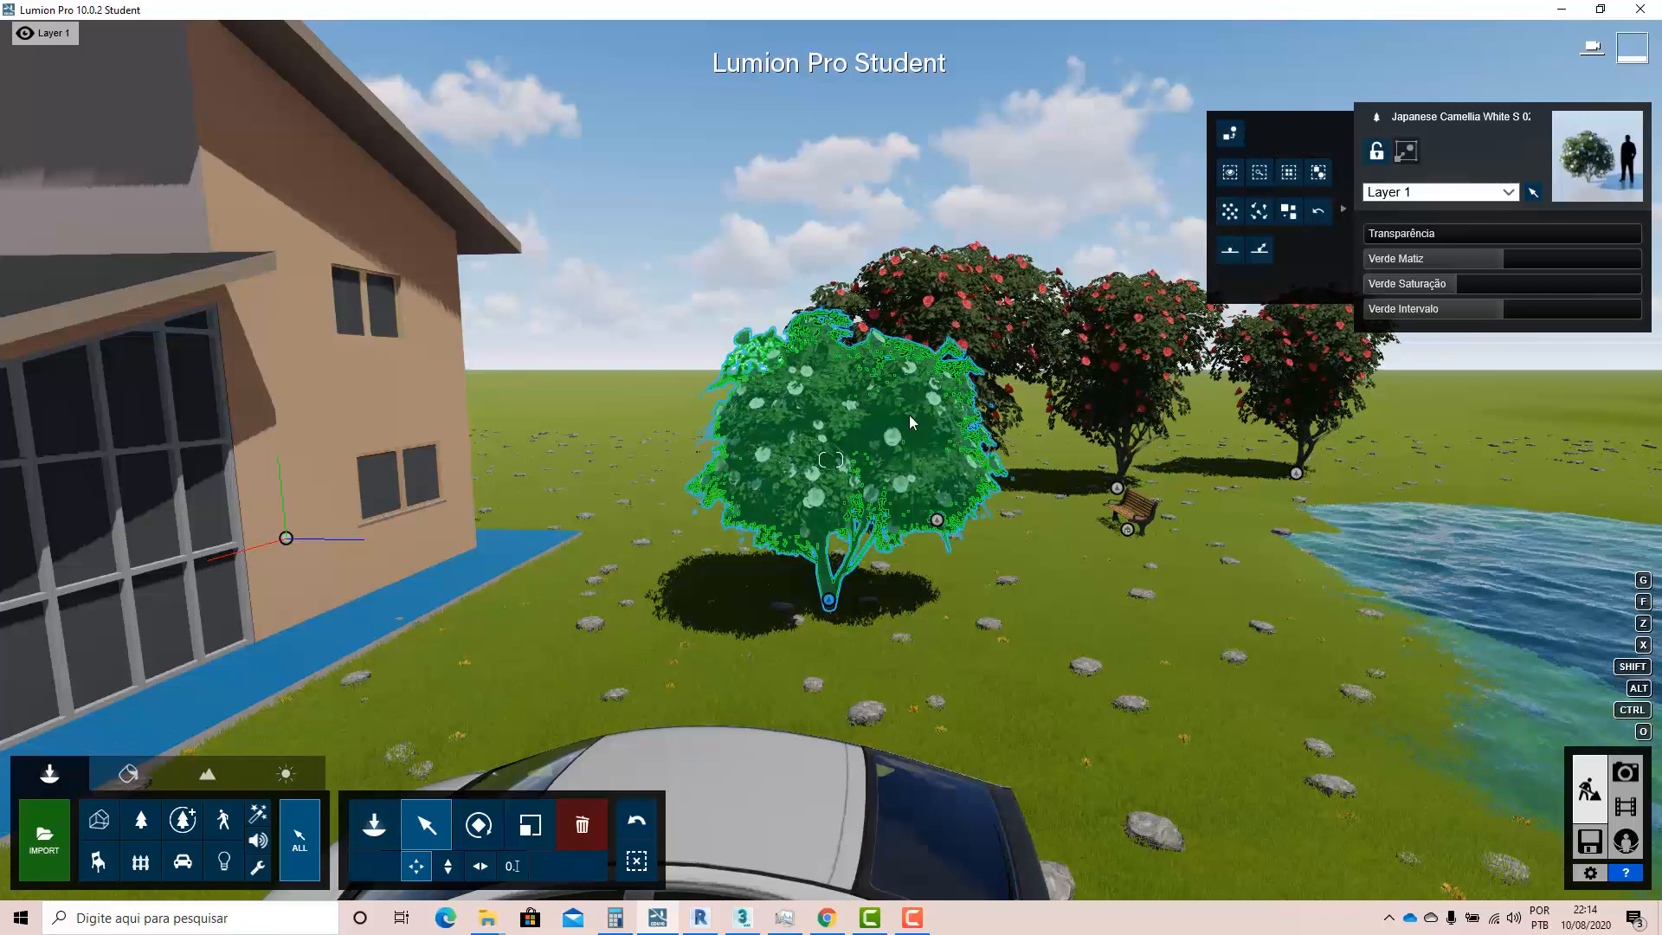
left_click(1259, 210)
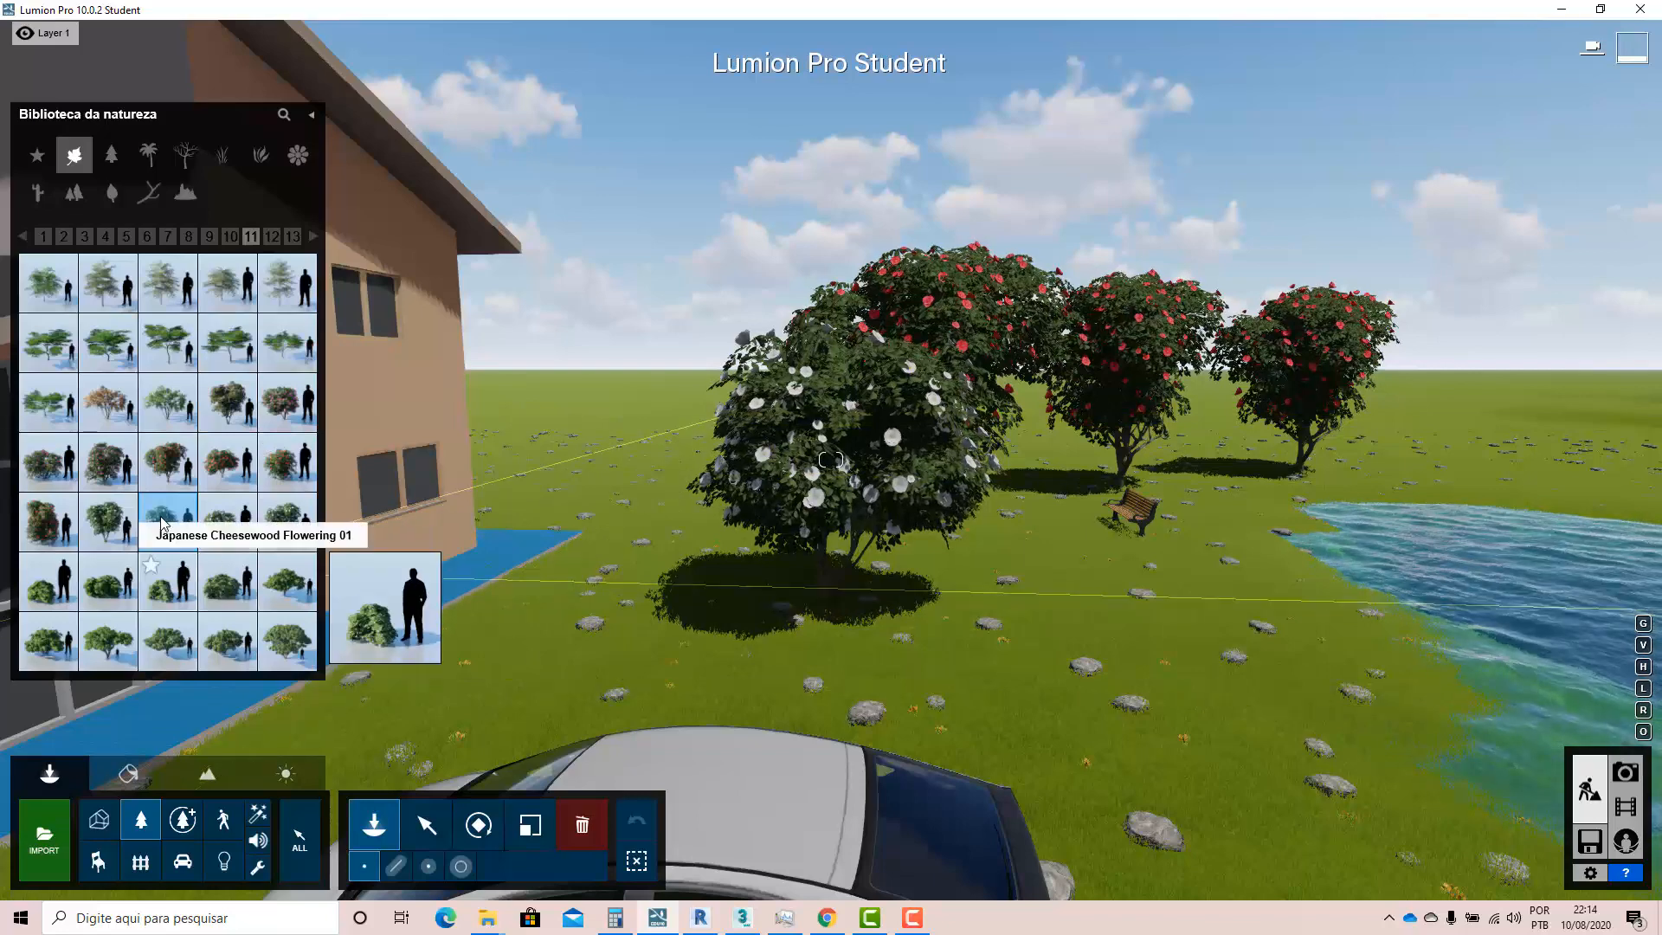
- Limit the selection to the nature category and select the white camellia again
mouse_move(168, 525)
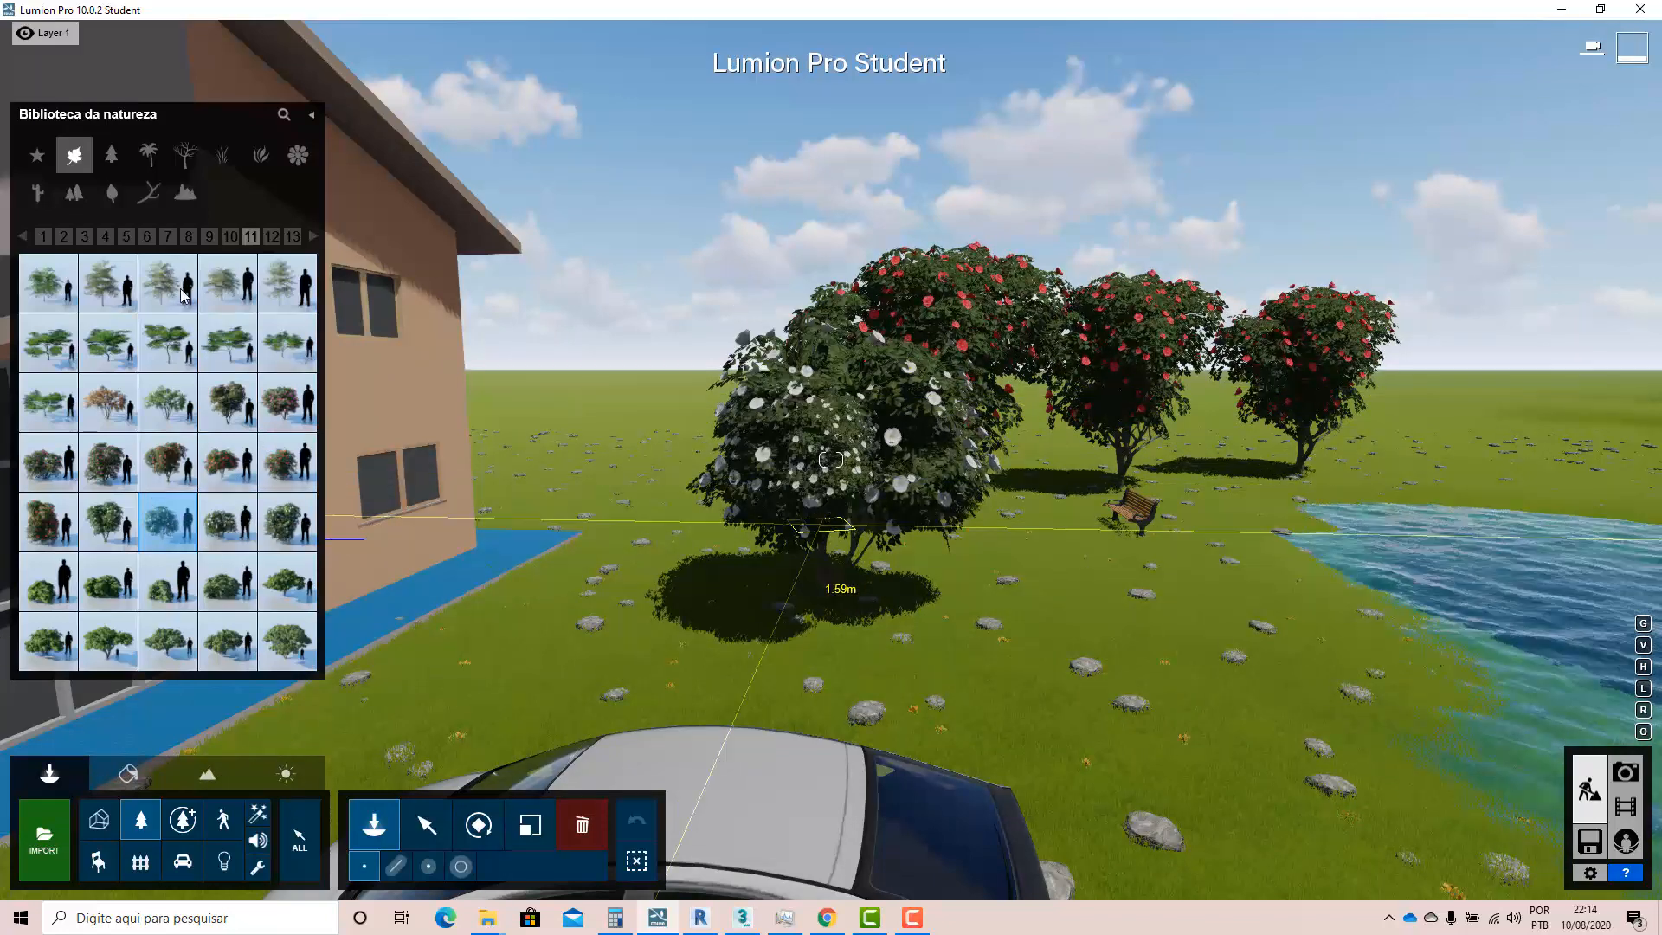
left_click(830, 460)
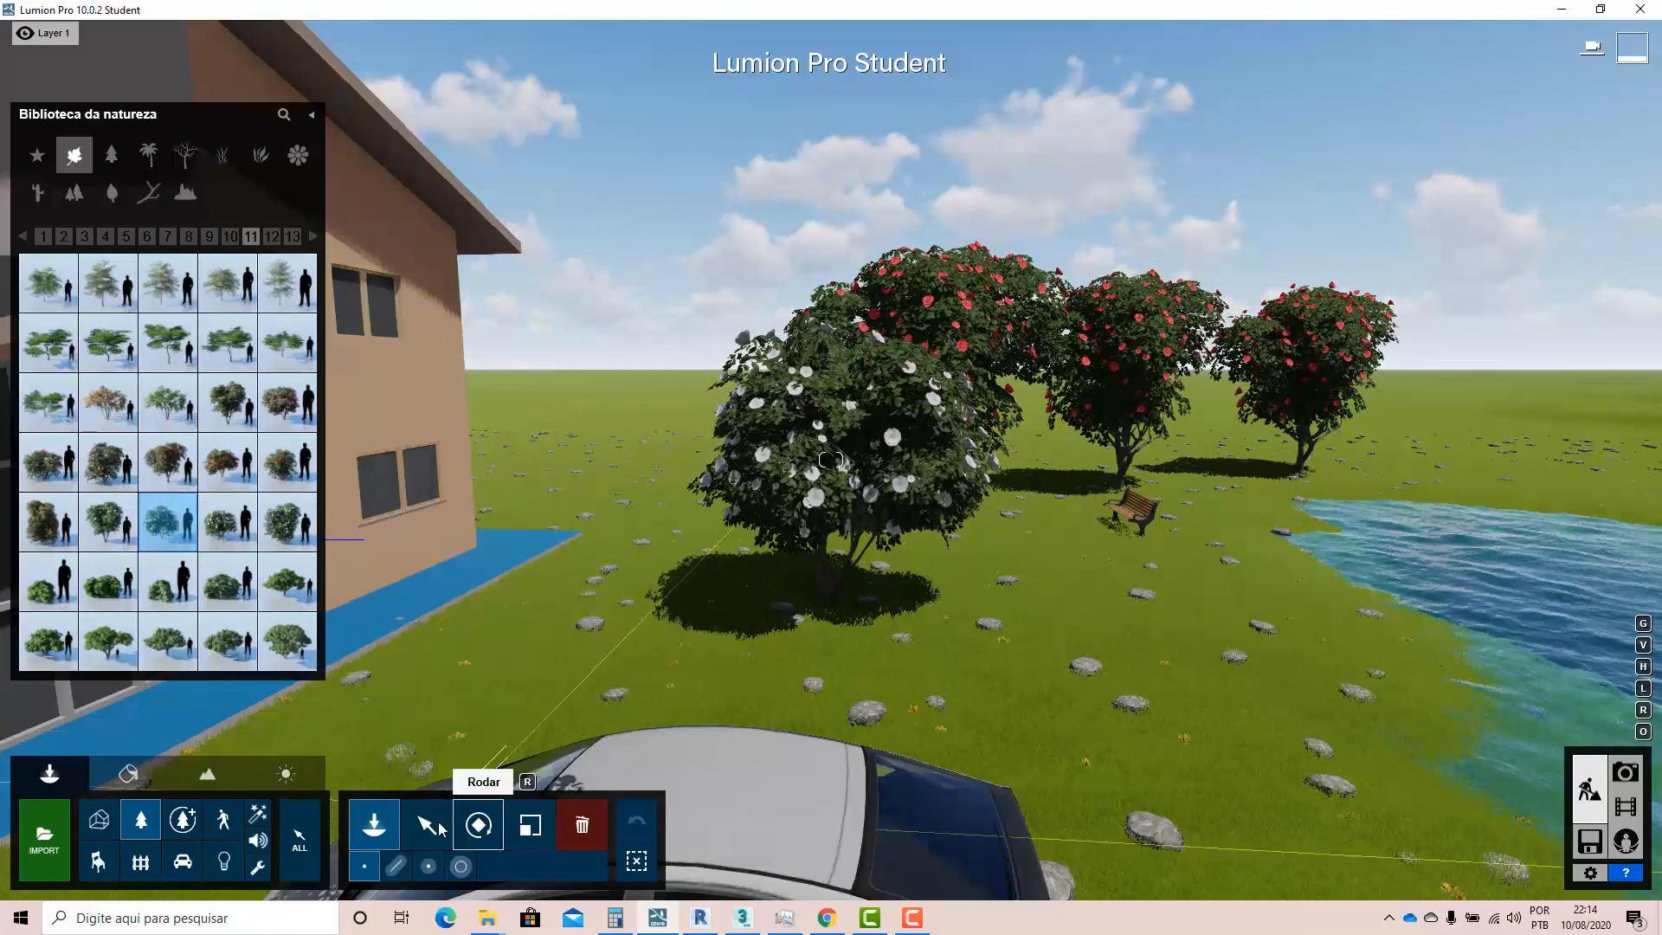
left_click(427, 824)
left_click(848, 566)
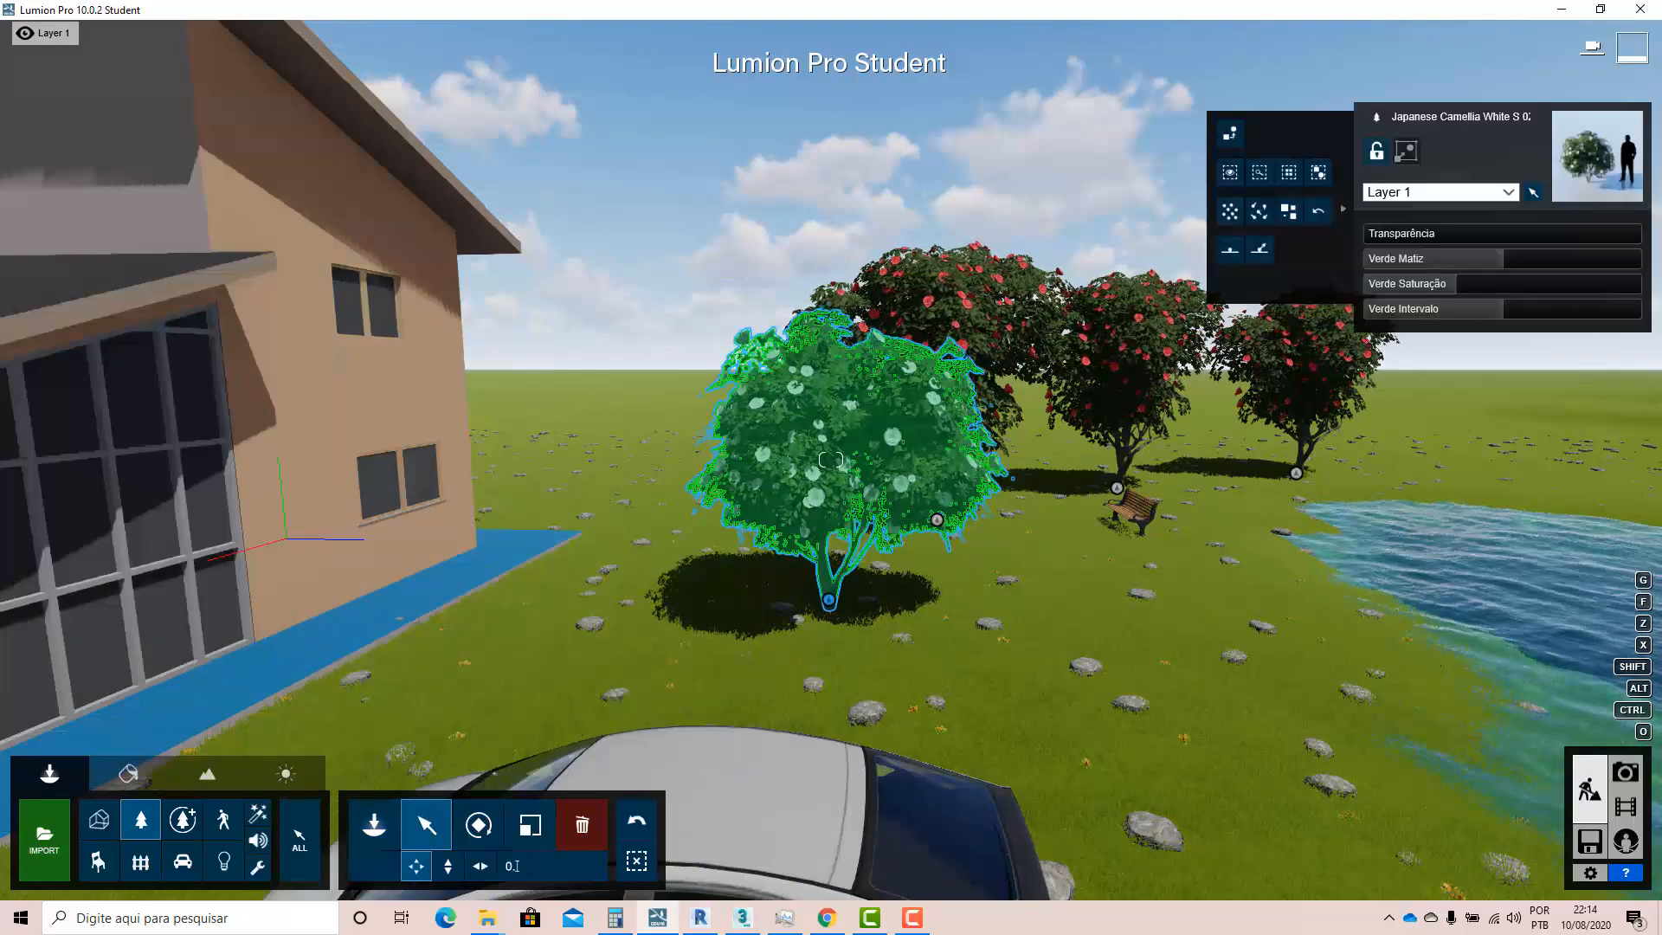
right_click_drag(848, 567, 1053, 519)
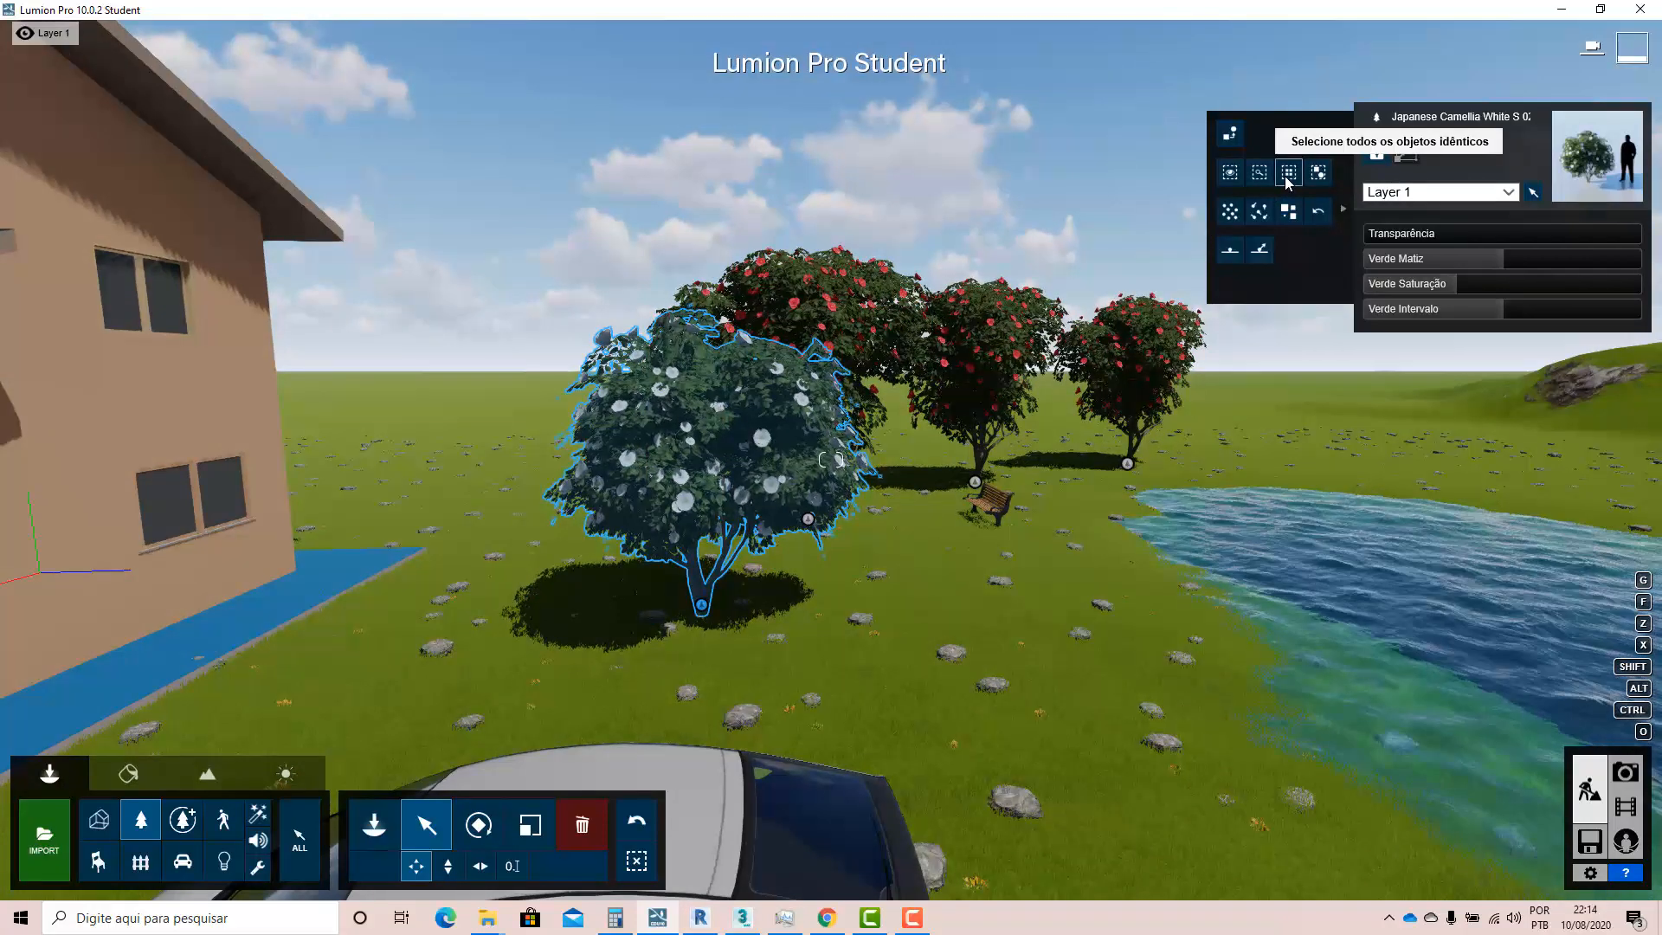
- Select the middle red camellia and add the red camellia nearest the lake to the selection
left_click(974, 482)
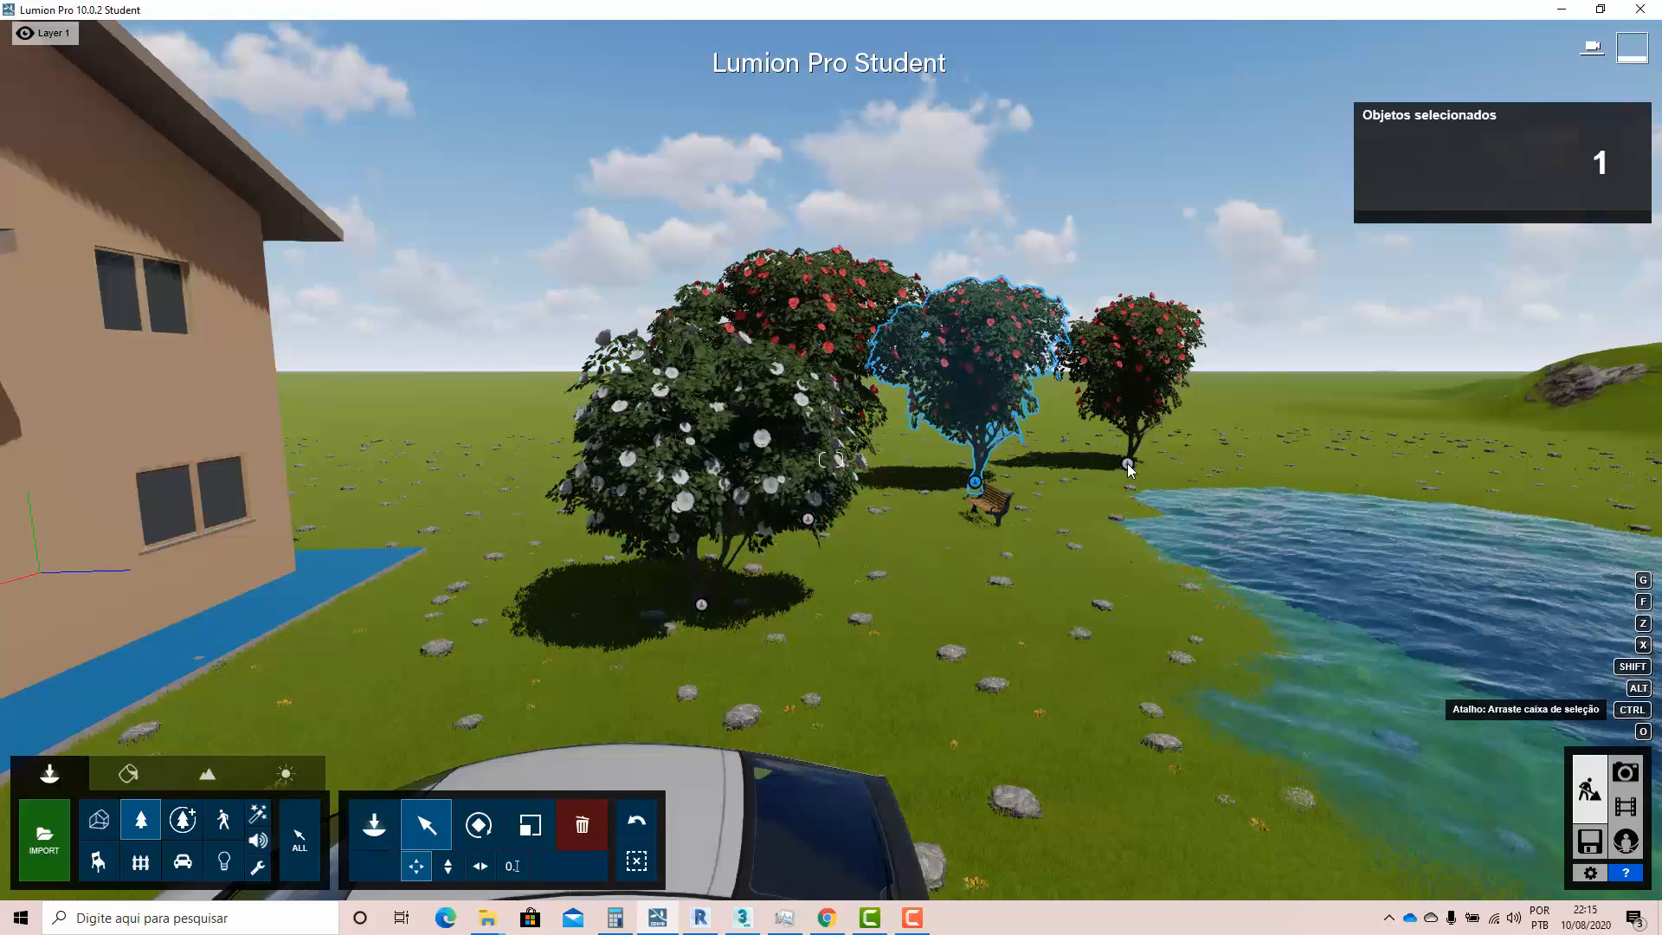
left_click(1128, 465, "ctrl")
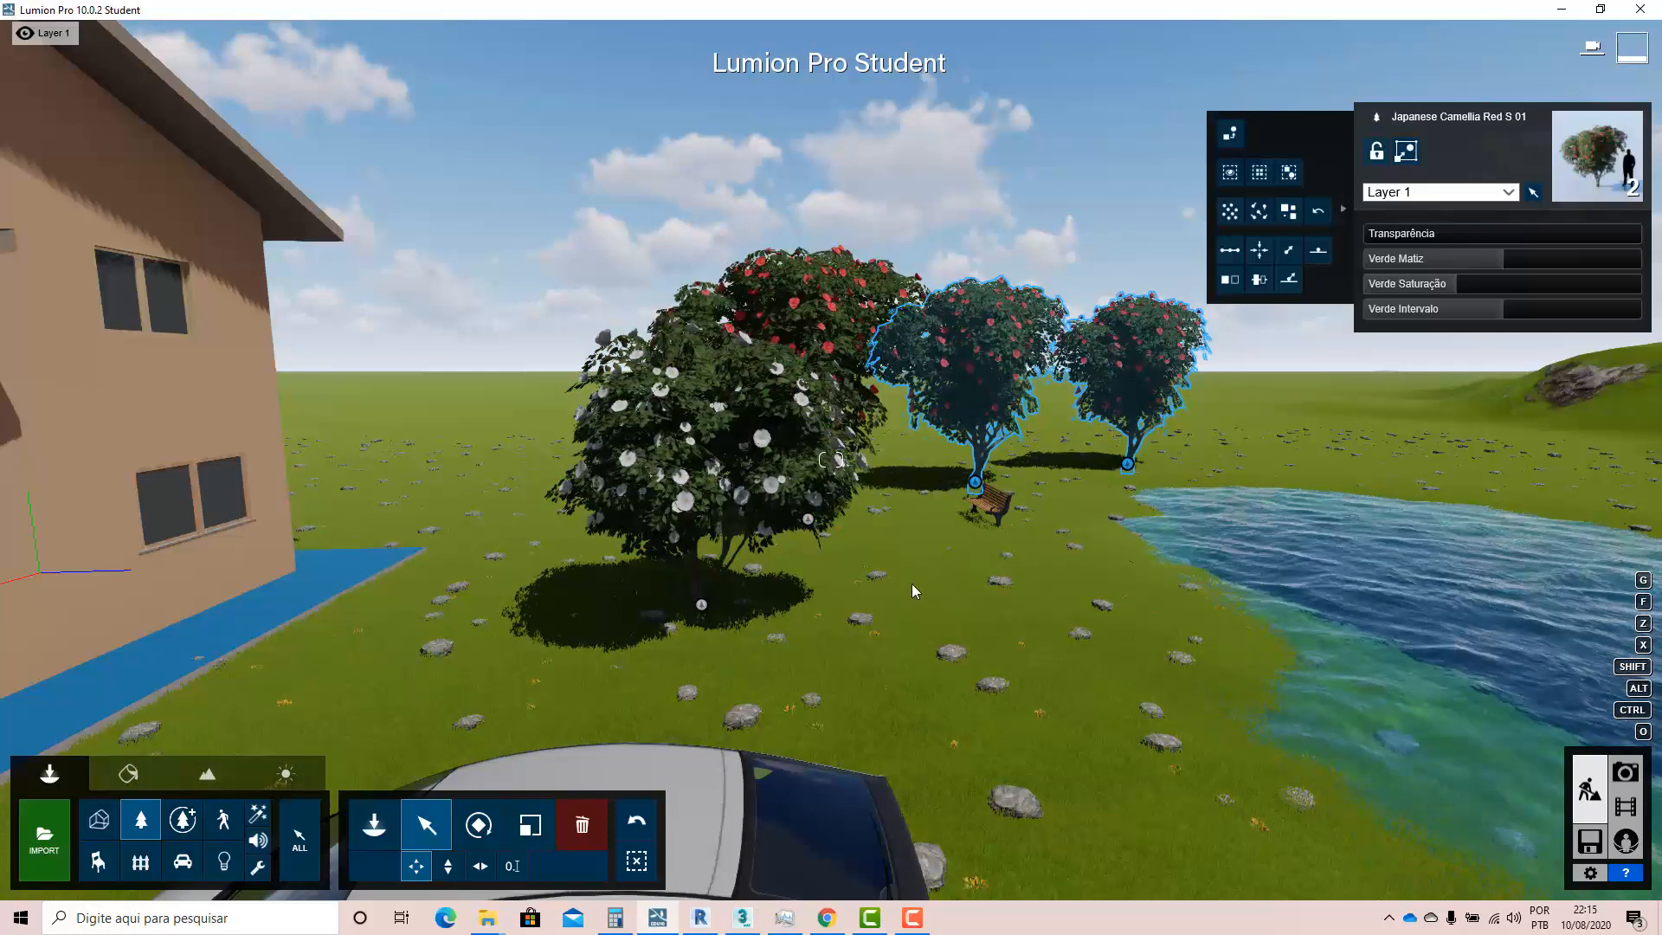
key("s")
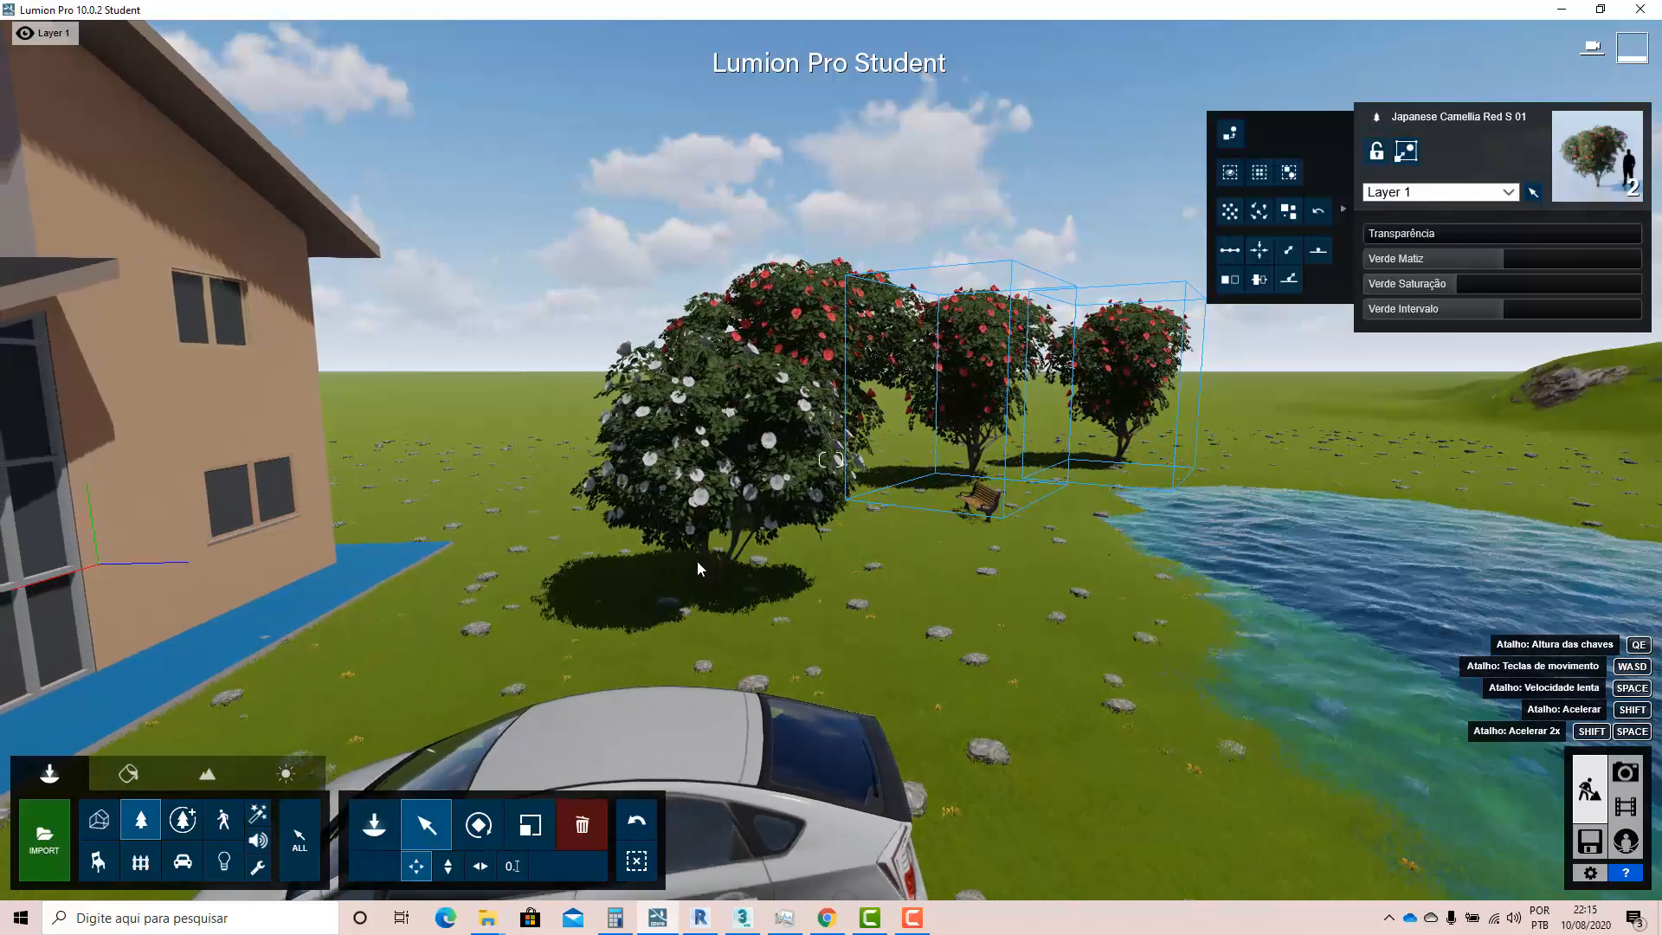
- With all categories selectable, select the red camellia nearest the lake and extend the selection to all identical objects
left_click(299, 840)
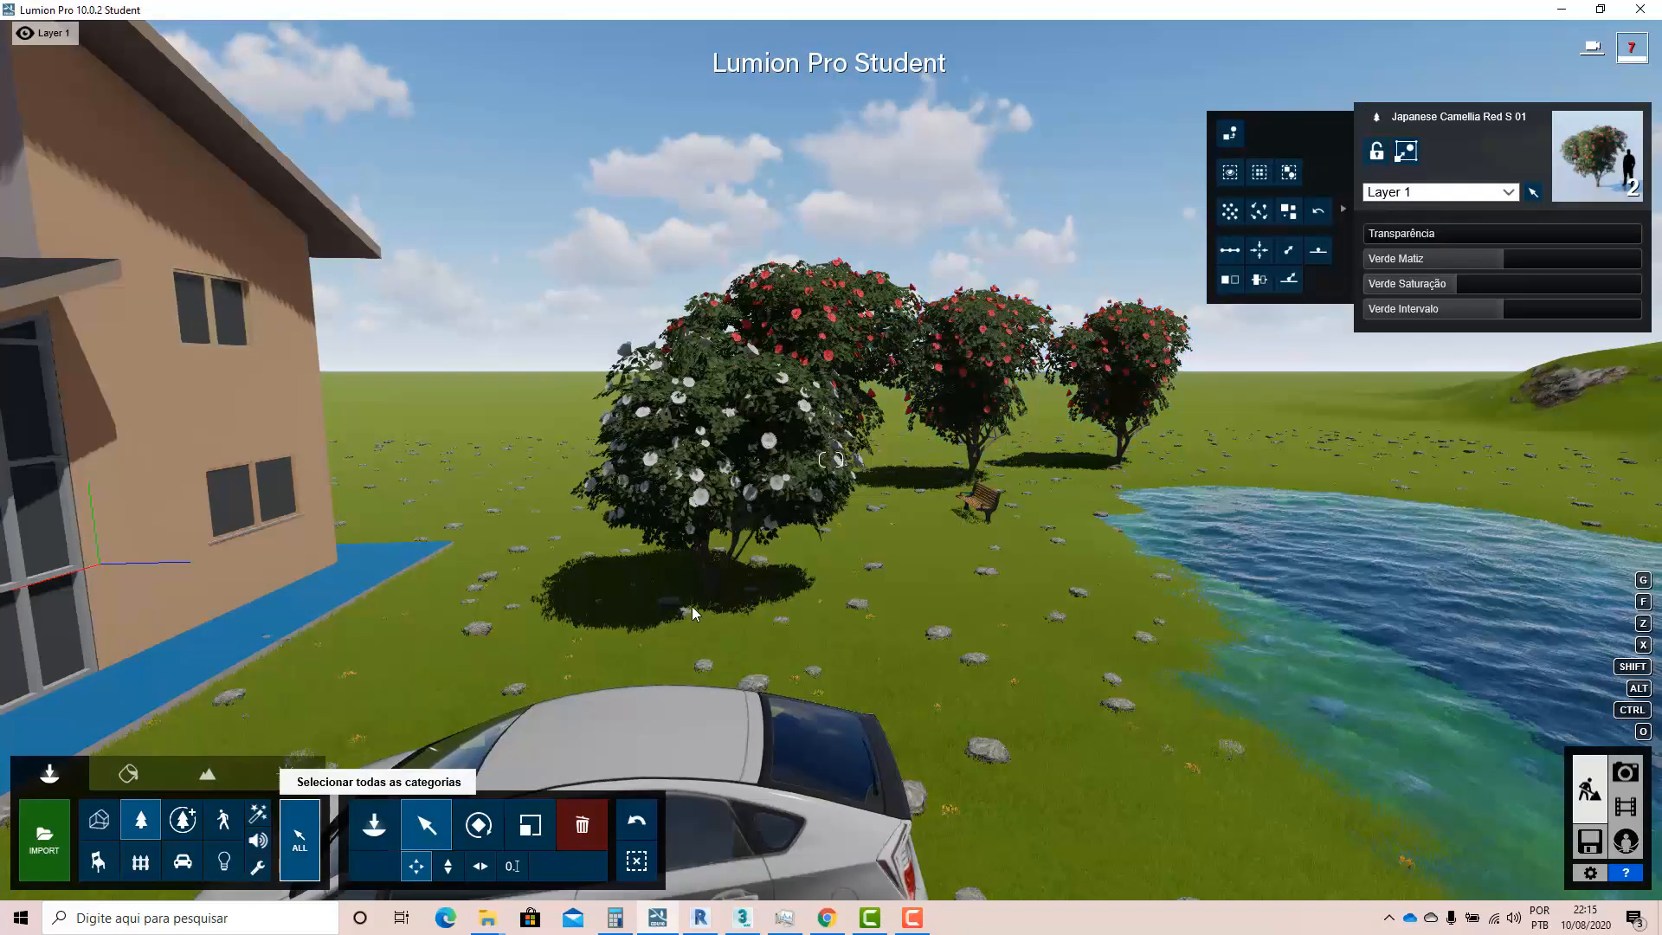
left_click(711, 595)
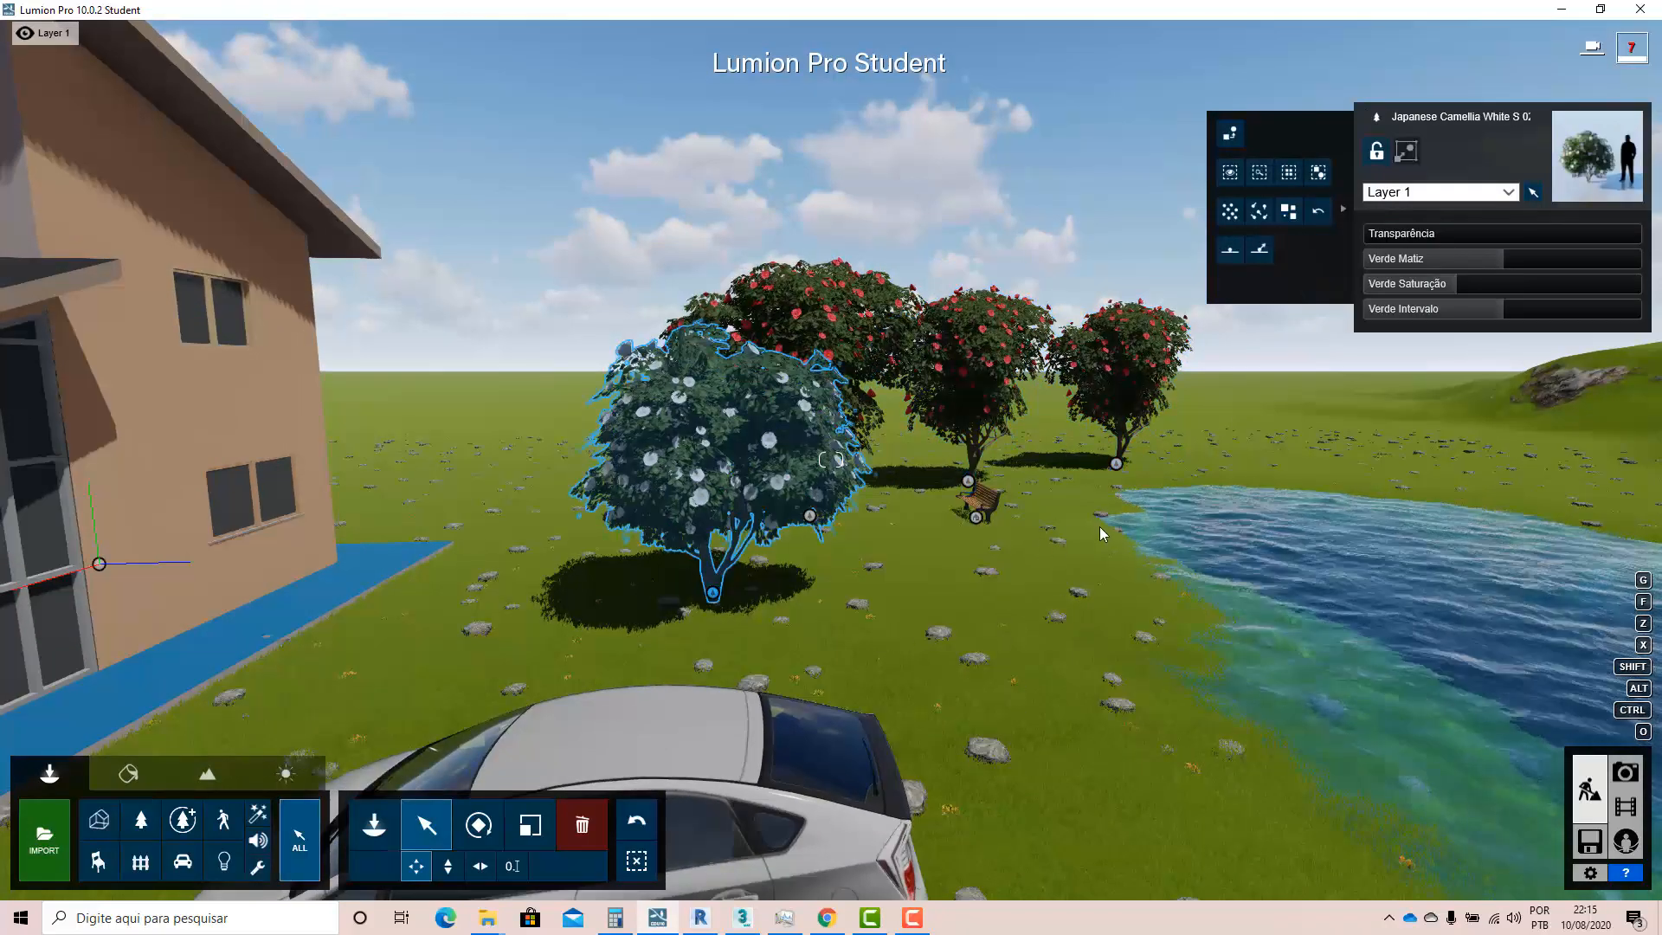
left_click(1115, 463)
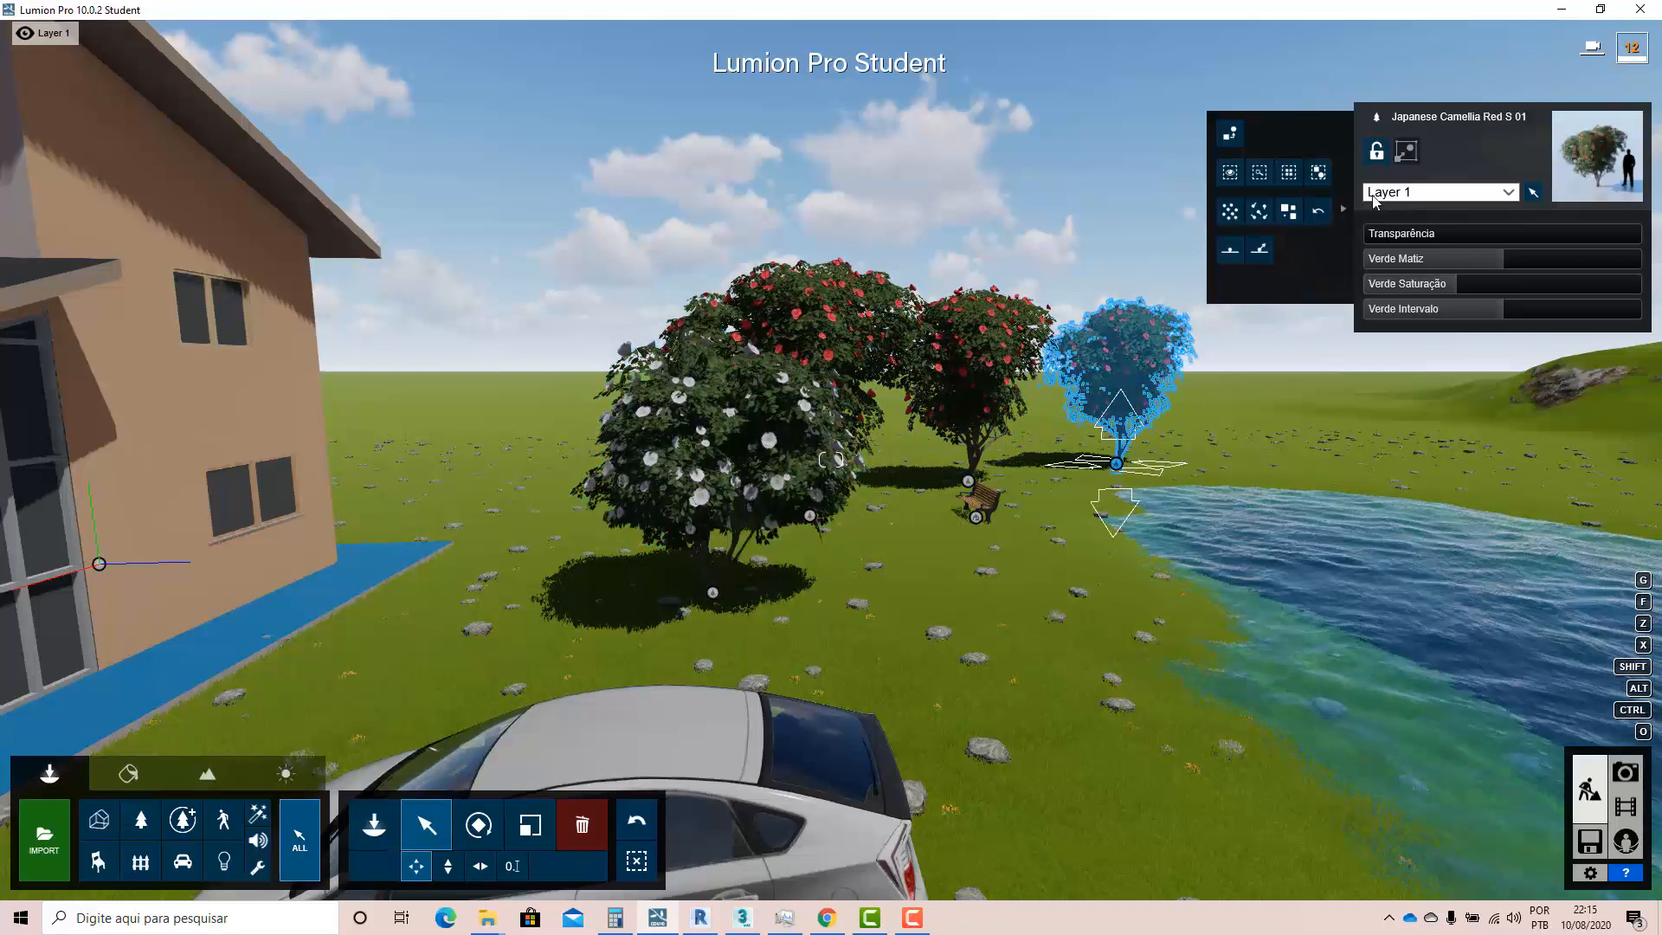
left_click(1289, 173)
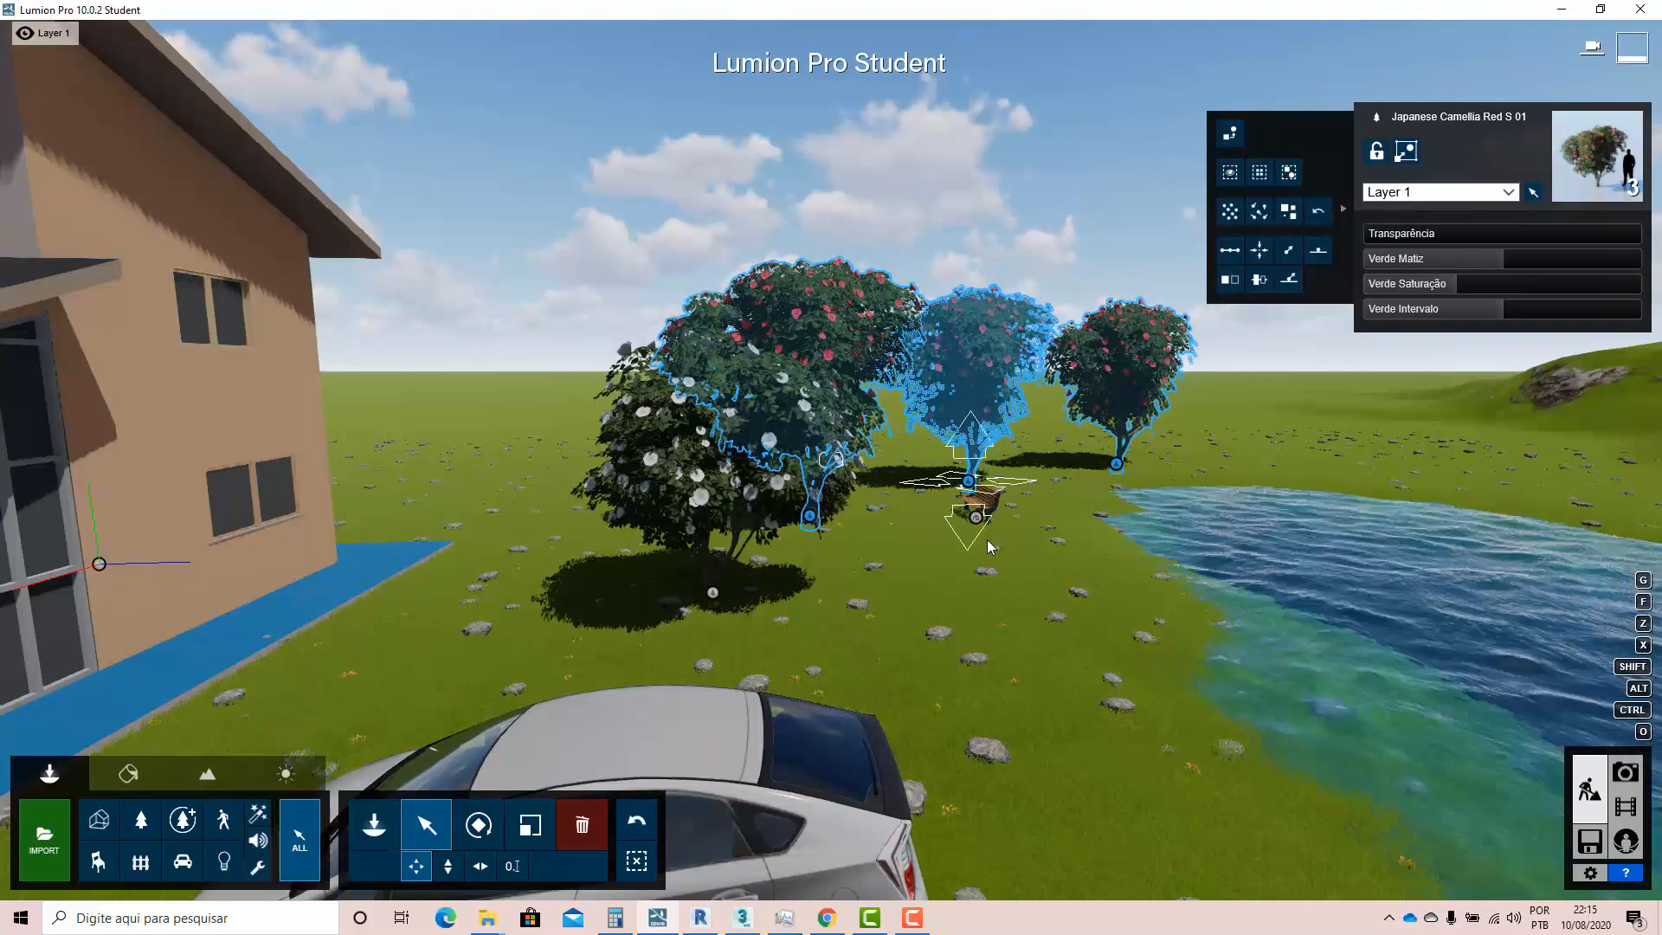
- Move the three red camellias together slightly away from the bench and rotate them as a group
key("s")
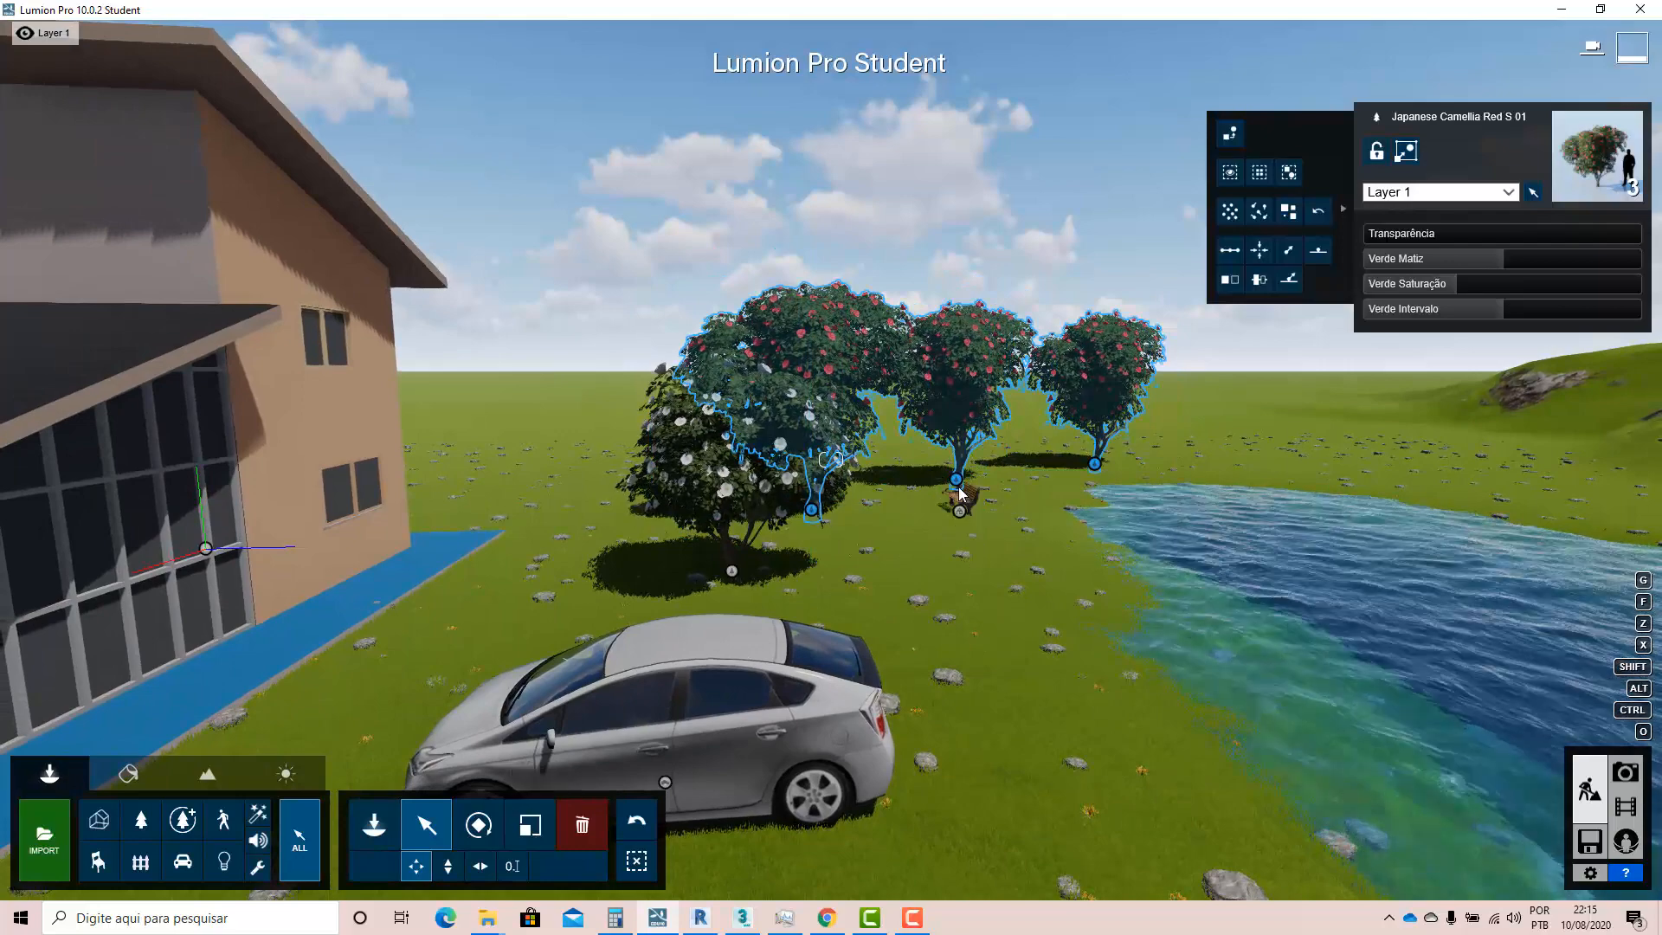
mouse_move(958, 480)
mouse_move(958, 480)
left_mouse_down()
mouse_move(947, 525)
mouse_move(970, 464)
left_mouse_up()
left_click(478, 824)
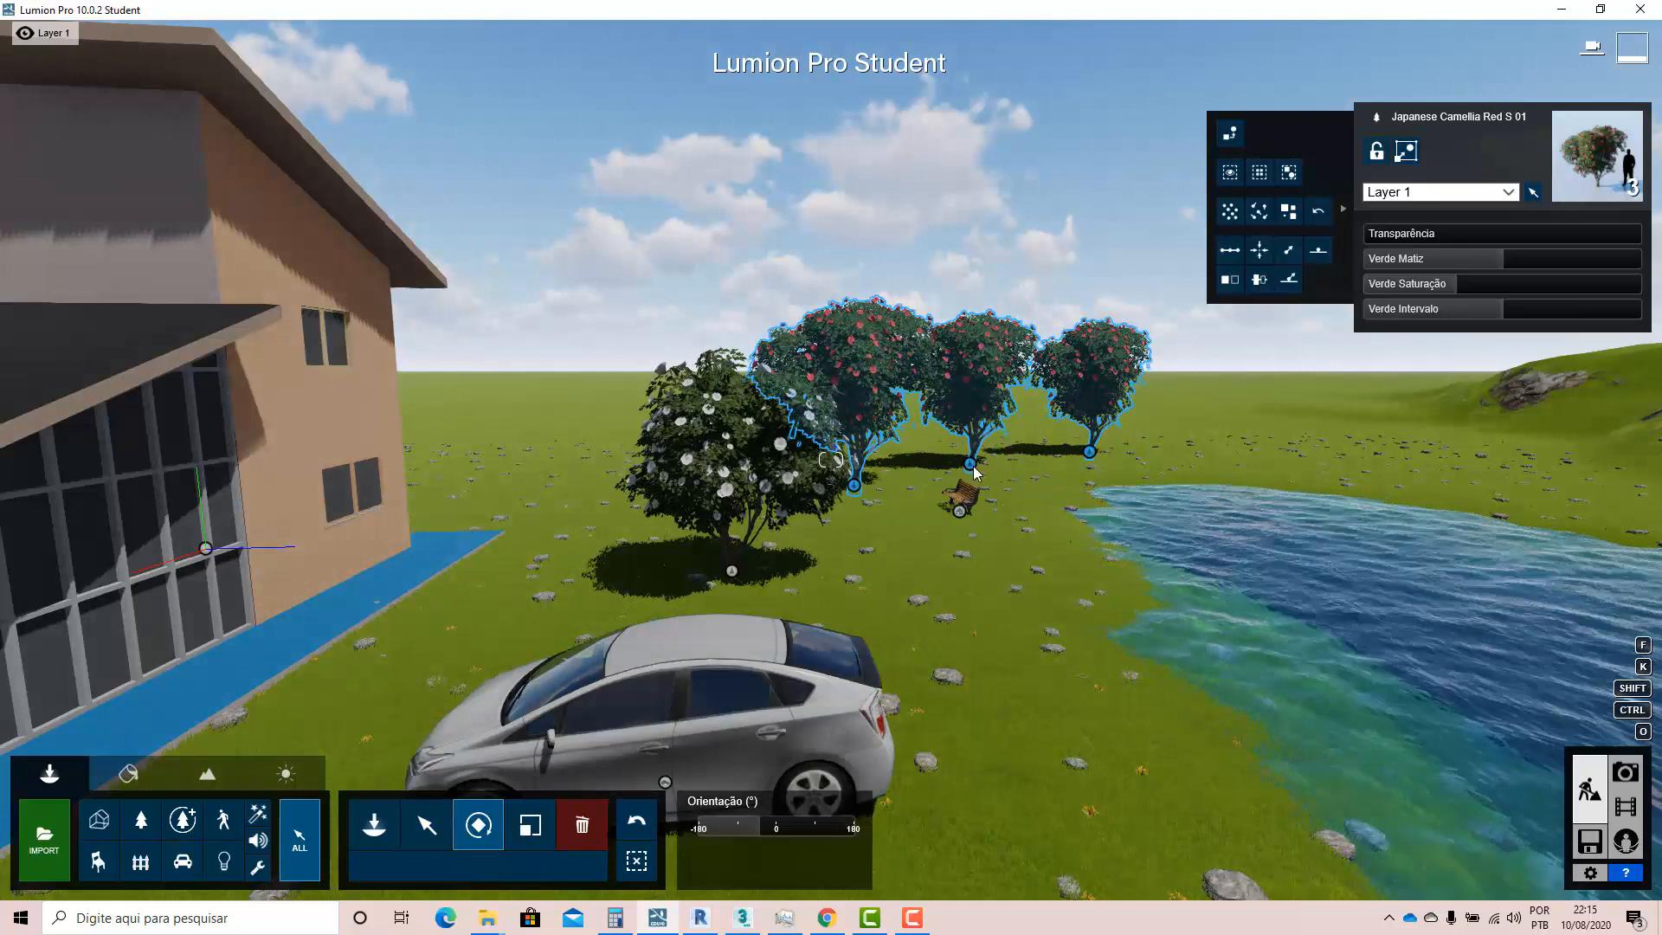
left_click_drag(971, 465, 995, 580)
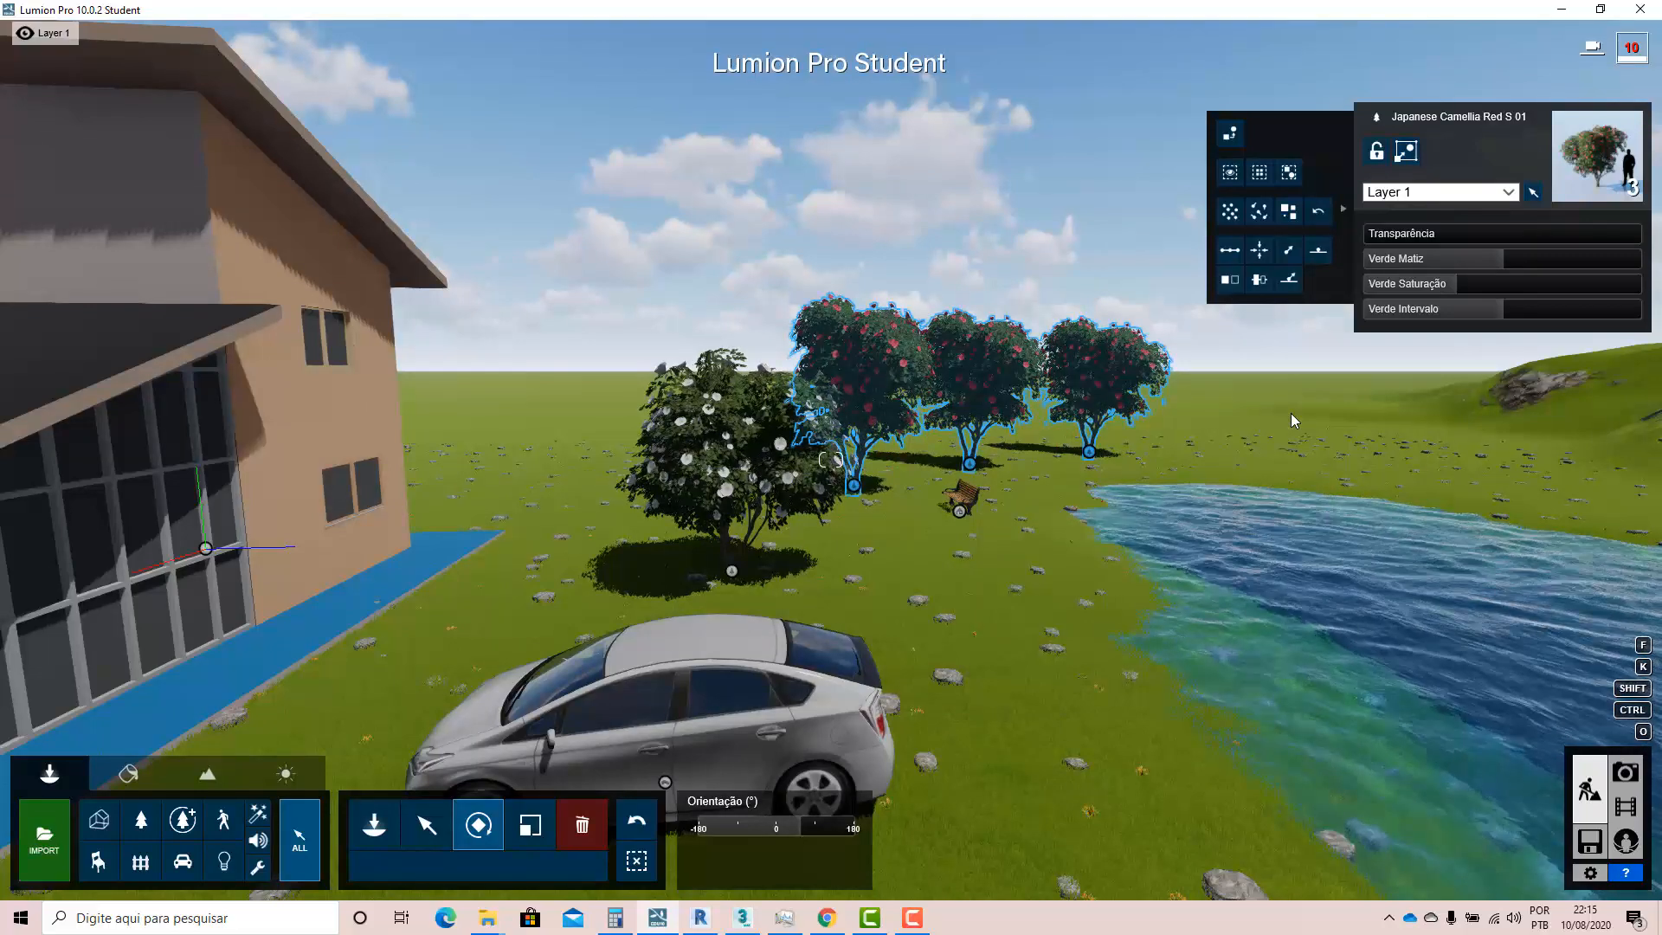
- Select the white camellia and extend the selection to all plants of its category, including the three red camellias
key("w")
right_click_drag(1279, 419, 1170, 451)
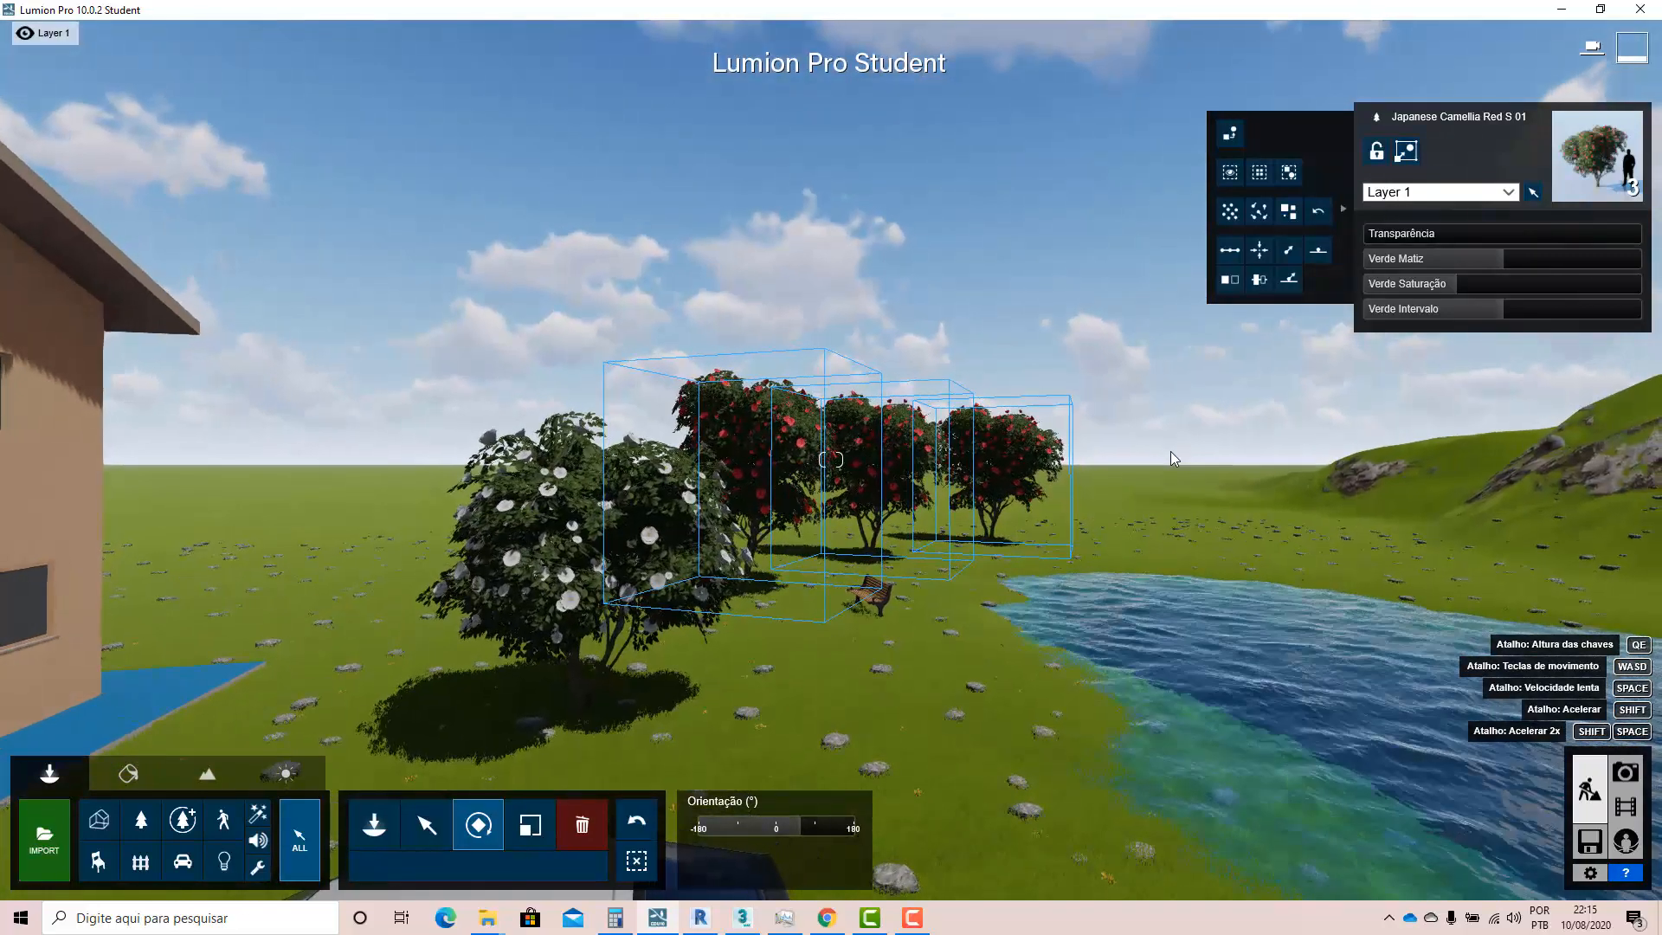
key("w")
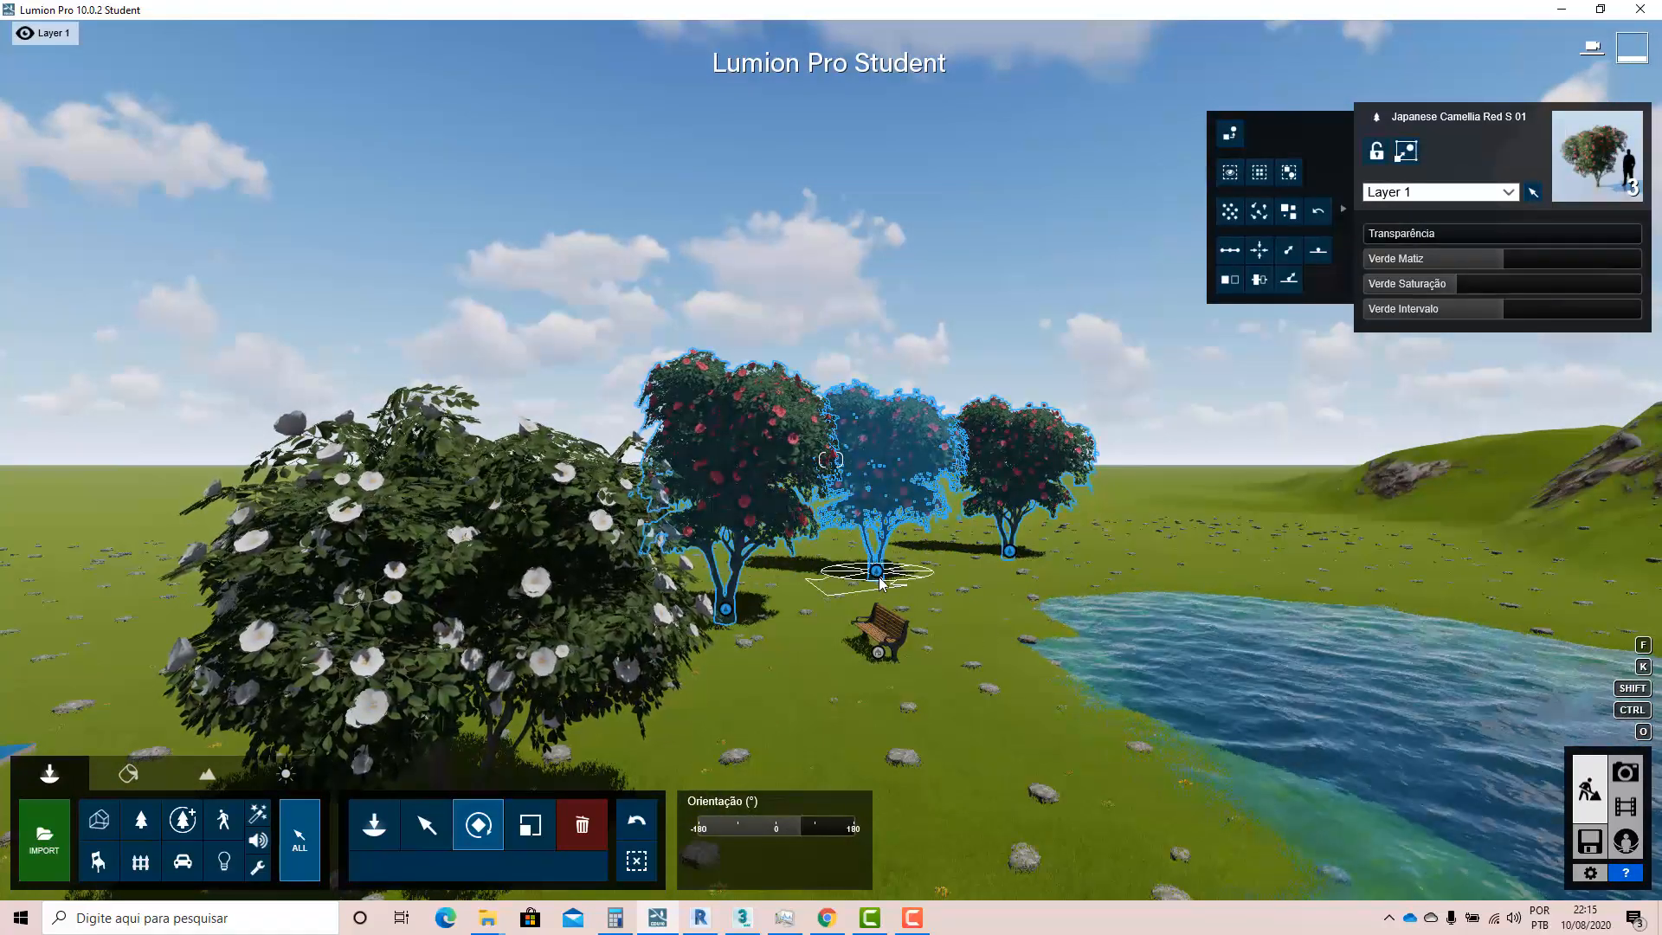
right_click_drag(829, 640, 569, 682)
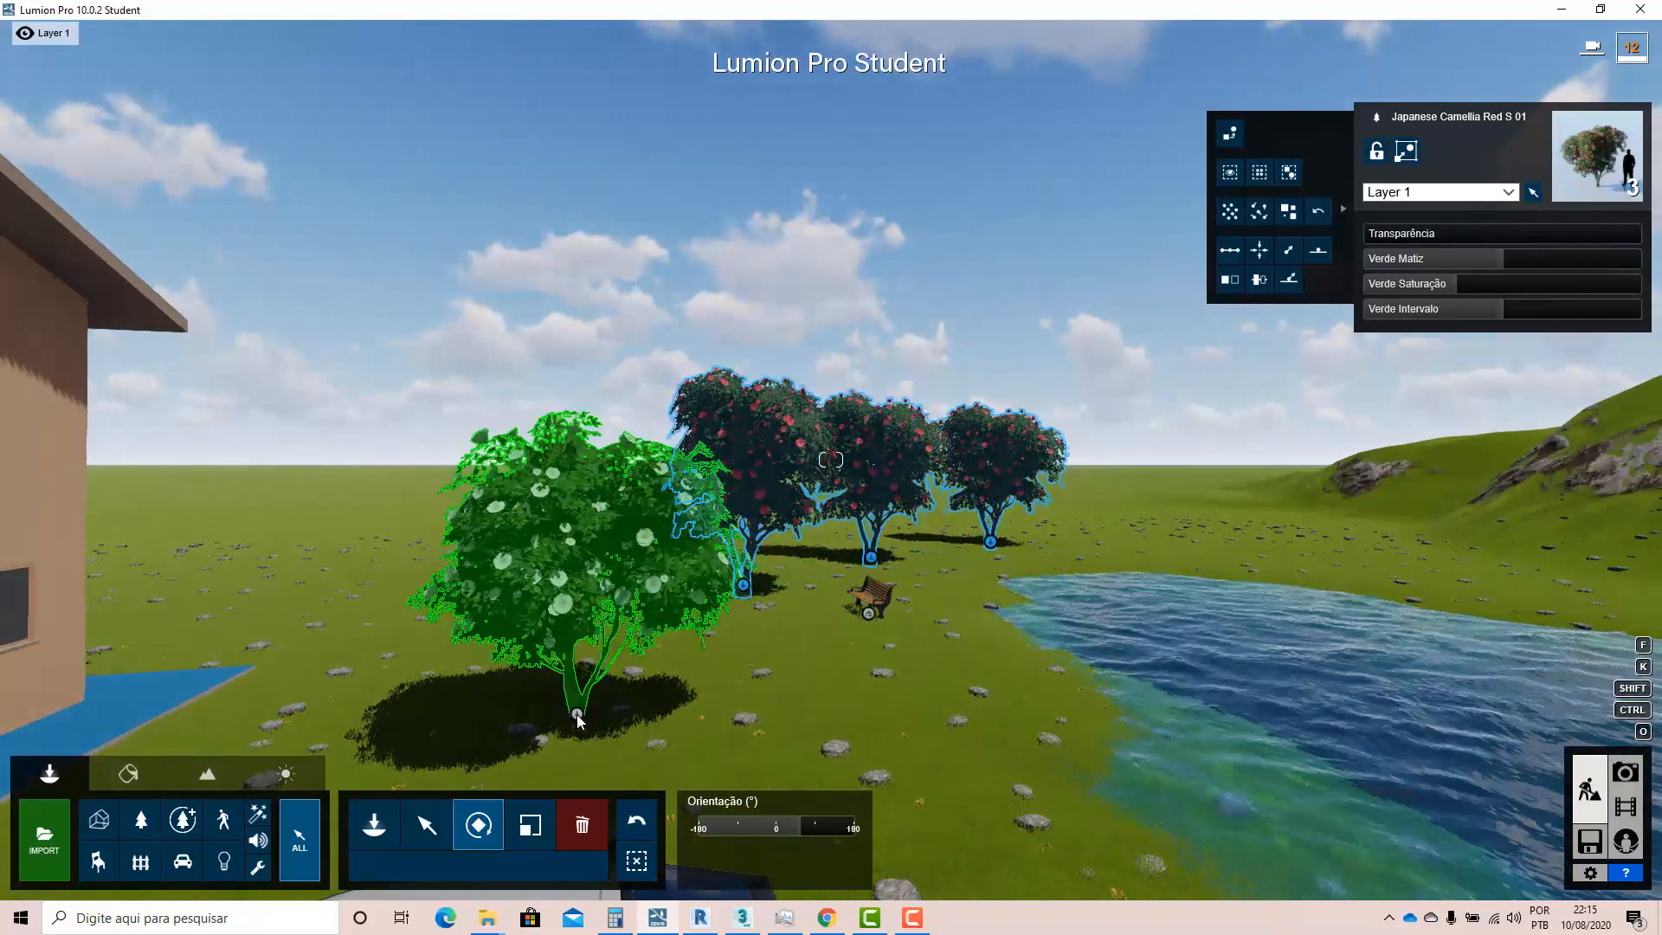
left_click(576, 716)
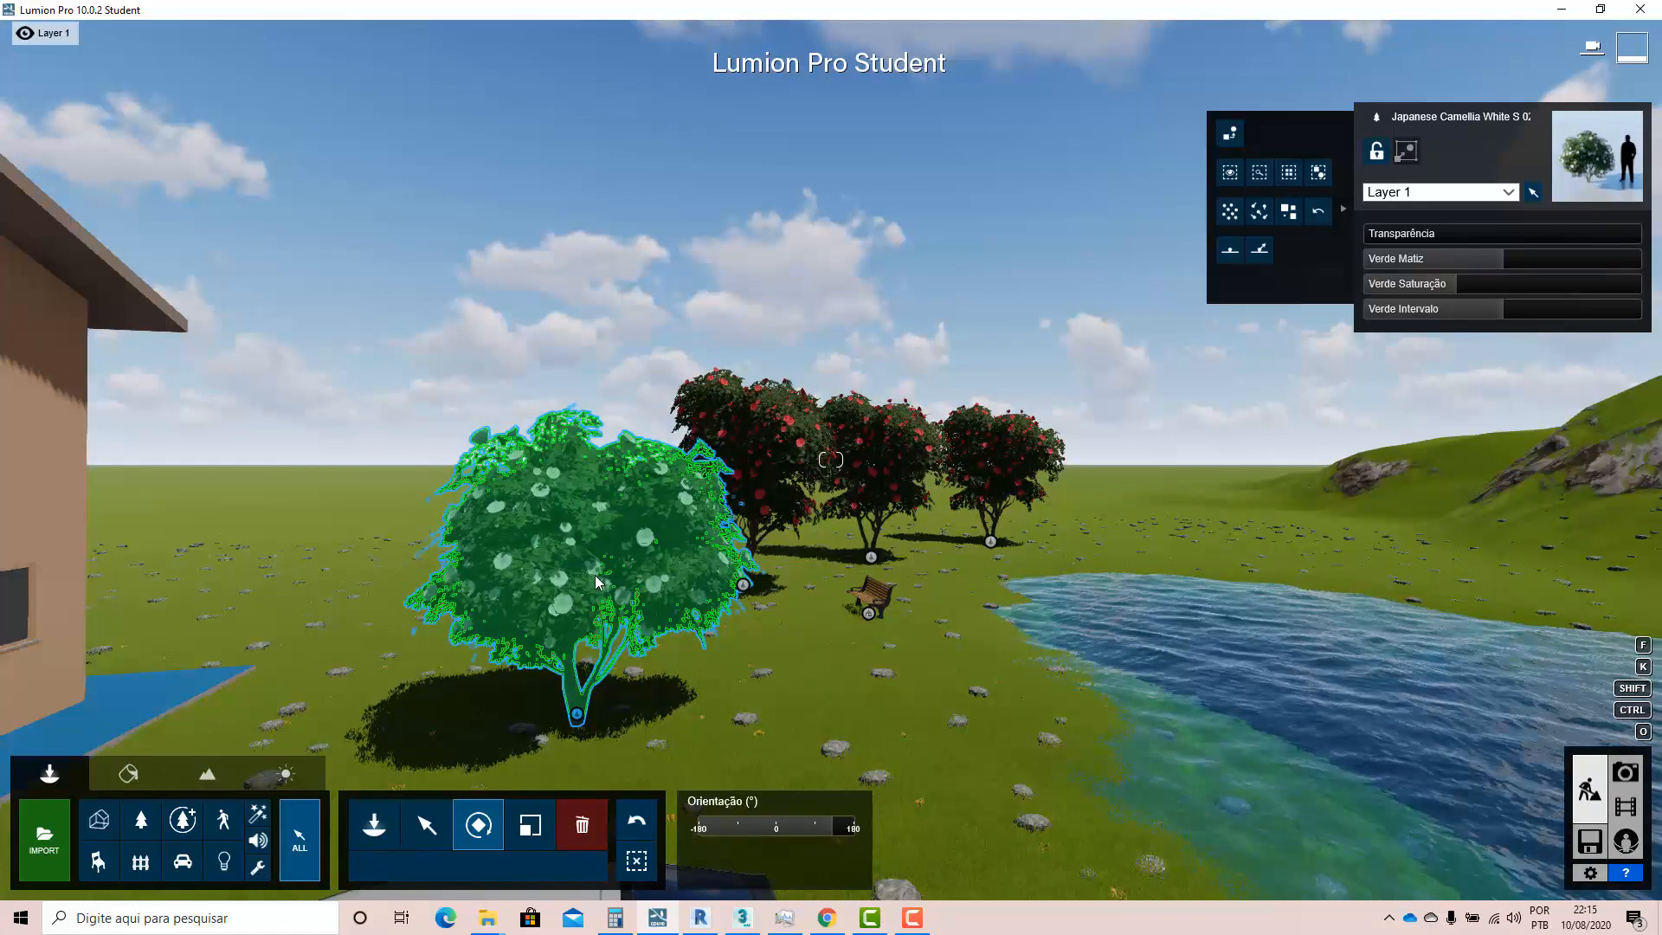
left_click(1321, 179)
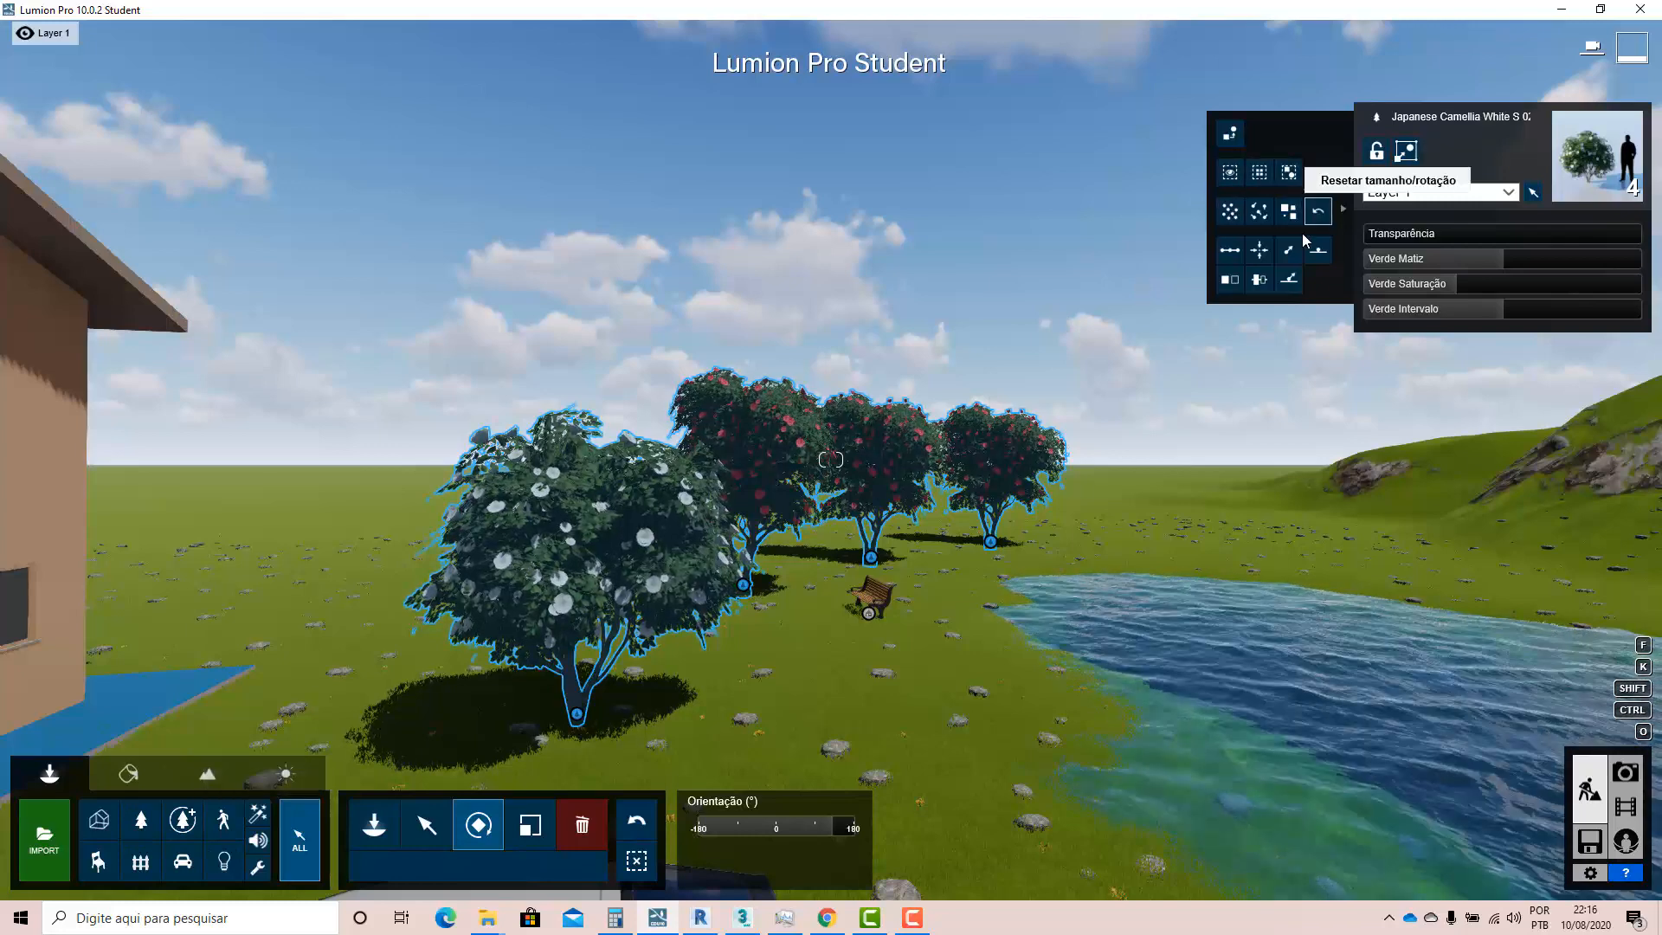
left_click_drag(577, 715, 578, 725)
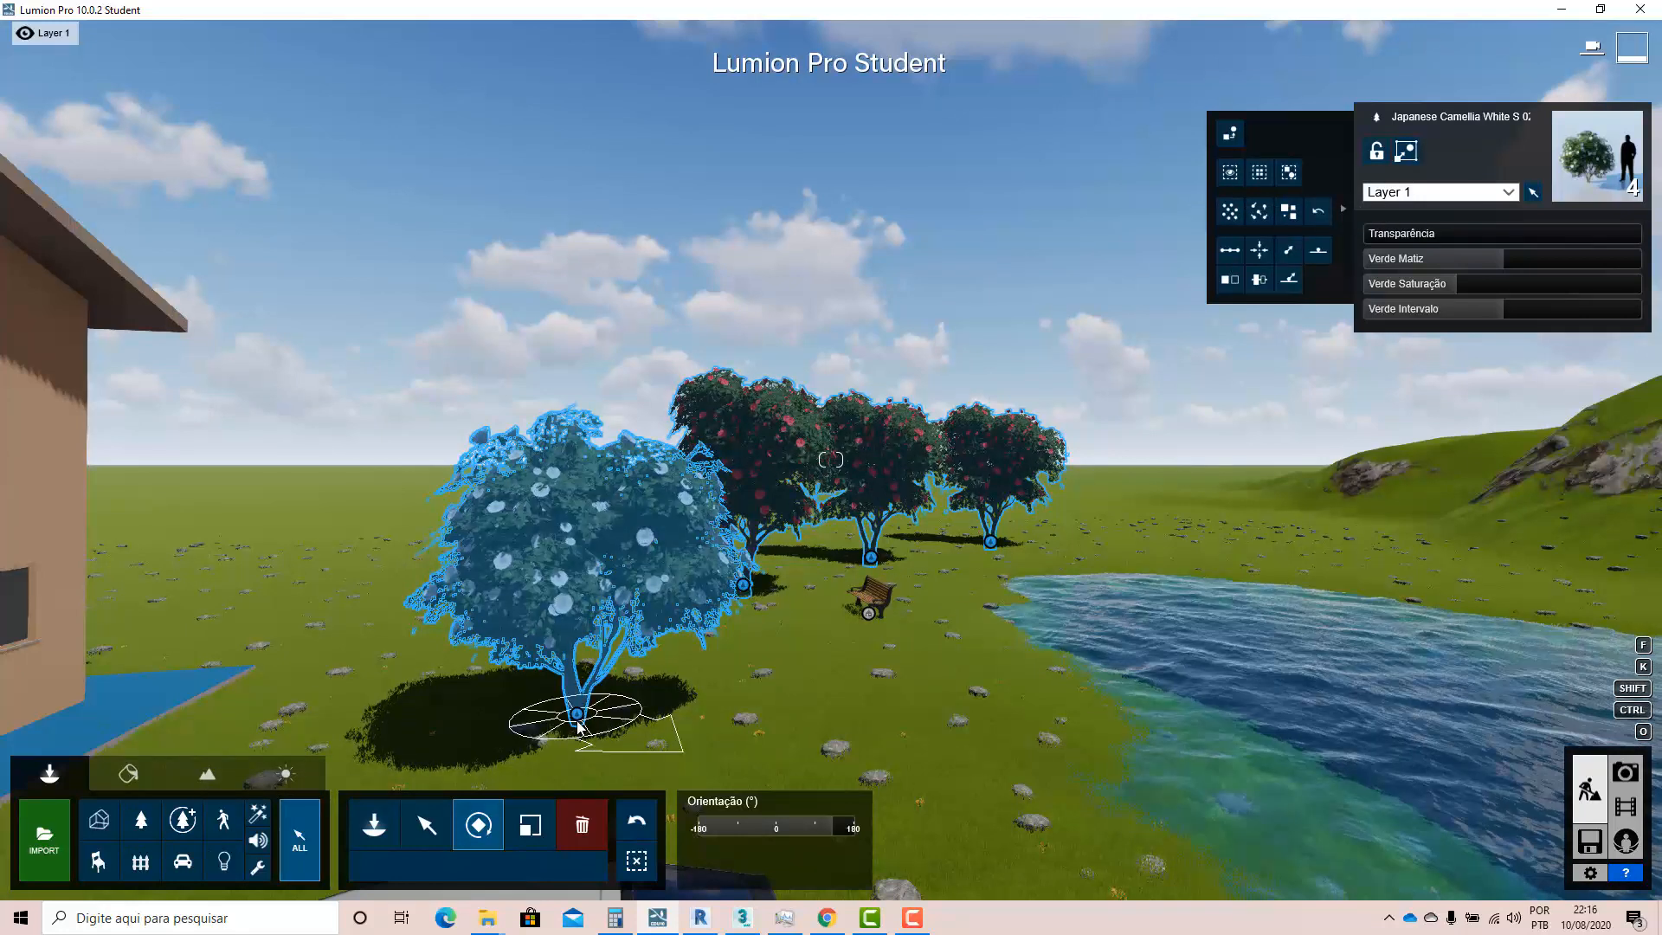
- Randomize the positions of the four selected camellias repeatedly to try different arrangements around the bench and lake
key("w")
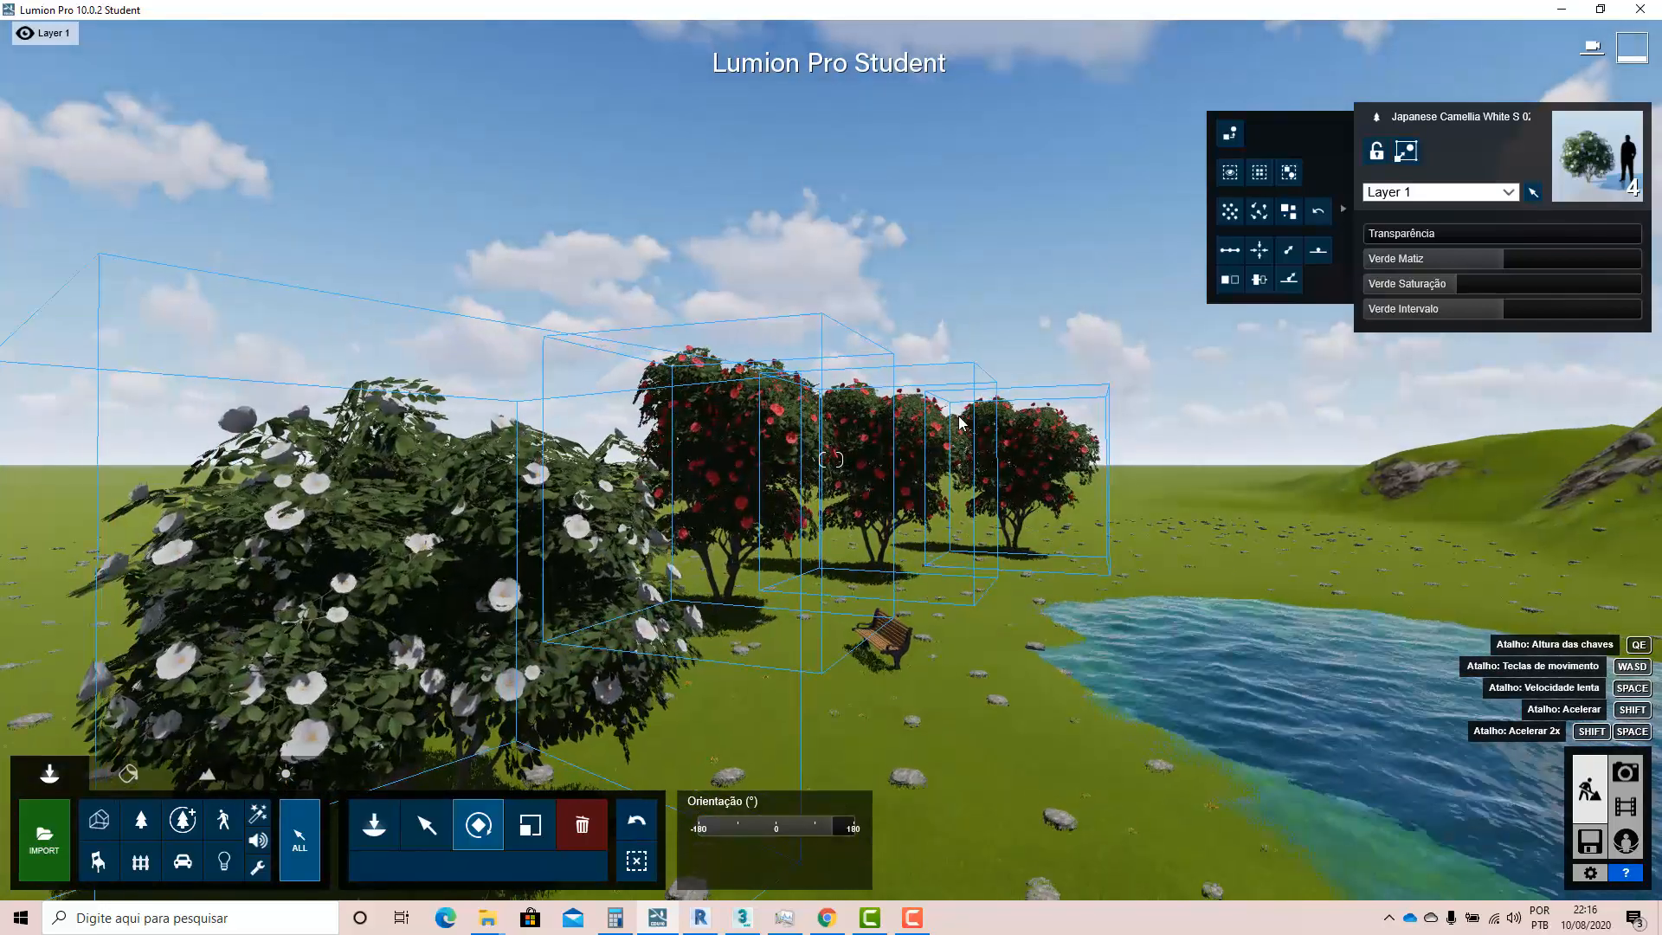
key("w")
right_click_drag(959, 423, 975, 441)
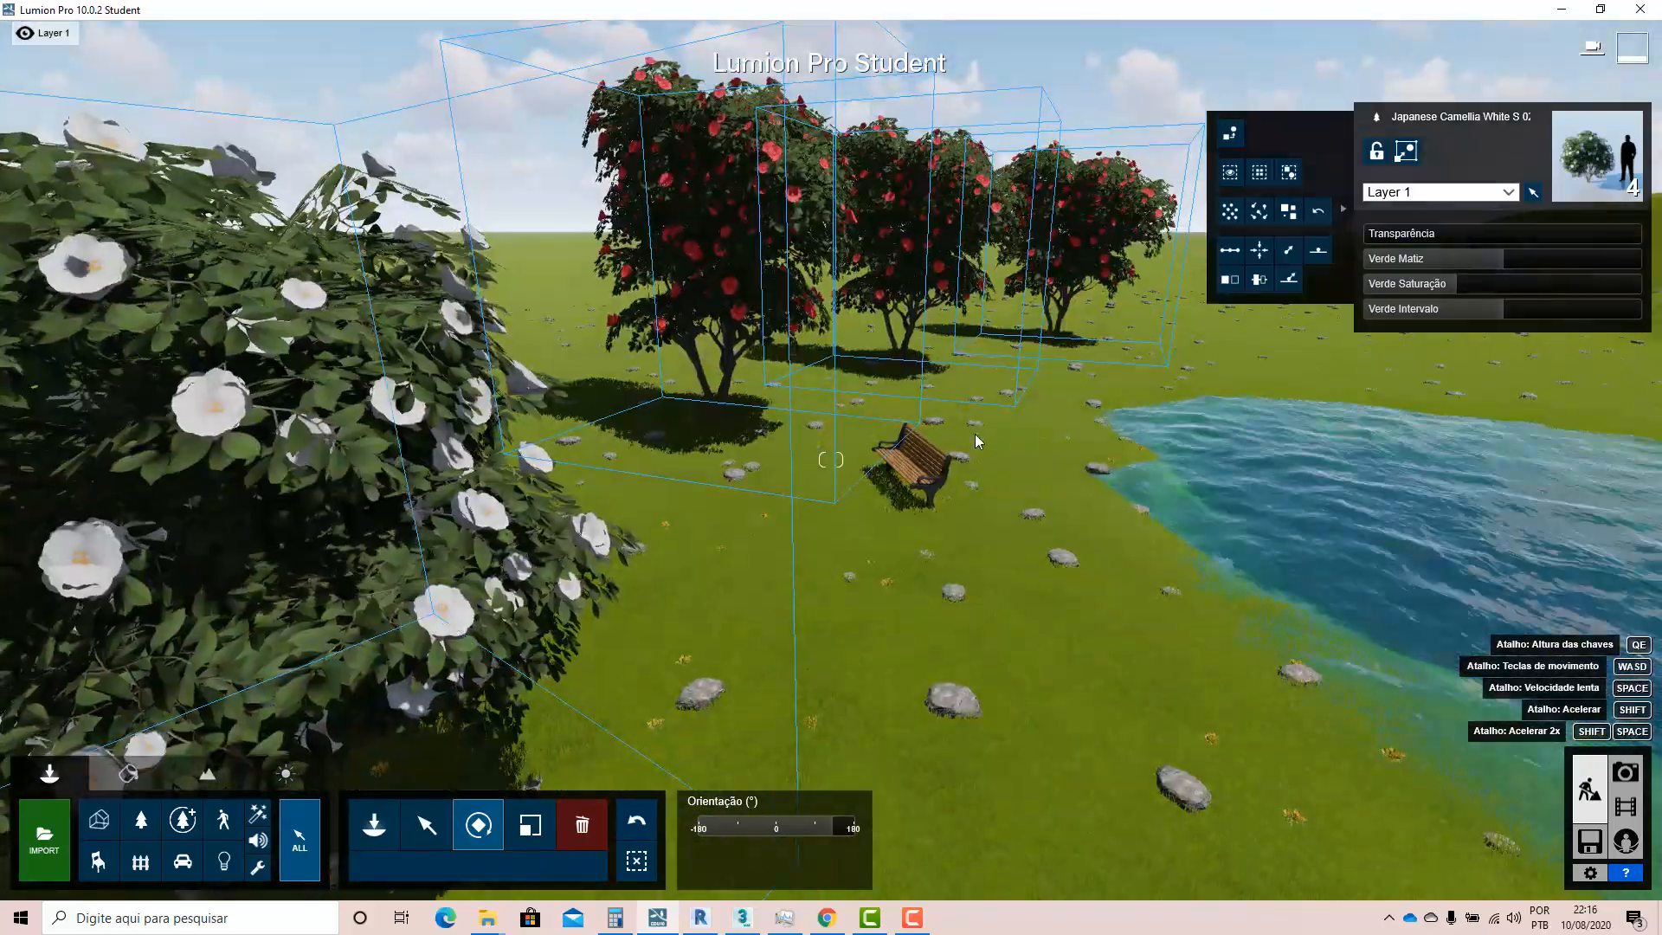
key("q")
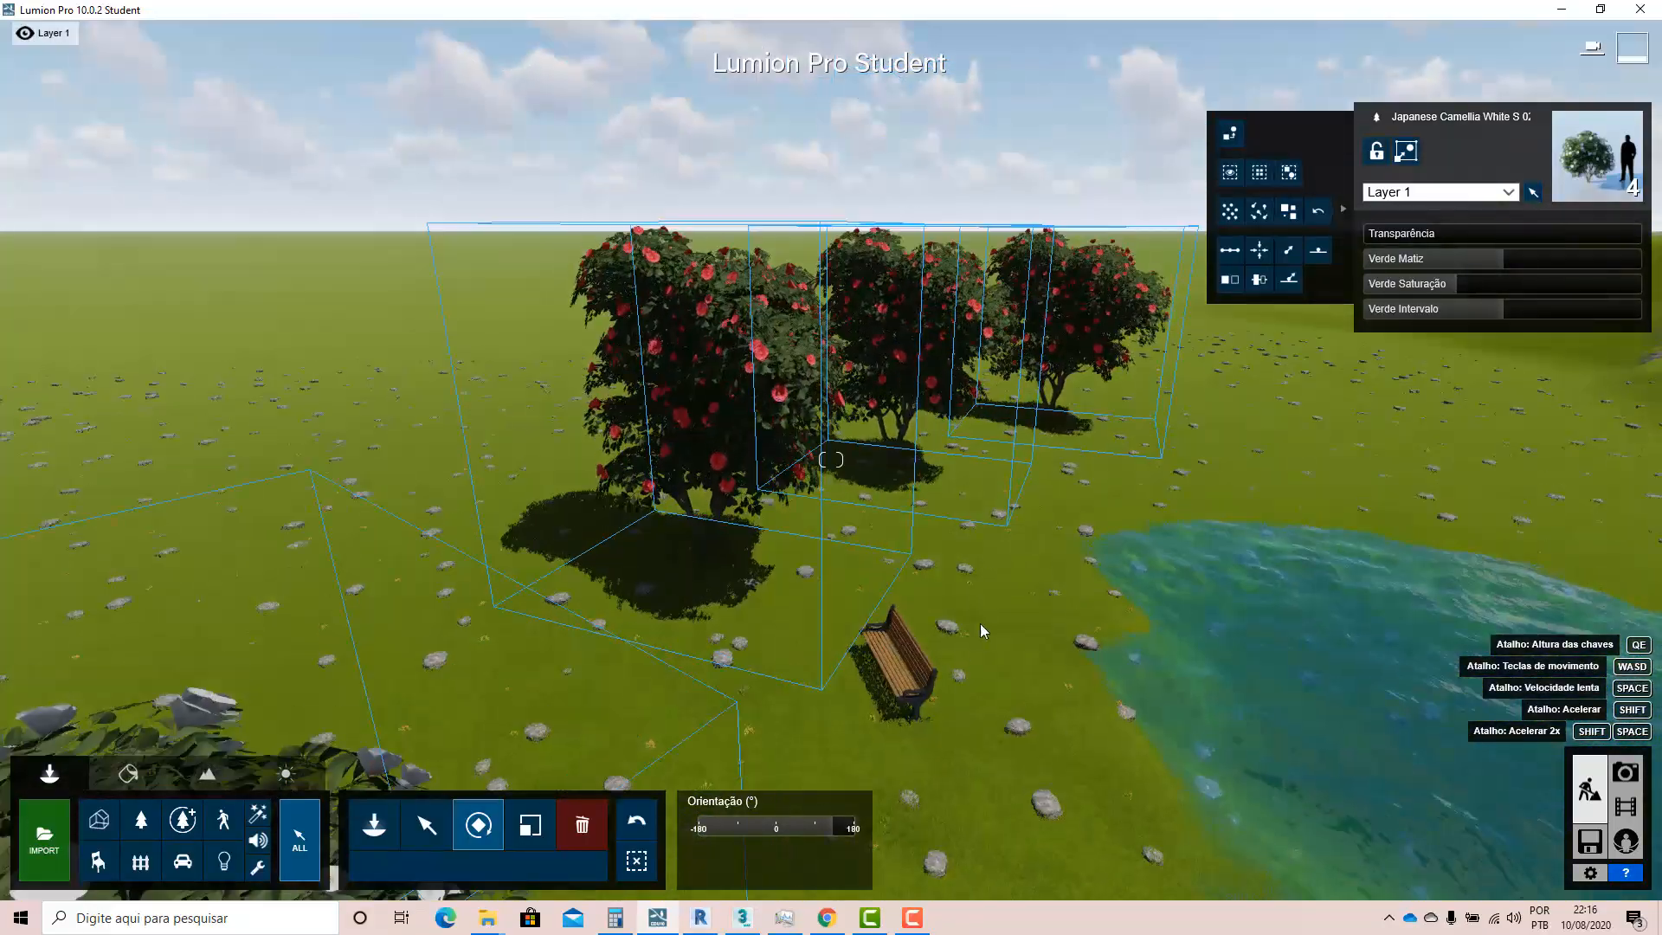
key("q")
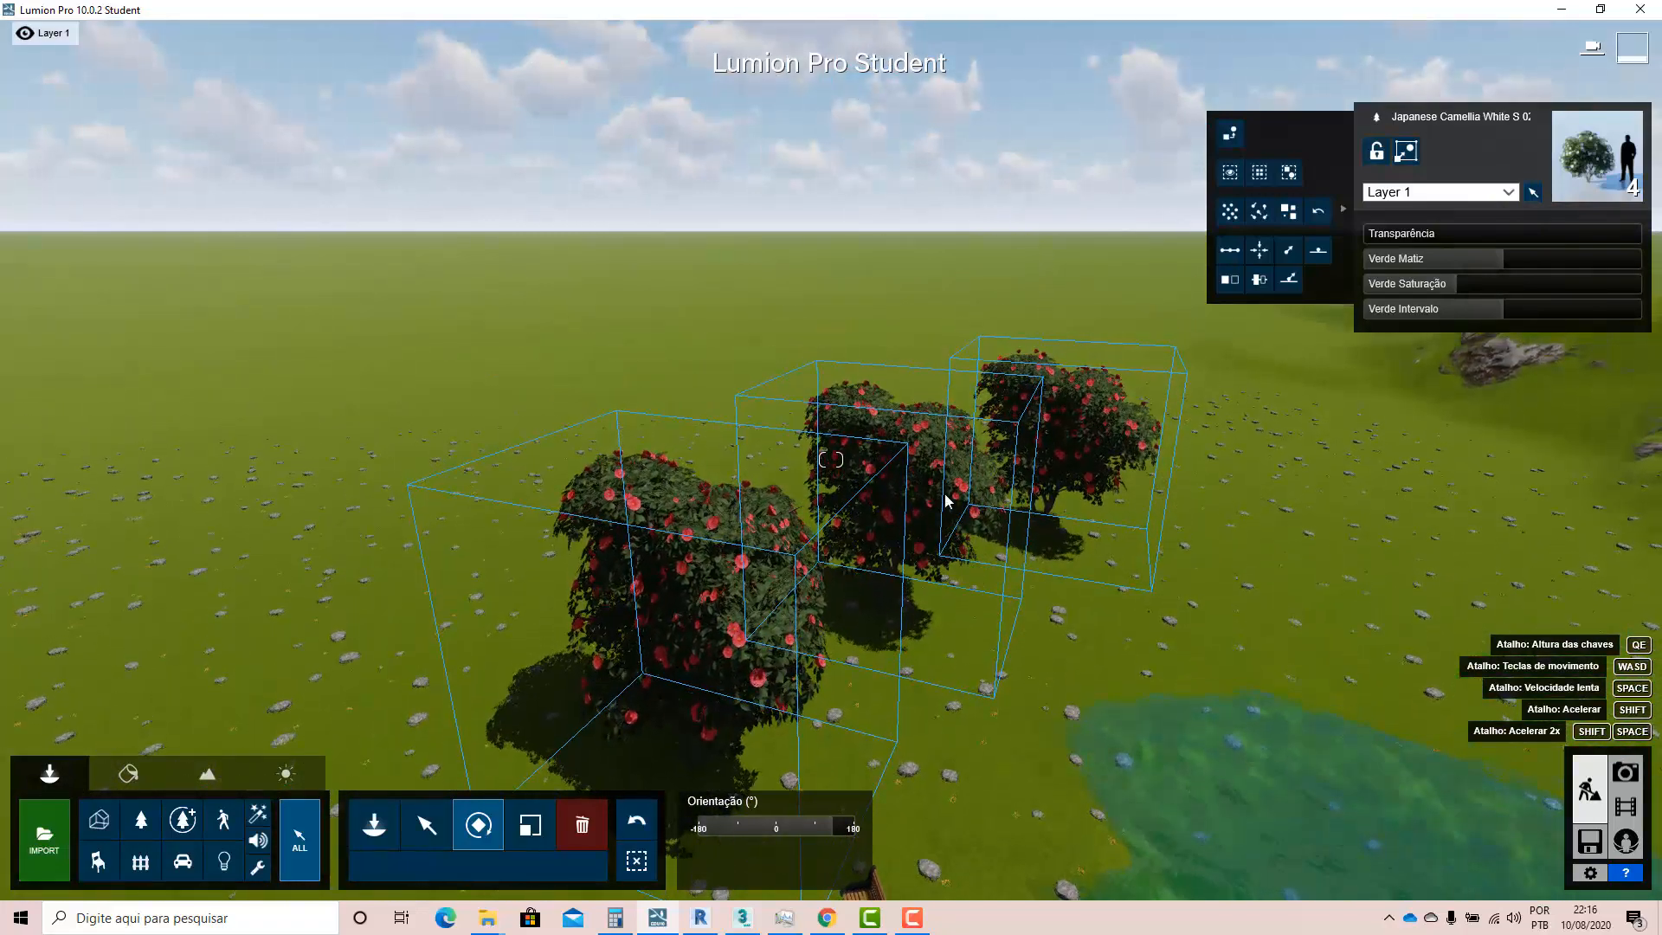
key("q")
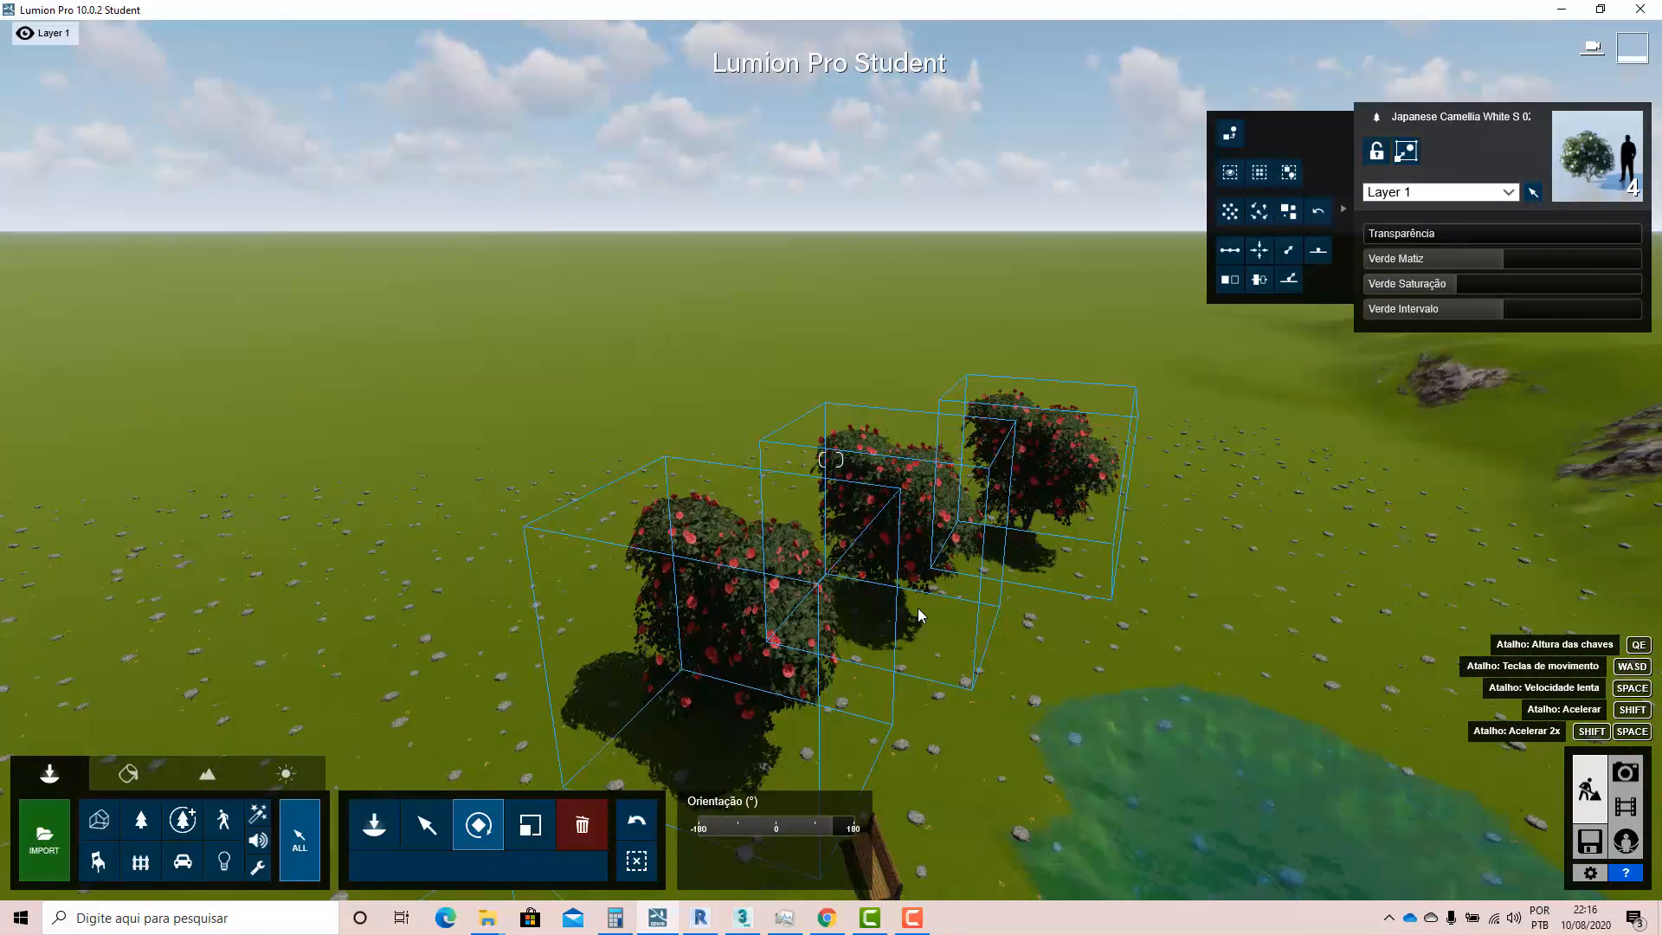
key("q")
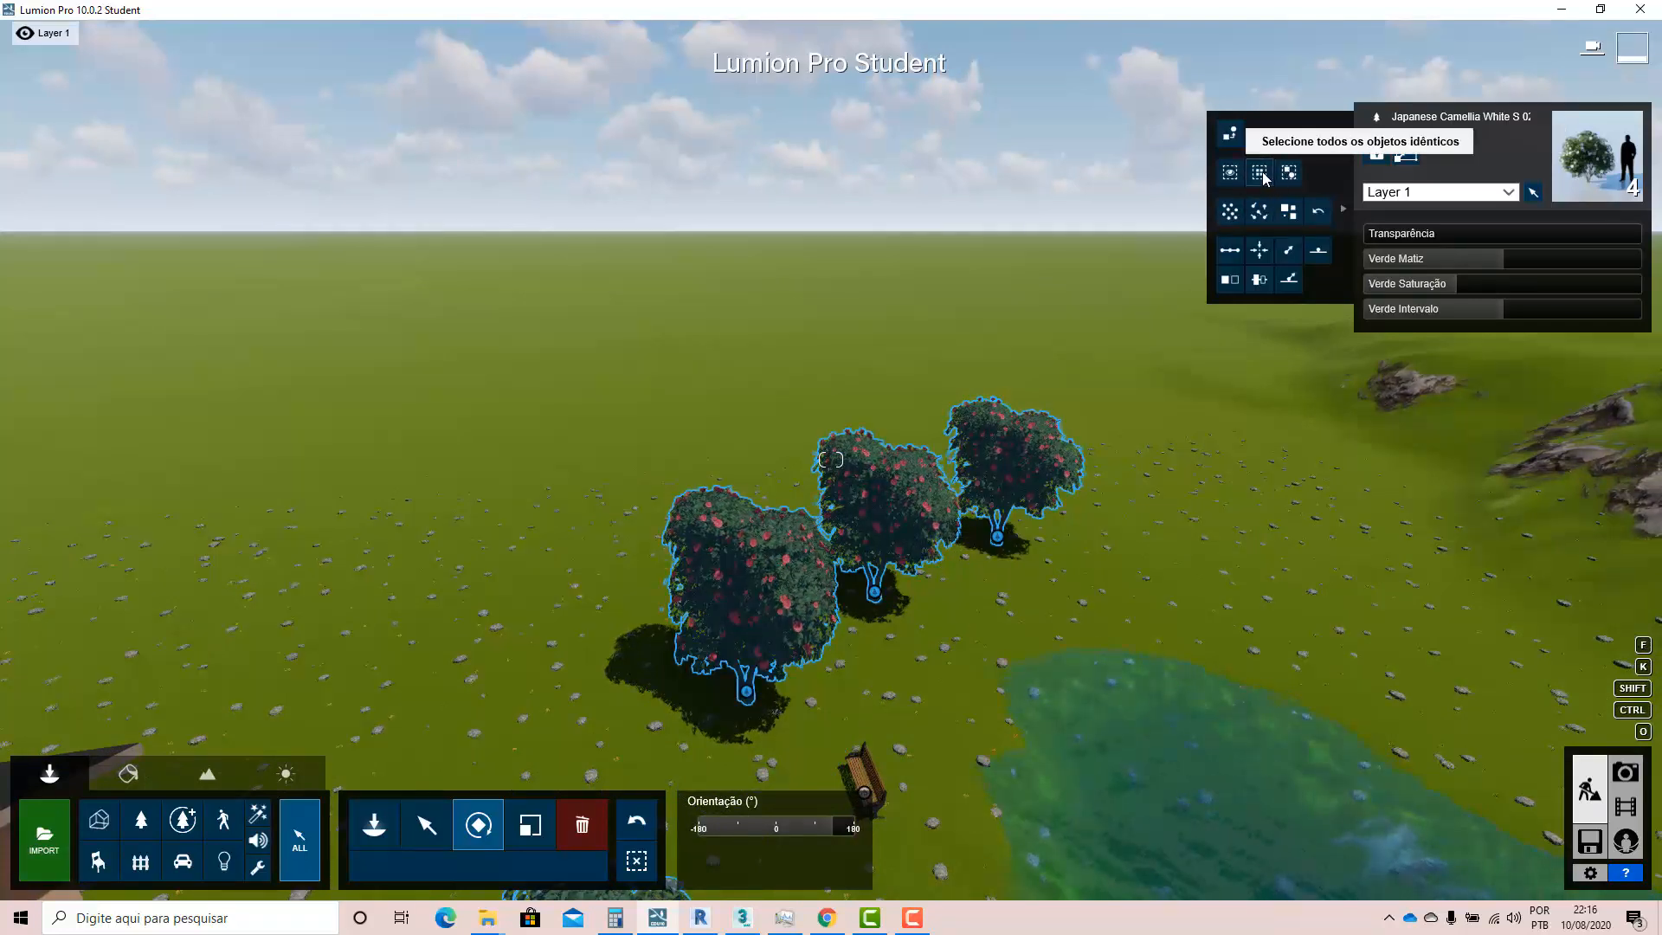
left_click(1230, 211)
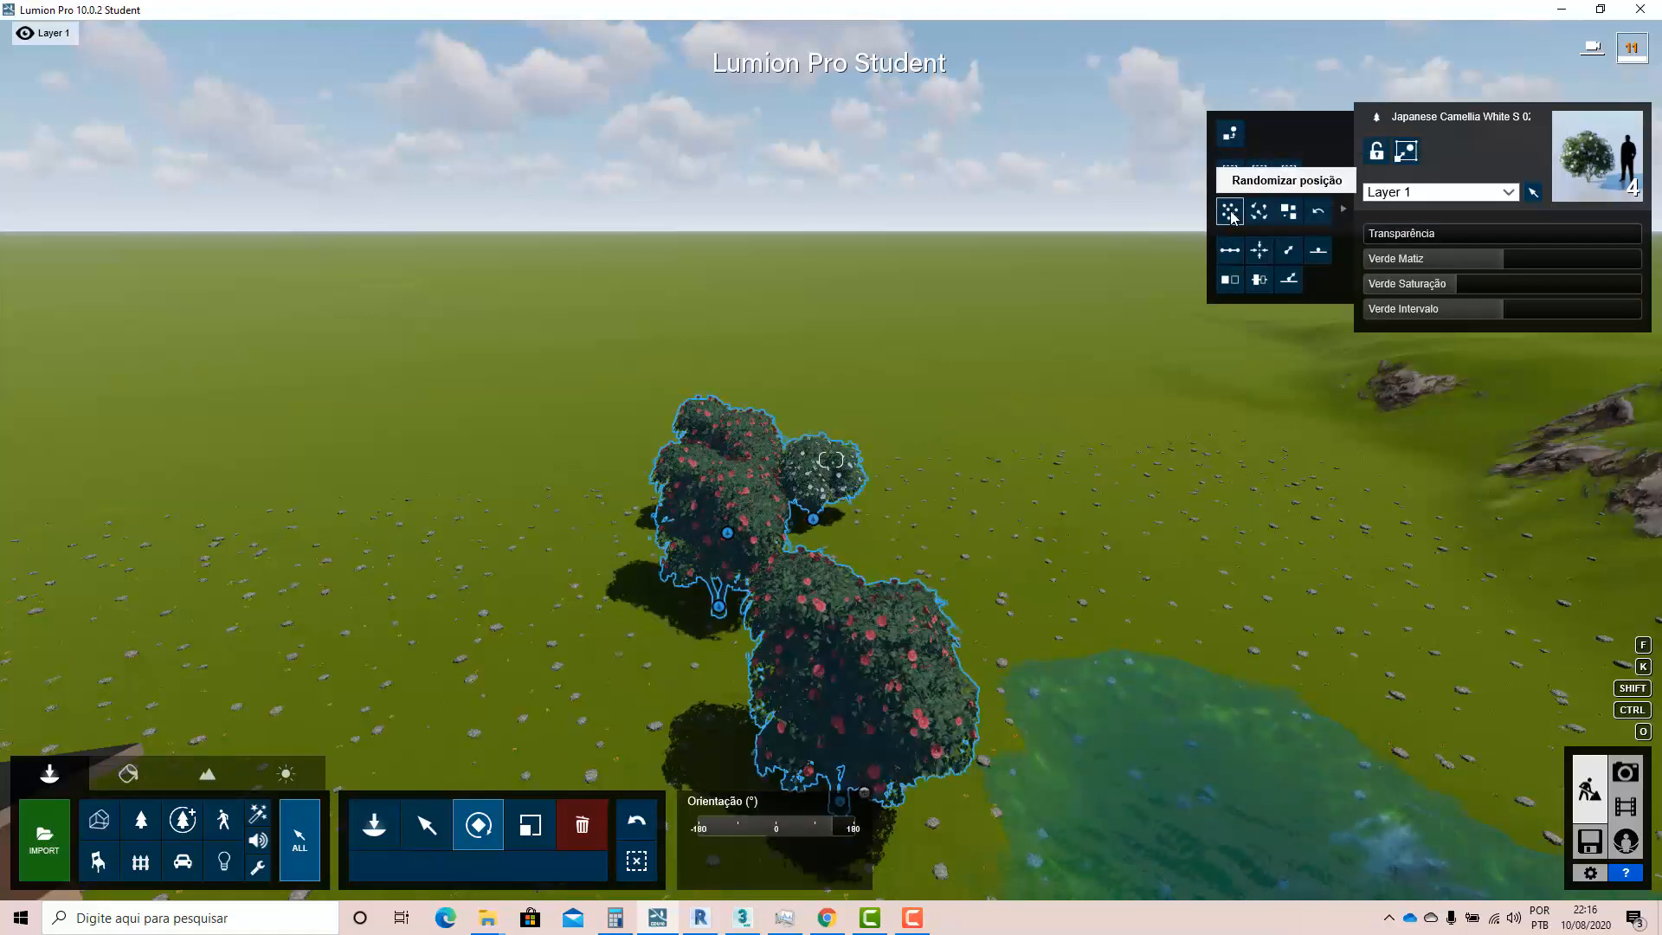
left_click(1231, 213)
left_click(1231, 213)
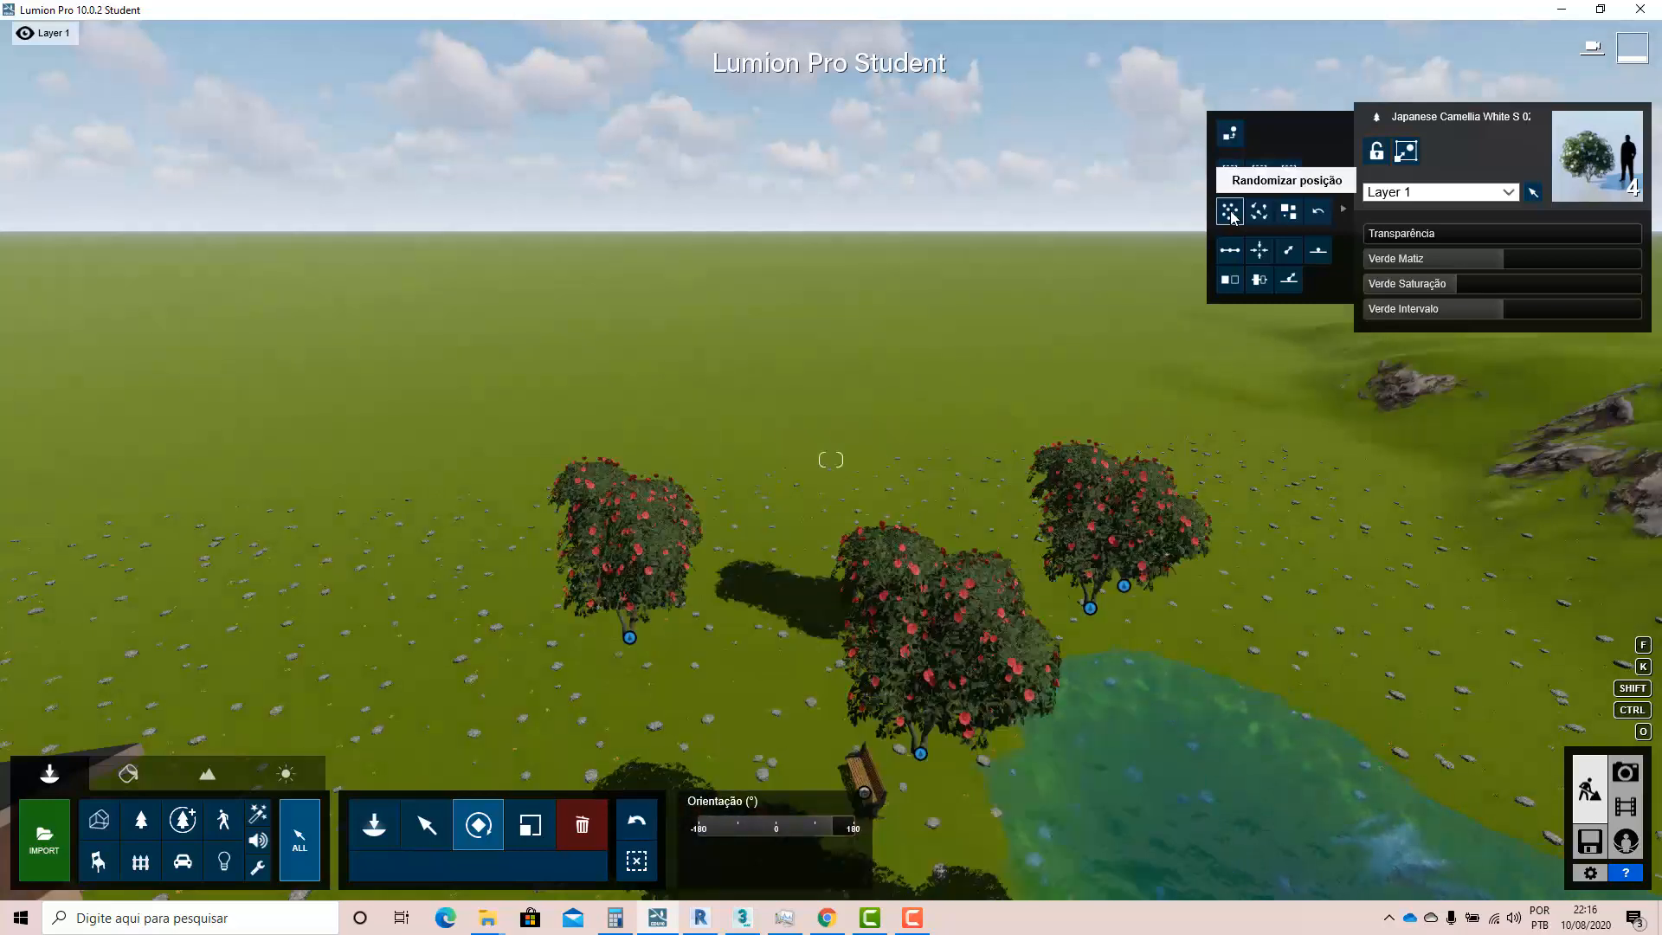
left_click(1231, 213)
left_click(1231, 213)
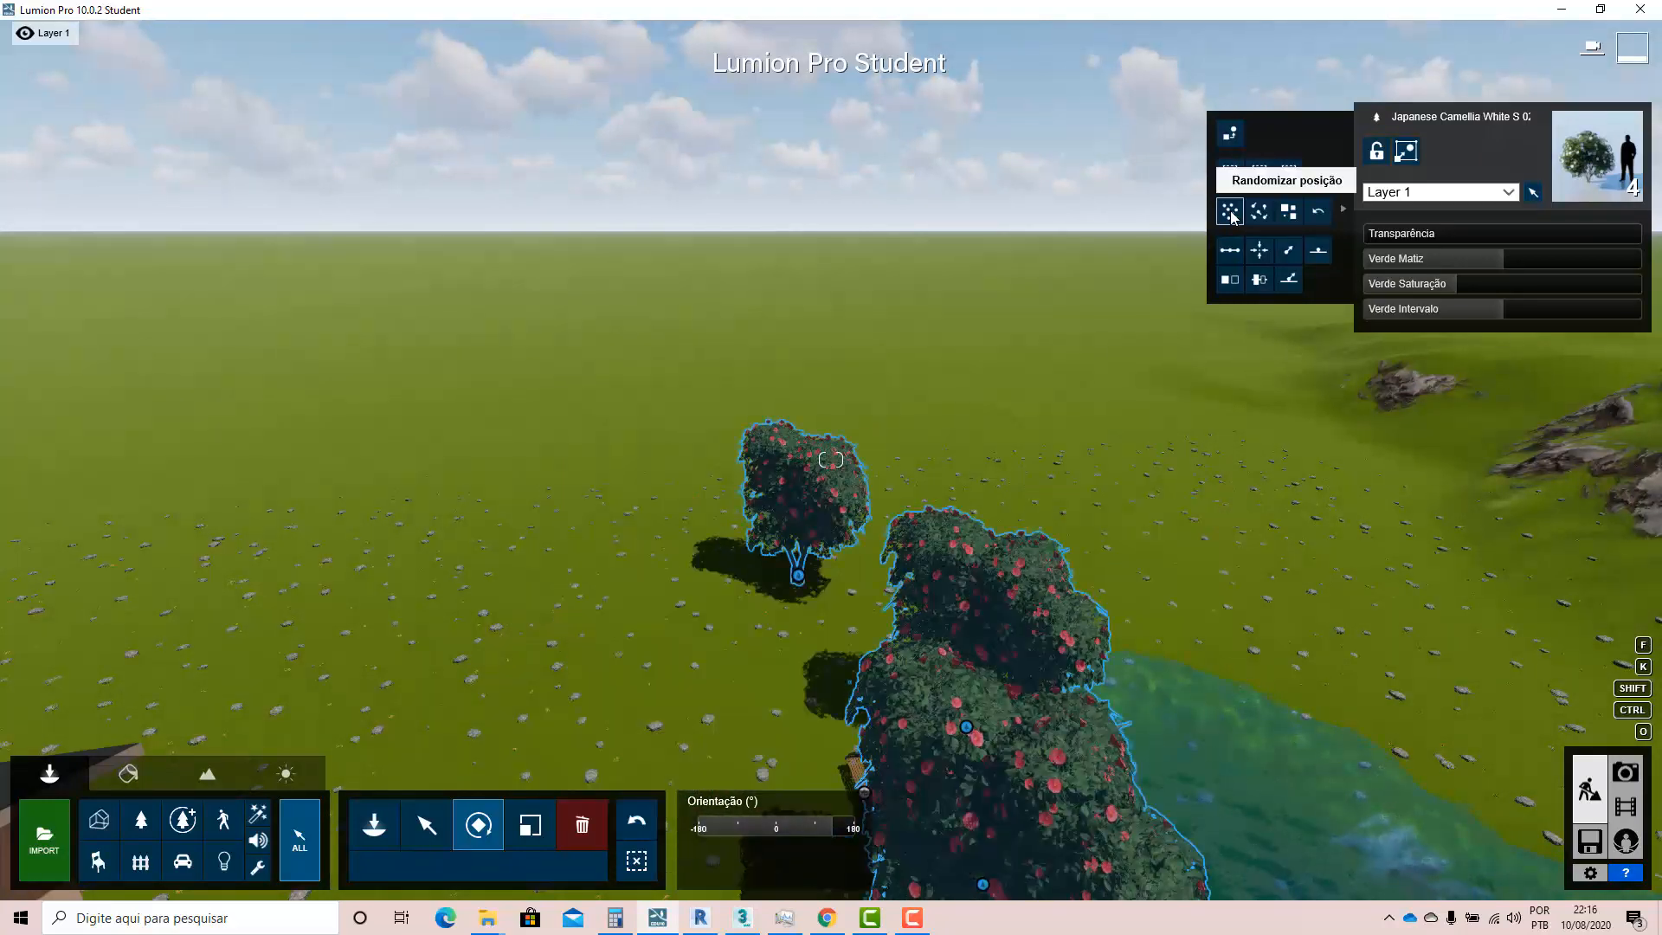
left_click(1231, 213)
left_click(1230, 213)
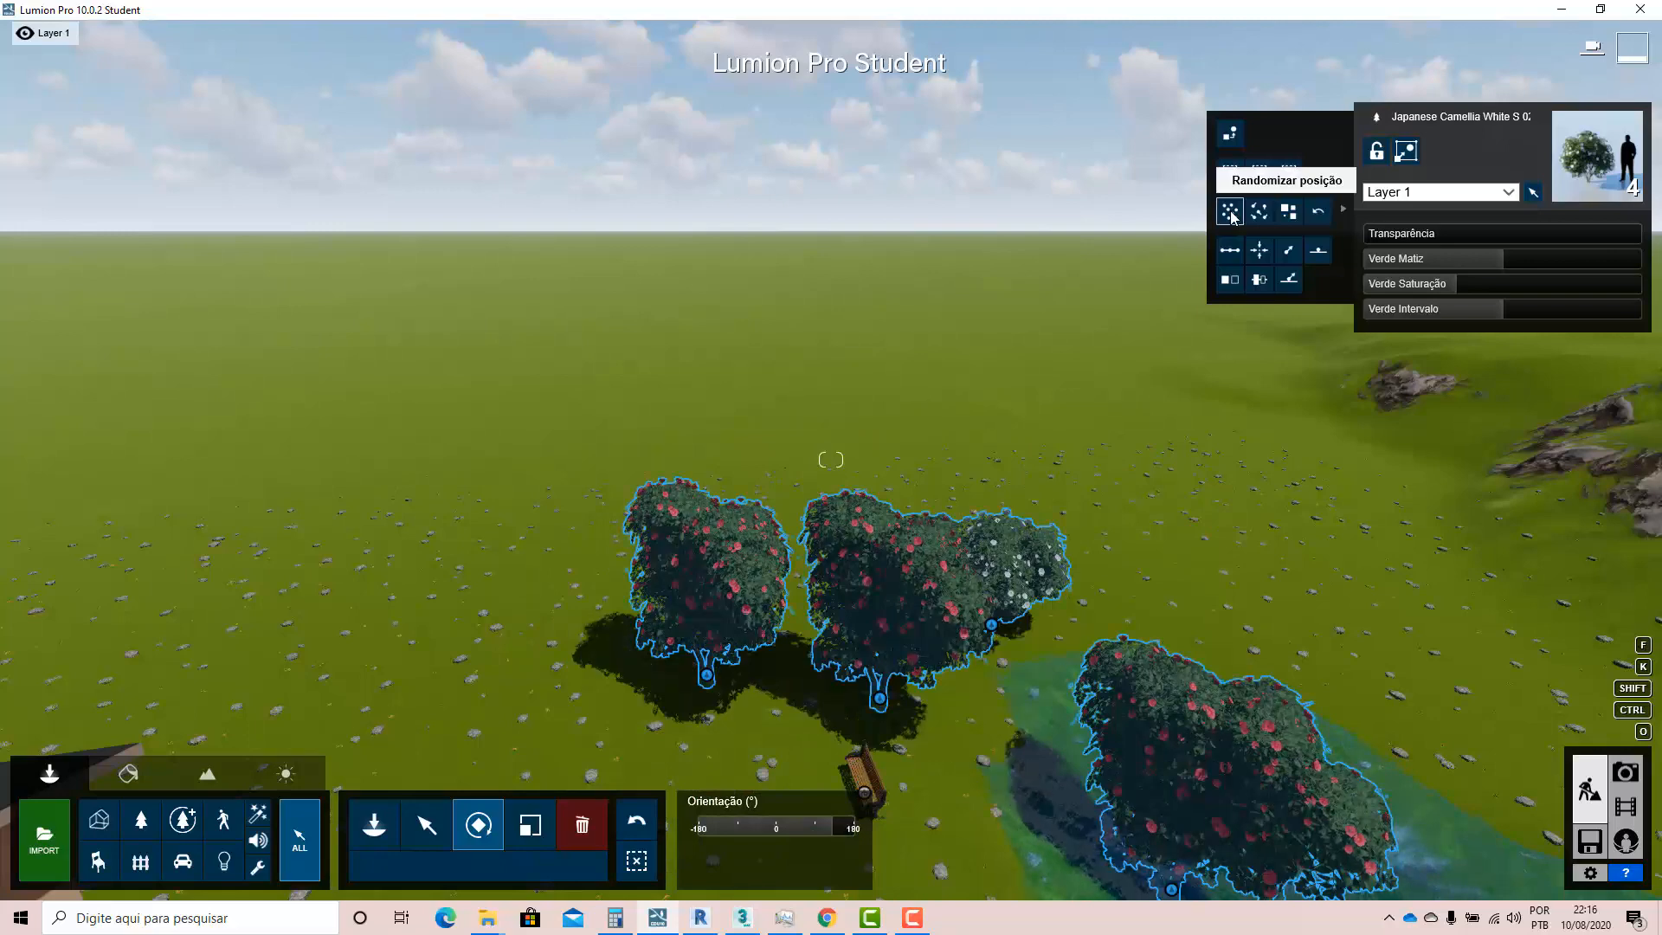
left_click(1231, 213)
left_click(1231, 213)
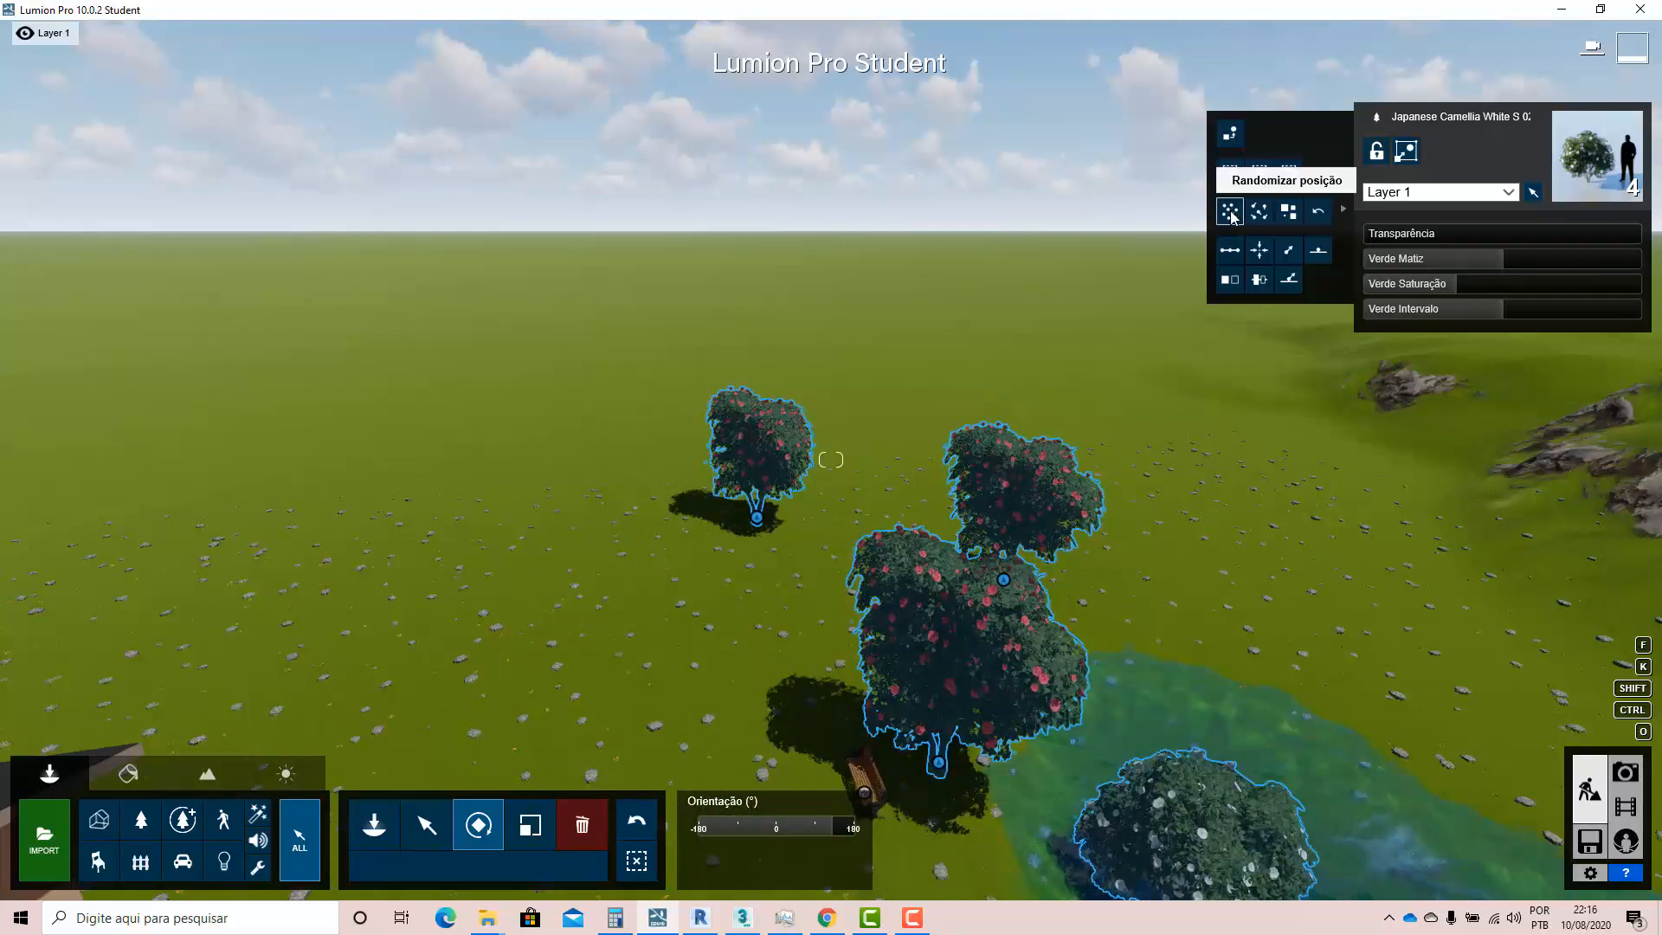
left_click(1231, 213)
left_click(1231, 213)
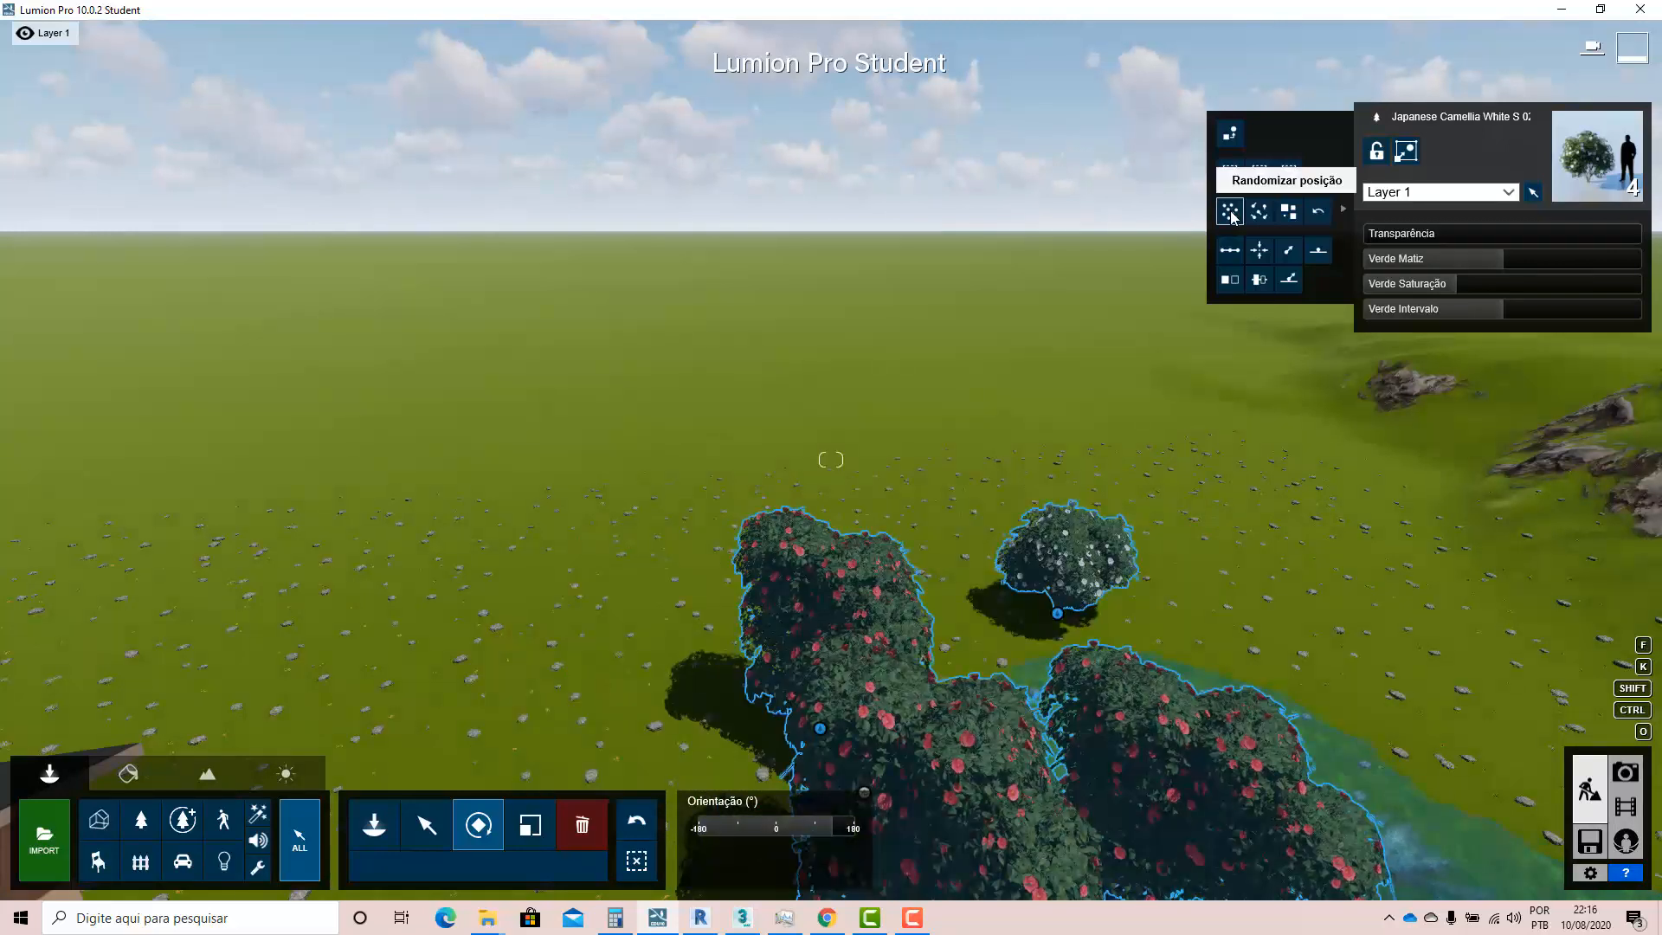
- Keep randomizing the four camellias' positions until the three red ones form a row with the white one apart
left_click(1230, 213)
left_click(1231, 213)
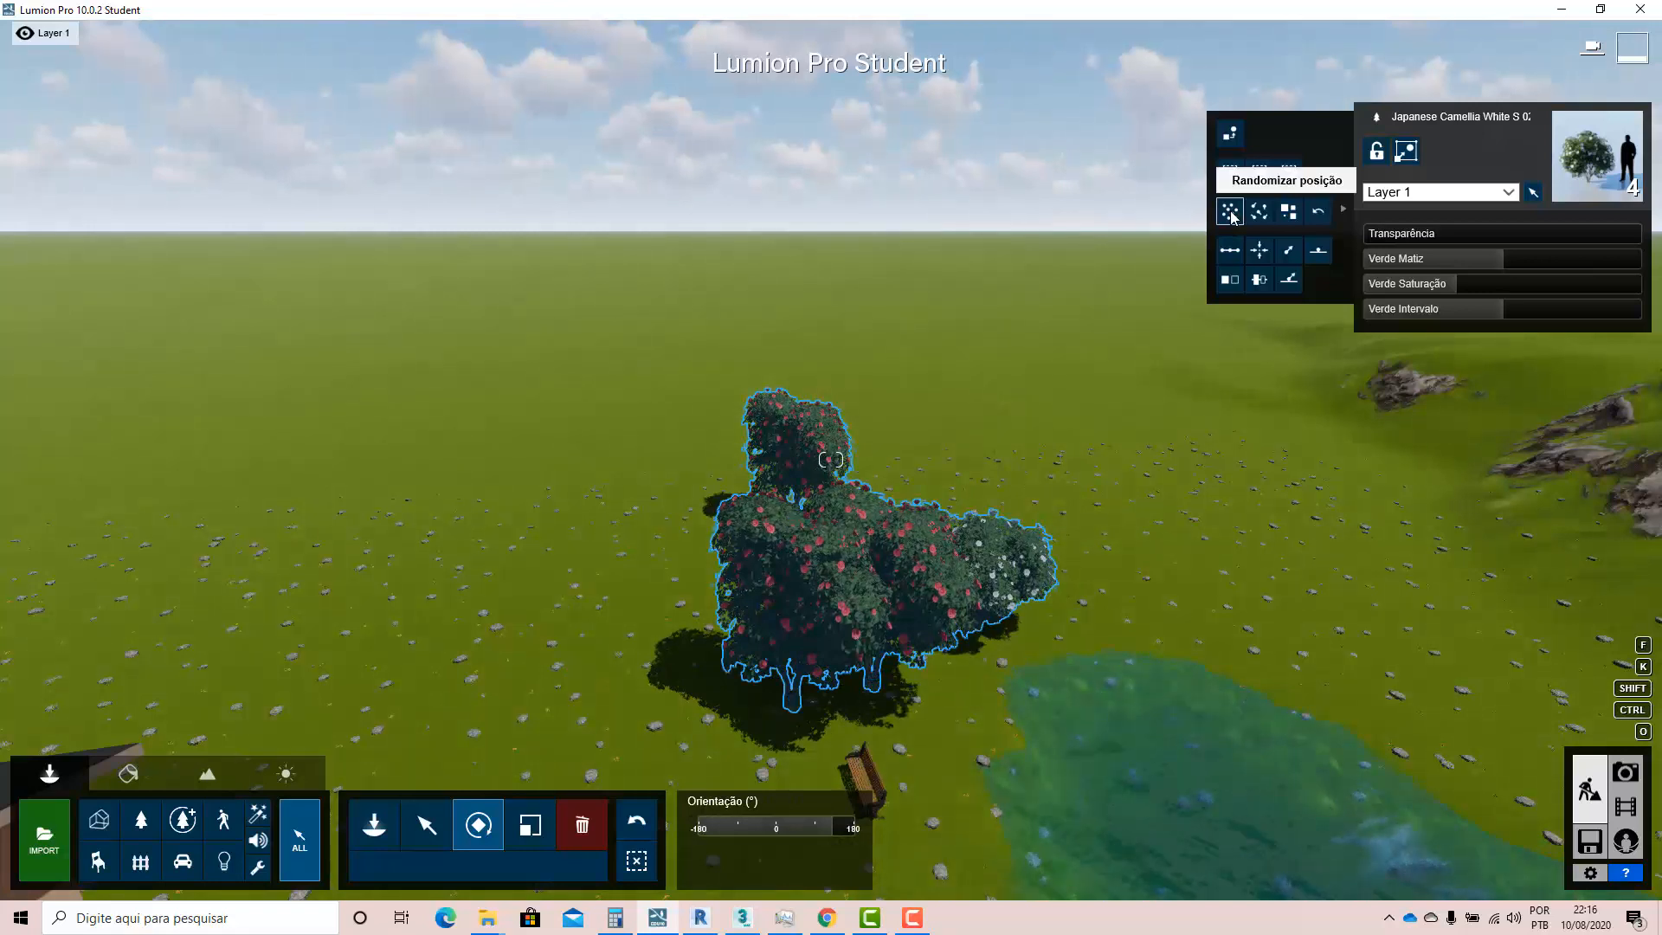
left_click(1231, 213)
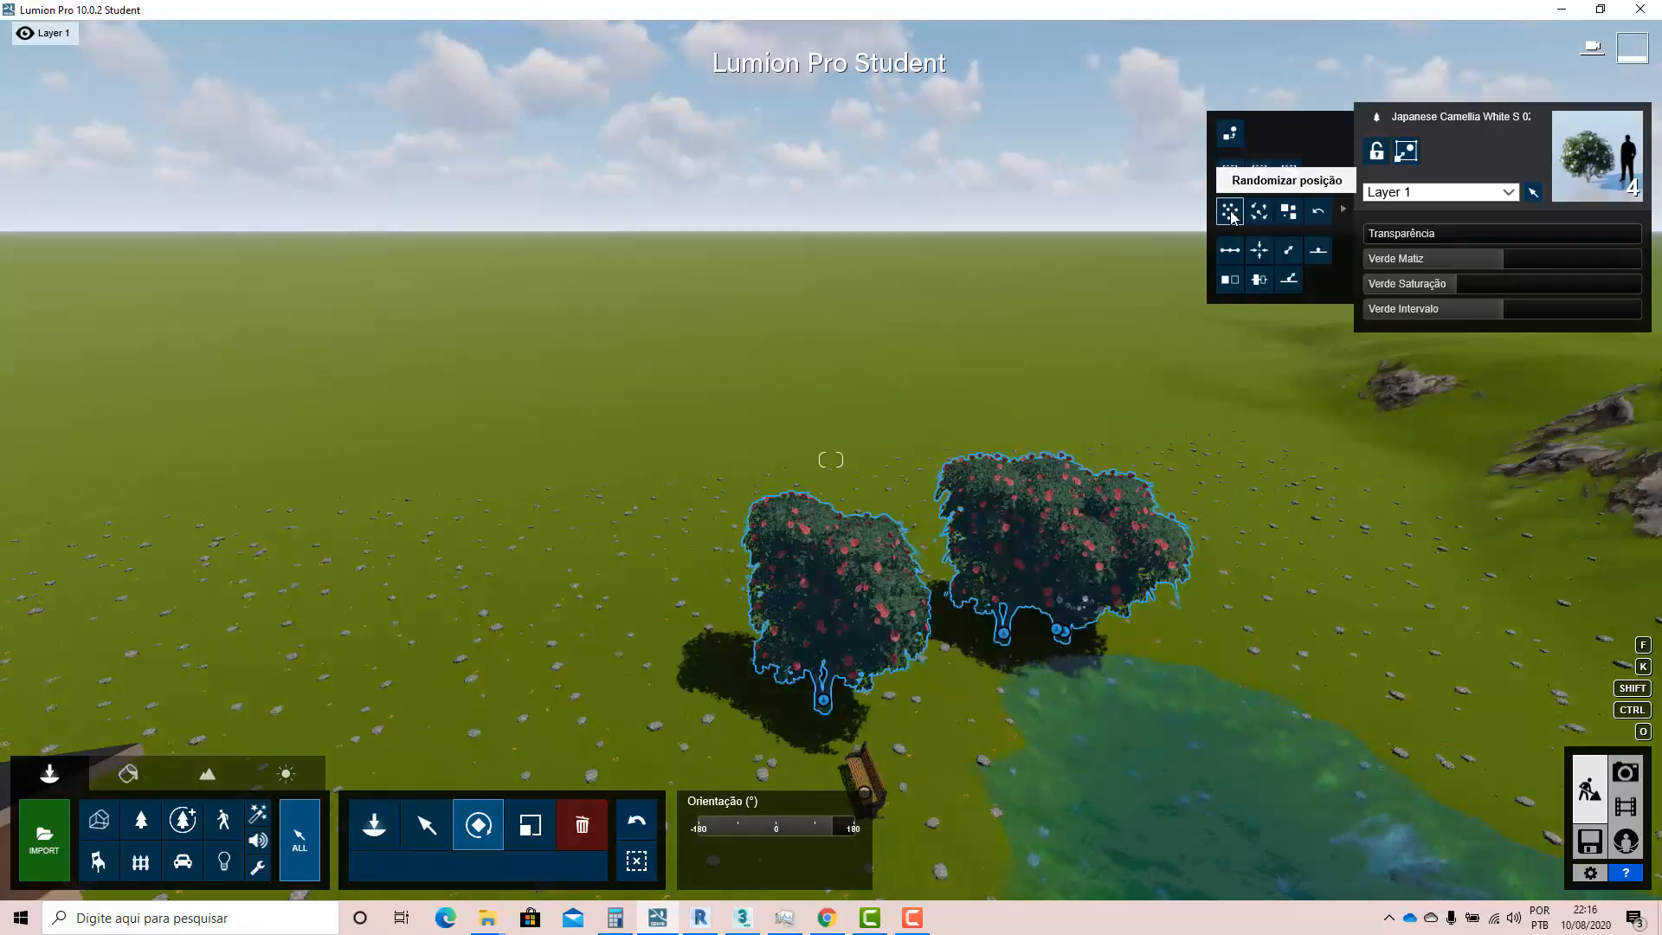
left_click(1231, 213)
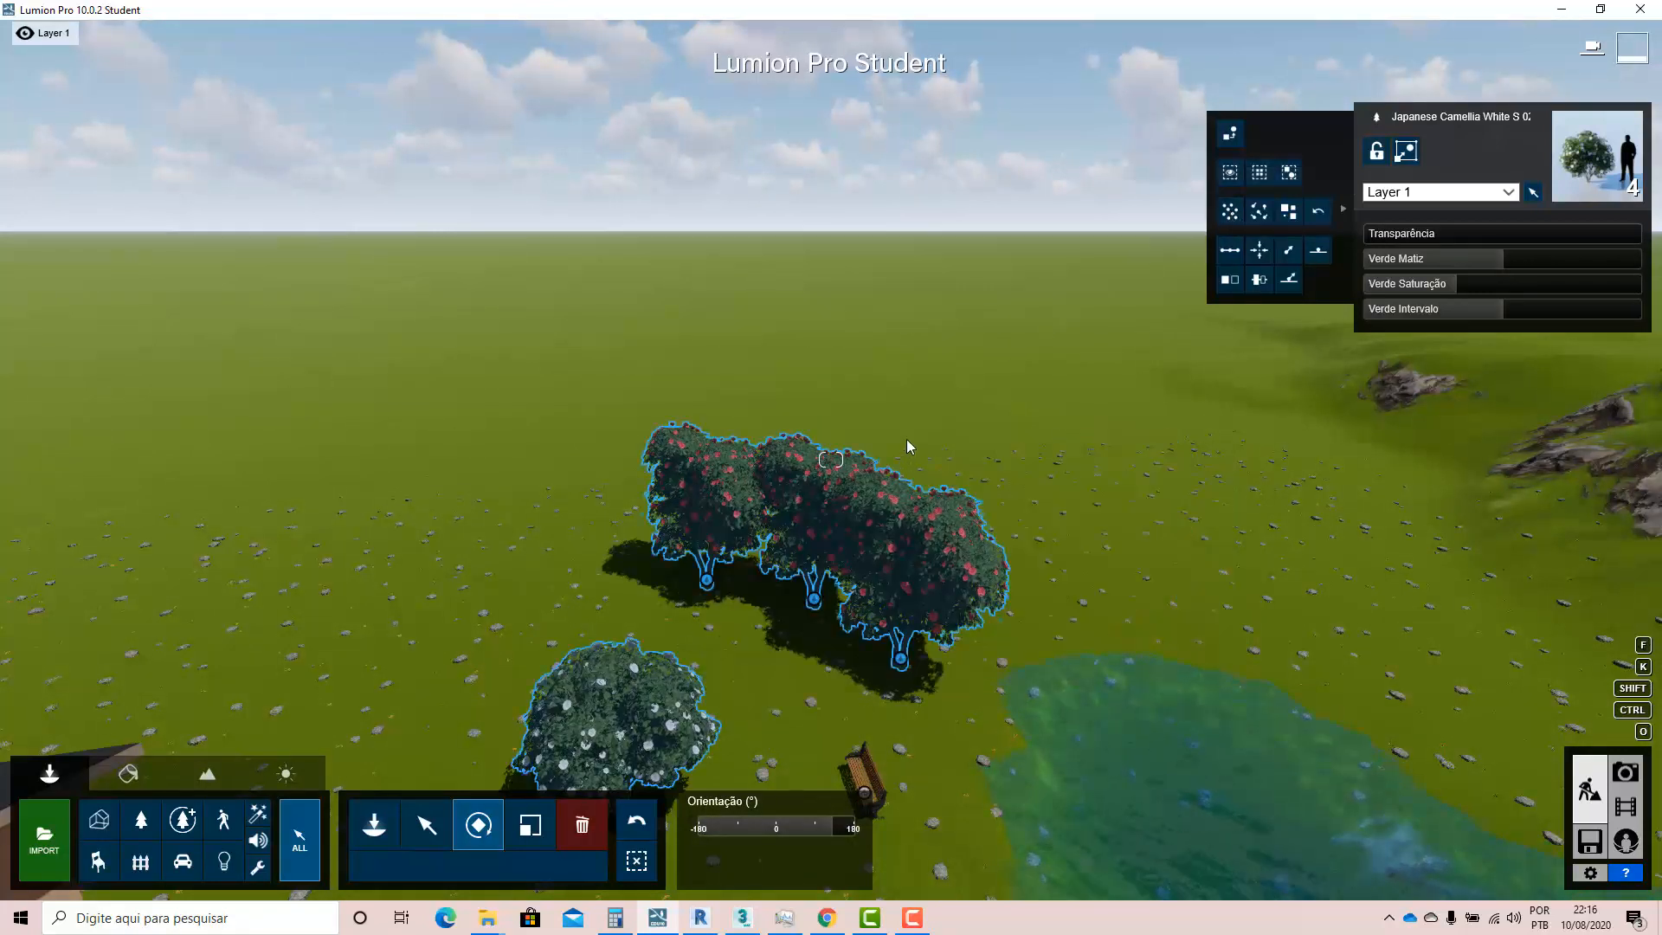
- Randomize the rotation of the four selected camellias several times
left_click(1257, 214)
left_click(1257, 213)
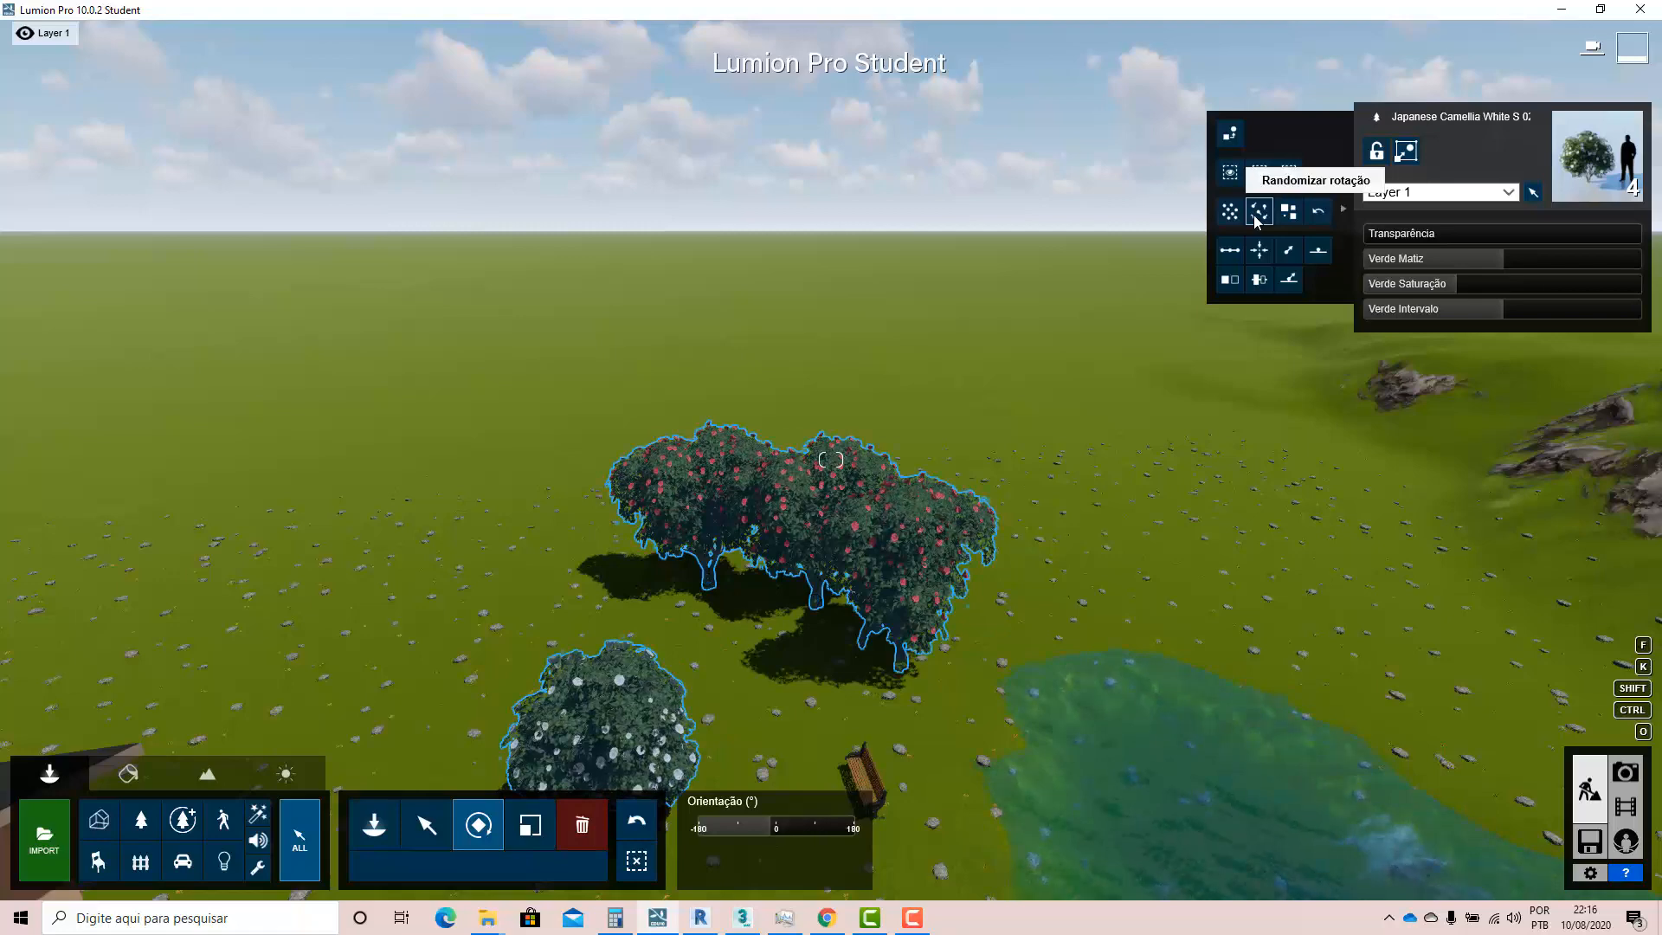
left_click(1257, 214)
left_click(1258, 214)
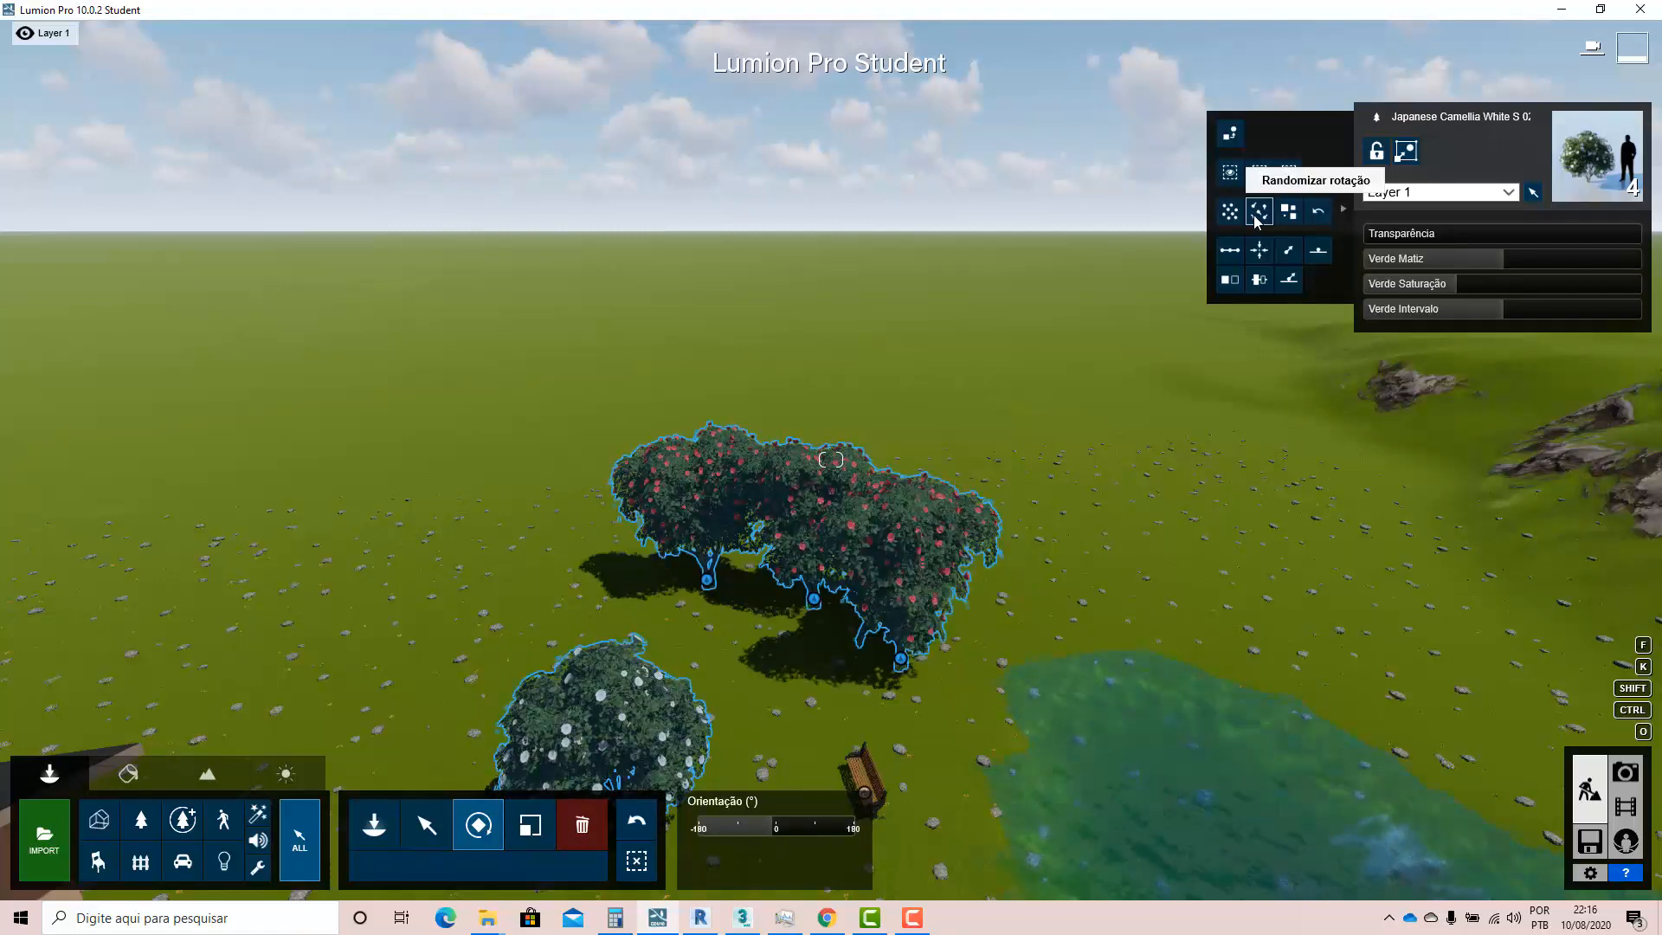
left_click(1257, 214)
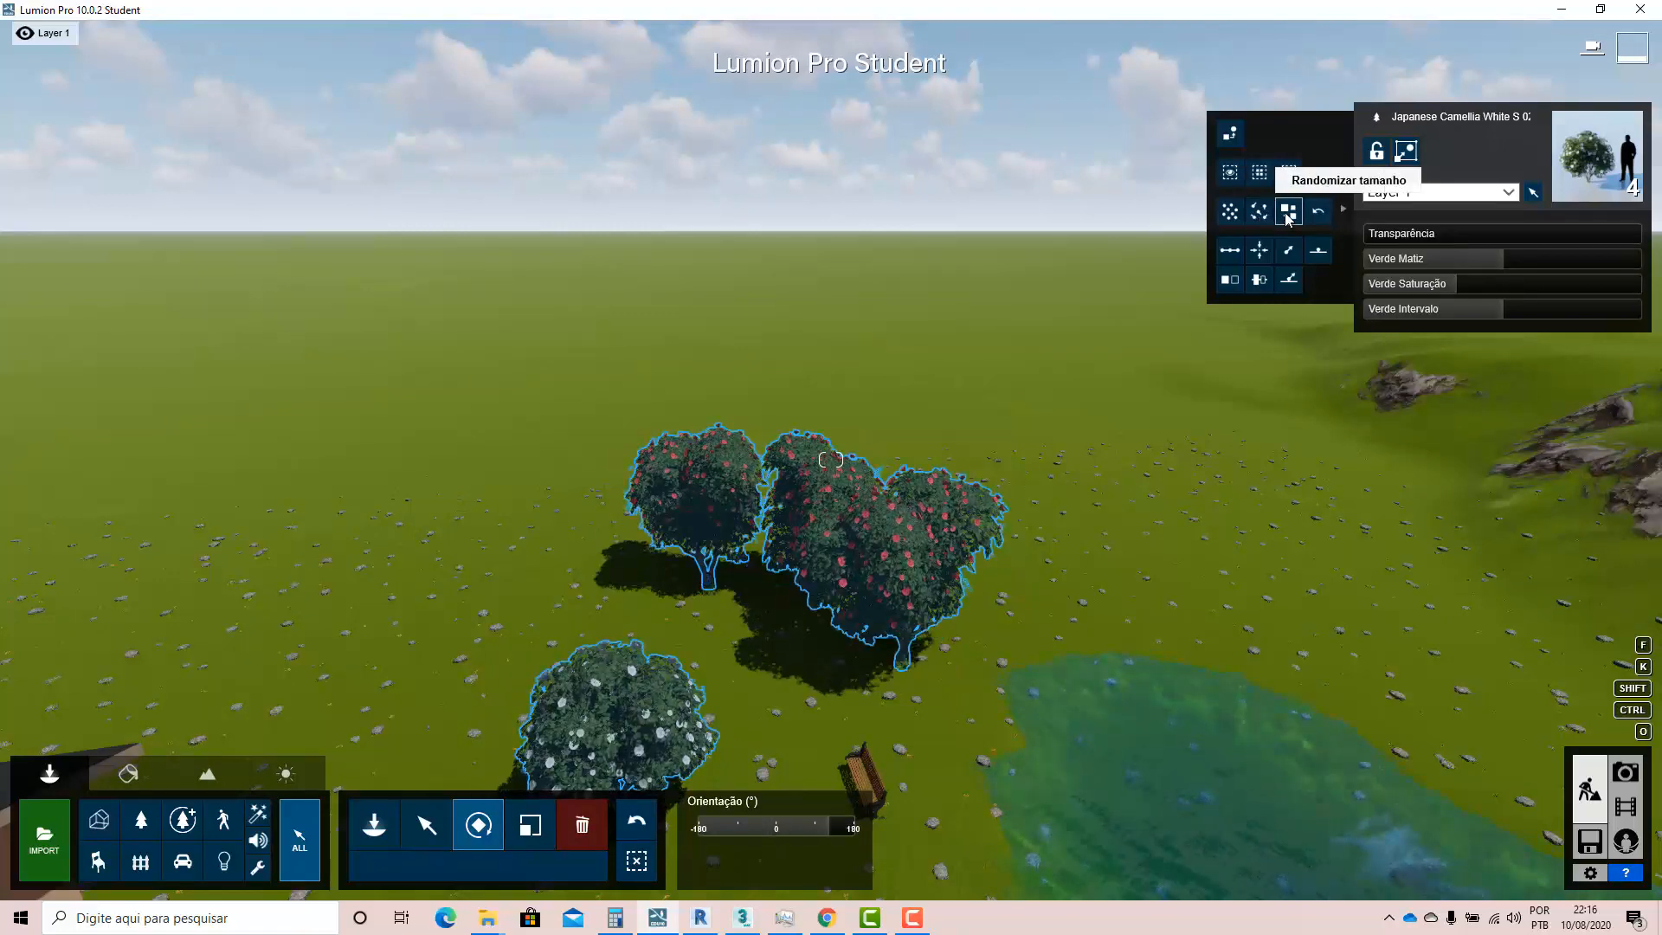
- Randomize the sizes of the four selected camellias until one red camellia is clearly larger than the others
left_click(1287, 215)
left_click(1287, 215)
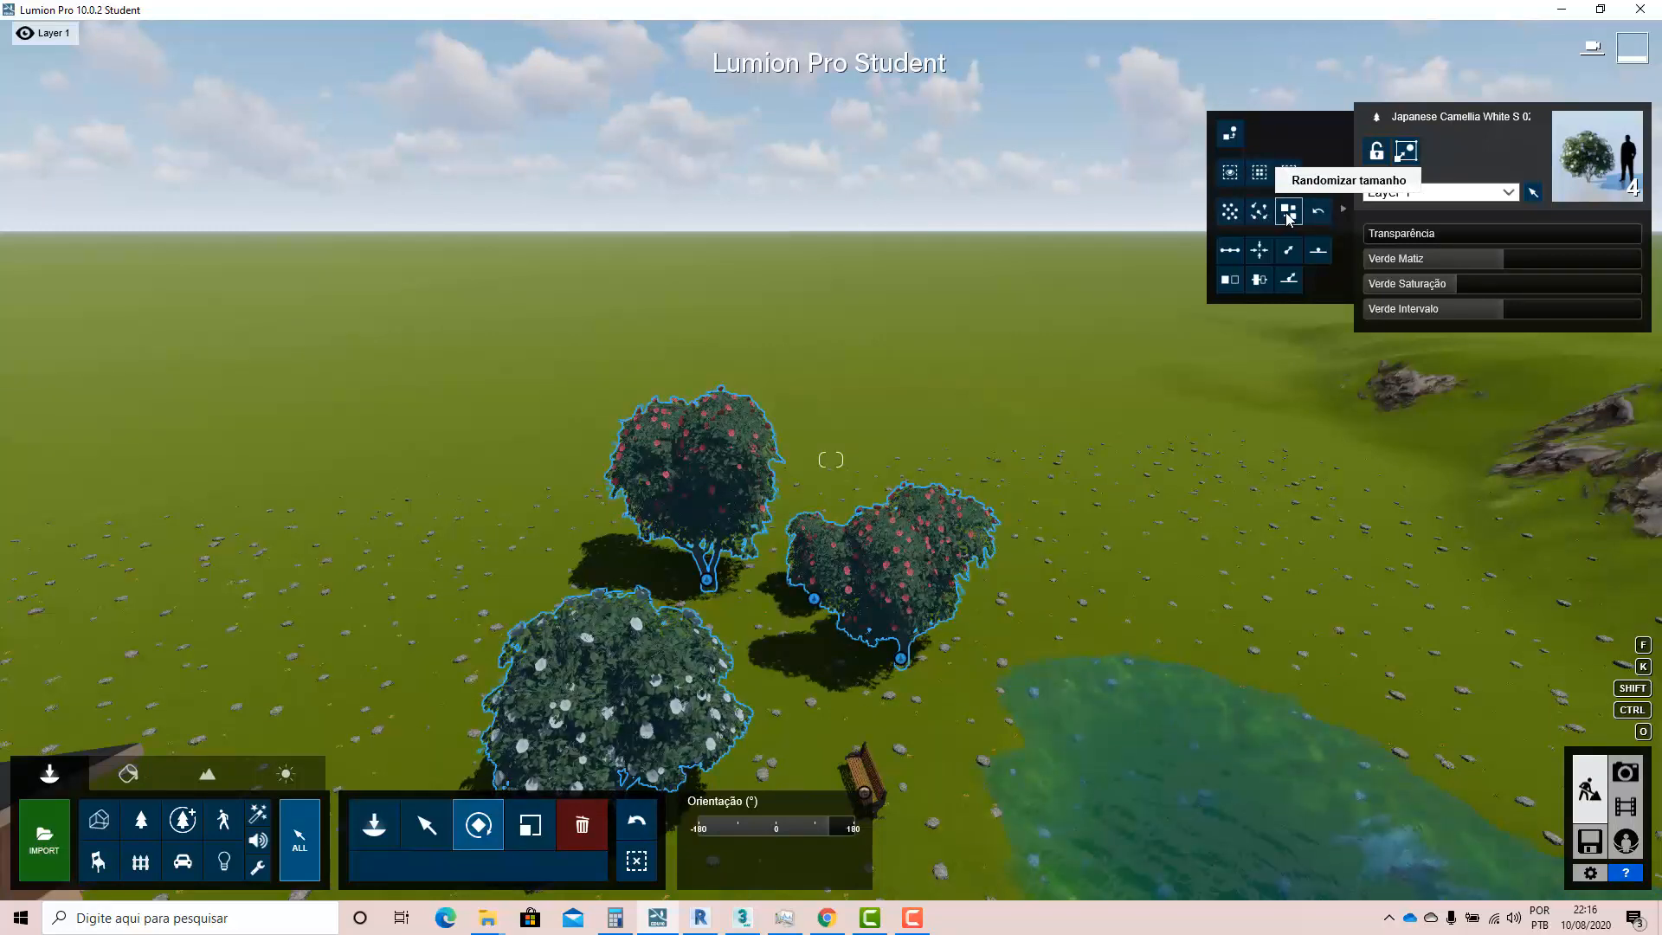
left_click(1287, 214)
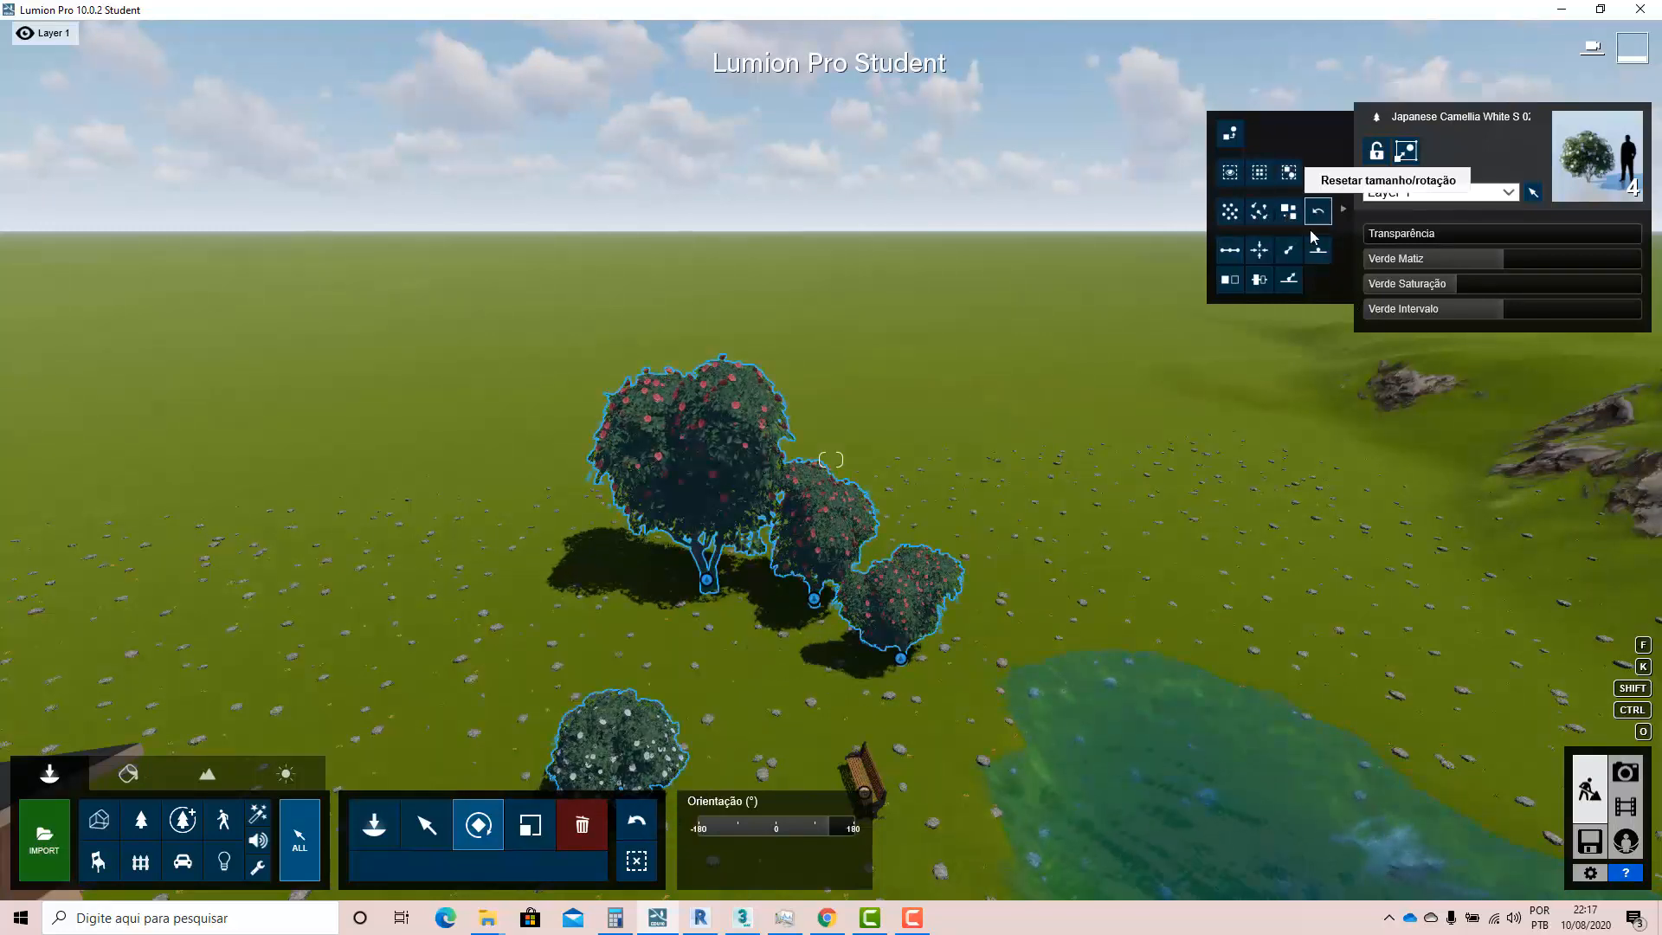
- Try spacing the four camellias evenly and aligning them to a single position, undoing each attempt
left_click(1229, 251)
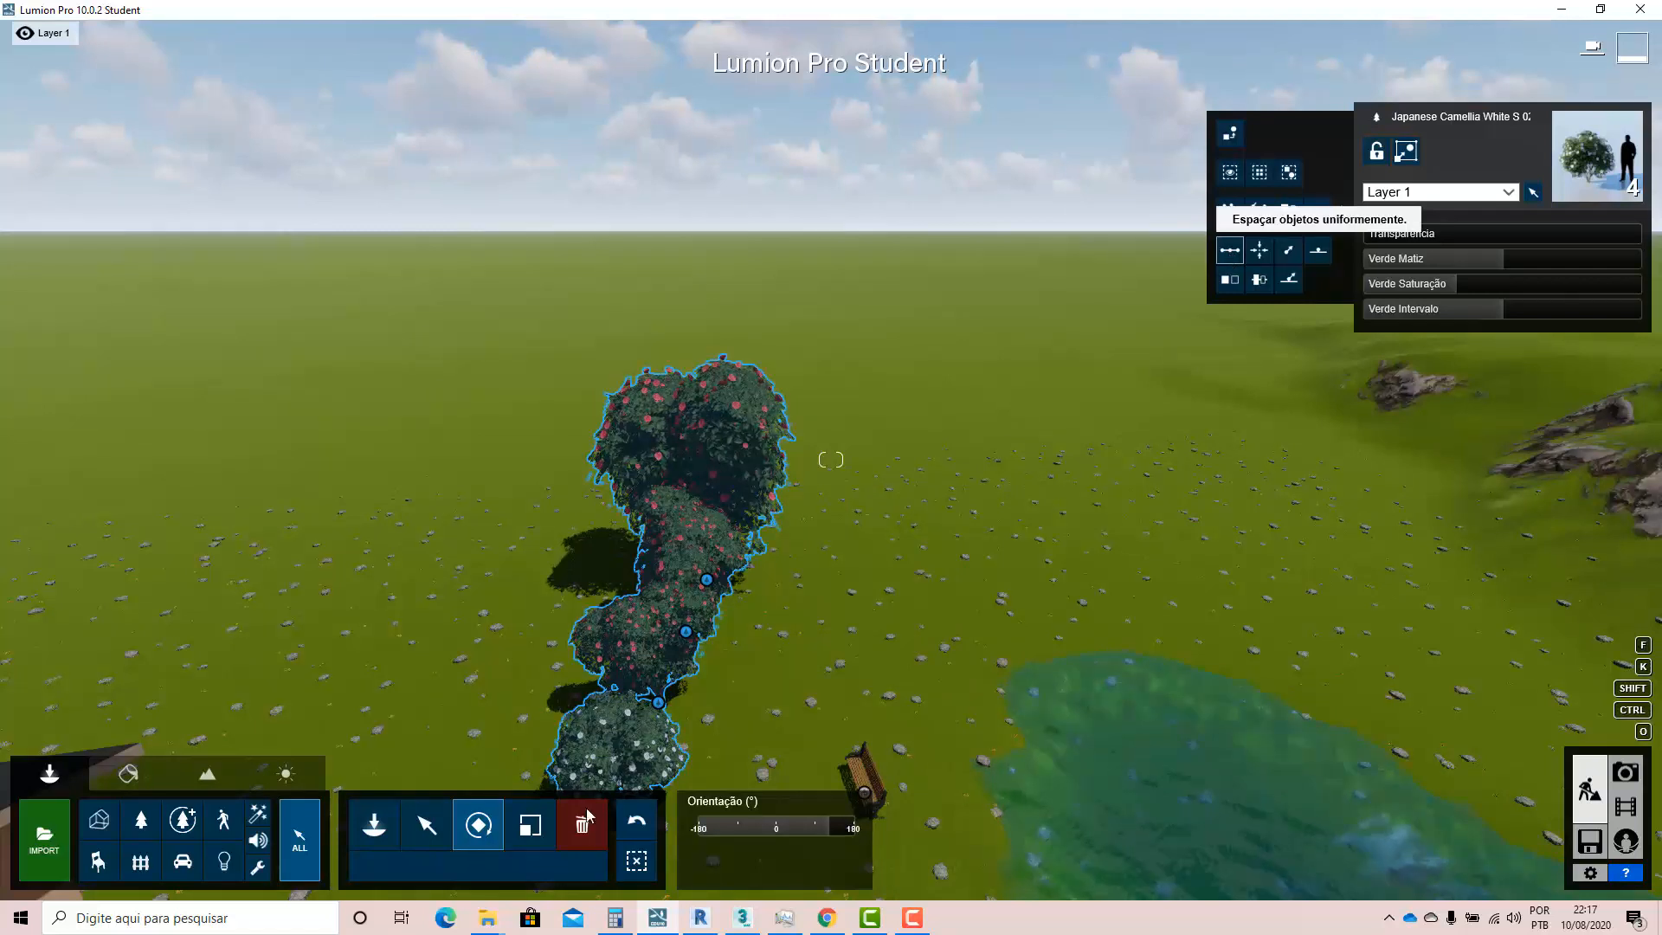
left_click(636, 820)
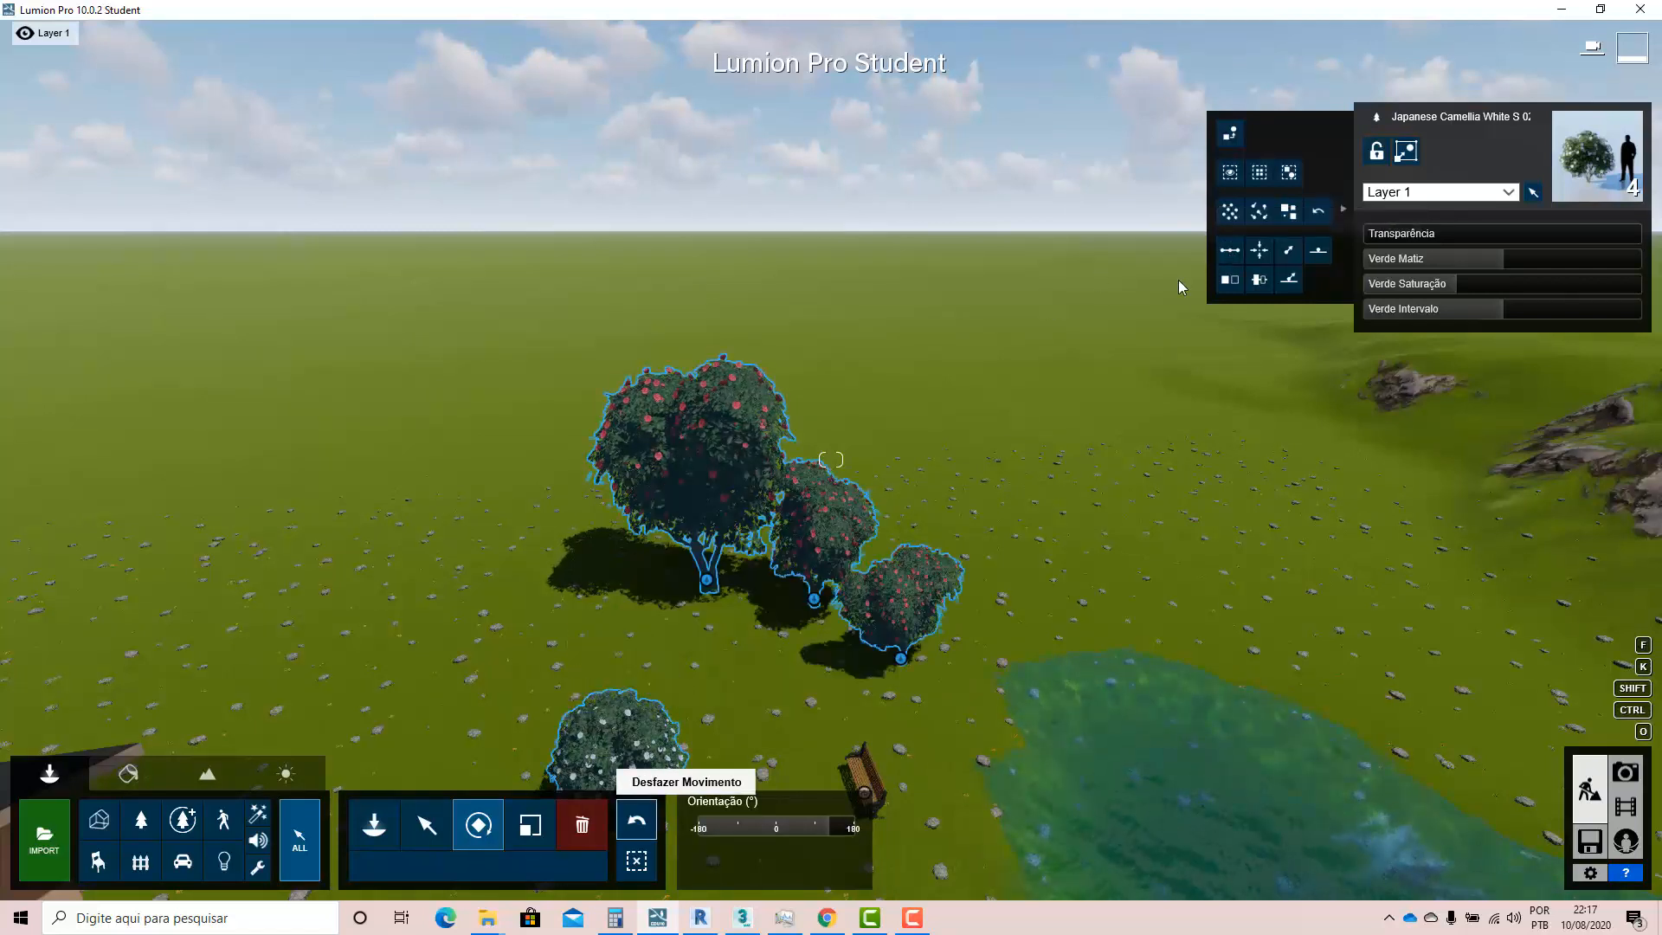
left_click(1259, 252)
left_click(1258, 251)
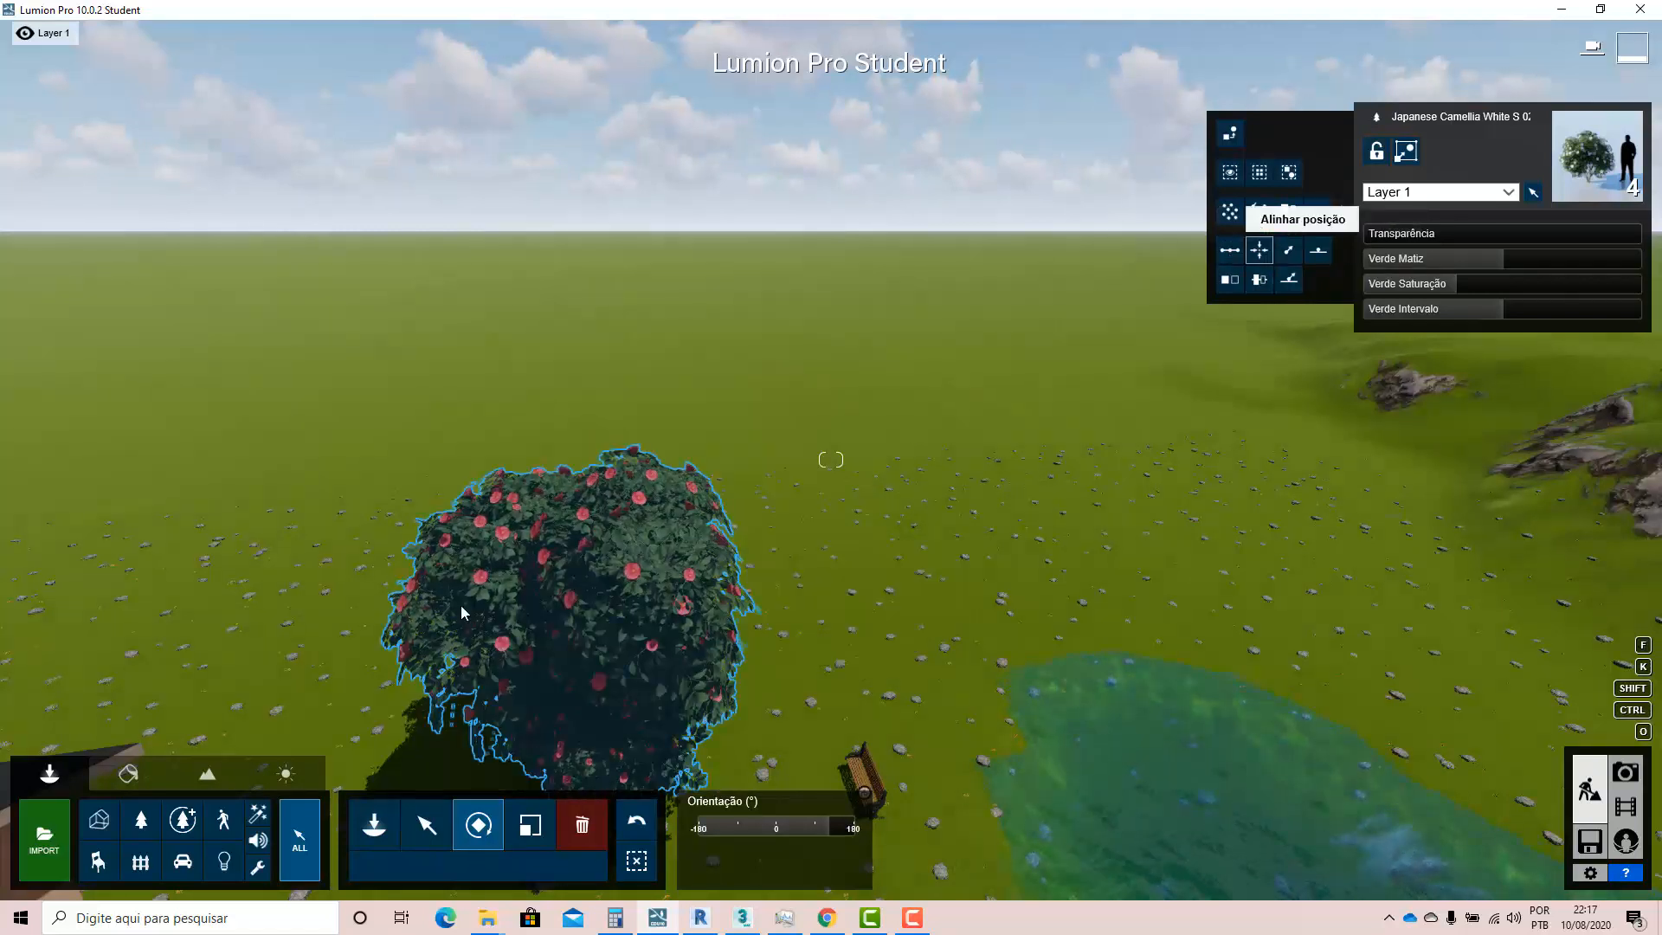
left_click(636, 831)
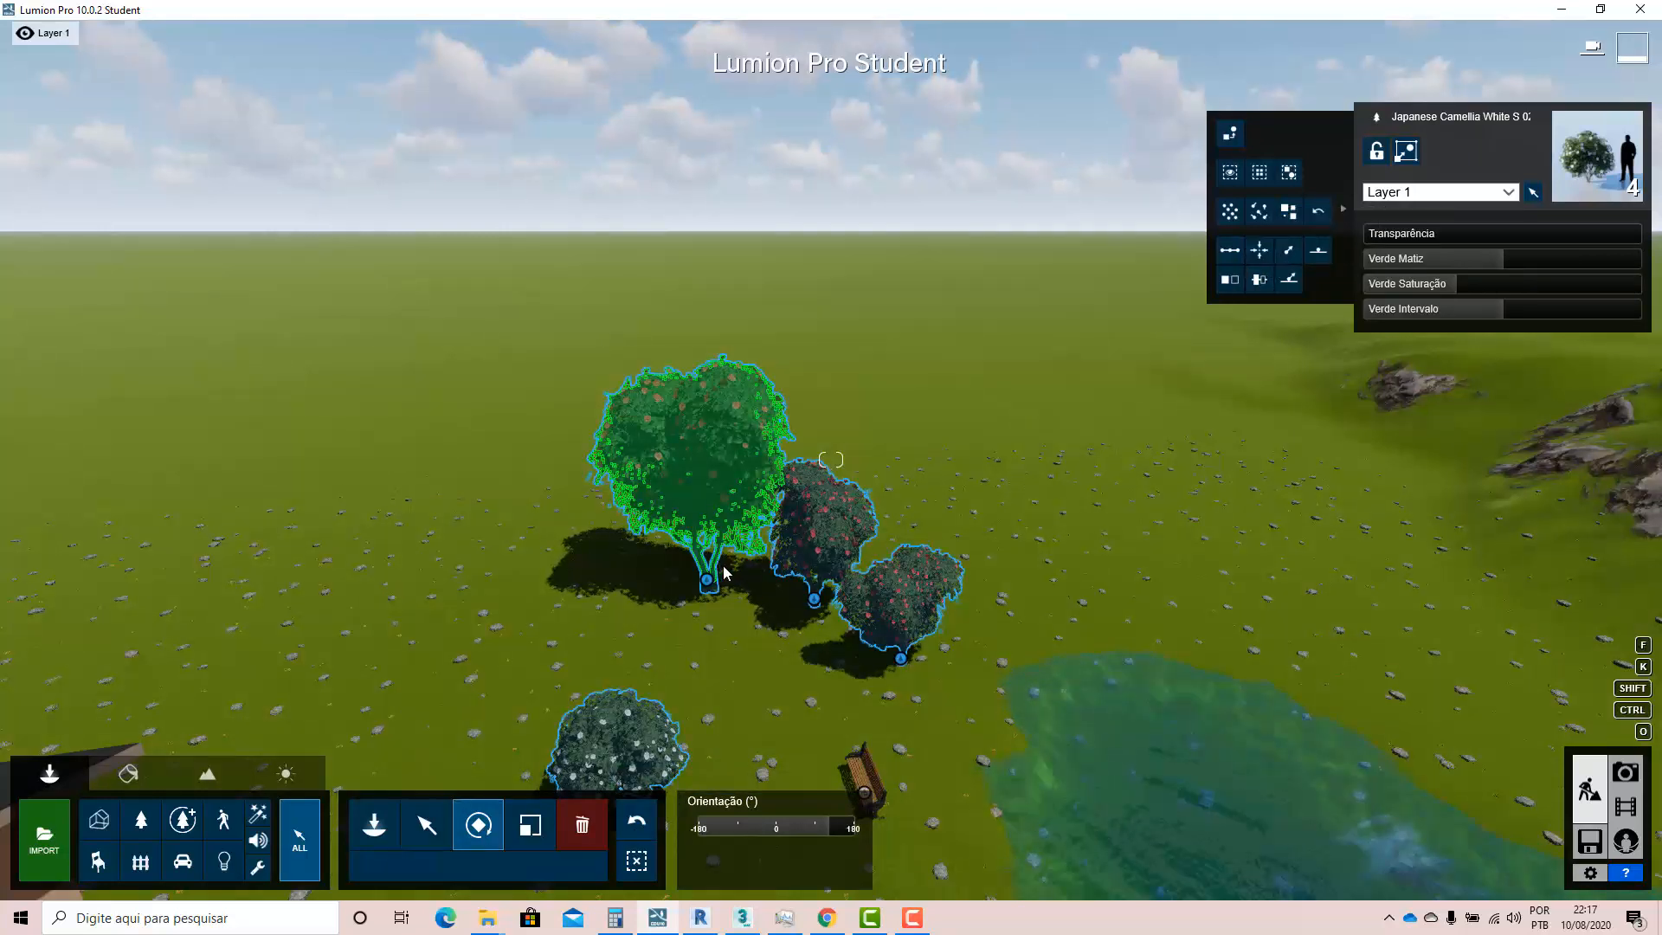
- Select only the largest red camellia and move it away from the two smaller red ones
right_click_drag(654, 486, 718, 538)
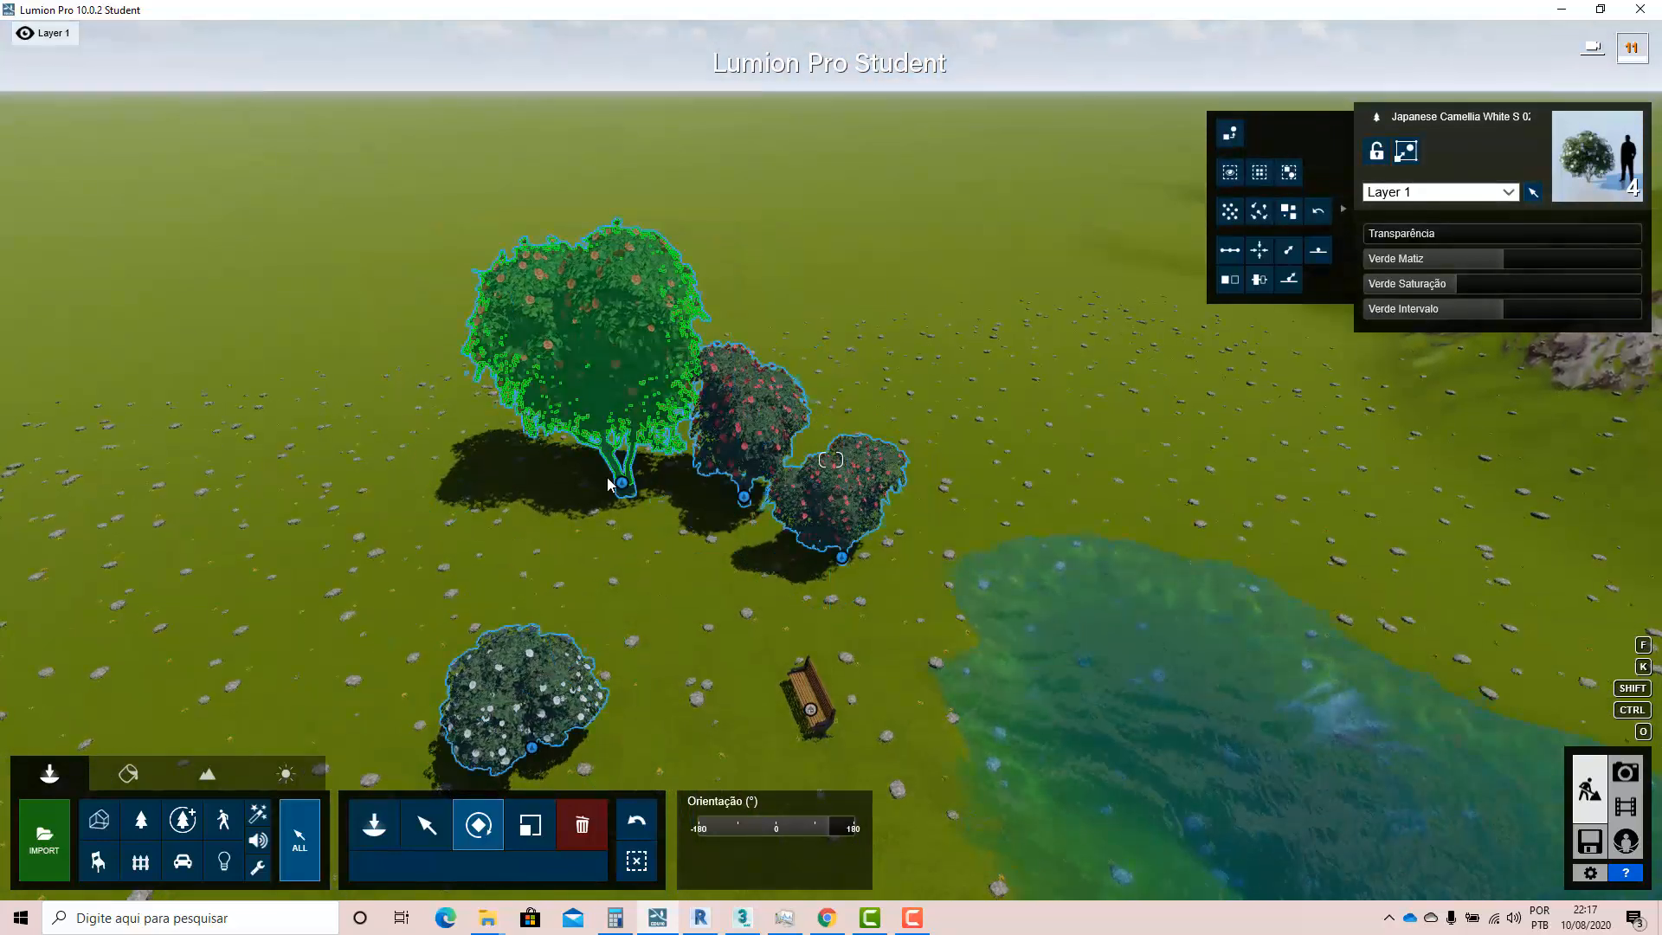
left_click(617, 484)
left_click_drag(583, 482, 537, 528)
left_click(426, 826)
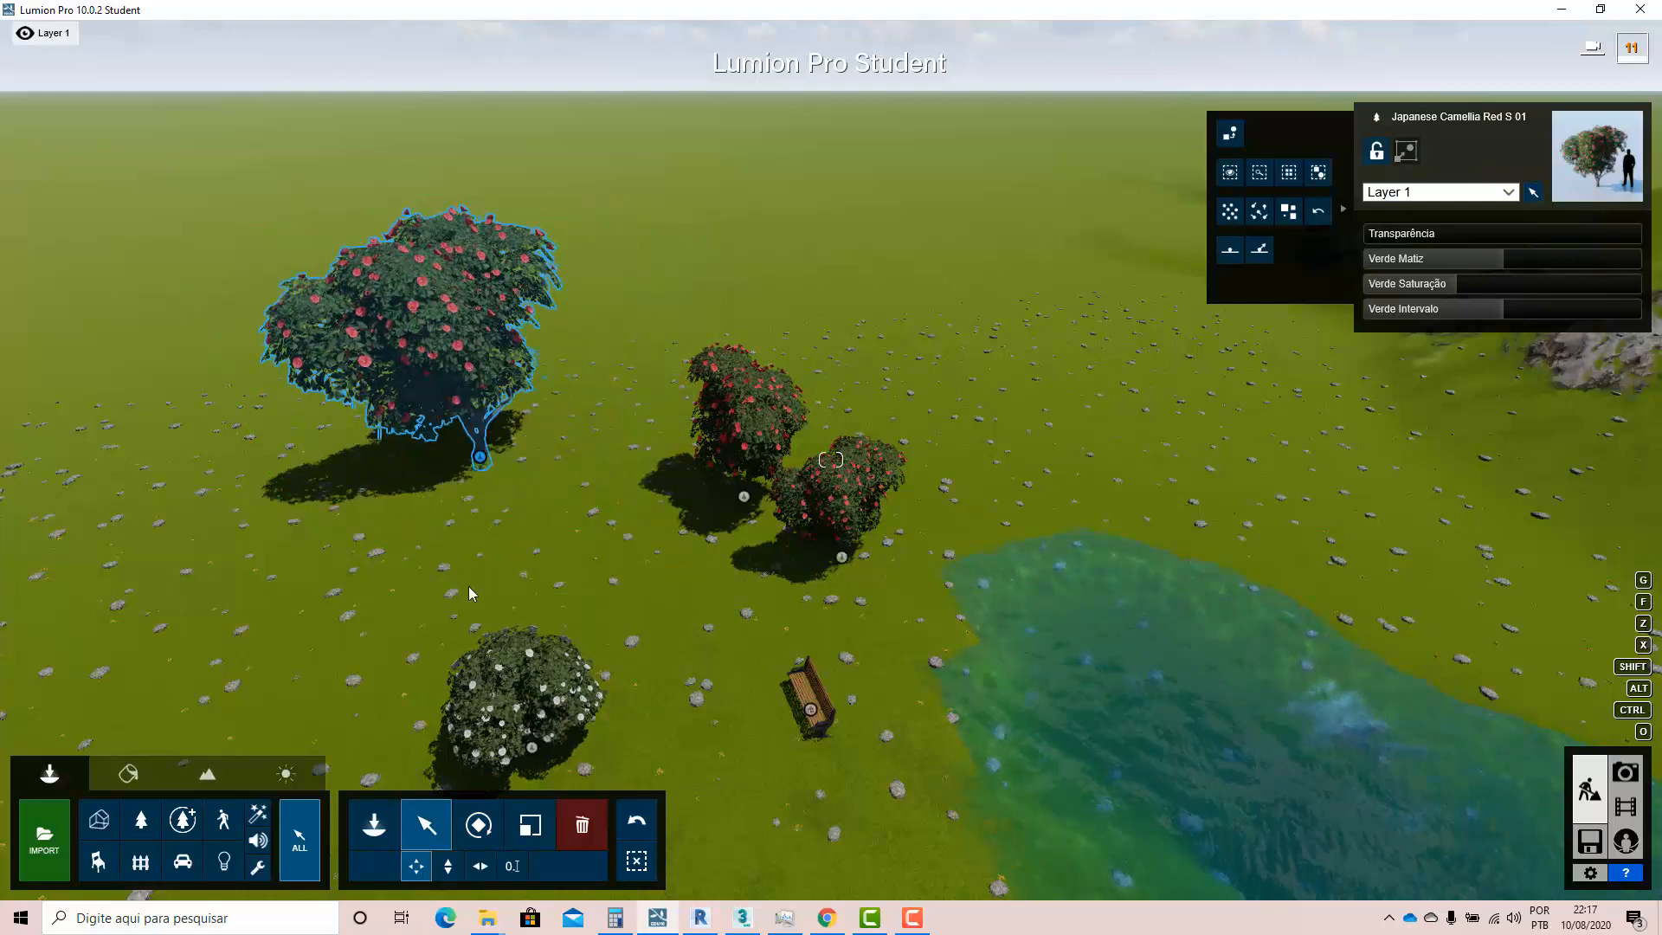
- Rotate the large red camellia to a new orientation and align the rotation of all identical camellias with it
left_click(500, 841)
left_click(745, 829)
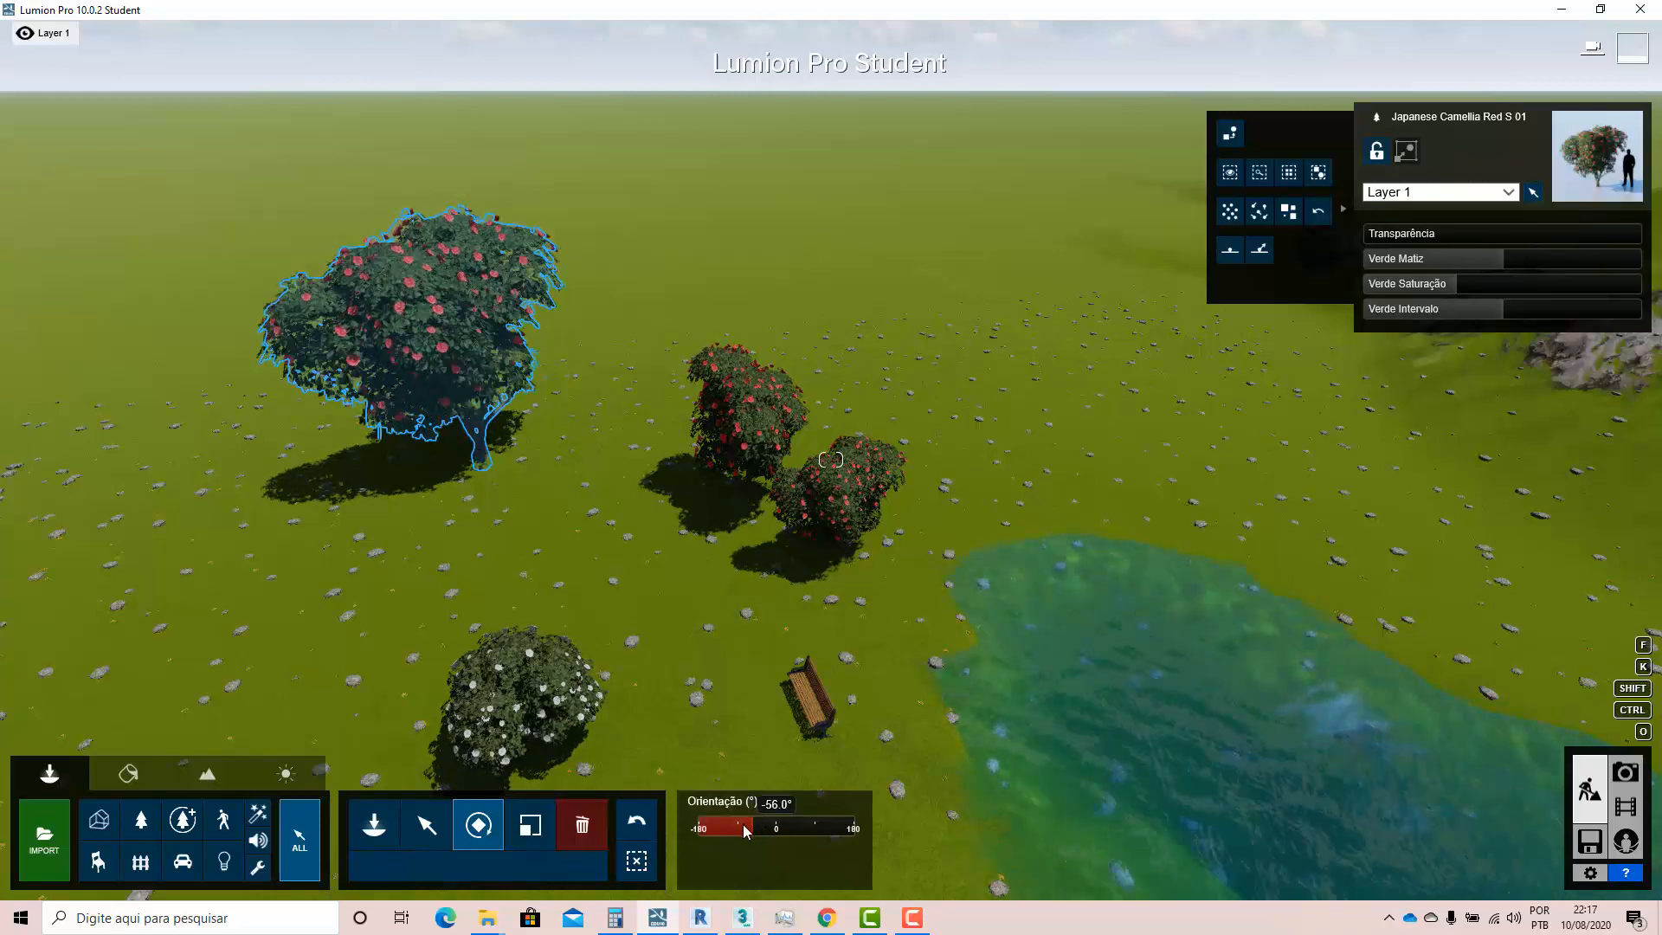
left_click_drag(745, 829, 734, 829)
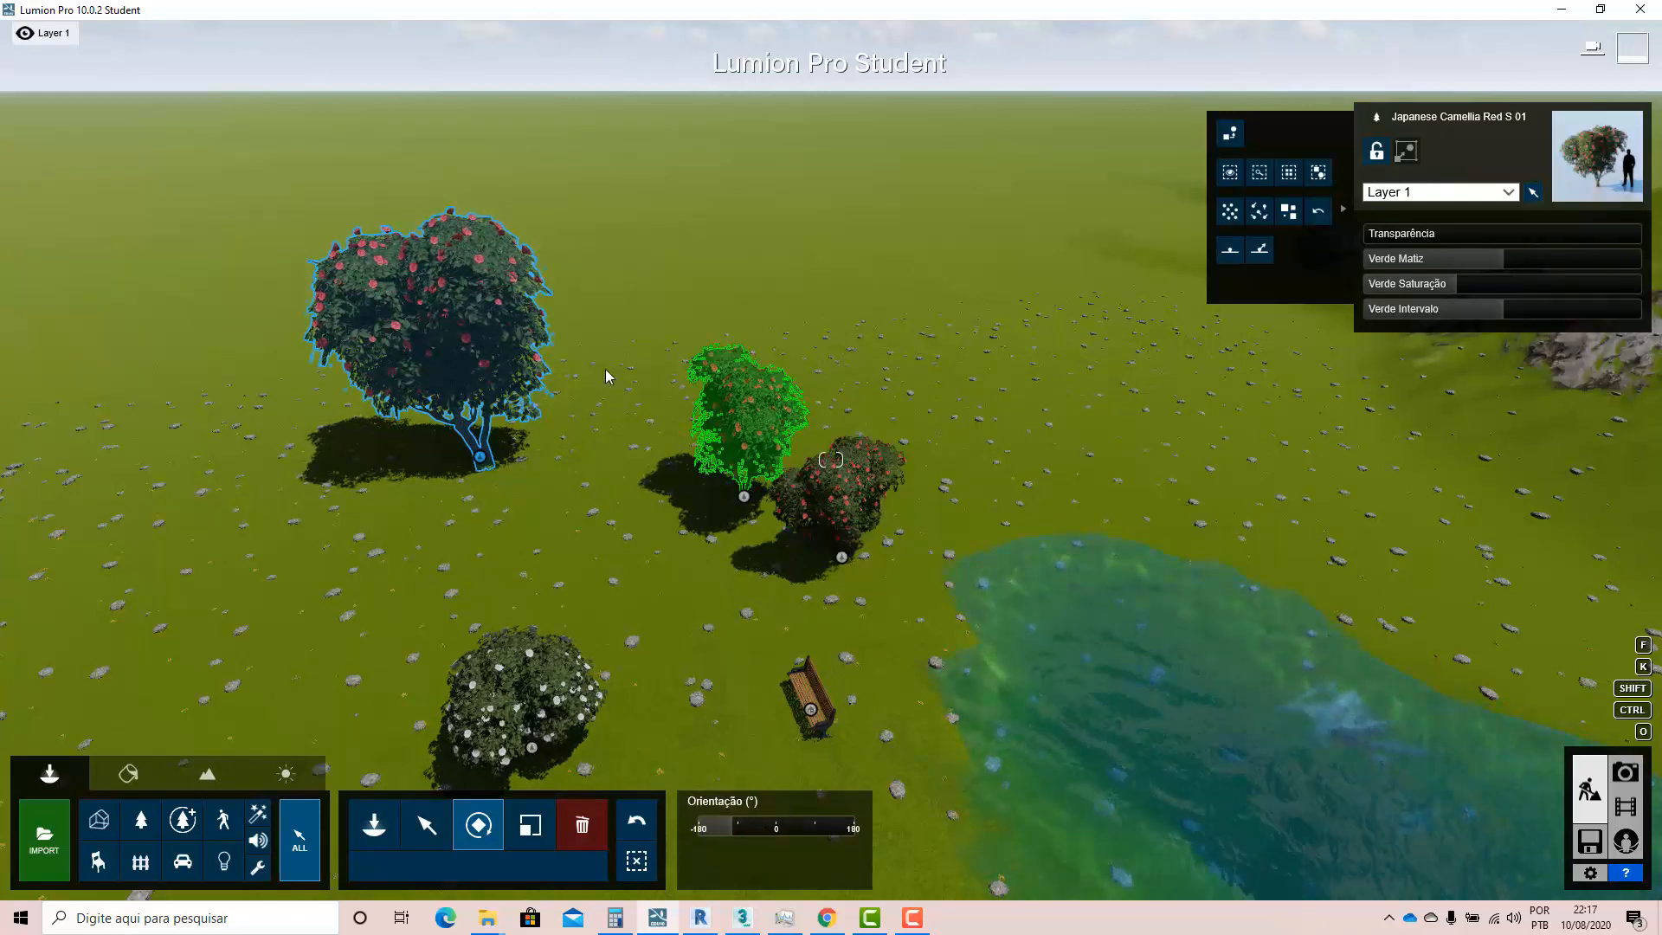
left_click(1295, 177)
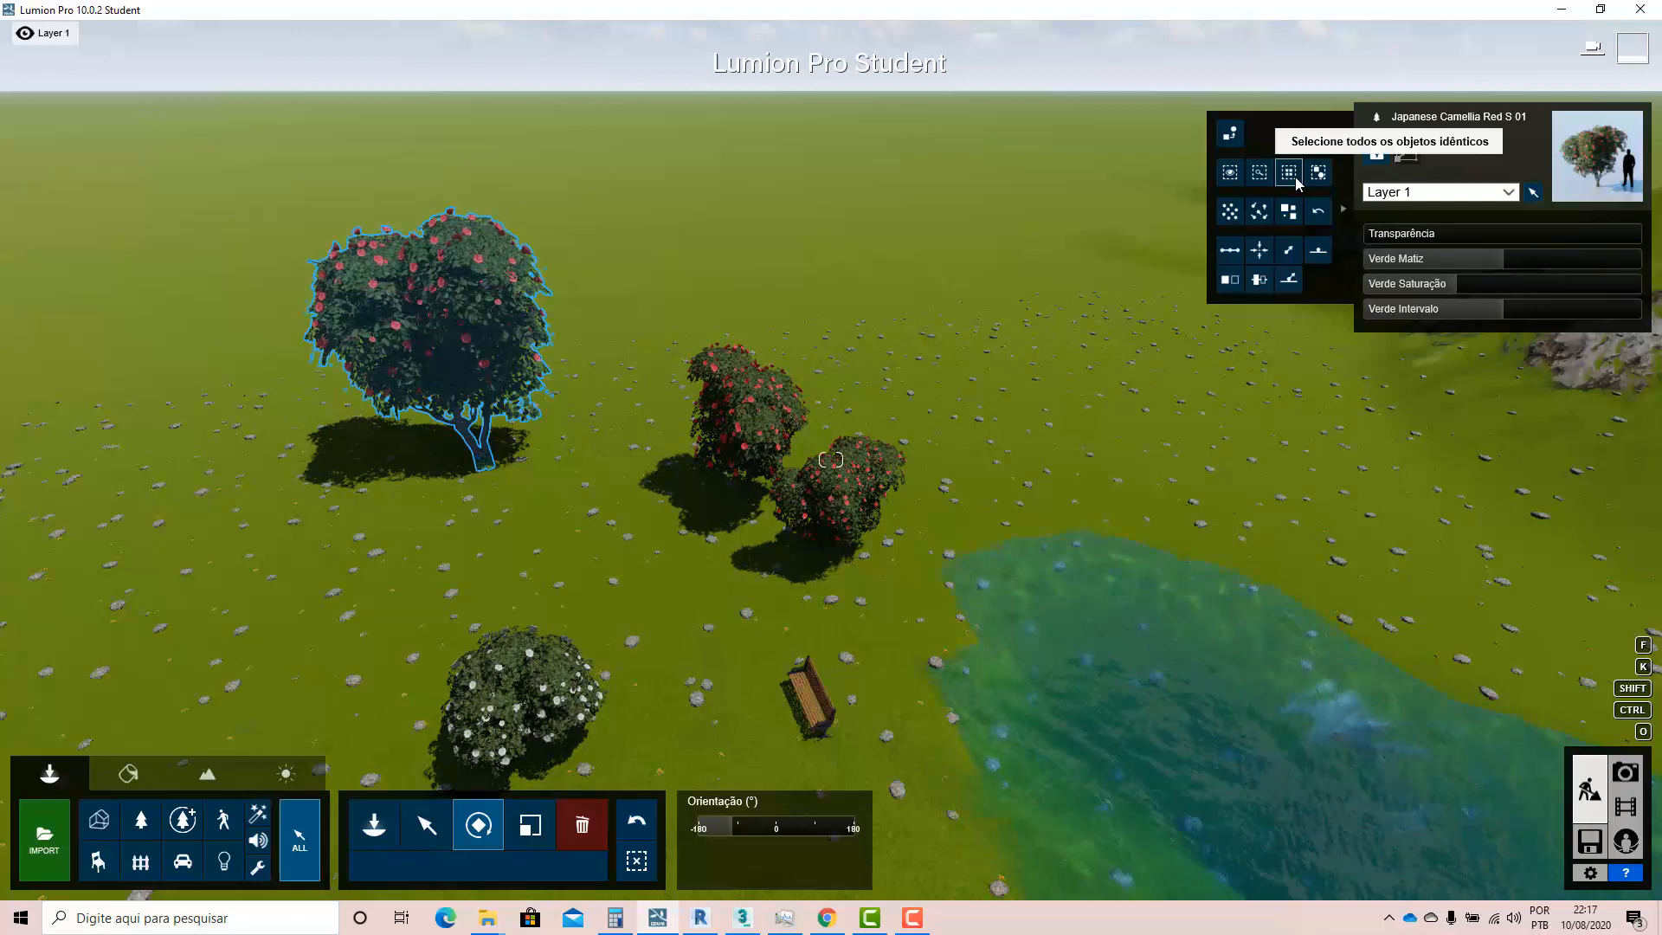
left_click(1297, 259)
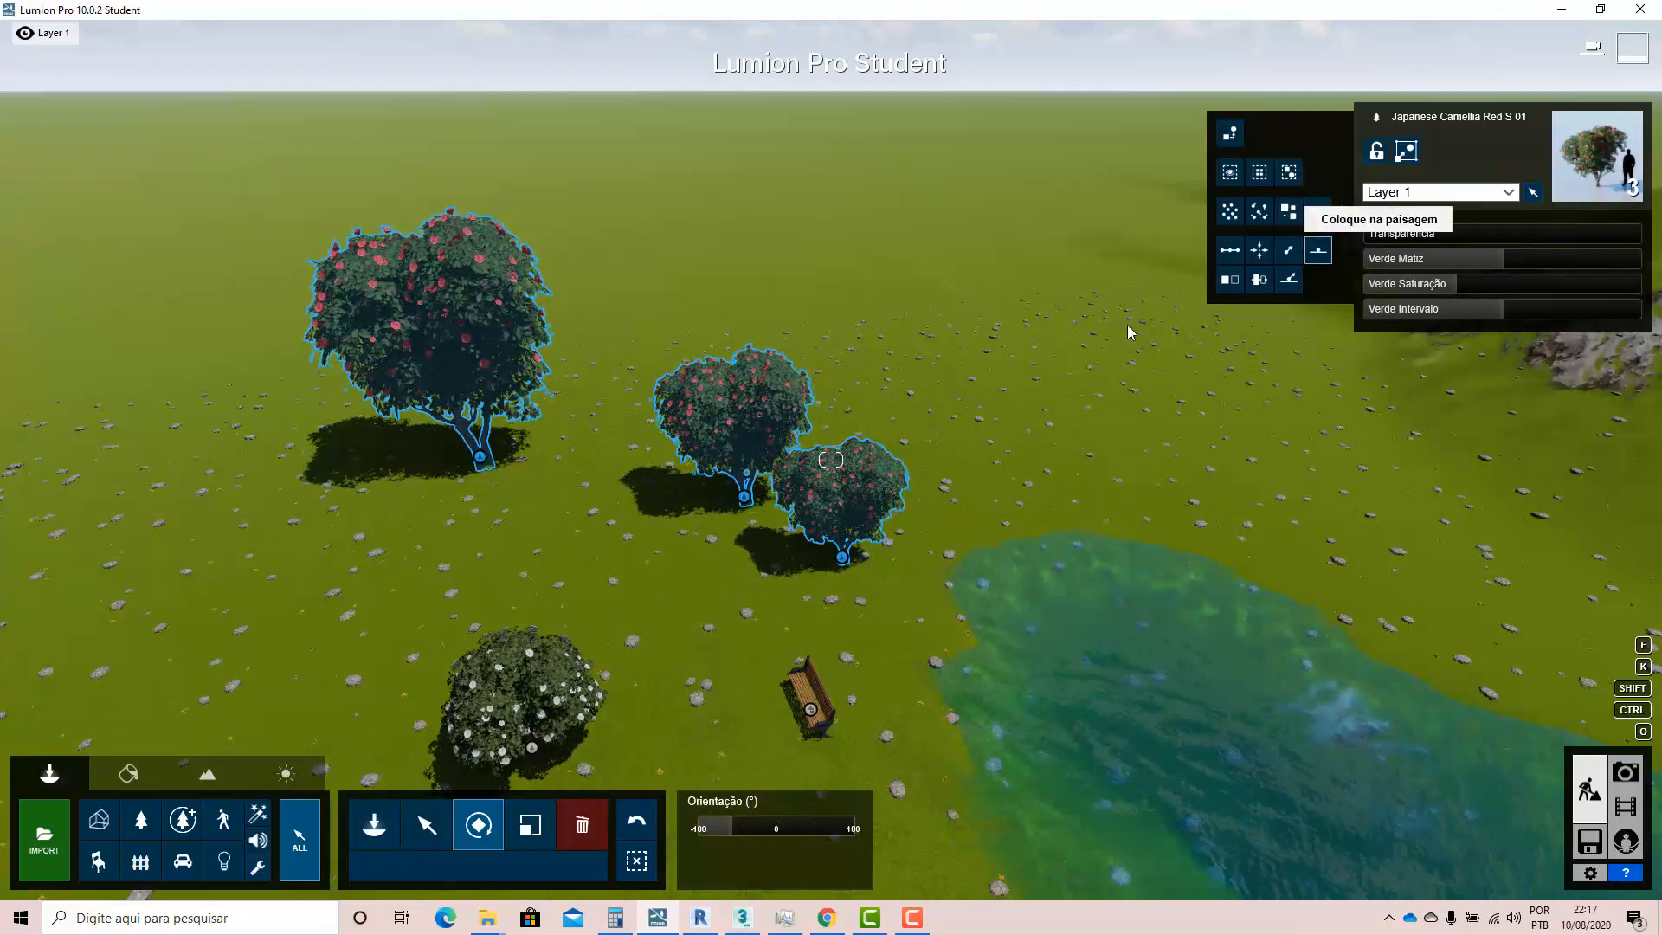
- Place the three red camellias on the landscape and move them together farther from the bench
left_click(1313, 260)
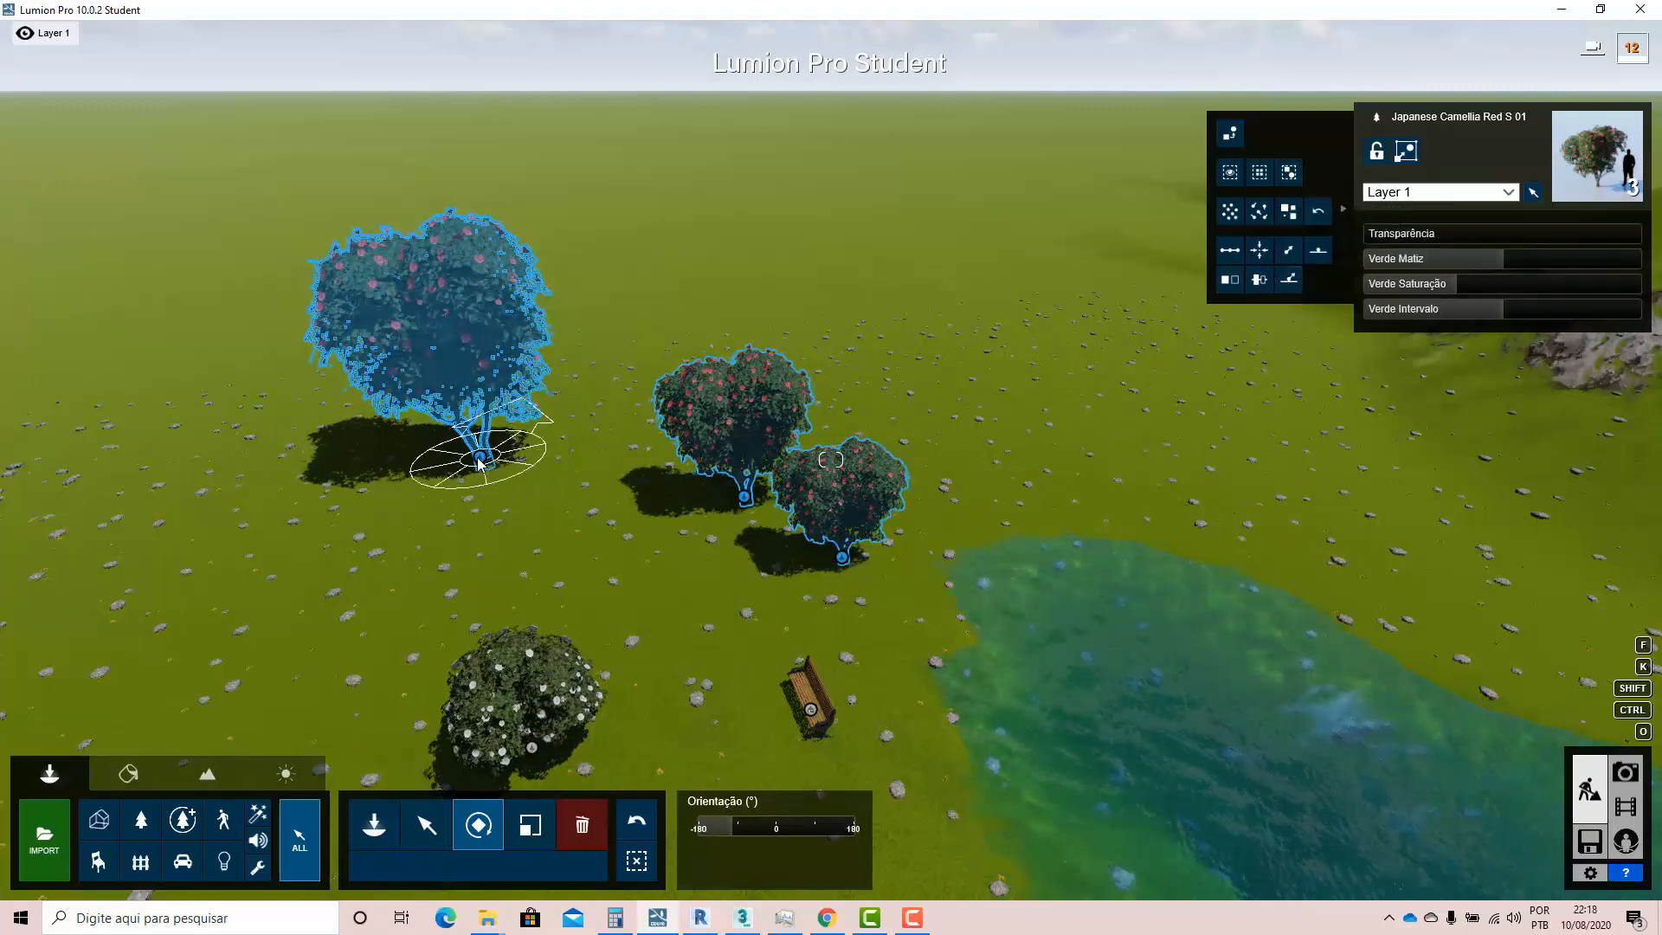
left_click(426, 824)
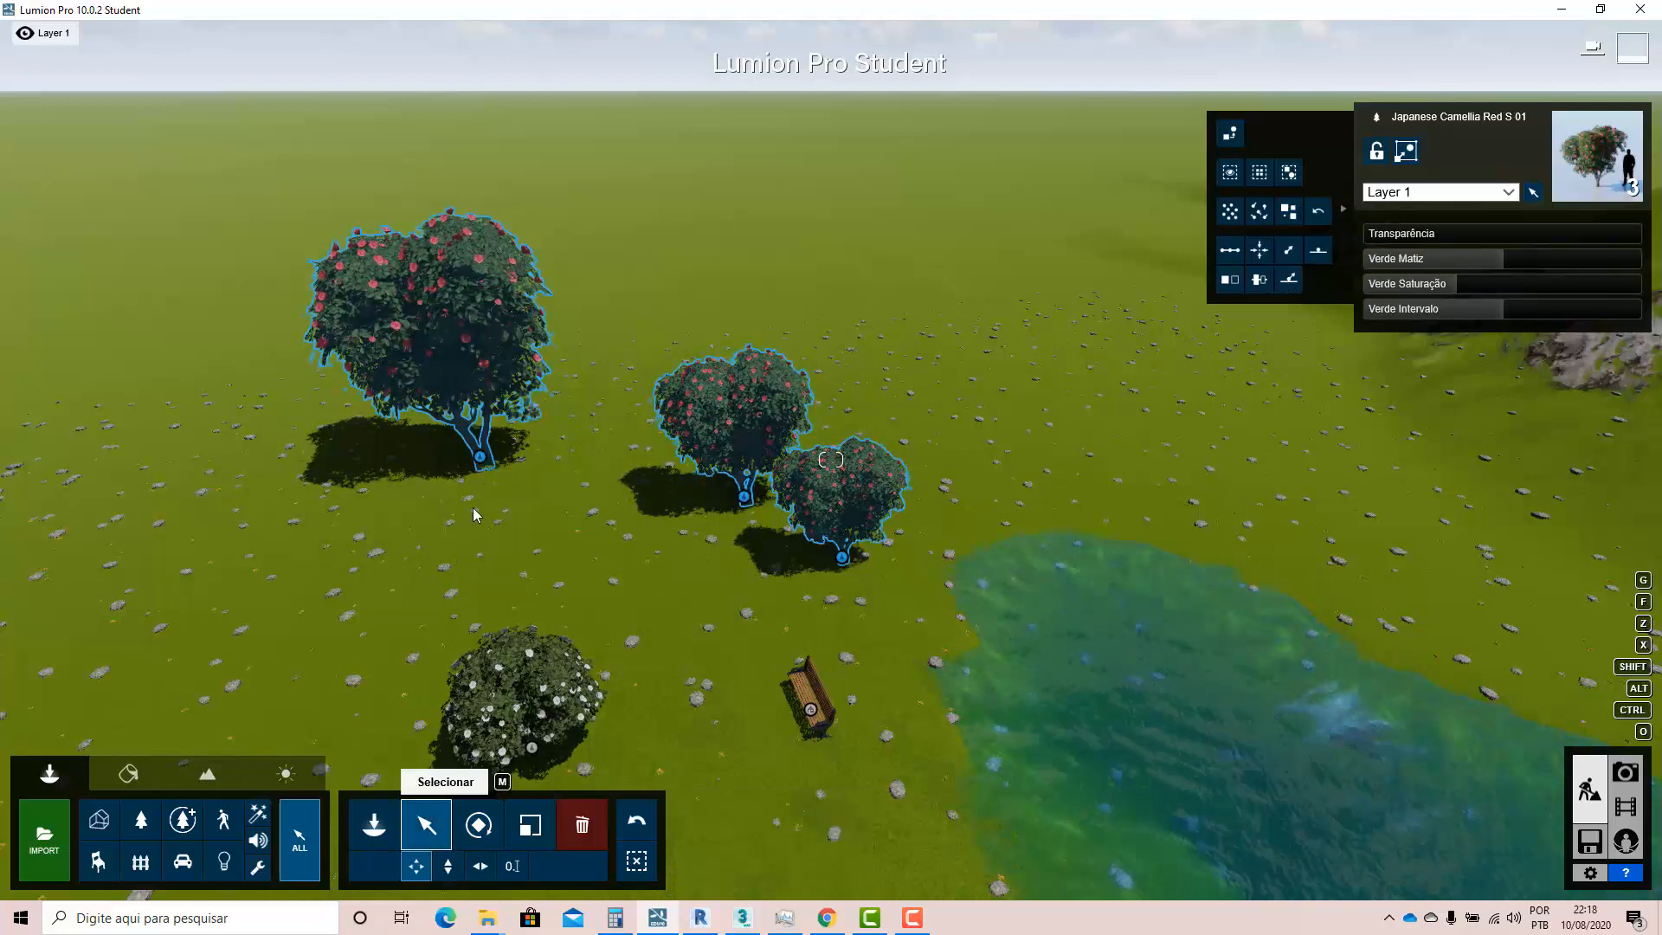
left_click_drag(482, 421, 478, 359)
- Raise the three red camellias above the ground together, reselect all identical objects and place them back on the landscape
left_click(454, 869)
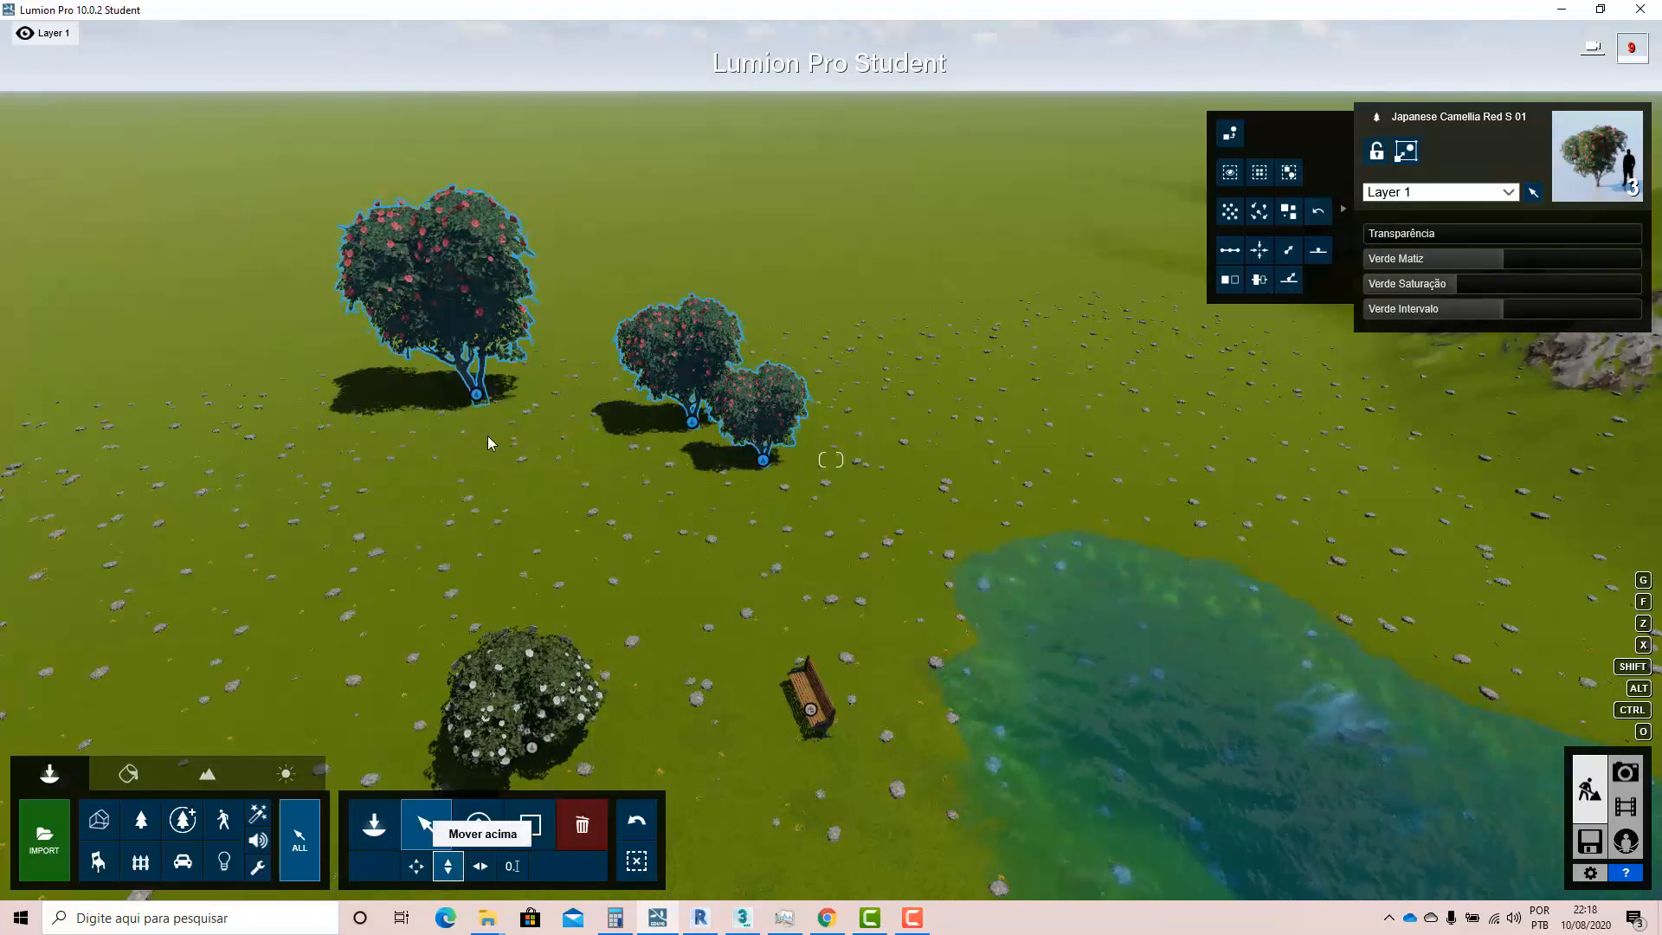
left_click_drag(474, 360, 476, 69)
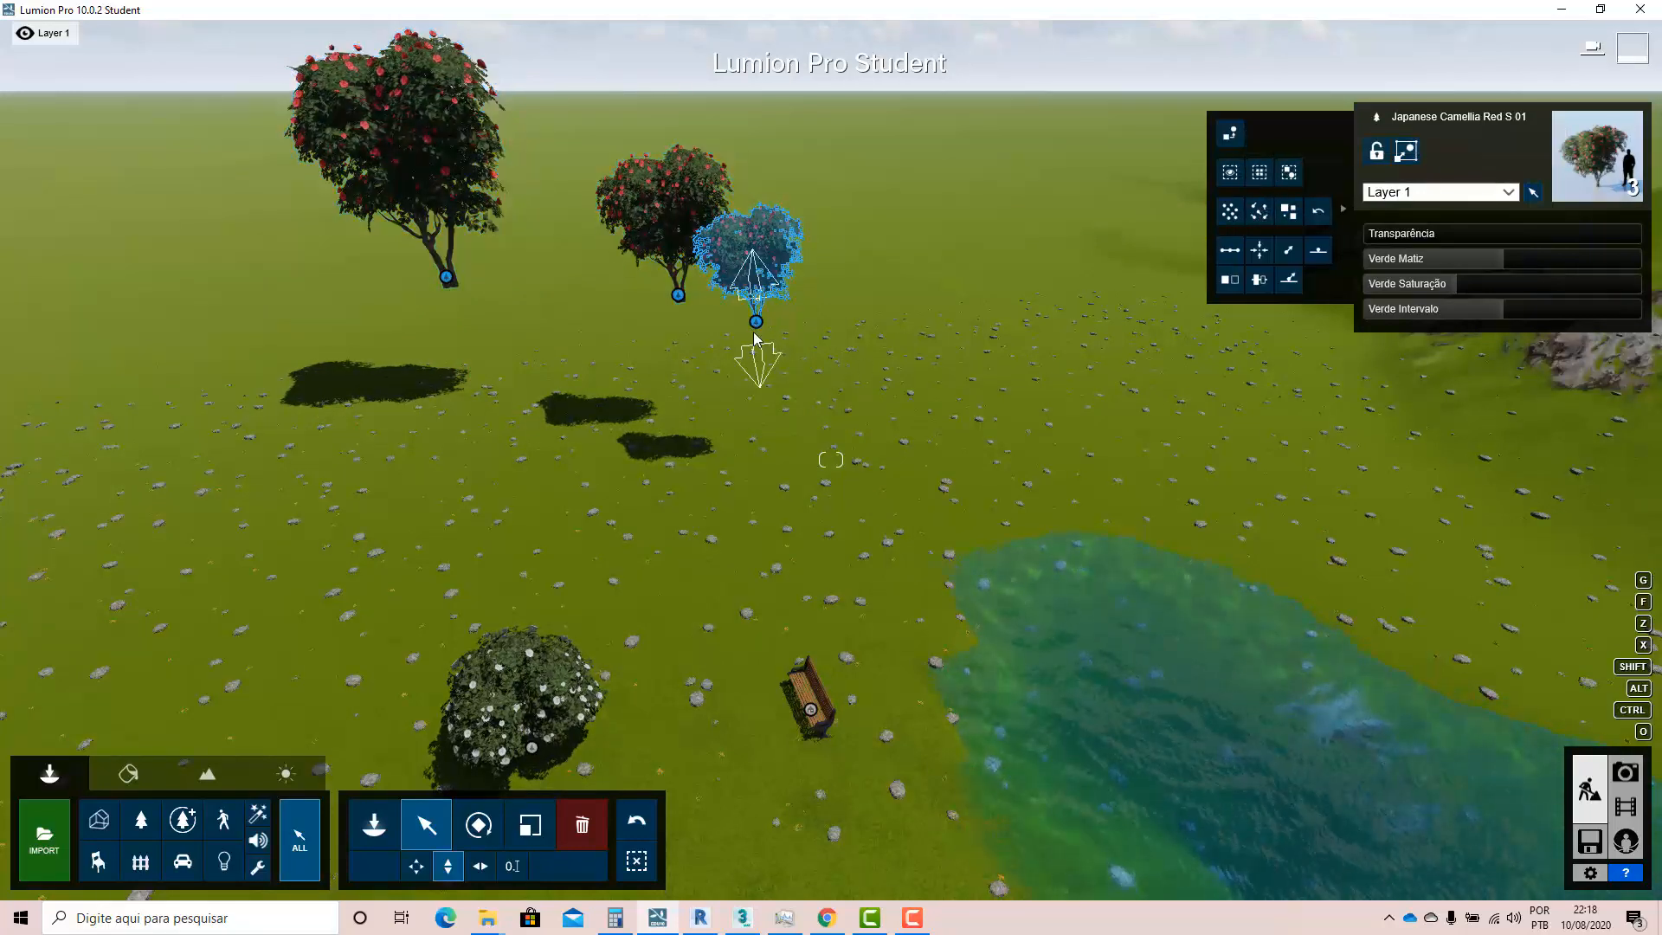
left_click(1259, 177)
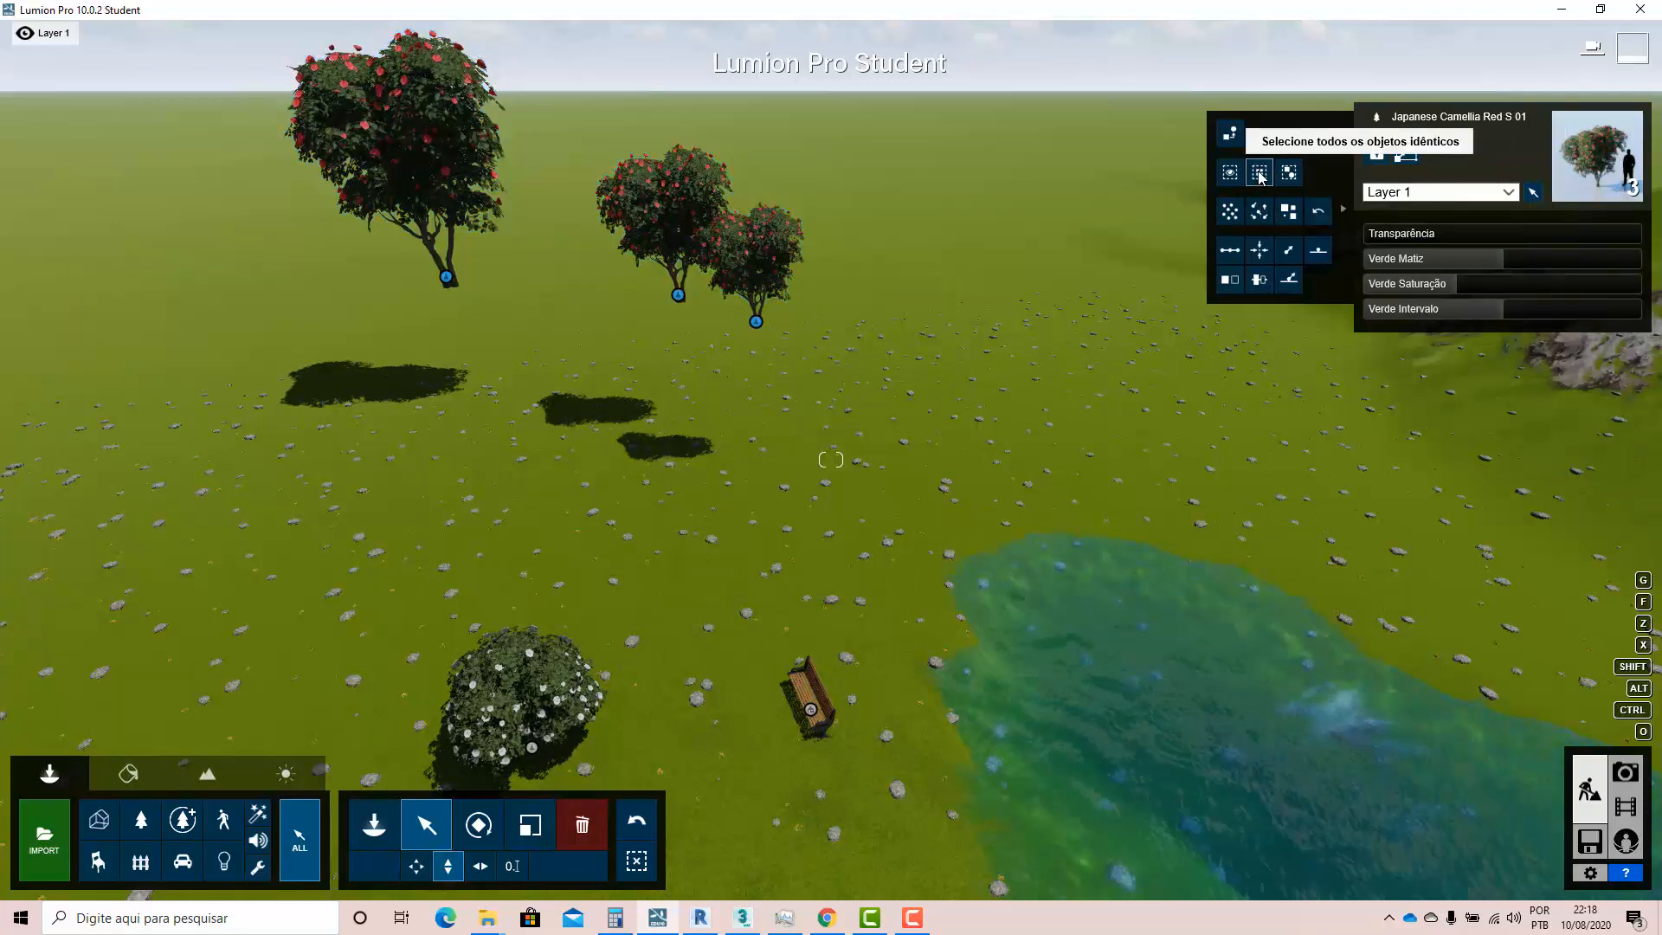
left_click(1318, 253)
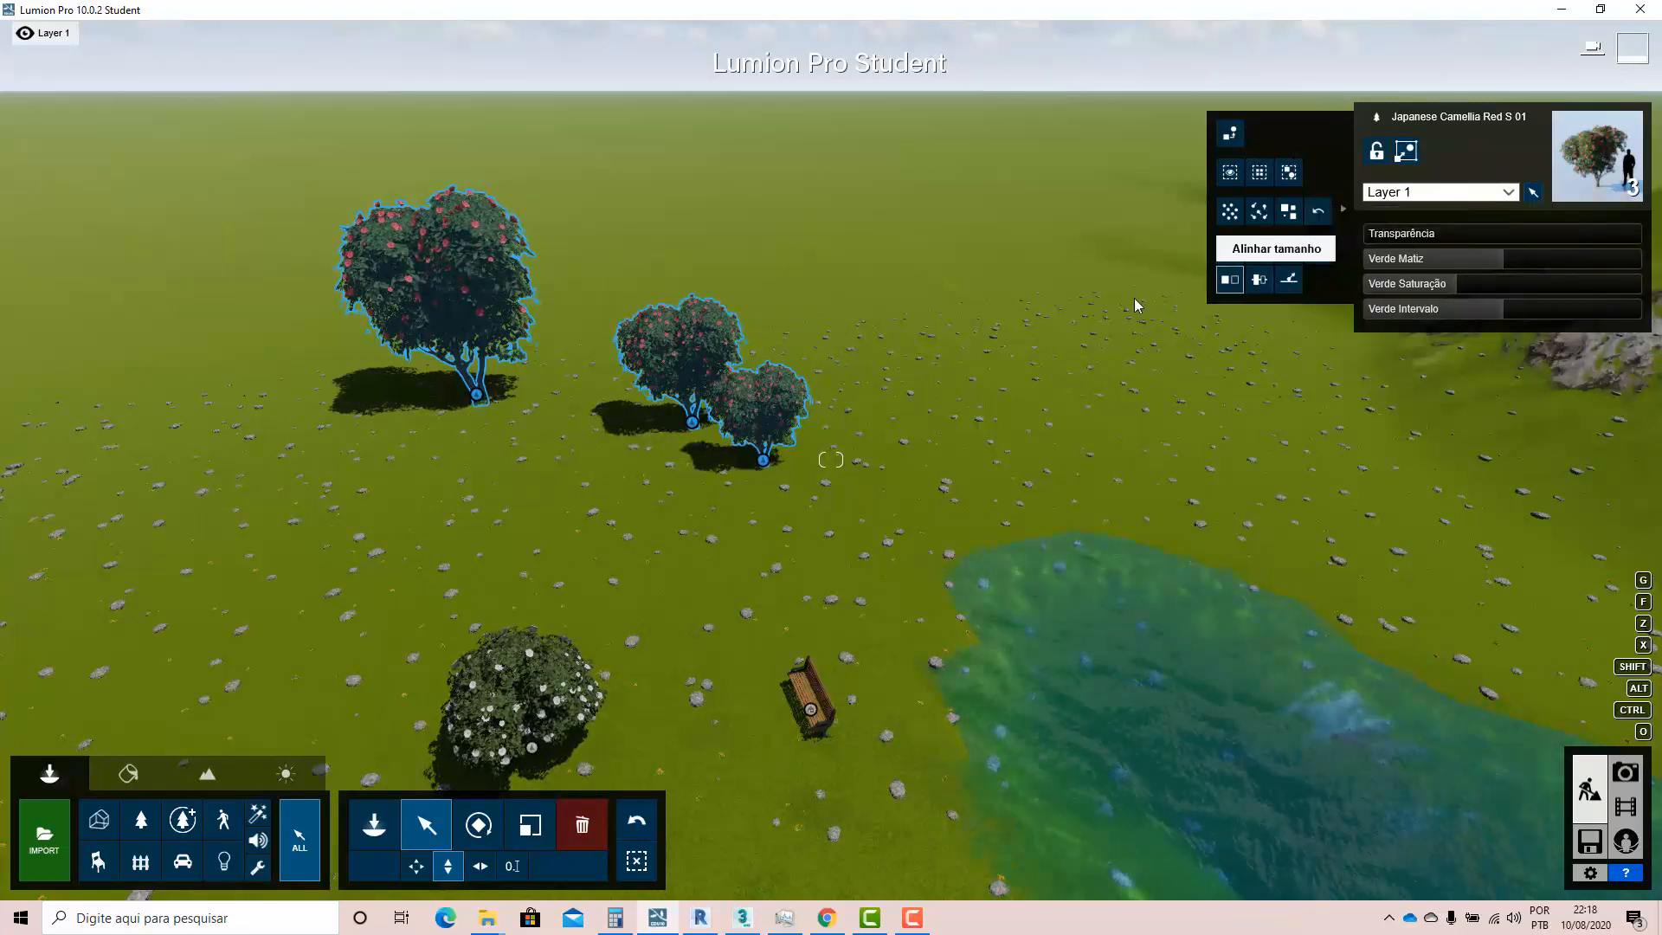
- Align the size of the three red camellias to the largest one and lift the group slightly
left_click(1230, 281)
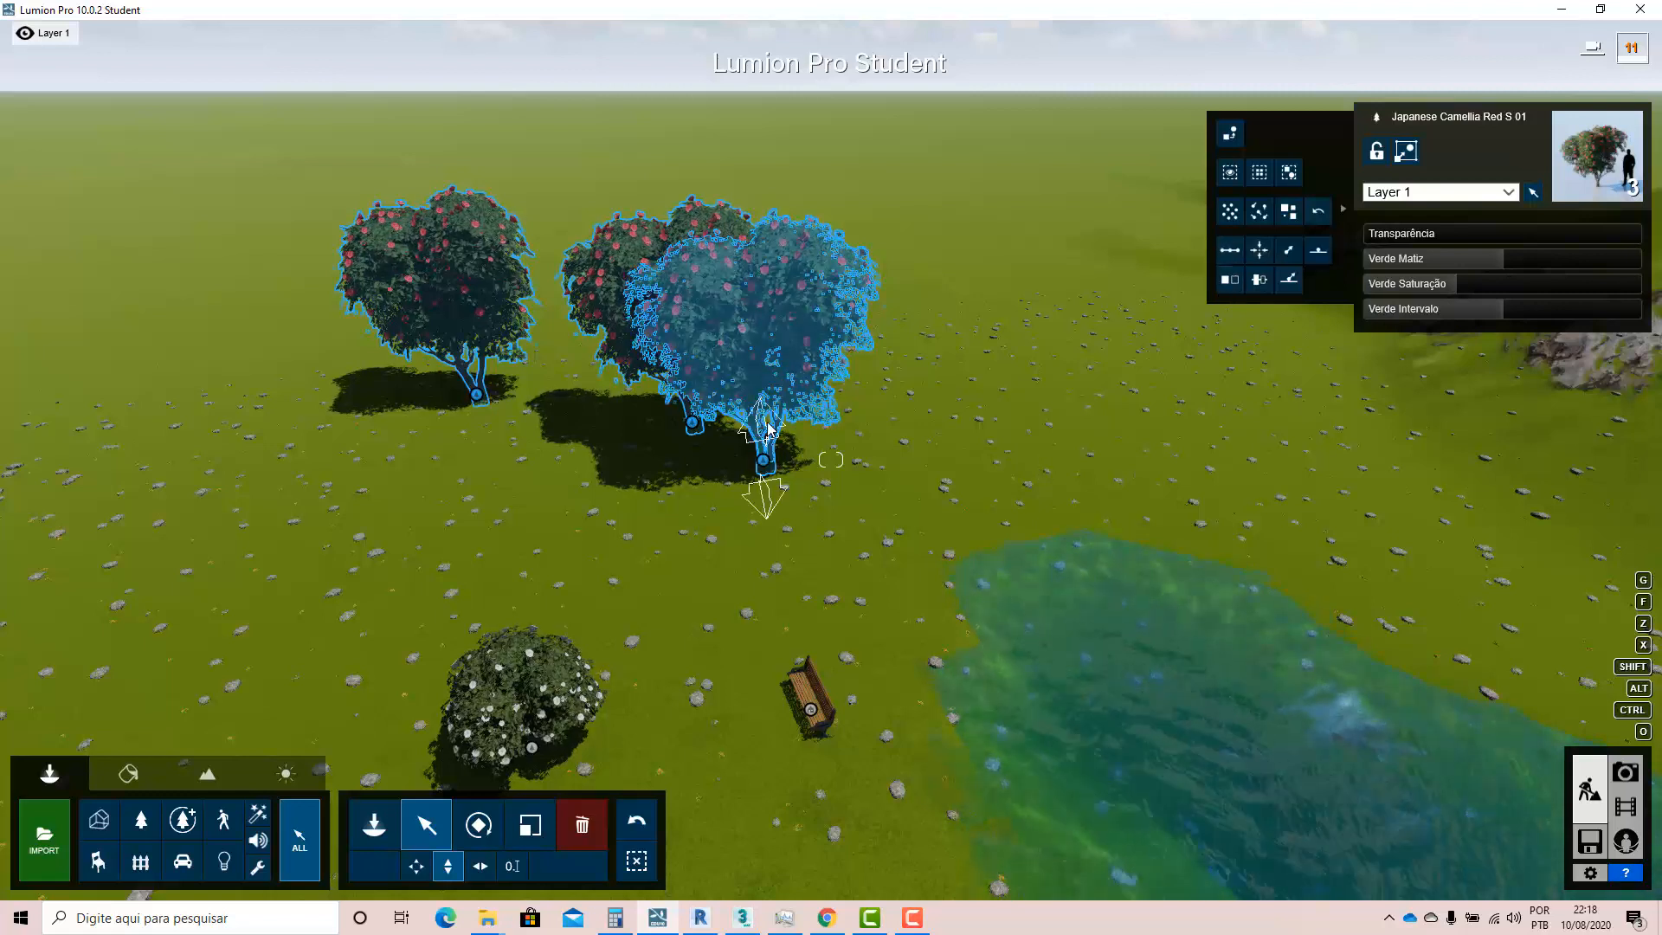
left_click_drag(769, 426, 1030, 415)
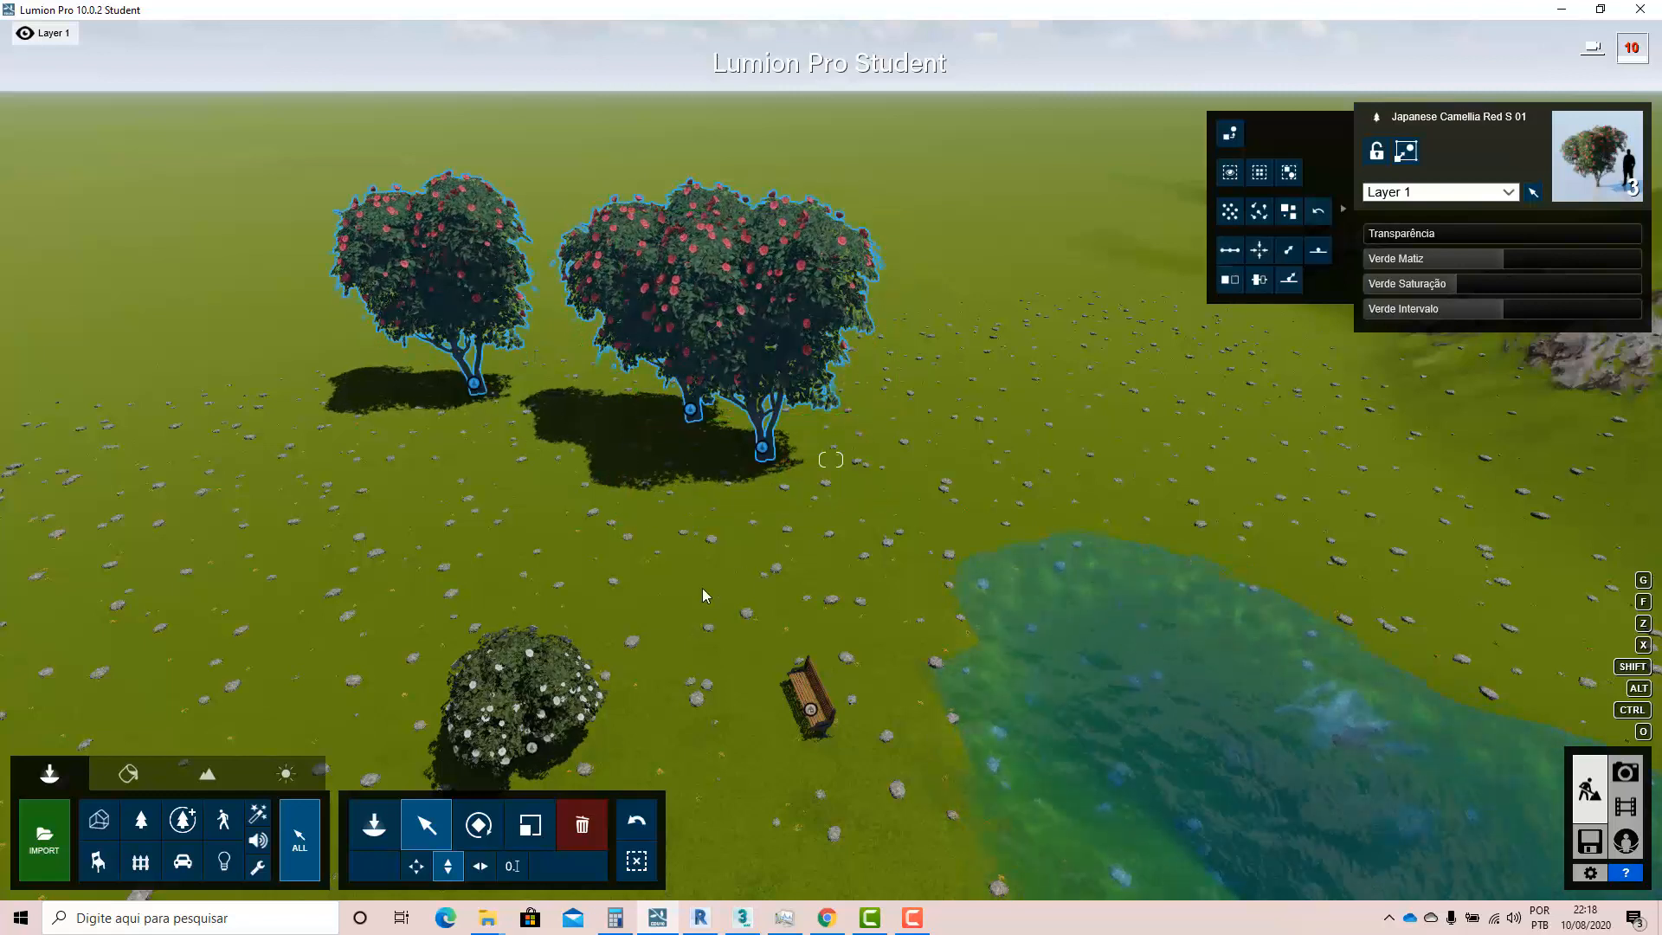
- Raise only the red camellia nearest the lake well above the ground and align the height of all identical camellias with it
left_click(810, 705)
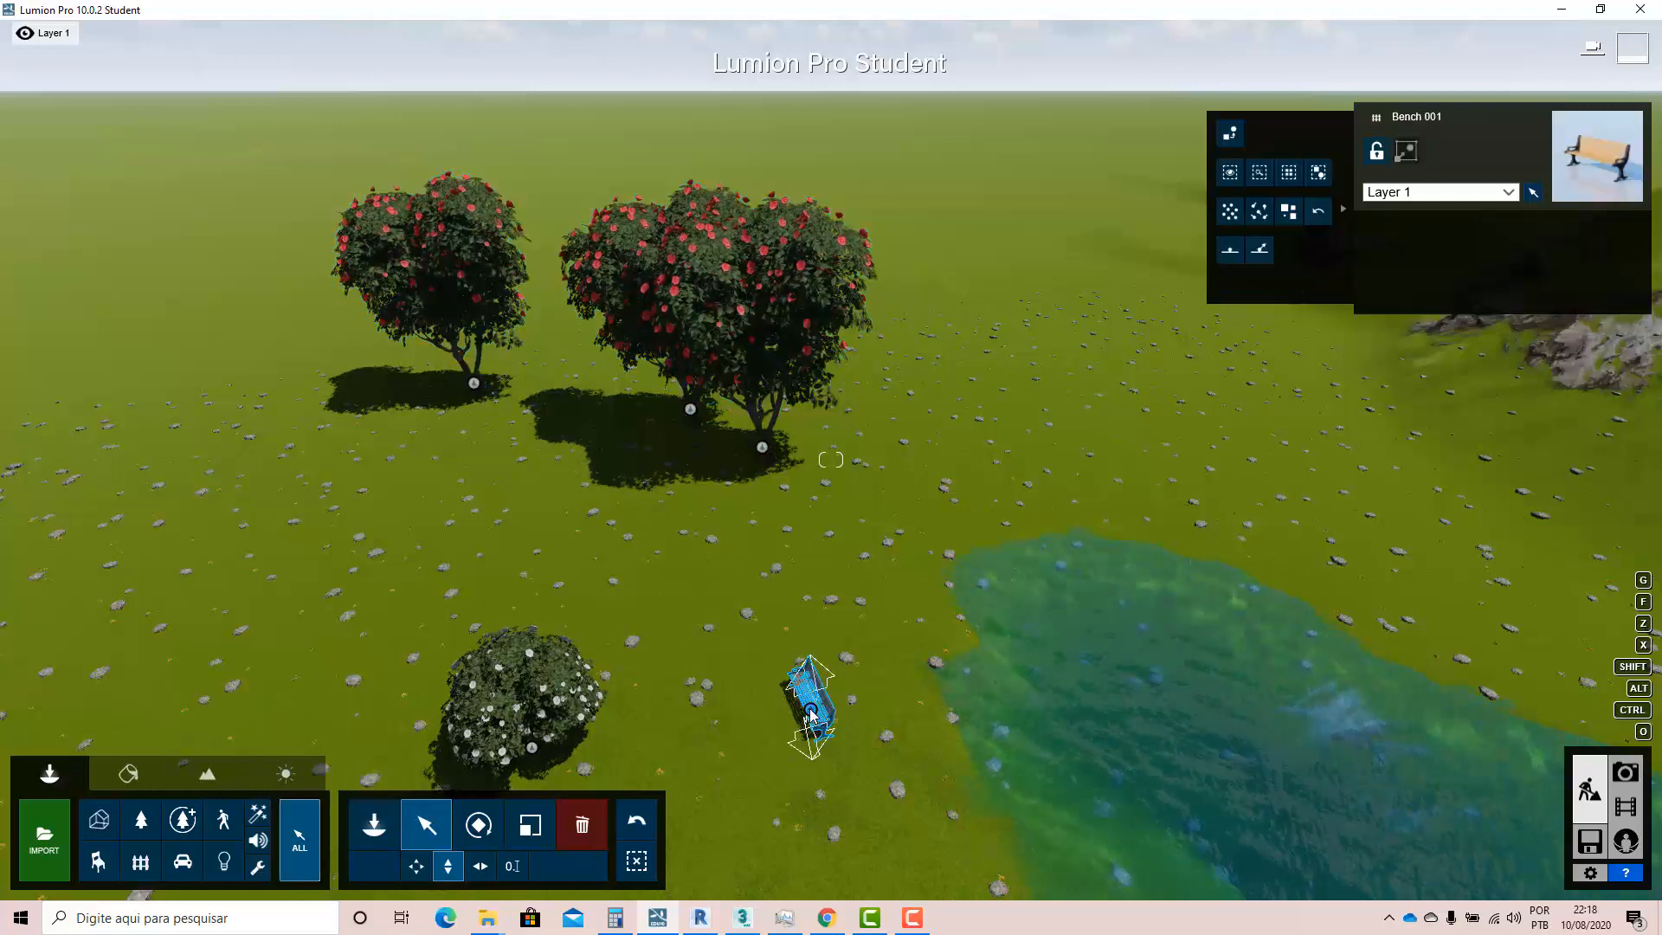
left_click(770, 459)
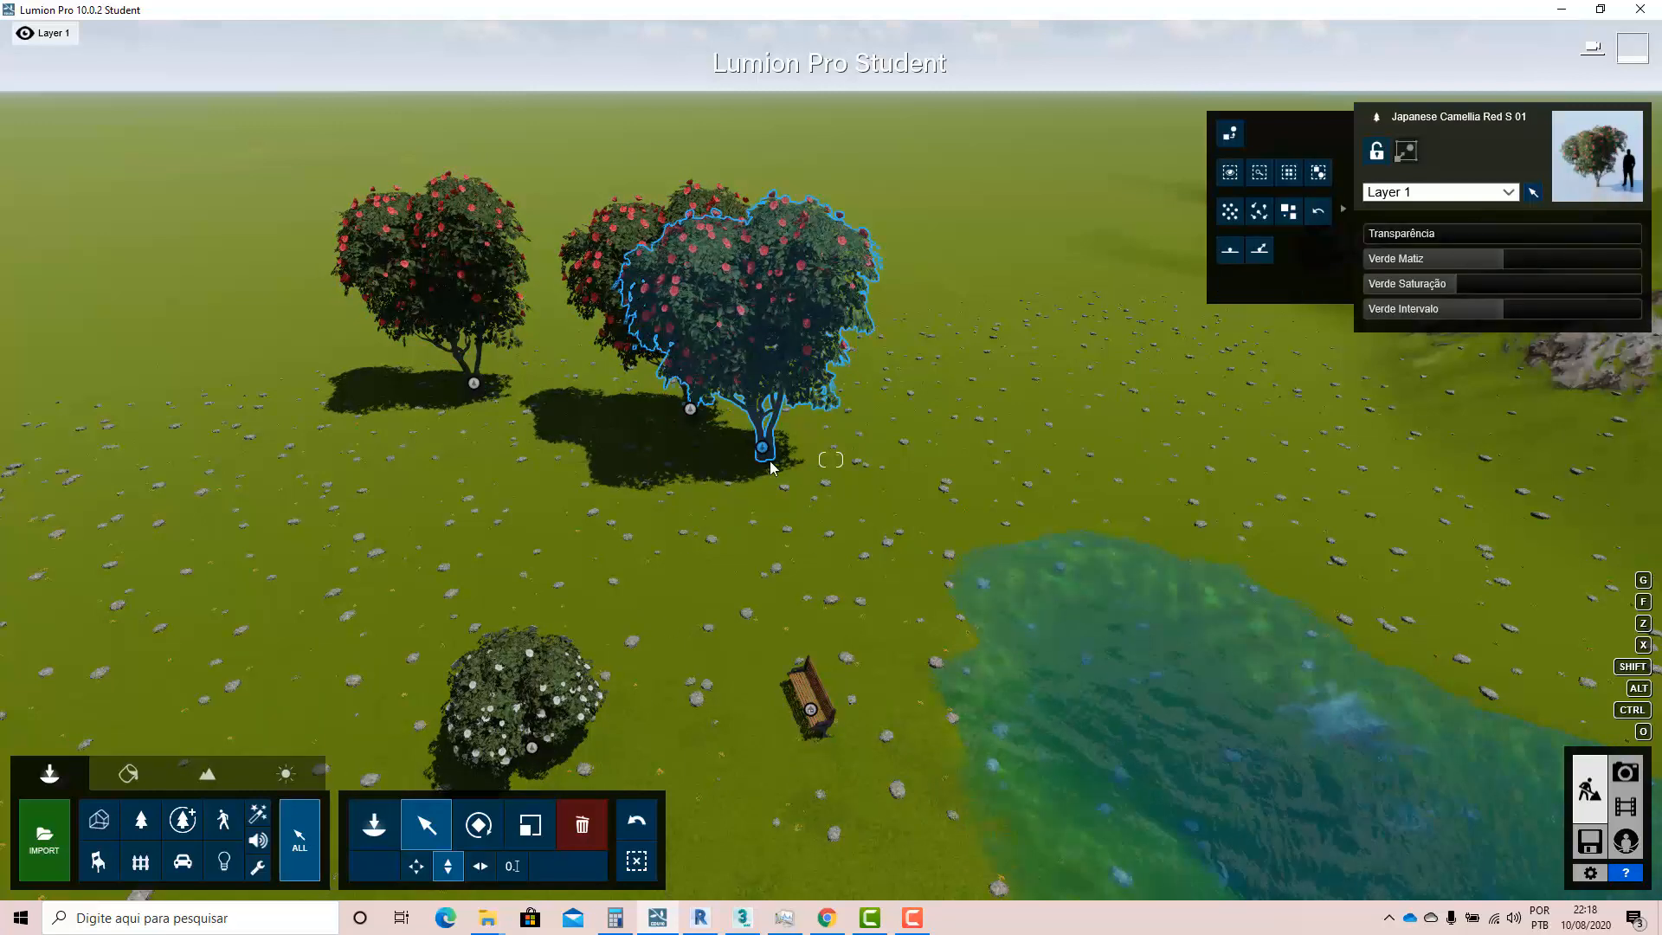
left_click_drag(764, 448, 784, 128)
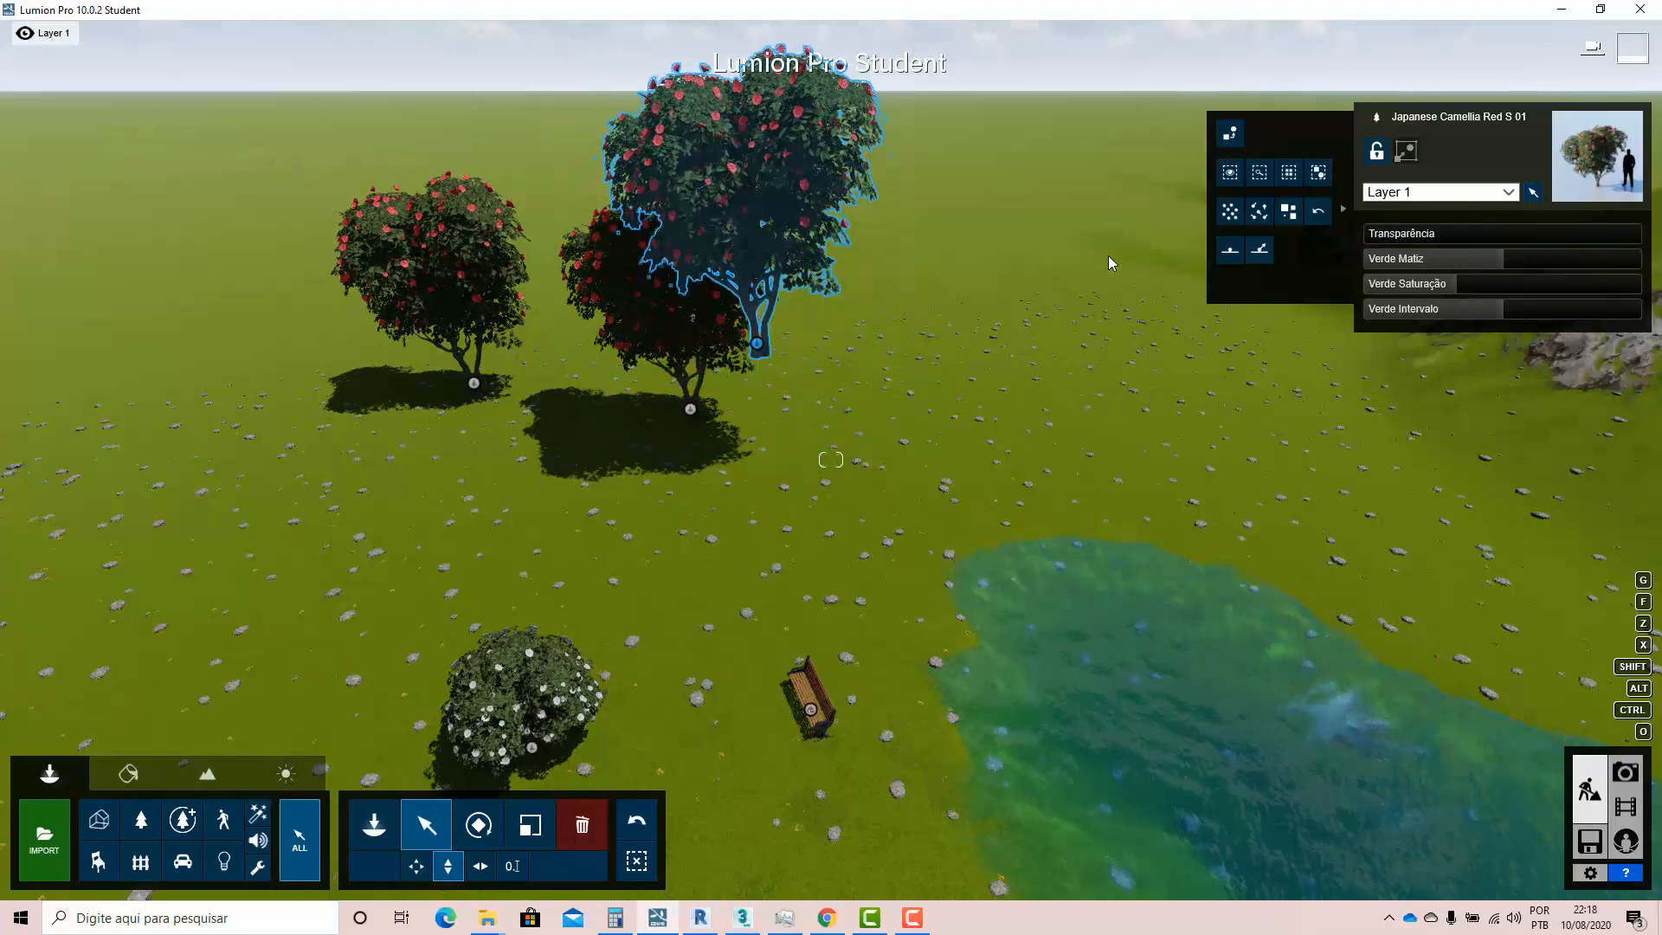
left_click(1289, 210)
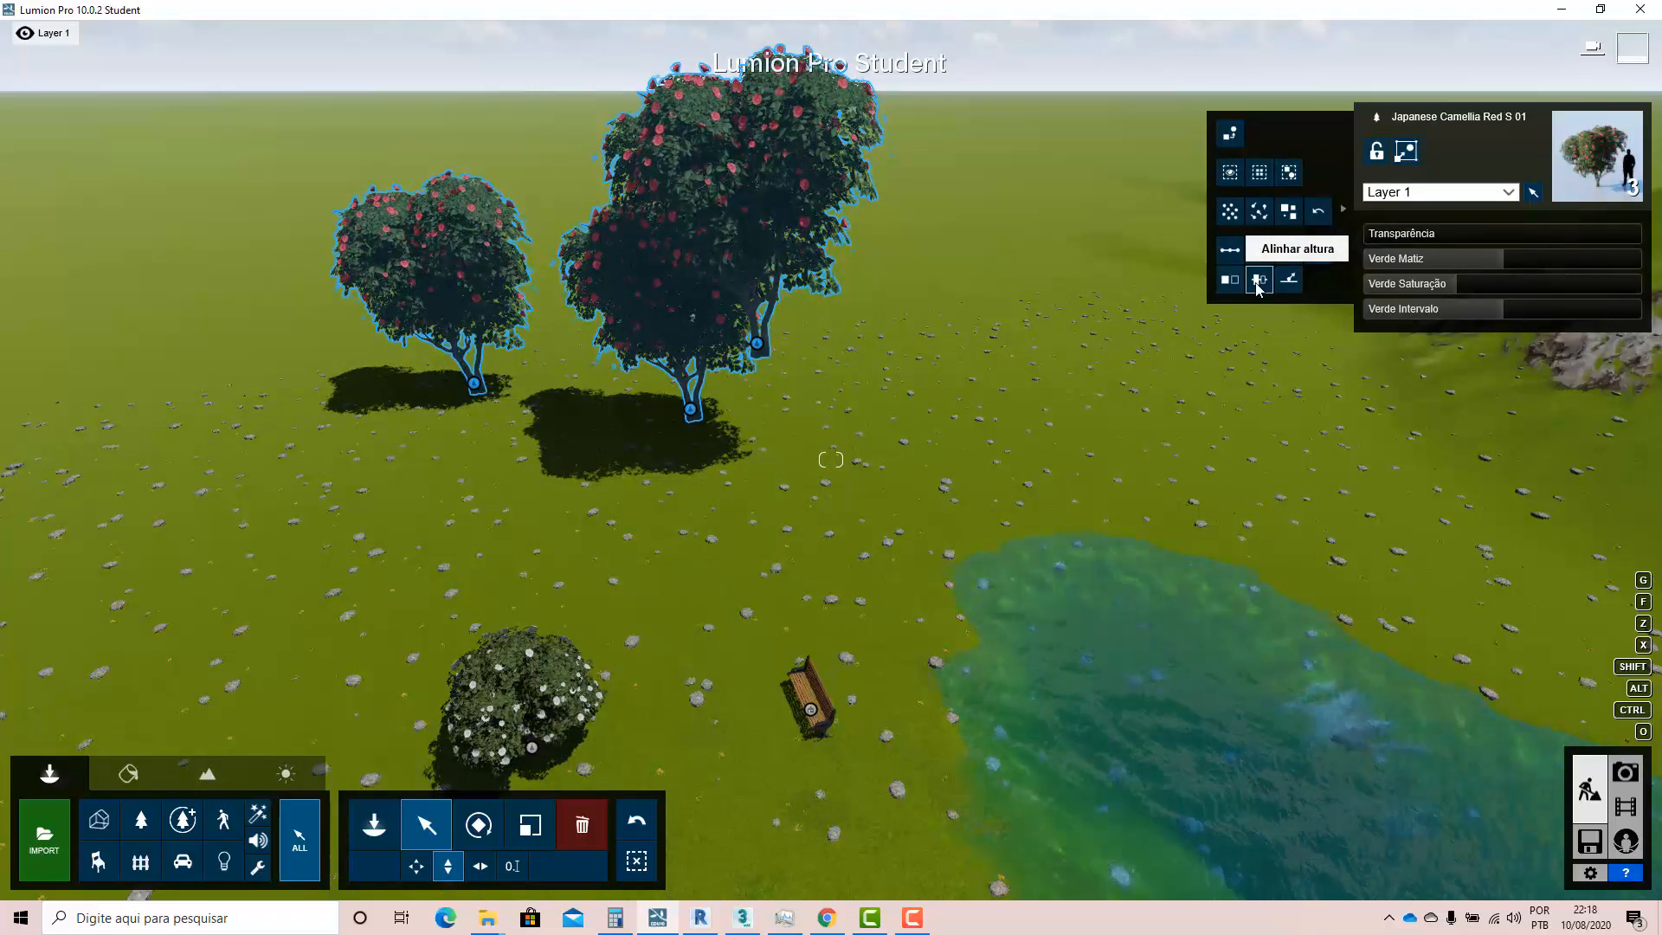
left_click(1258, 282)
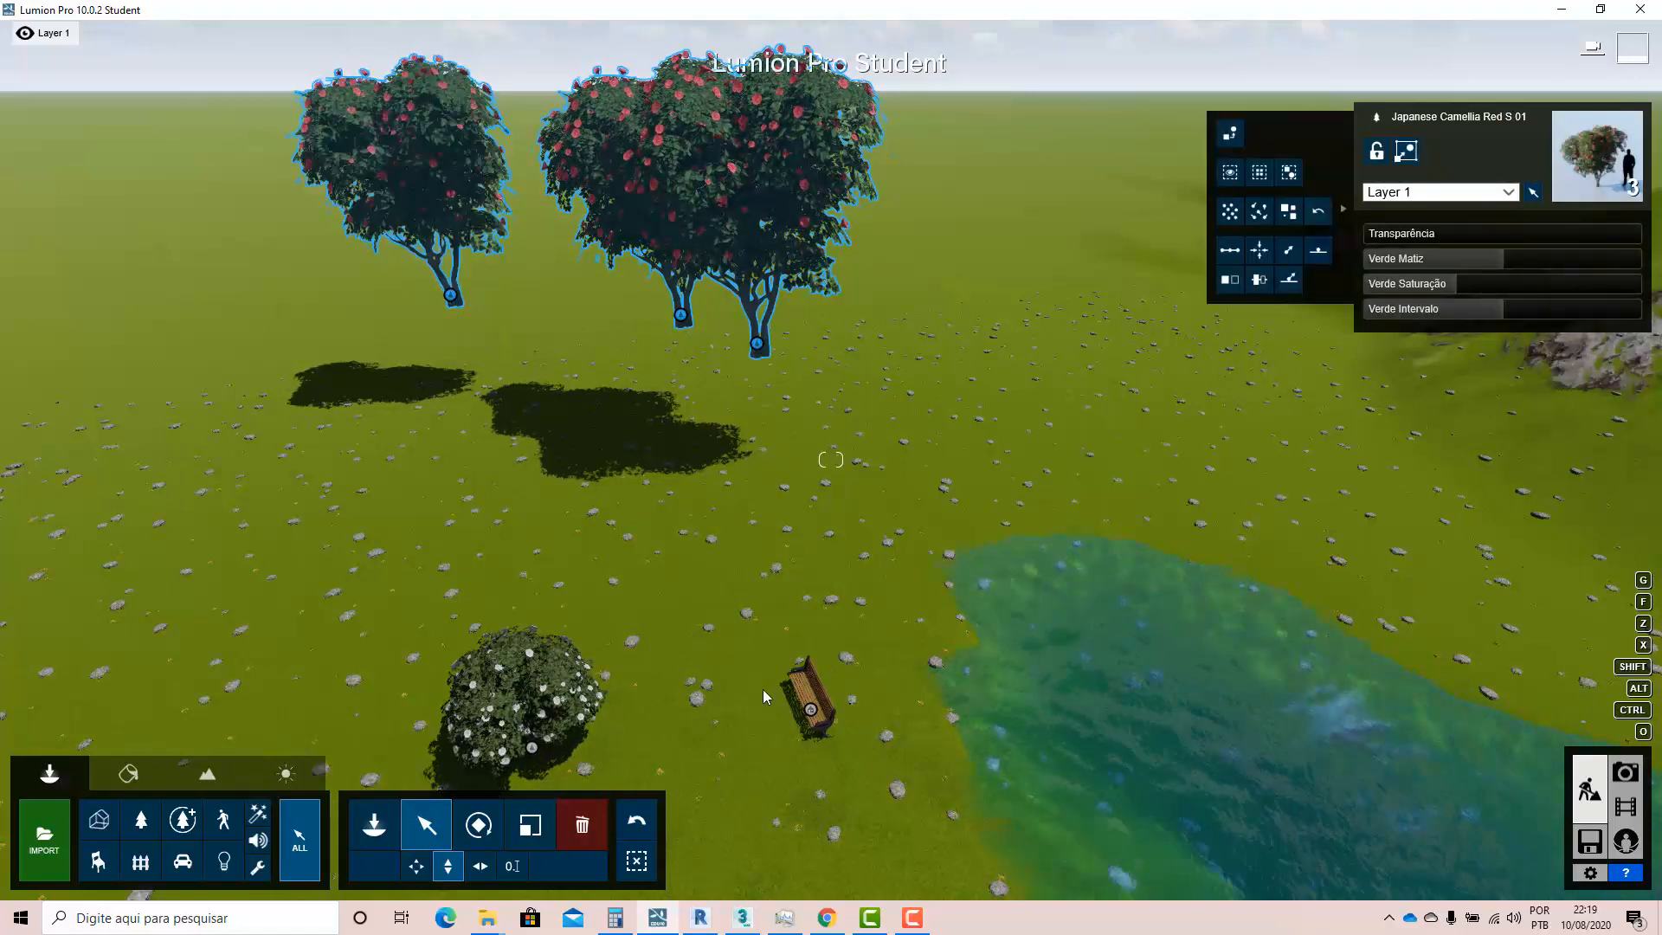
- Place the red camellia farthest from the lake on the landscape, select all identical camellias and align their height with it
left_click(809, 710)
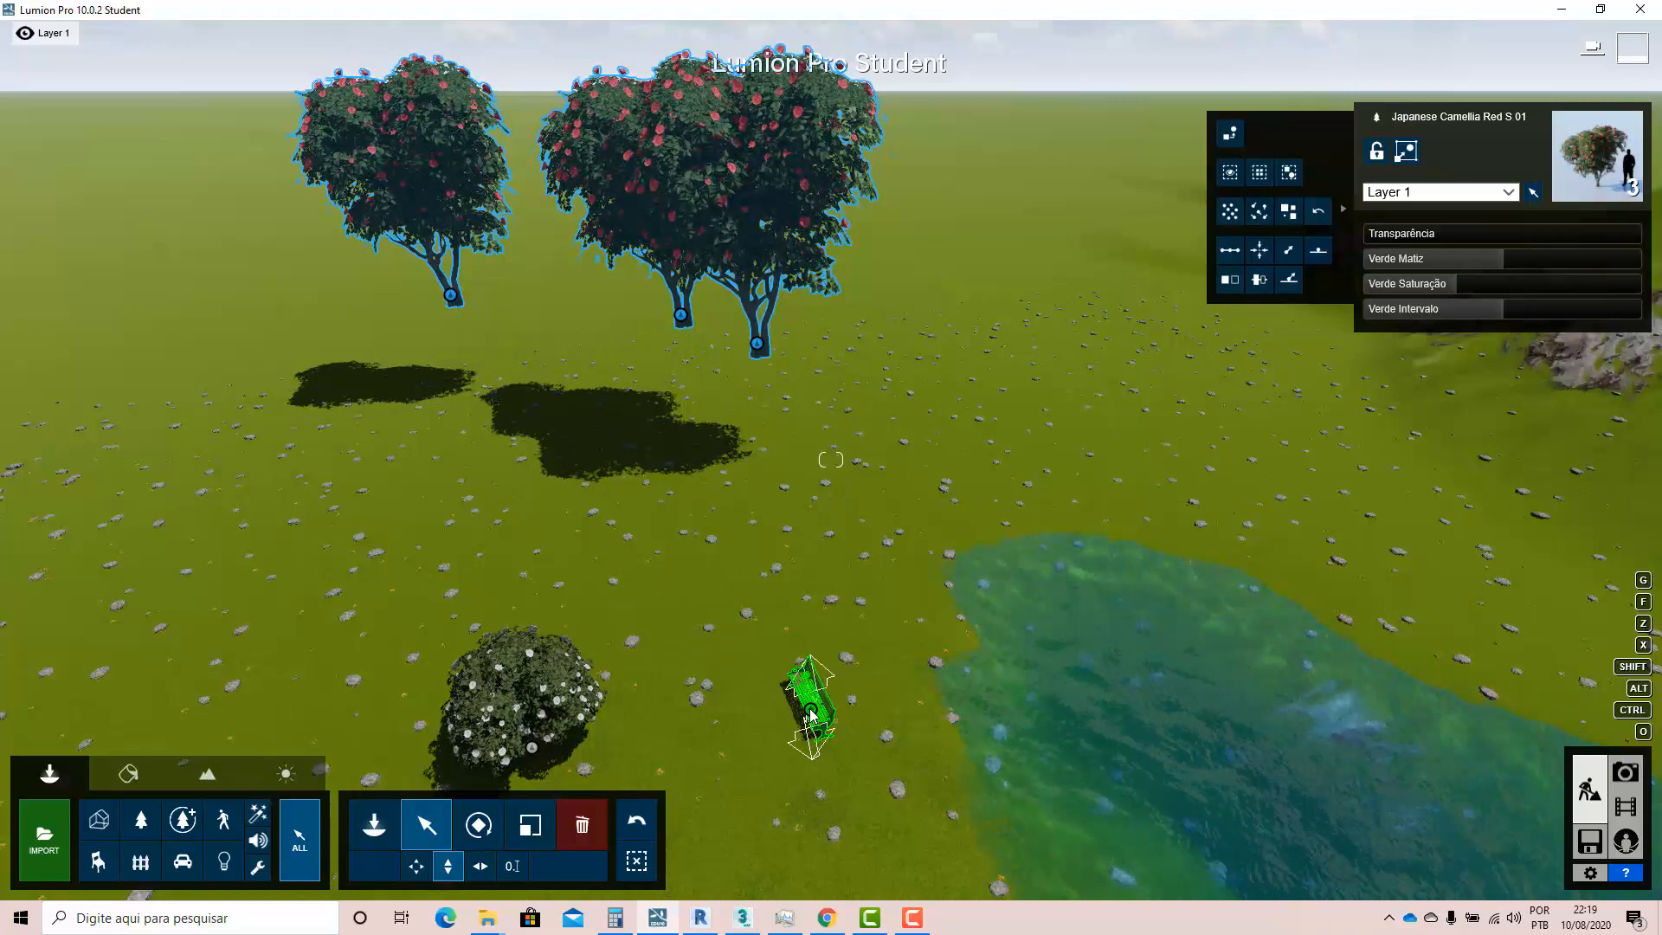
left_click(451, 297)
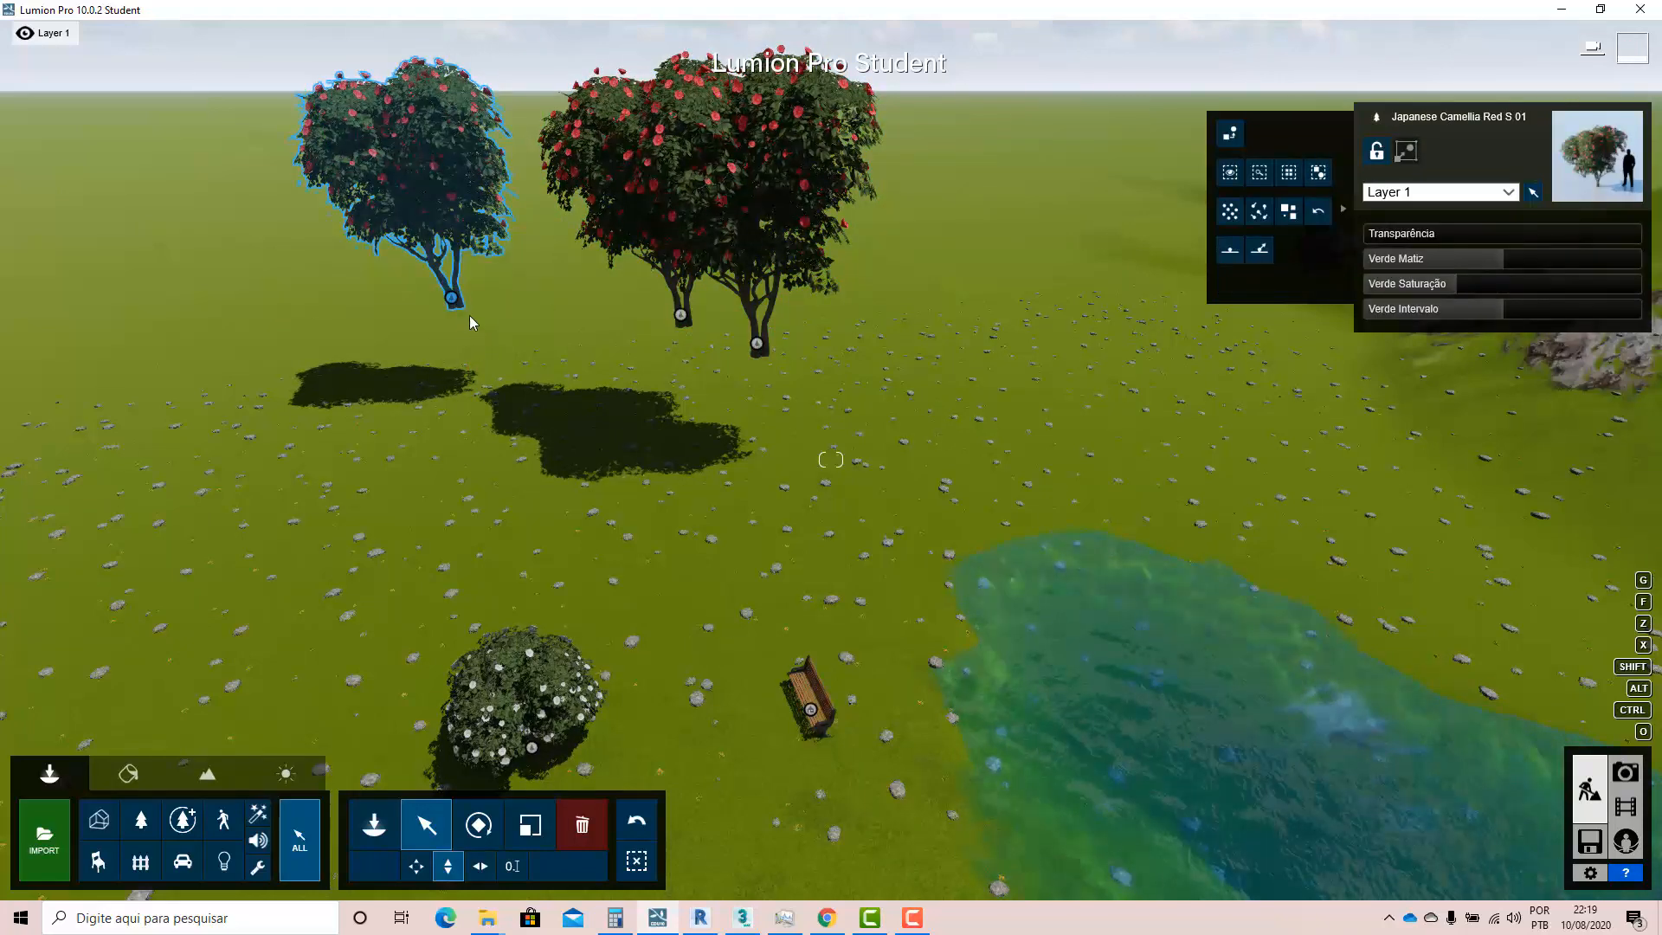
left_click(1253, 253)
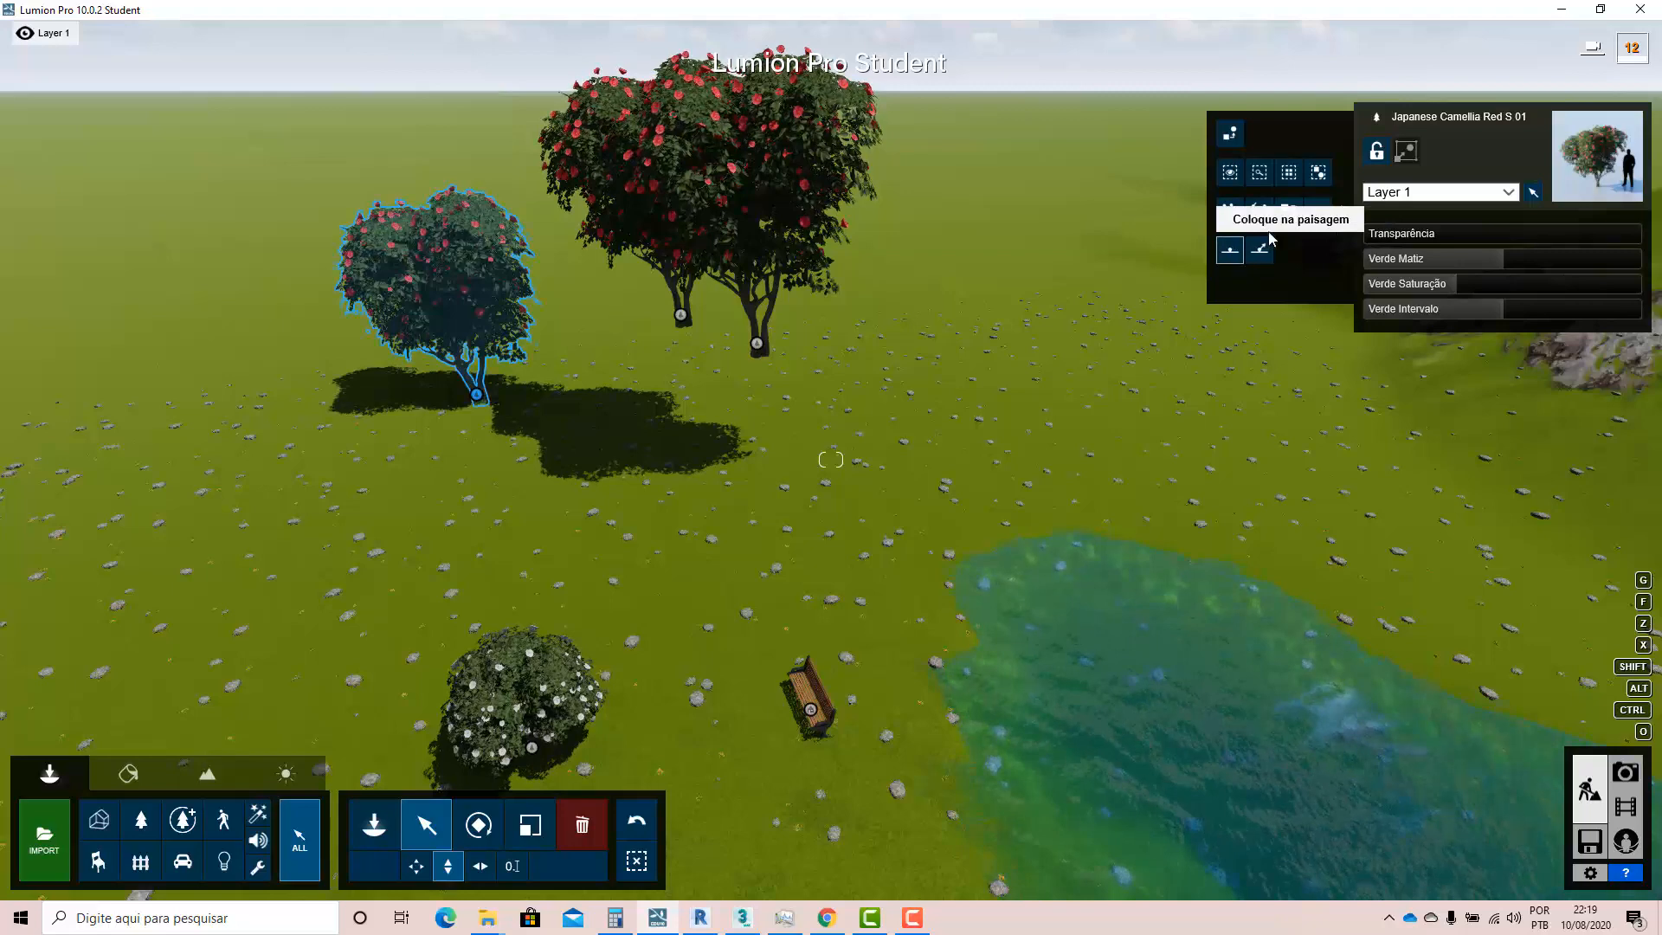
left_click(1288, 173)
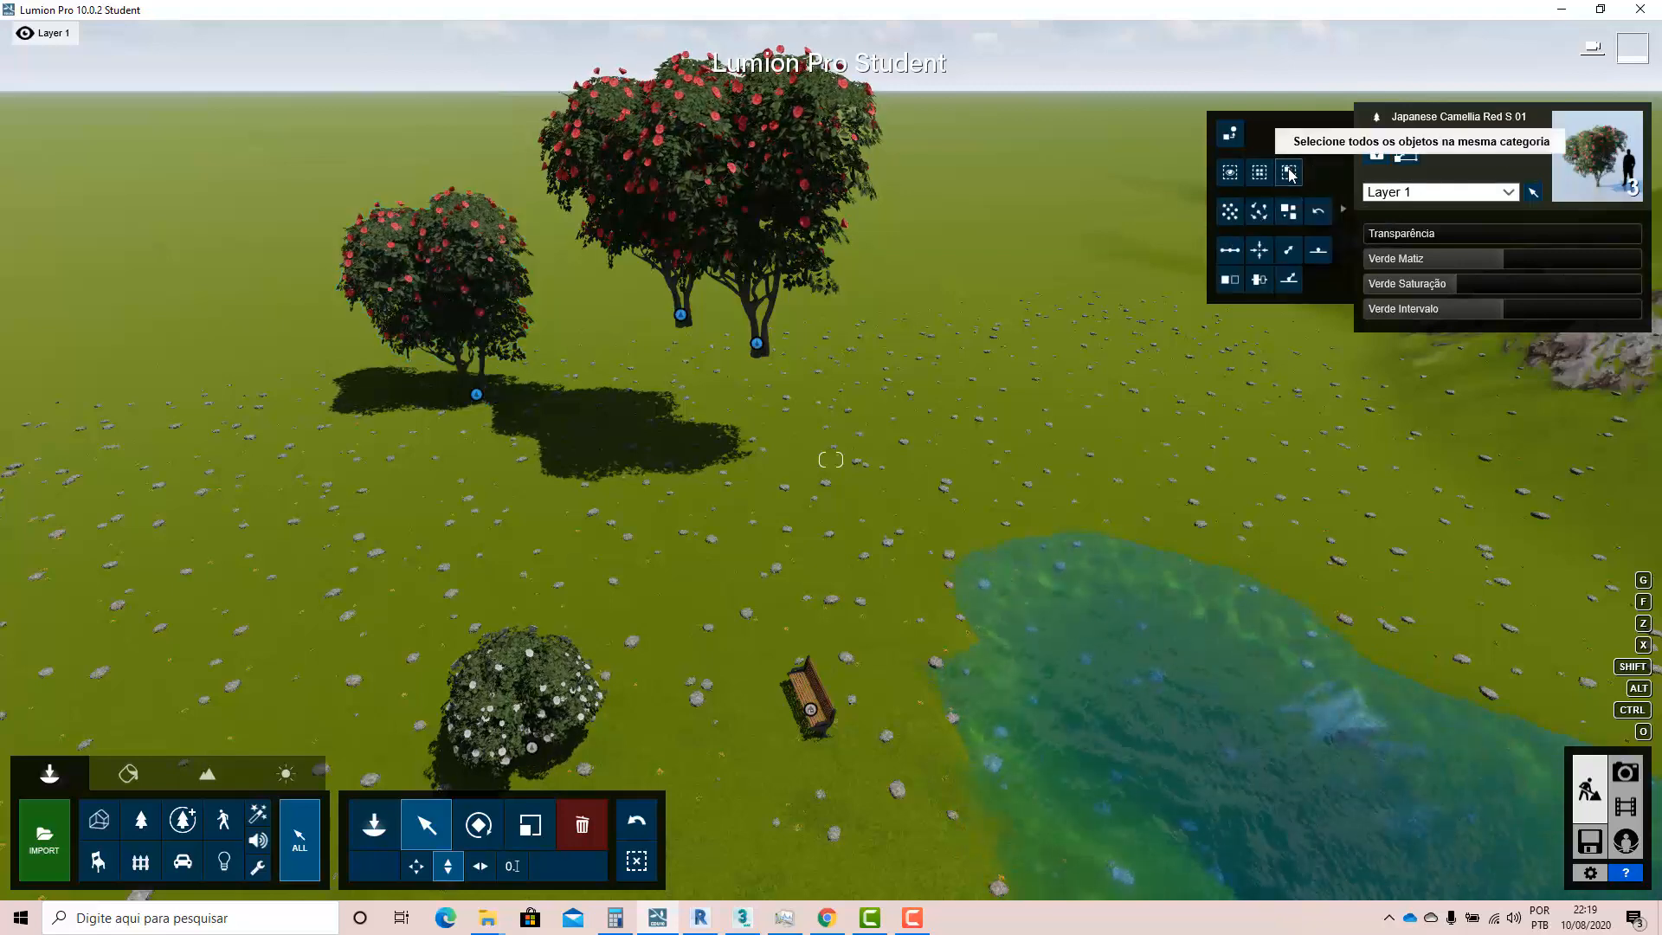
left_click(1258, 282)
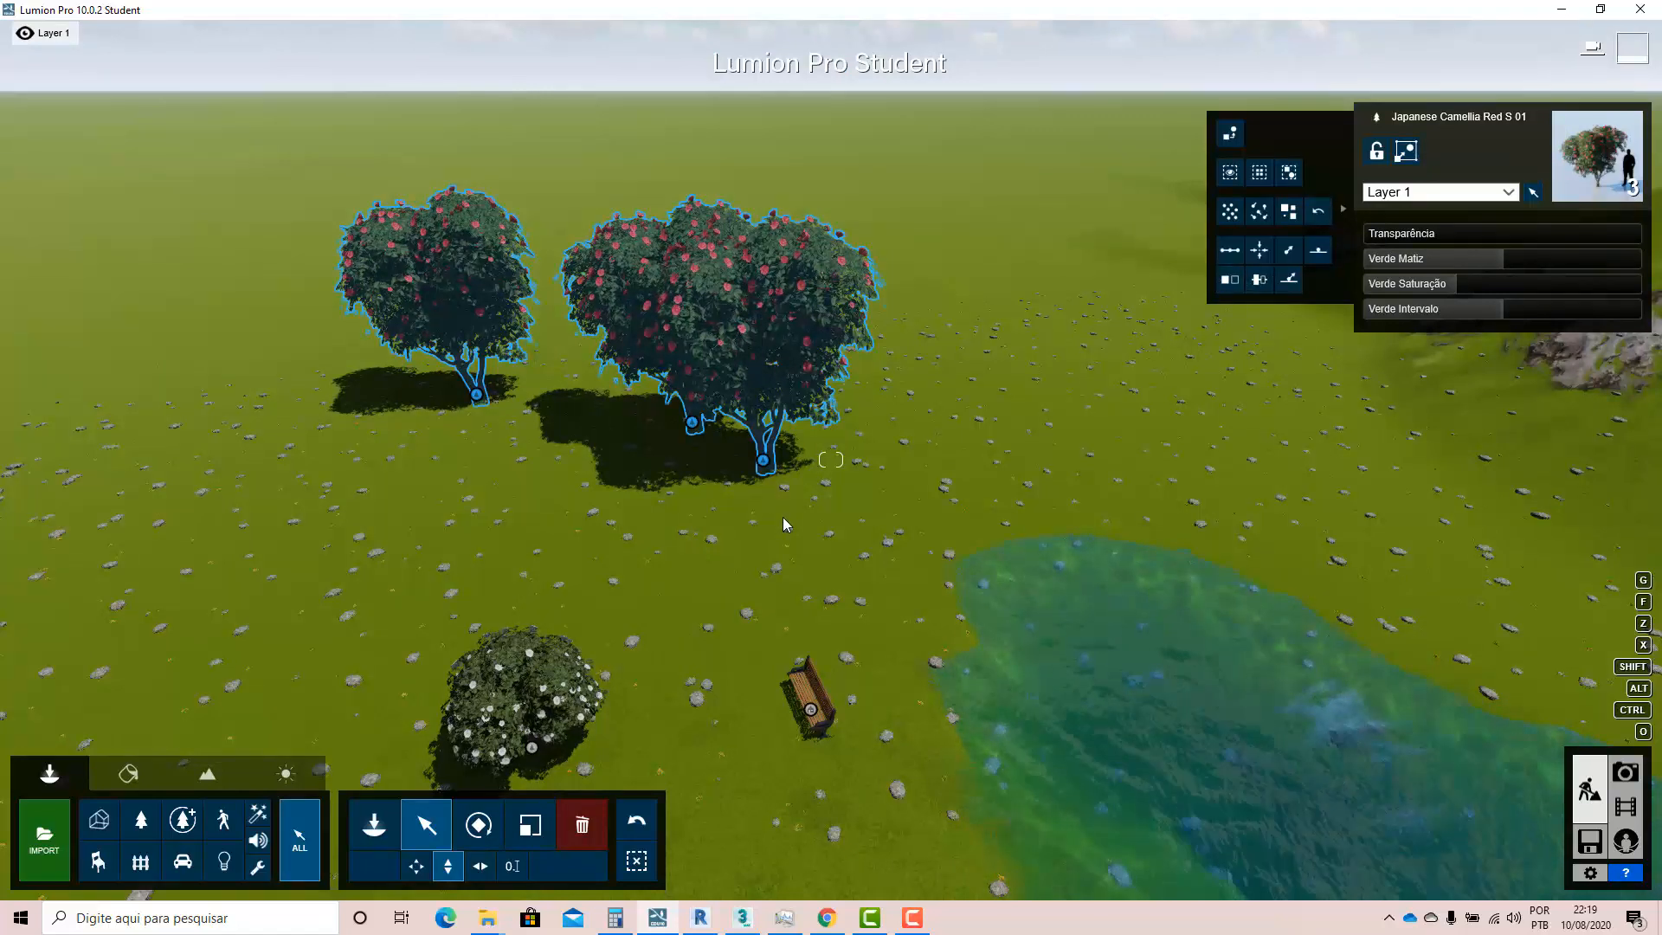
- Choose the orange-leaved shrub from page 11 of the nature library and place two individual copies on the grass beyond the small lake
scroll(782, 517, "down", 5)
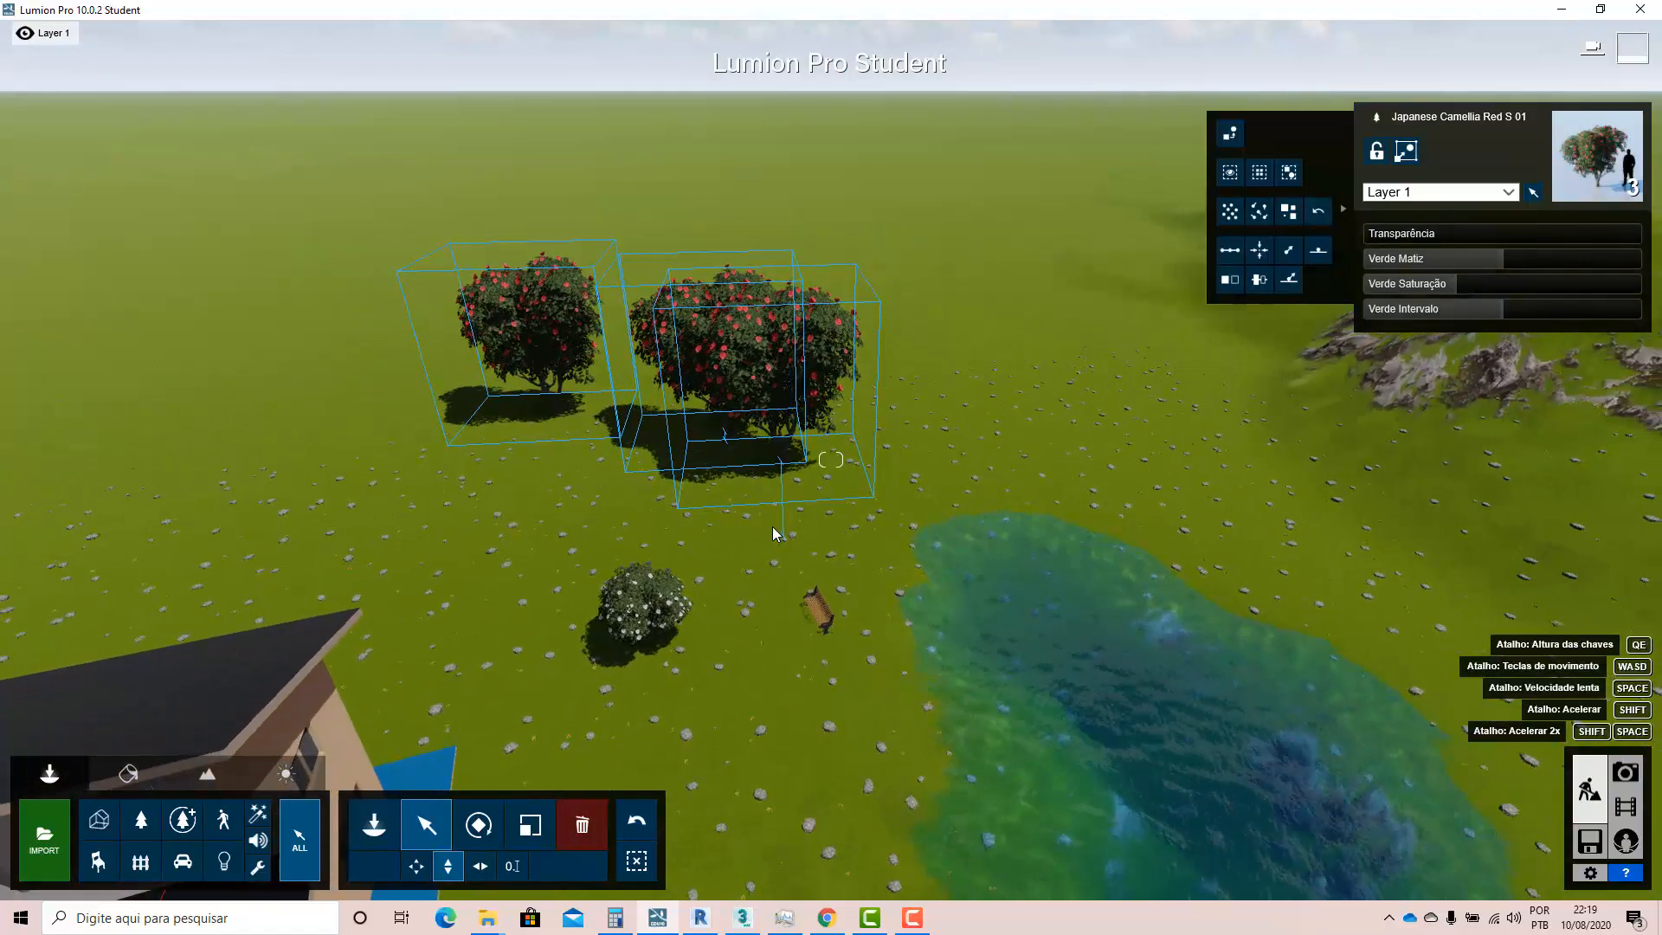
scroll(792, 527, "down", 2)
right_click_drag(792, 527, 793, 535)
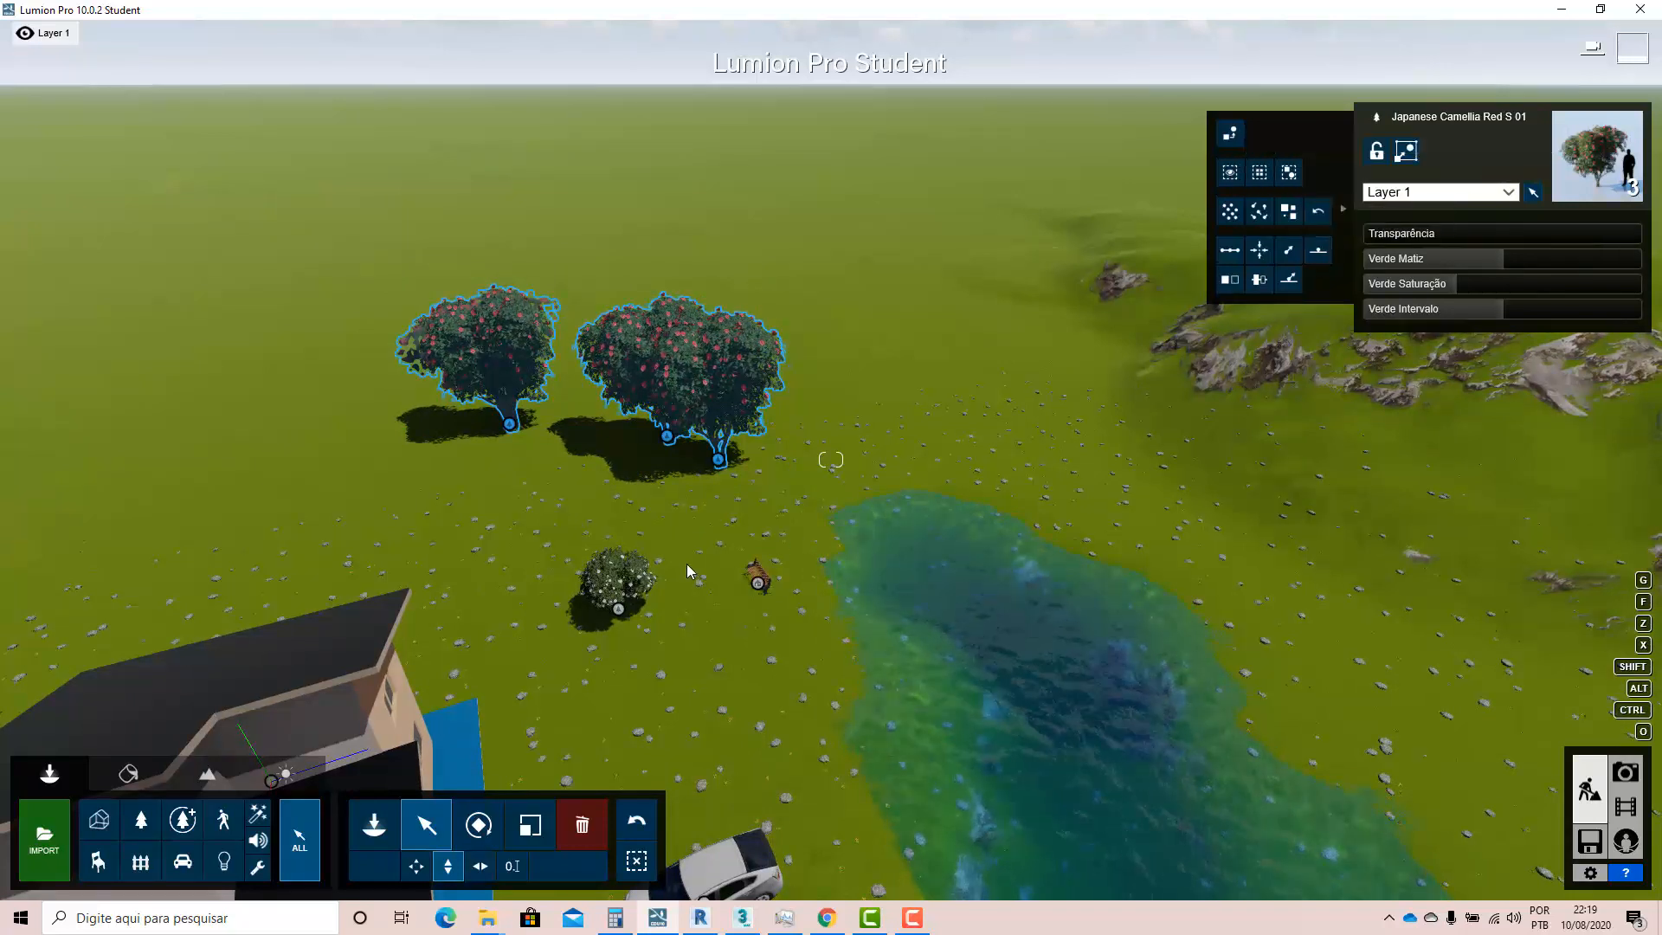
right_click_drag(670, 554, 776, 559)
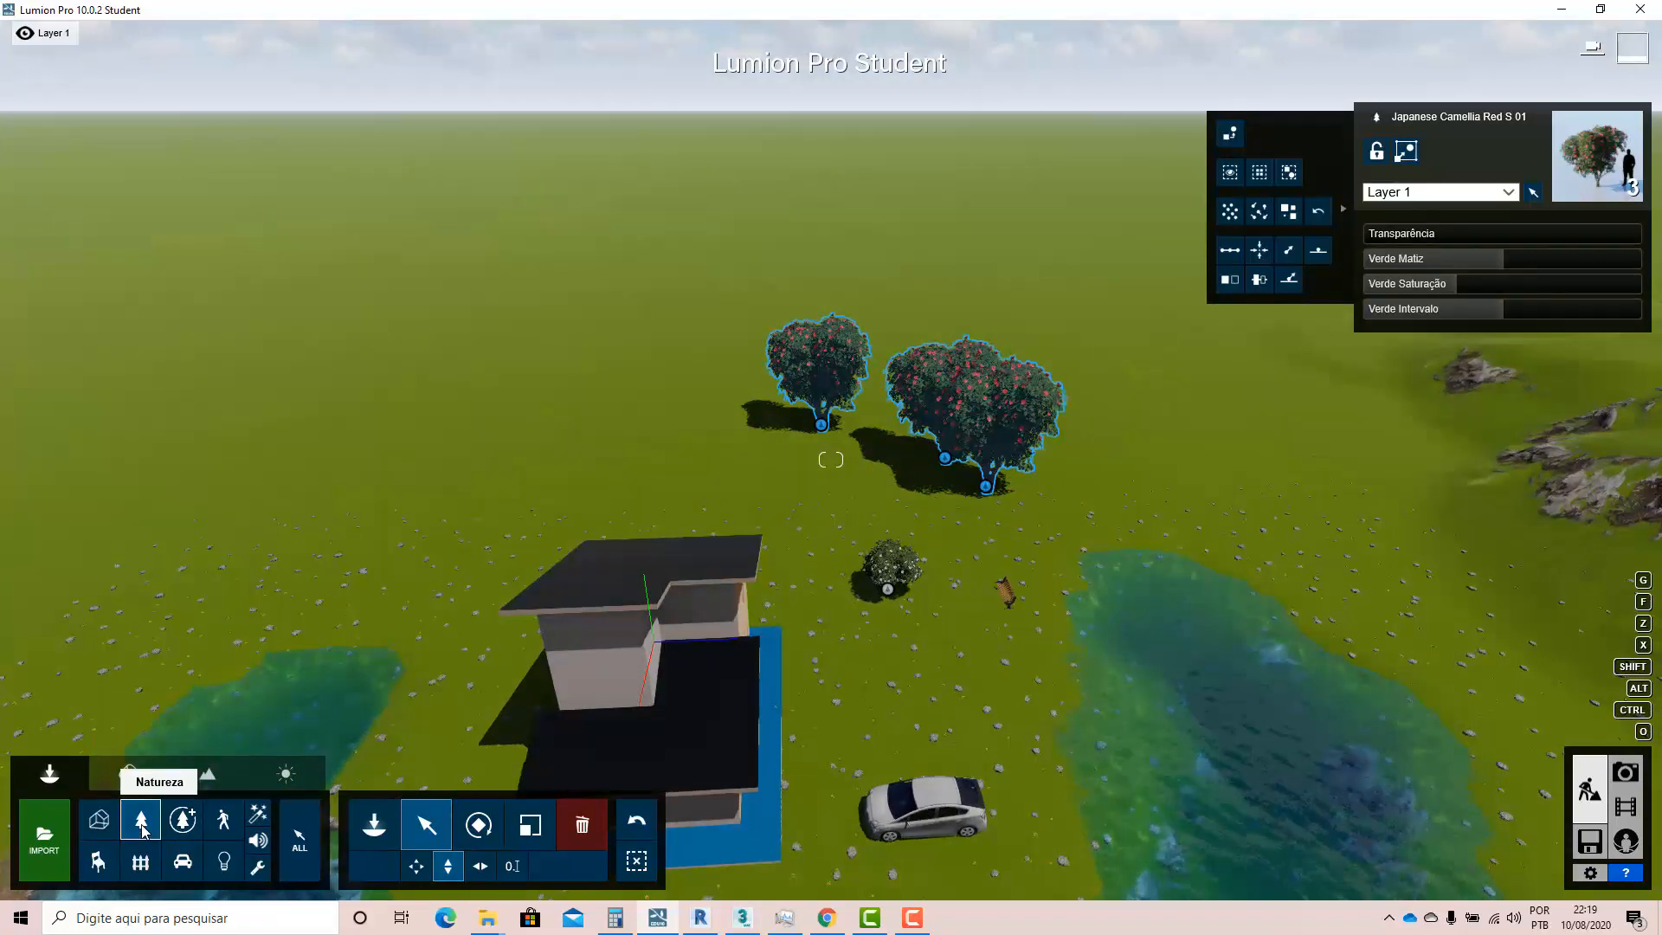
right_click_drag(415, 640, 320, 630)
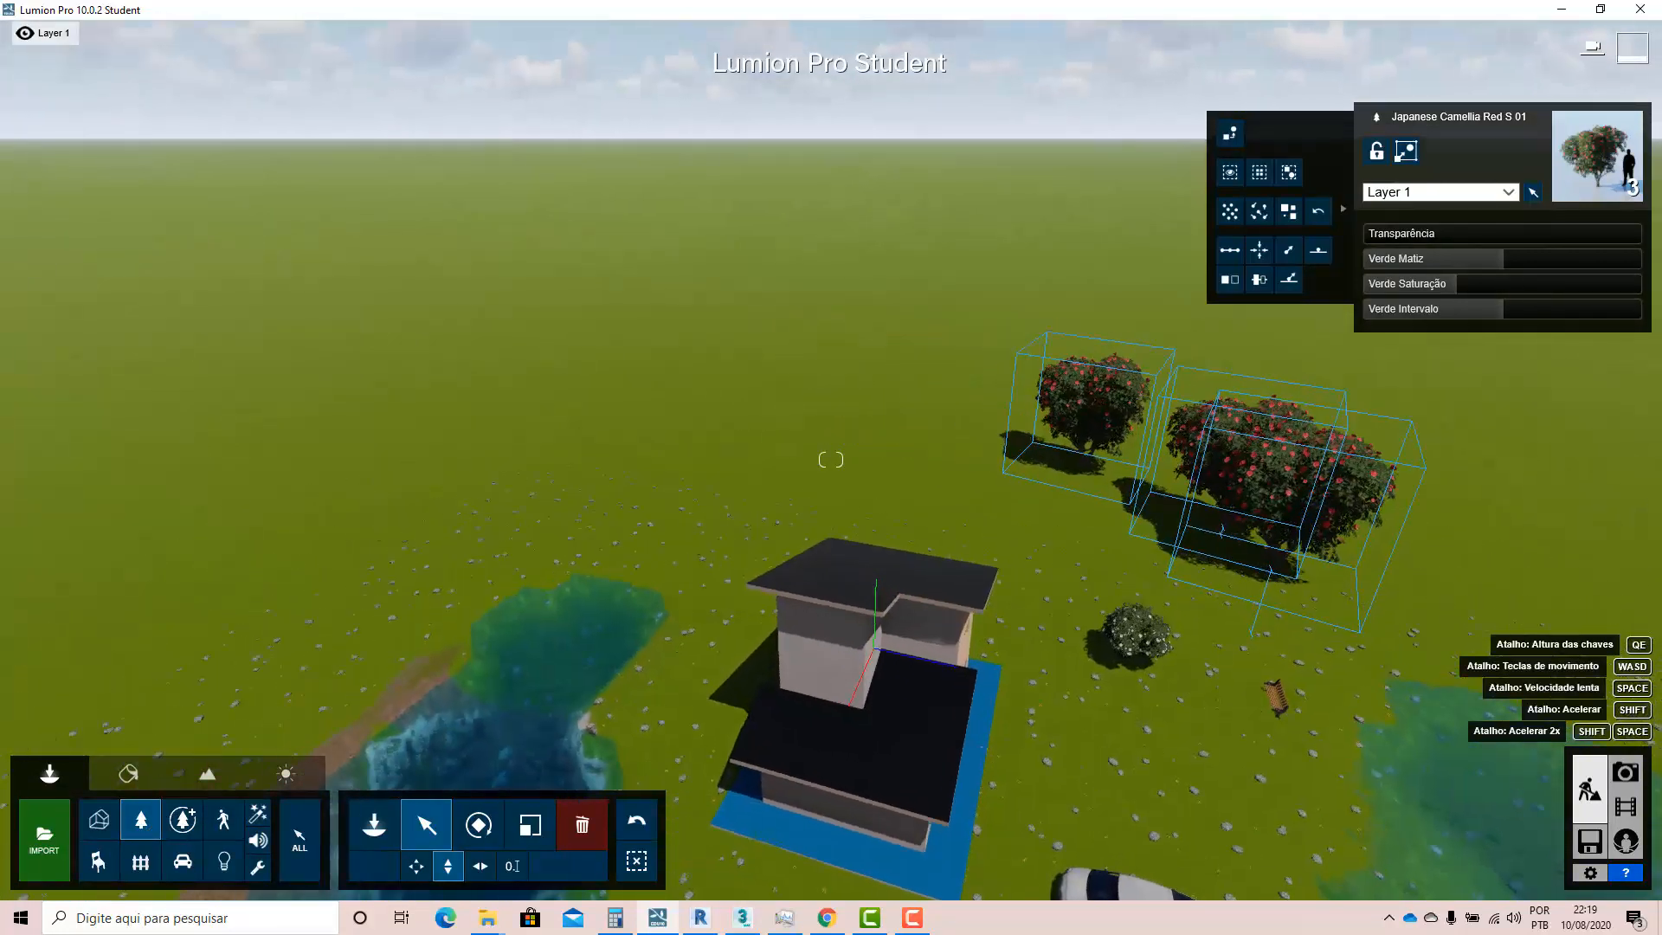
right_click_drag(571, 596, 531, 582)
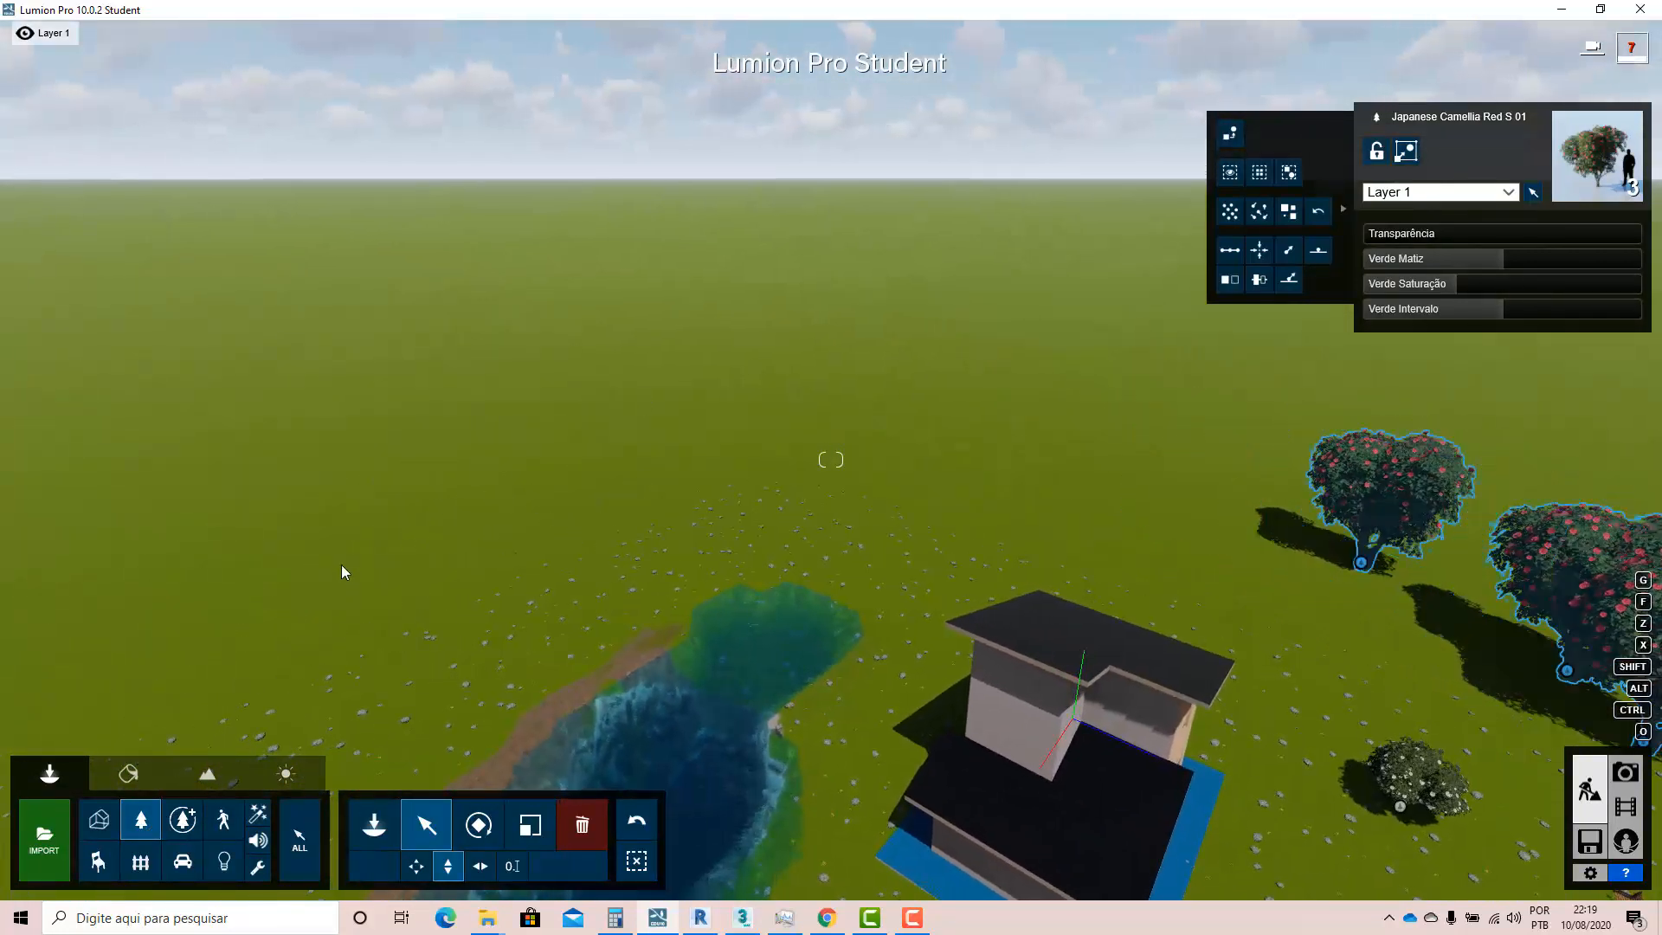
scroll(392, 657, "up", 2)
scroll(392, 657, "down", 2)
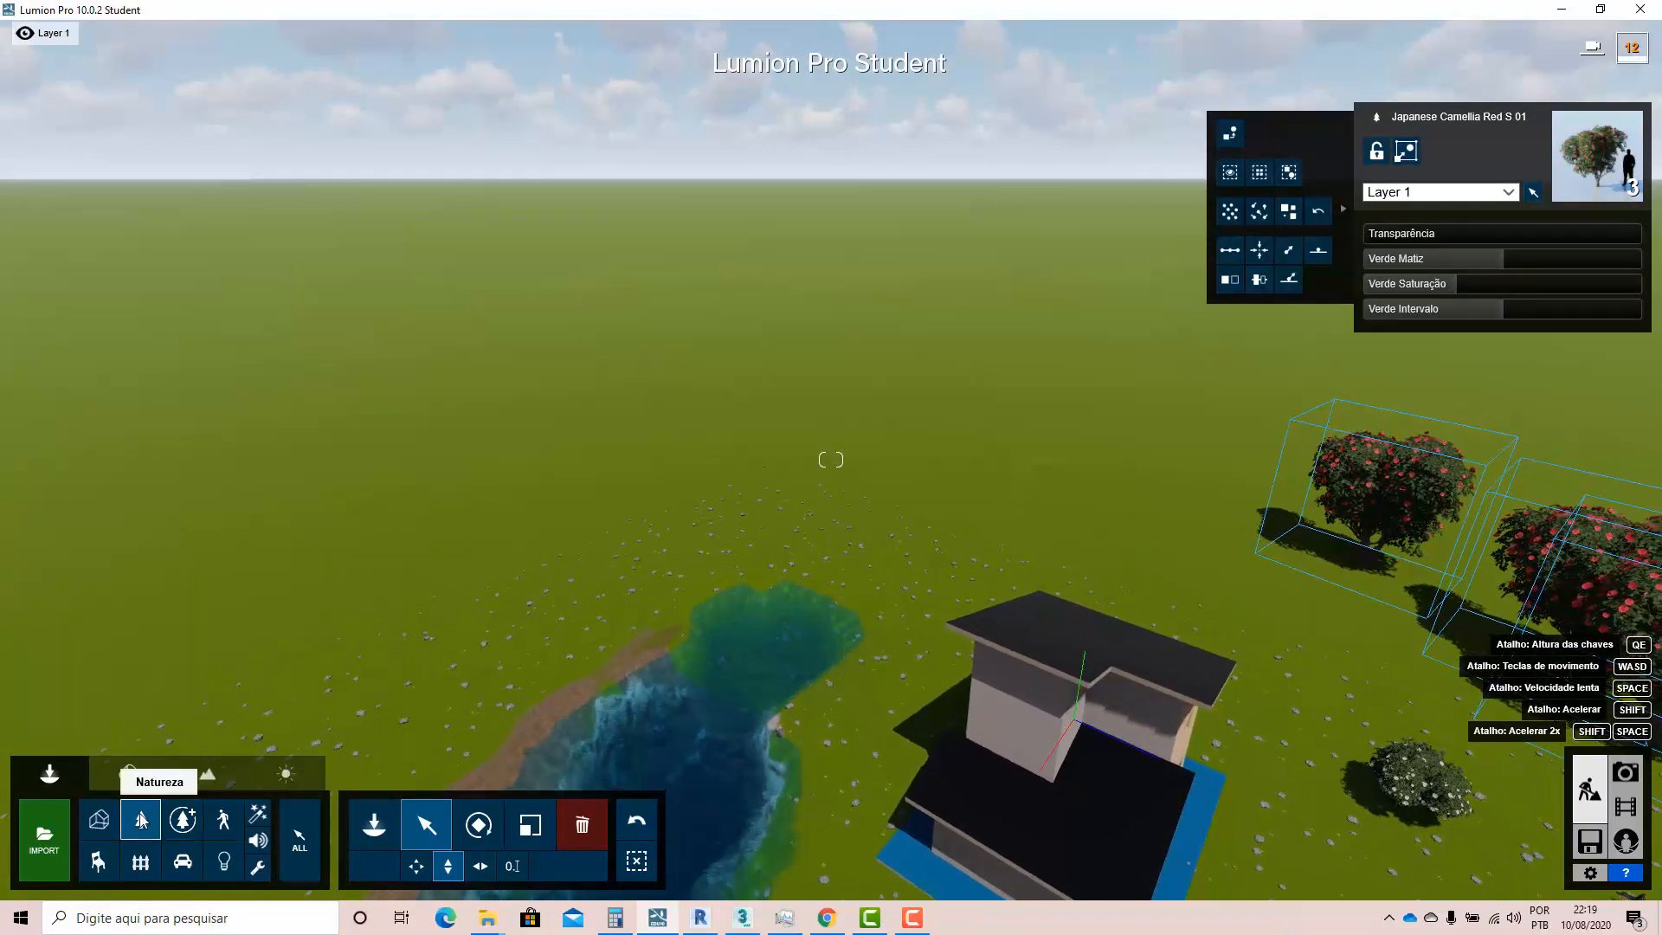
left_click(141, 820)
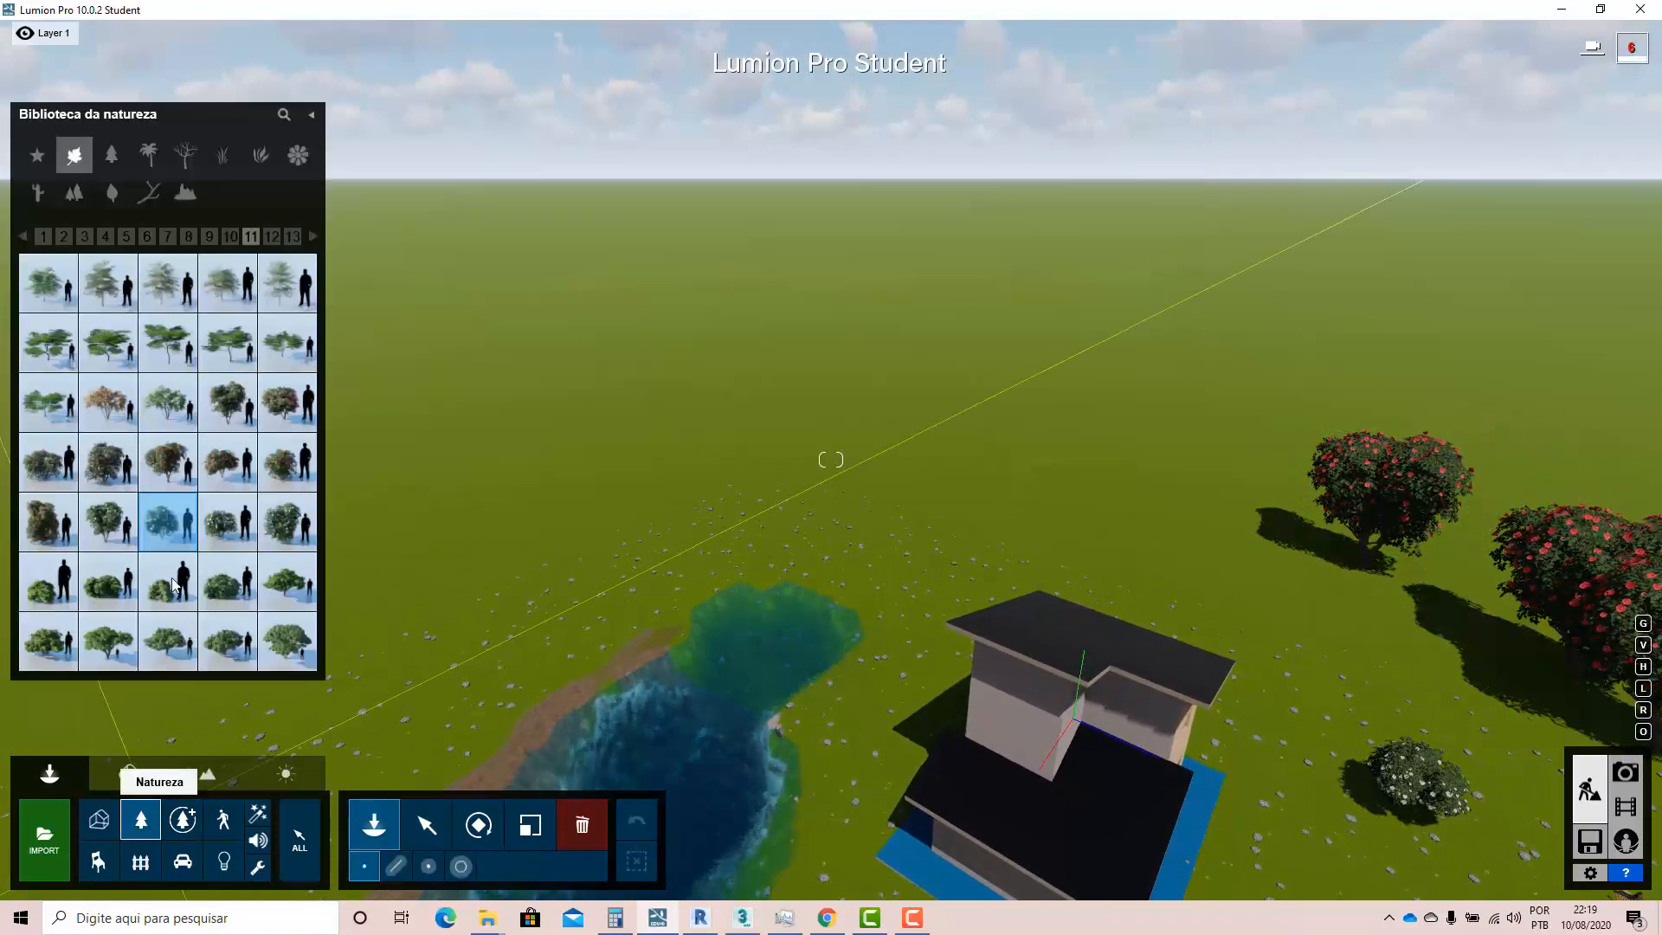
left_click(101, 405)
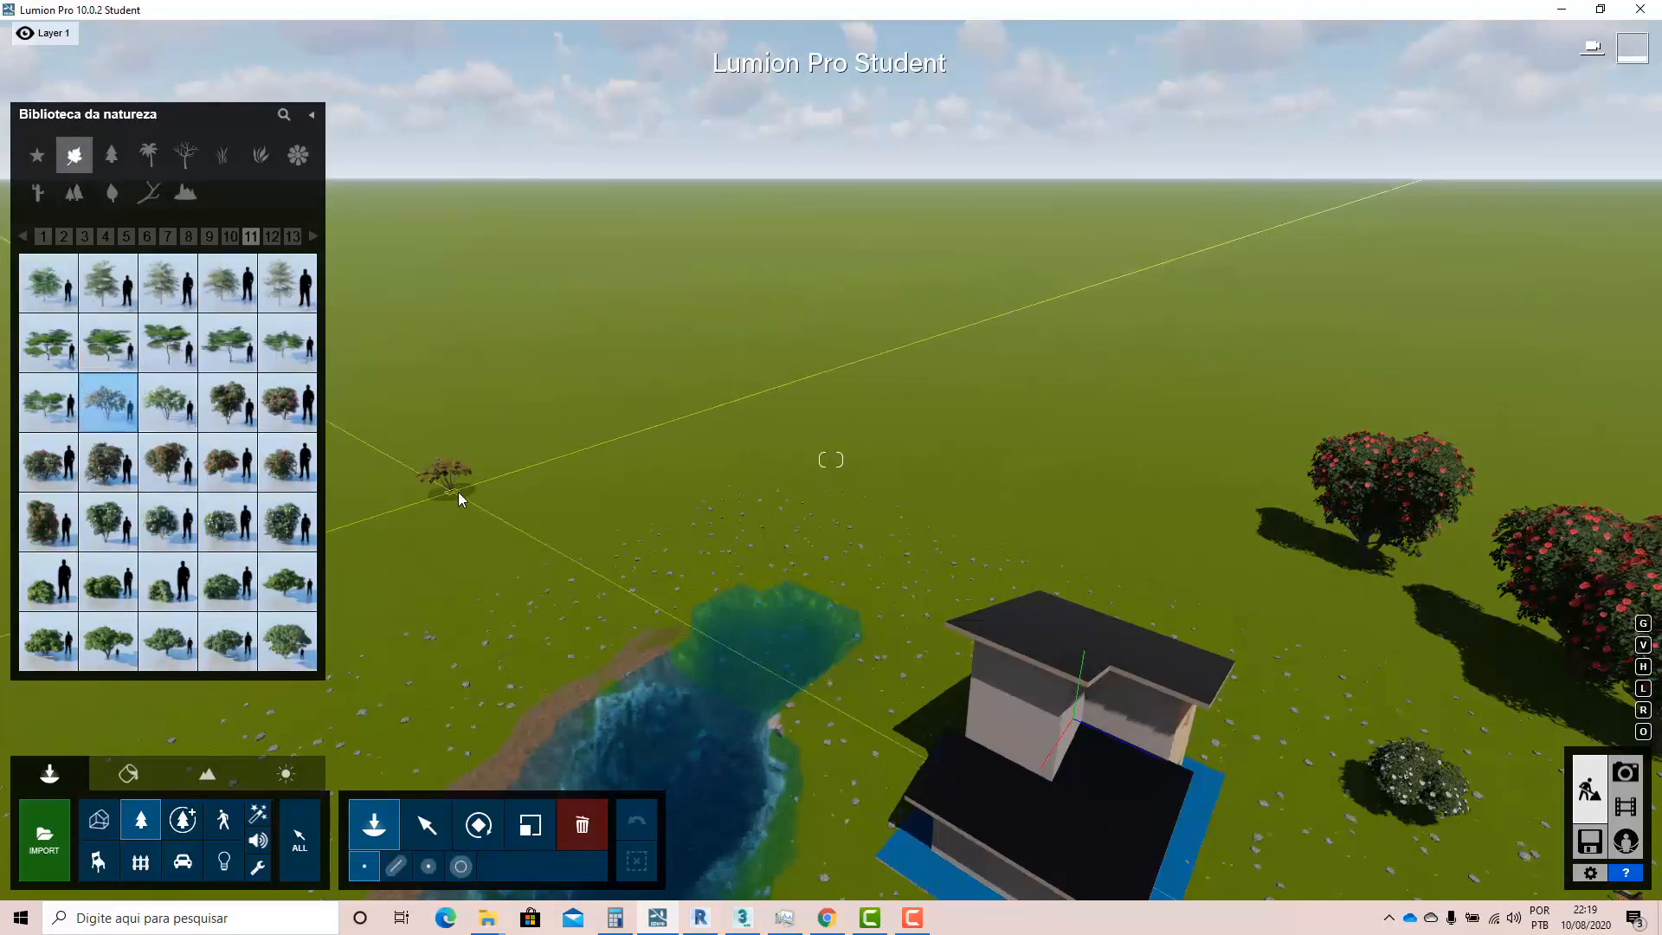
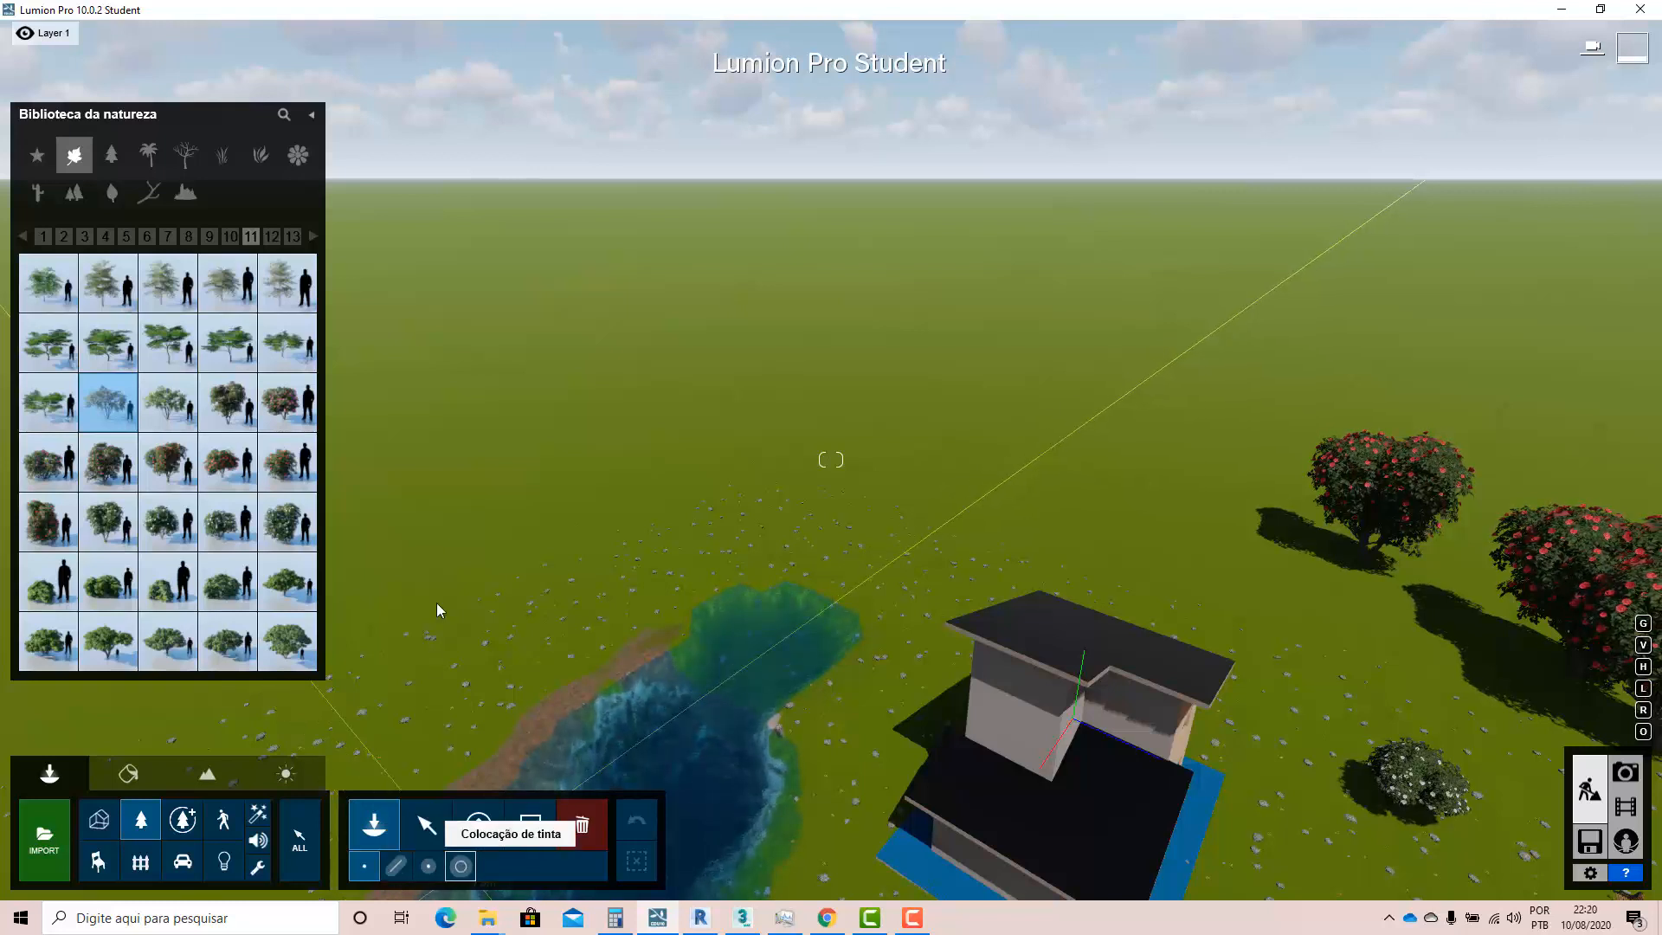
left_click_drag(440, 553, 589, 507)
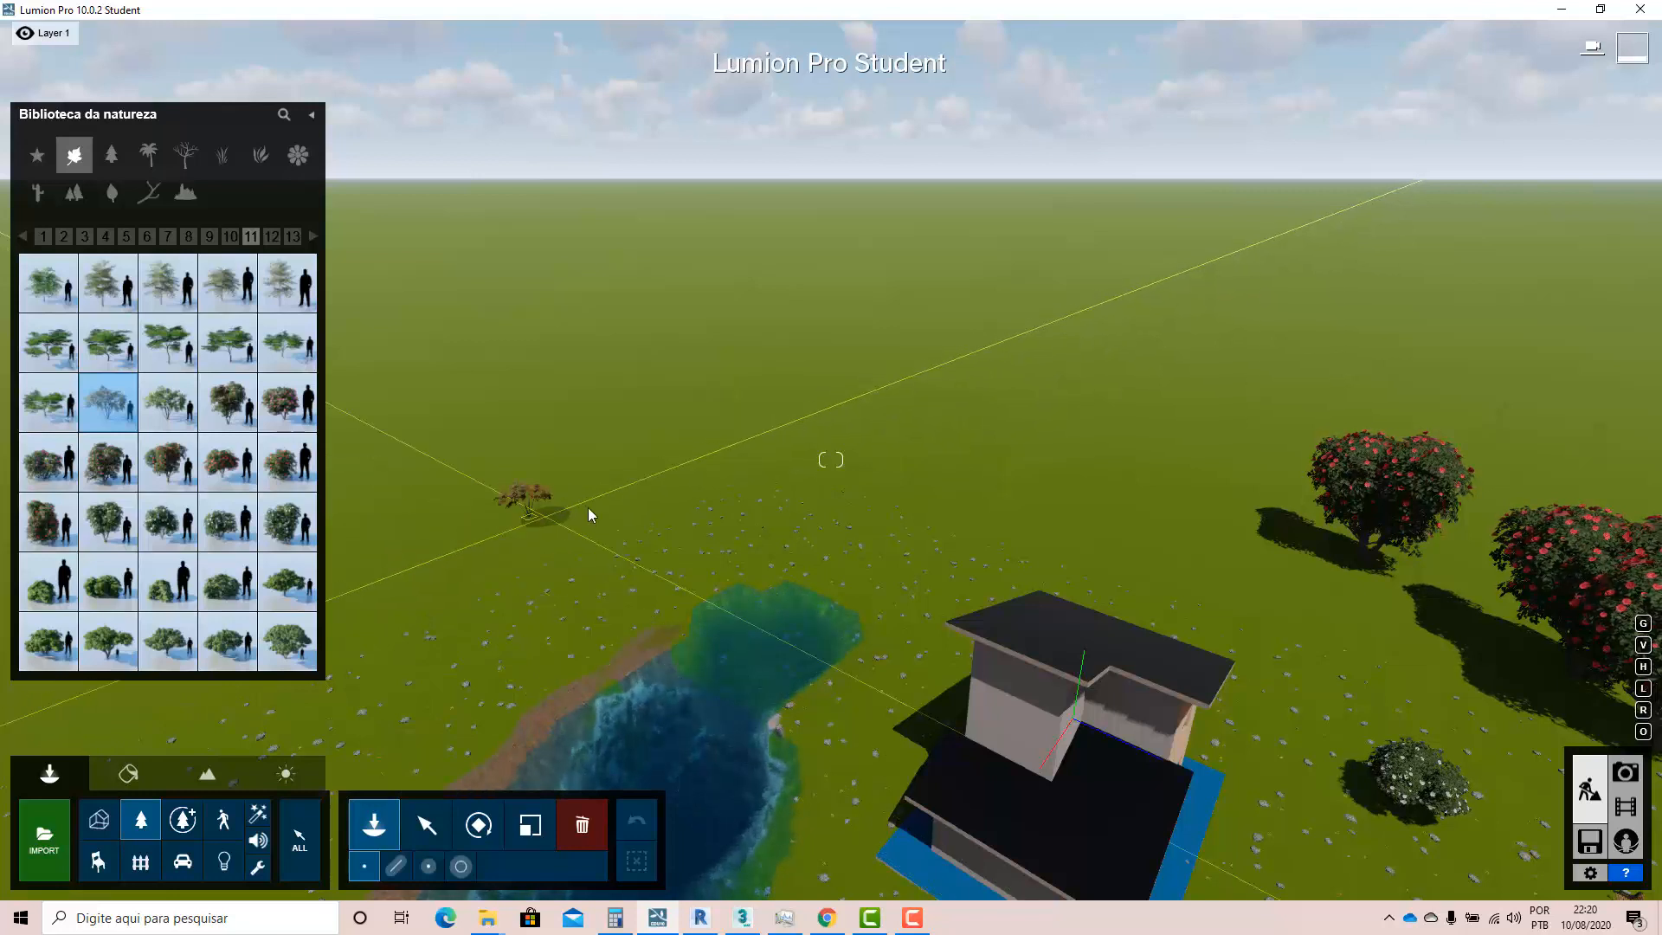
left_click(502, 523)
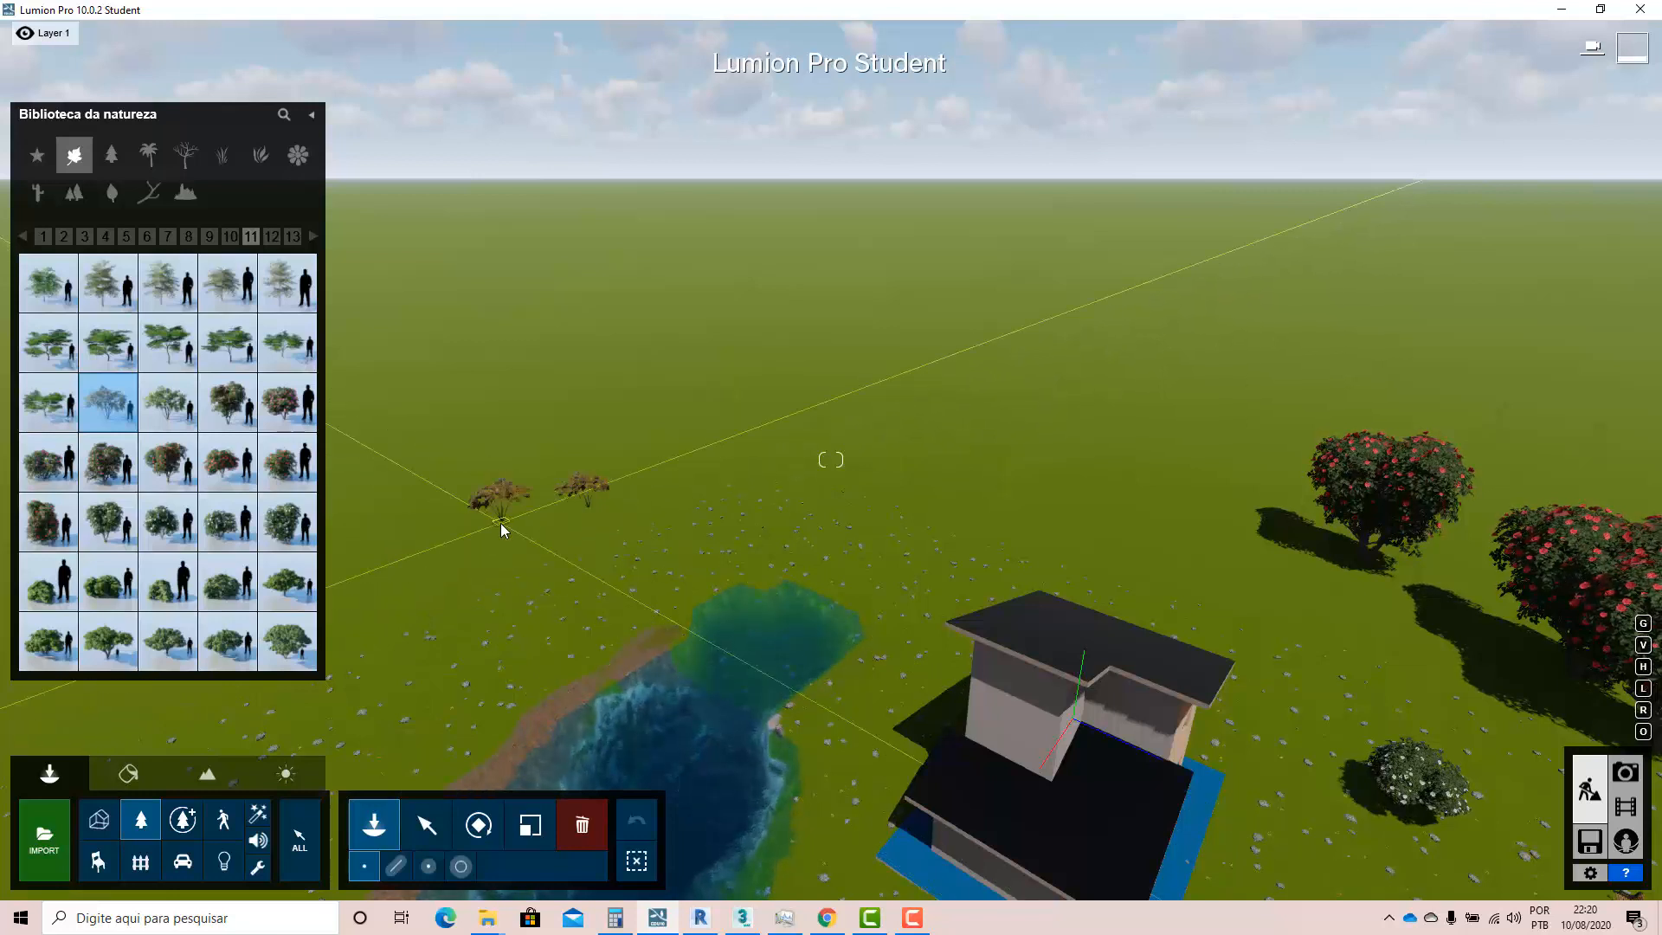
left_click(627, 532)
- Draw a mass placement line of the orange-leaved shrub behind the house toward the red camellias and increase its number of items
right_click_drag(626, 532, 510, 788)
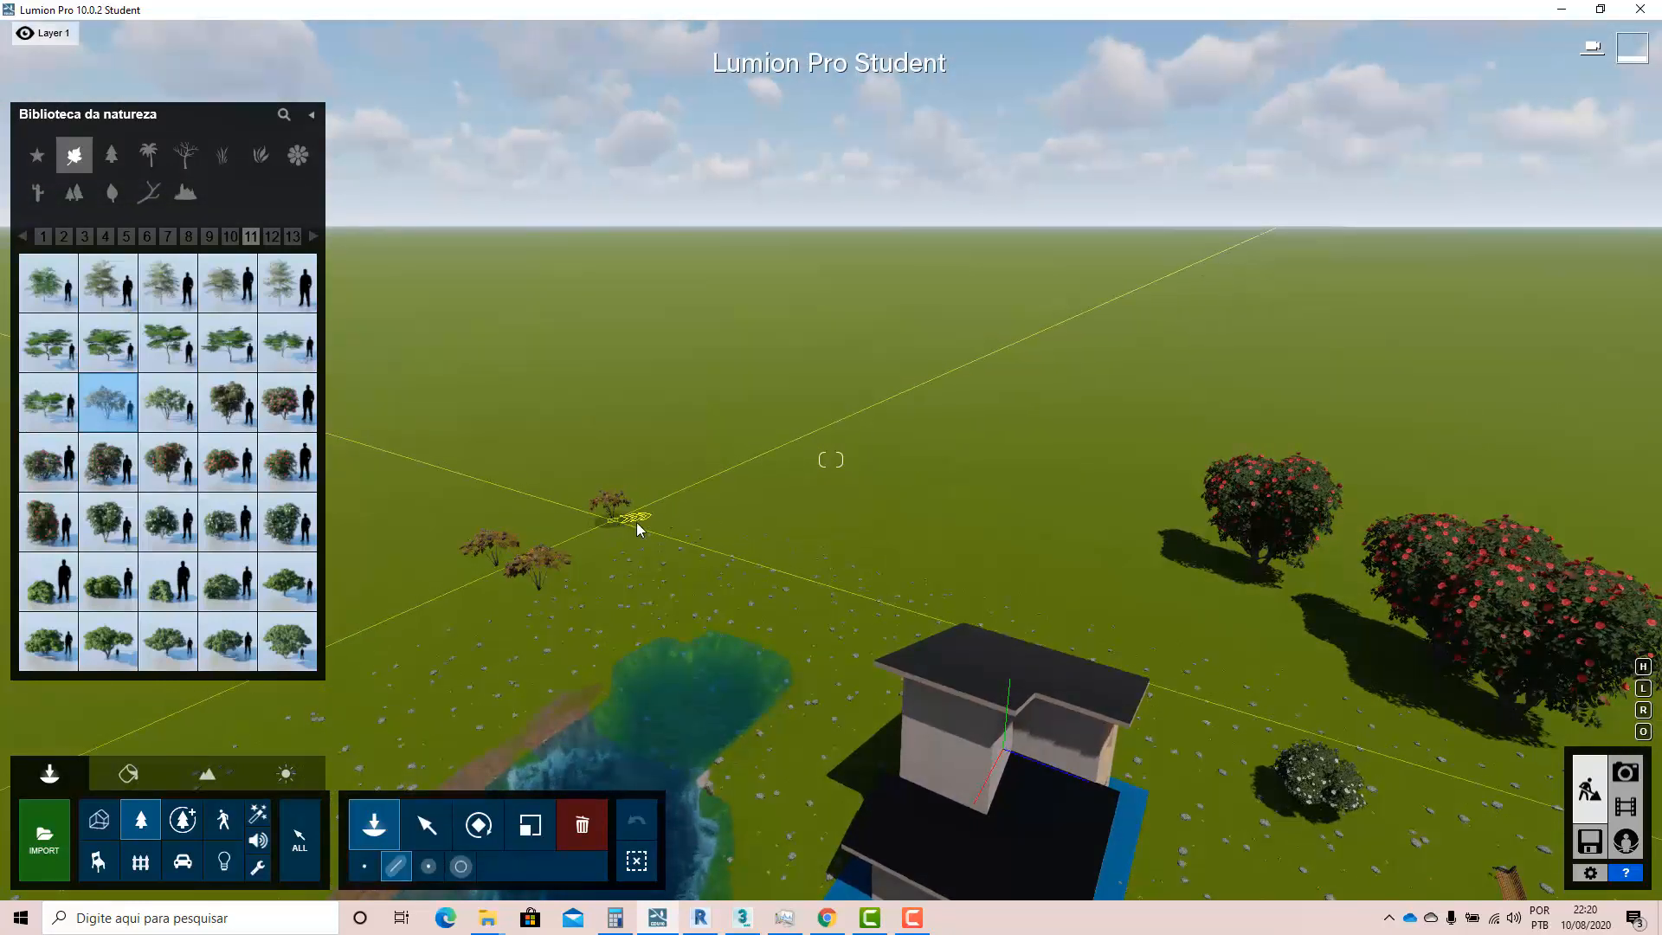
left_click(743, 521)
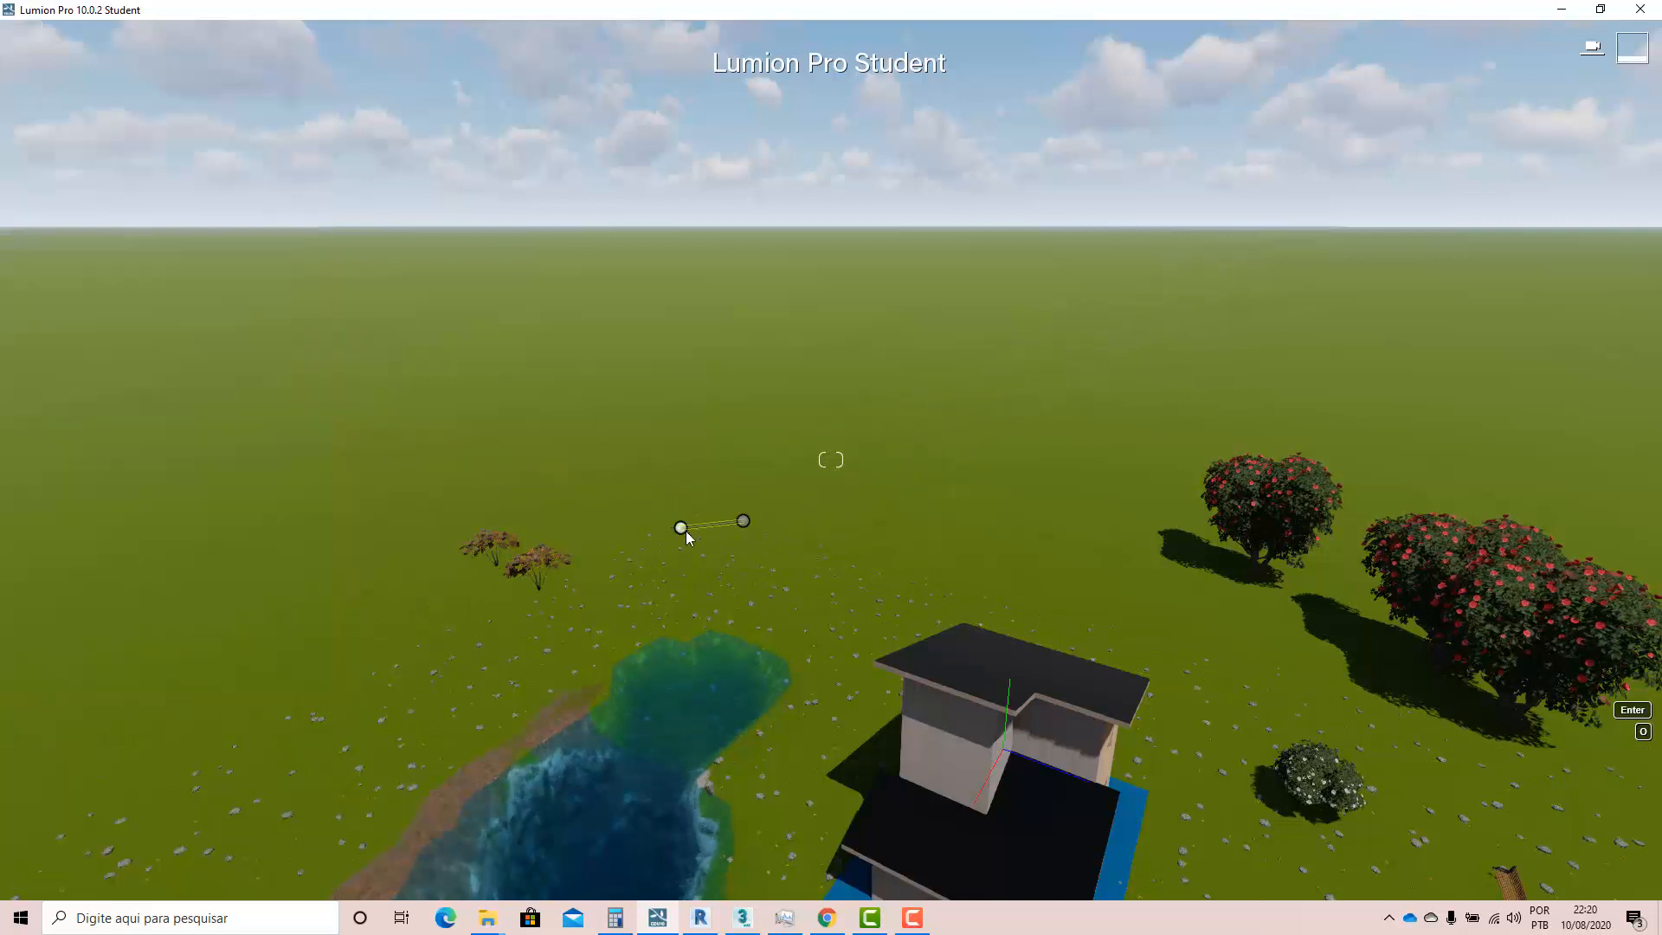
left_click(827, 586)
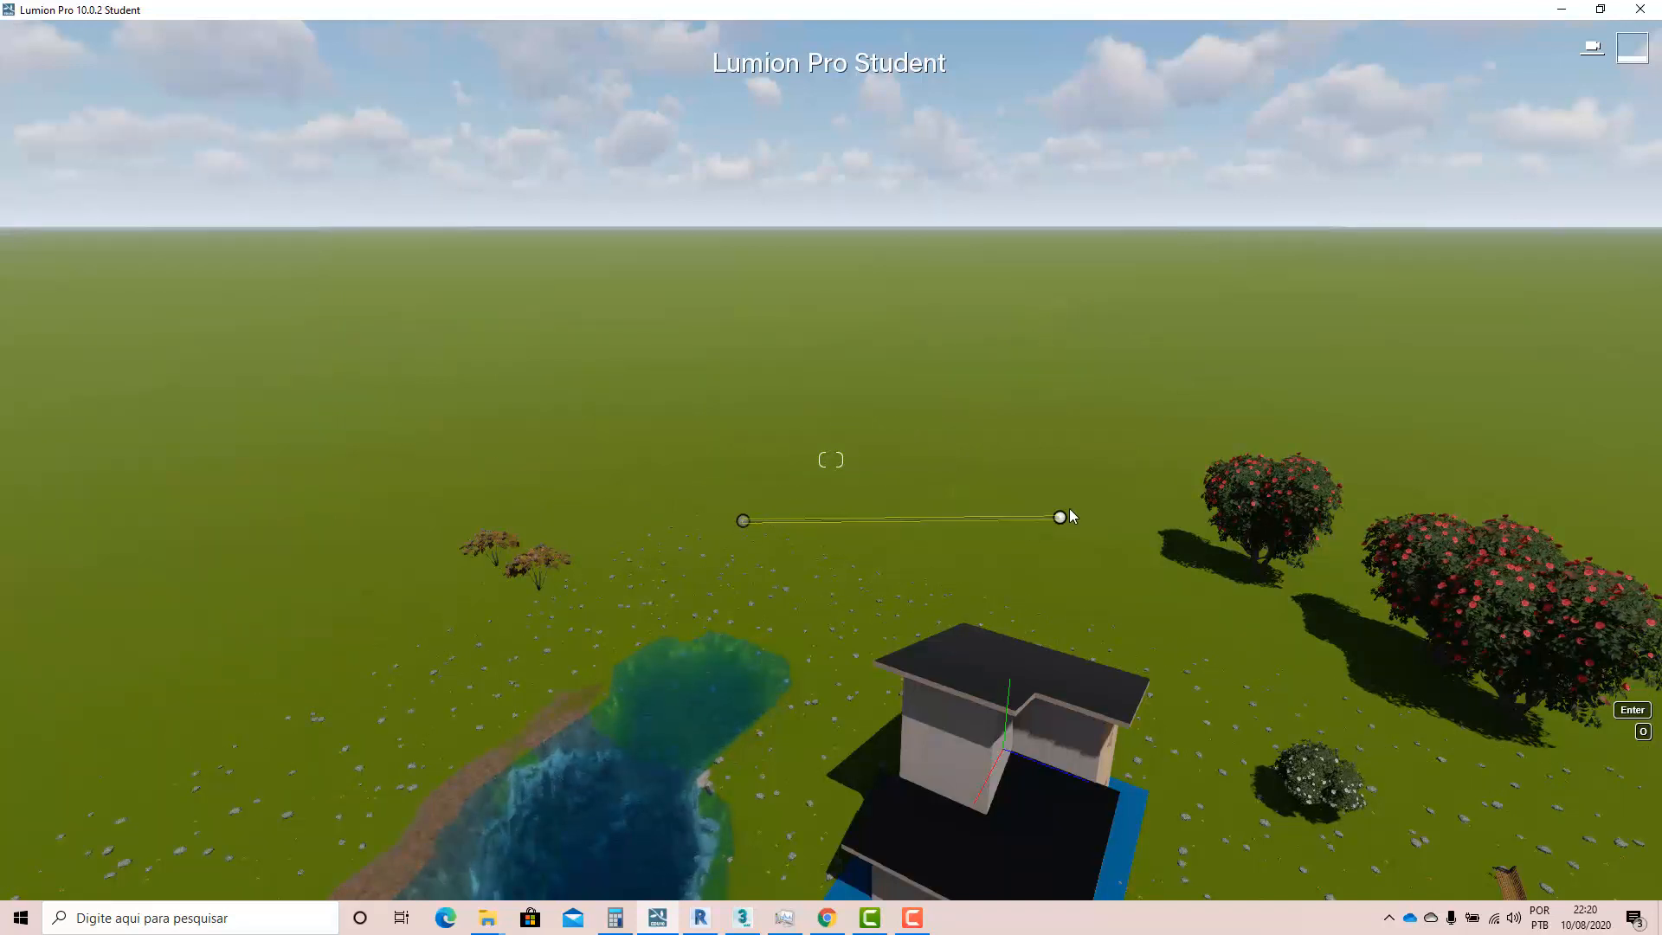
left_click_drag(1076, 506, 1090, 476)
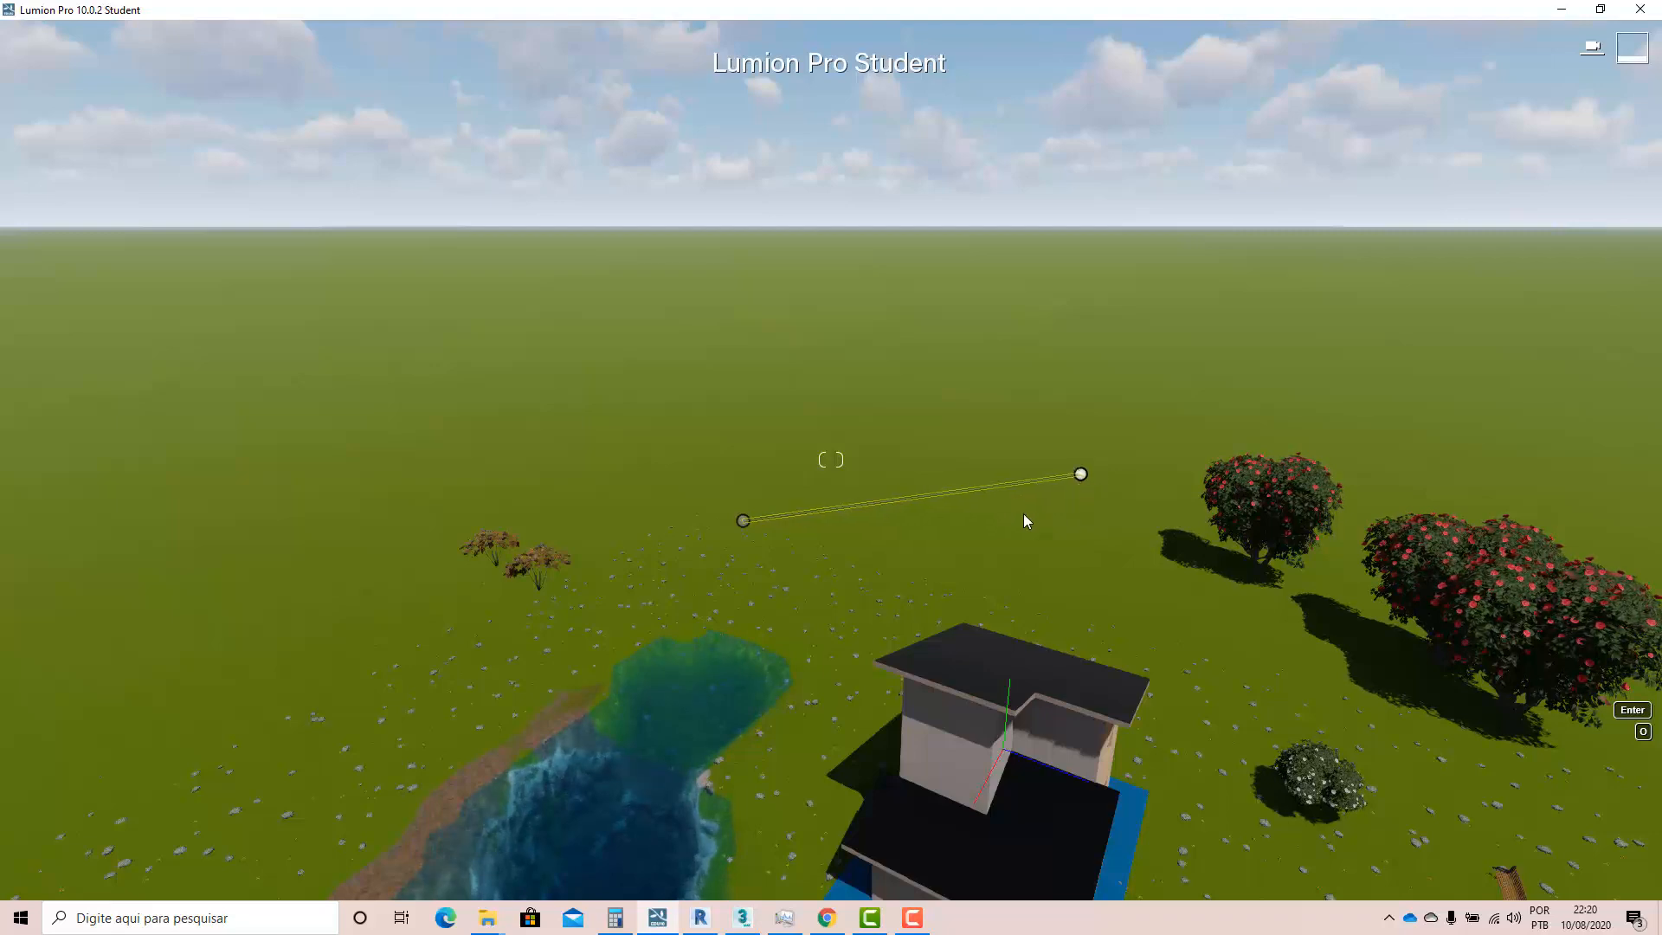
key("s")
key("w")
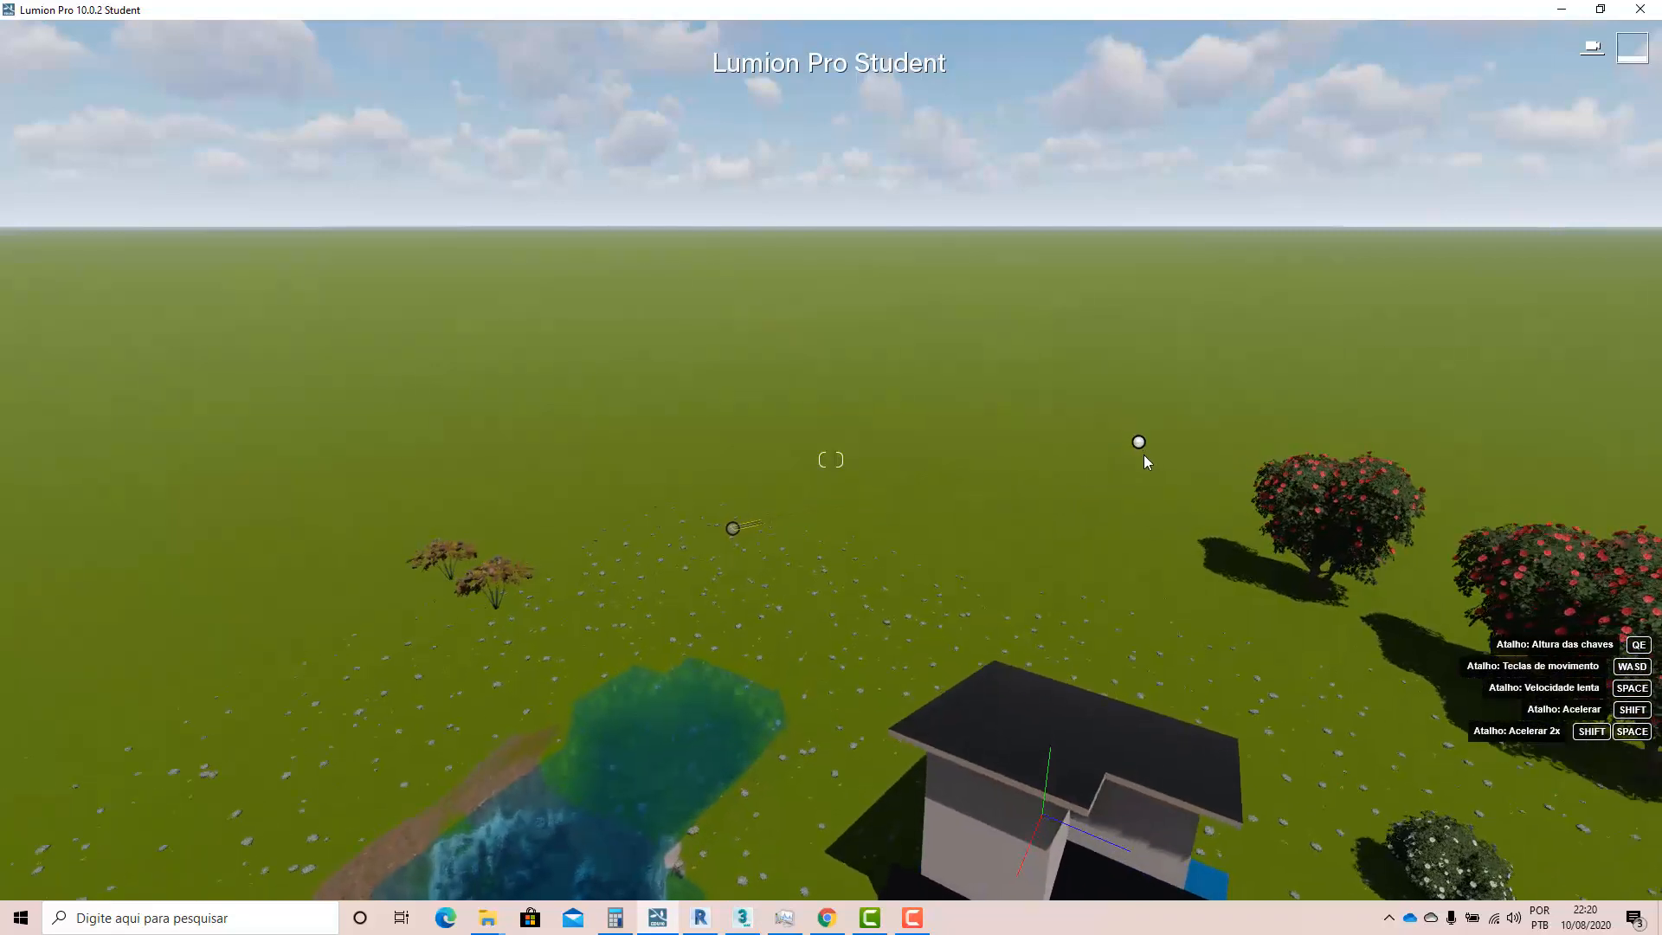
left_click(1263, 438)
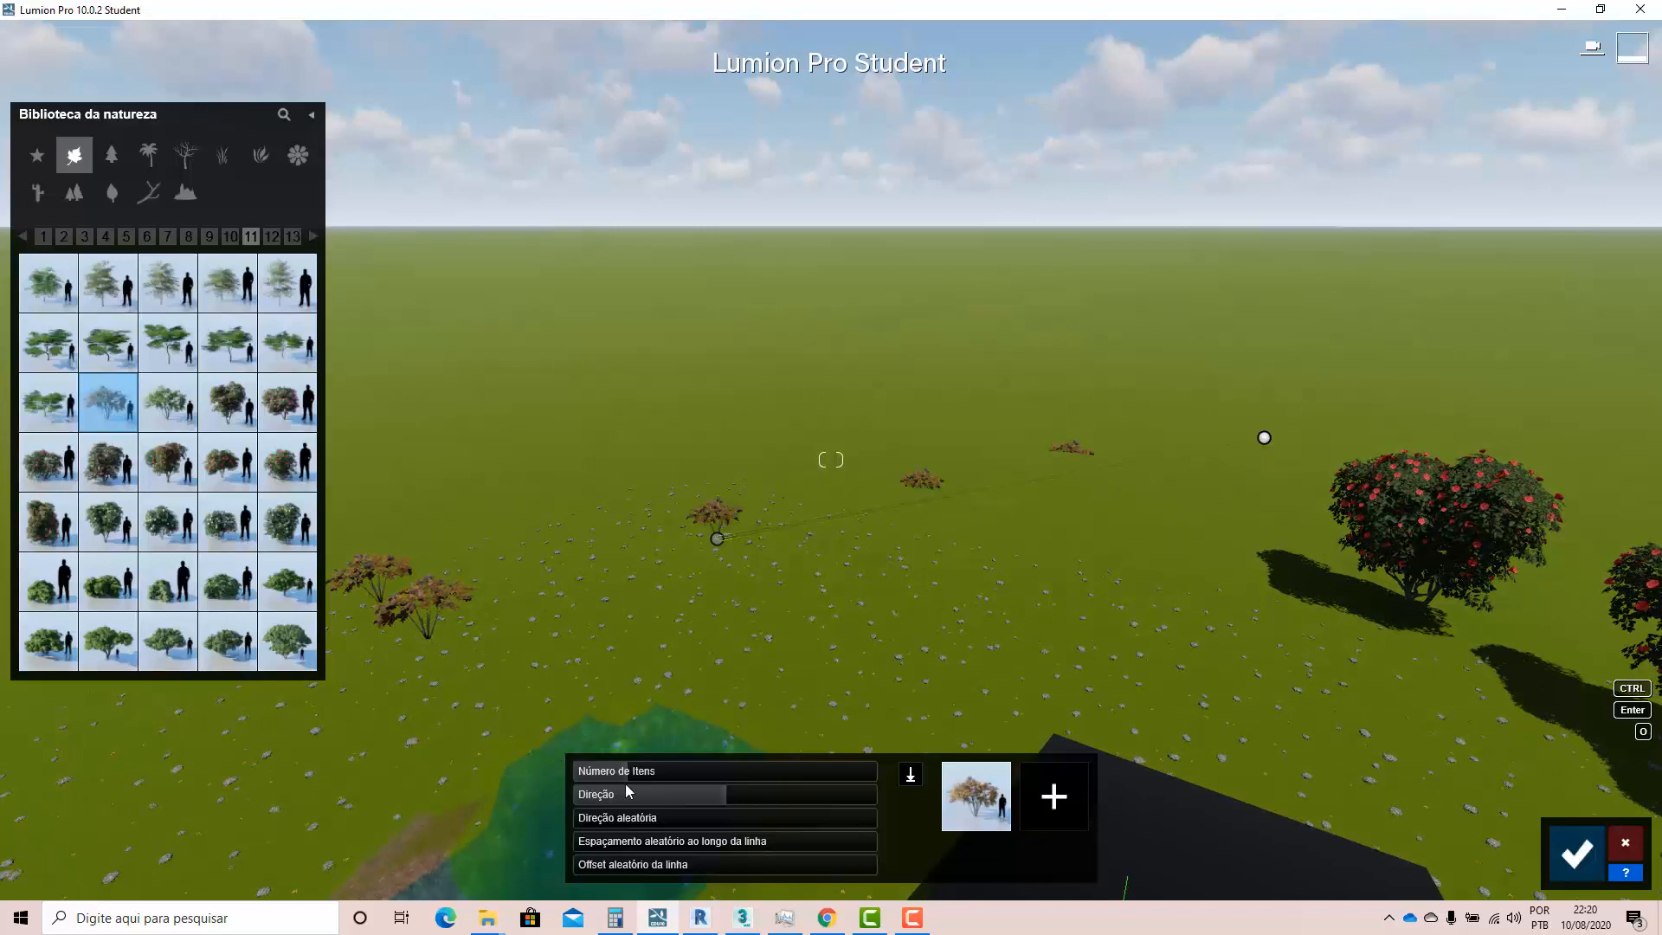
key("s")
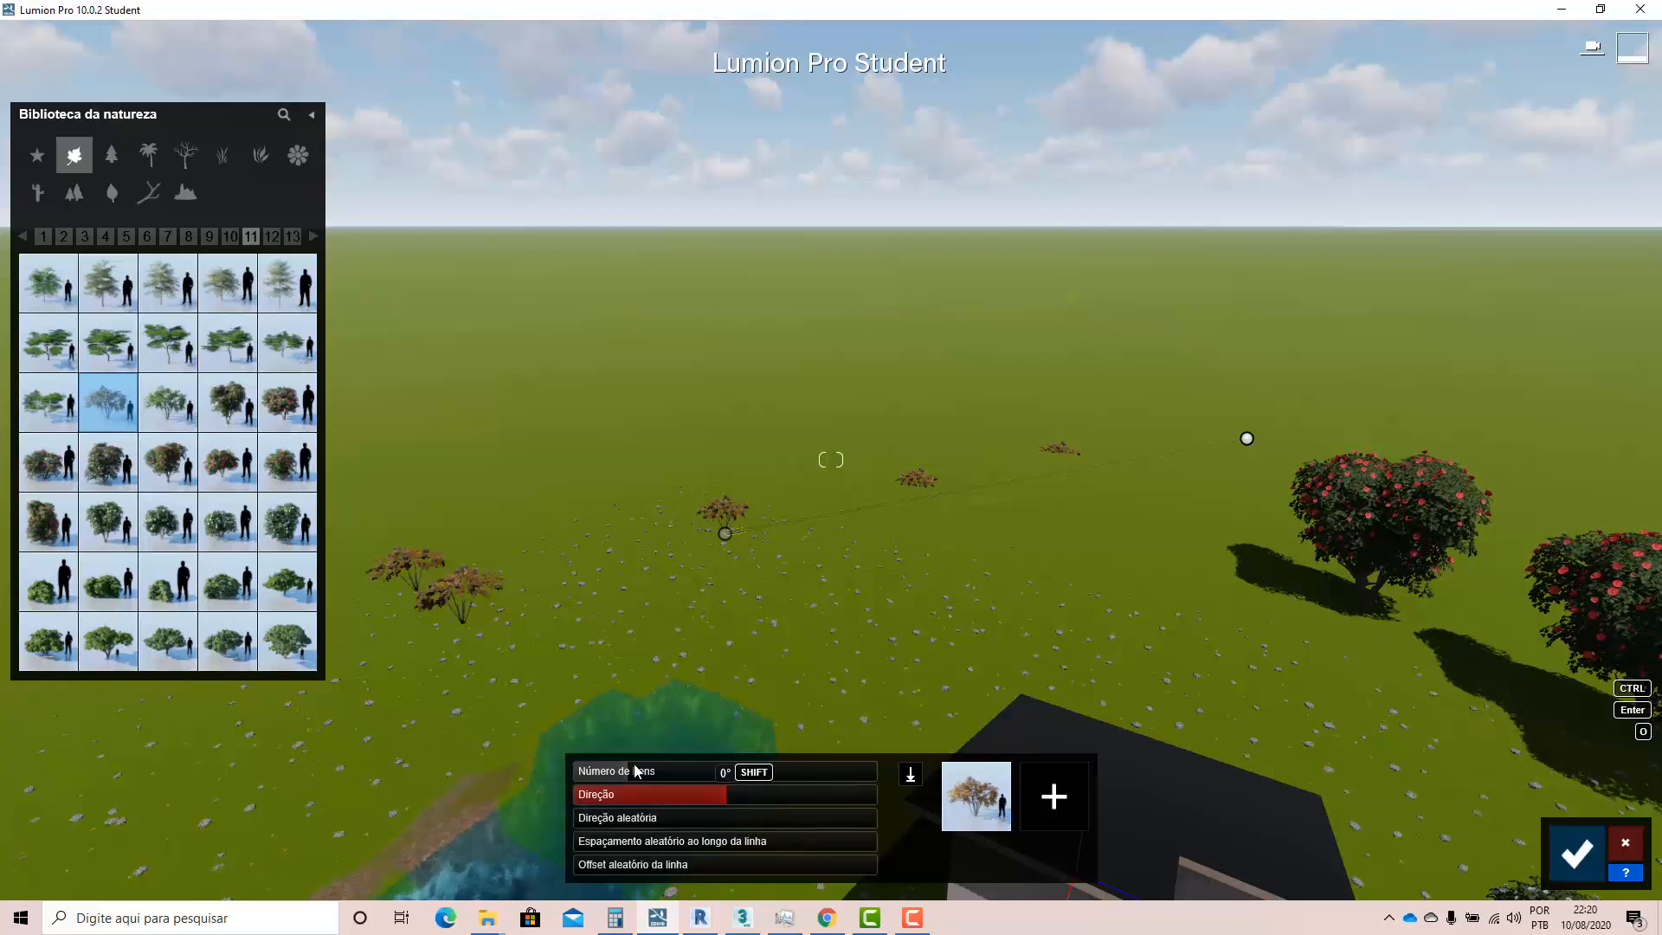
left_click_drag(675, 772, 683, 771, "shift")
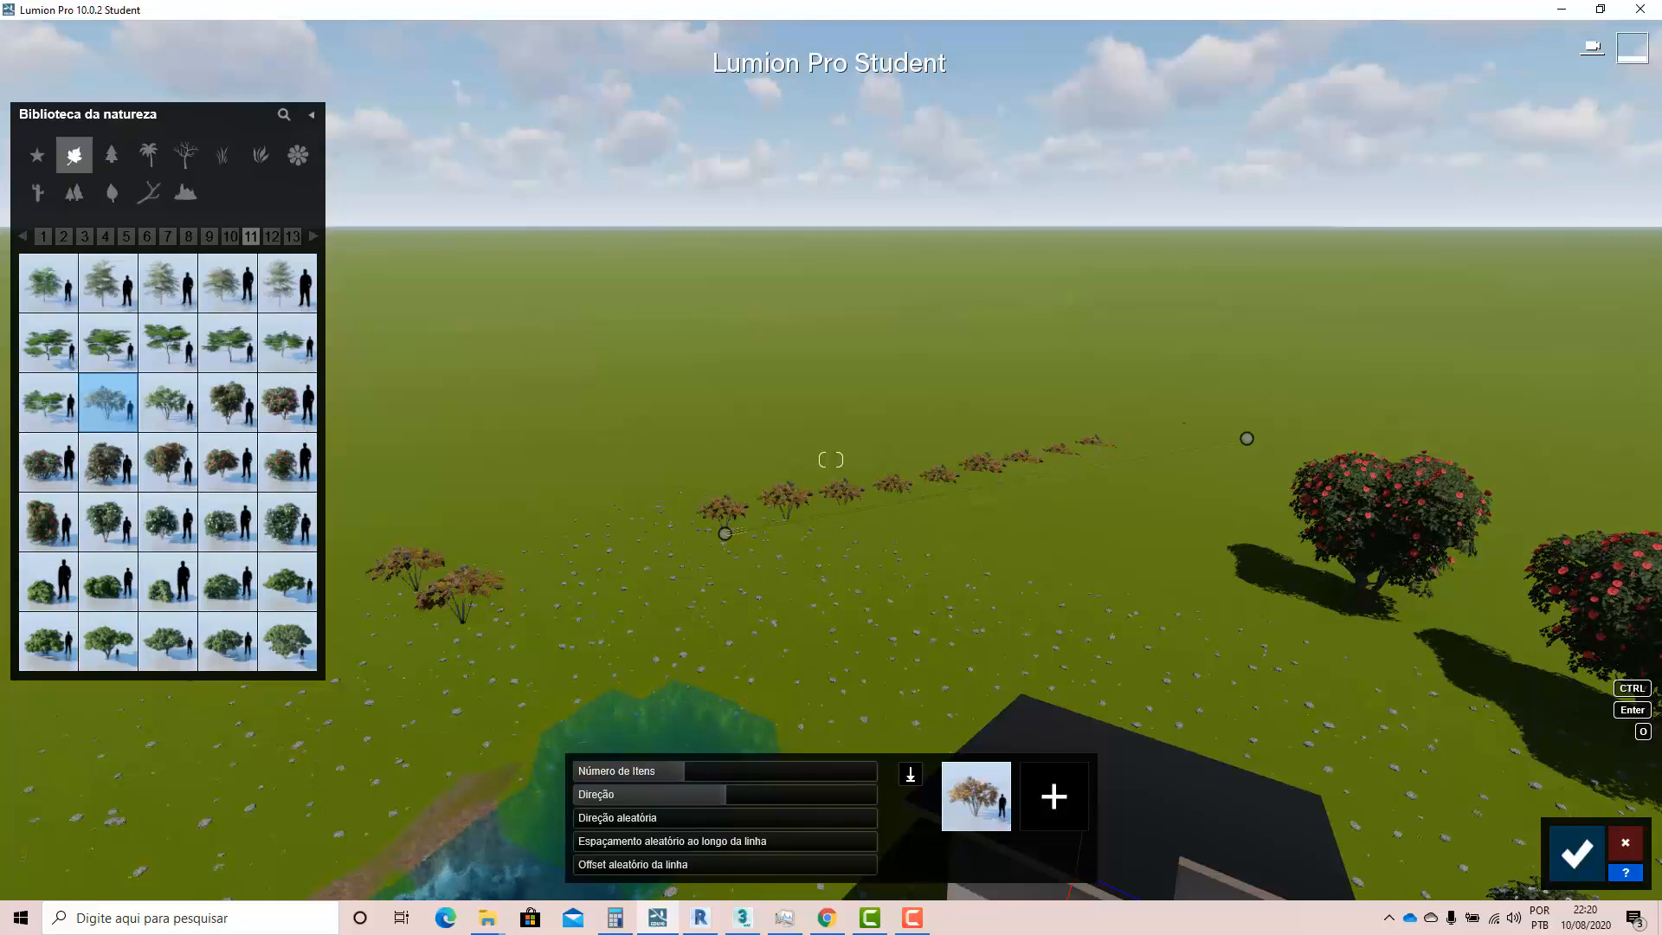
- Examine the spacing of the shrub row along the placement line from close up and farther away
key("w")
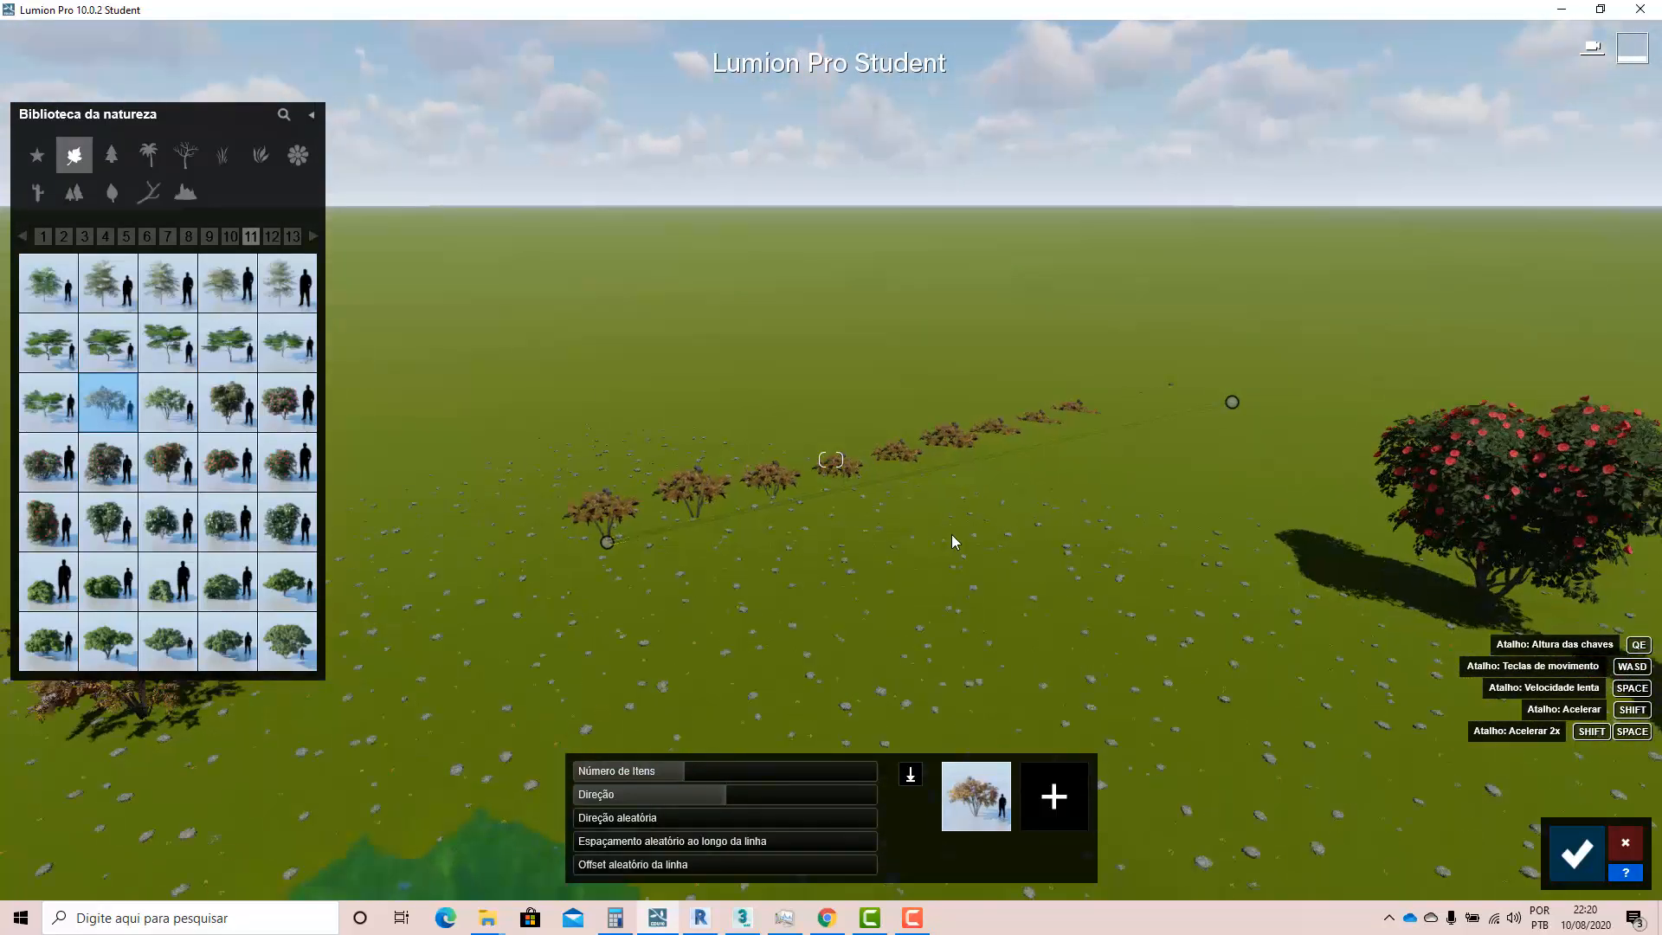
key("w")
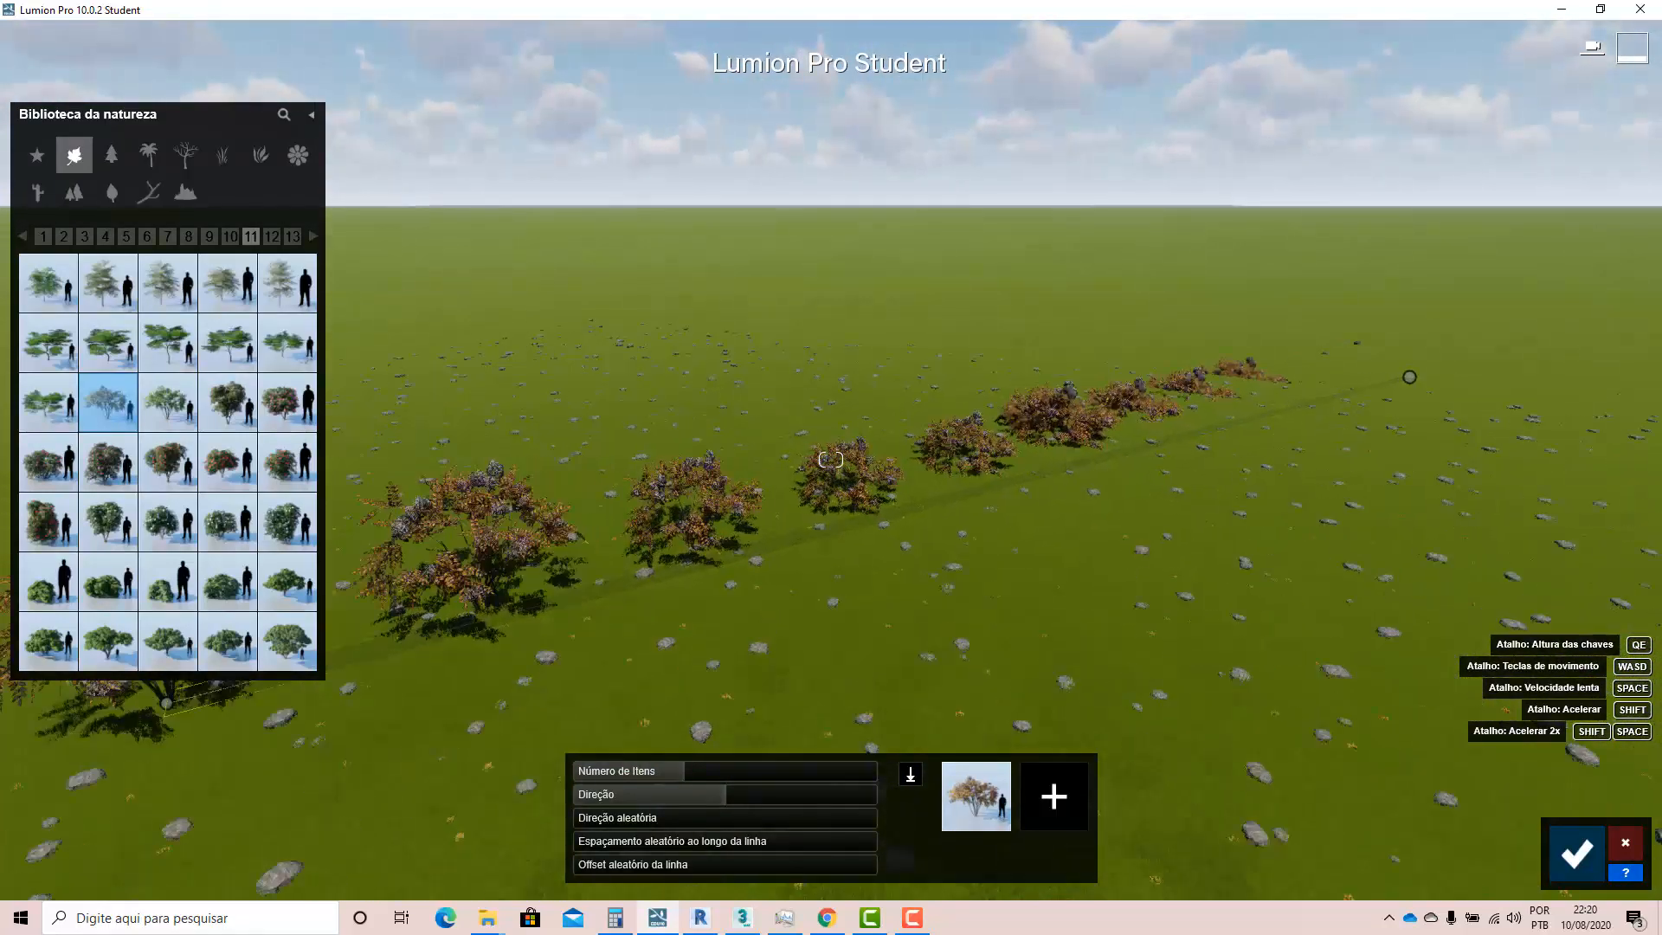
right_click_drag(949, 547, 1054, 535)
key("s")
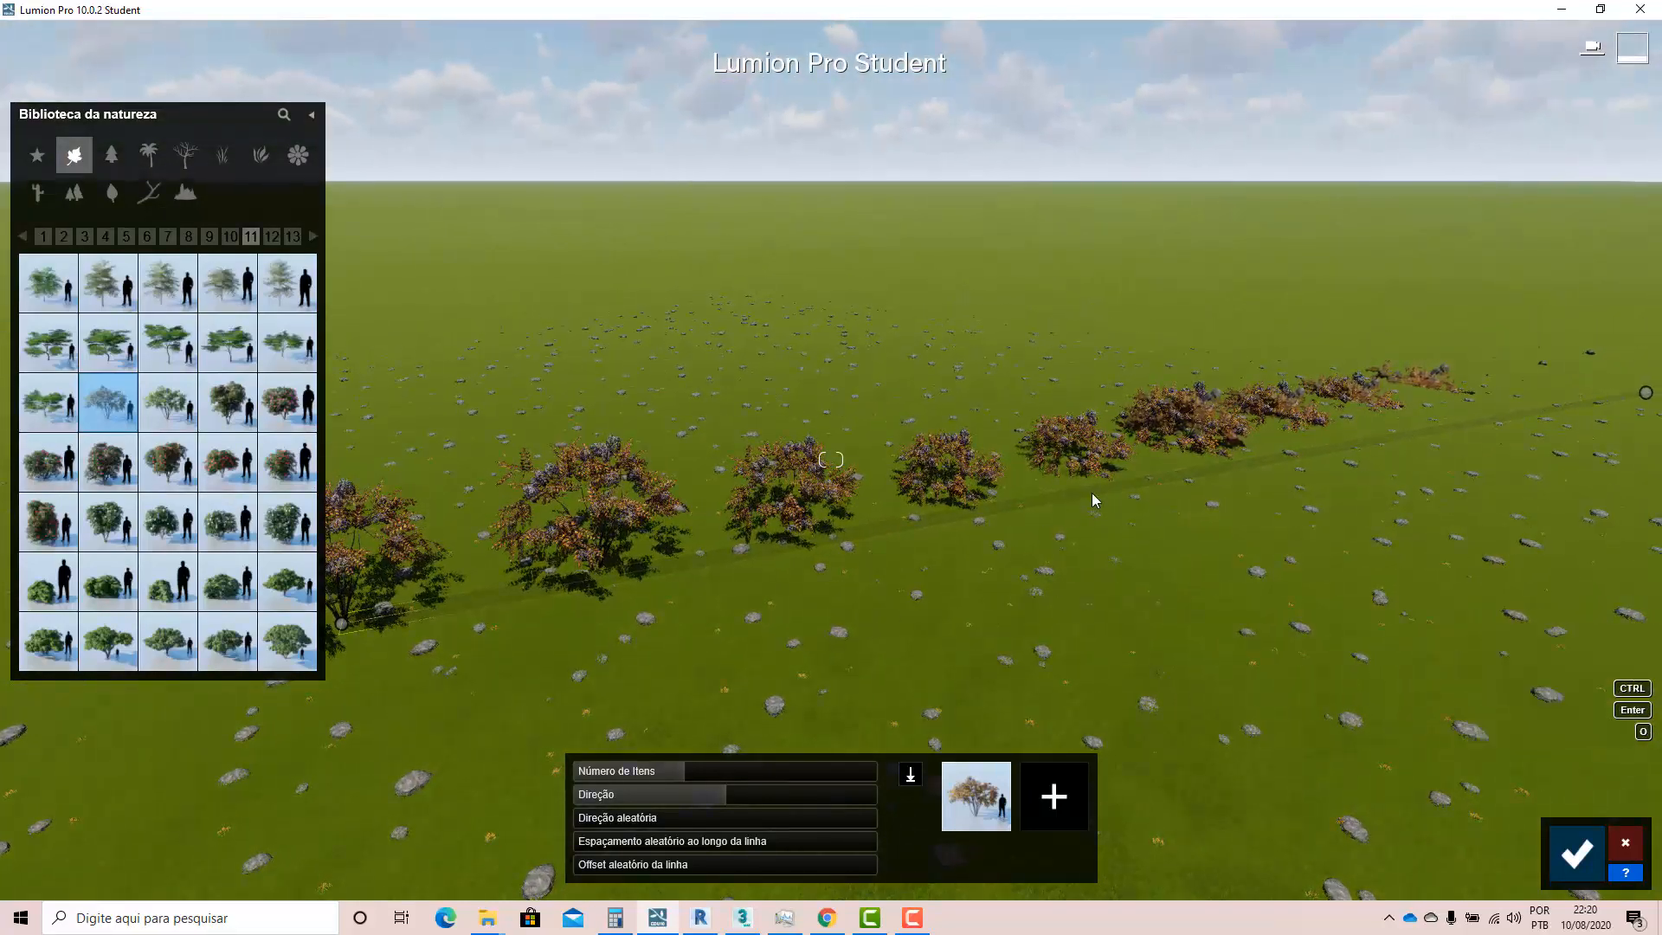
key("w")
key("w")
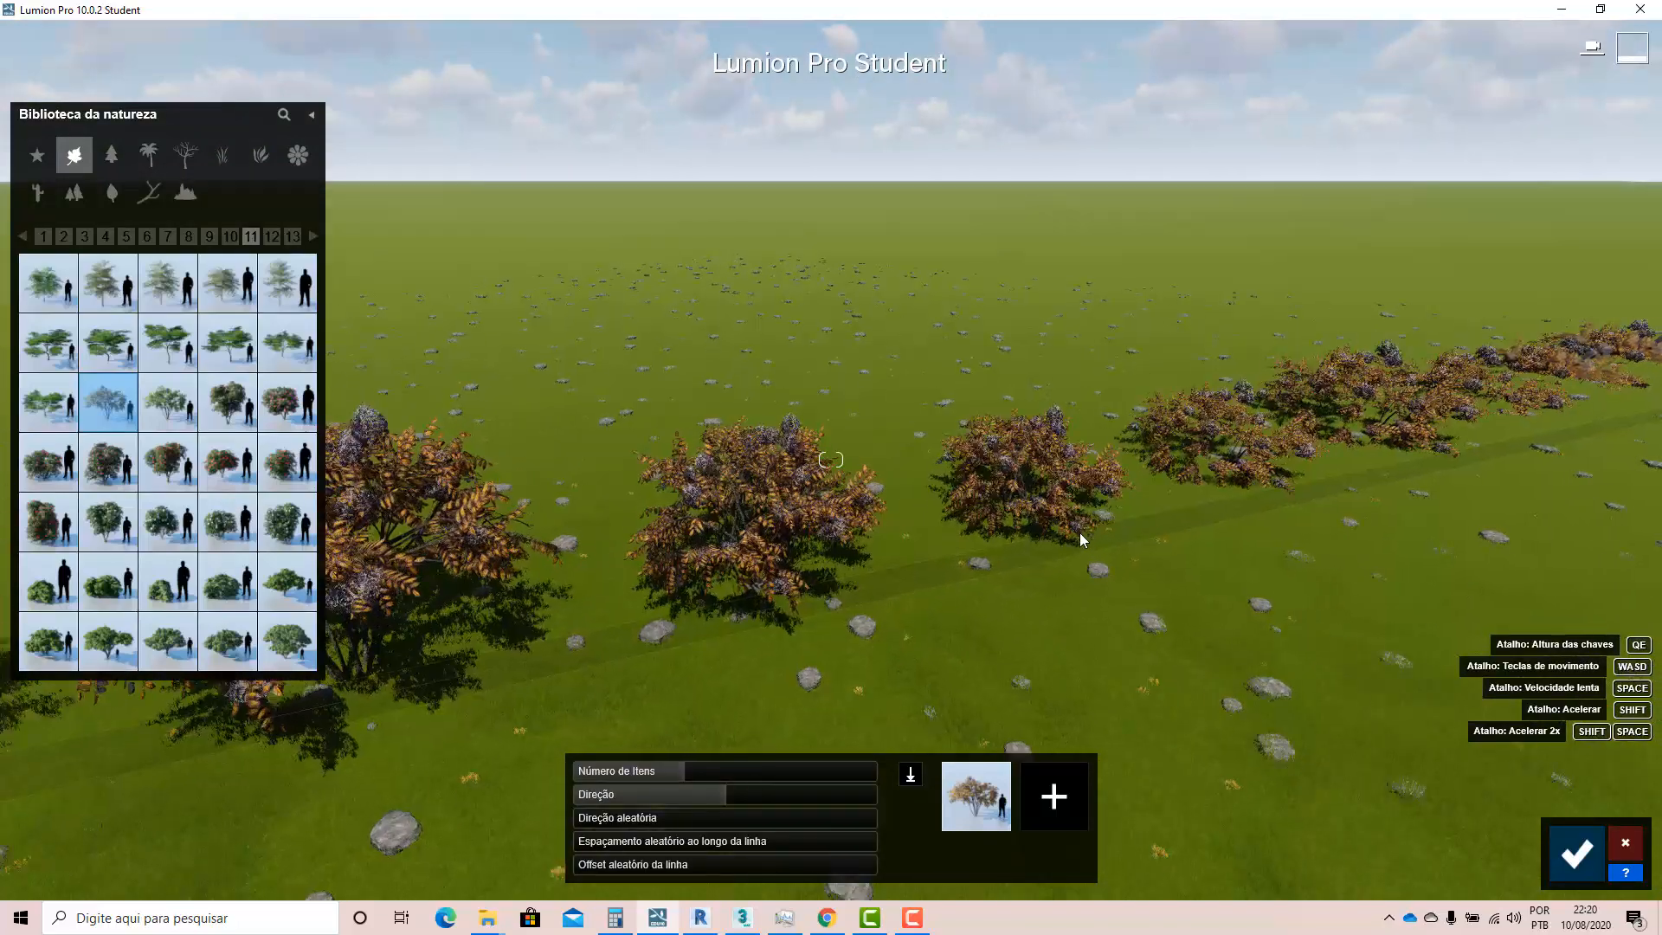
key("s")
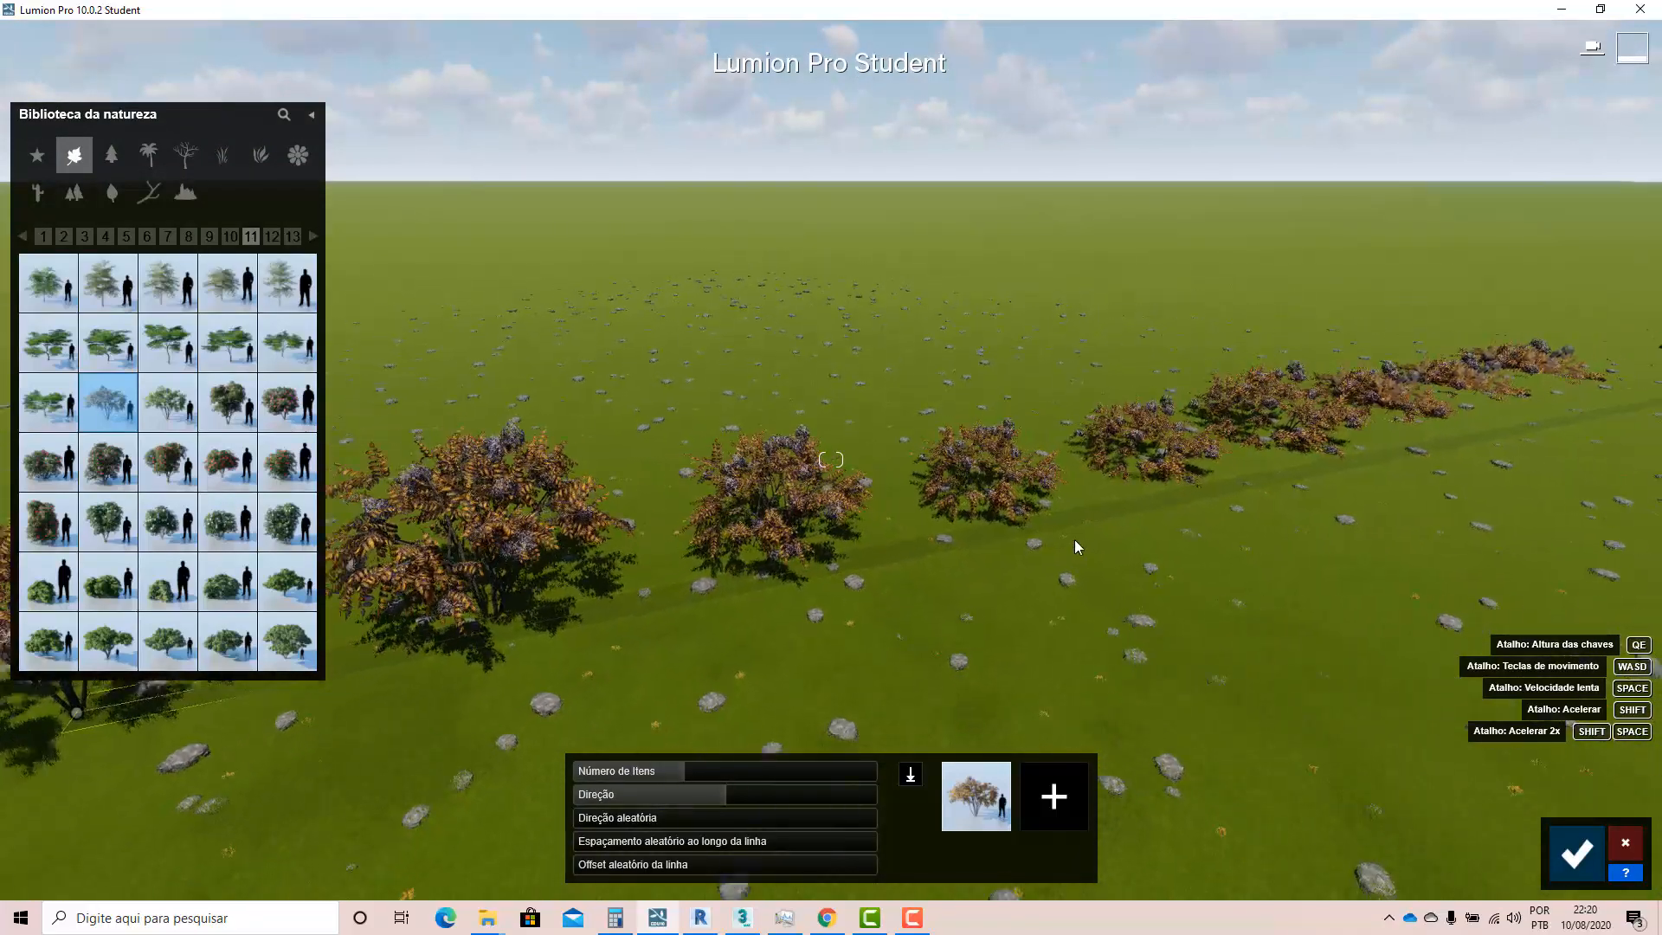
right_click_drag(1074, 538, 698, 746)
key("s")
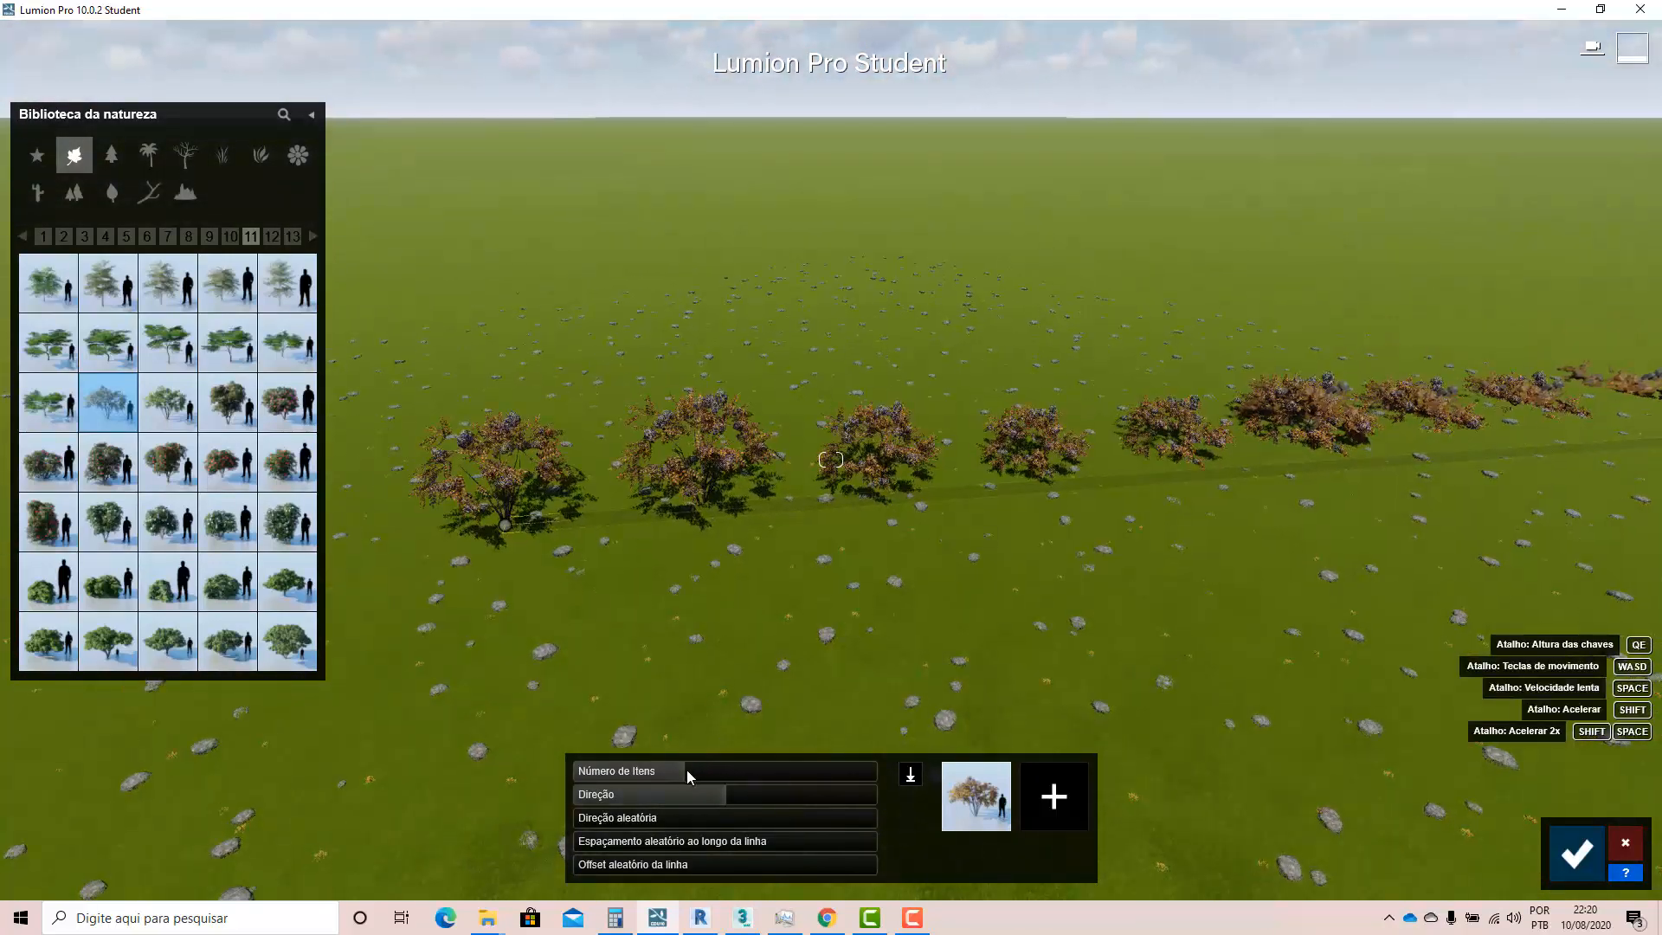
- Increase the number of shrubs along the line further, then turn their direction and raise the random direction
left_click_drag(687, 770, 793, 793)
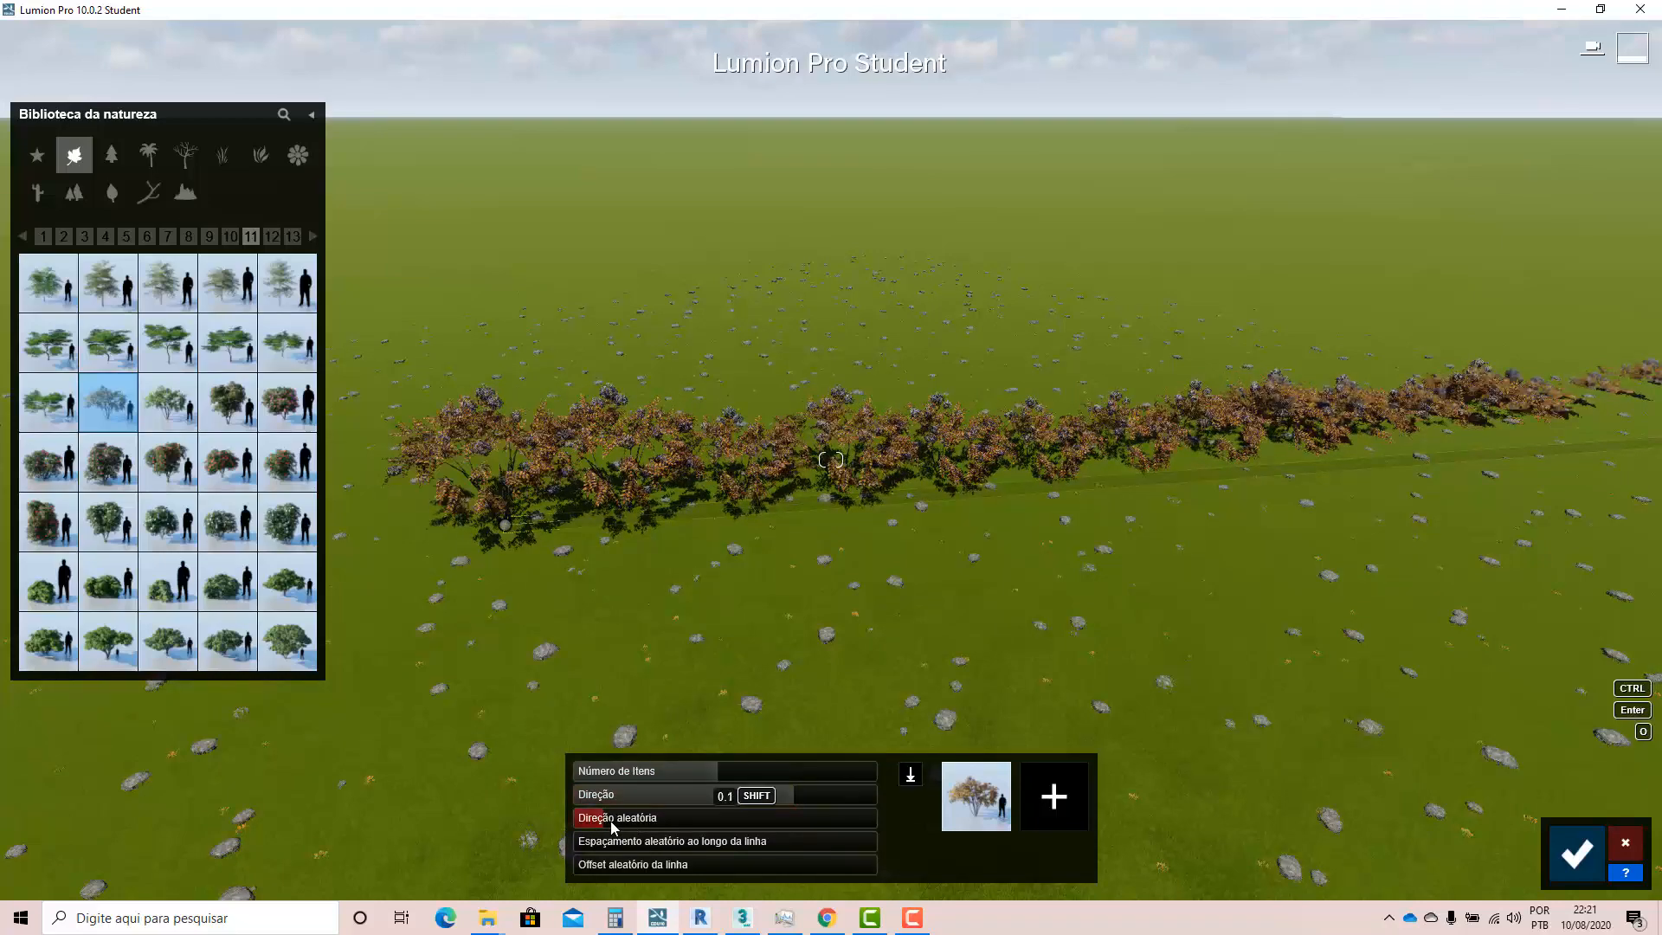
left_click_drag(611, 820, 682, 819)
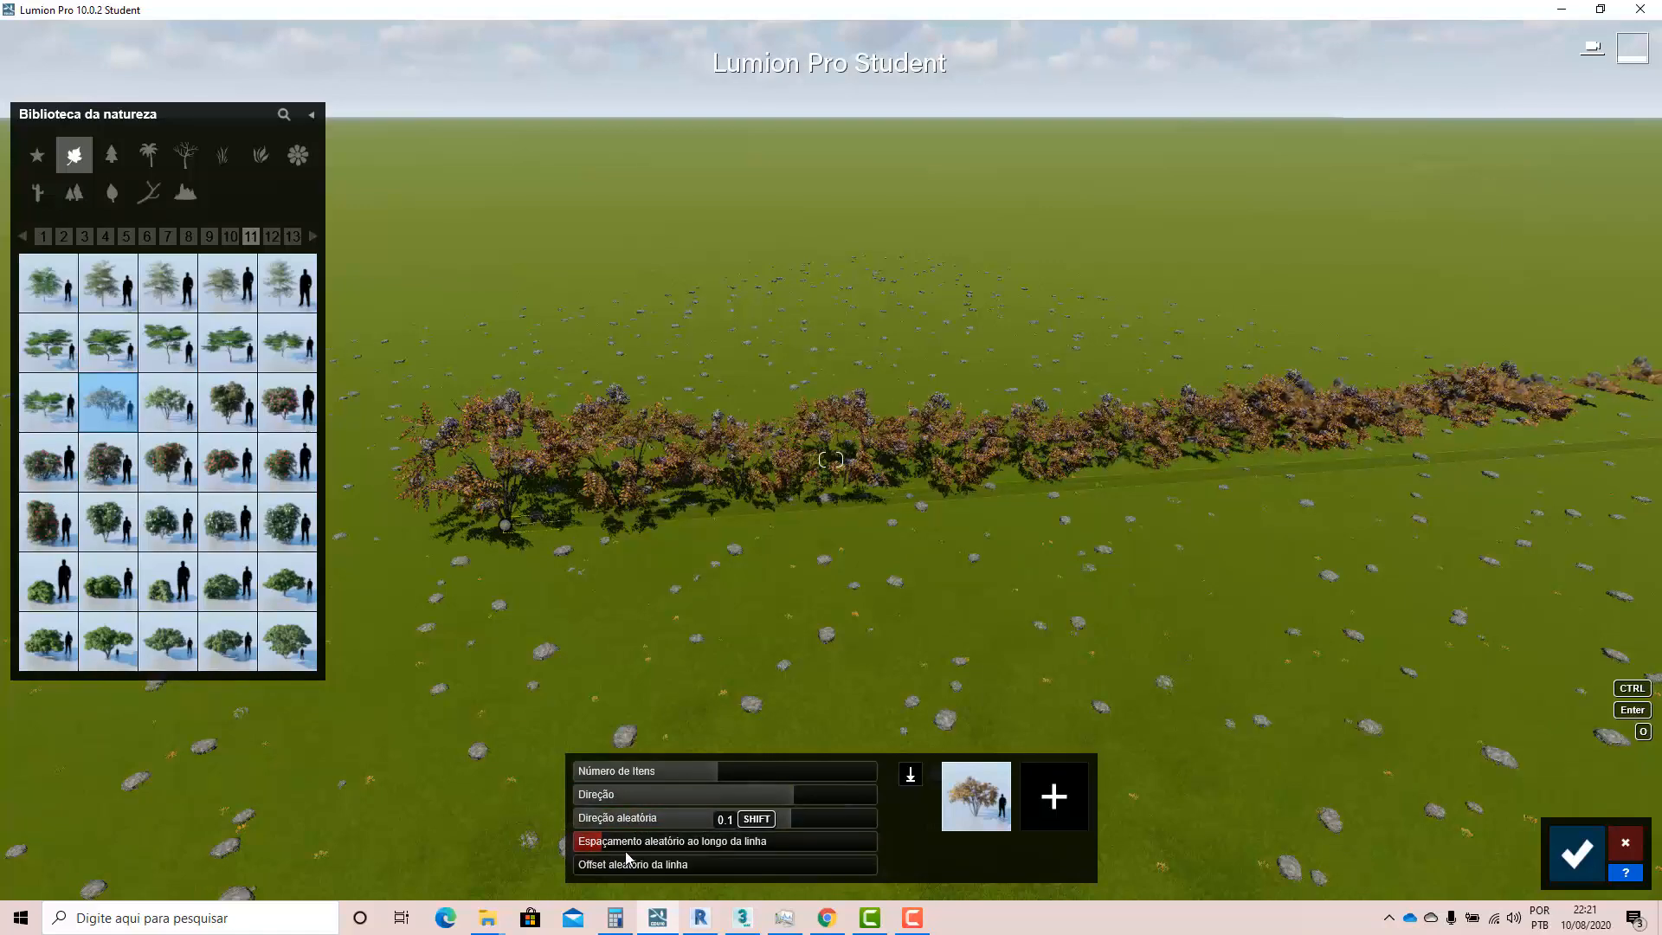
- Add random spacing along the shrub line and set the random line offset to 1.2
left_click_drag(710, 845, 871, 822)
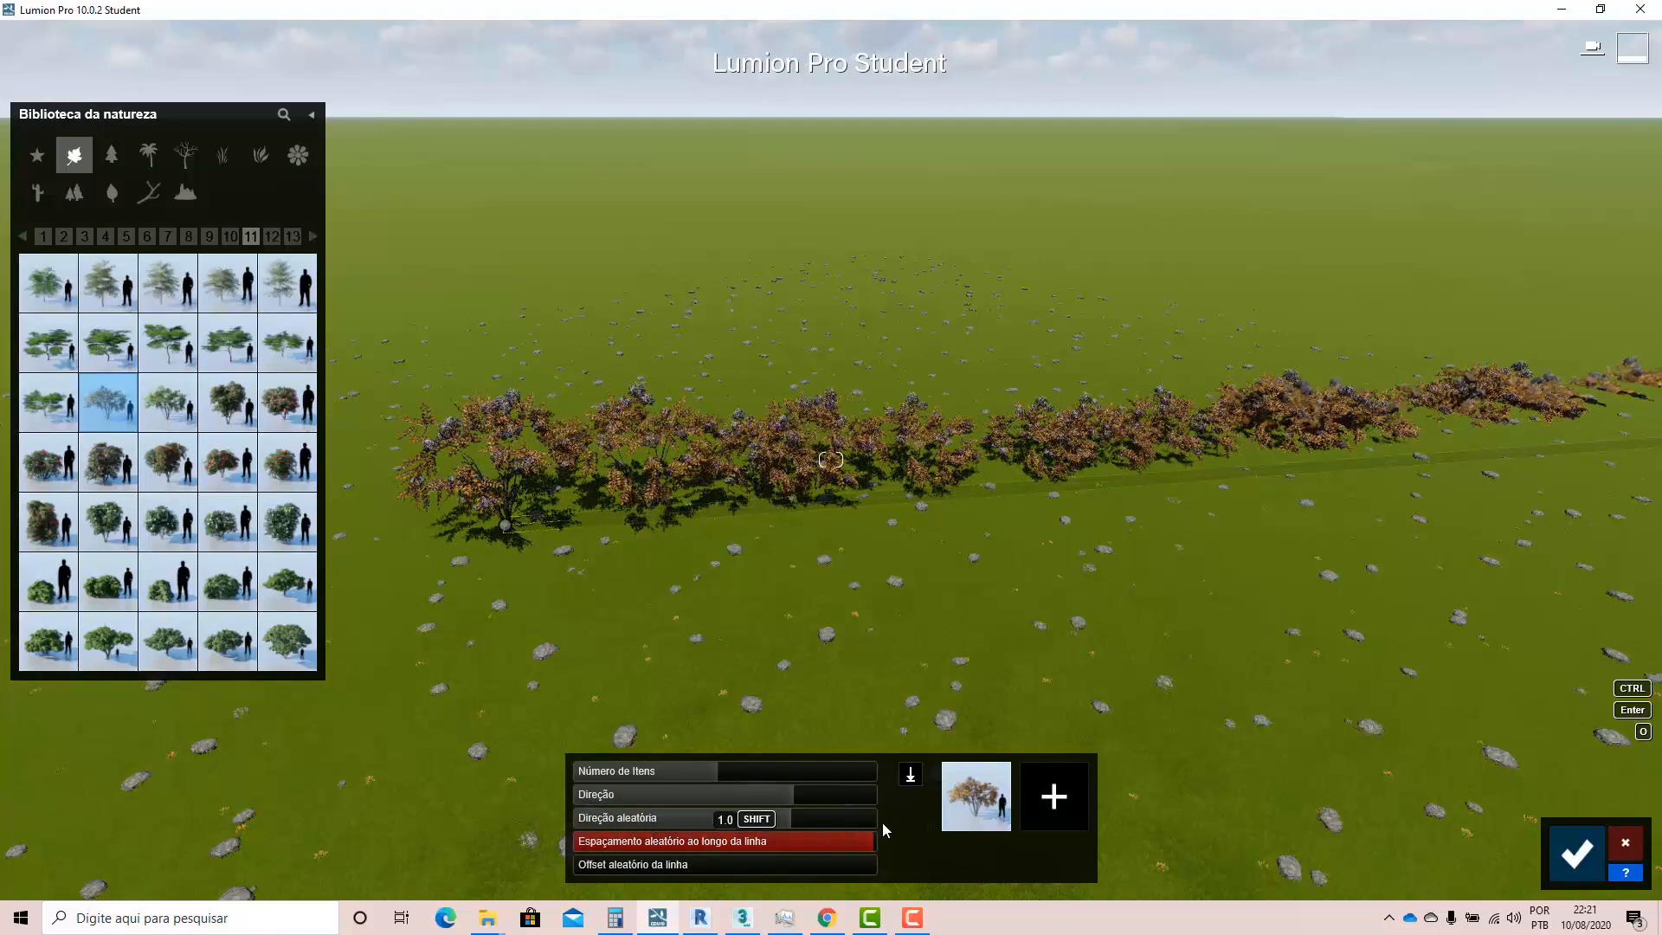
left_click(791, 836)
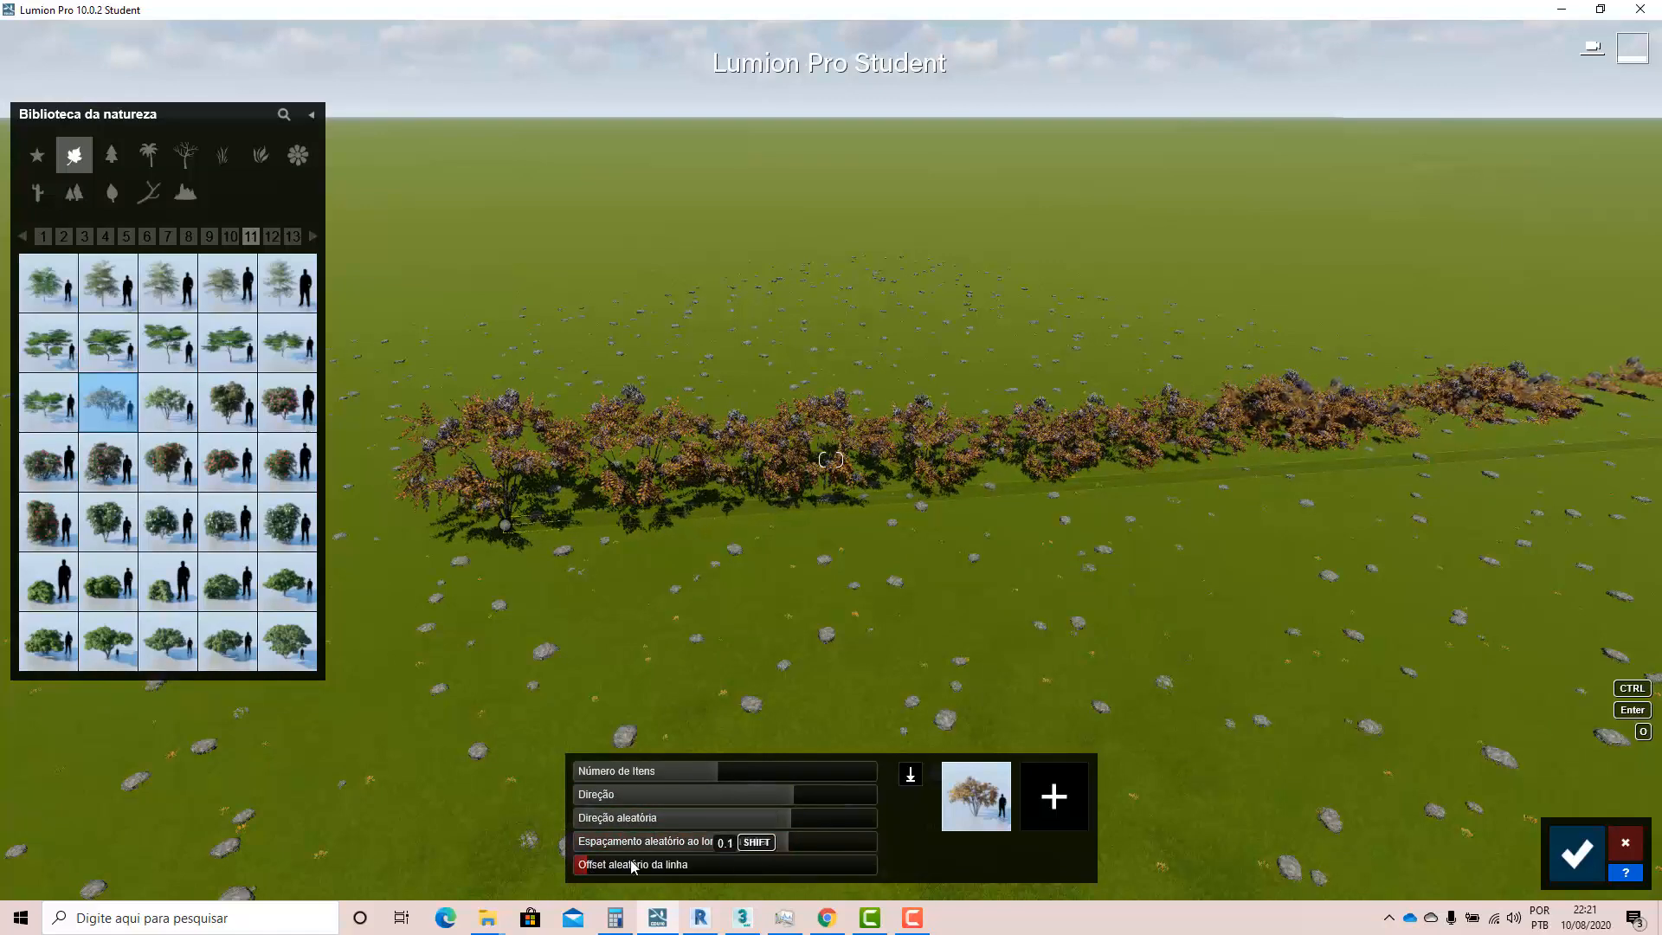
left_click_drag(633, 866, 752, 864)
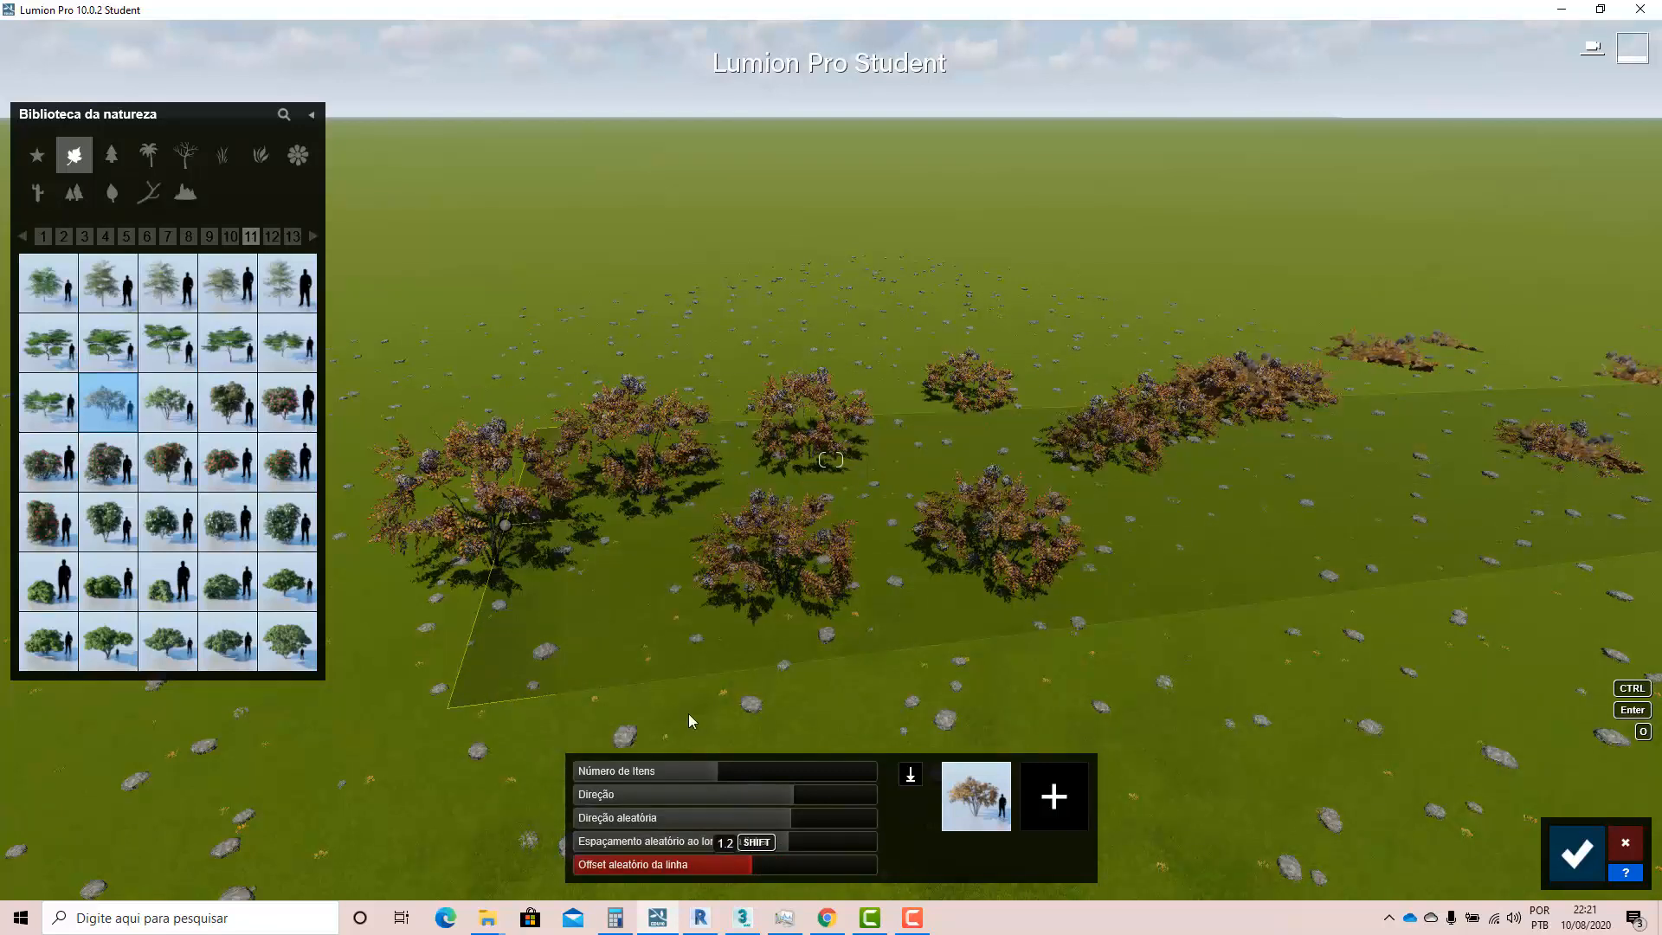
- Examine the scattered shrub row up close and from its far end to check its random offset and height on the ground
scroll(698, 710, "down", 3)
scroll(694, 626, "down", 1)
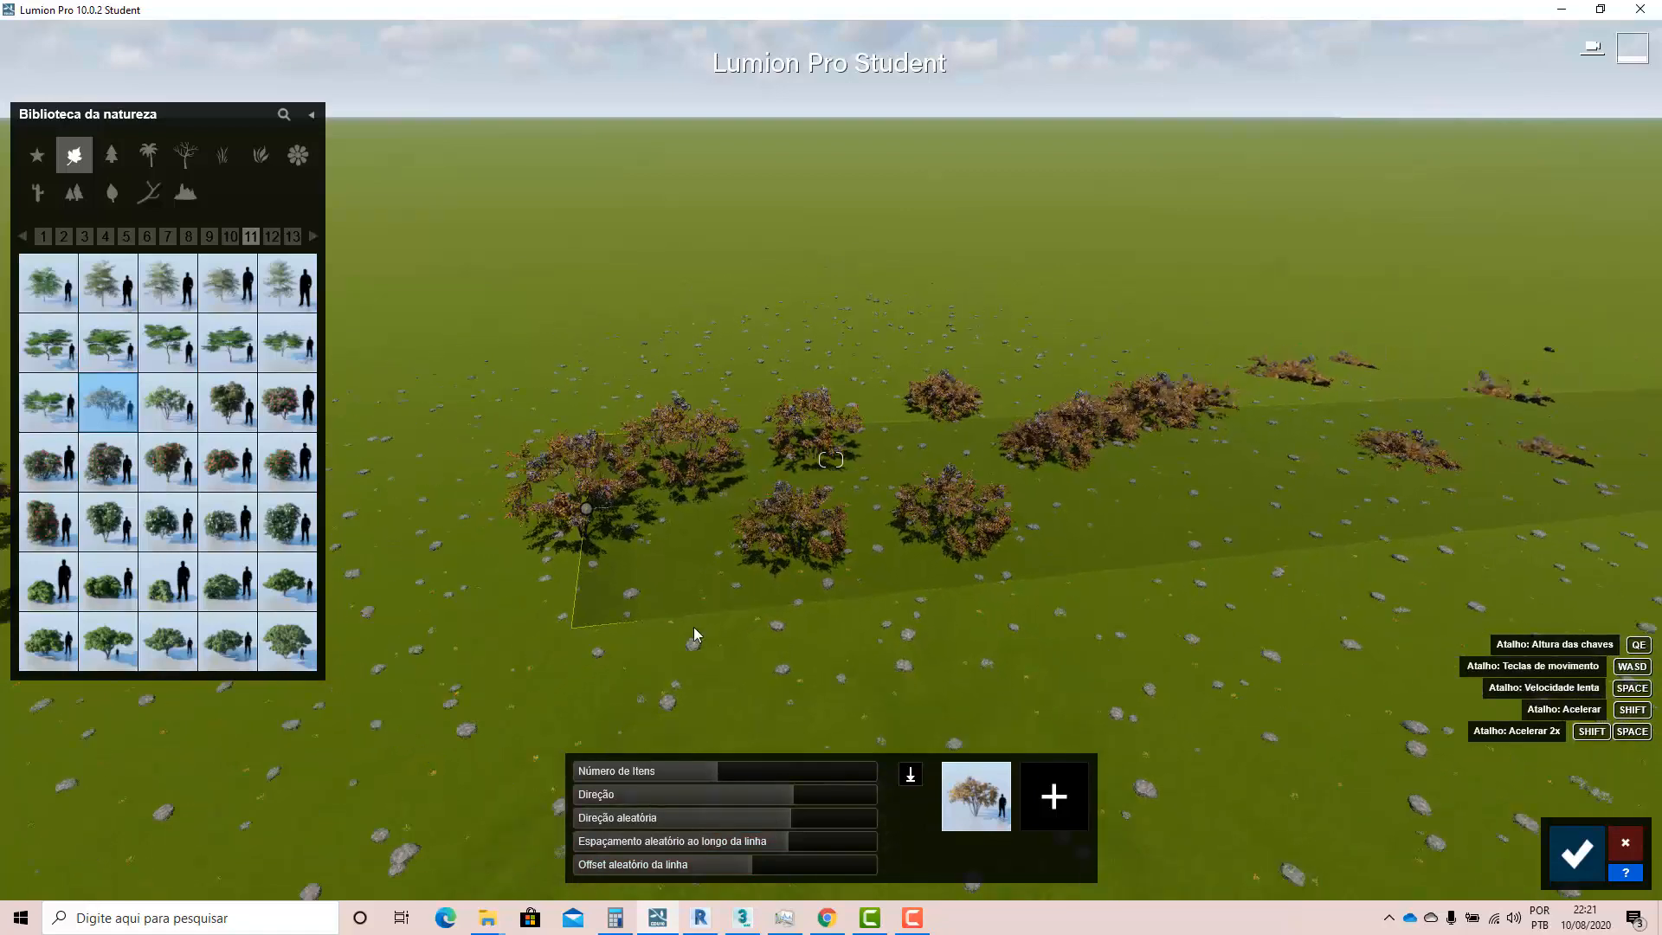
right_click_drag(693, 627, 685, 563)
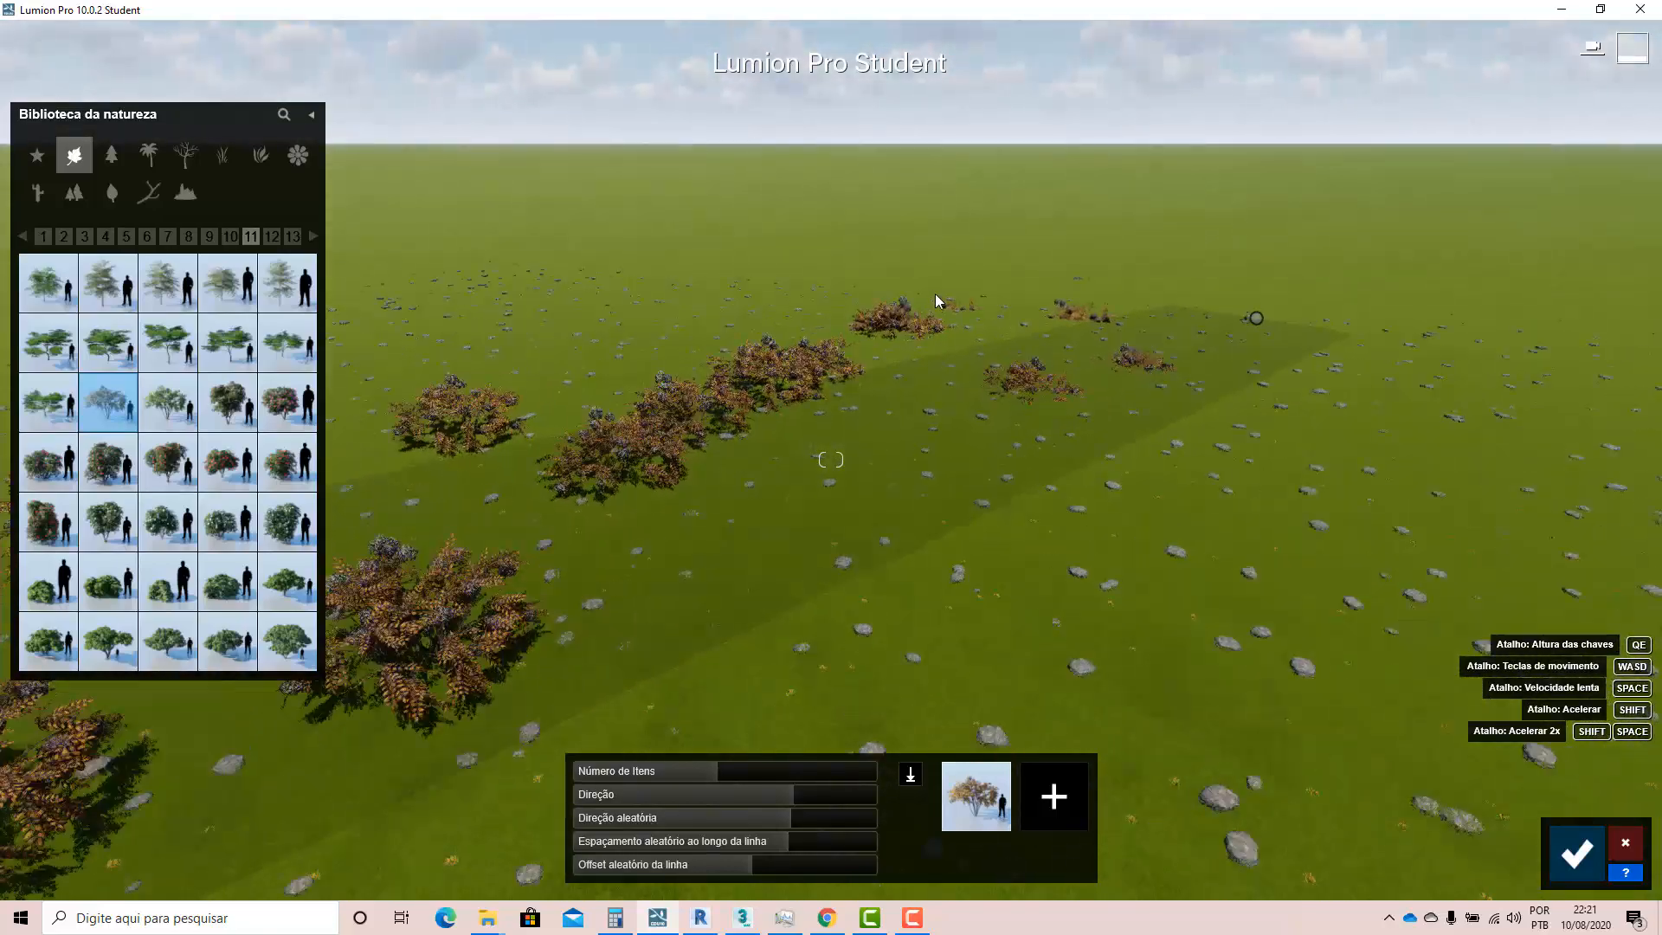
key("w")
right_click_drag(933, 386, 932, 320)
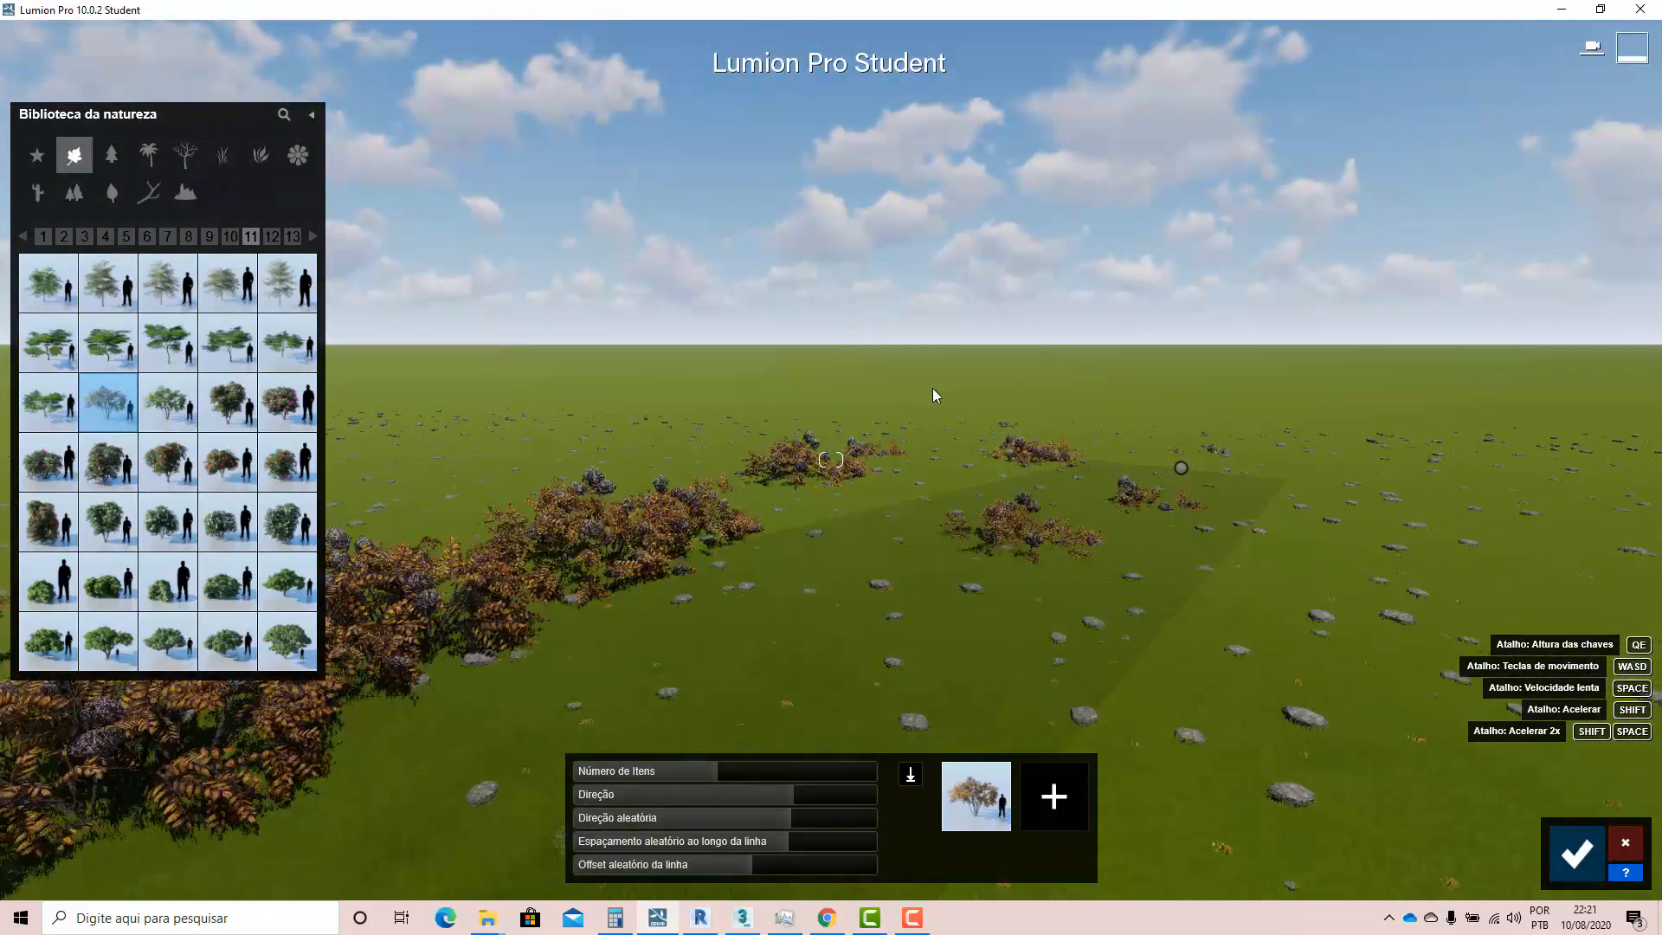
key("w")
right_click_drag(891, 480, 939, 484)
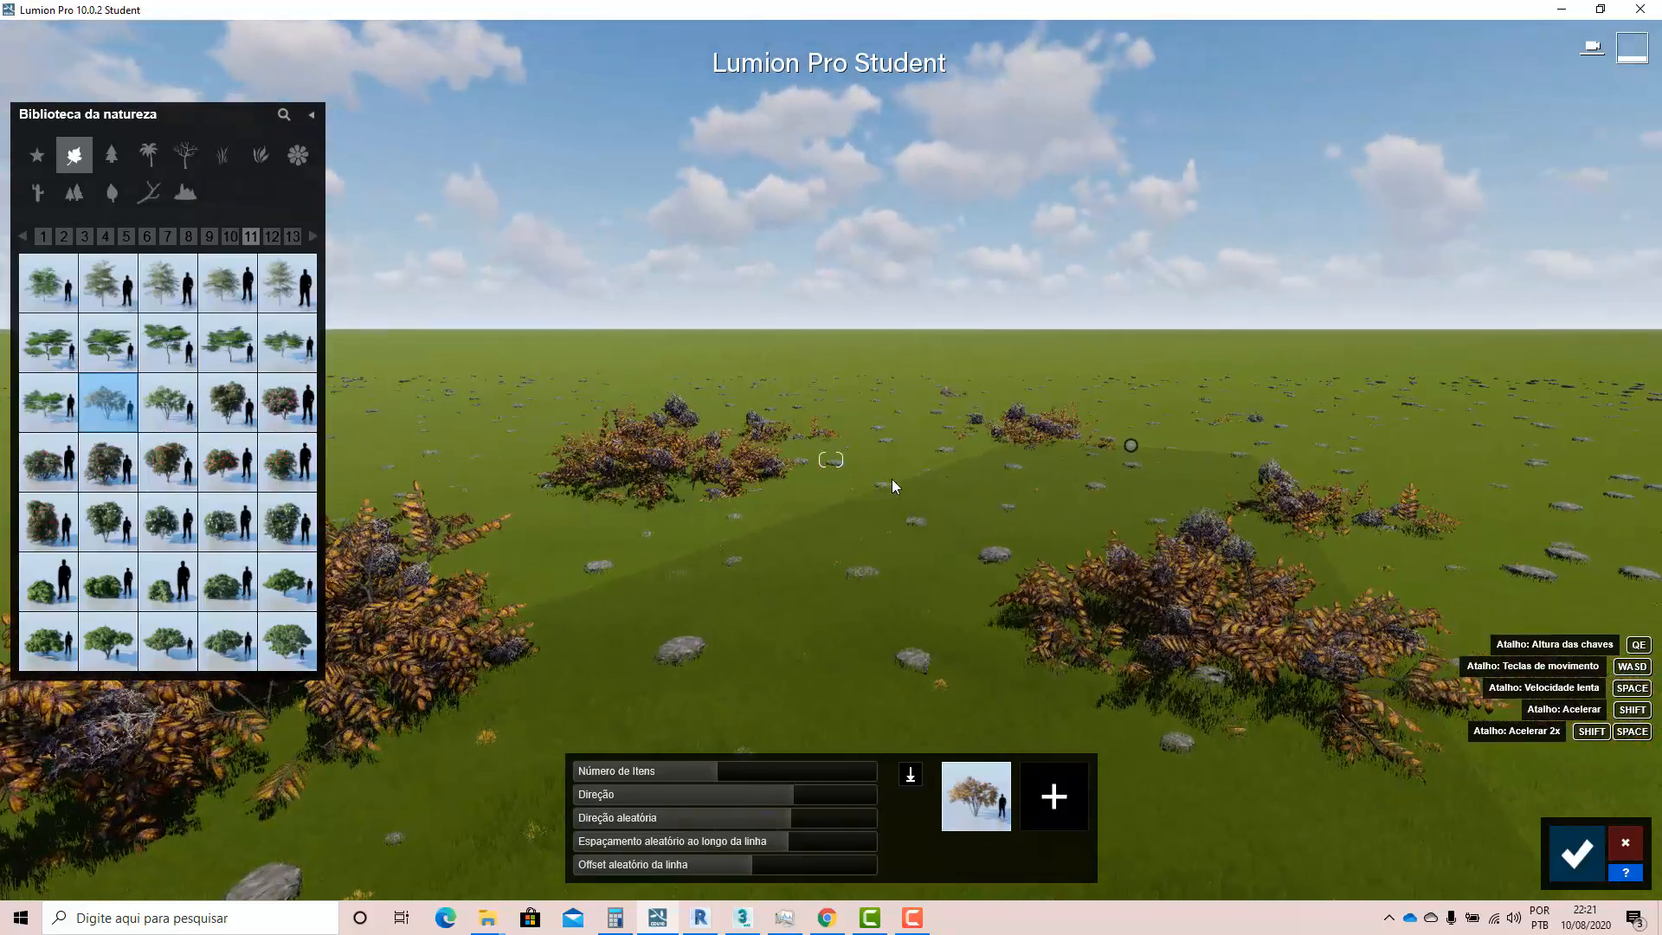
key("w")
right_click_drag(810, 518, 853, 504)
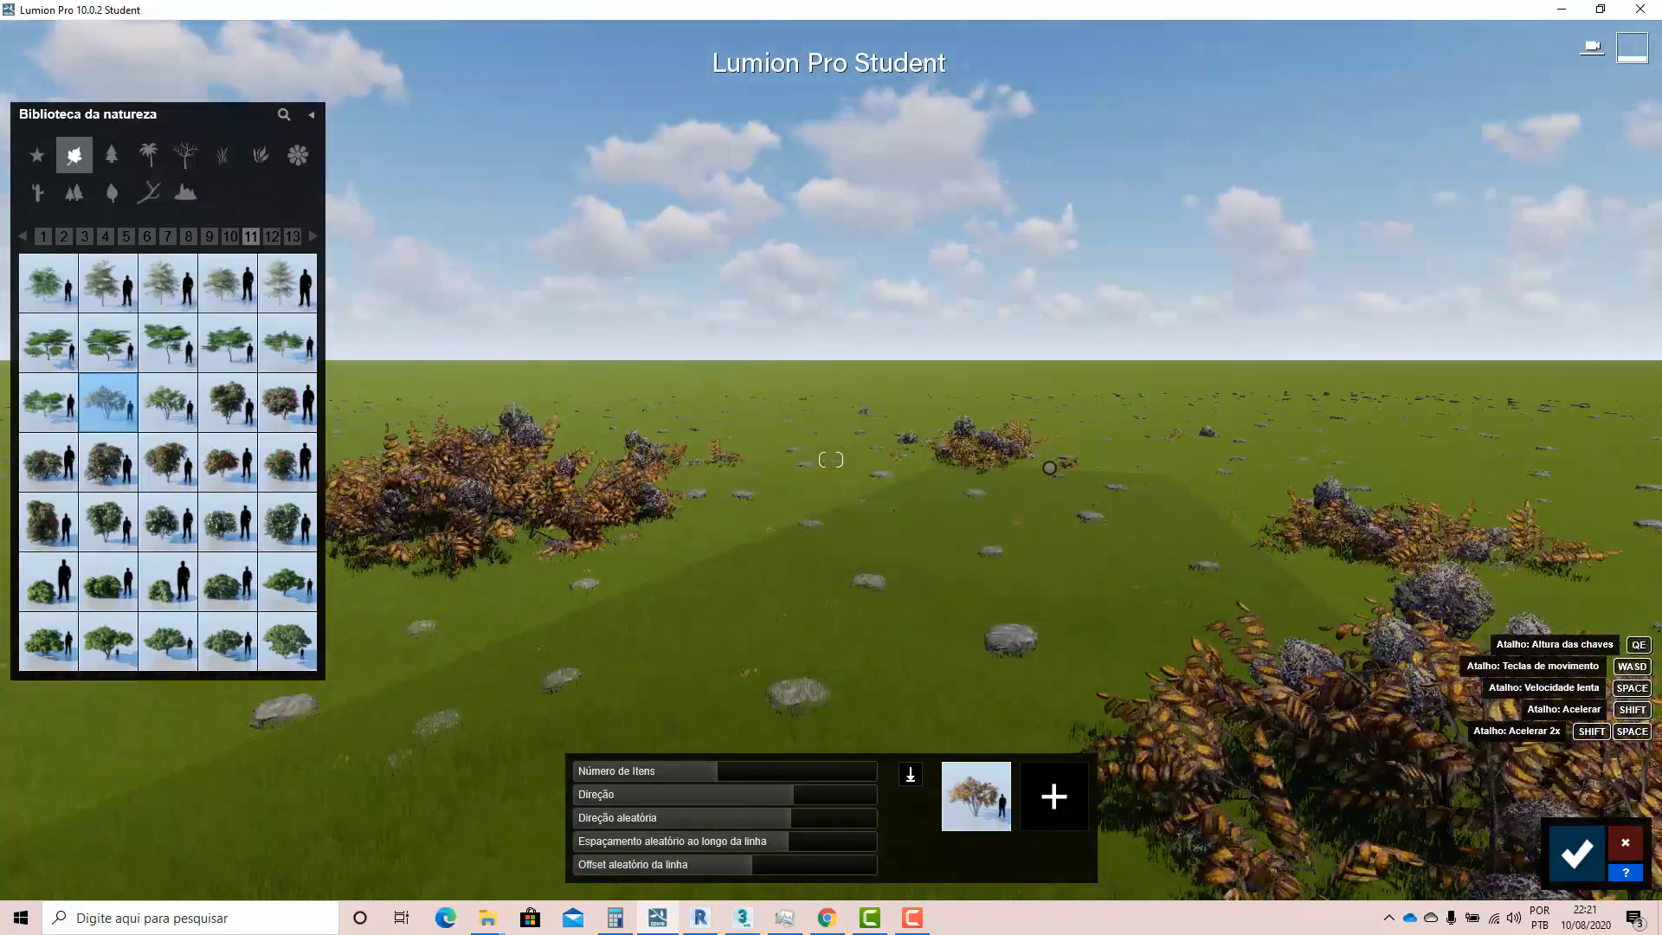
key("w")
right_click_drag(679, 455, 830, 511)
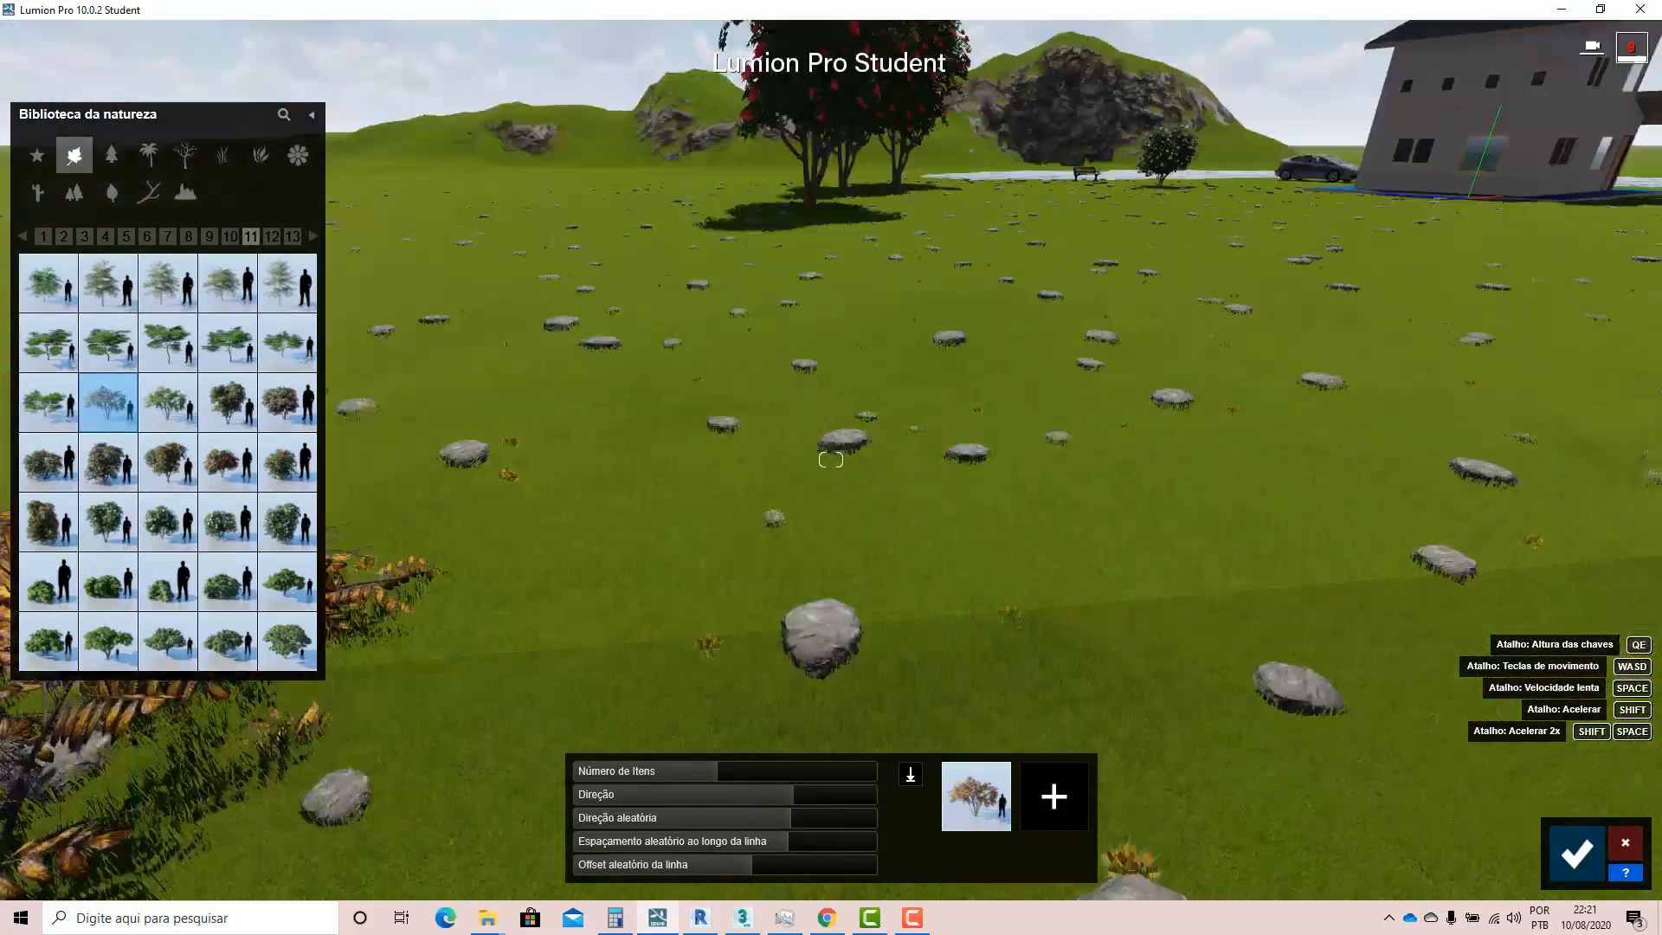
right_click_drag(606, 468, 672, 469)
key("w")
key("w")
right_click_drag(641, 528, 554, 486)
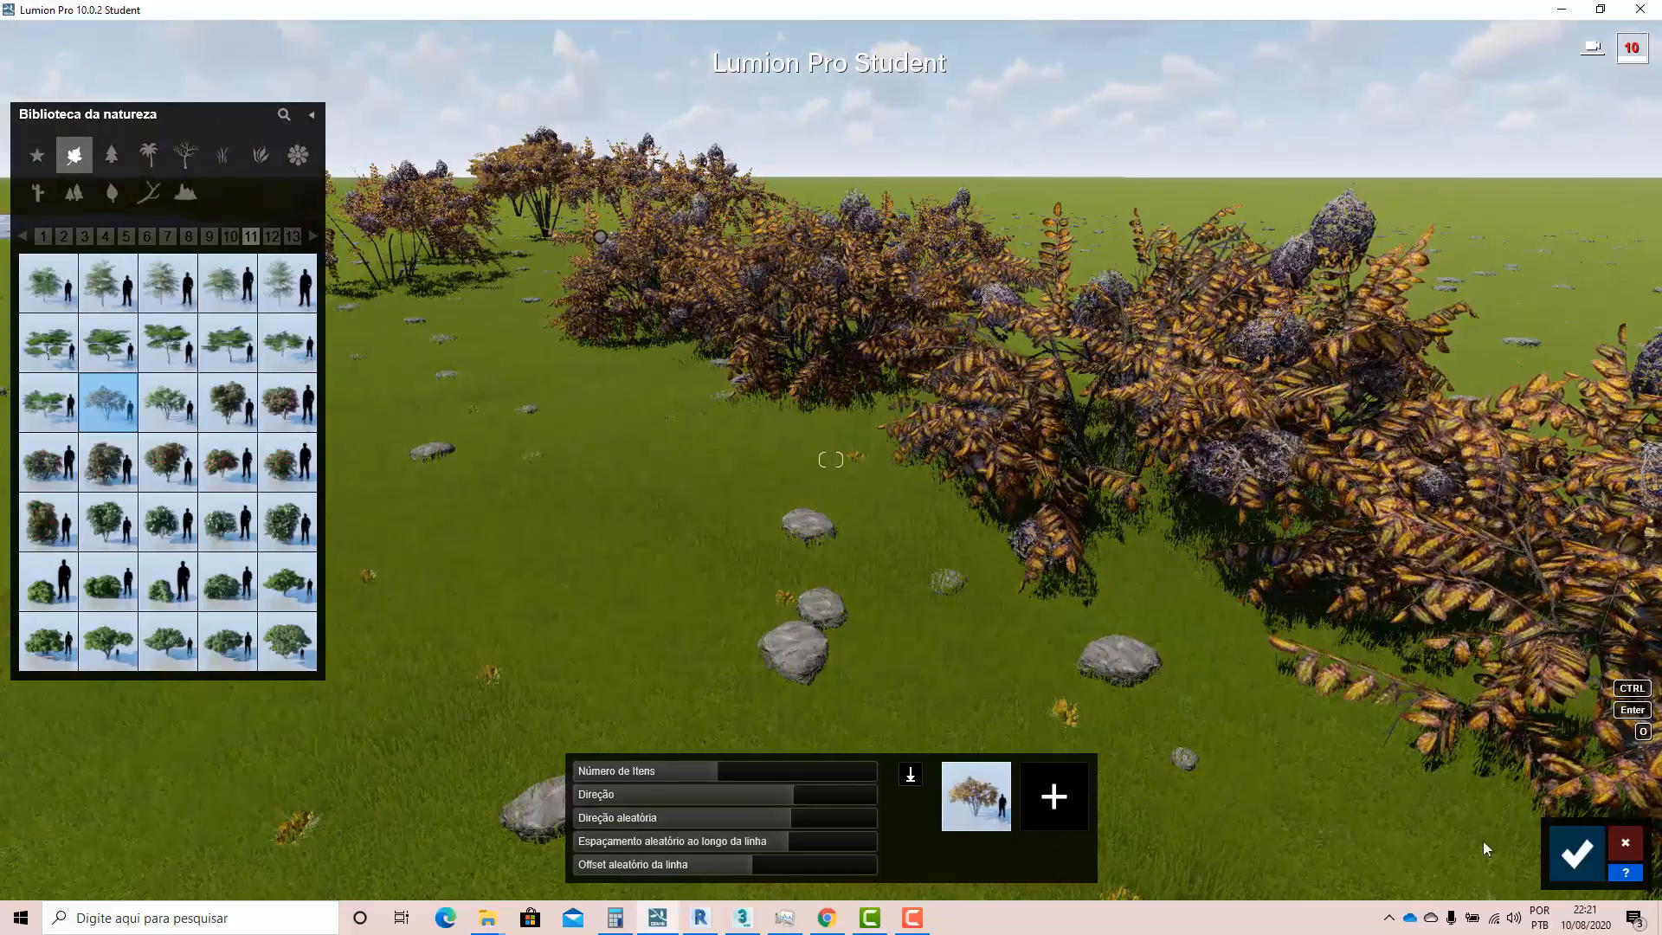
- Confirm the mass placement, select all the orange-leaved shrubs through their shared category and place them on the ground
left_click(1576, 853)
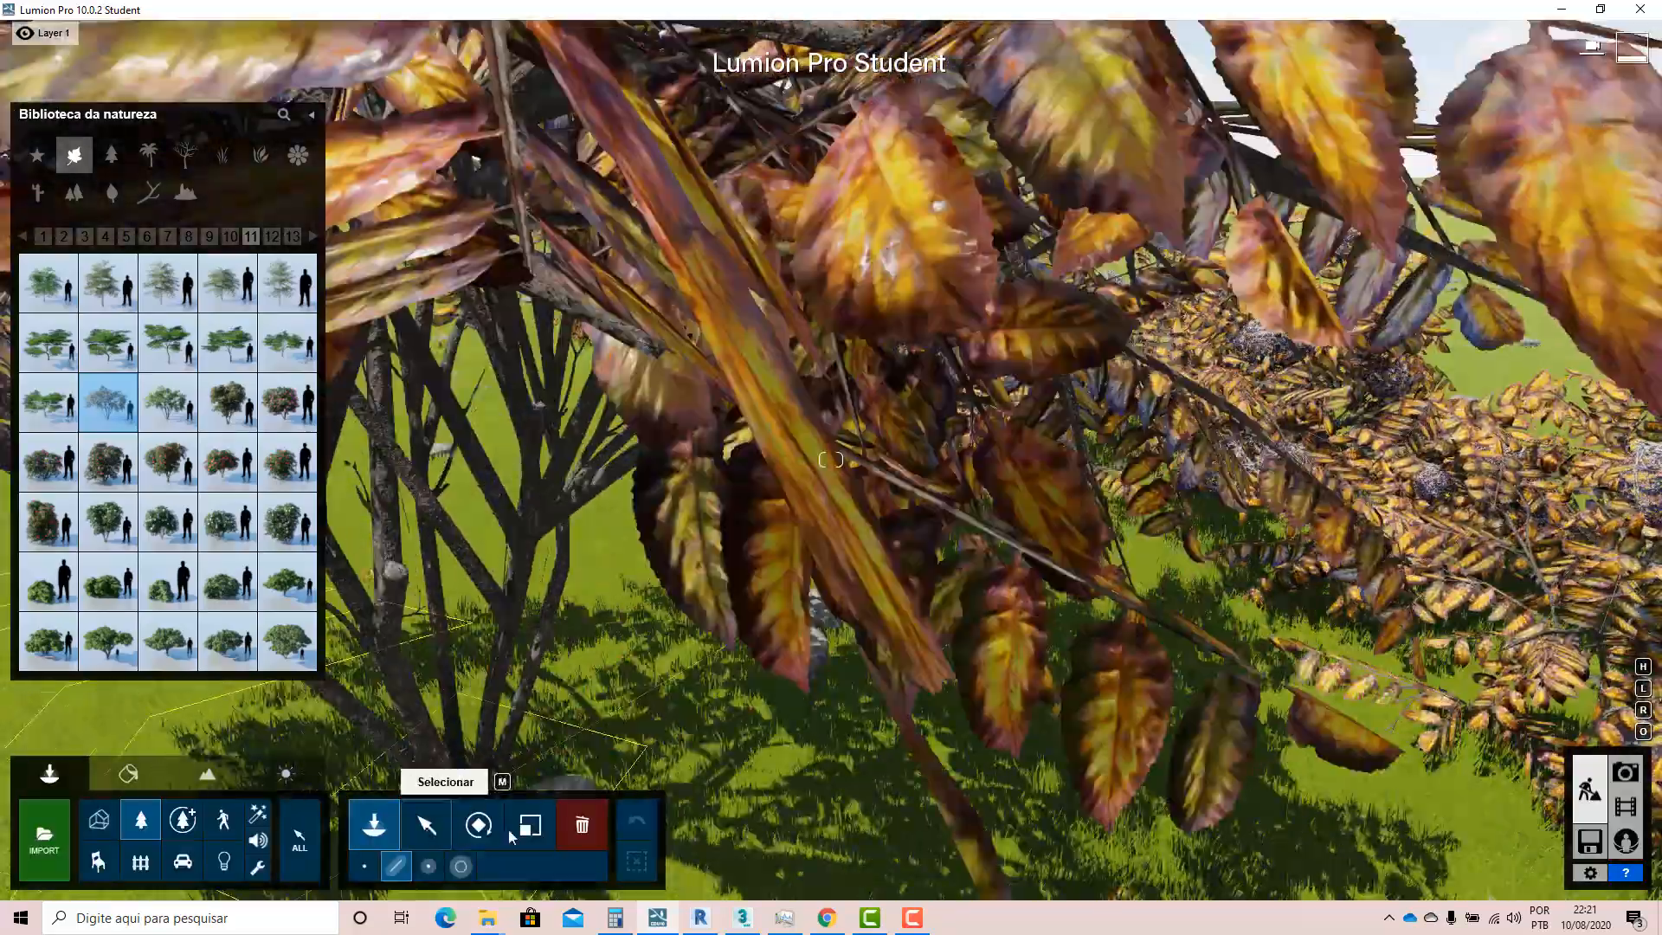
left_click(426, 825)
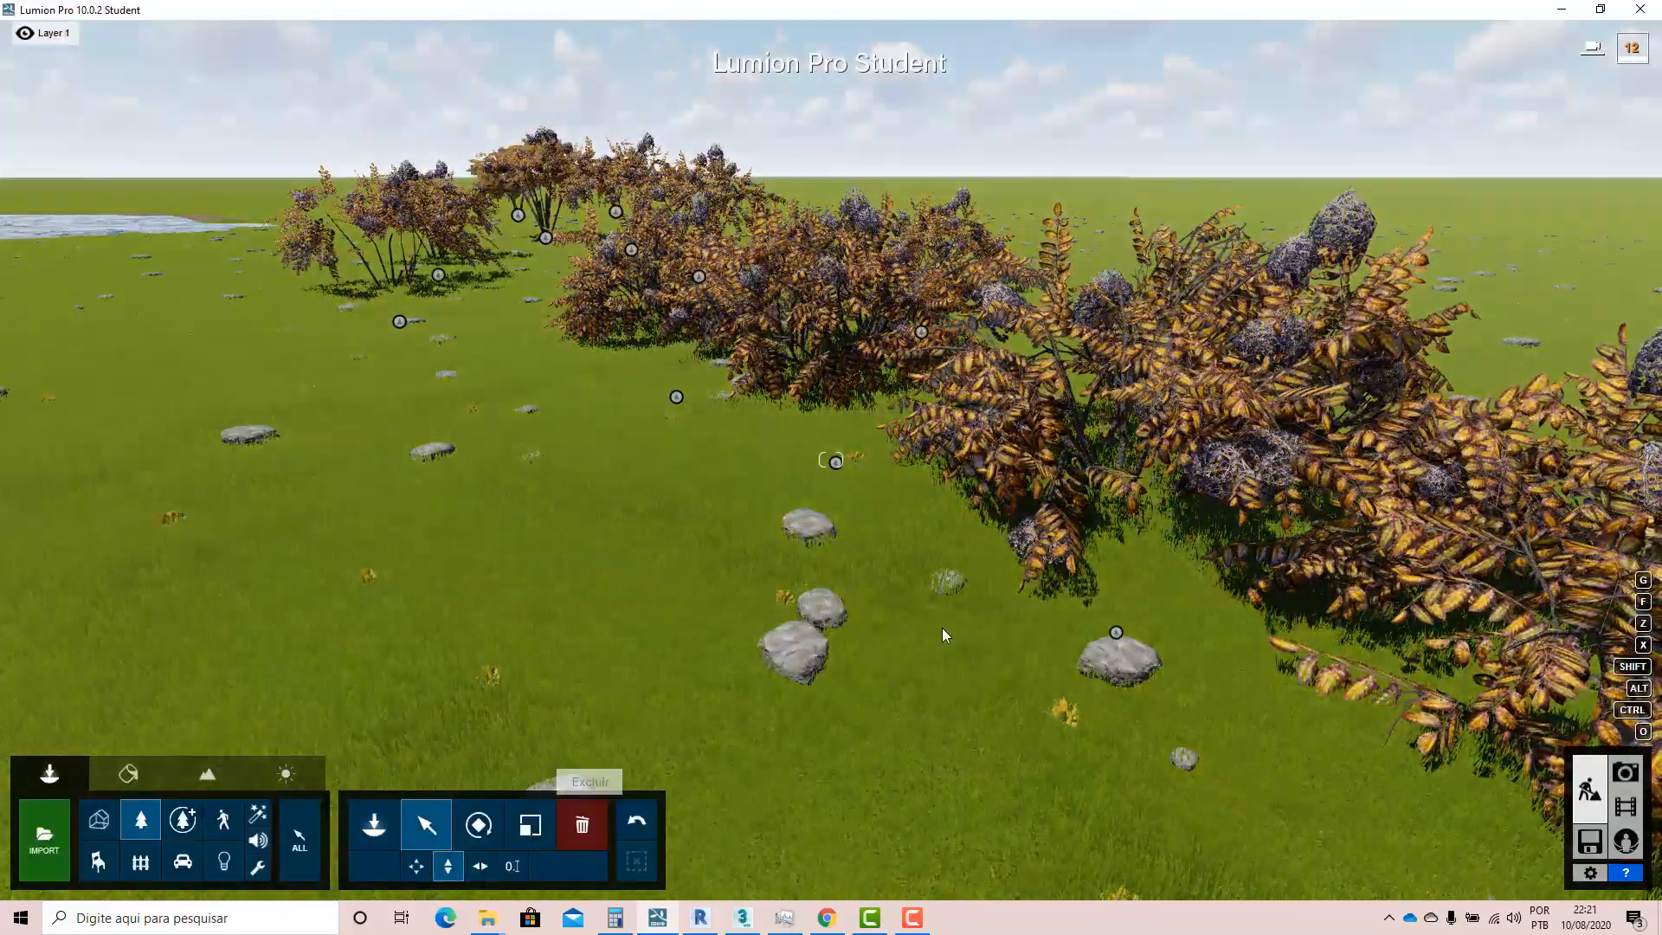
scroll(942, 628, "down", 3)
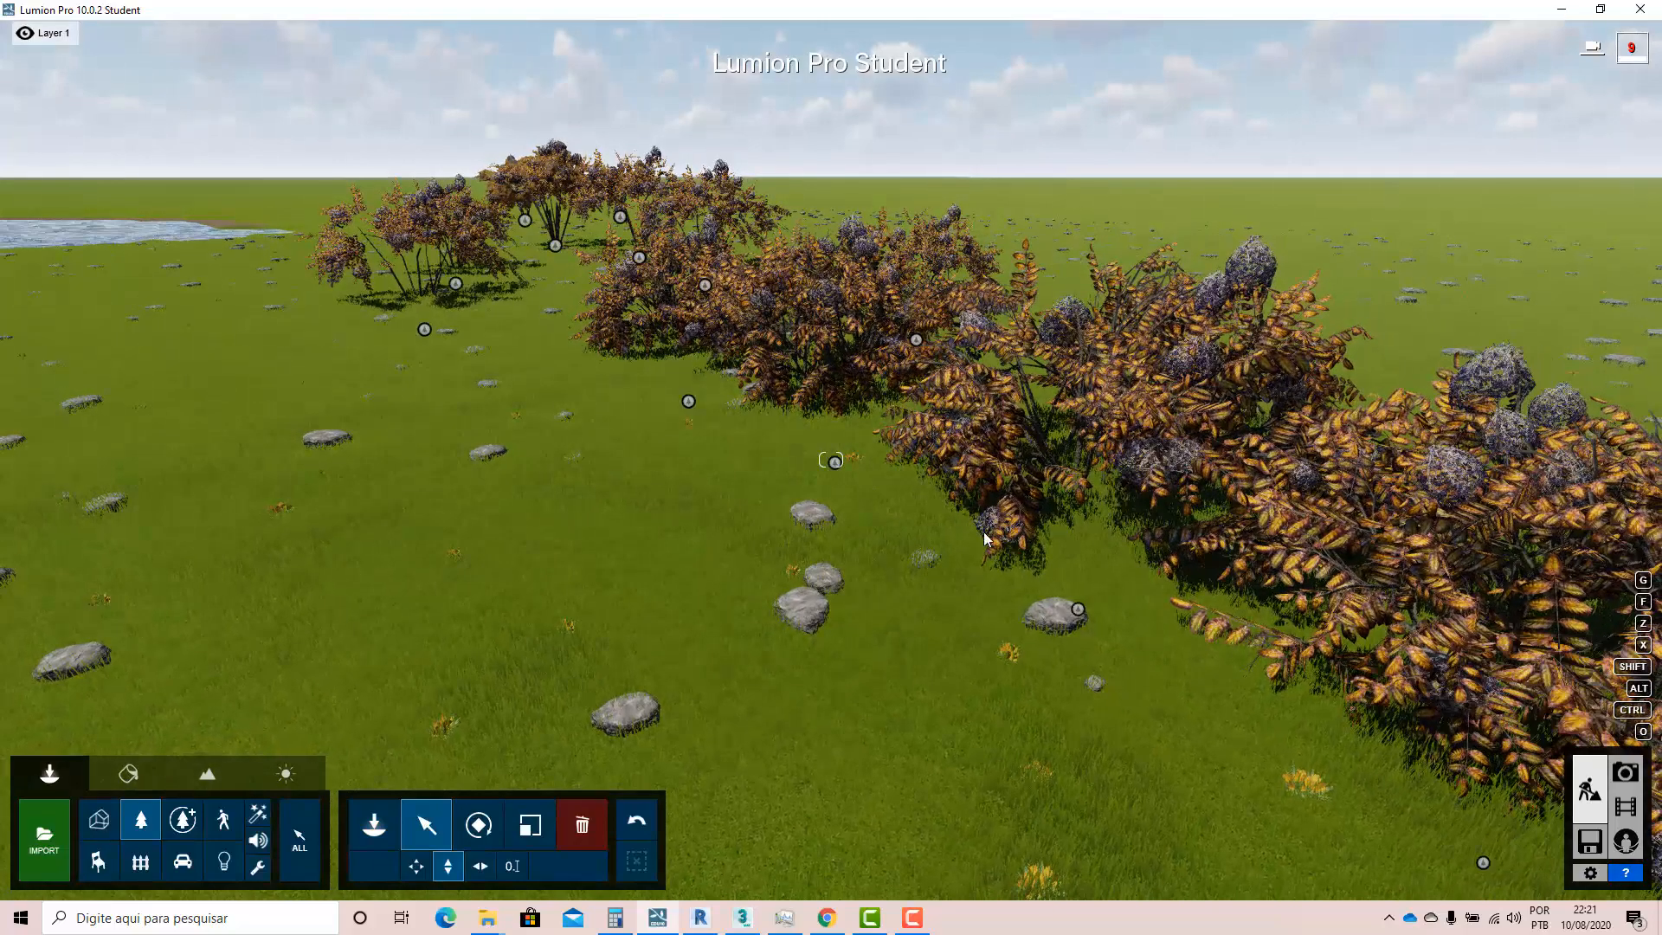
left_click(1070, 611)
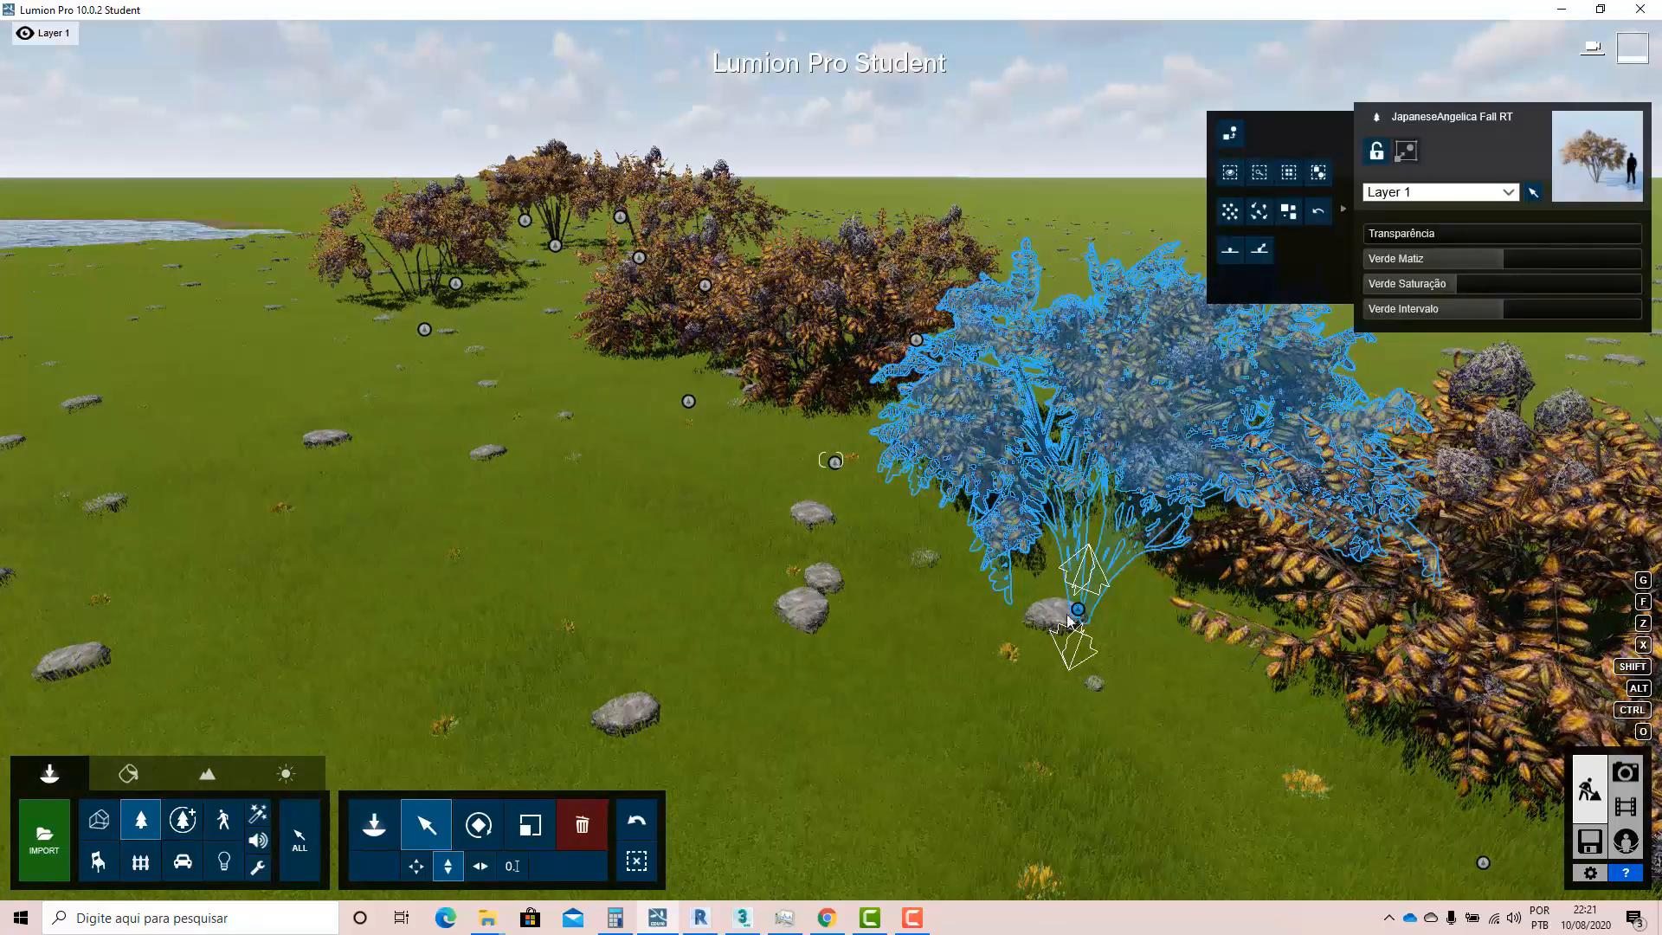
left_click(1297, 176)
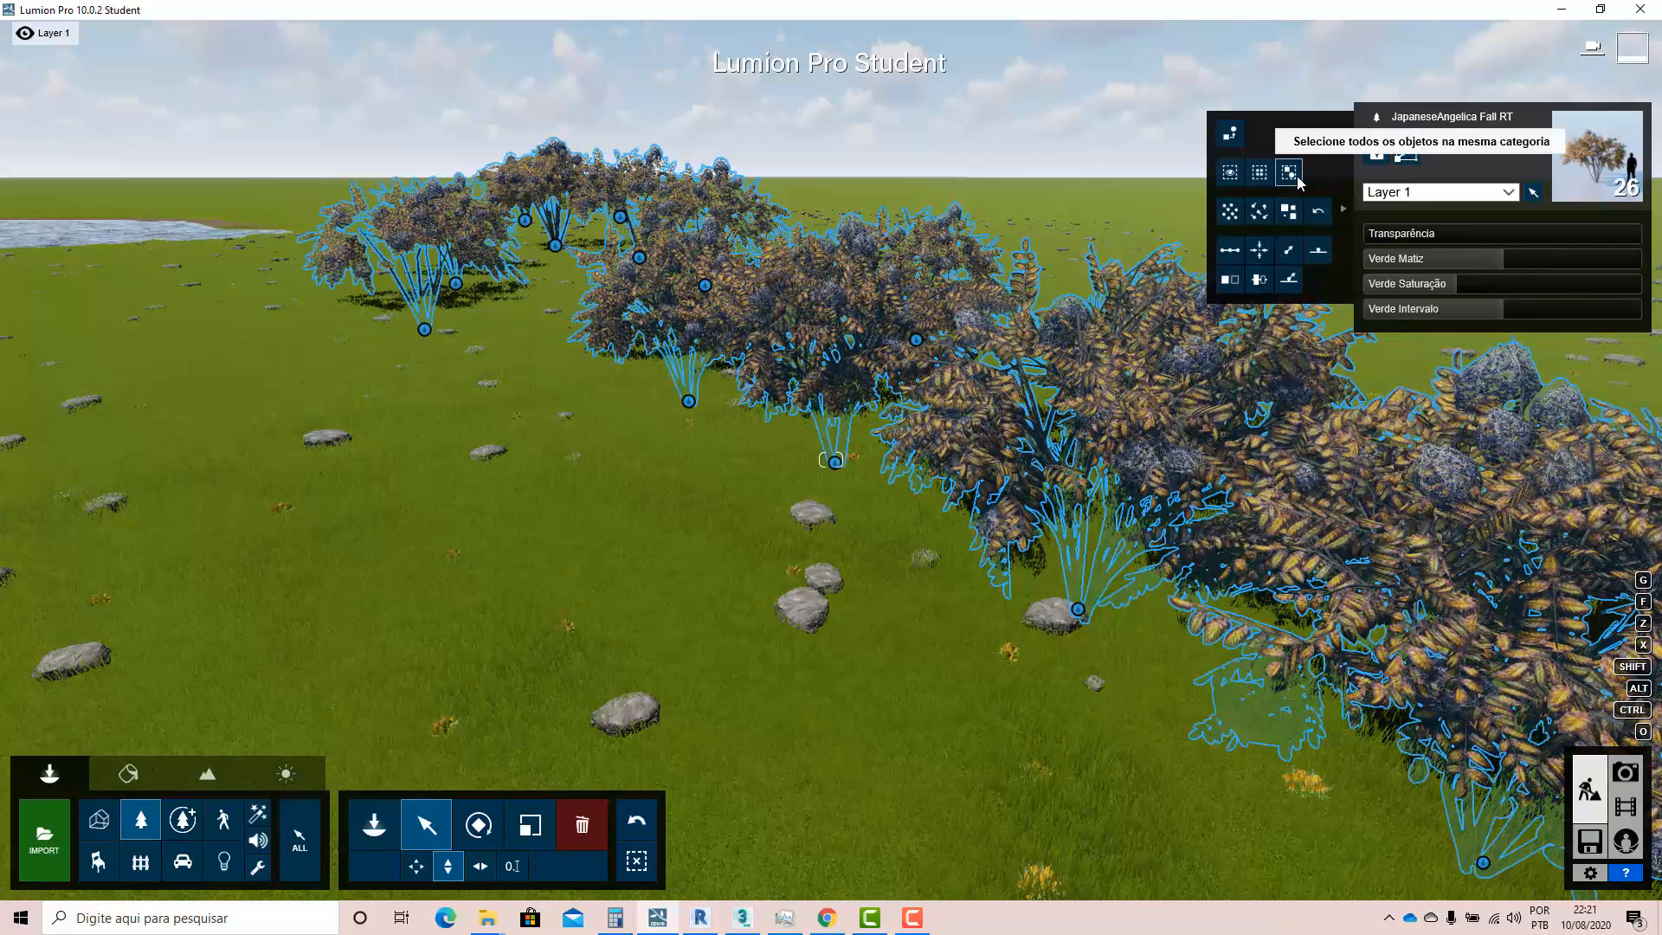
left_click(1296, 279)
- Examine the whole grounded shrub row from farther away and clear the selection
right_click_drag(594, 495, 592, 505)
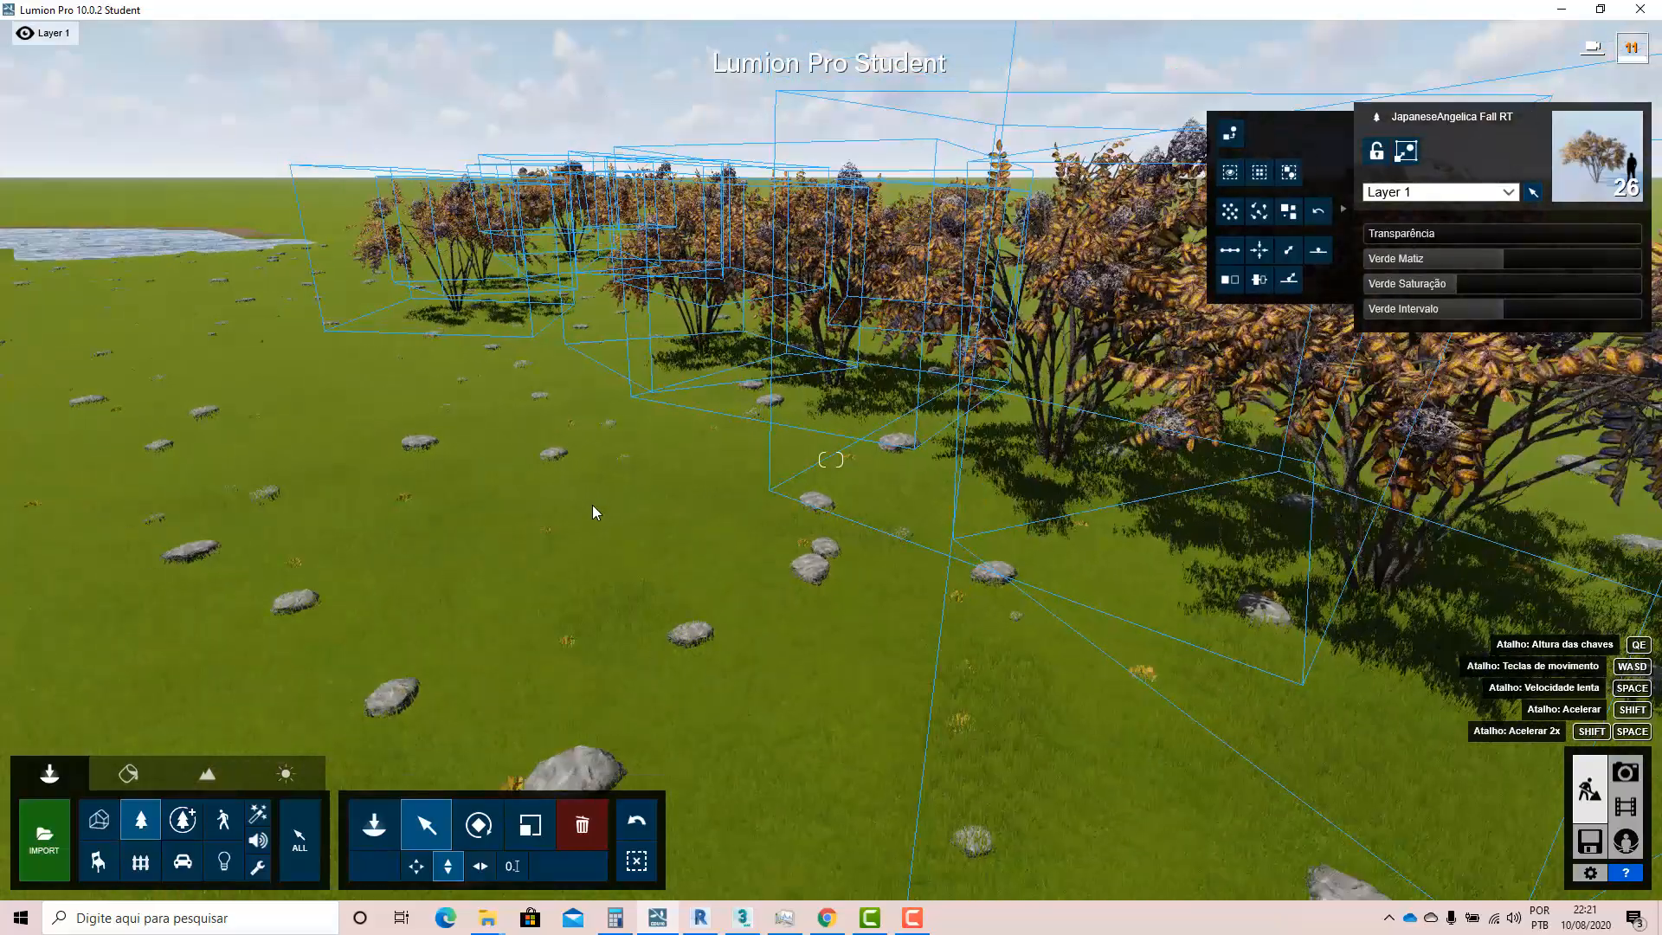
key("s")
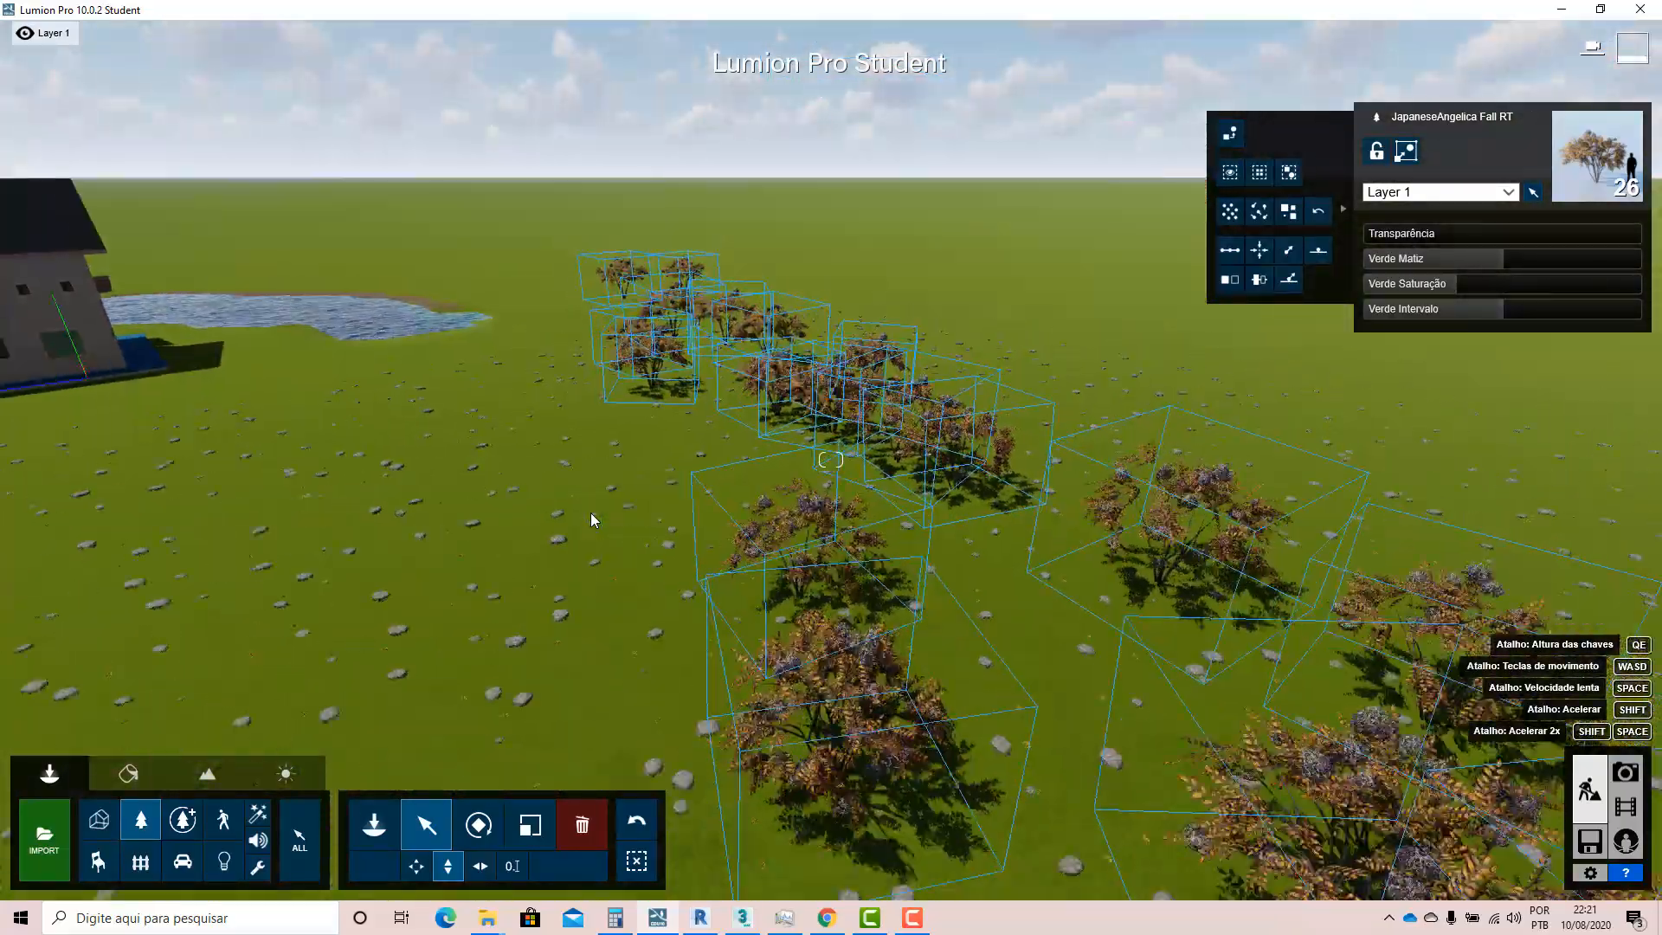
key("s")
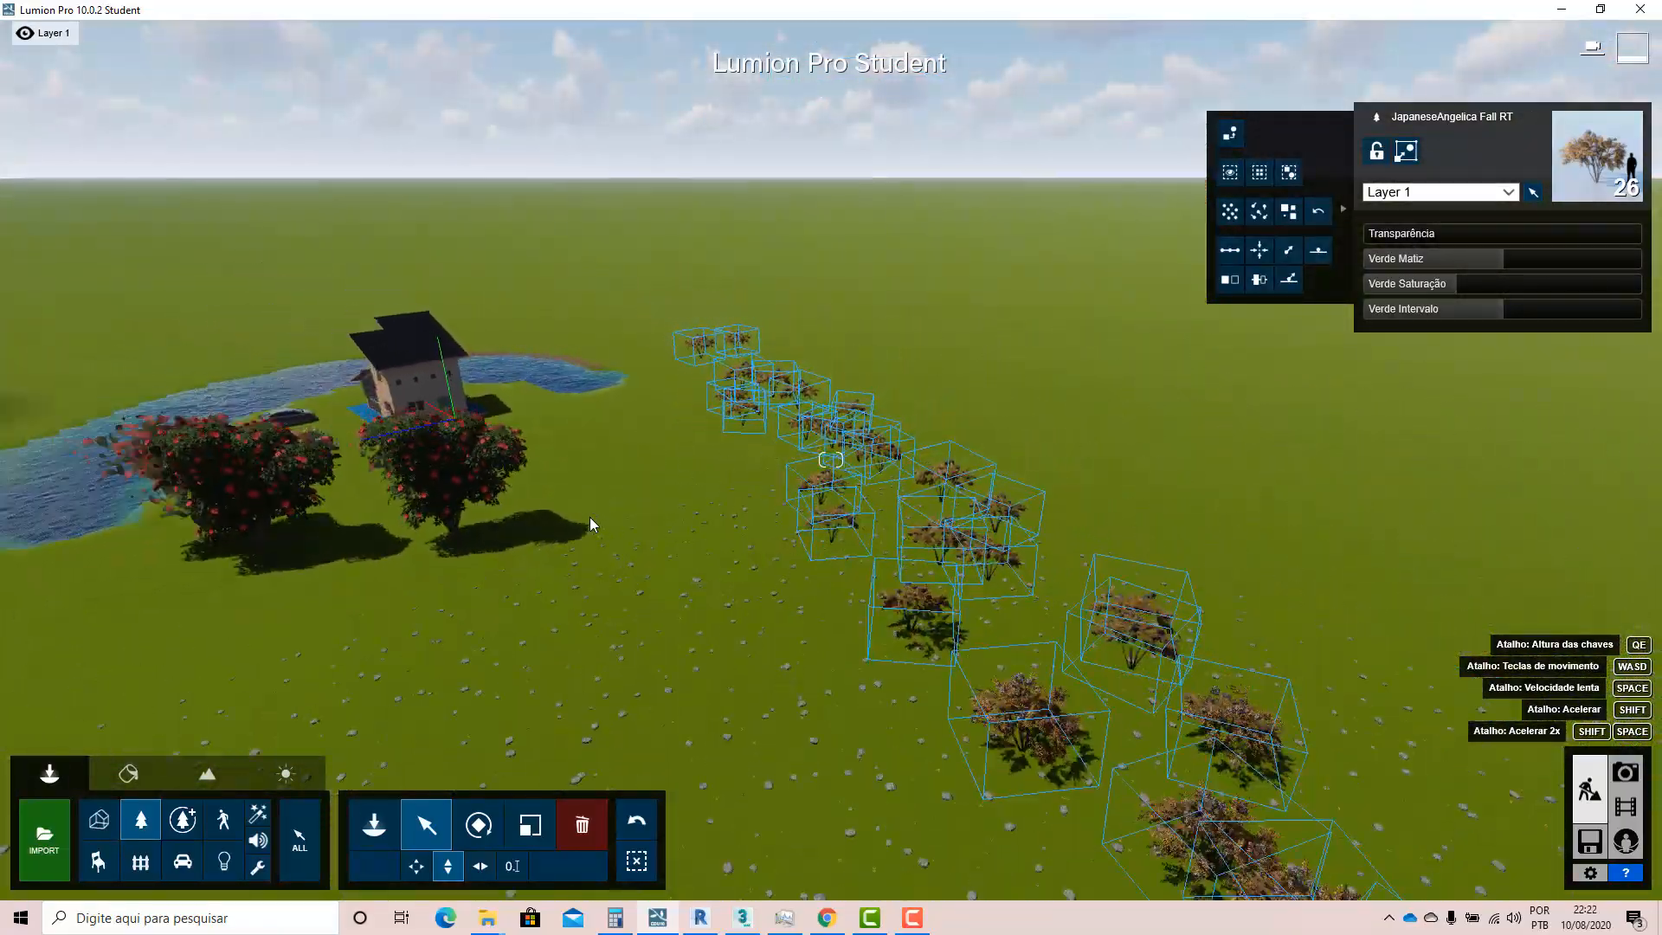
key("s")
right_click_drag(571, 620, 718, 675)
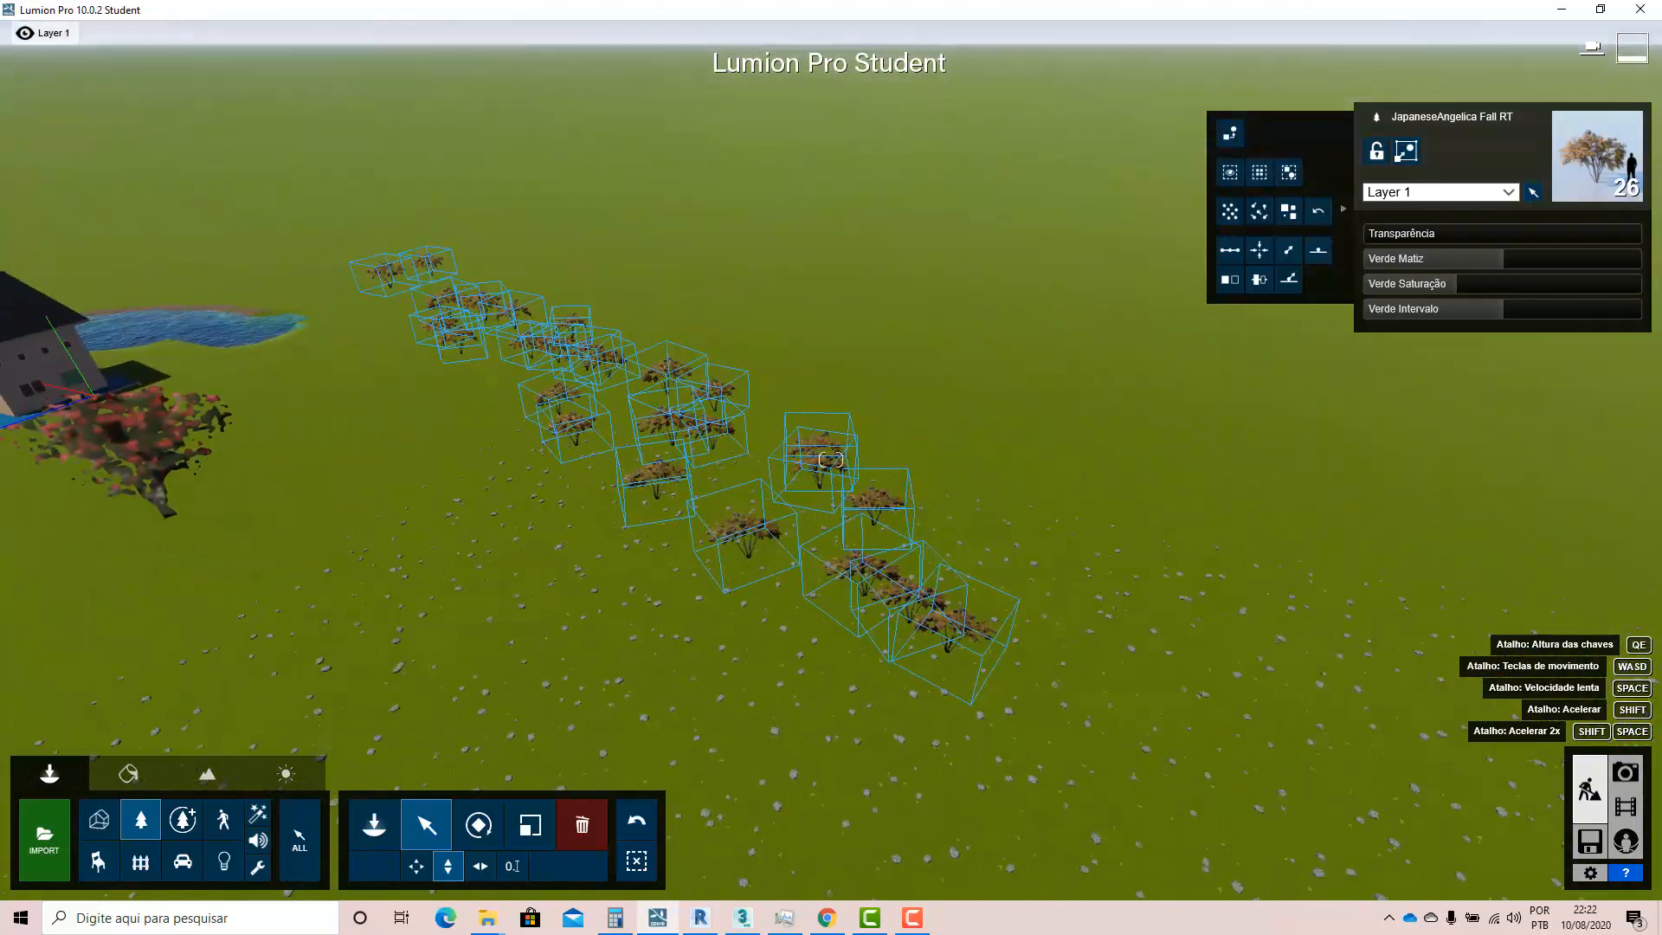
key("w")
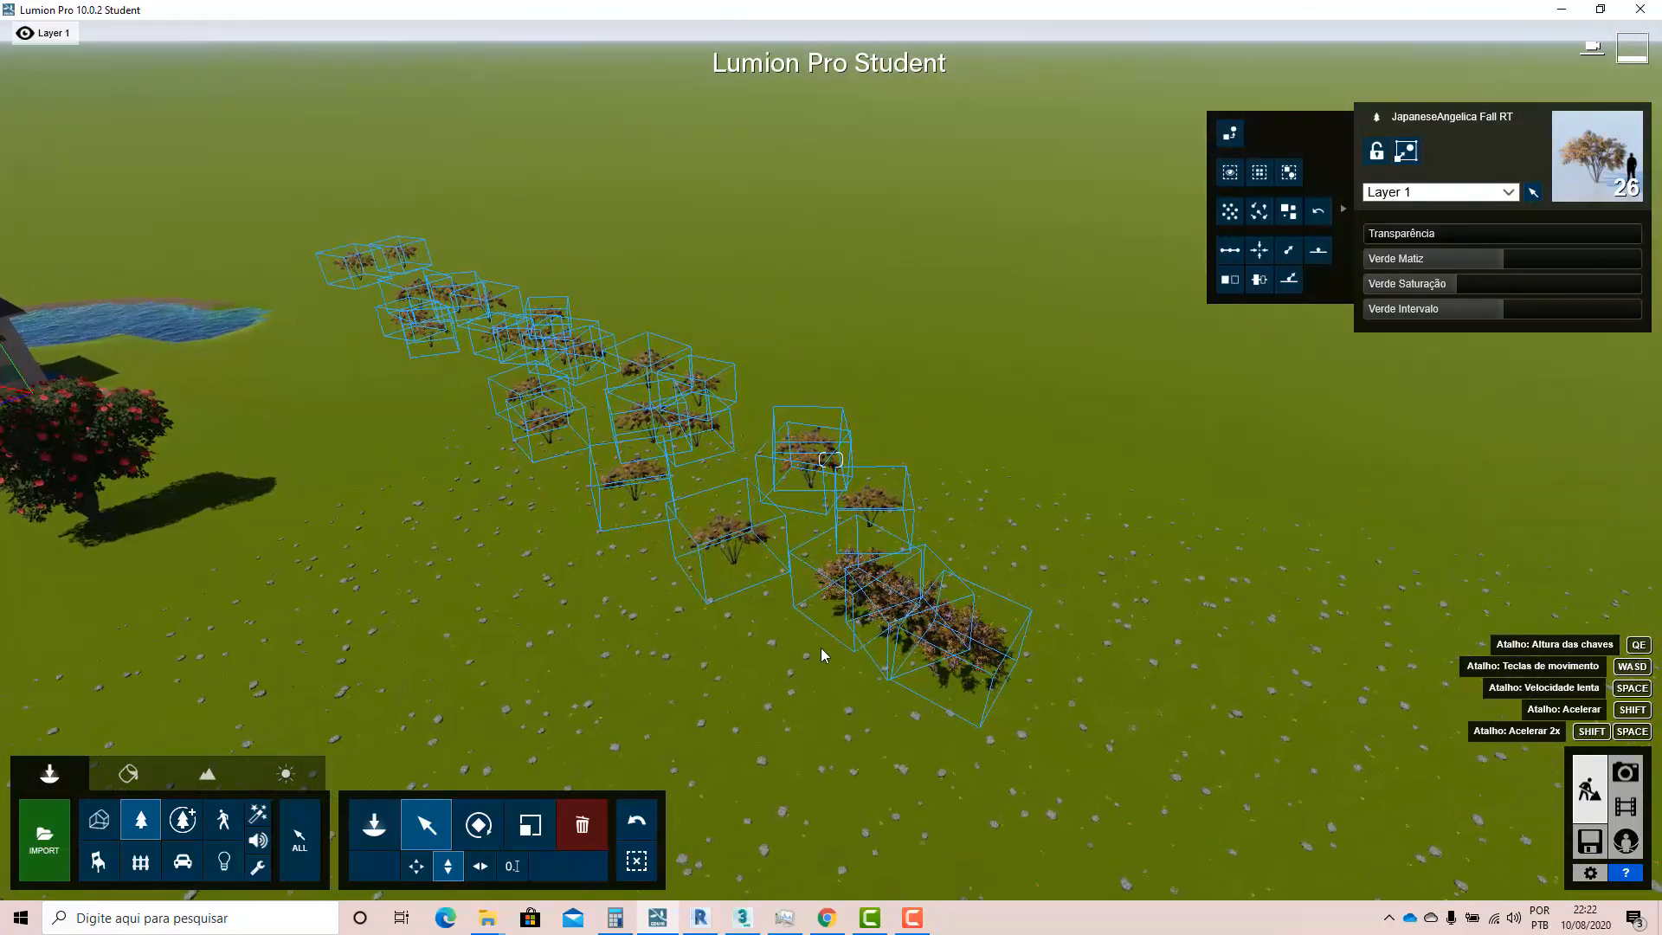
key("w")
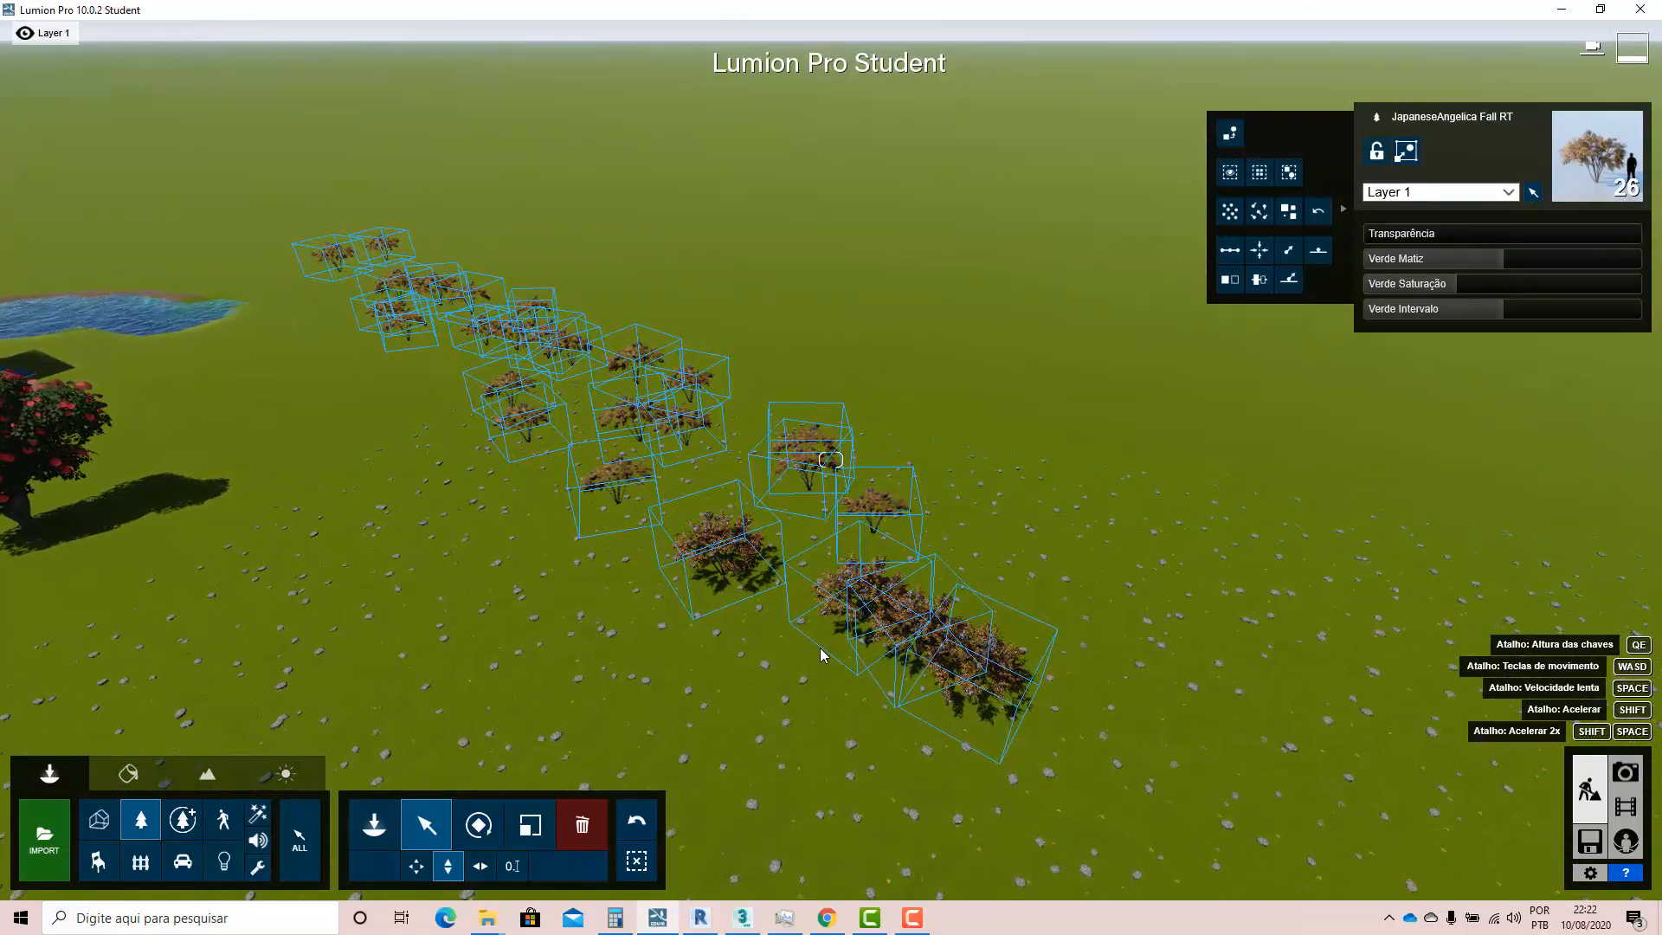
left_click(885, 896)
- Place several clusters of Black Poplar-S RT trees across the open field between the rocky hills, the camellias and the shrub row
right_click_drag(865, 658, 431, 654)
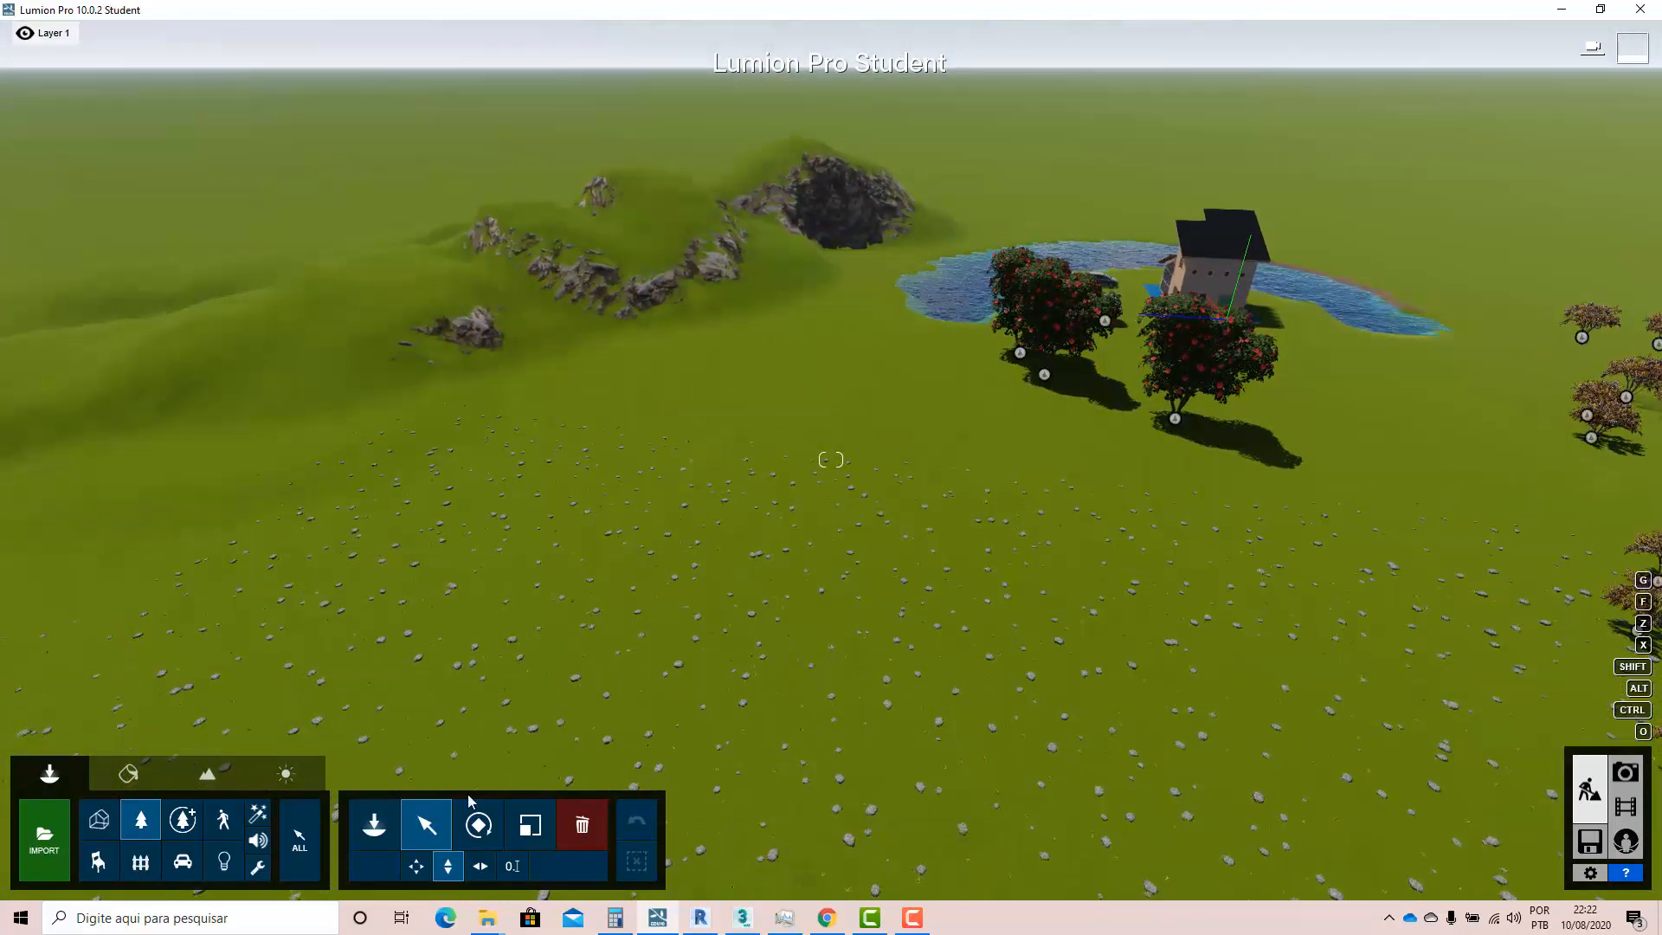
left_click(147, 822)
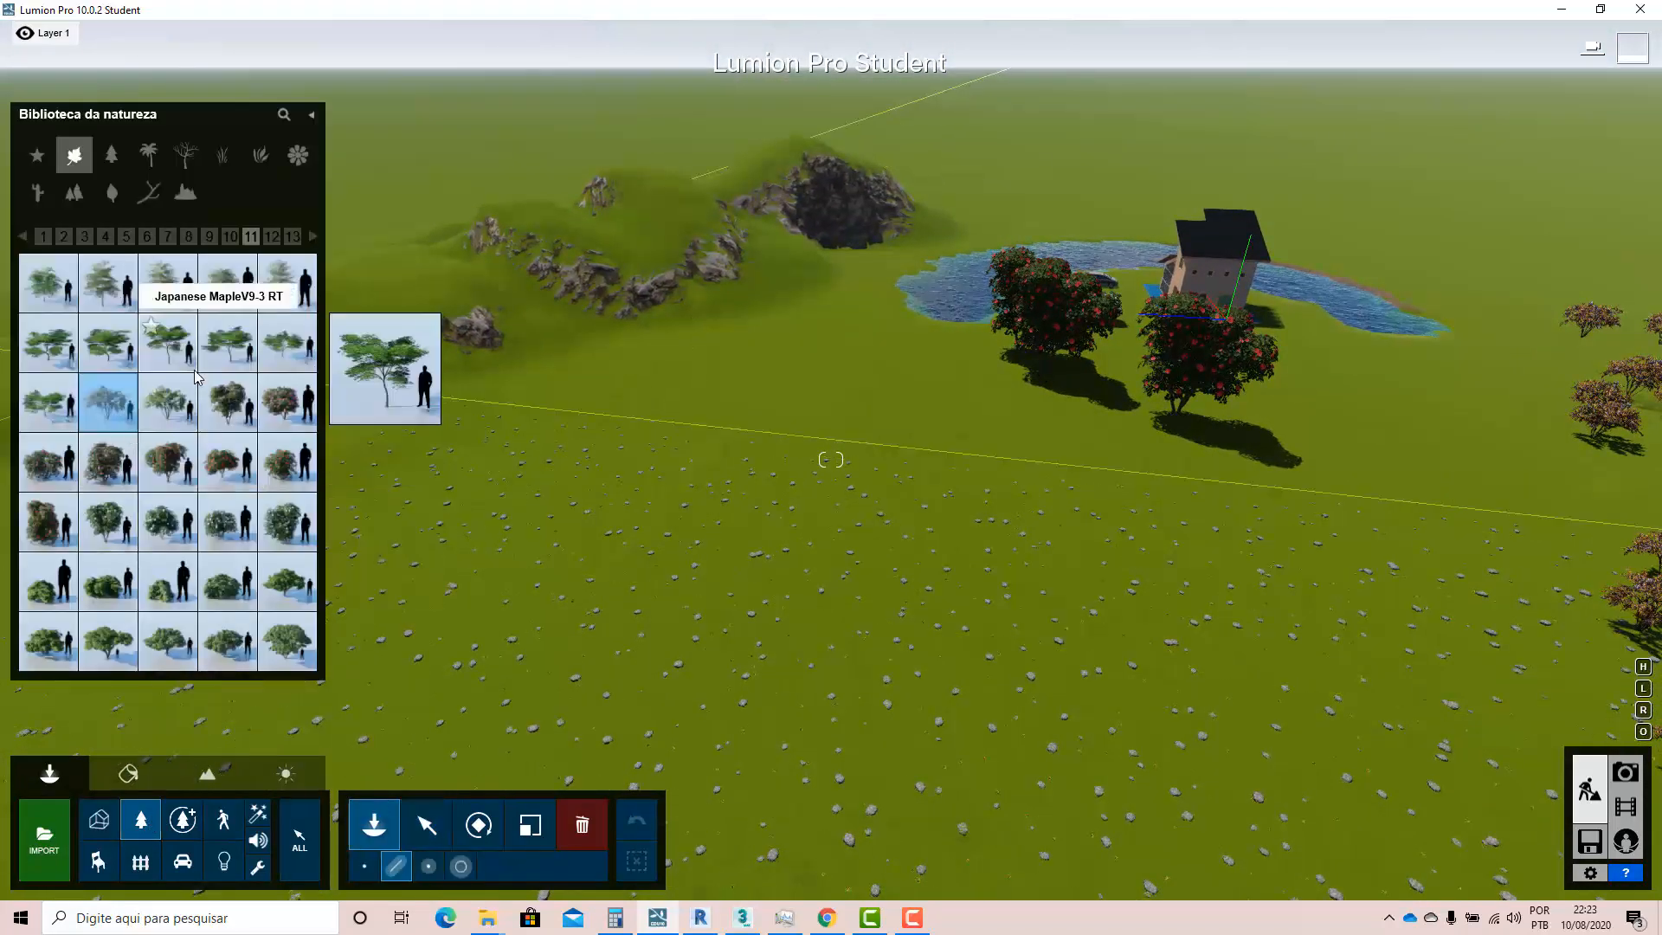
left_click(81, 236)
left_click(227, 401)
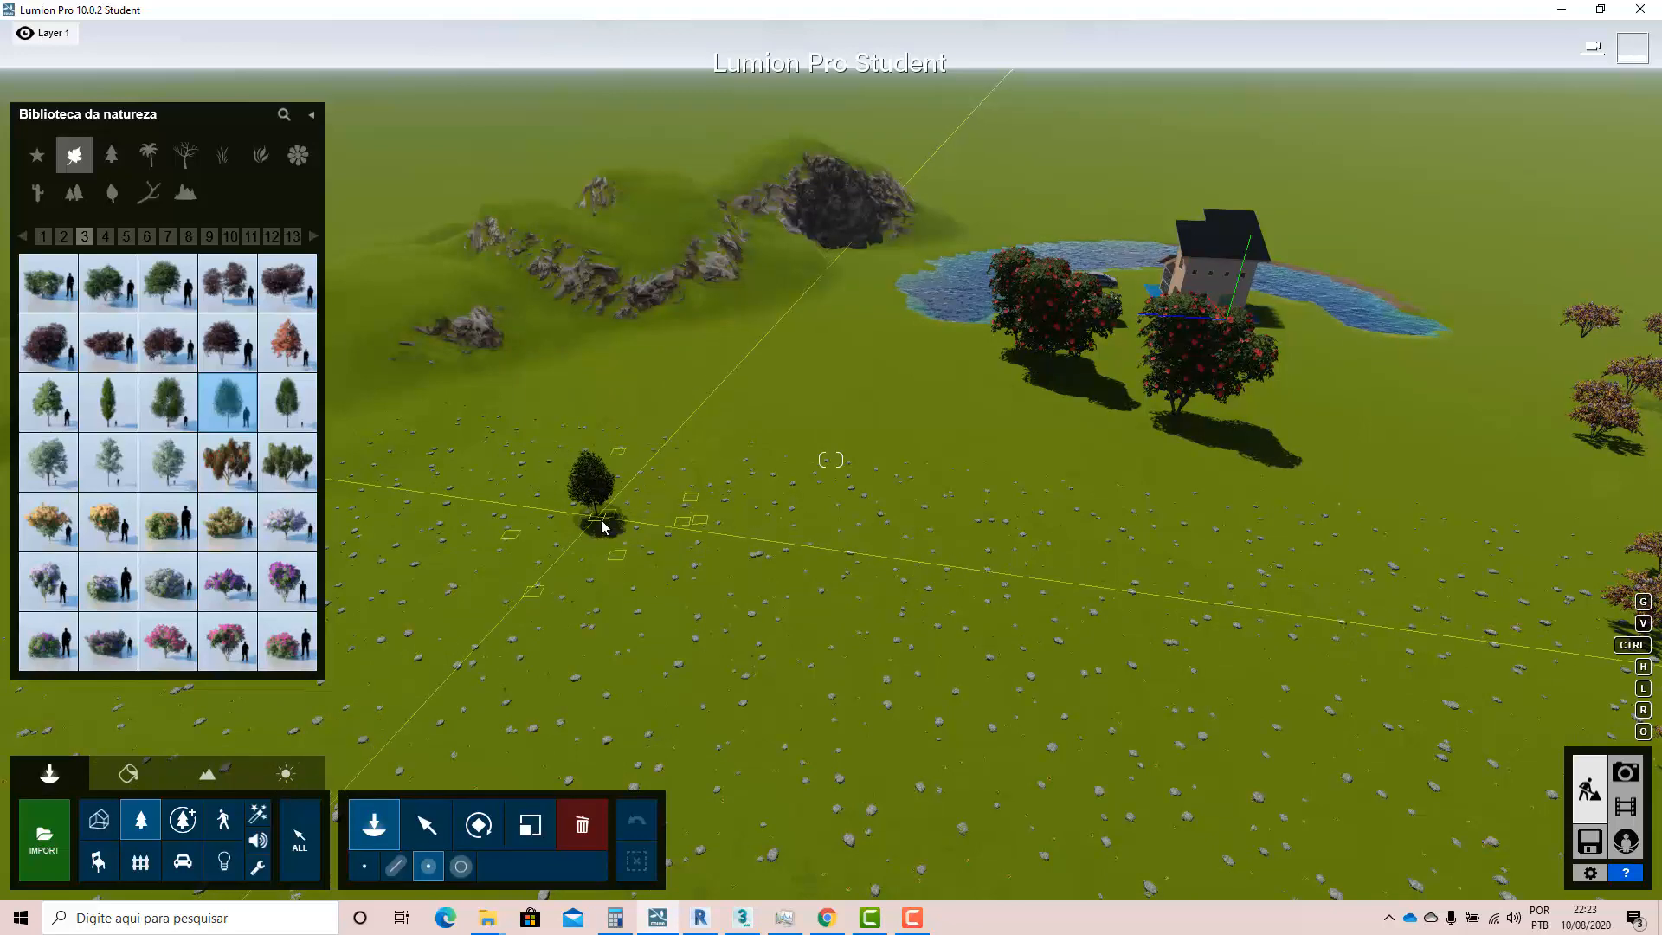
left_click(601, 521)
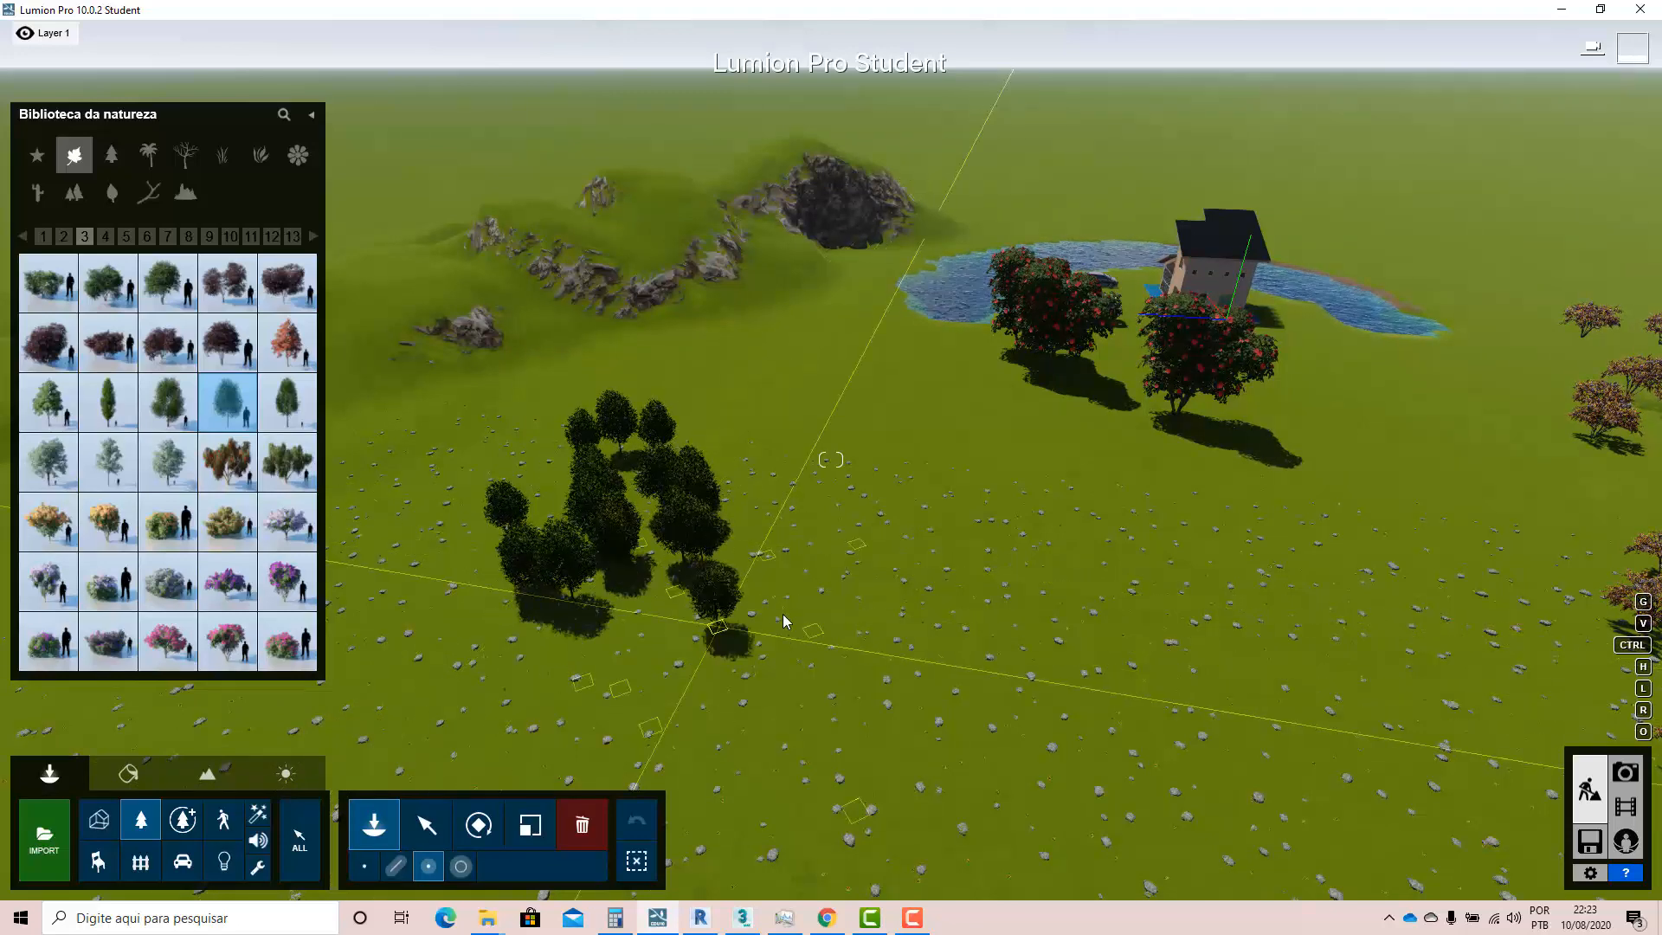
left_click(798, 594)
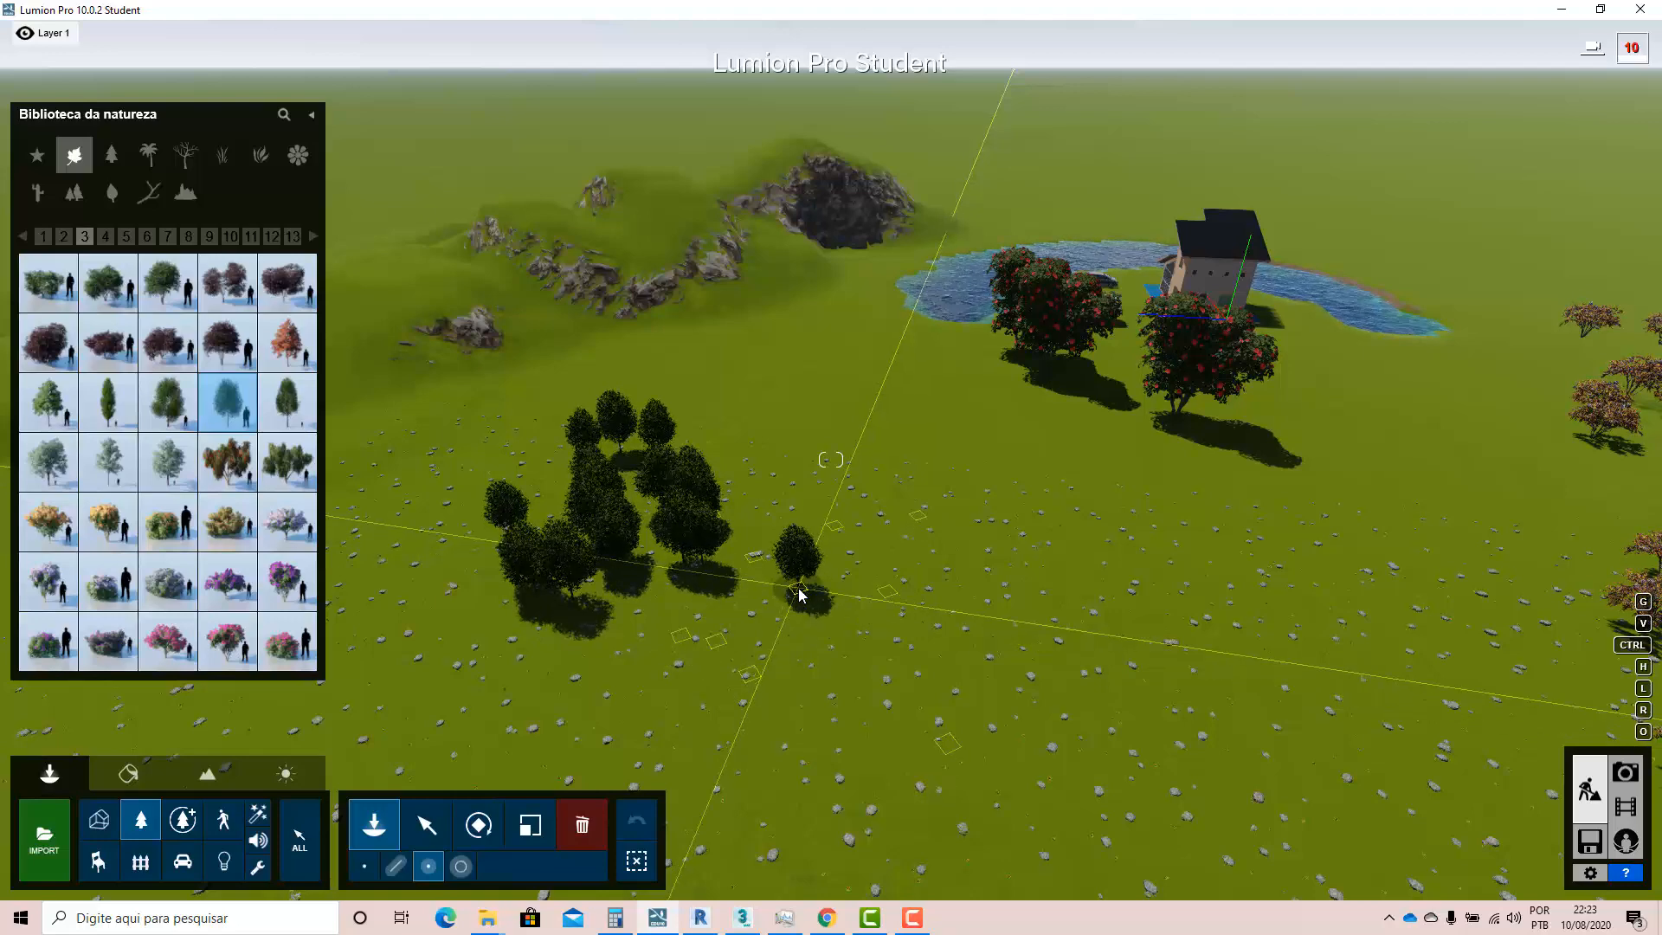
left_click(799, 594)
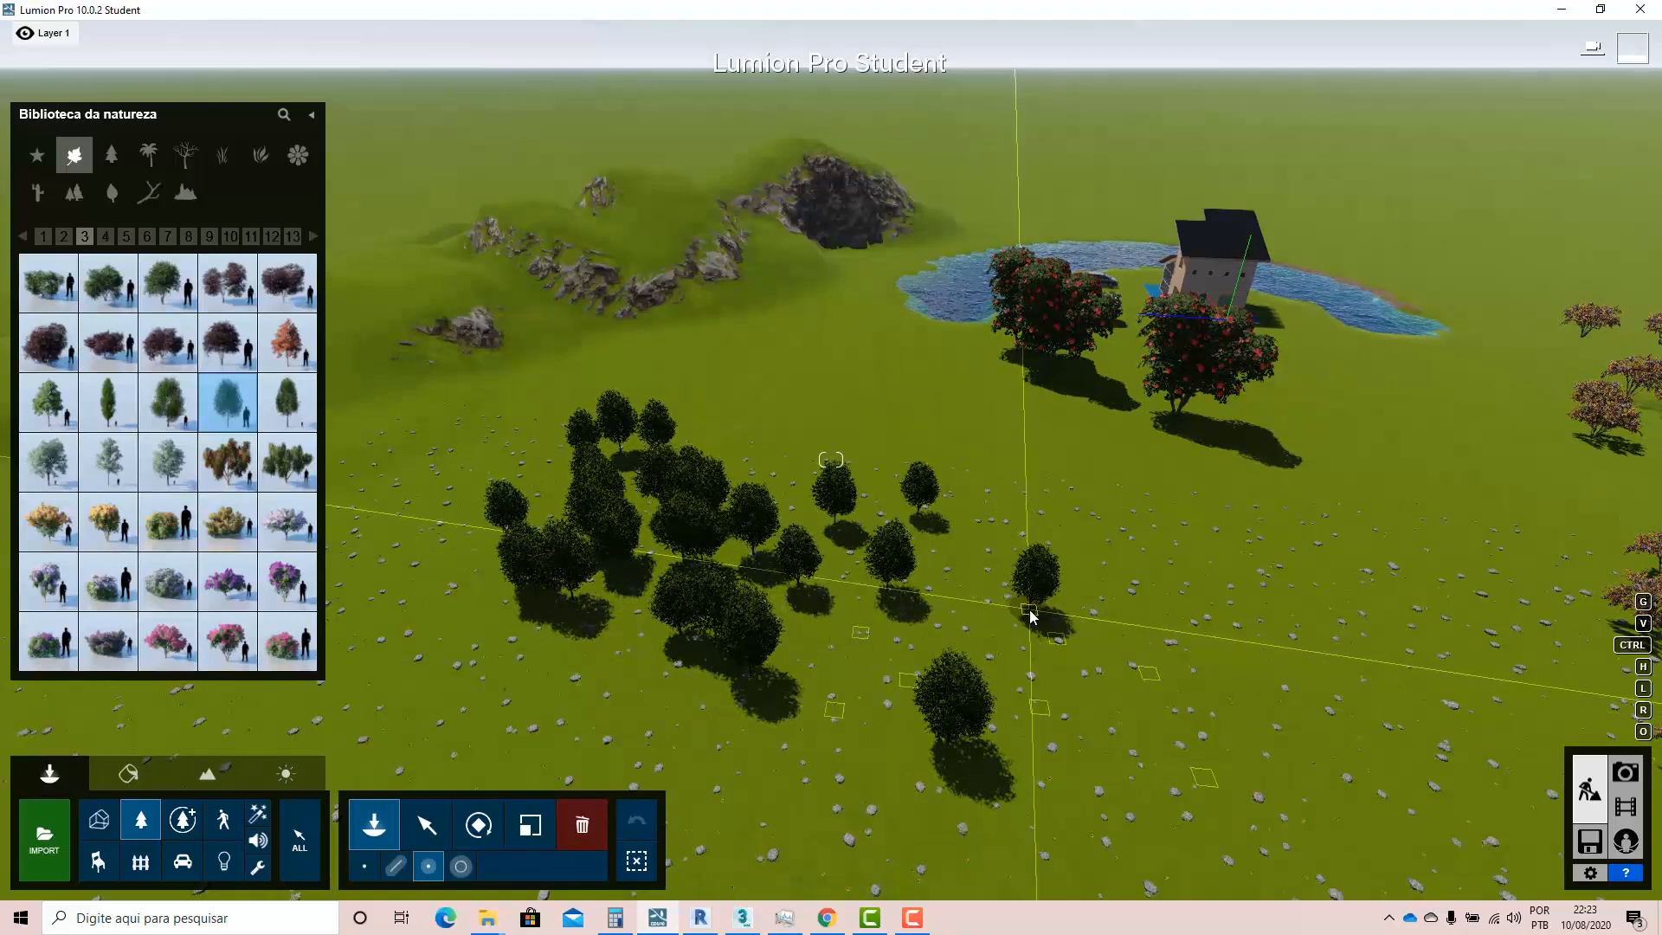
left_click(1030, 611)
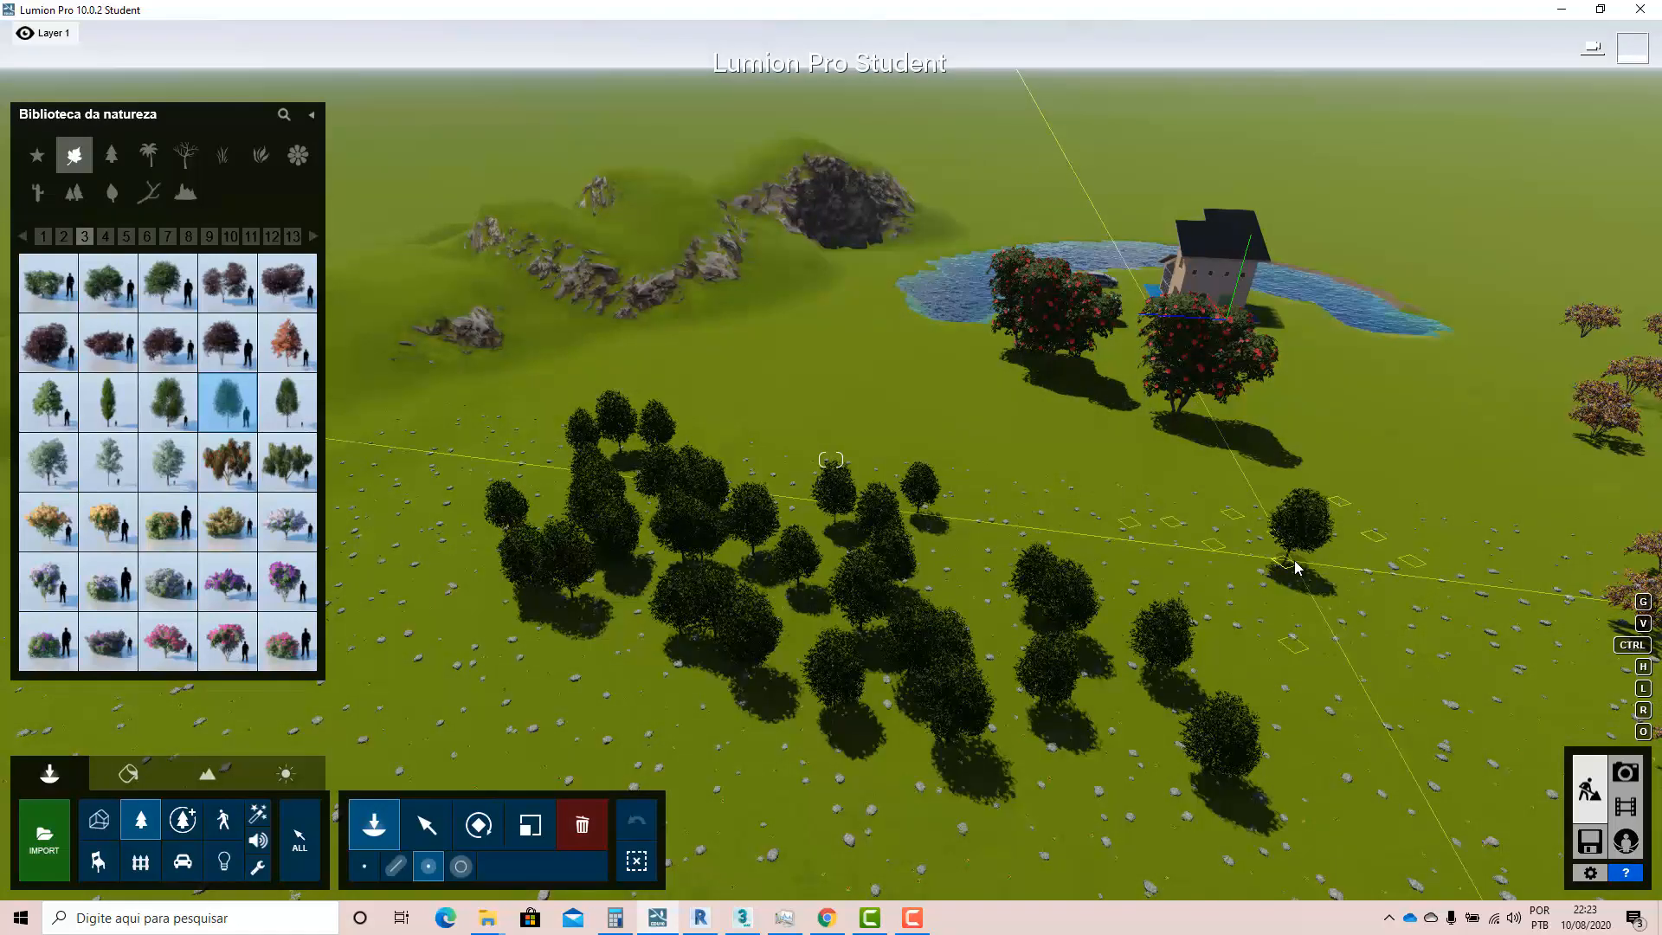
left_click(1296, 566)
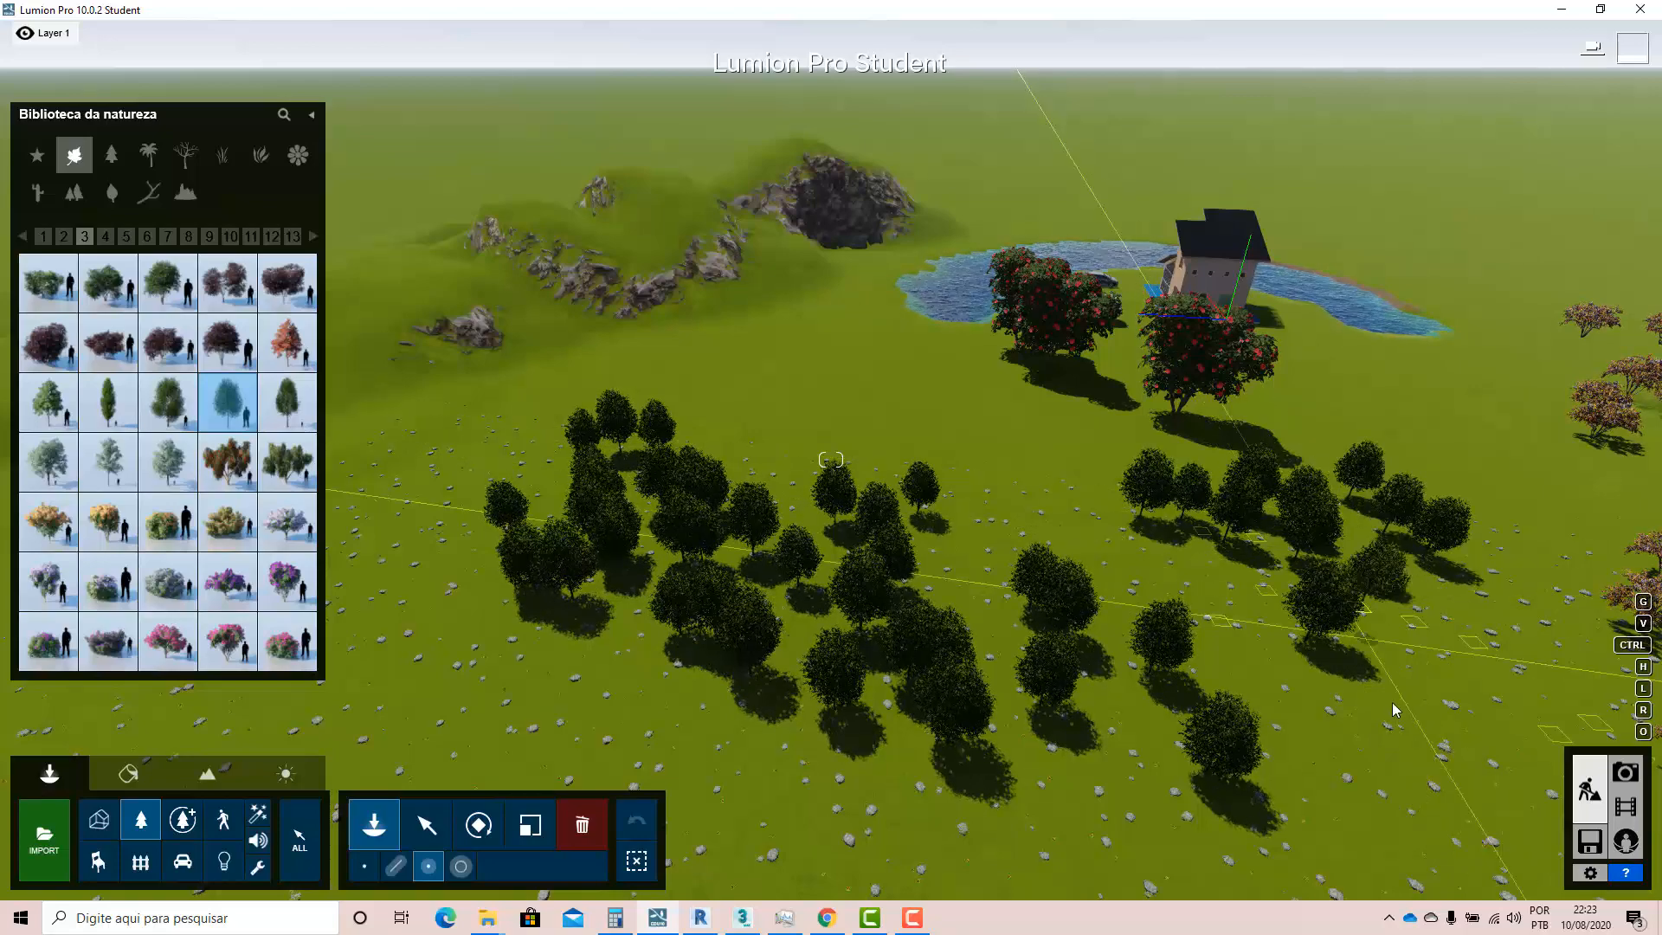
left_click(1218, 729)
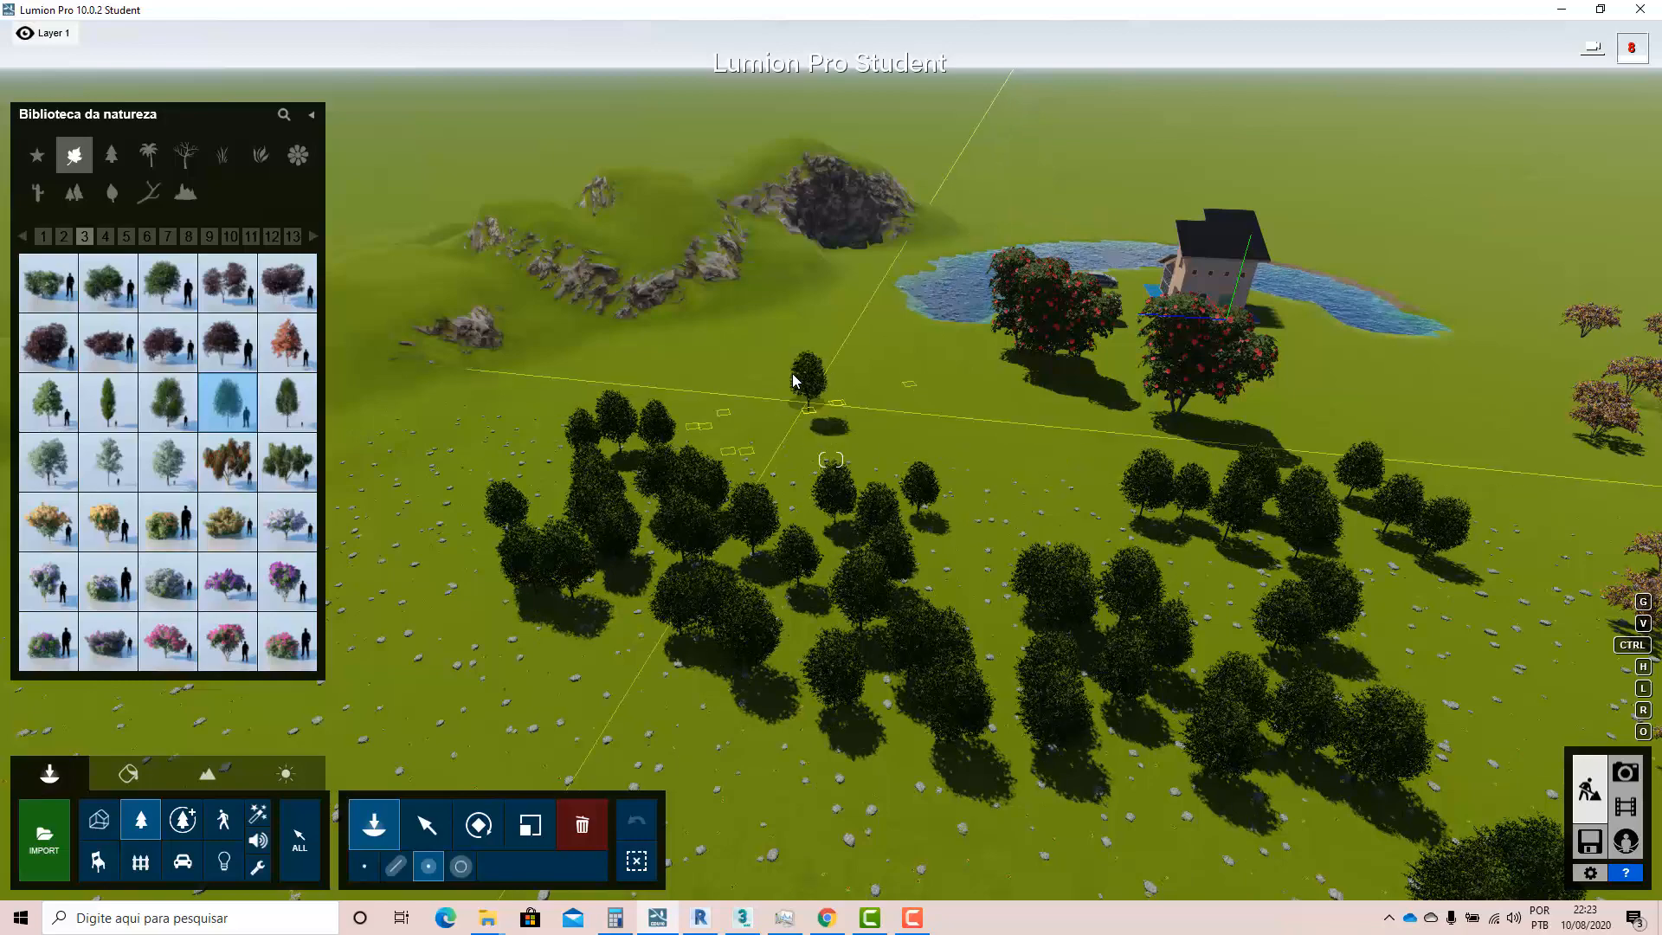
left_click(789, 370)
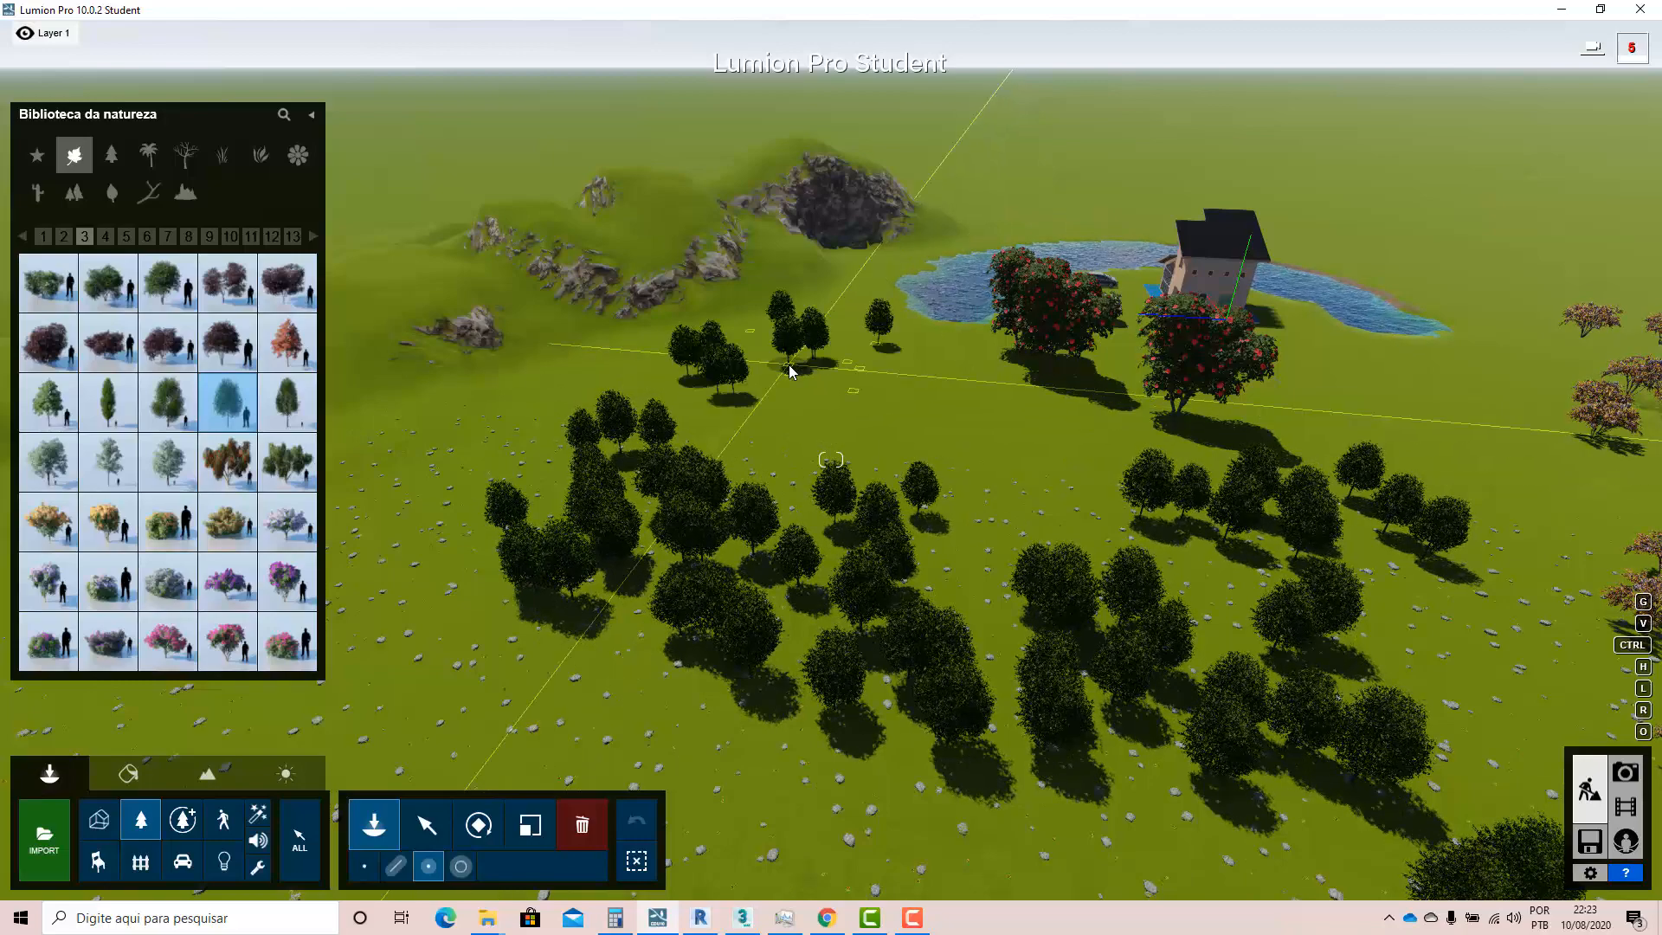
left_click(802, 429)
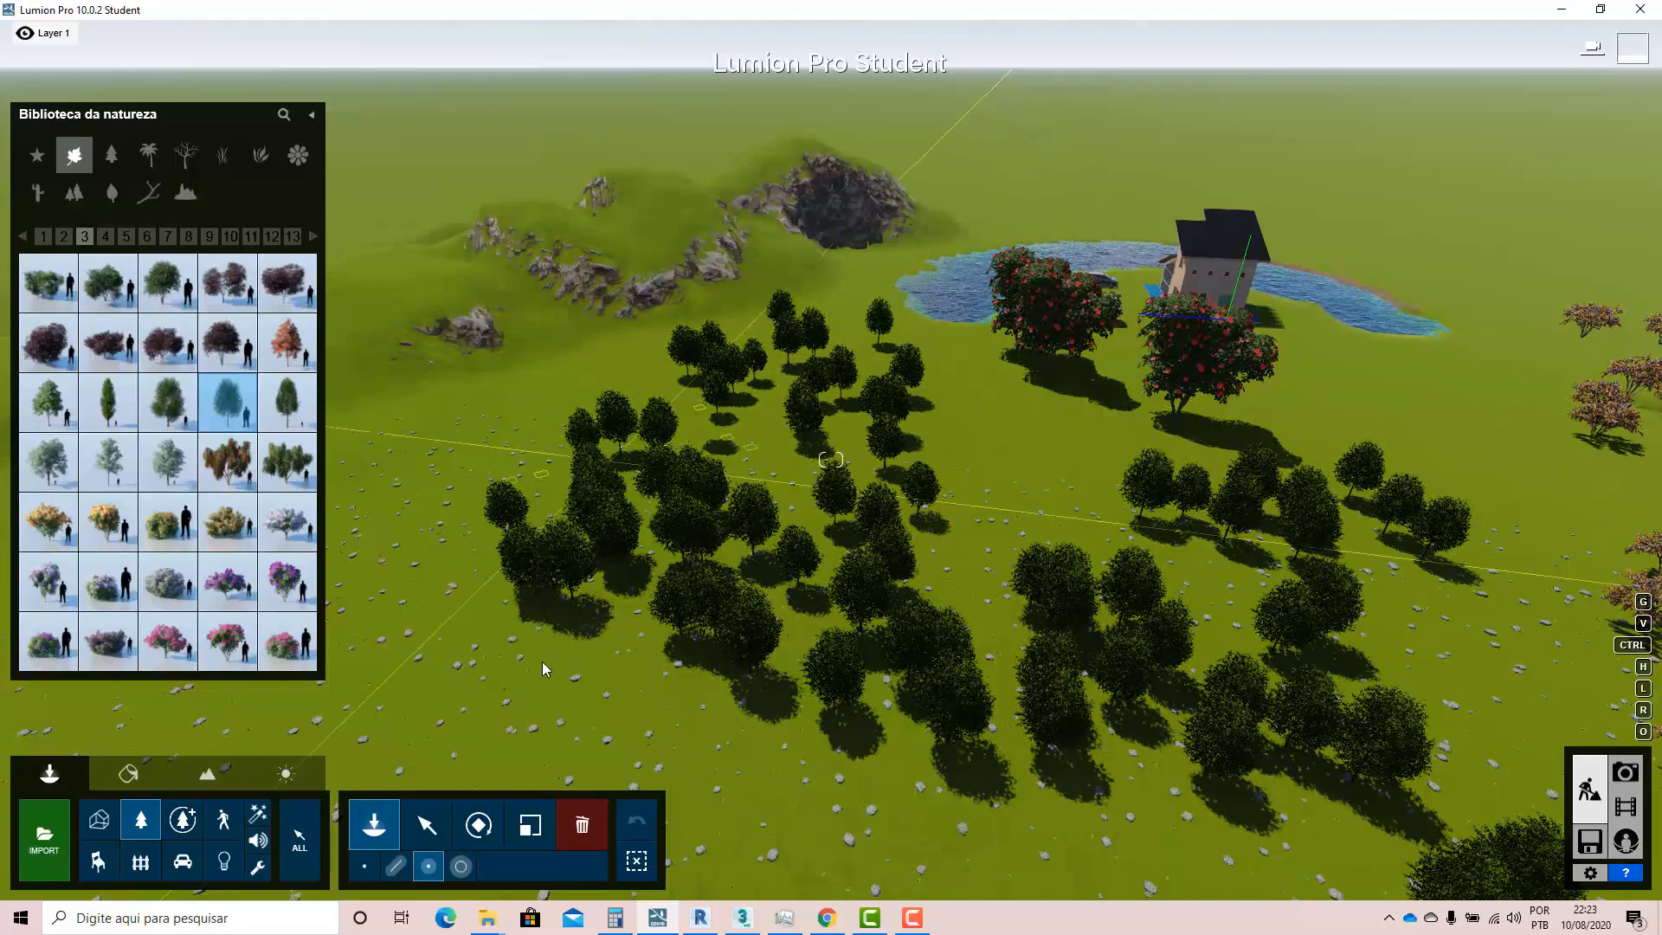
- Examine the poplar clusters together with the house and shrub row from higher up and farther away
left_click(426, 824)
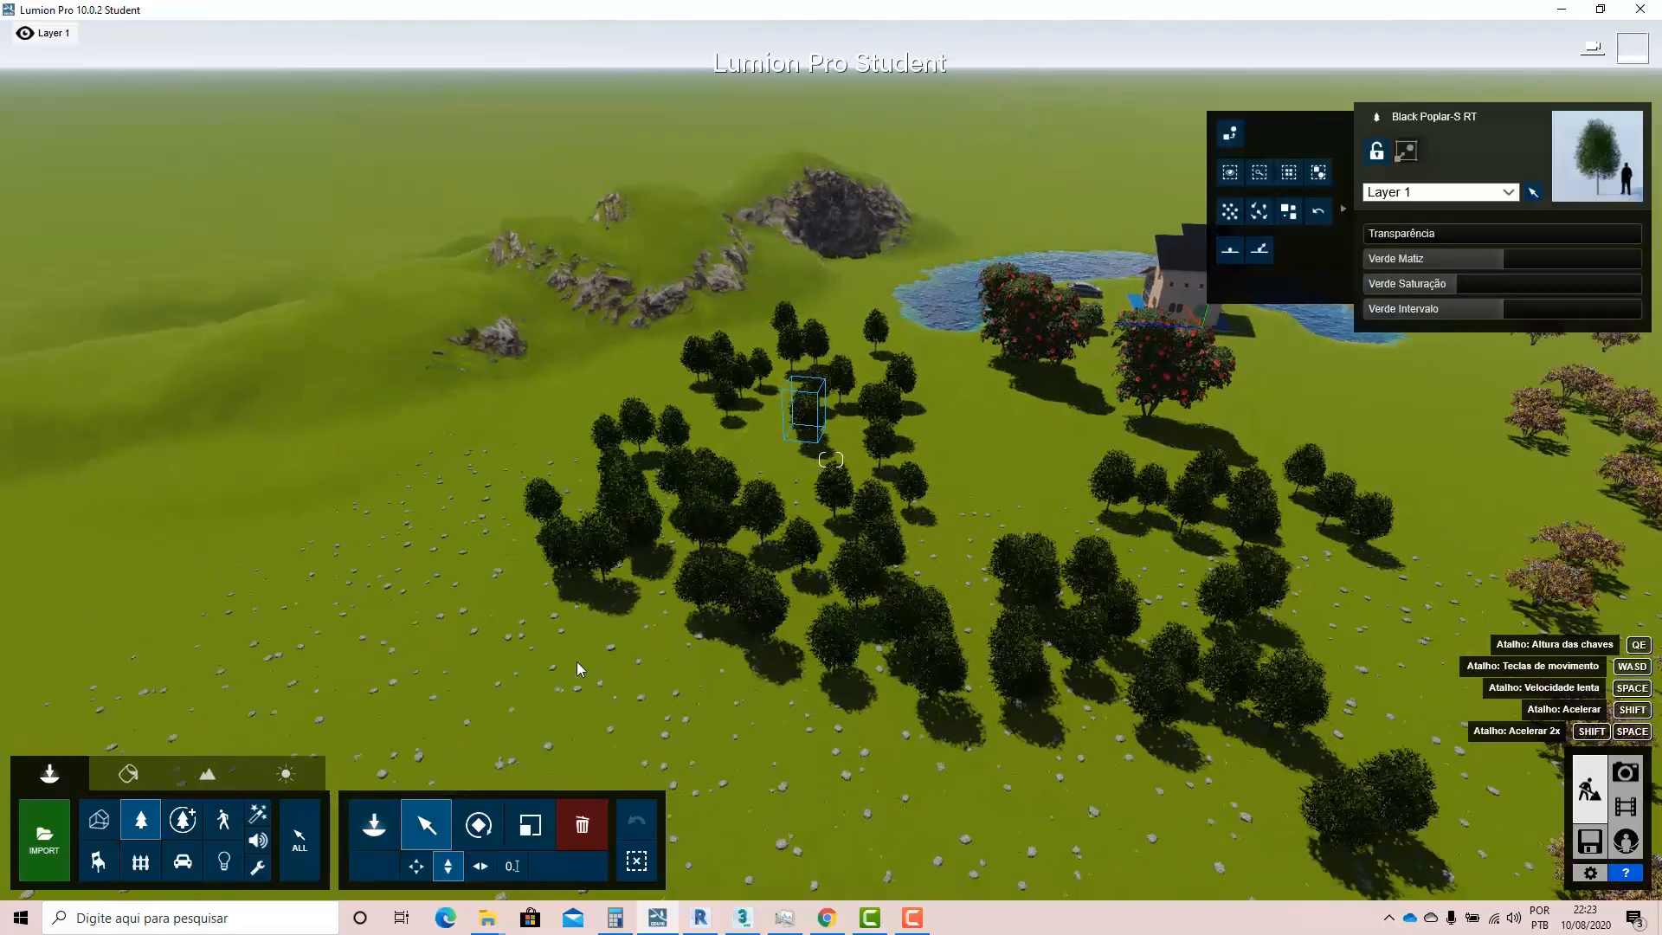
key("s")
right_click_drag(579, 669, 762, 717)
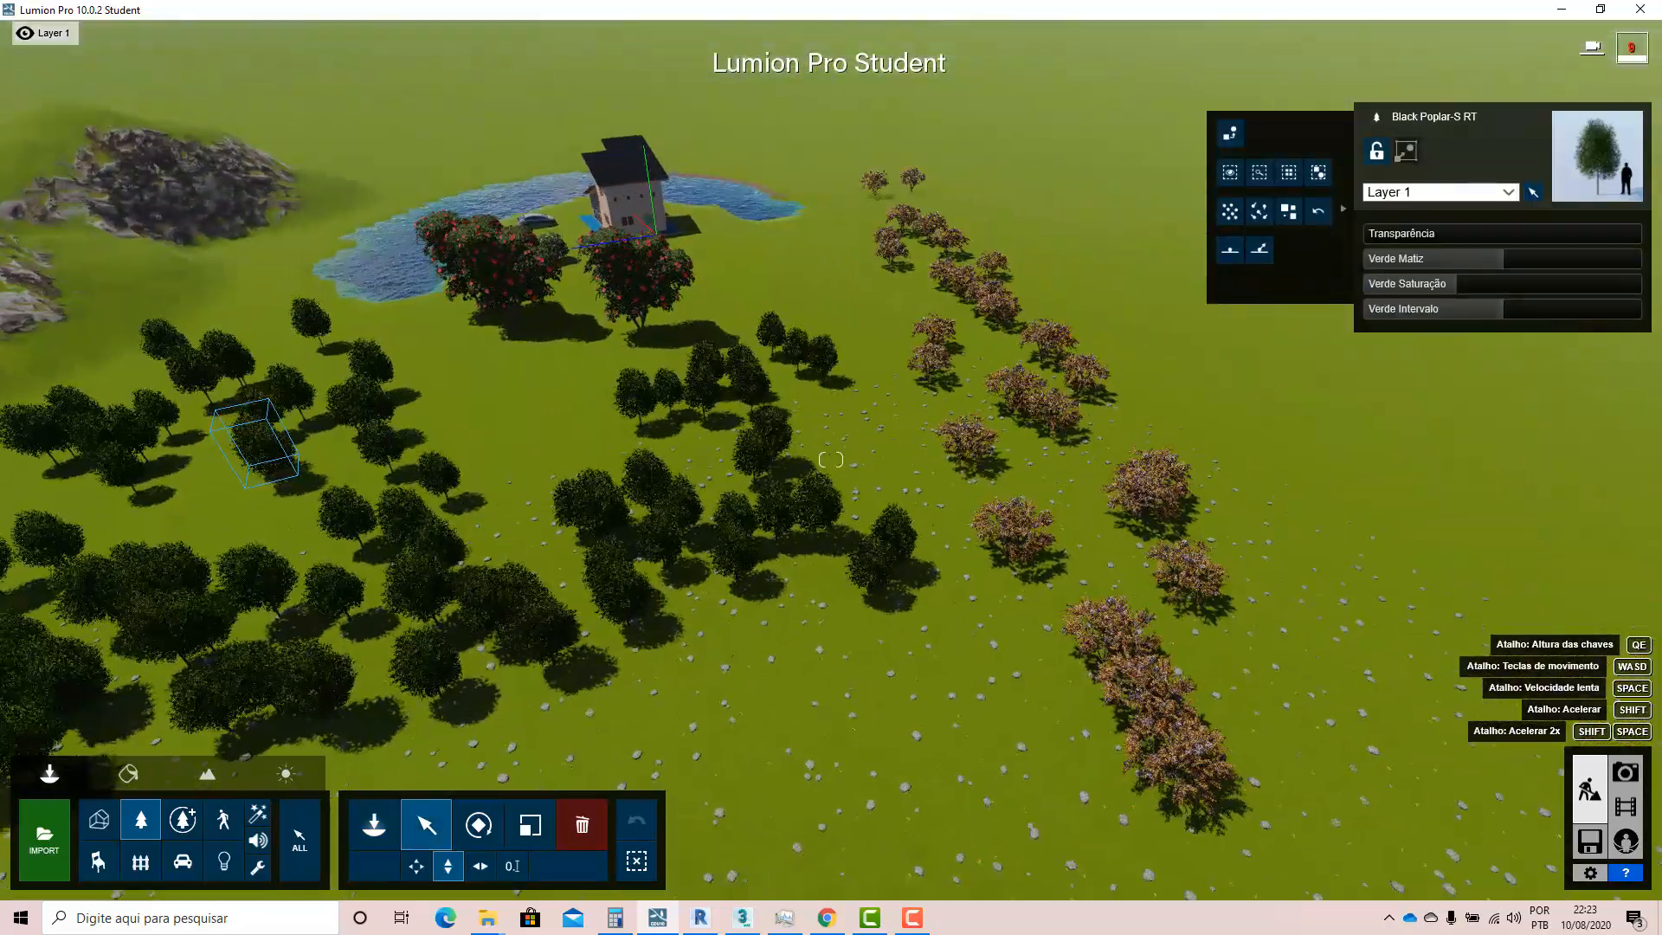
right_click_drag(606, 597, 554, 630)
key("s")
key("s")
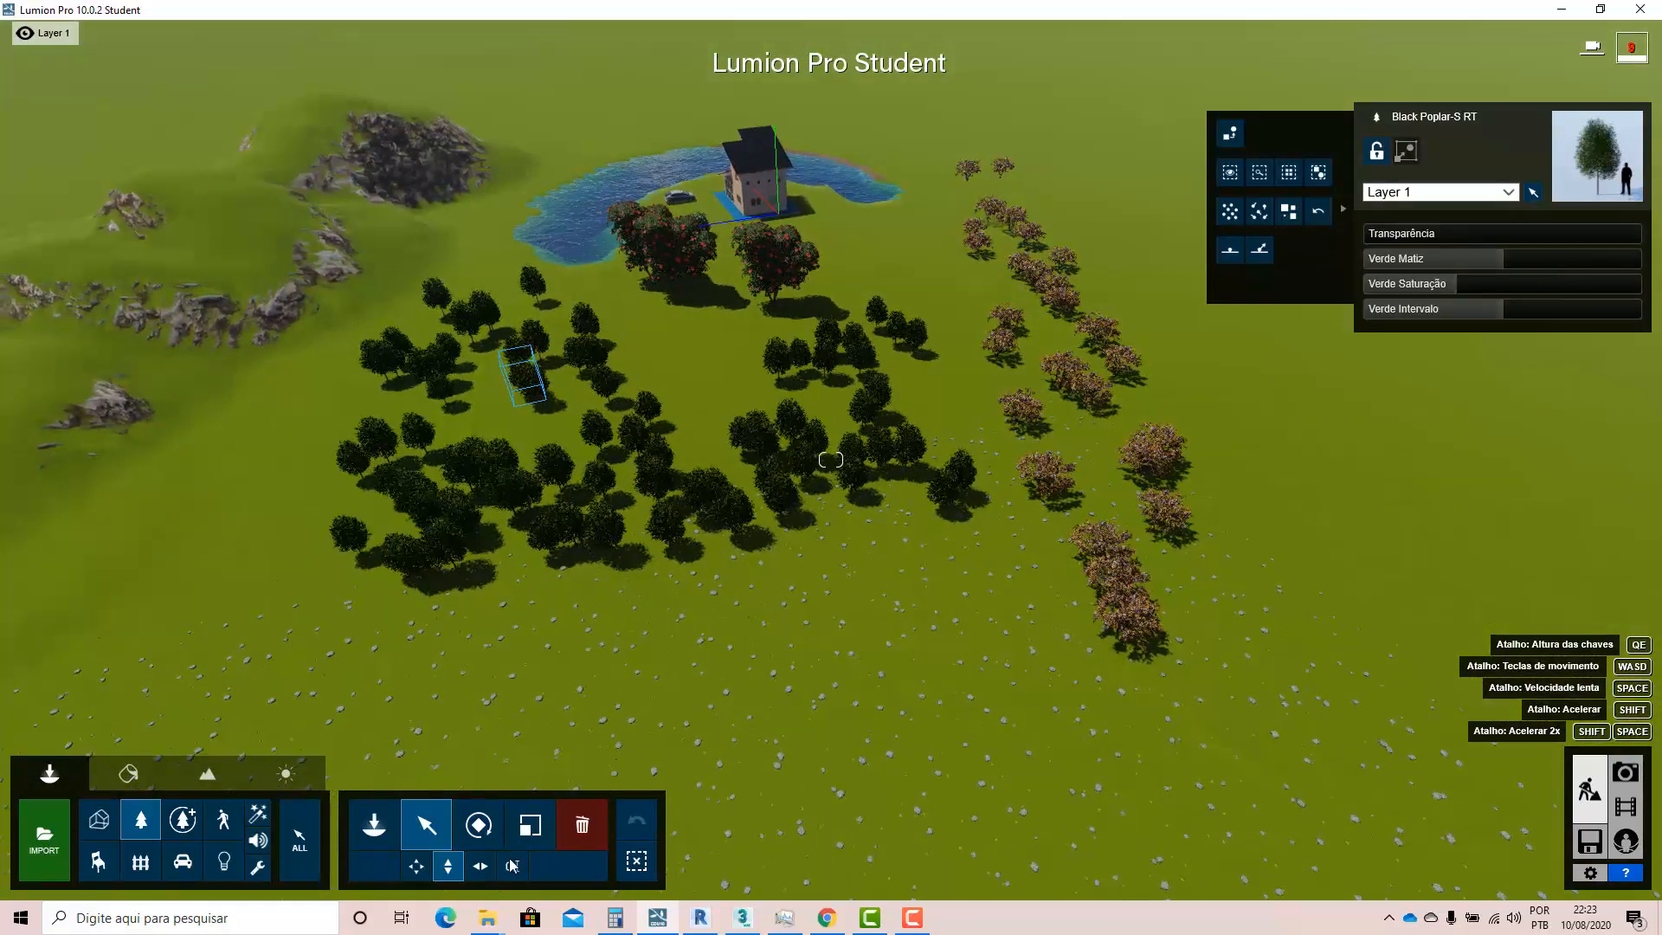
left_click(410, 801)
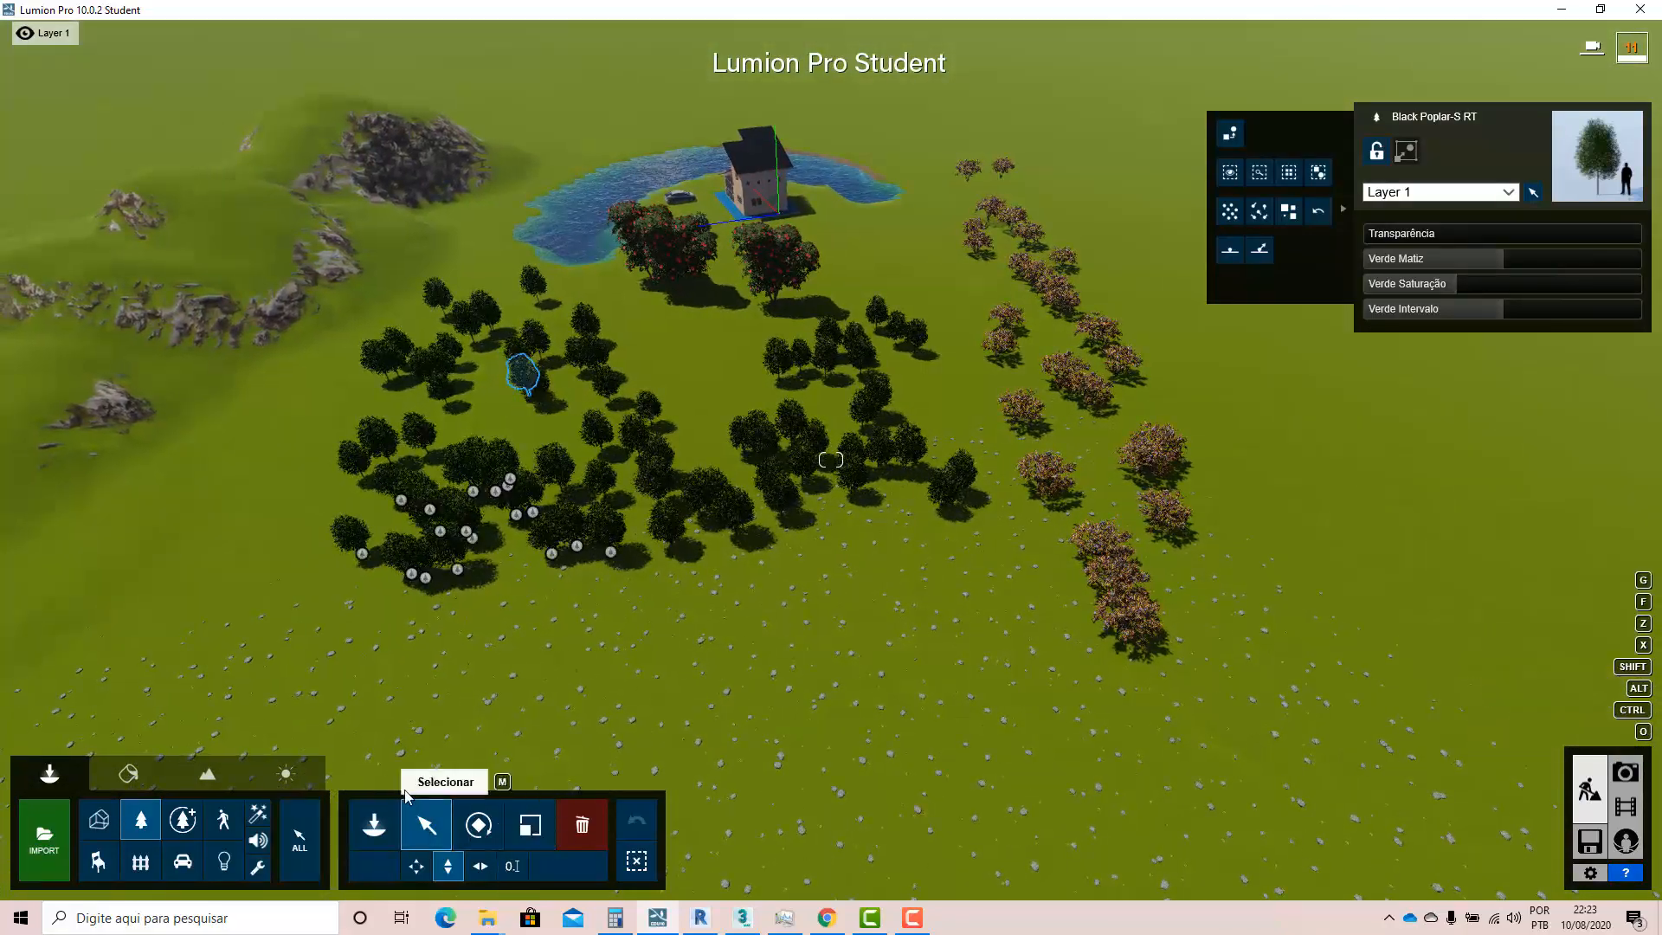
- Paint Bamboo6 RT trees in a wide ring around the house, lake, rocky hills, poplars and shrubs, confirm, and return to build mode
left_click(141, 817)
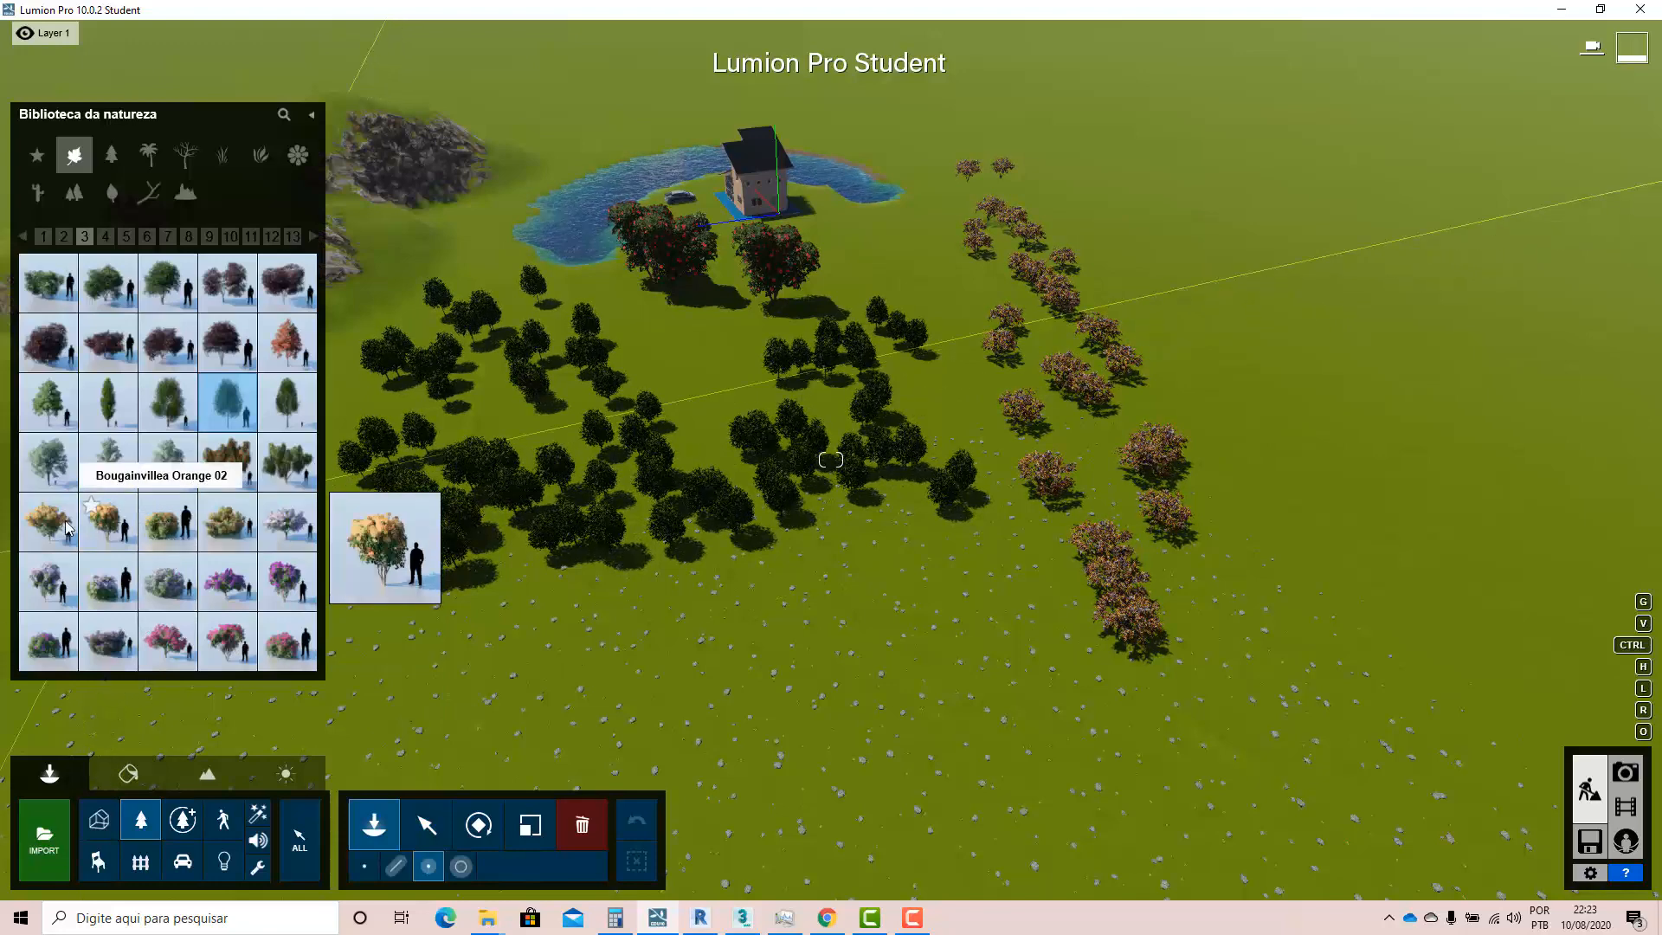
left_click(69, 236)
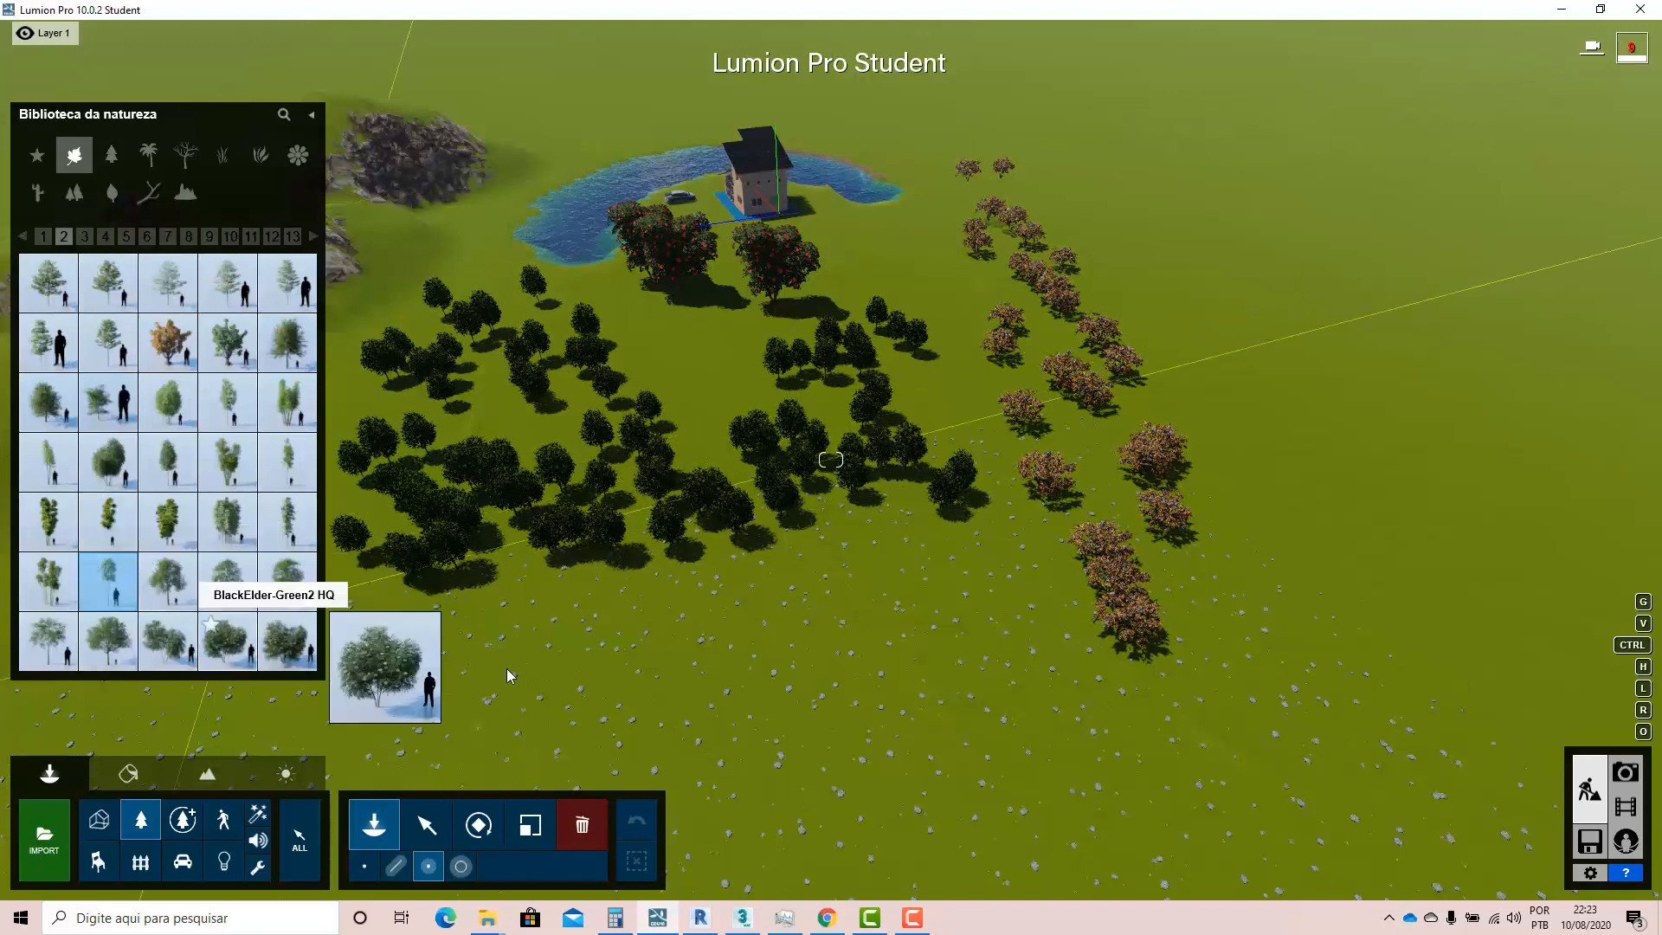
left_click(461, 865)
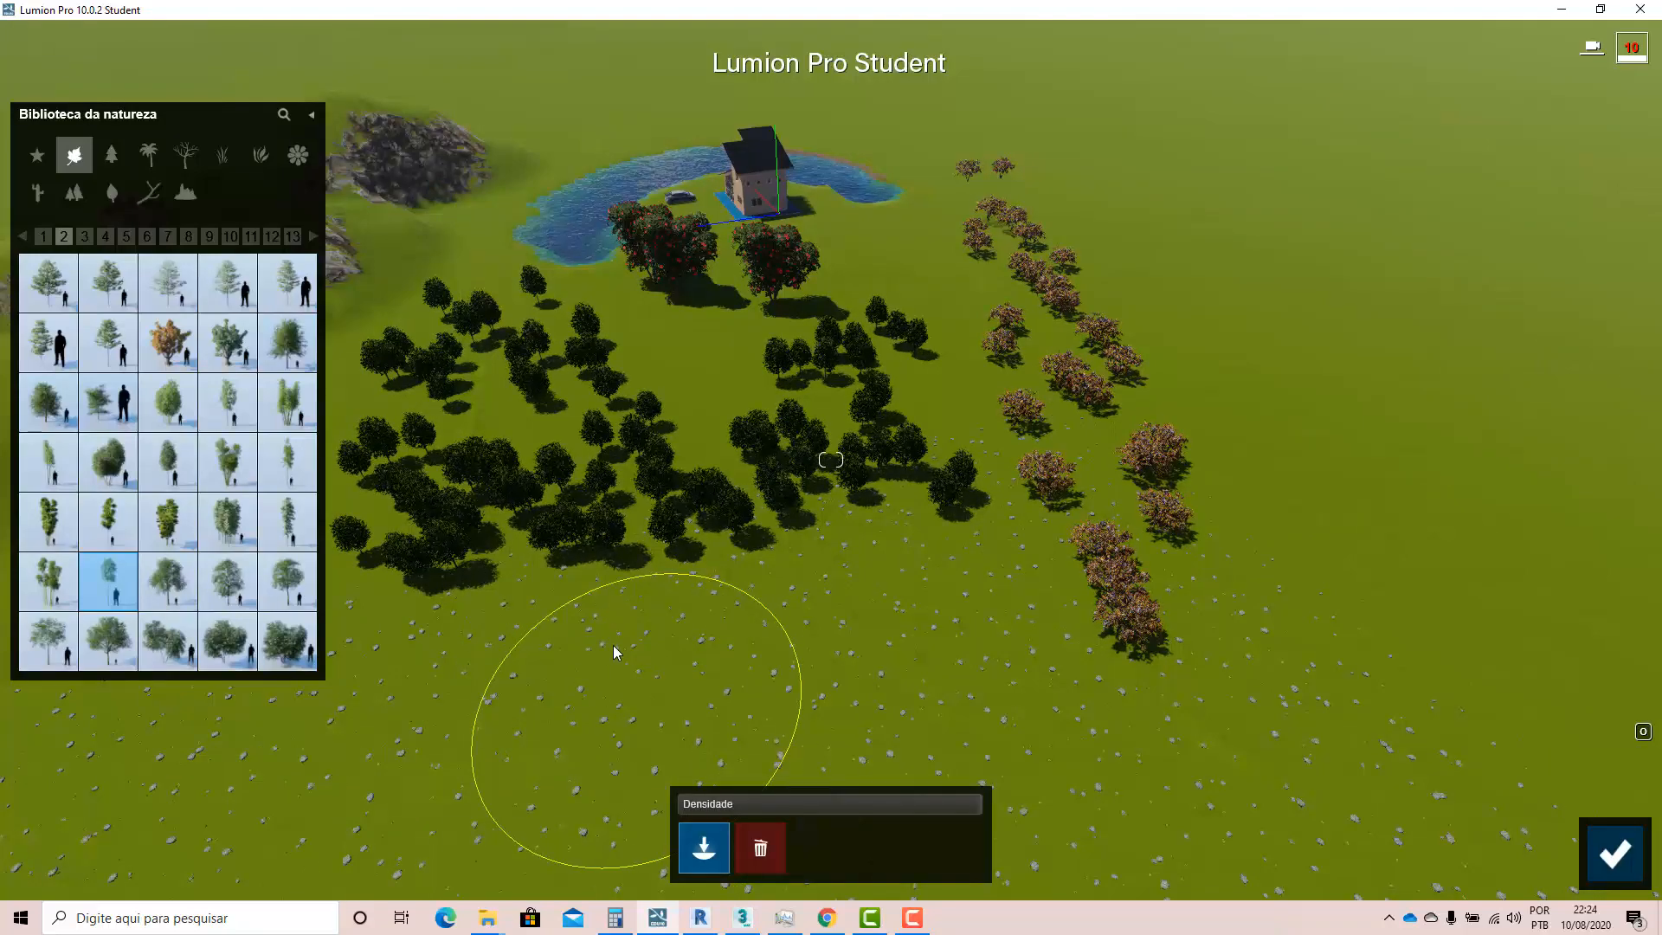
key("s")
key("s")
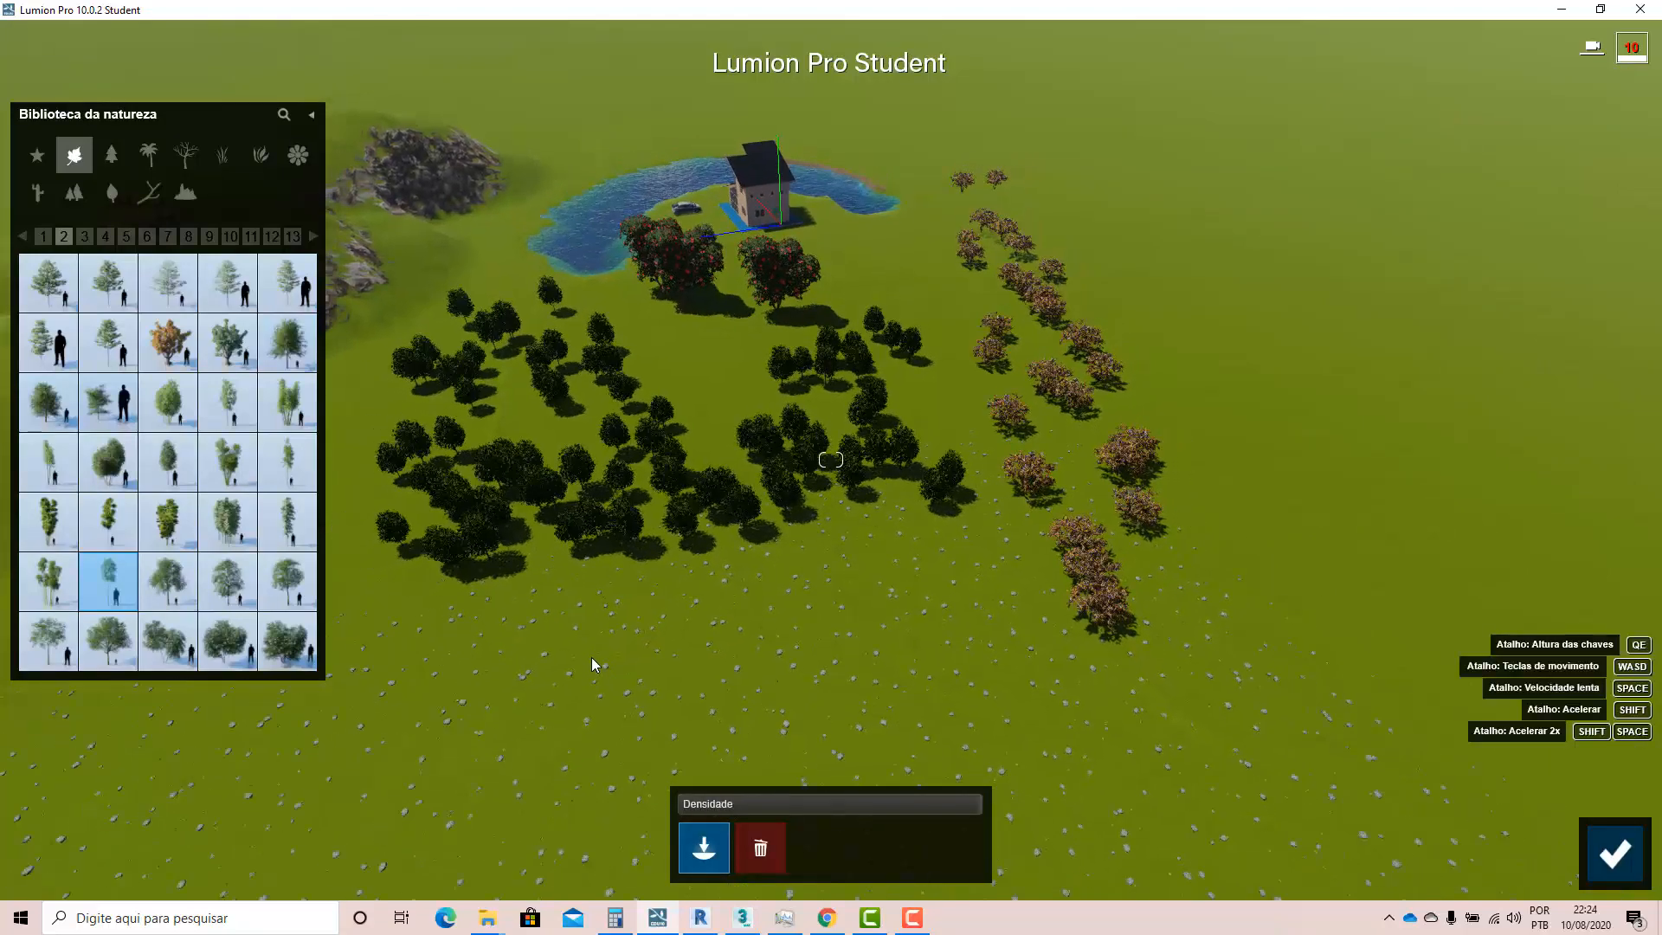
key("s")
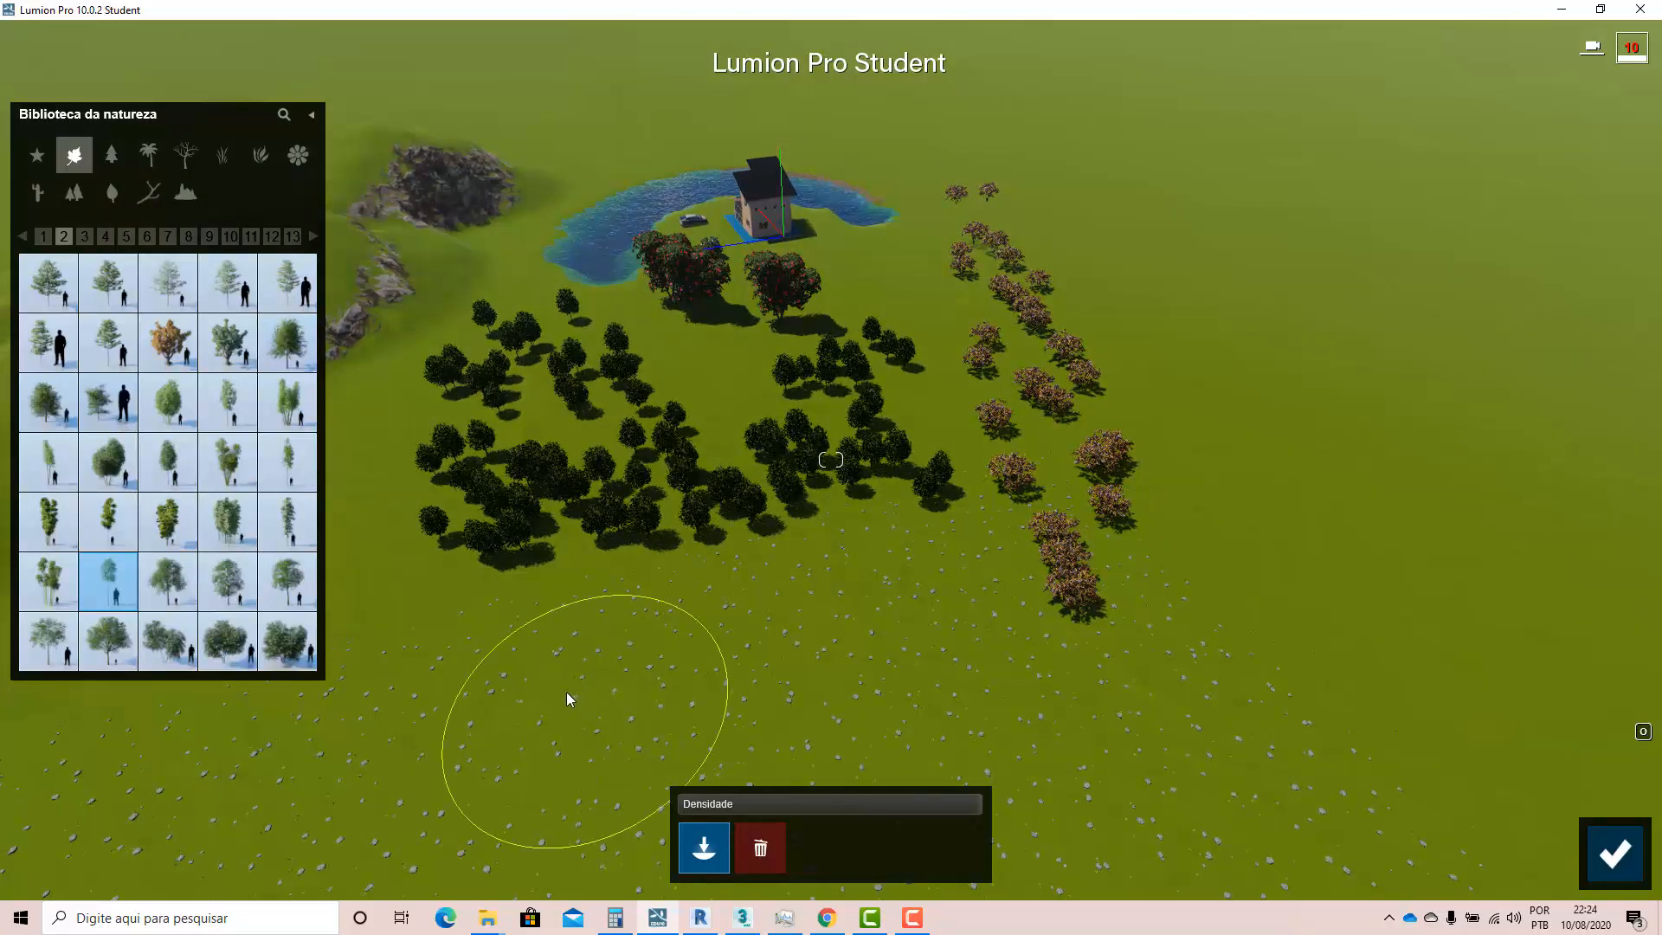
left_click_drag(519, 680, 551, 681)
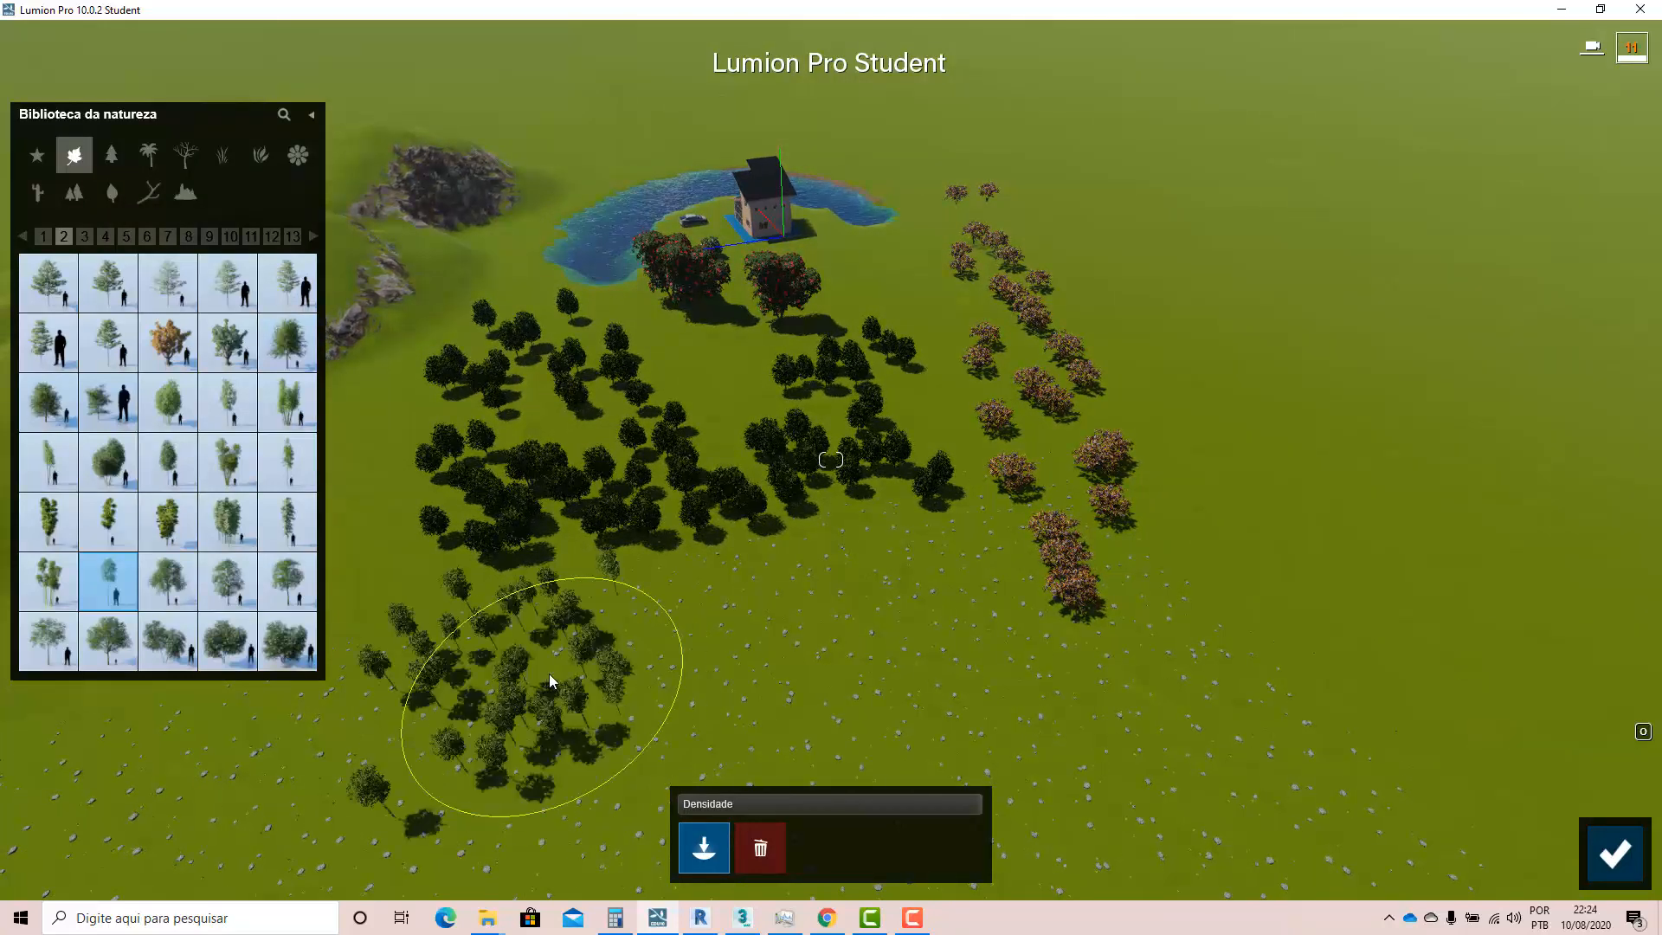
left_click_drag(900, 731, 1039, 758)
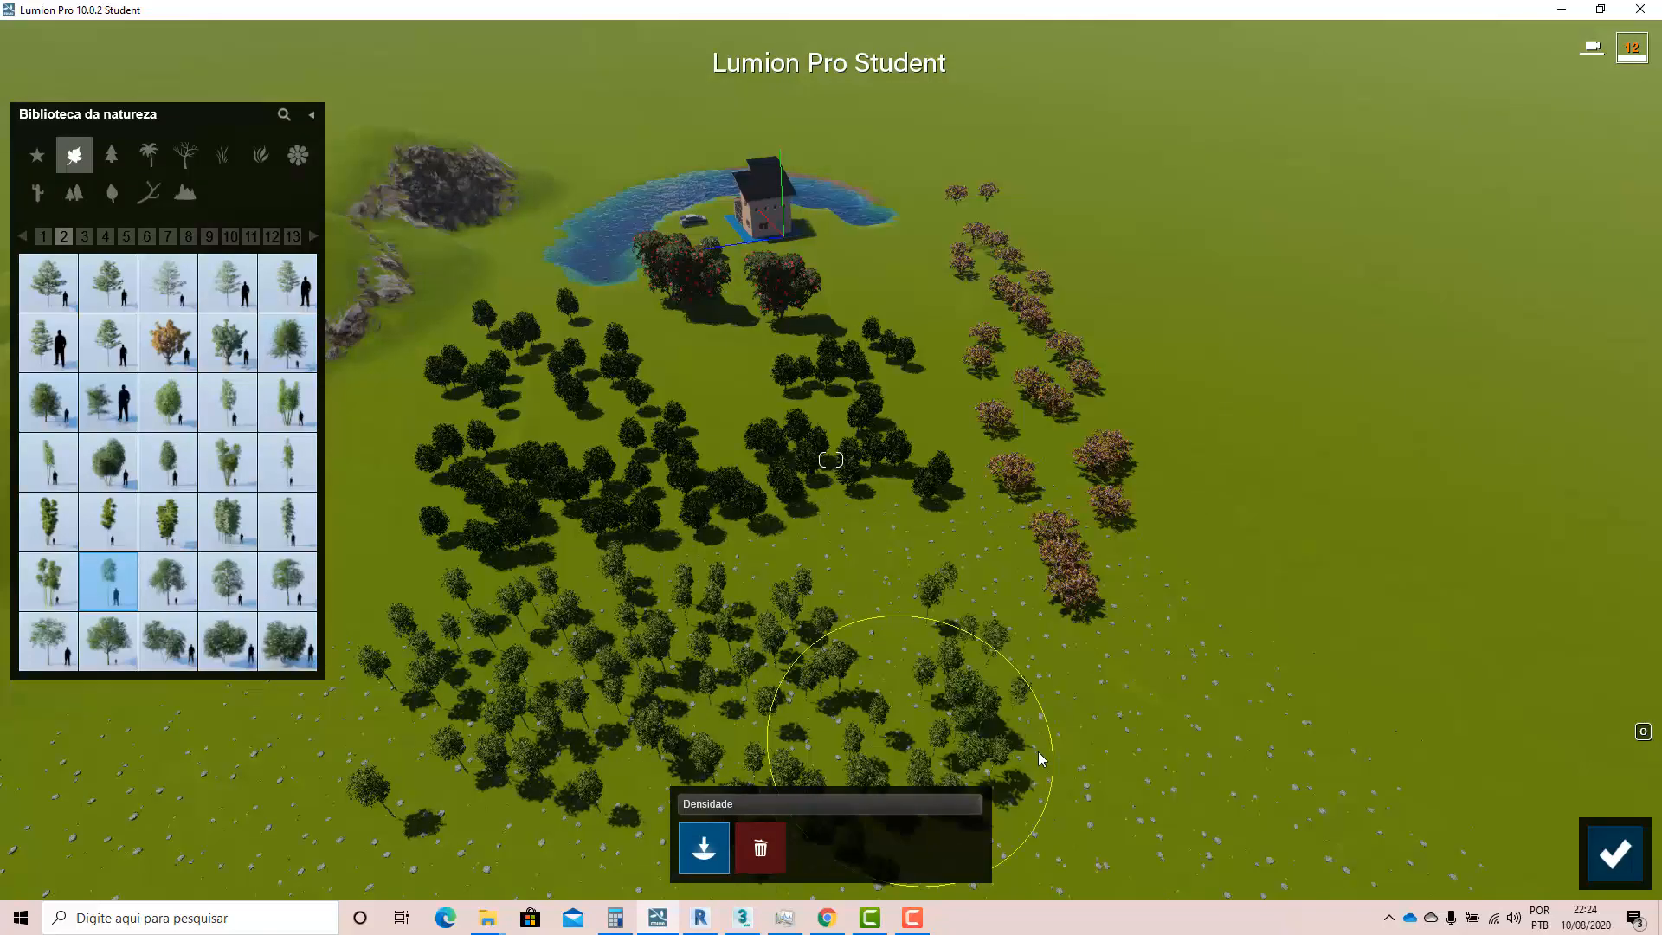
mouse_move(1217, 746)
left_mouse_down()
mouse_move(1342, 690)
mouse_move(1368, 527)
mouse_move(1157, 240)
mouse_move(936, 106)
mouse_move(687, 76)
mouse_move(269, 142)
mouse_move(163, 294)
mouse_move(227, 710)
mouse_move(257, 723)
left_mouse_up()
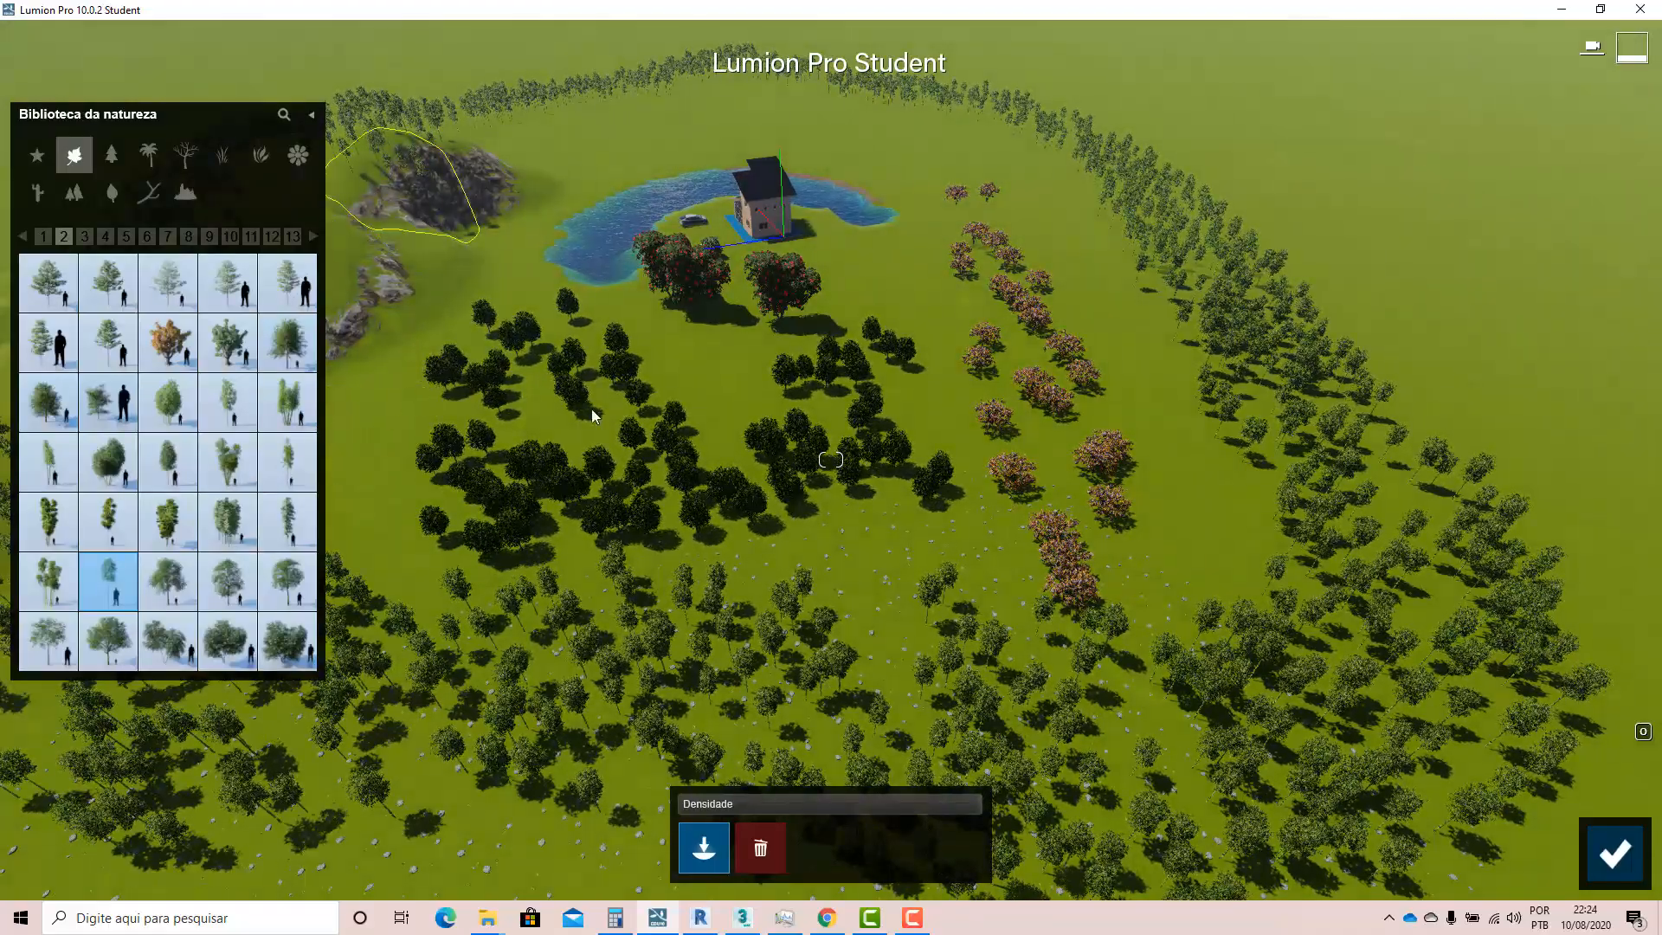
right_click_drag(731, 471, 604, 339)
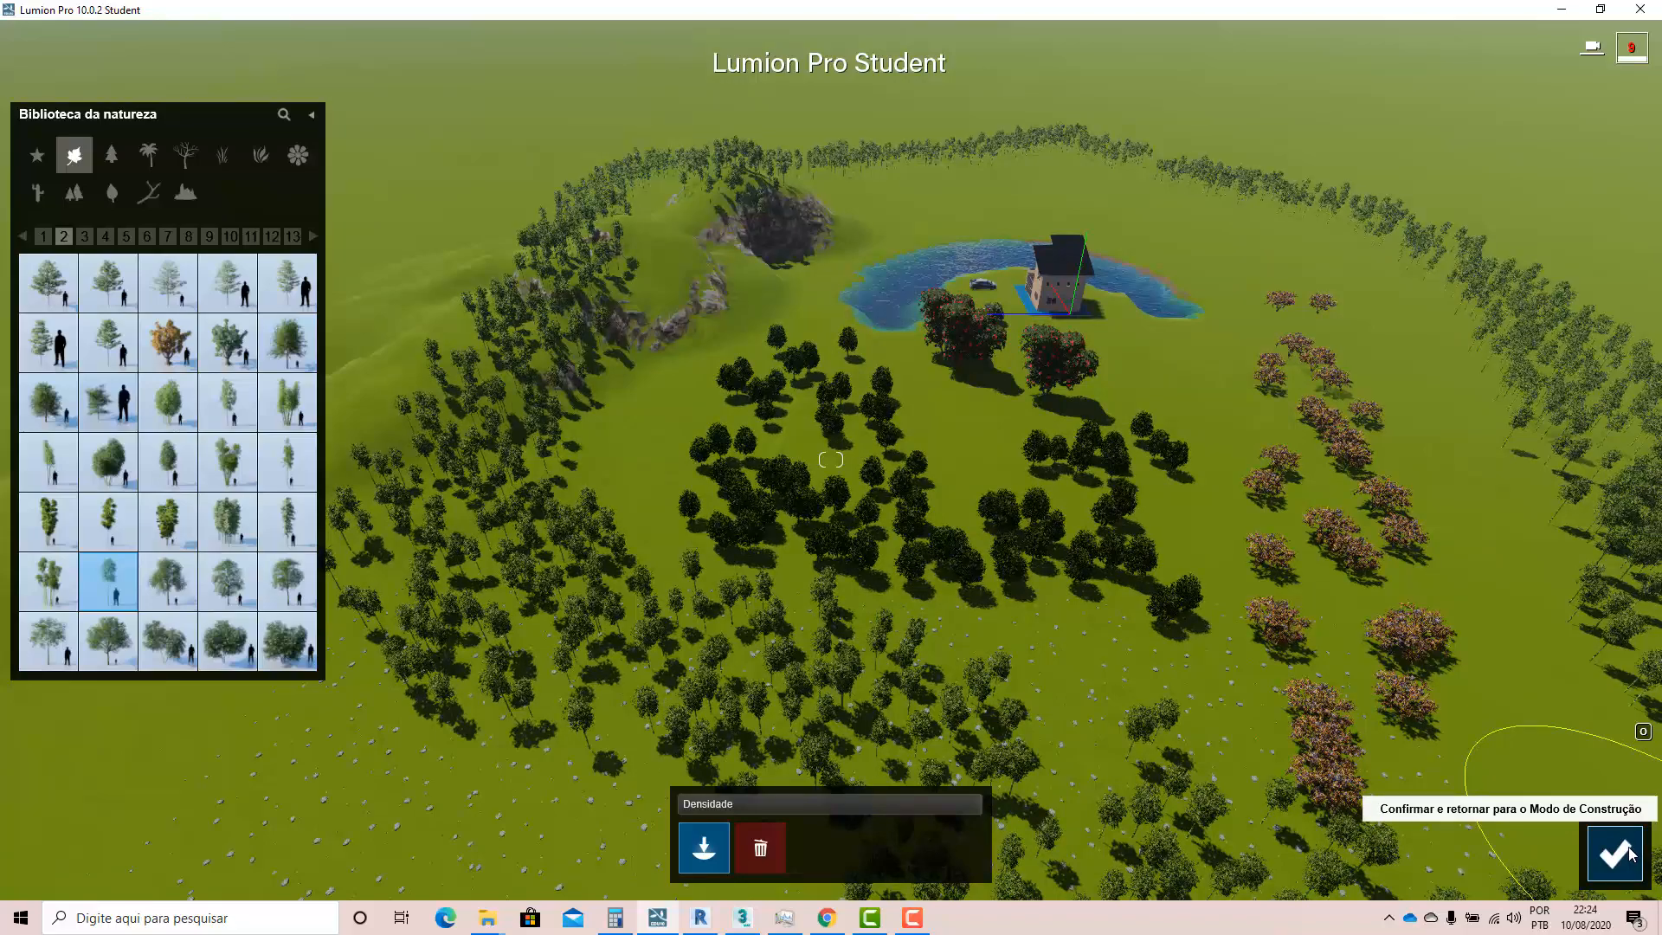
left_click(1614, 853)
left_click(1628, 851)
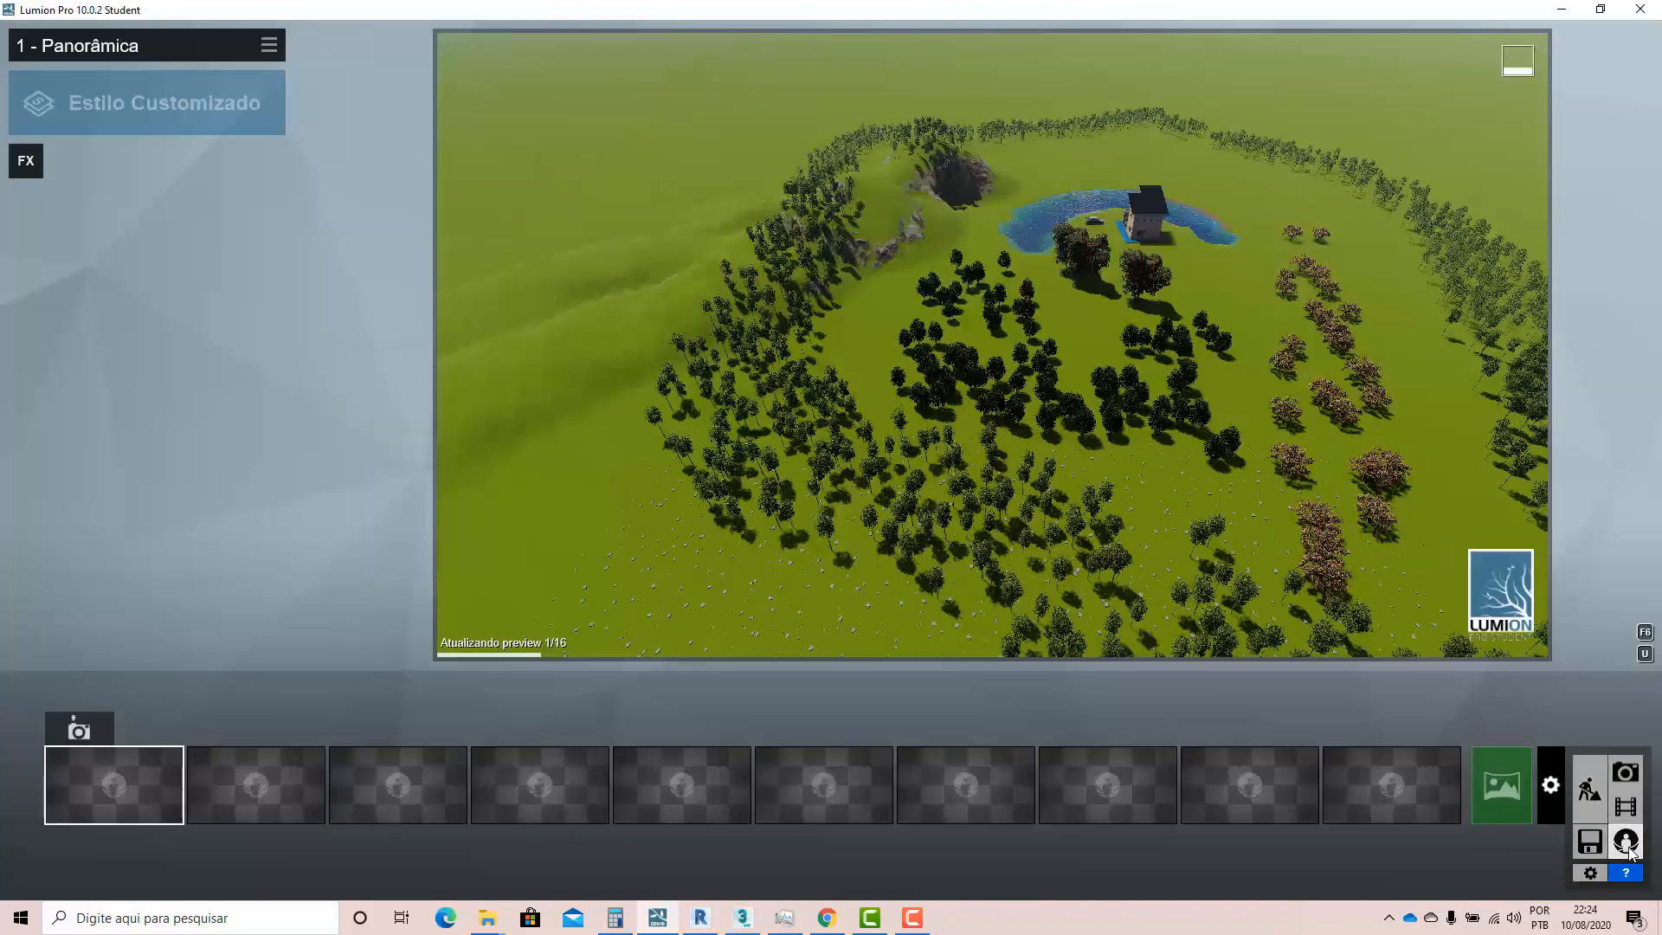
left_click(1596, 778)
- Select one of the painted bamboo trees in front of the poplar clusters
right_click_drag(1350, 753, 675, 727)
left_click(424, 825)
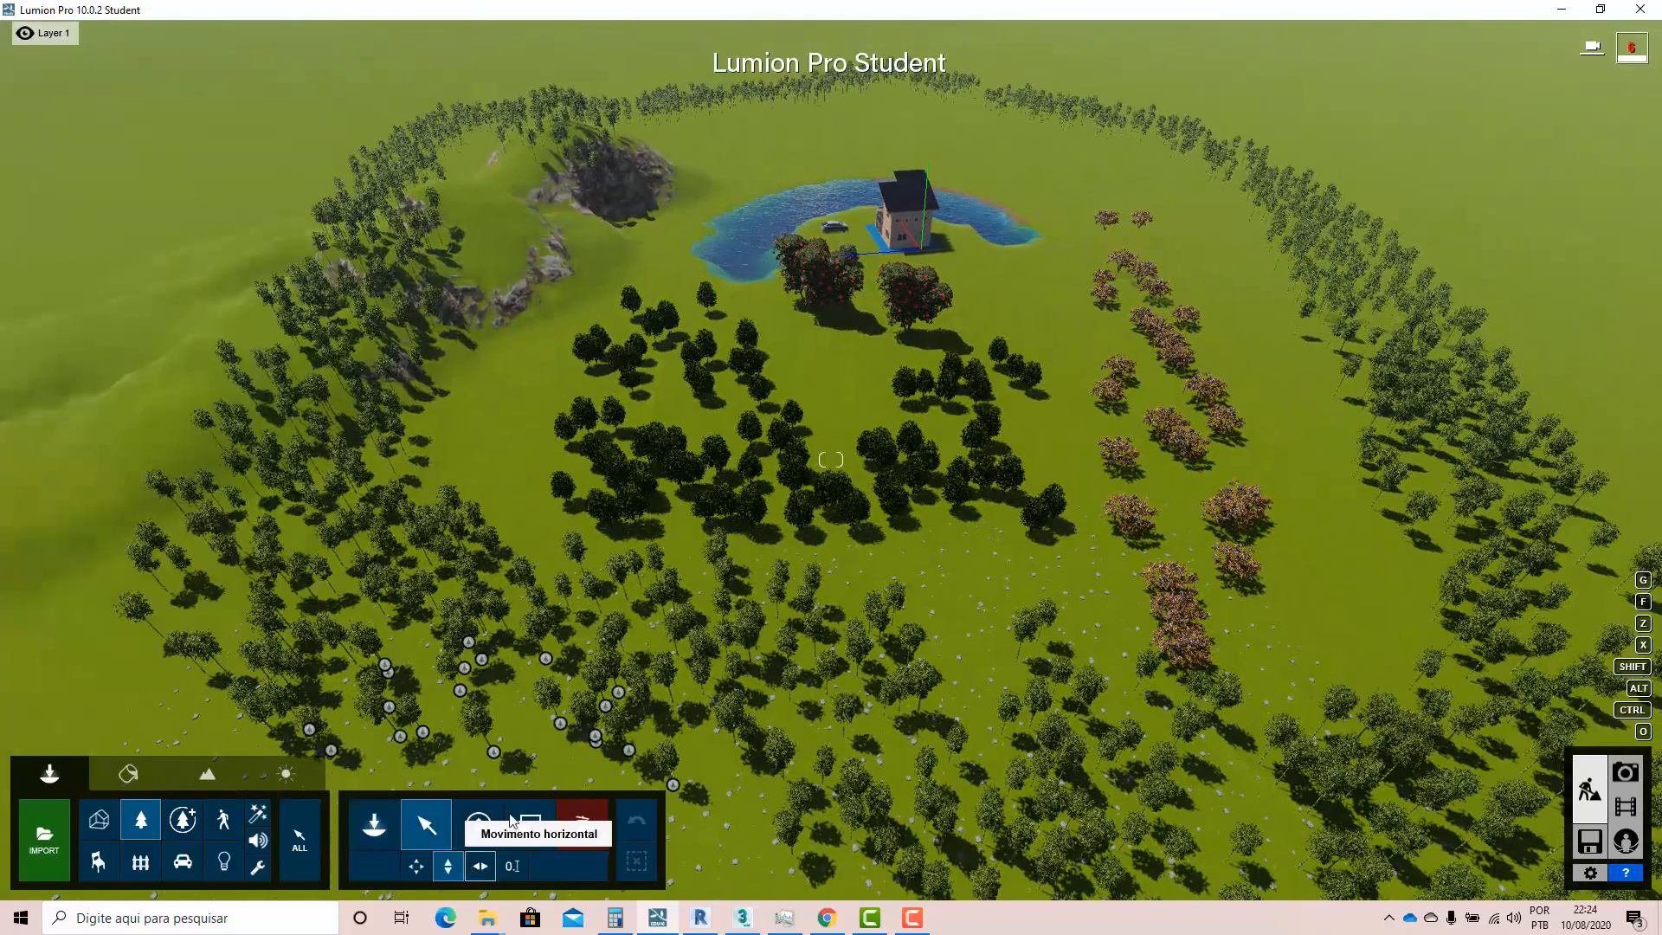
left_click(594, 736)
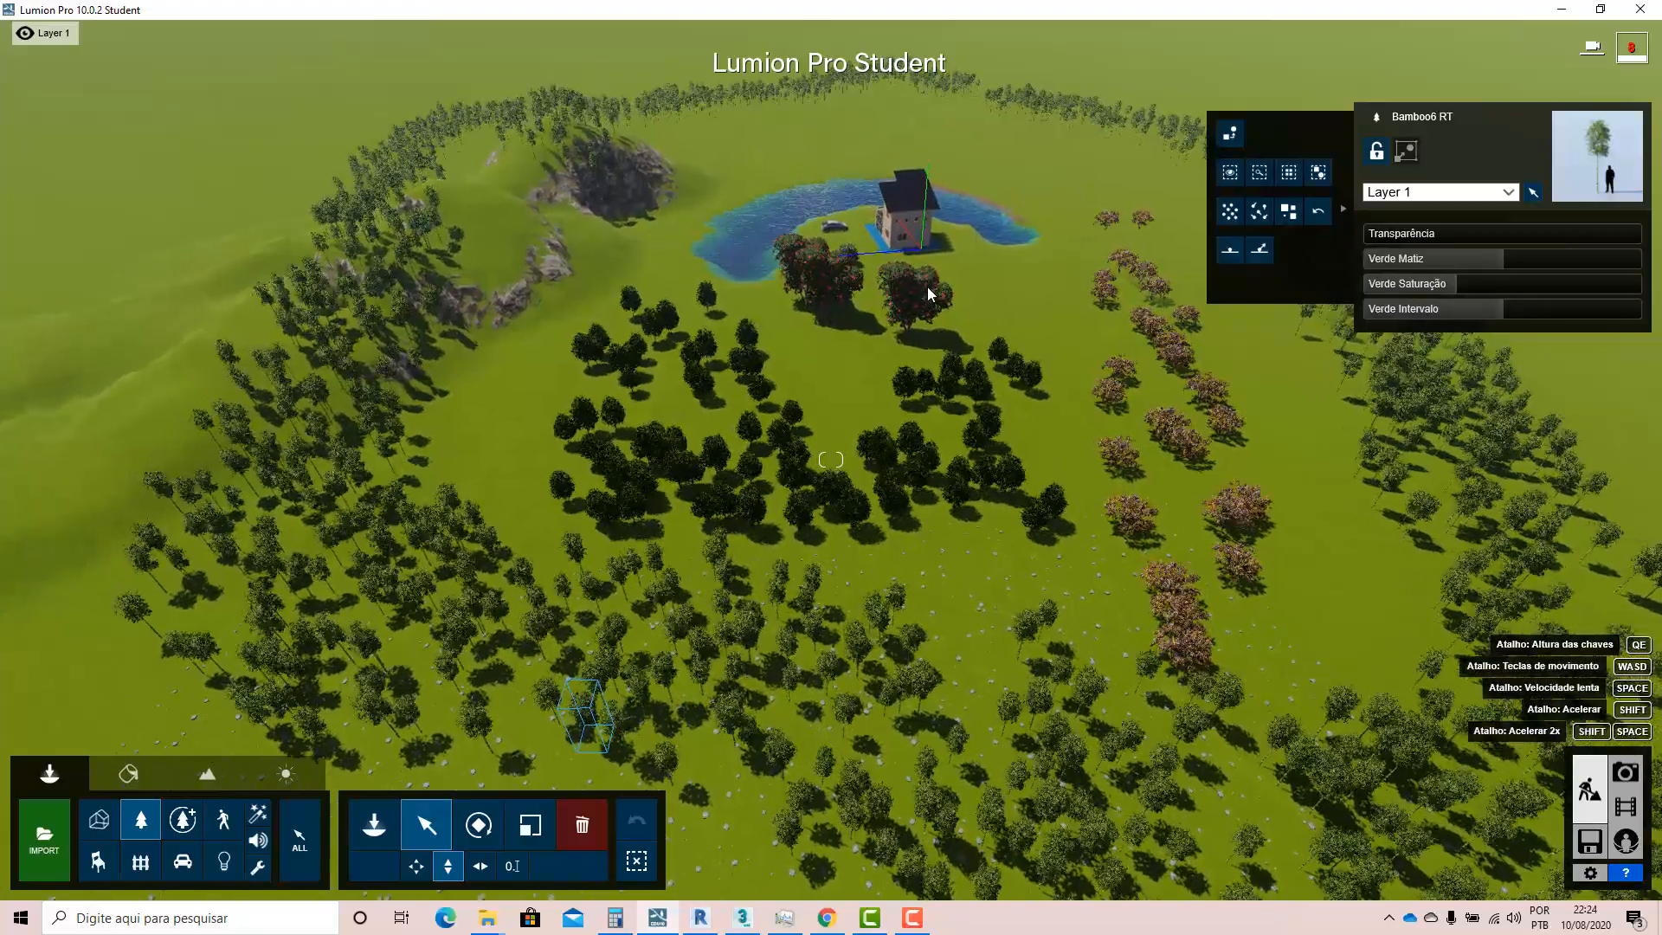
- Examine the poplars, grass and rocks at ground level, with the shrub row and bamboo ring in the distance
key("w")
right_click_drag(793, 408, 656, 443)
key("w")
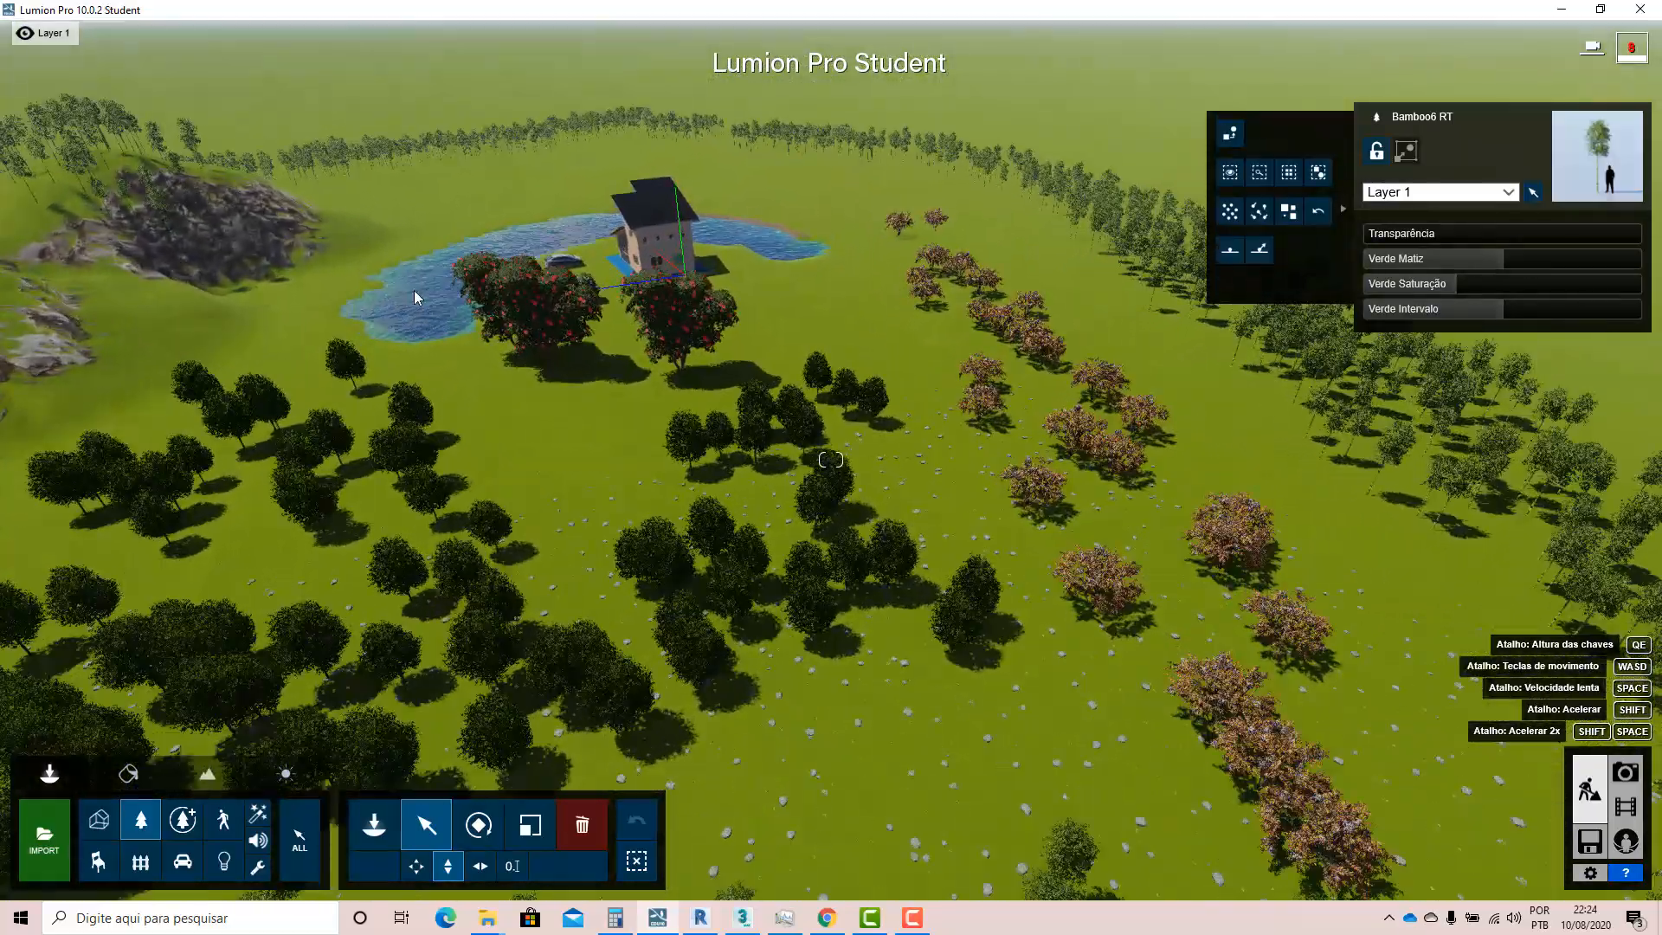
key("w")
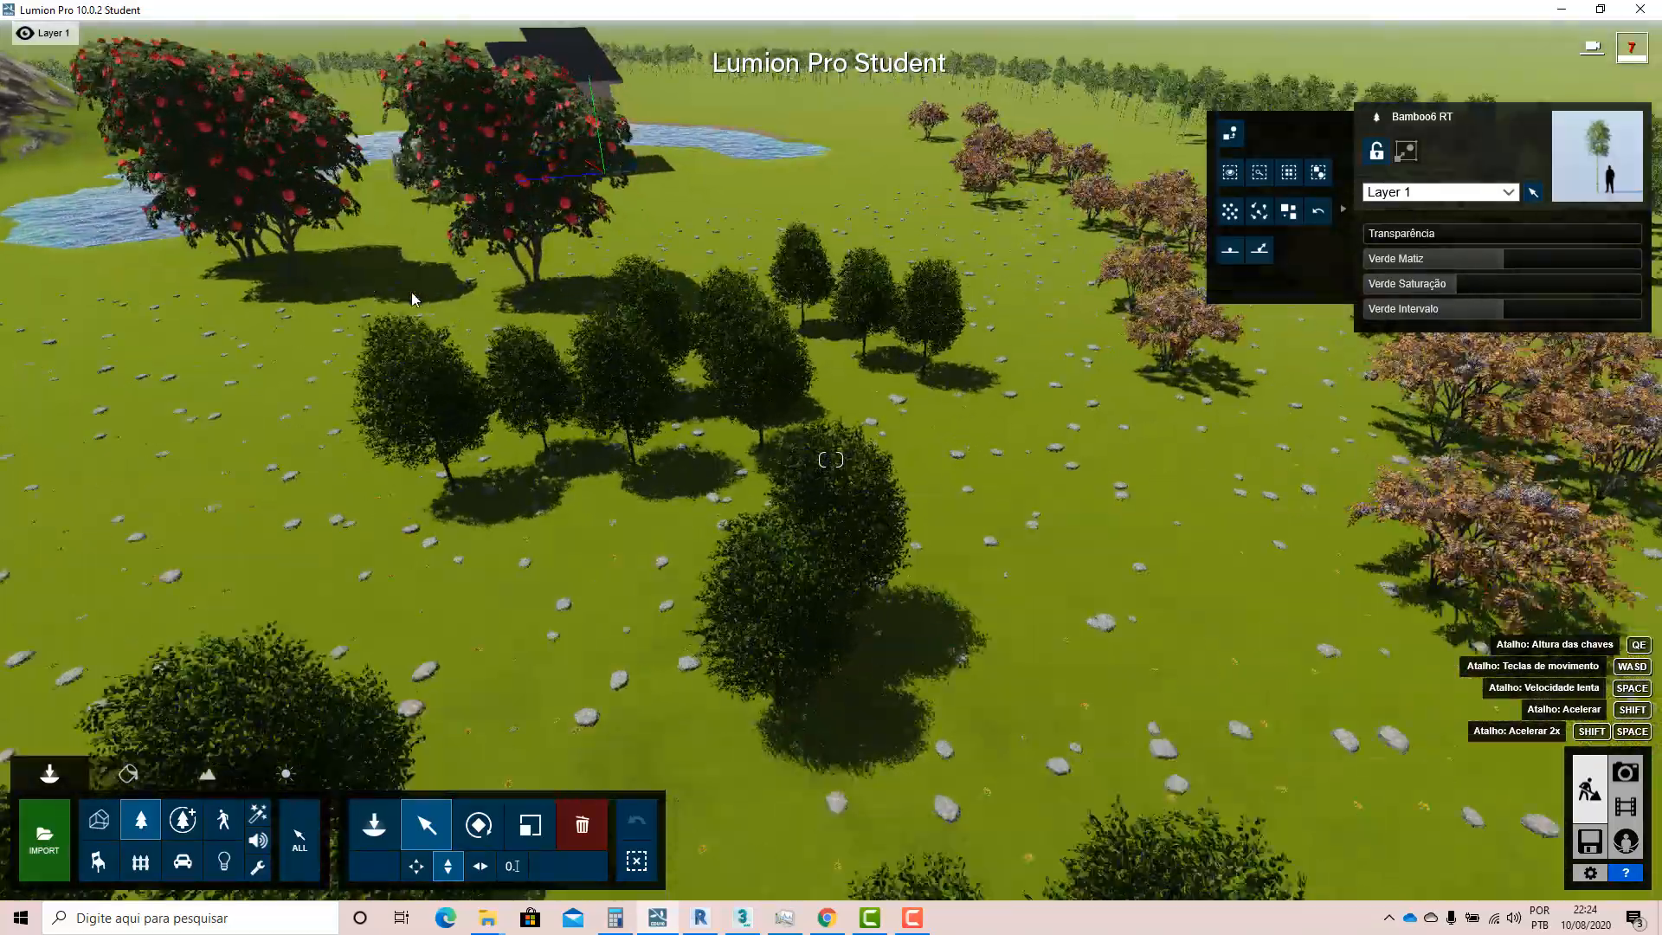
key("w")
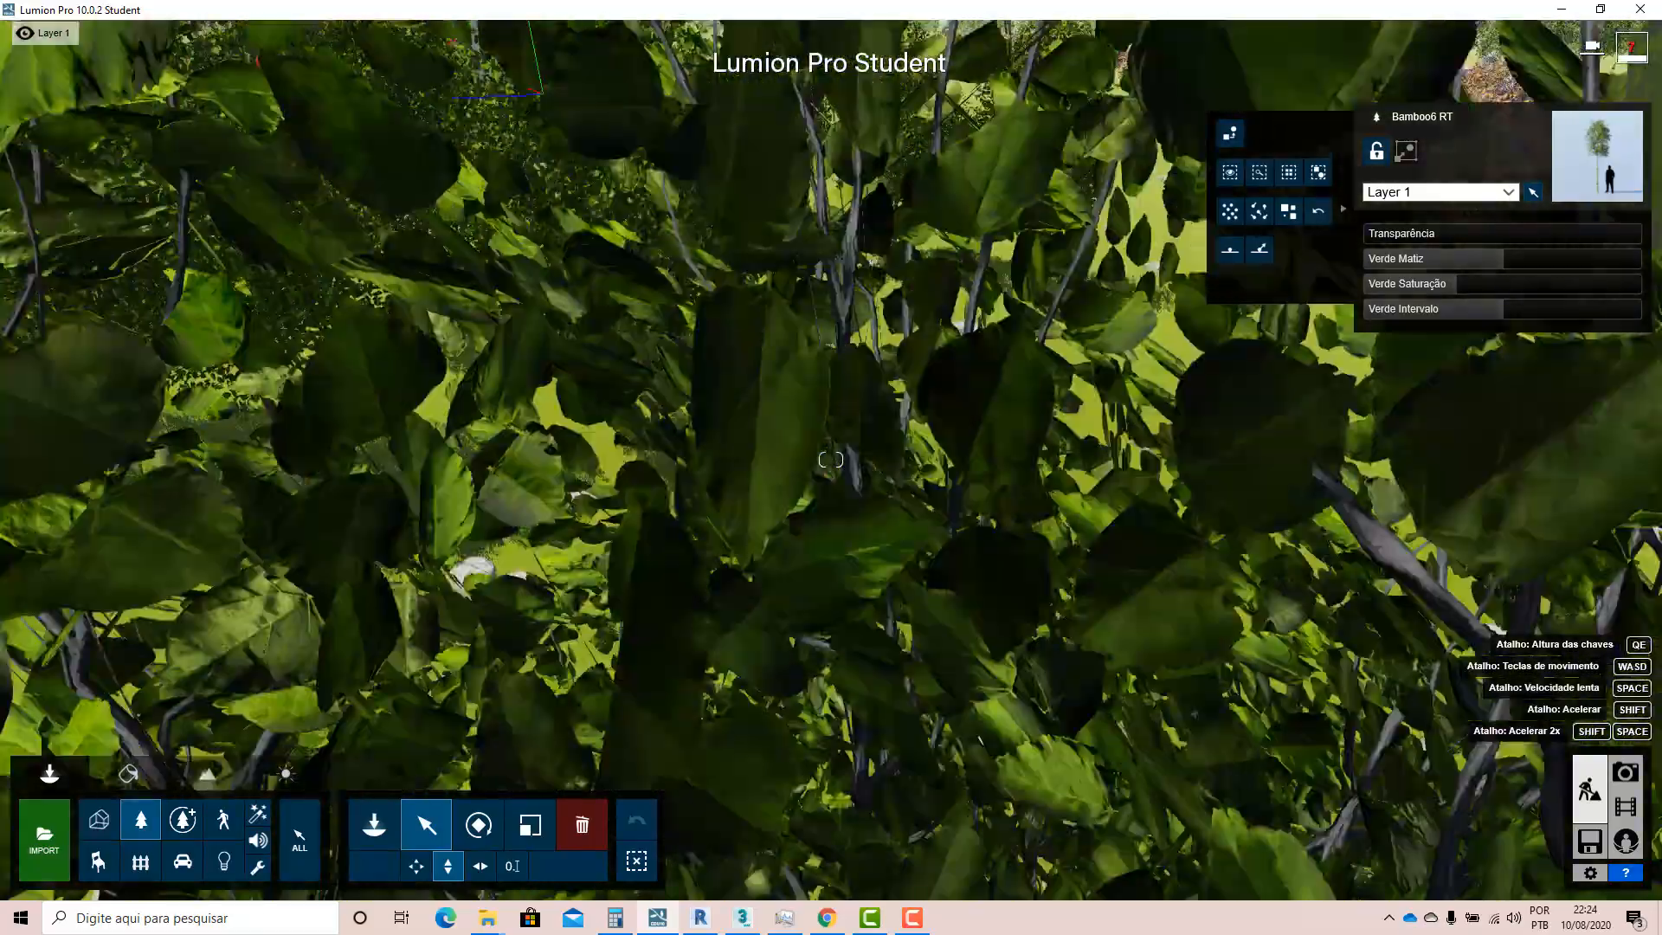
key("w")
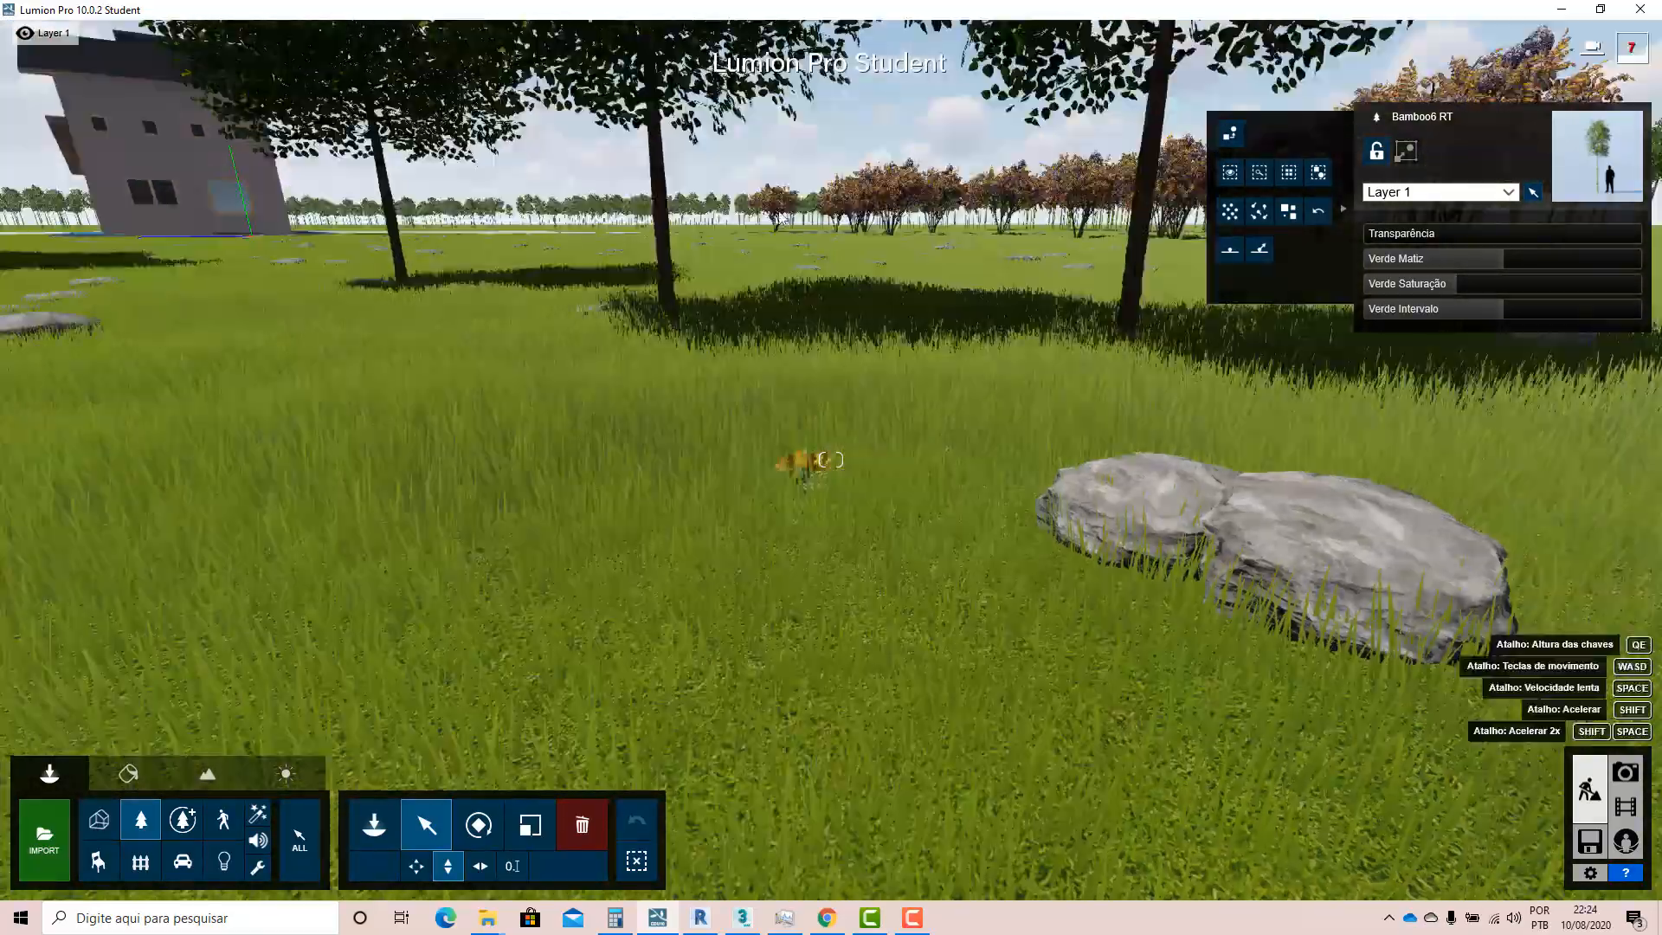
key("w")
right_click_drag(779, 212, 658, 266)
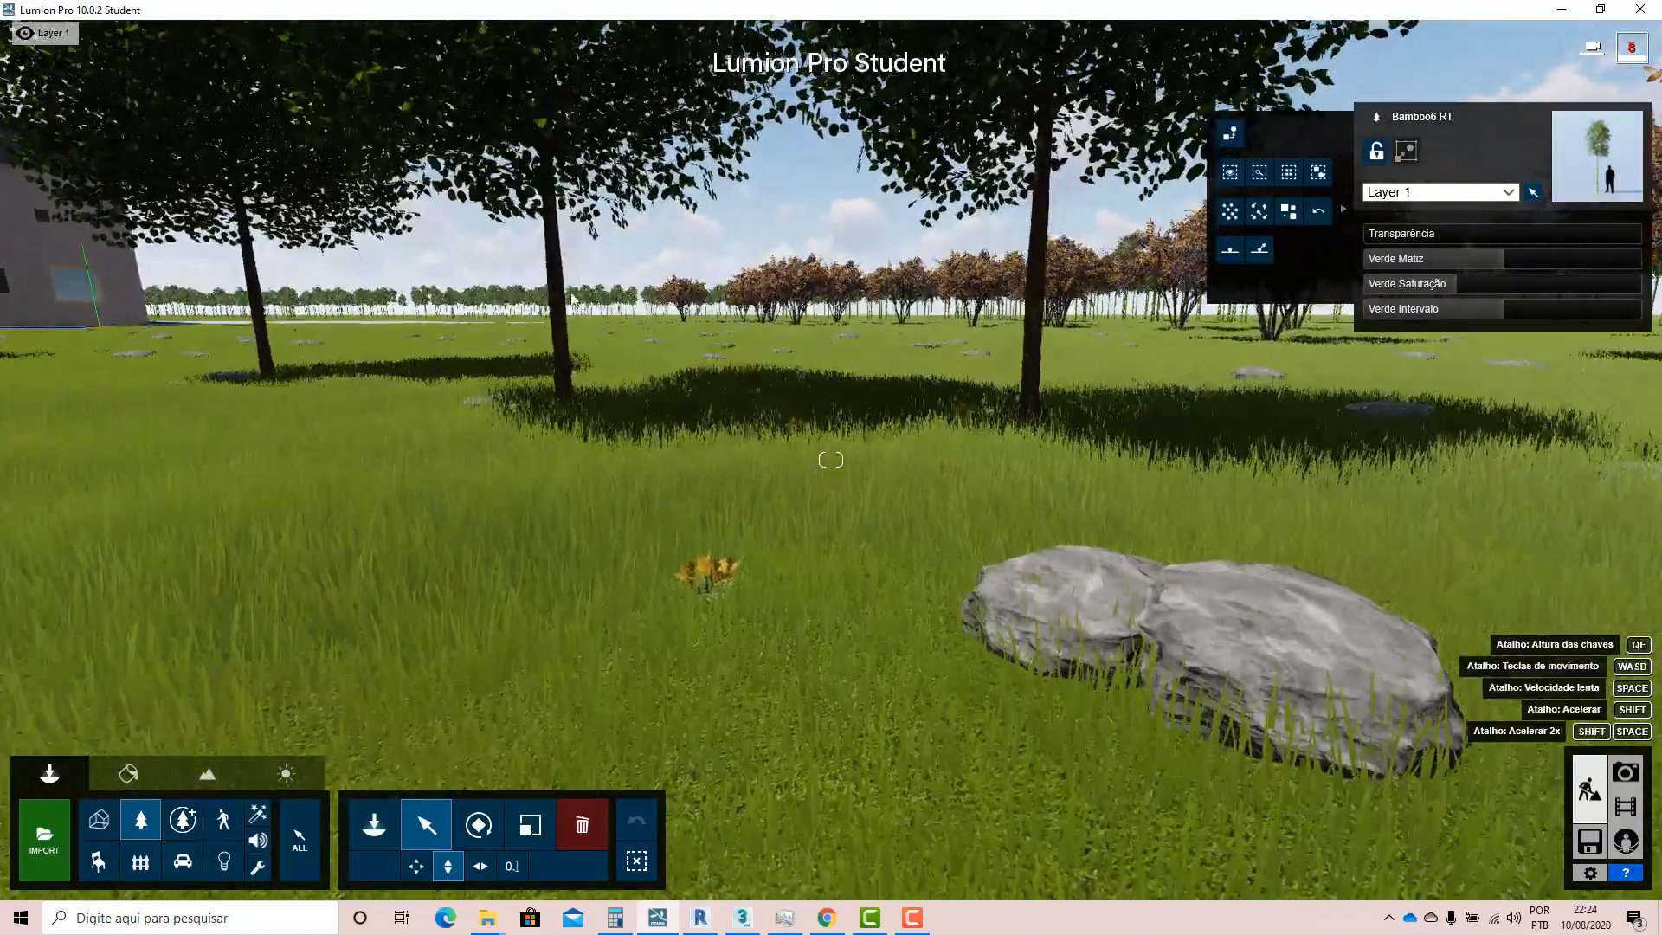
key("w")
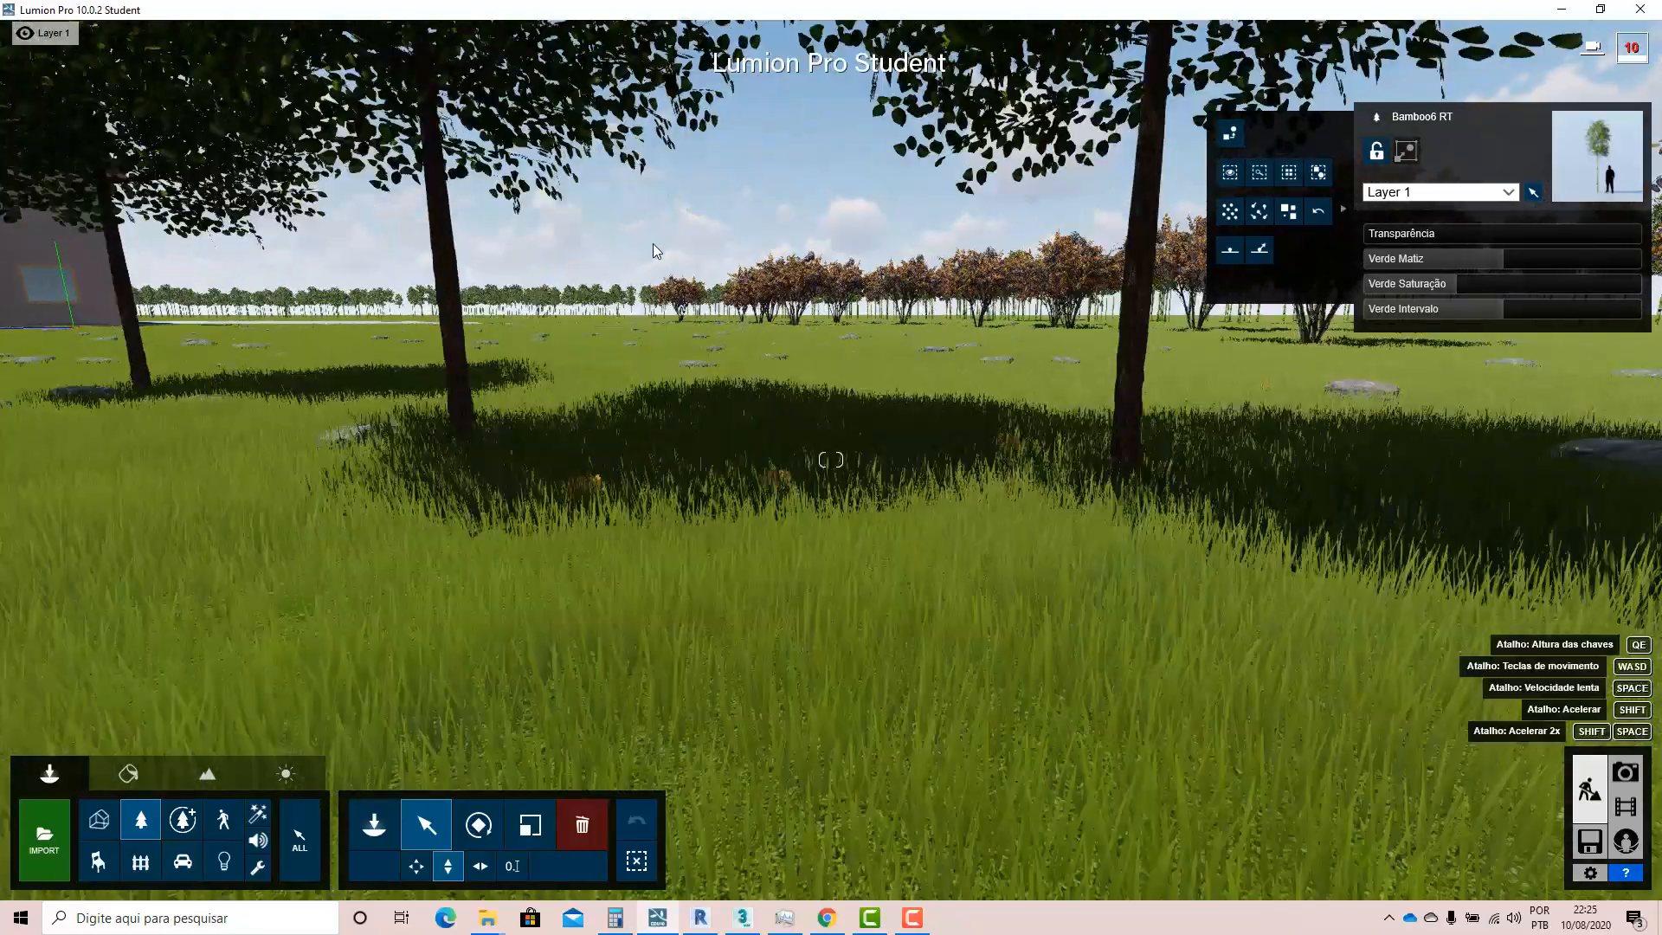
key("w")
right_click_drag(660, 315, 660, 351)
key("w")
right_click_drag(683, 164, 785, 425)
key("w")
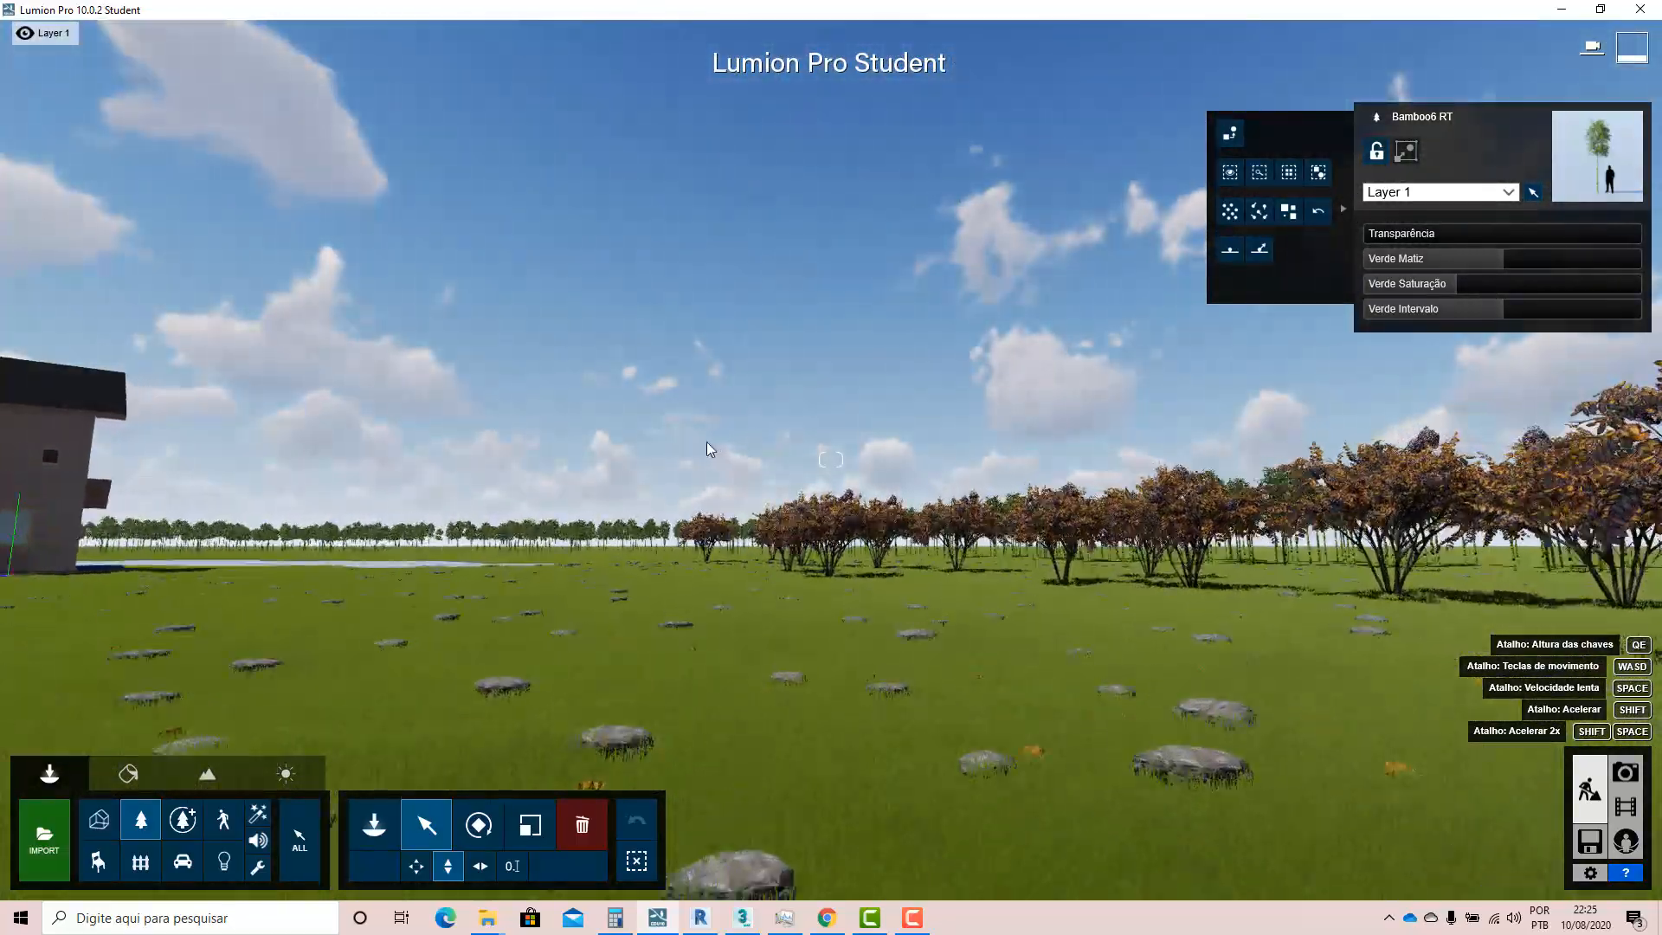
- Examine the house, car, bench and lake shore from near the ground, and look back towards the shrub row and surrounding bamboo
key("w")
right_click_drag(554, 516, 952, 448)
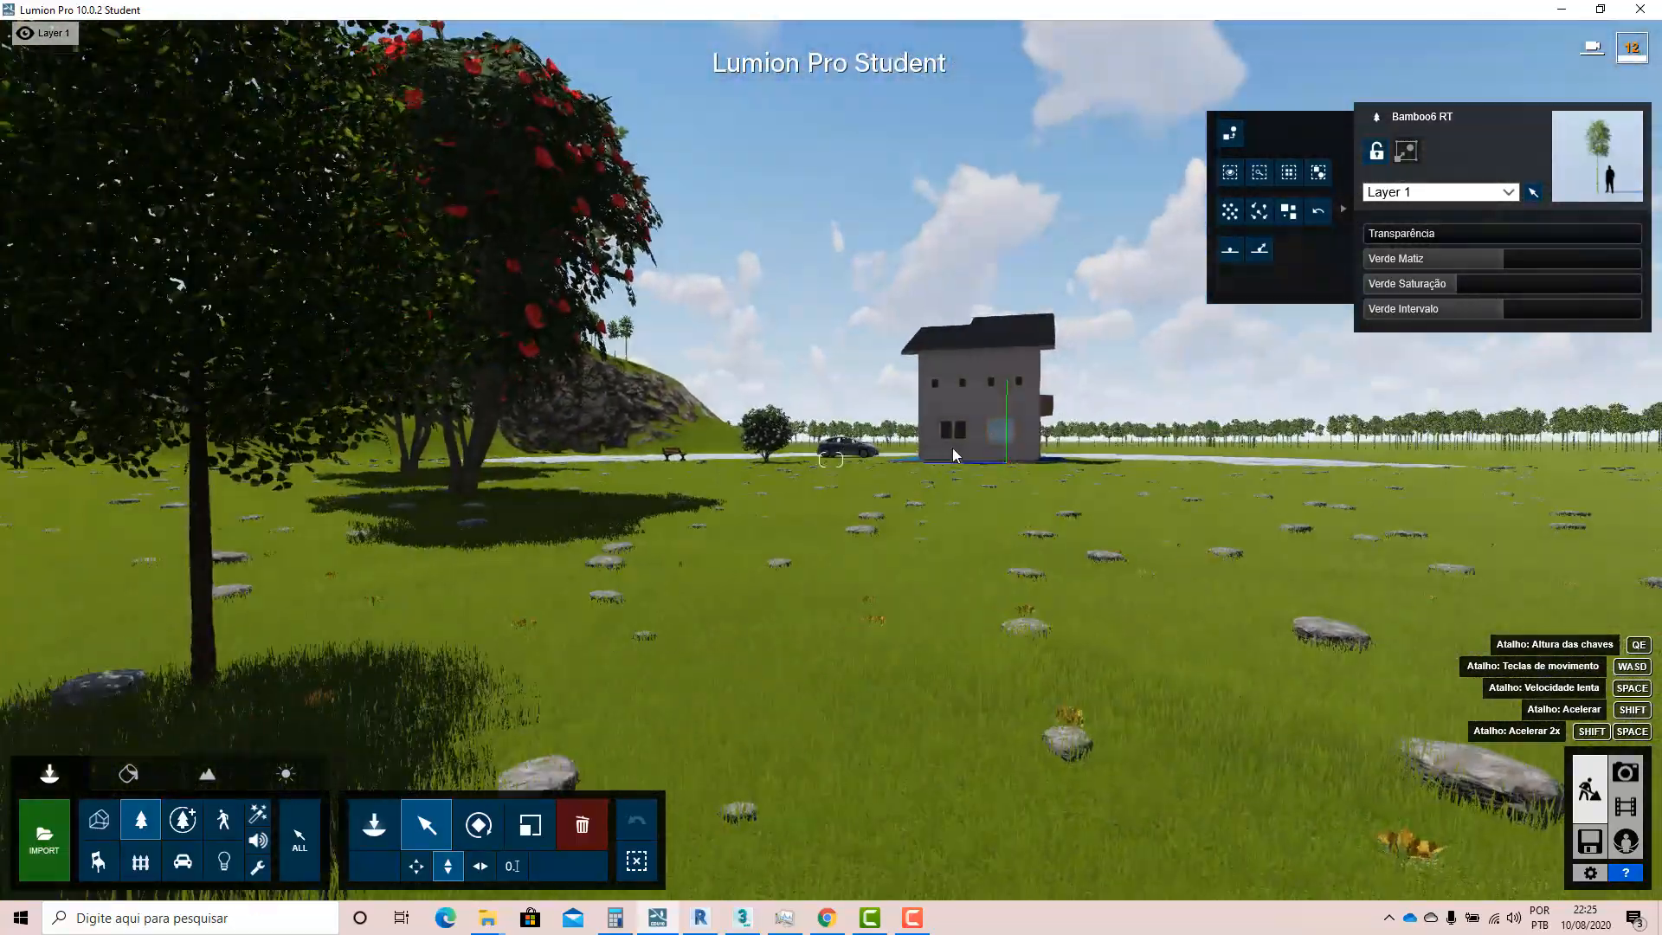
key("w")
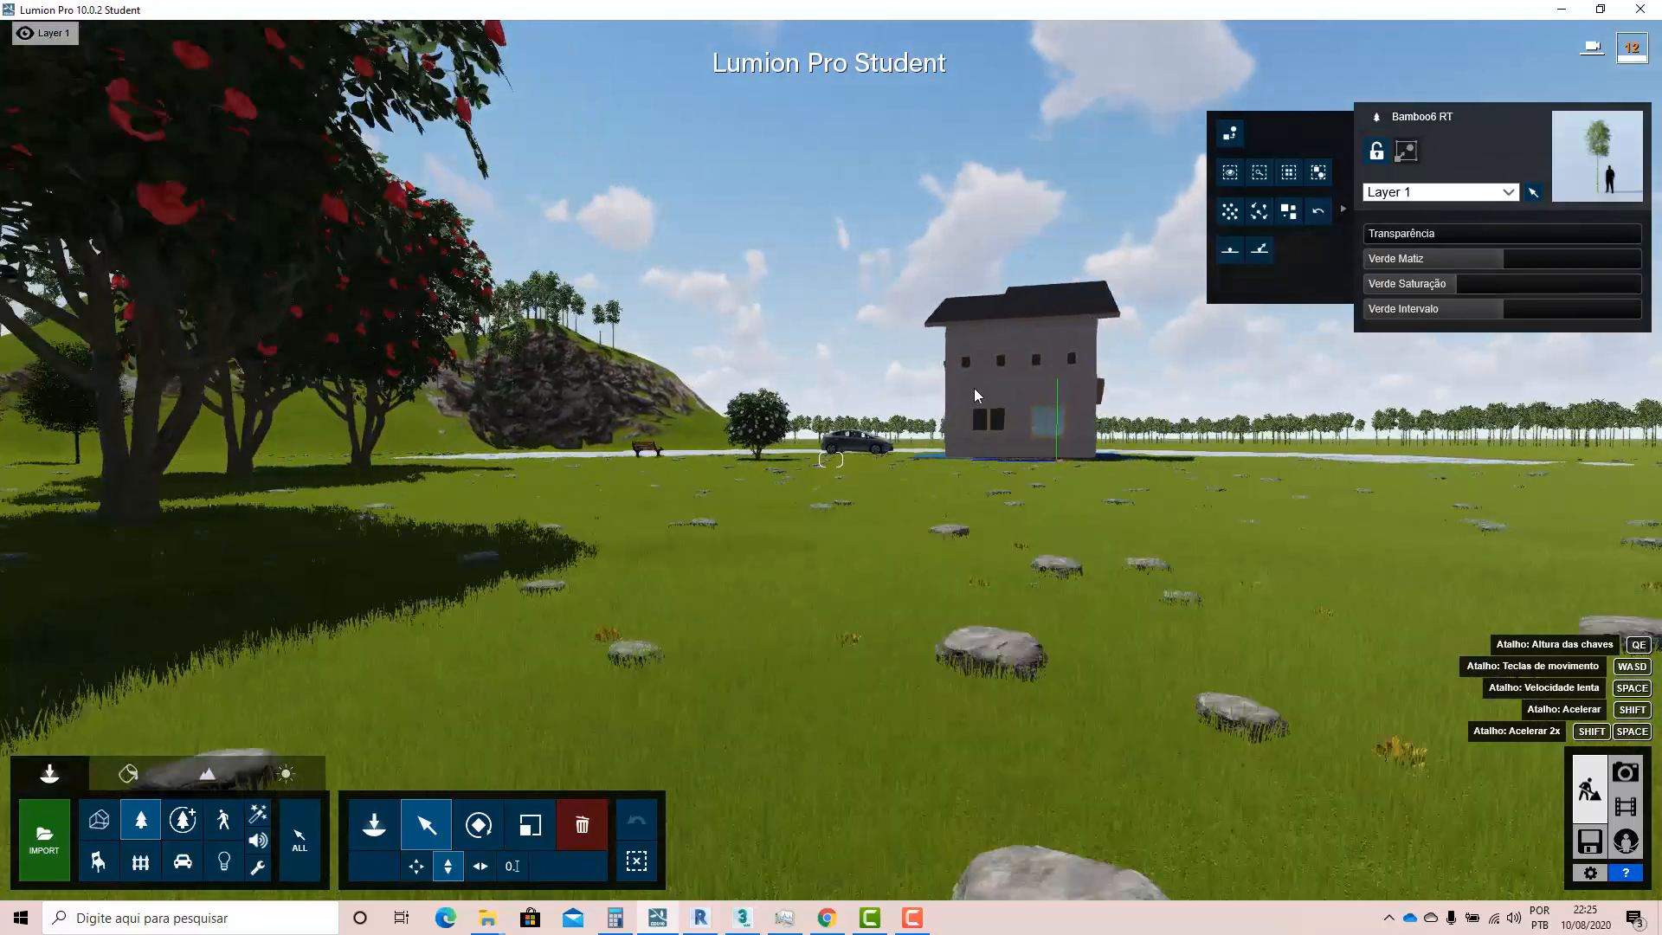
key("w")
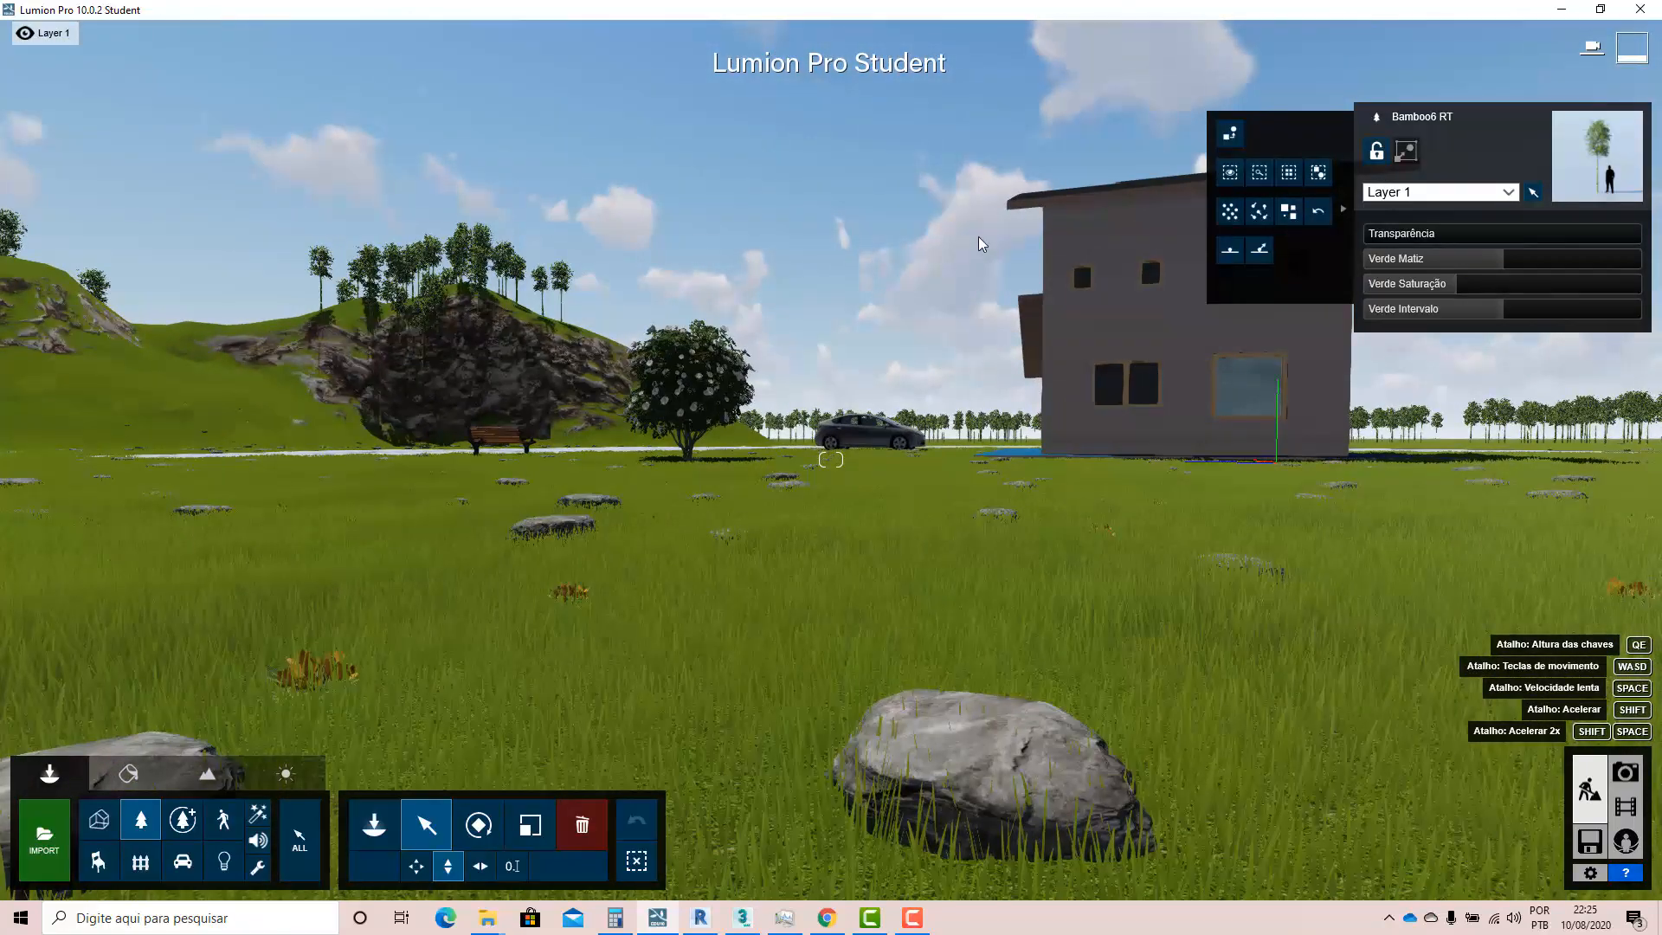
key("q")
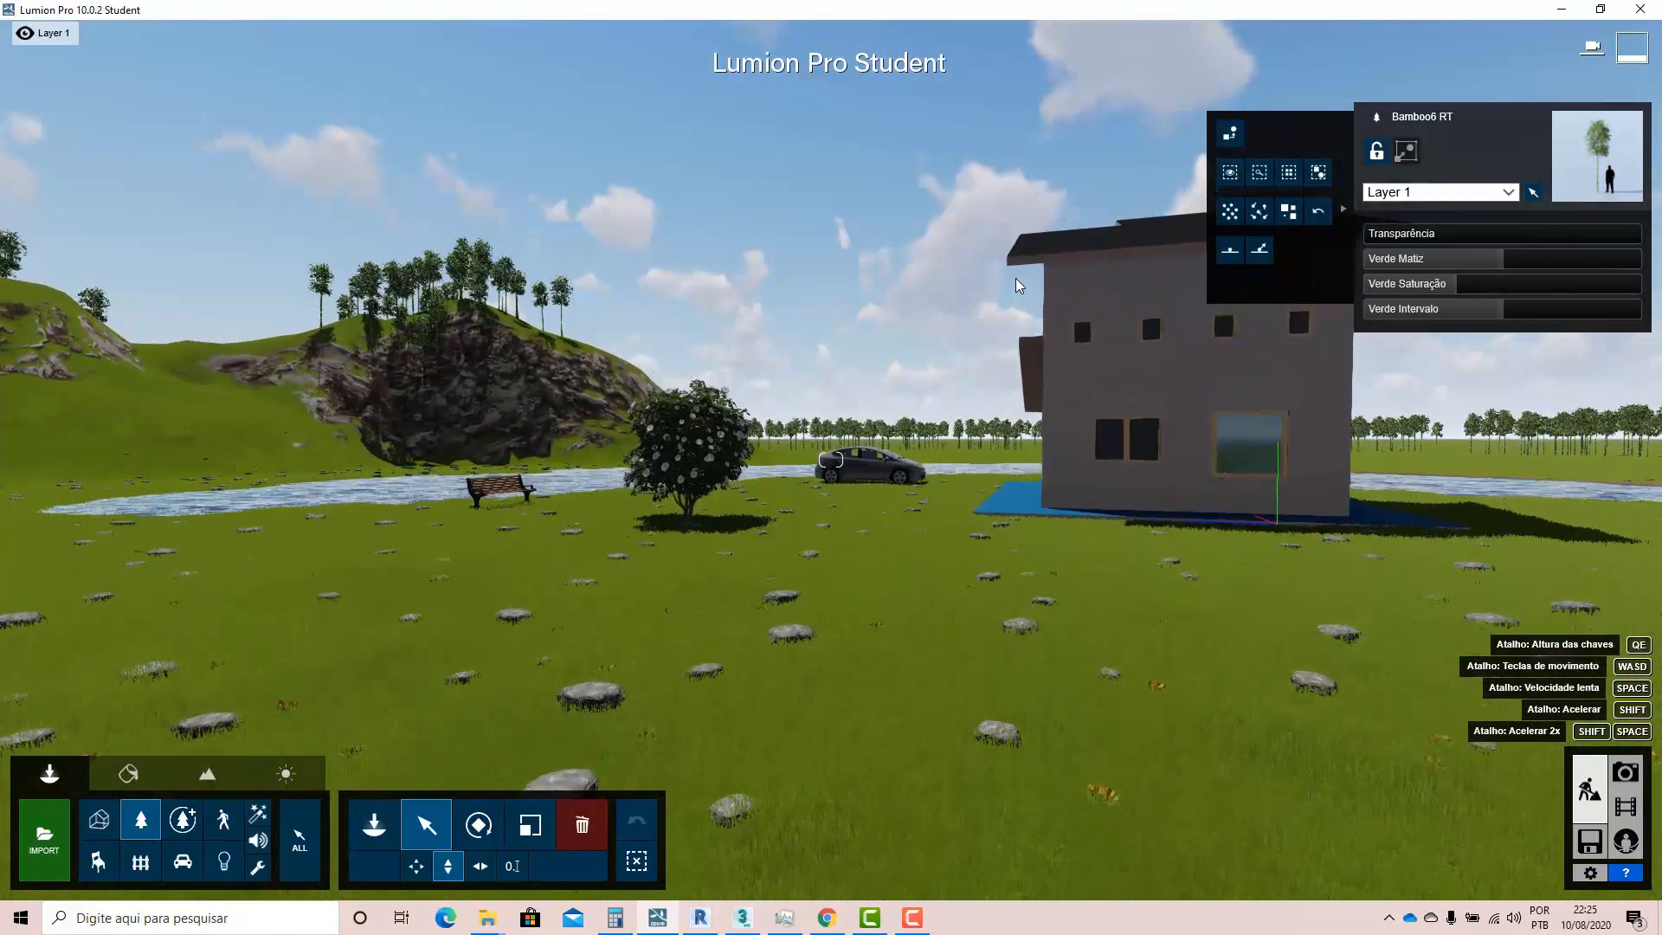
key("q")
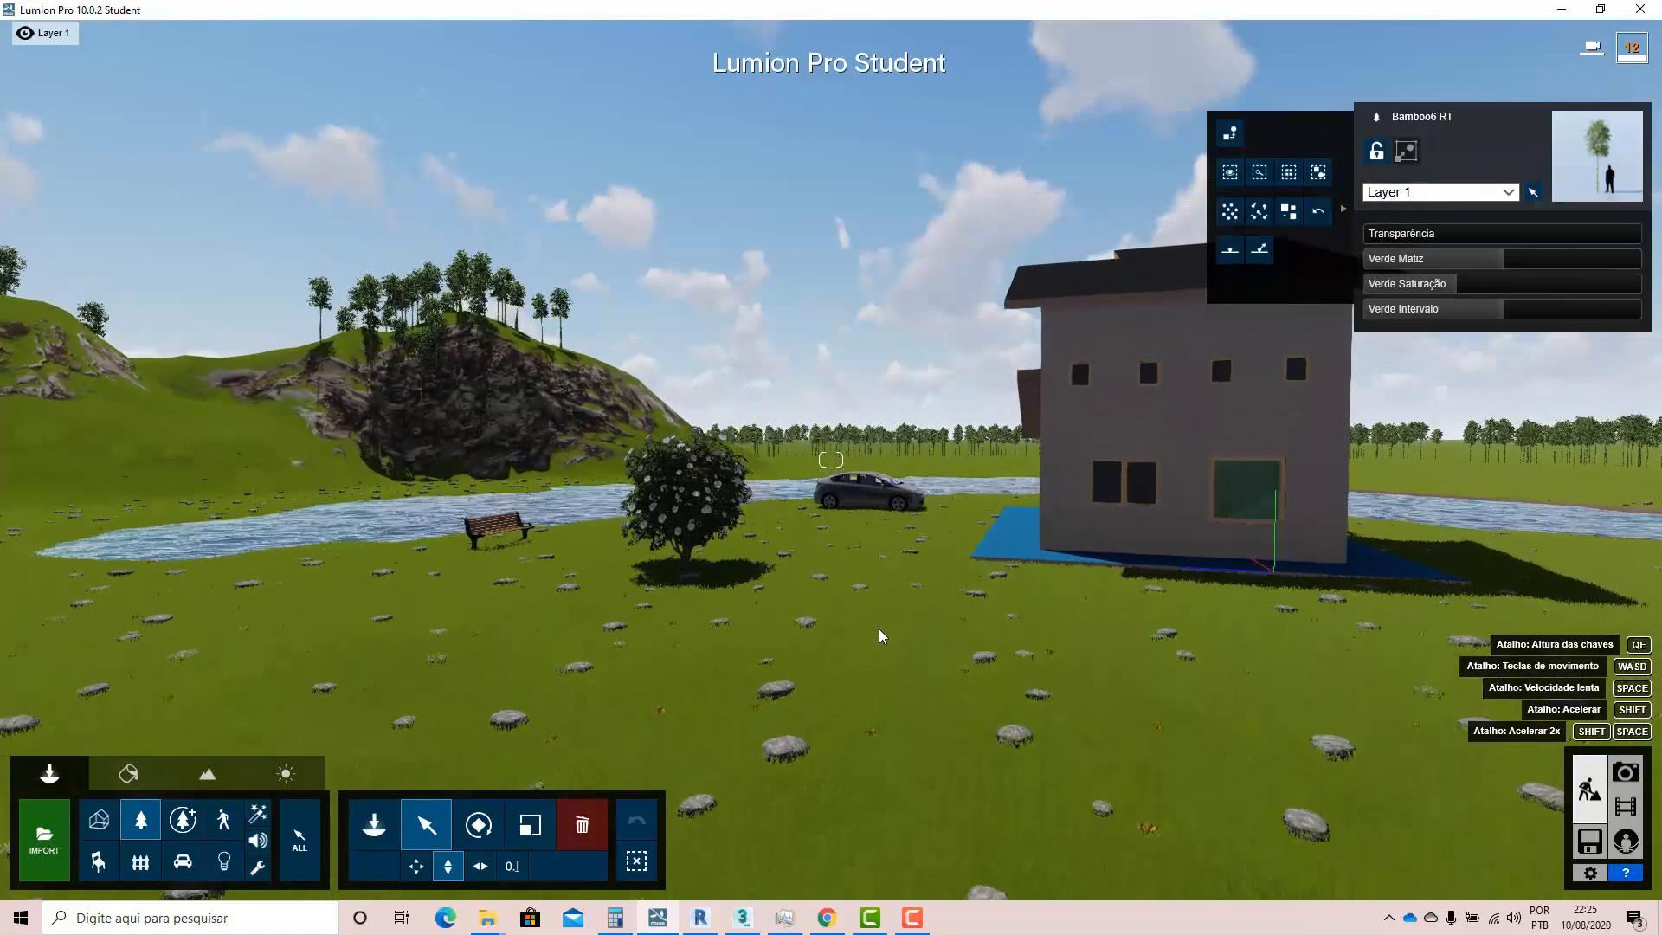
key("q")
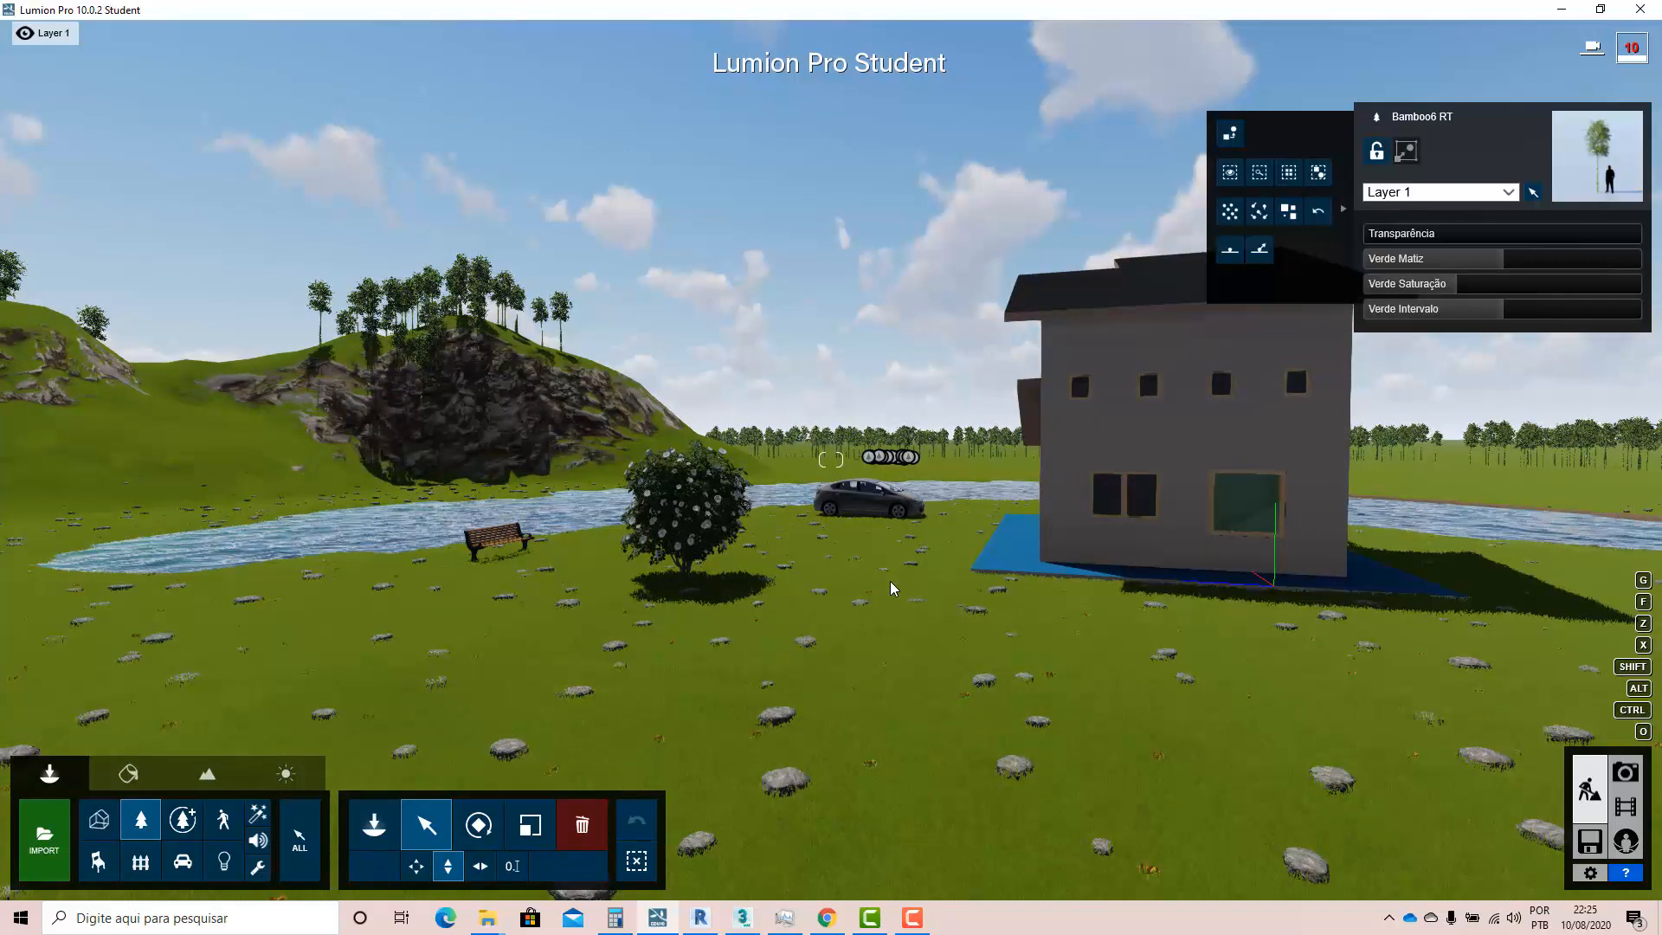
right_click_drag(890, 580, 755, 576)
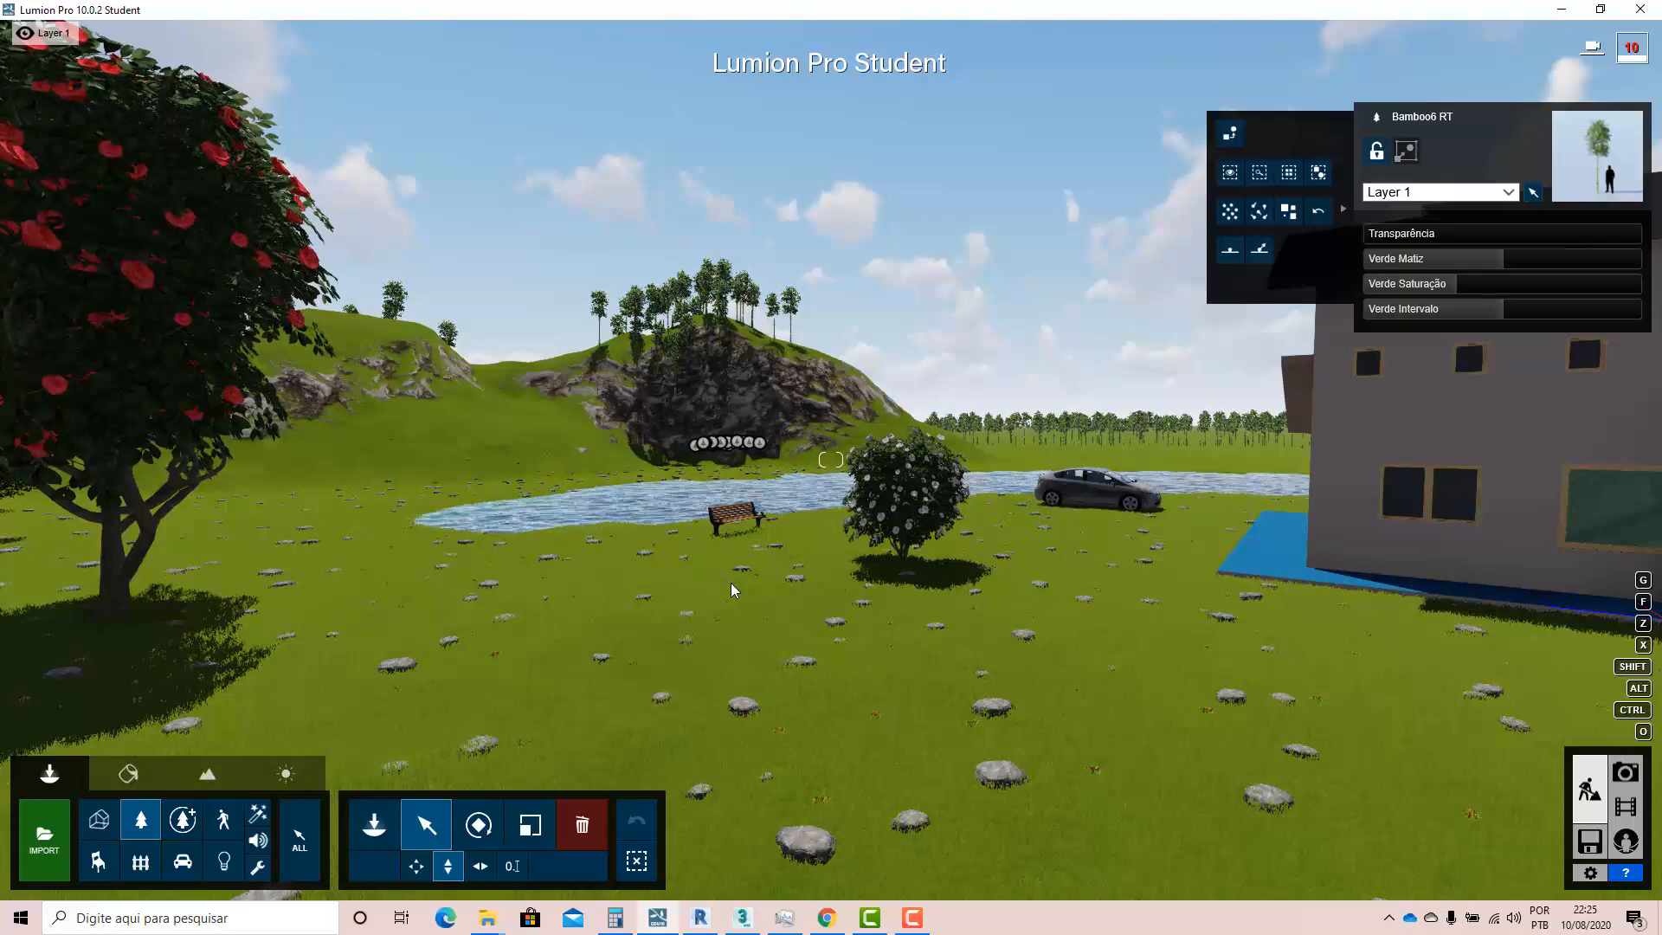
right_click_drag(826, 590, 1089, 554)
key("w")
key("w")
key("w")
key("w")
right_click_drag(657, 559, 826, 506)
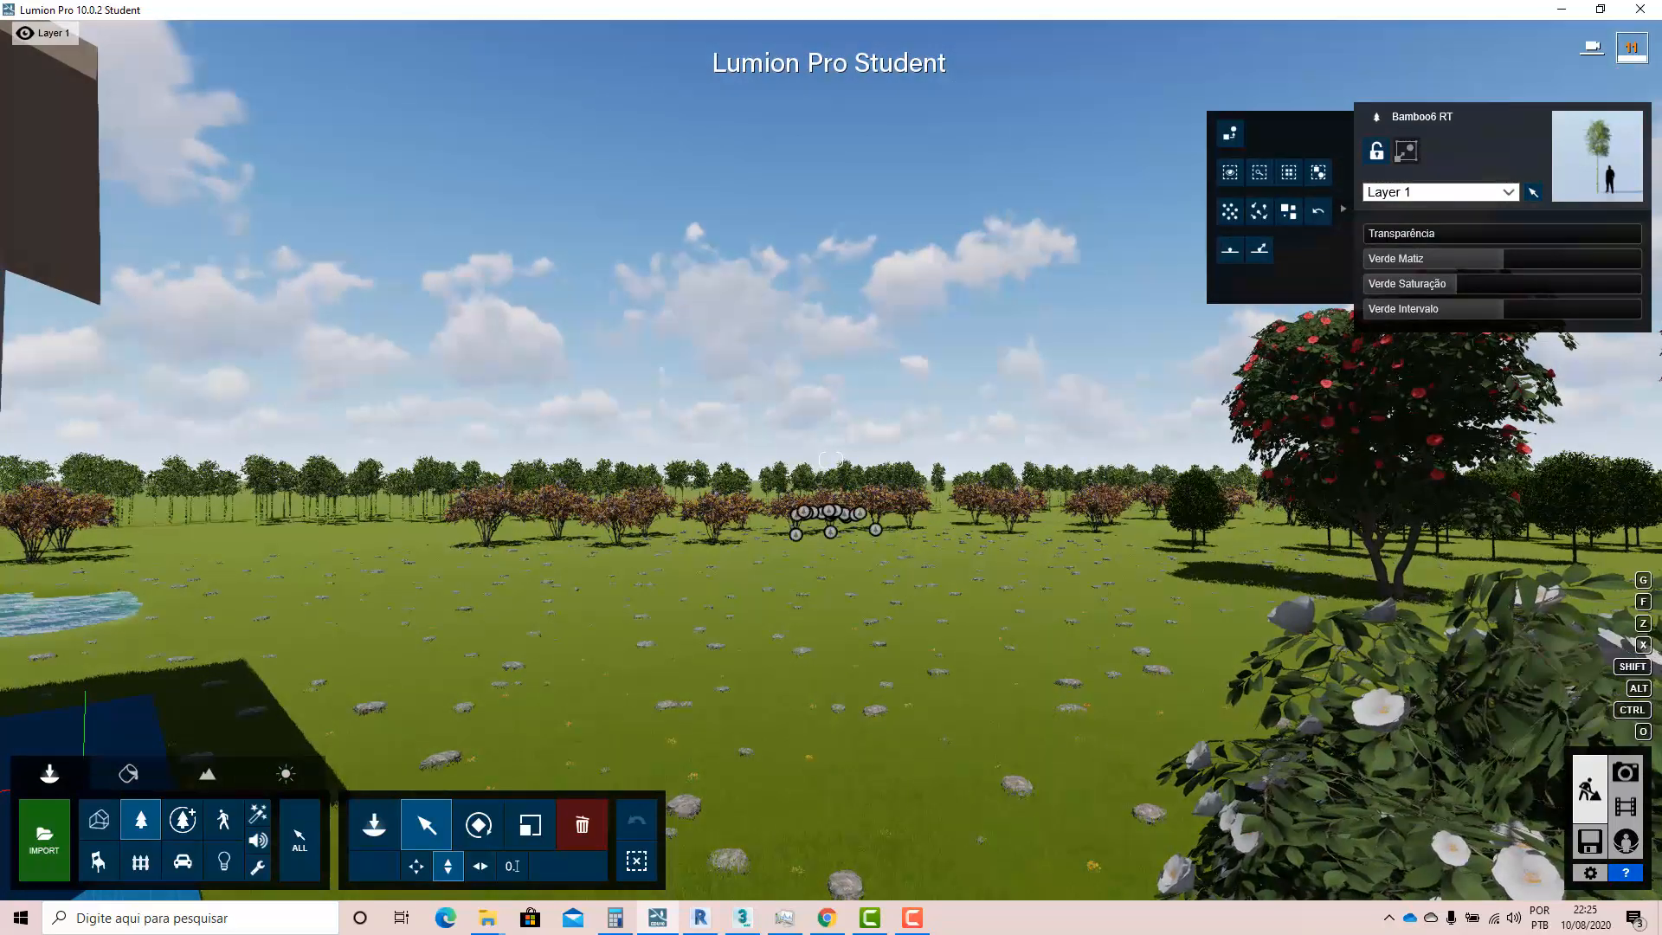